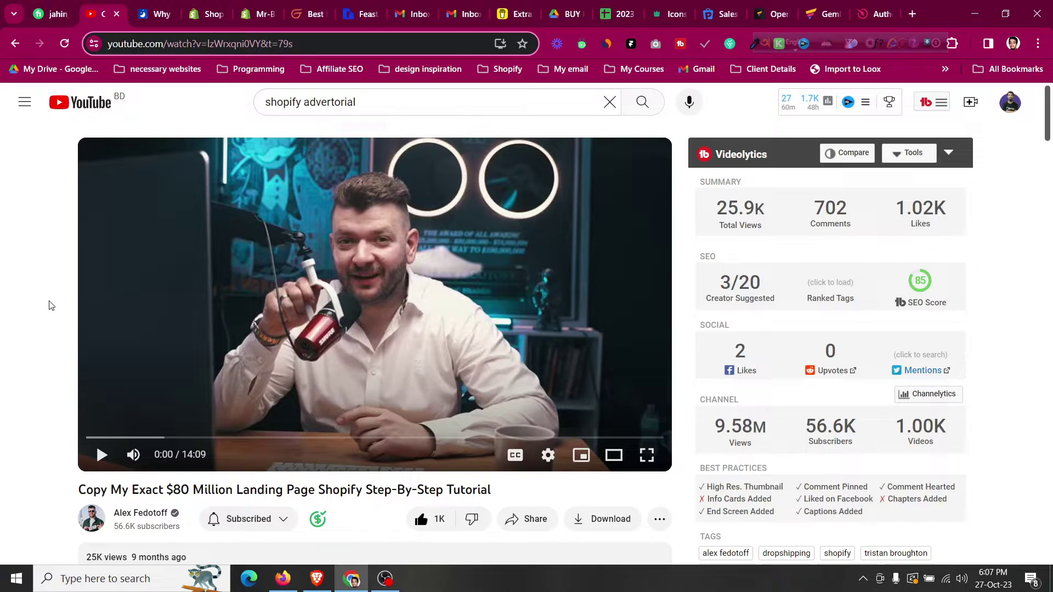
- Switch to the Derila advertorial article and review its body text, images and headline
key("ctrl+Tab")
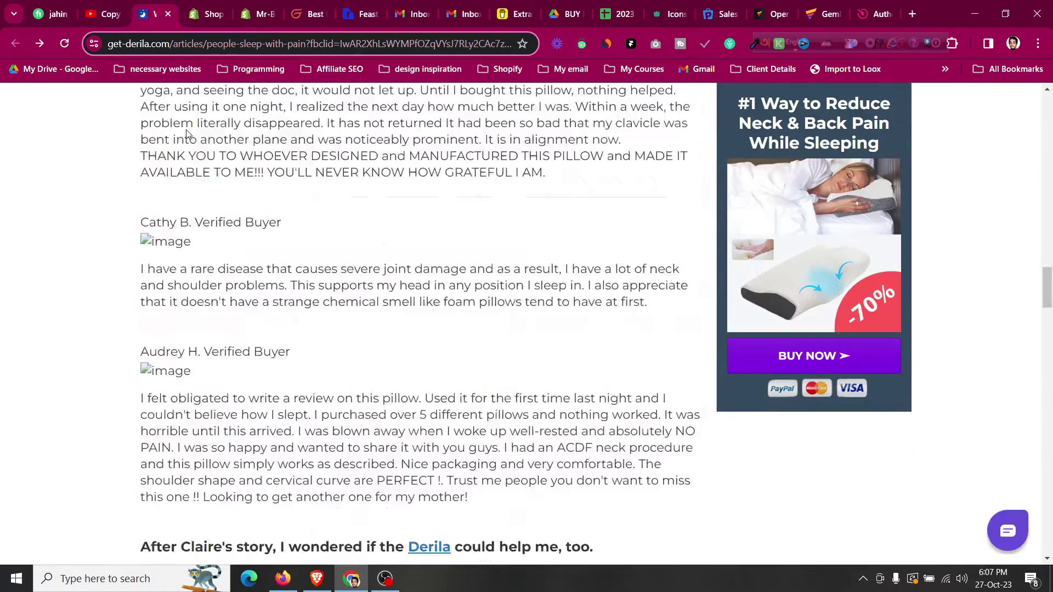
scroll(173, 189, "down", 10)
scroll(172, 188, "up", 20)
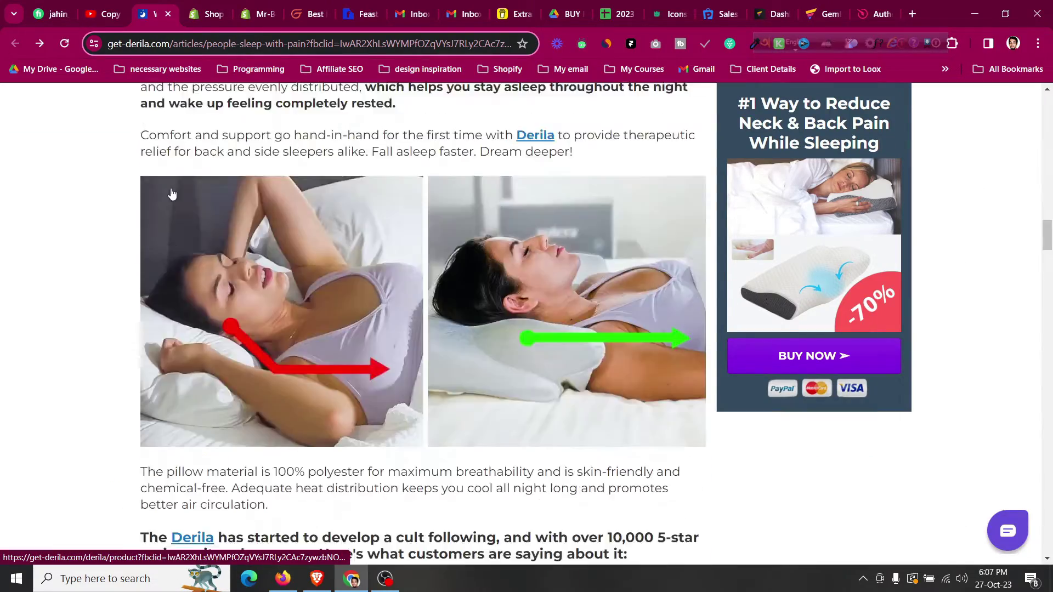
scroll(171, 194, "up", 10)
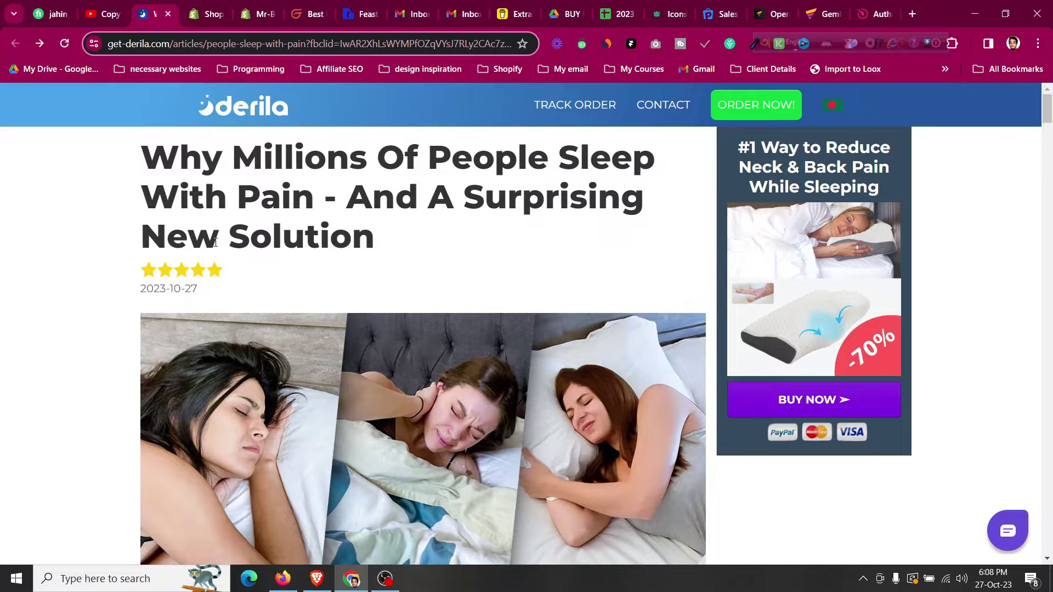
scroll(675, 381, "down", 3)
- Open the Derila product landing page from the article's buy offer, look it over, and return to the article
left_click(882, 363)
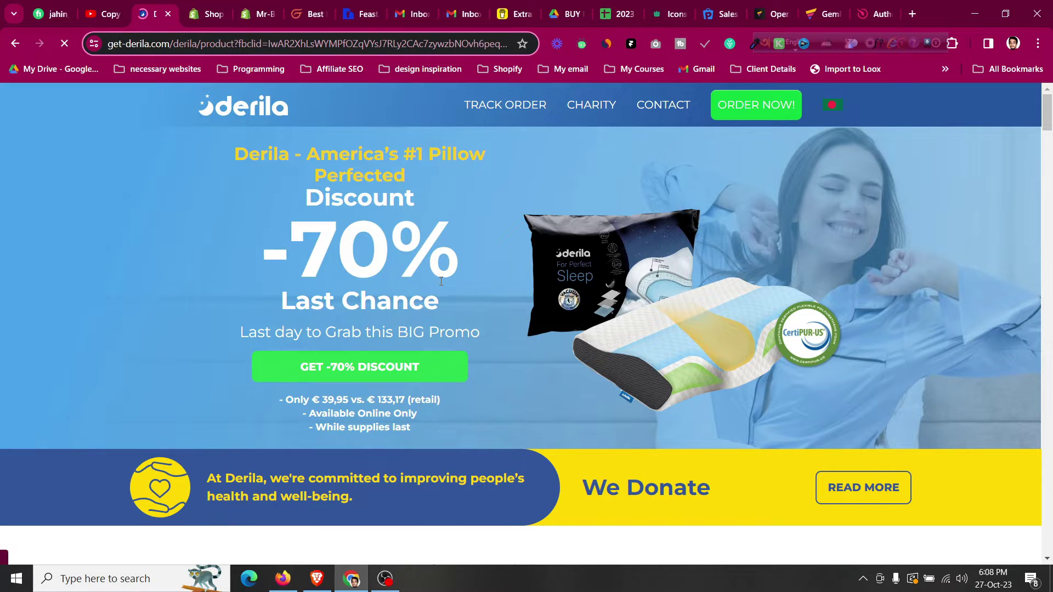
scroll(441, 281, "down", 10)
scroll(441, 281, "up", 9)
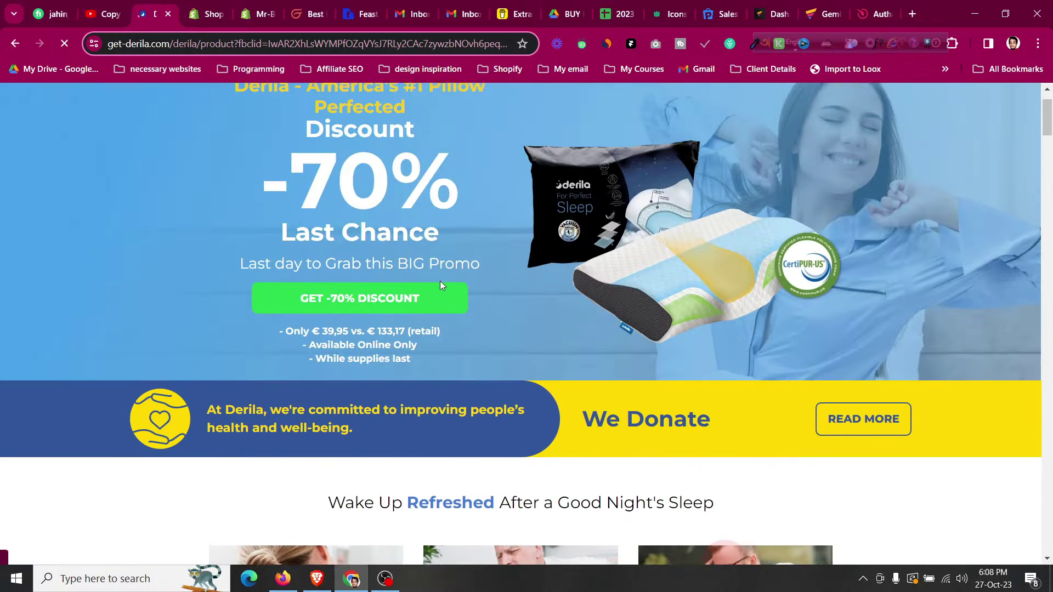
scroll(439, 285, "up", 1)
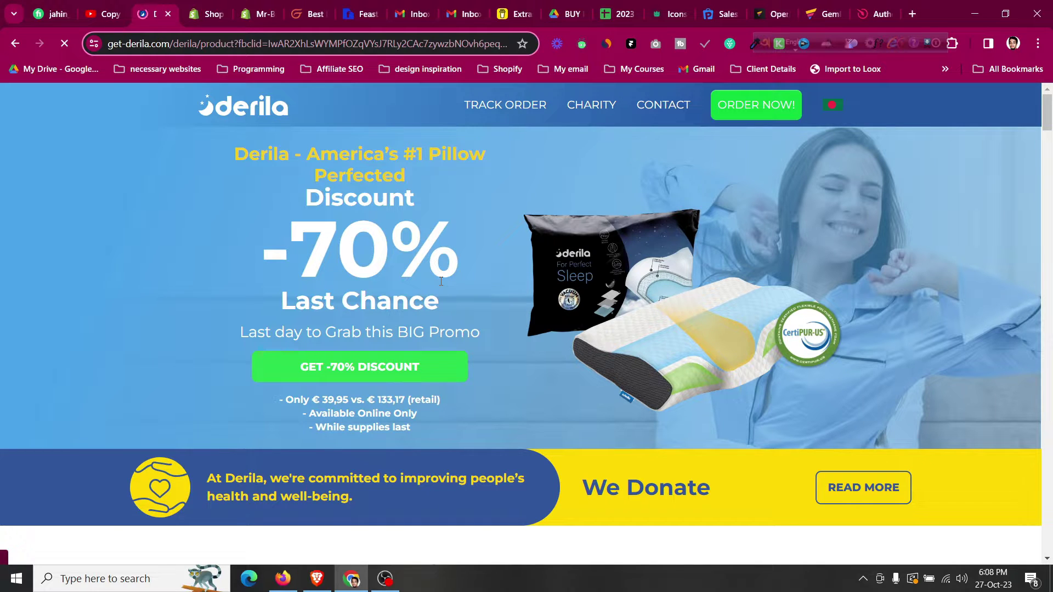
left_click(15, 51)
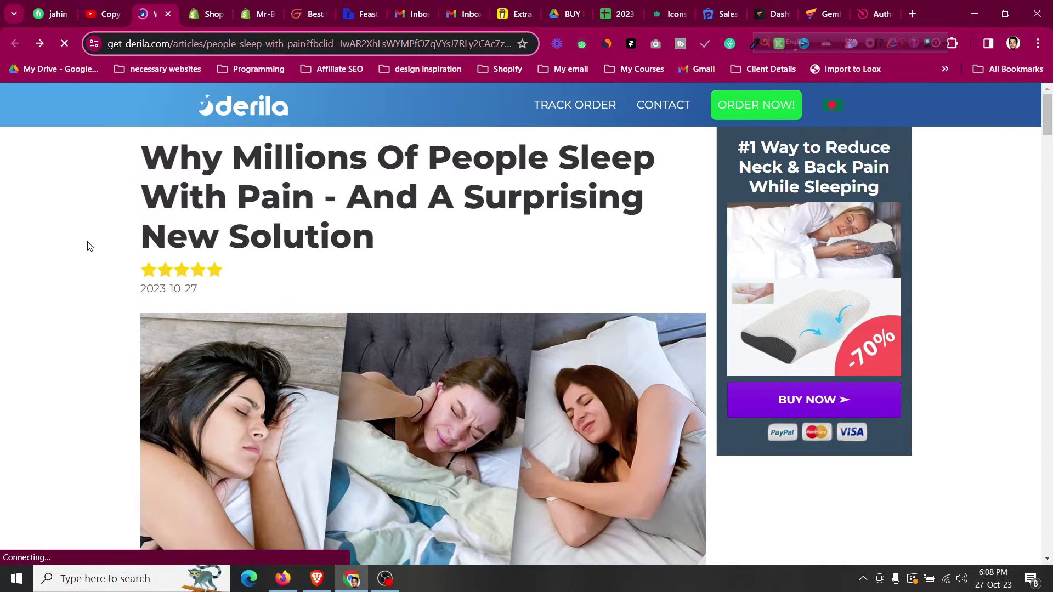
- Play the opening of the YouTube video "Copy My Exact $80 Million Landing Page Shopify Step-By-Step Tutorial" and pause it at about 0:37
left_click(106, 13)
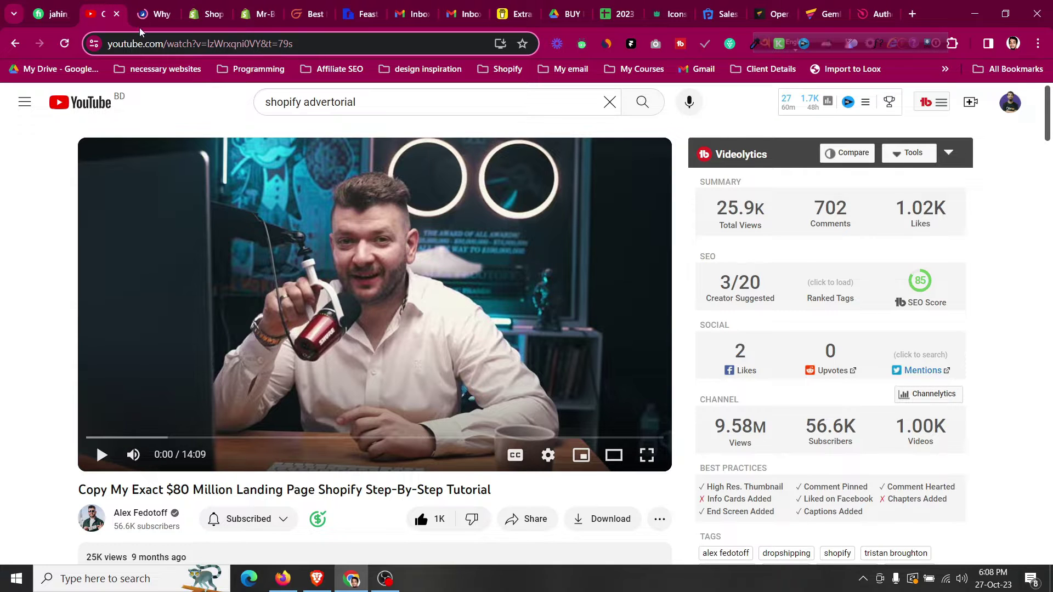
left_click(153, 12)
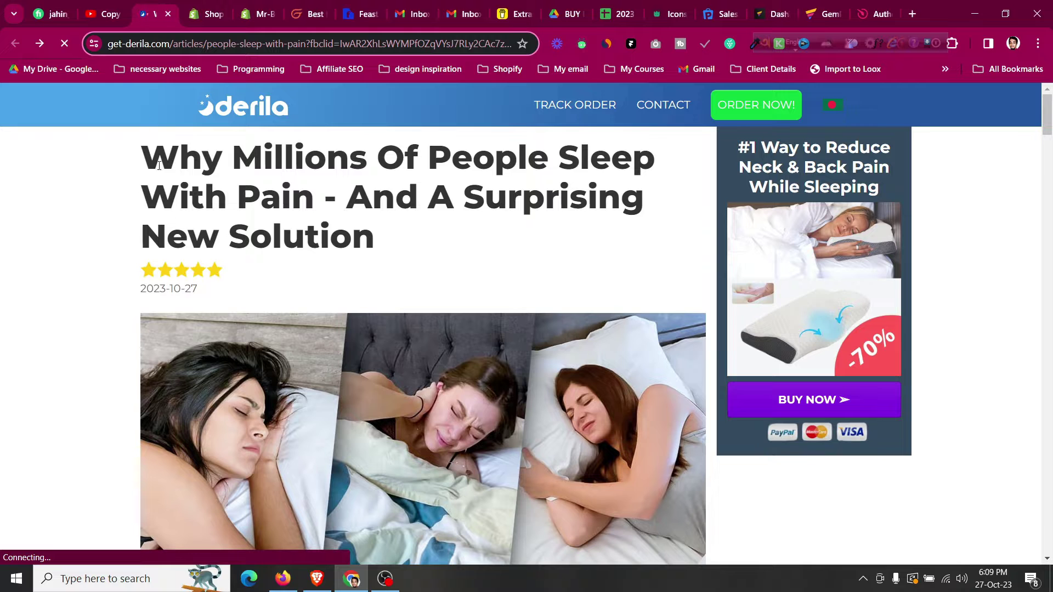
left_click(99, 10)
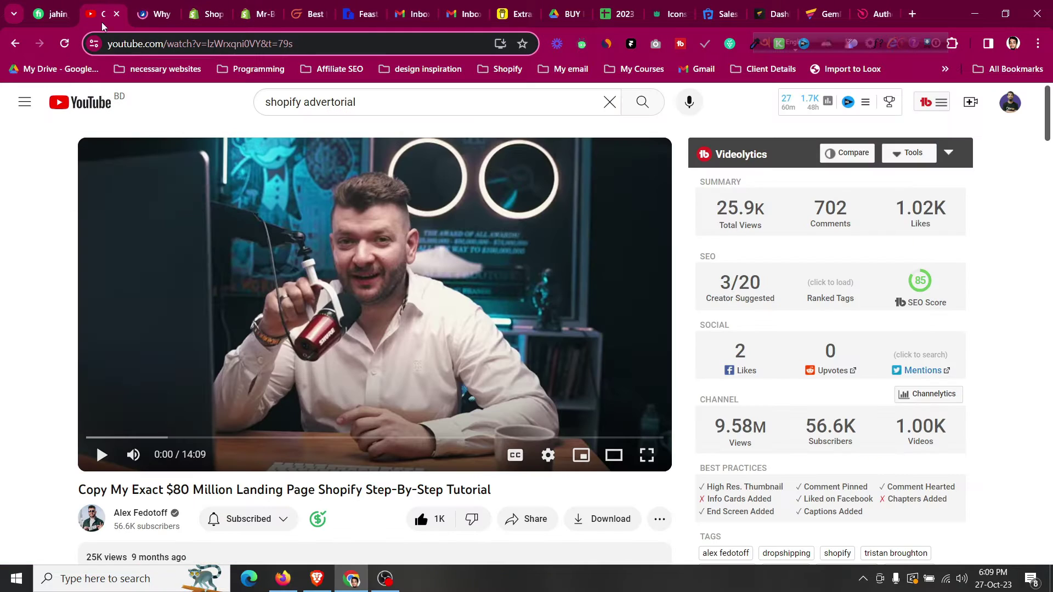
left_click(219, 214)
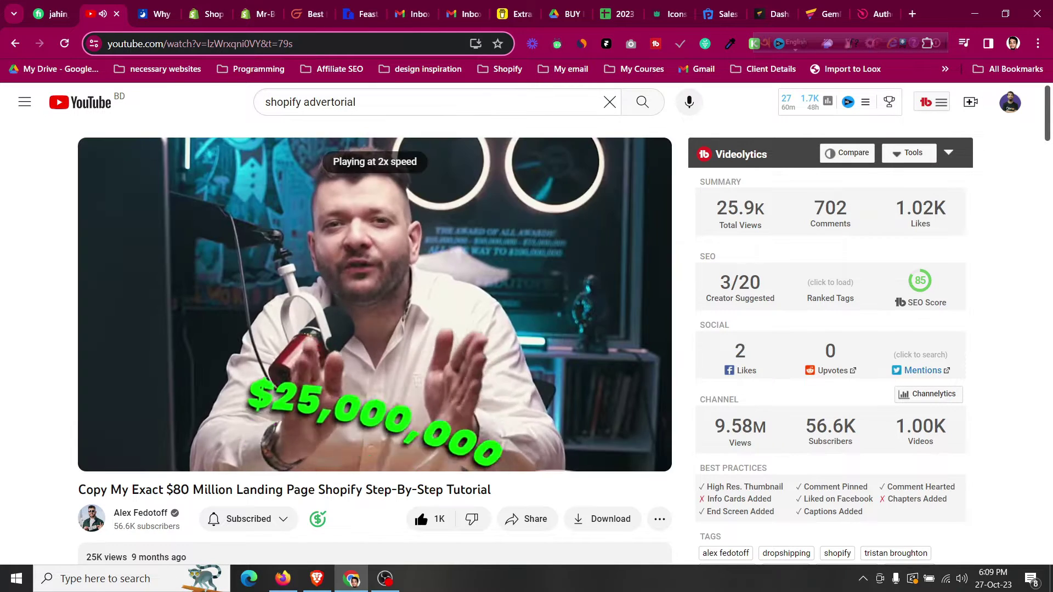
left_click(417, 229)
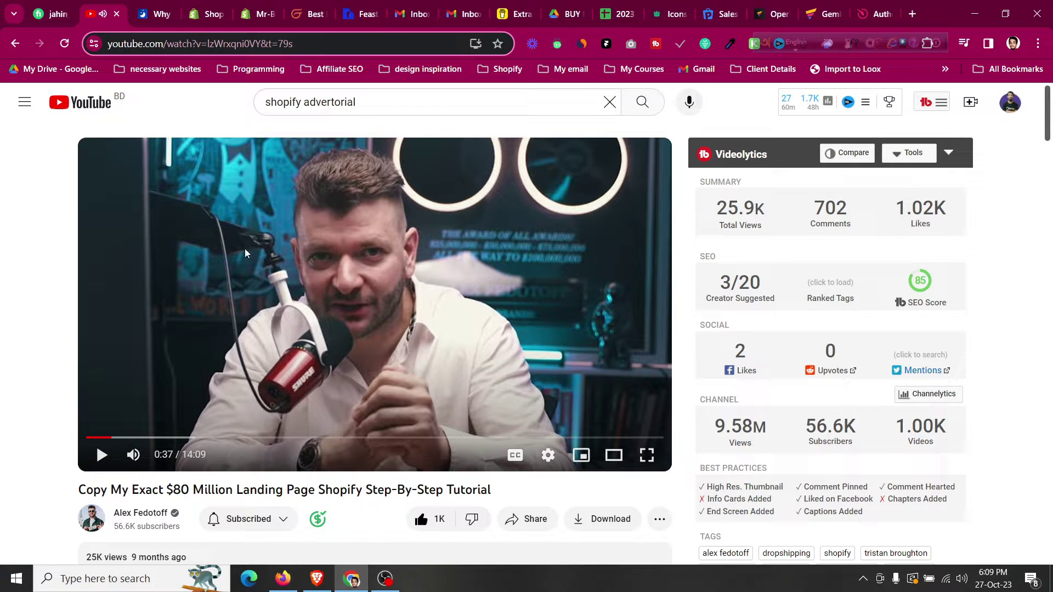
- Return to the original Derila advertorial article and examine its opening image and Claire's story
key("ctrl+Tab")
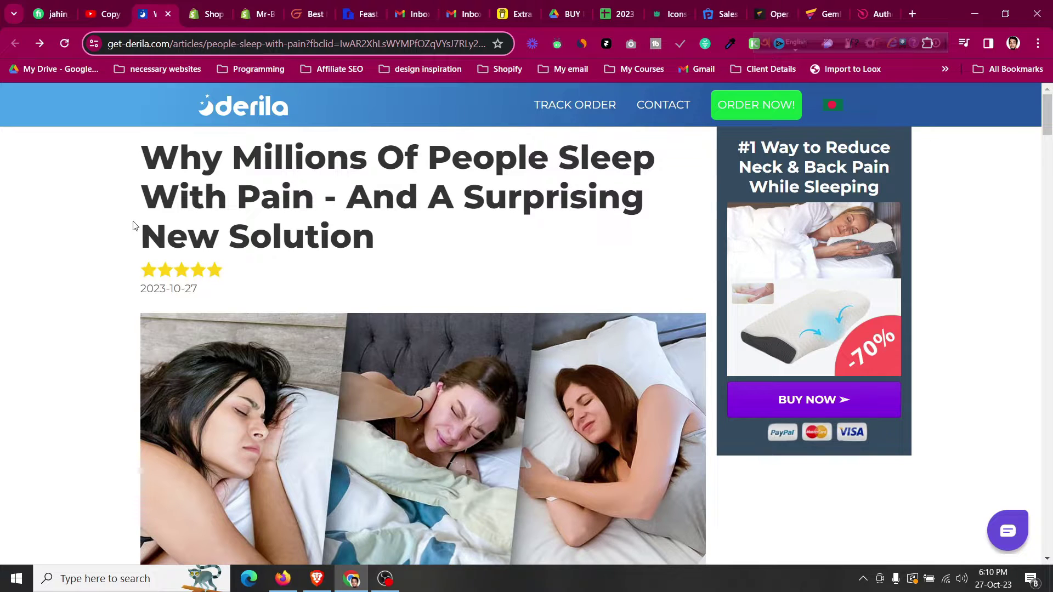
scroll(133, 225, "down", 3)
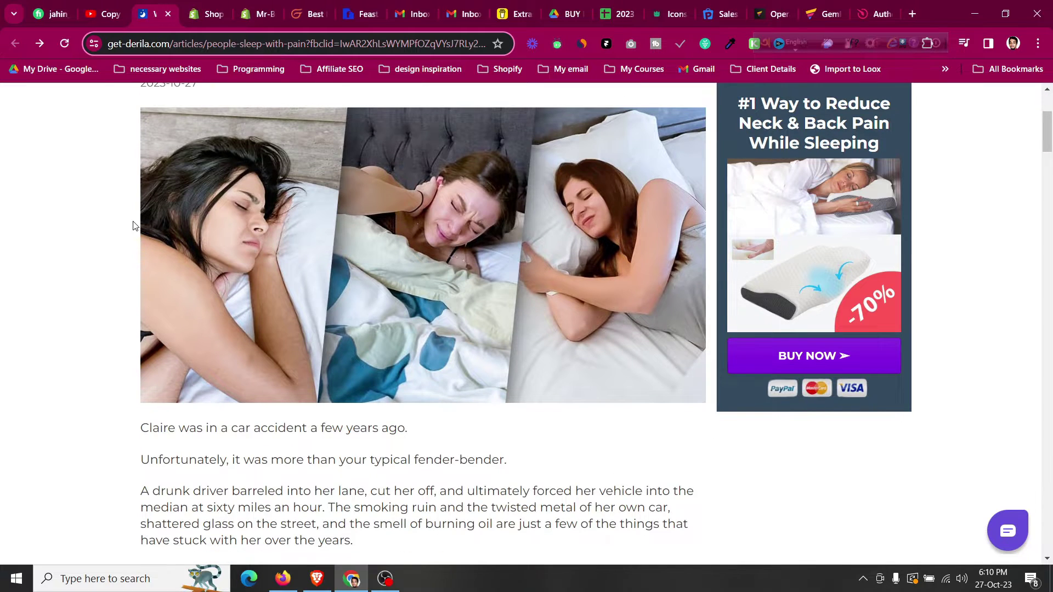
scroll(133, 225, "down", 3)
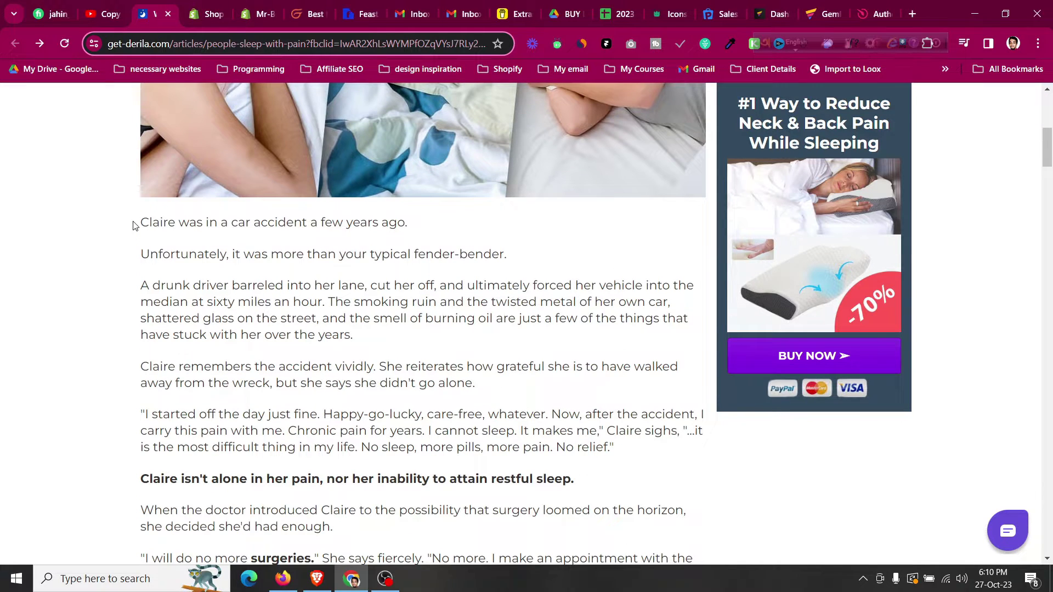
scroll(133, 225, "up", 6)
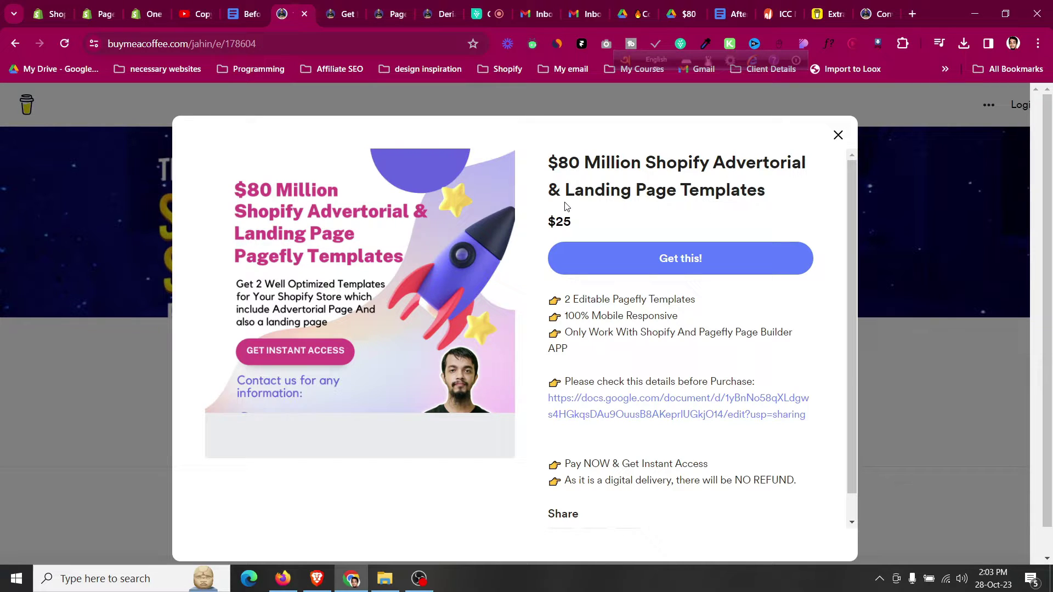
- View the recreated get-derilla landing page and reorder the browser tabs so the template library and advertorial preview precede it
left_click(349, 6)
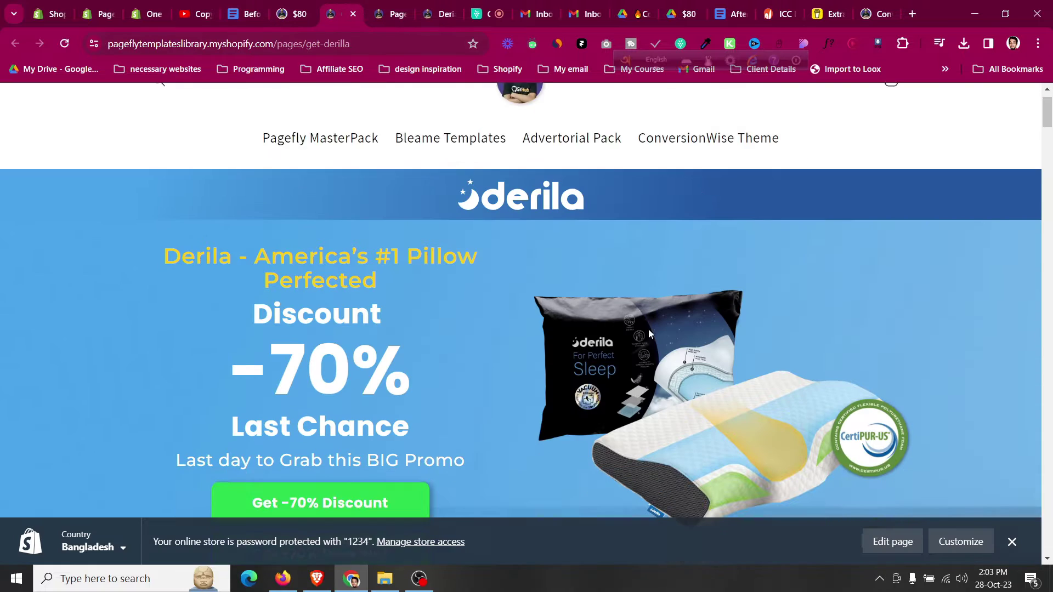
scroll(649, 334, "down", 5)
left_click_drag(377, 2, 348, 2)
left_click_drag(432, 2, 384, 4)
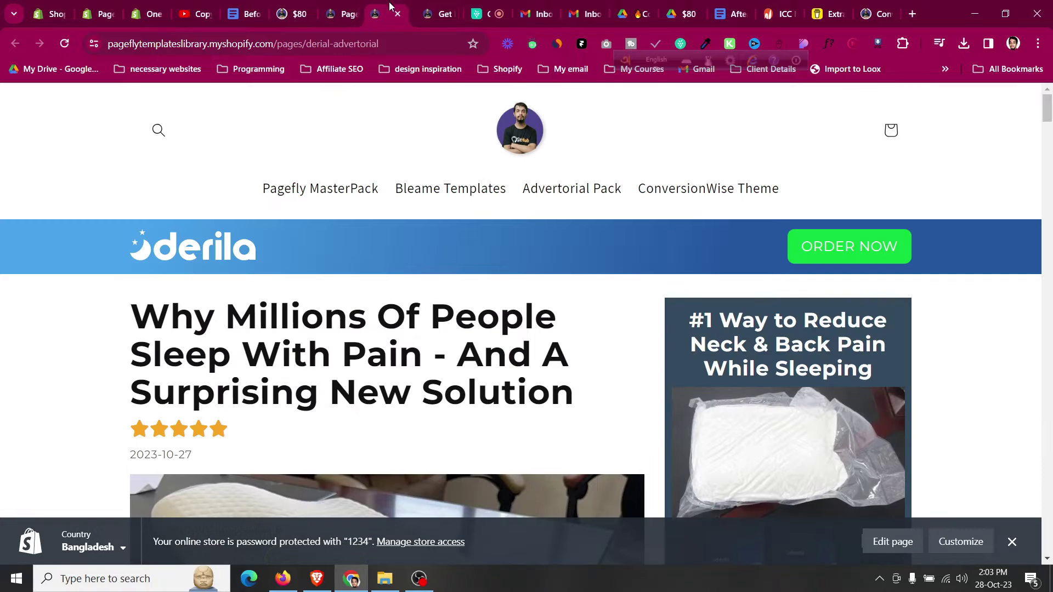
- Check the $80 Million template offer and review the recreated derial-advertorial page from its headline to the buyer testimonials
scroll(469, 344, "down", 4)
left_click(295, 7)
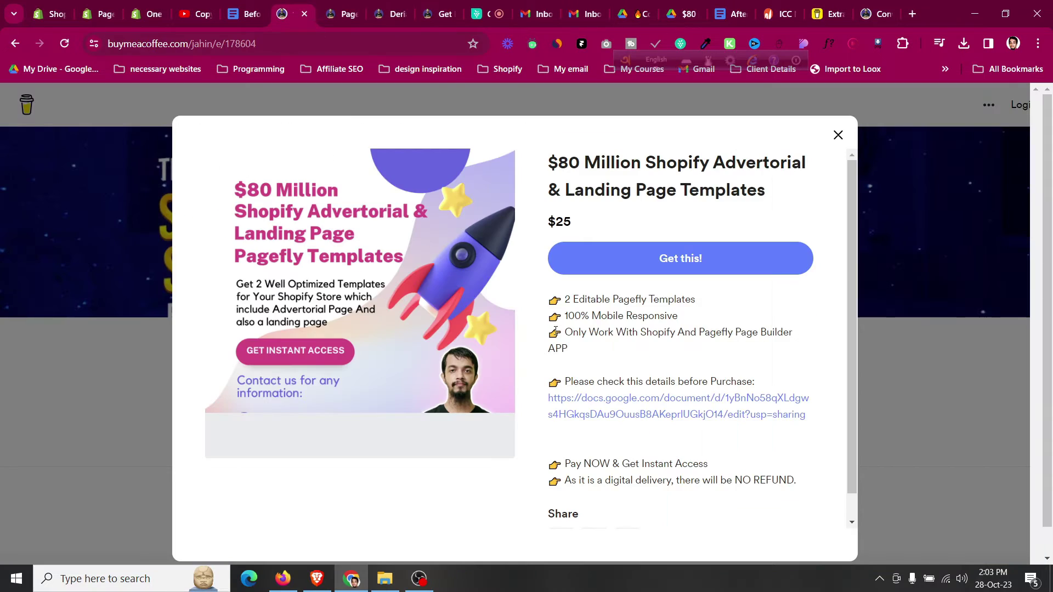
left_click(328, 4)
left_click(393, 6)
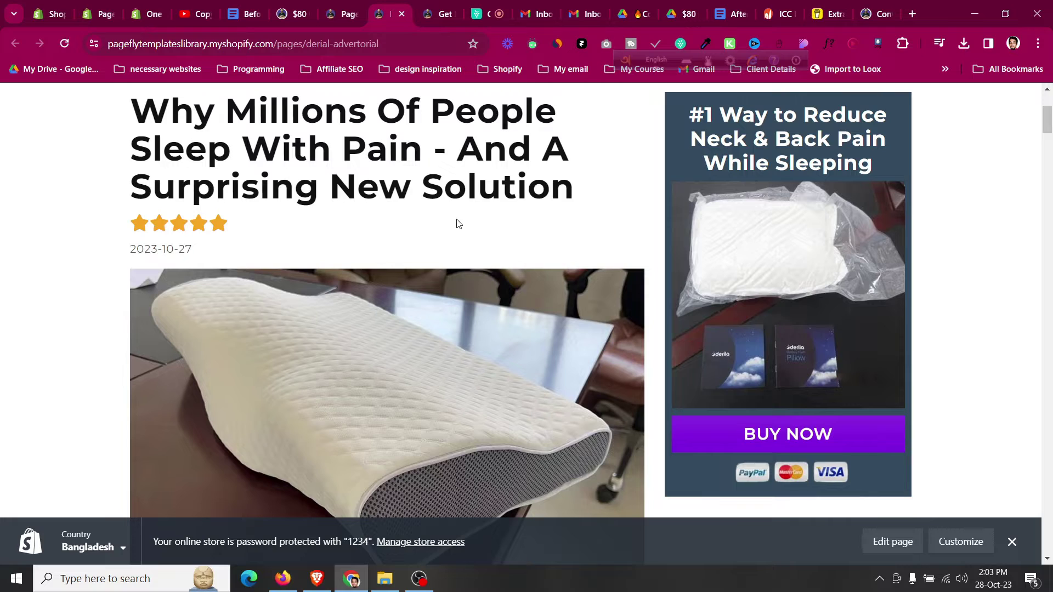
scroll(458, 223, "up", 1)
scroll(459, 224, "down", 2)
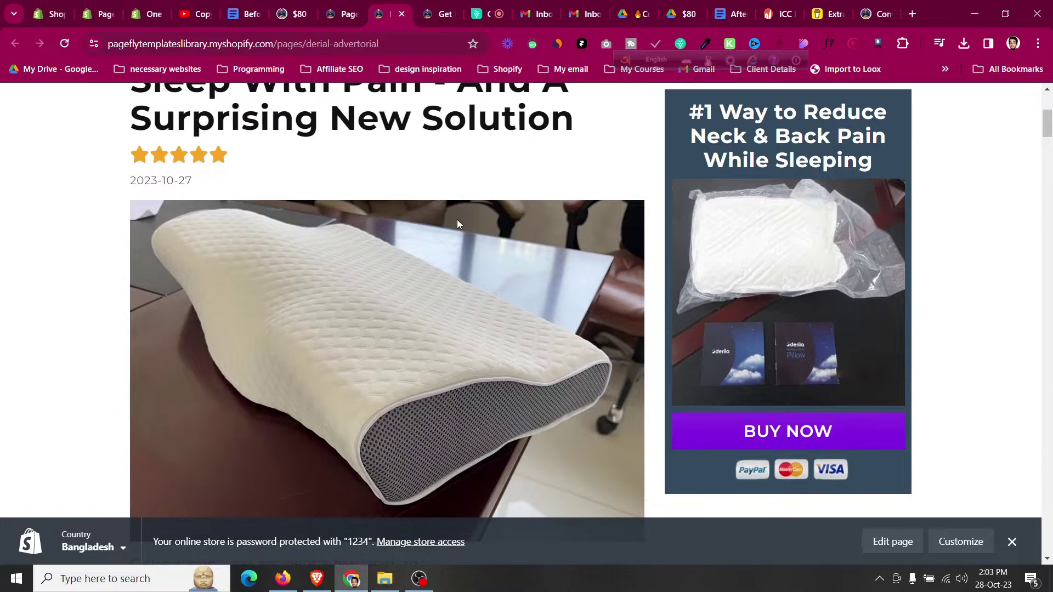
scroll(458, 222, "down", 12)
scroll(457, 222, "up", 2)
scroll(461, 247, "down", 10)
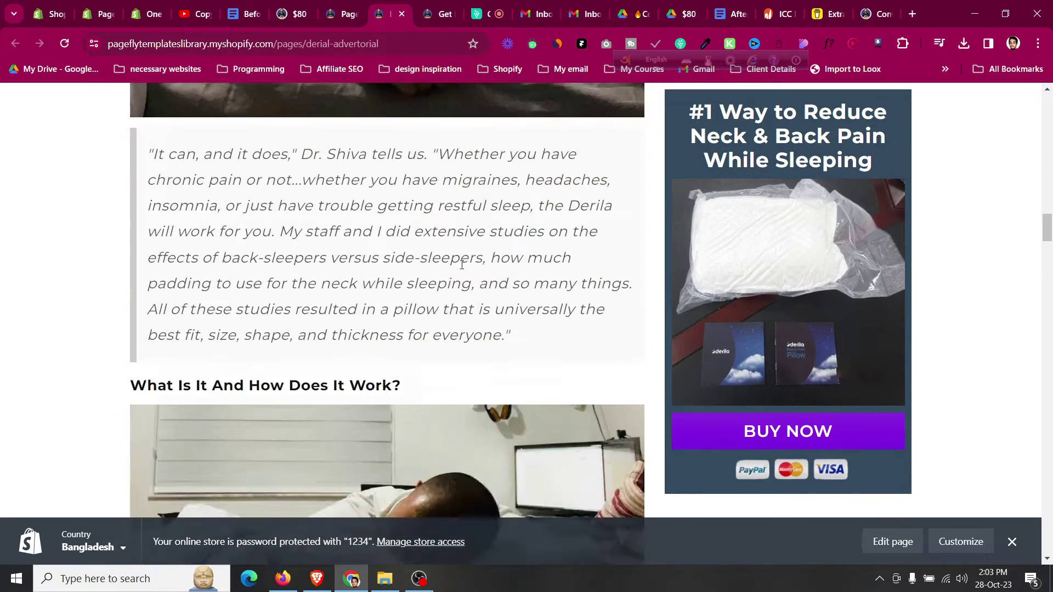
scroll(462, 265, "down", 8)
scroll(459, 305, "up", 3)
scroll(458, 305, "down", 10)
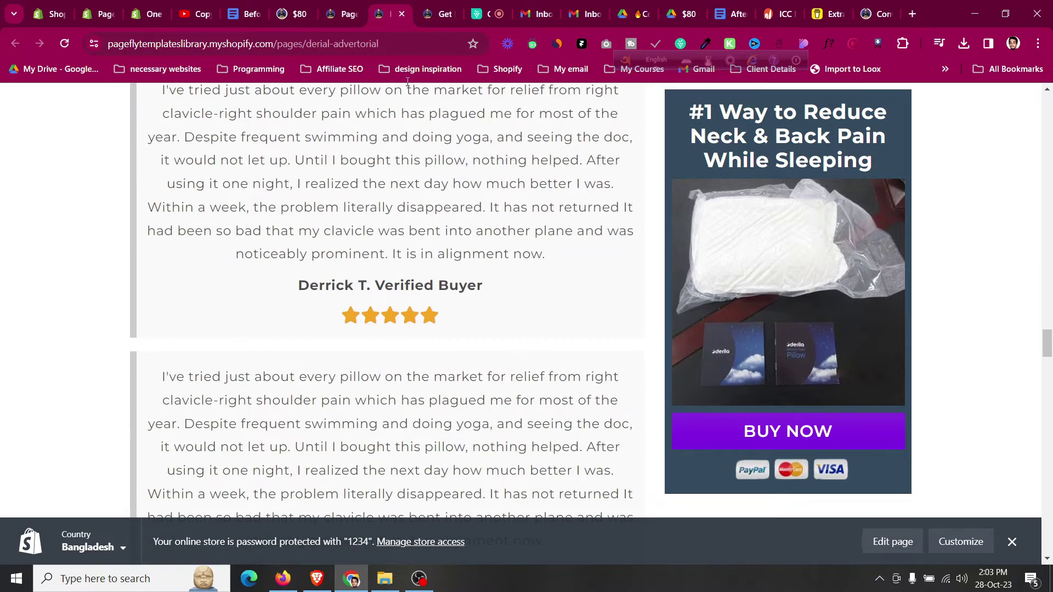
- Examine the recreated get-derilla landing page from the discount banner through the comparison table and FAQ to the closing offer section
left_click(423, 5)
scroll(439, 327, "up", 3)
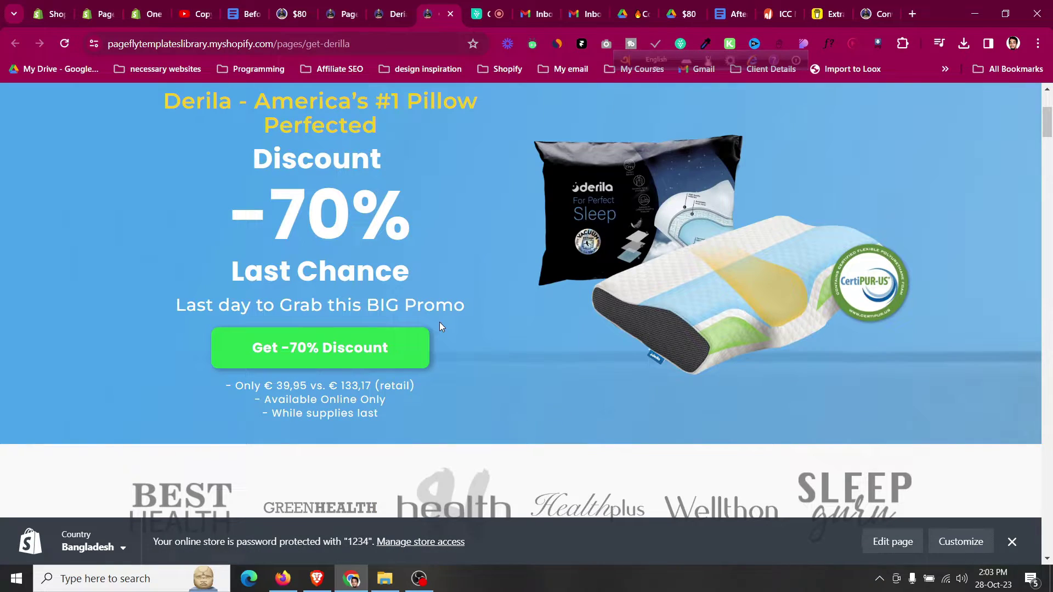
scroll(439, 326, "up", 1)
scroll(439, 326, "down", 15)
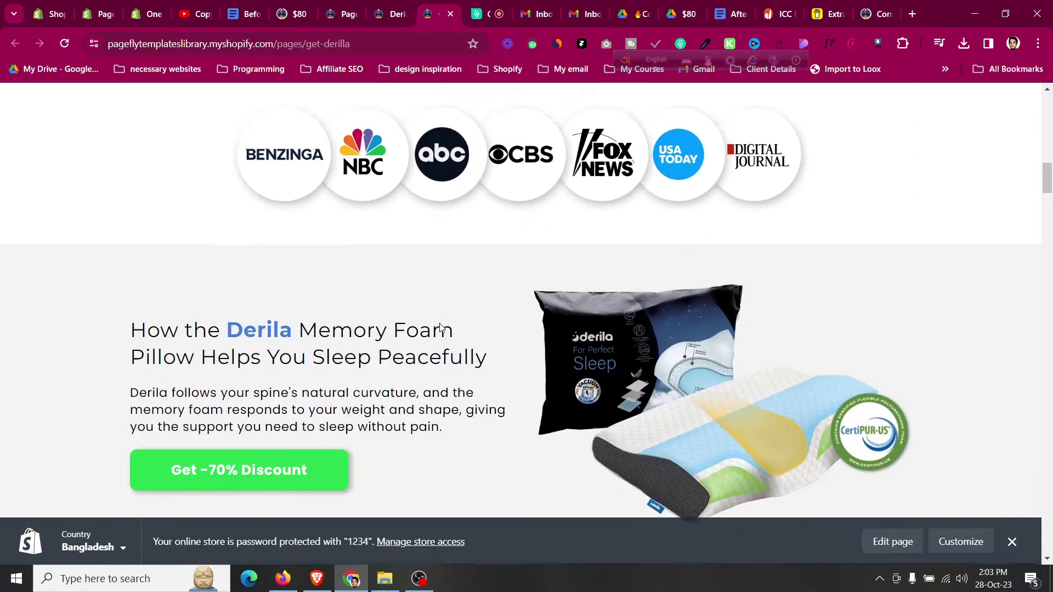
scroll(439, 328, "down", 3)
scroll(441, 329, "down", 15)
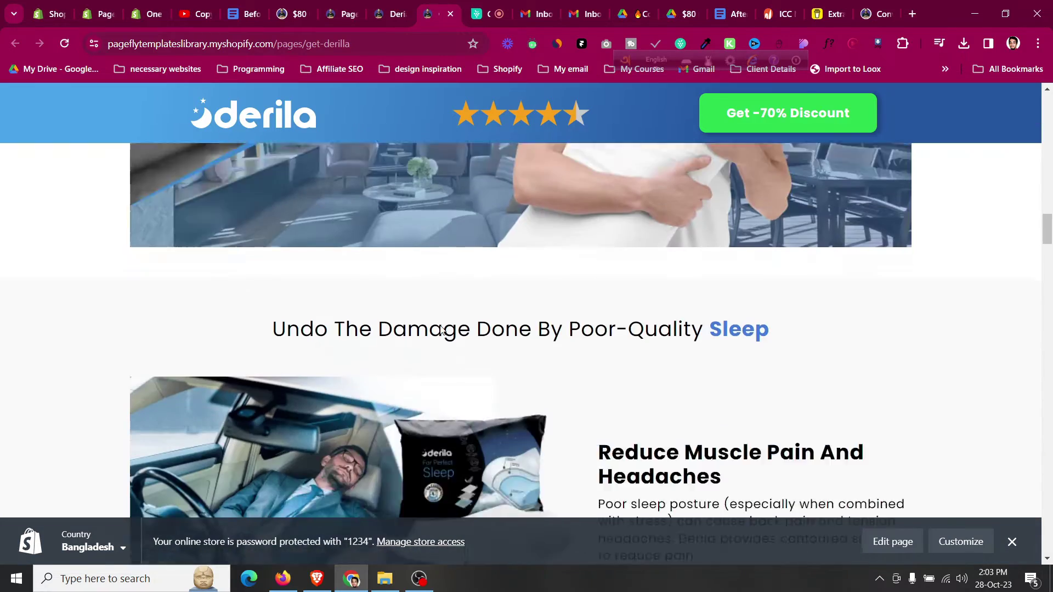
scroll(442, 330, "down", 20)
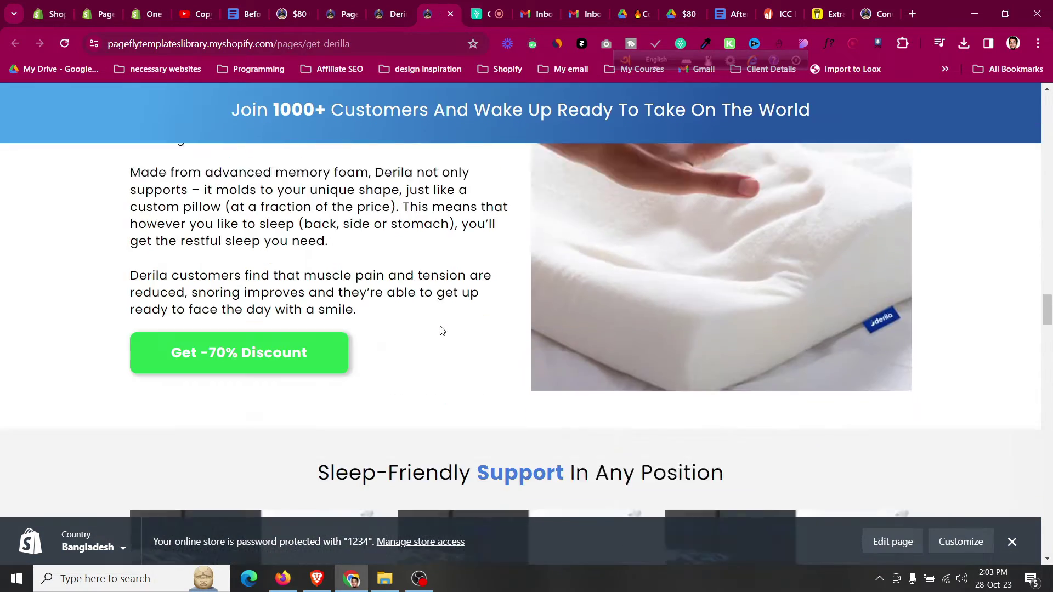
scroll(442, 331, "down", 6)
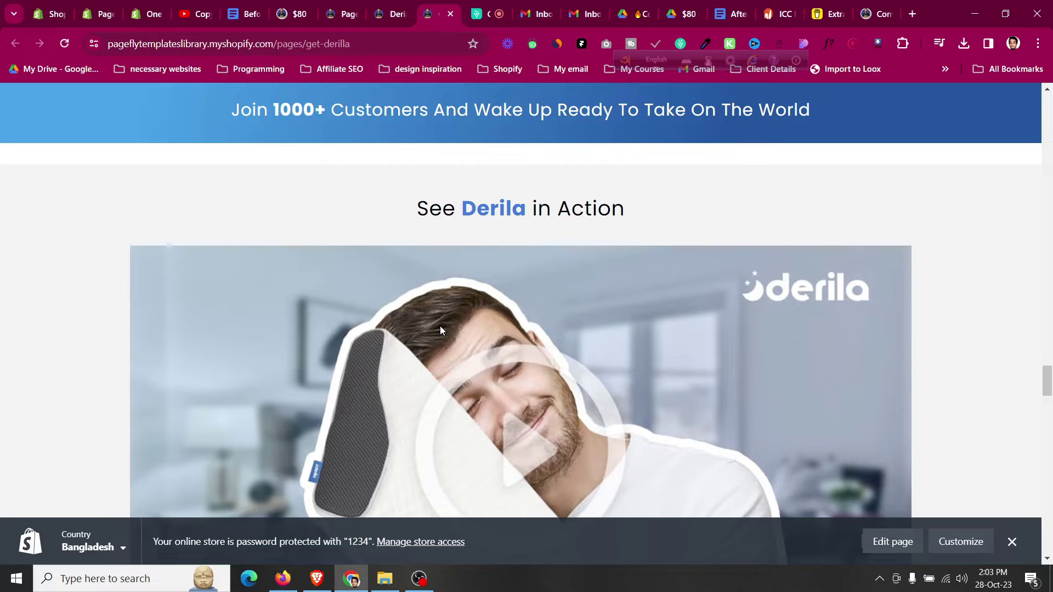
scroll(440, 327, "down", 15)
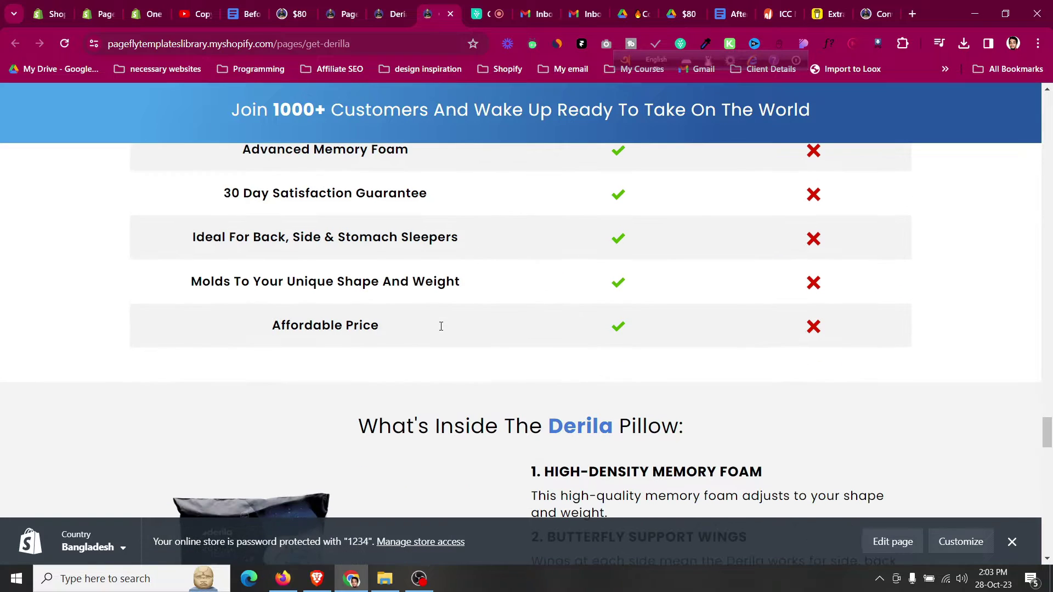
scroll(441, 327, "down", 3)
scroll(442, 331, "down", 3)
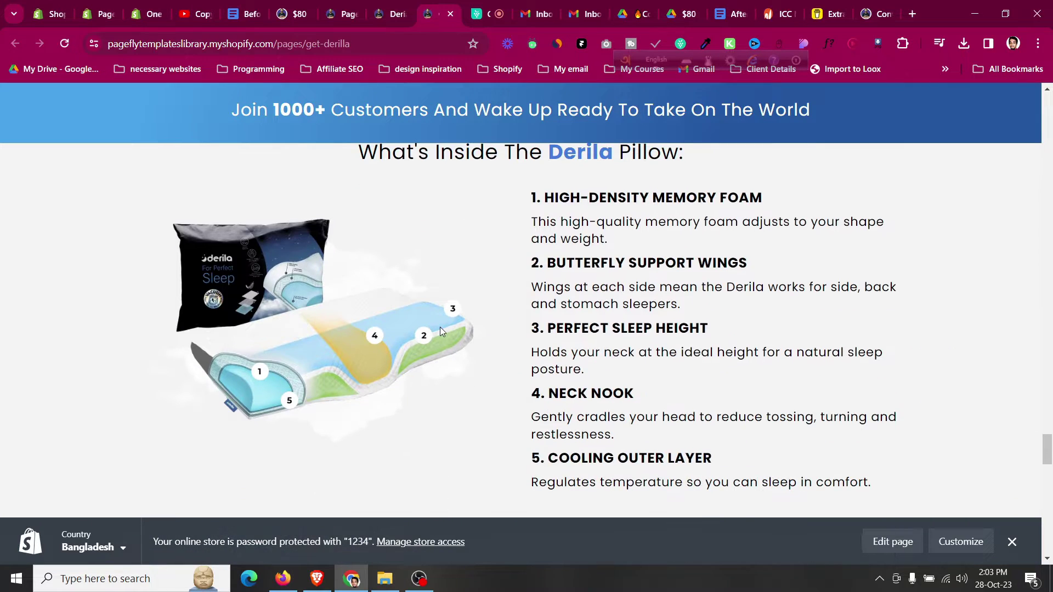
scroll(440, 327, "down", 6)
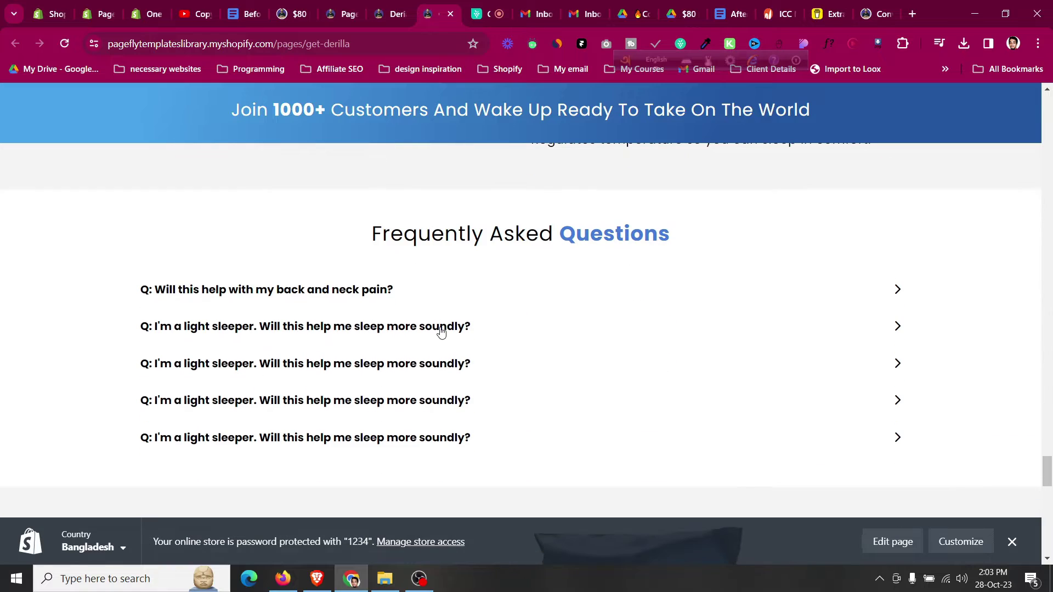
scroll(441, 331, "down", 6)
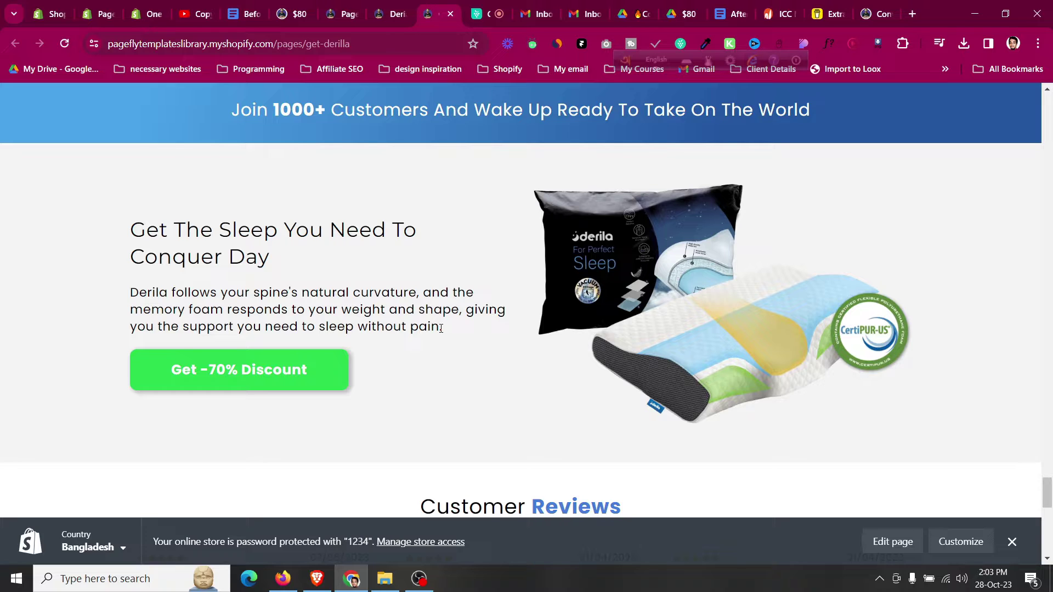
- Revisit the template library home page, the $80 Million template offer and the original Derila advertorial article
left_click(353, 5)
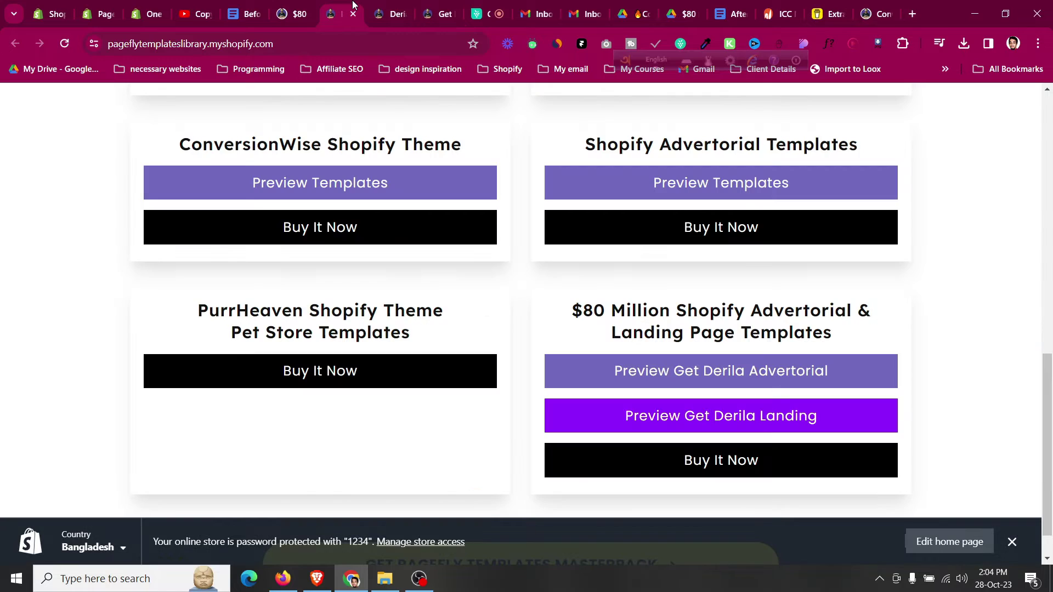
left_click(297, 12)
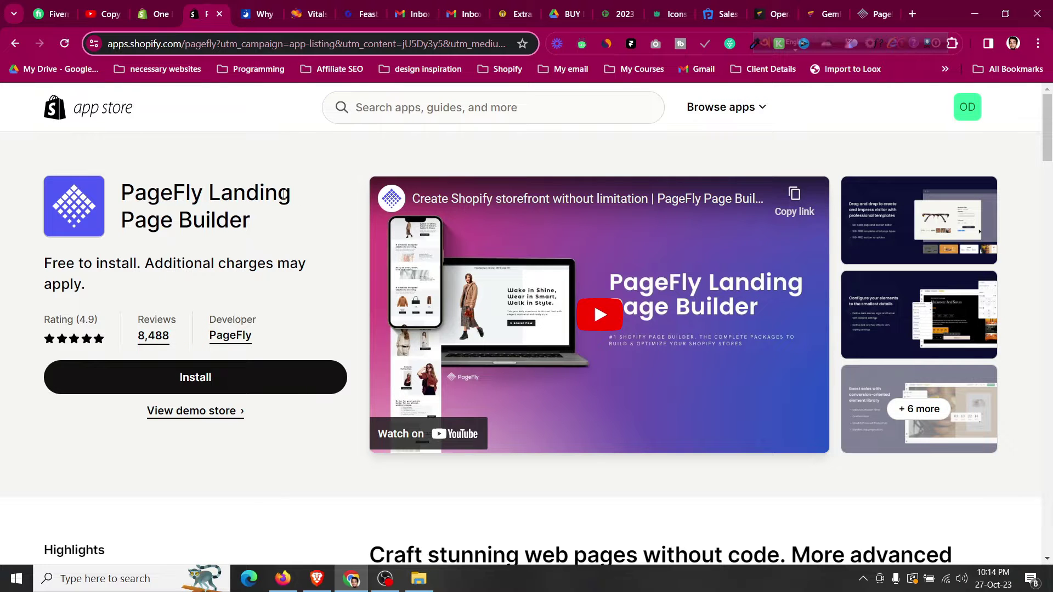
left_click(262, 5)
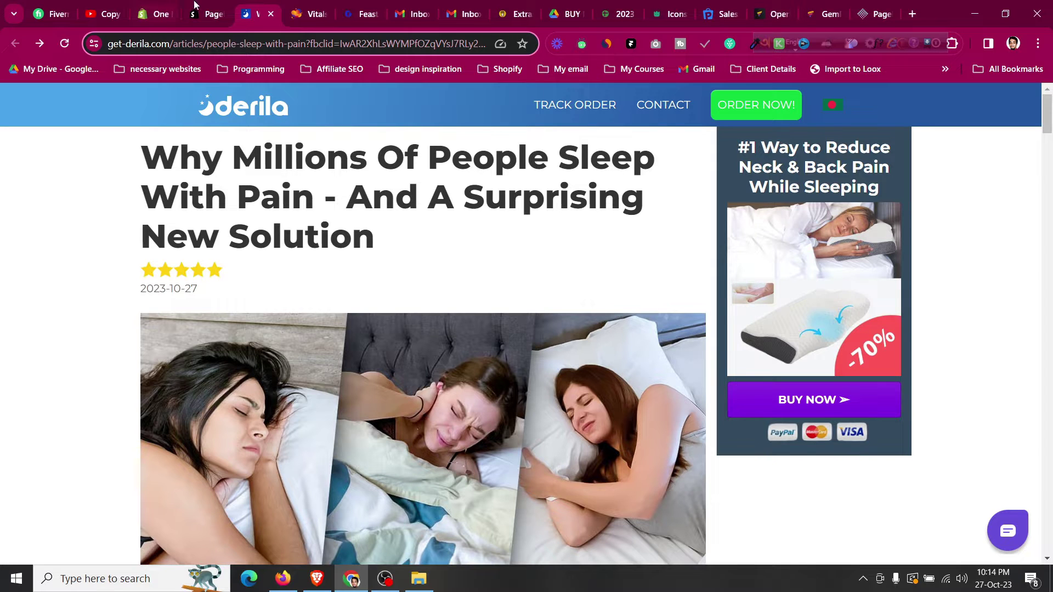
- Install the PageFly Landing Page Builder app from its Shopify App Store listing on the One Product Store In a Day store
left_click(168, 4)
left_click(209, 14)
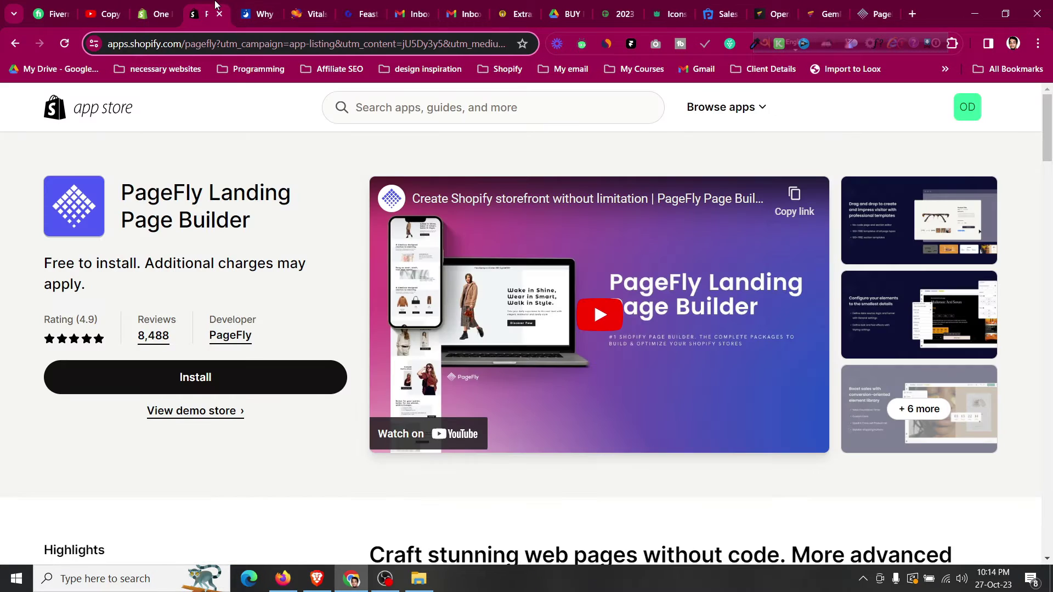
left_click(209, 376)
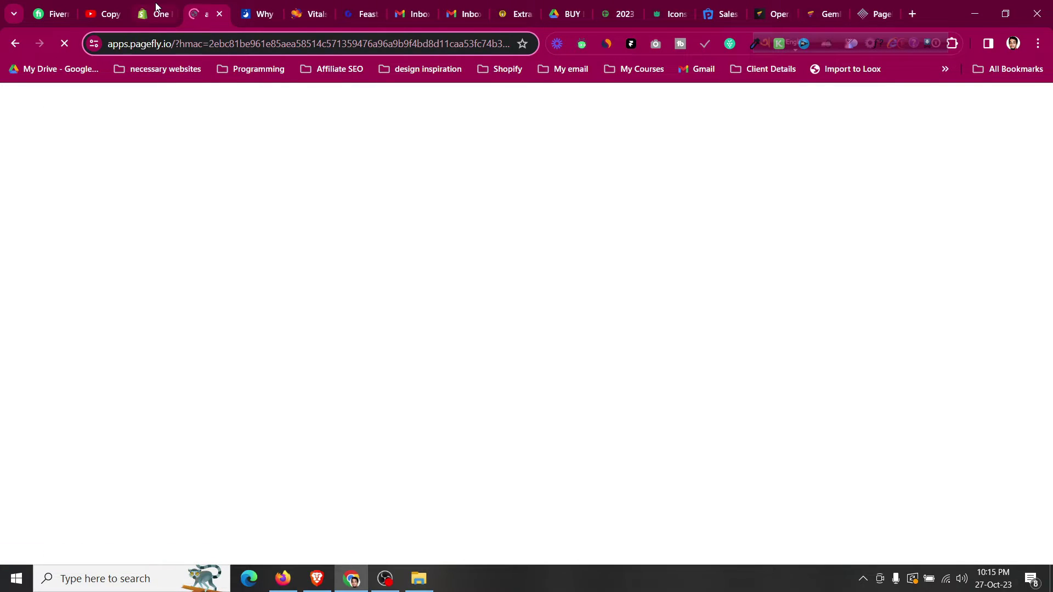
left_click(157, 10)
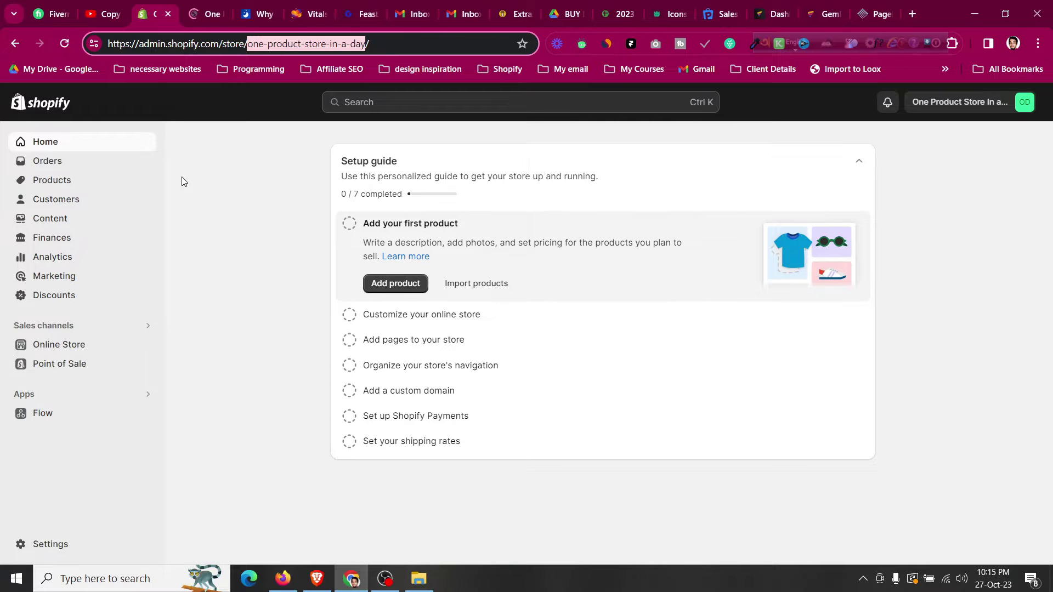
left_click(205, 20)
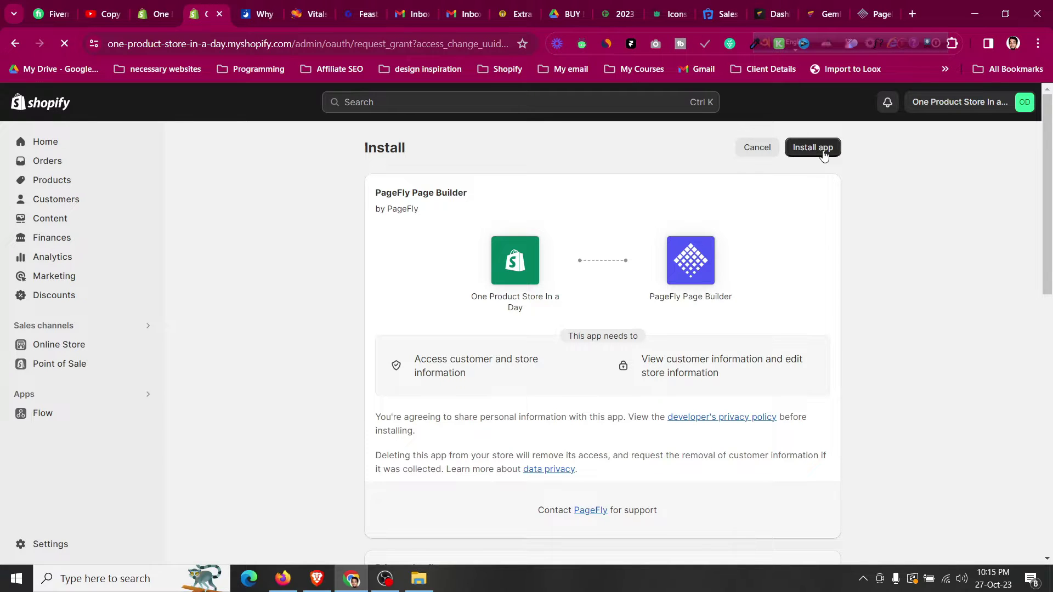
left_click(824, 156)
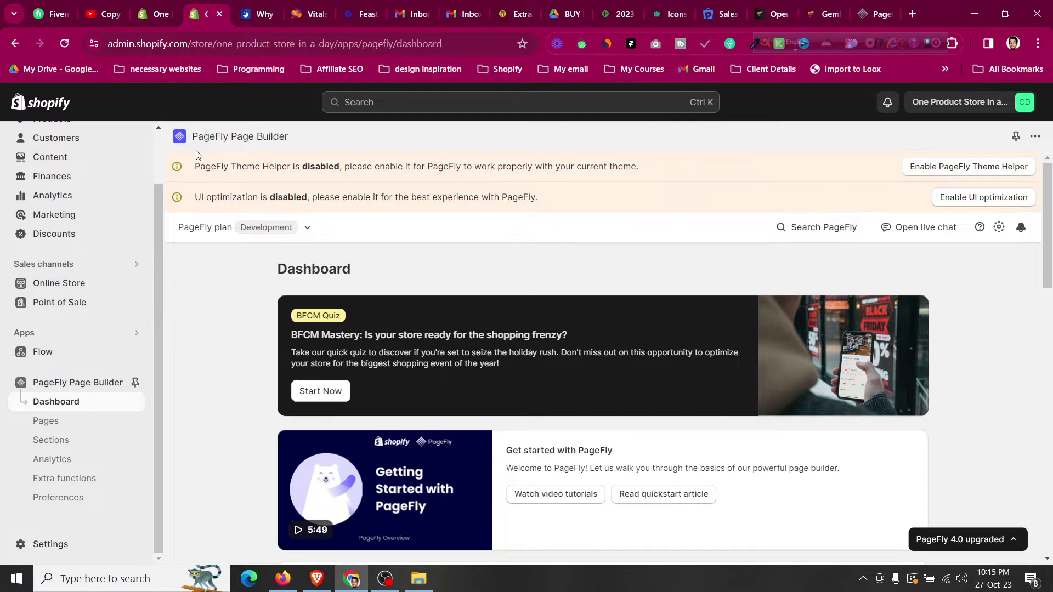
- Enable the PageFly Theme Helper app embed in the Dawn theme editor and save the theme
left_click(1004, 172)
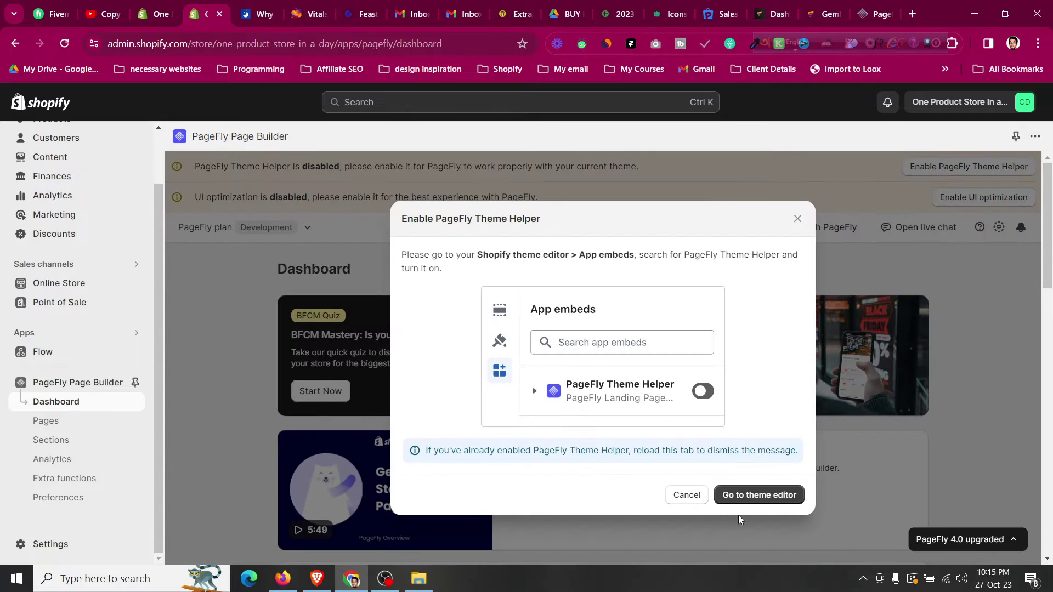
left_click(745, 497)
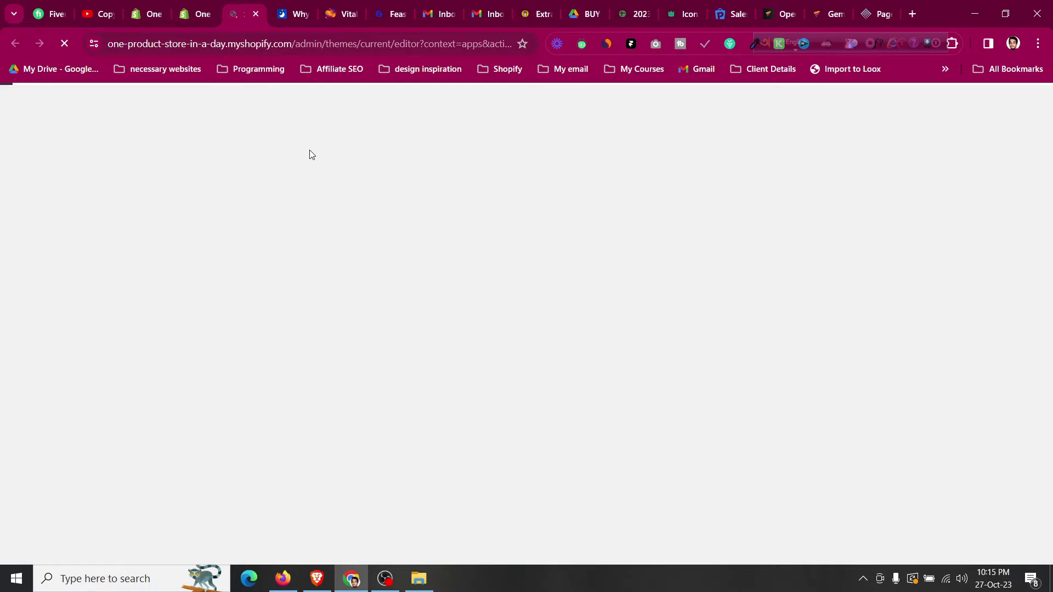
left_click(198, 7)
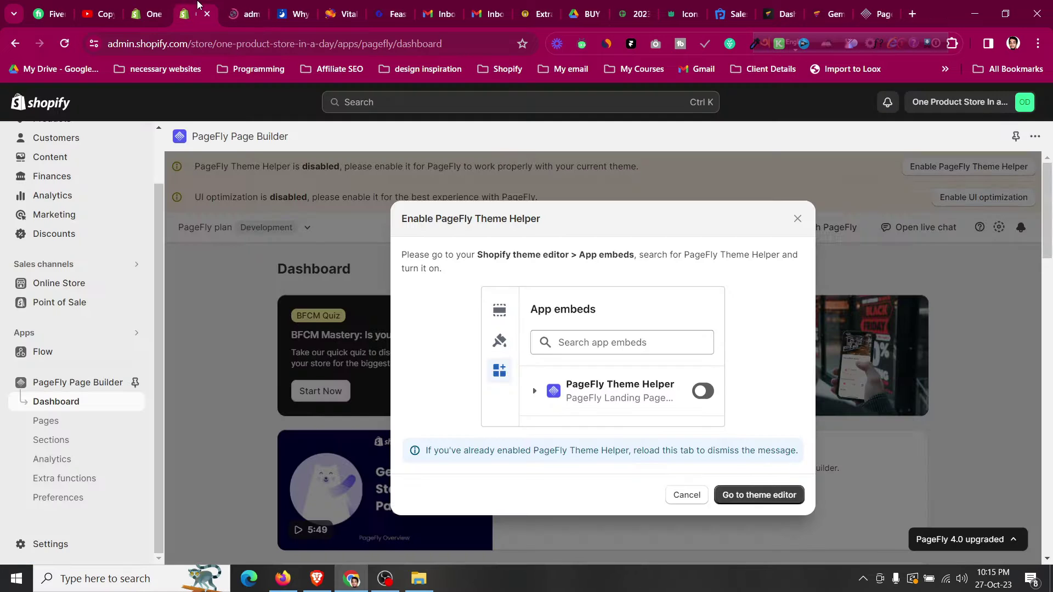
left_click(159, 7)
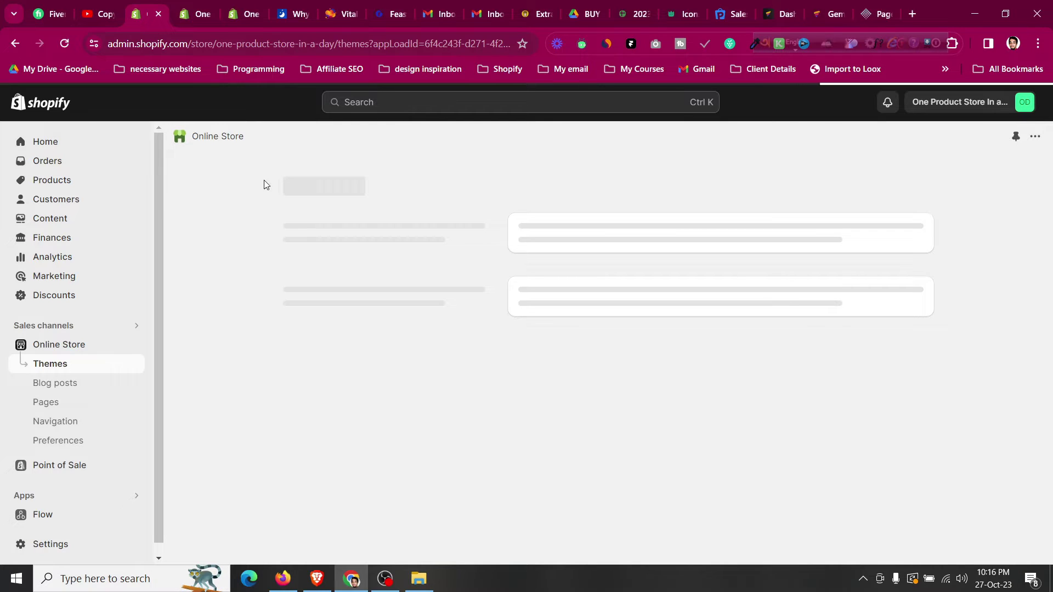
left_click(245, 4)
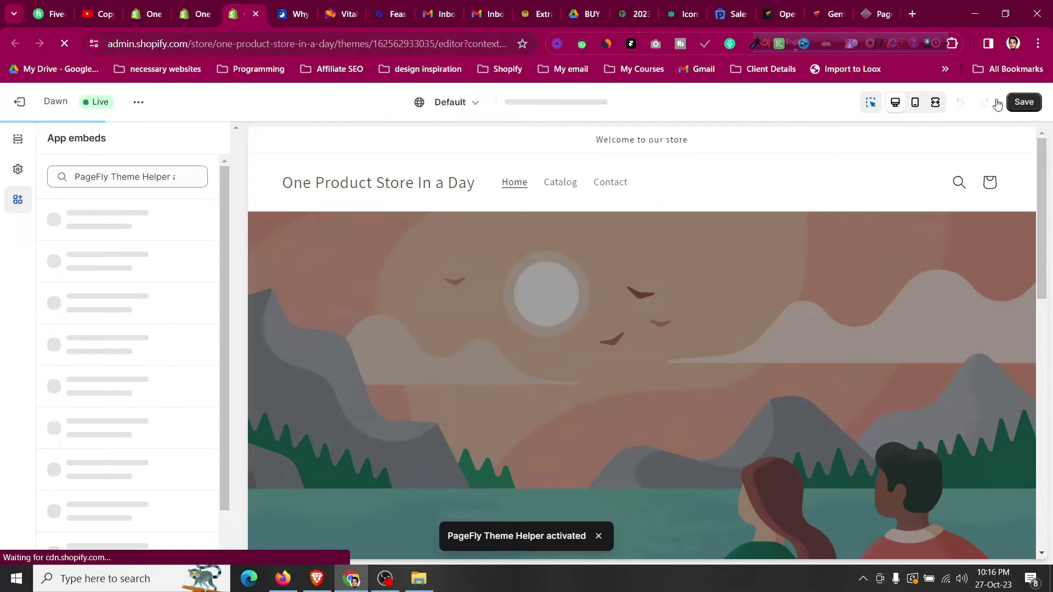
left_click(1014, 104)
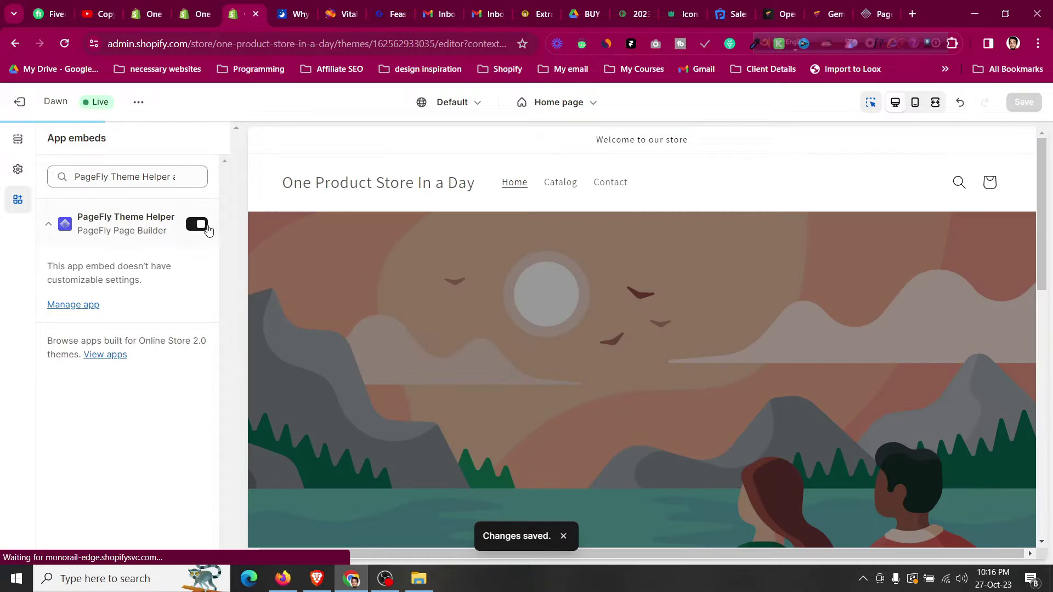
- Return to the PageFly dashboard, dismiss the Theme Helper dialog and enable UI optimization with all cookies accepted
left_click(144, 14)
left_click(199, 6)
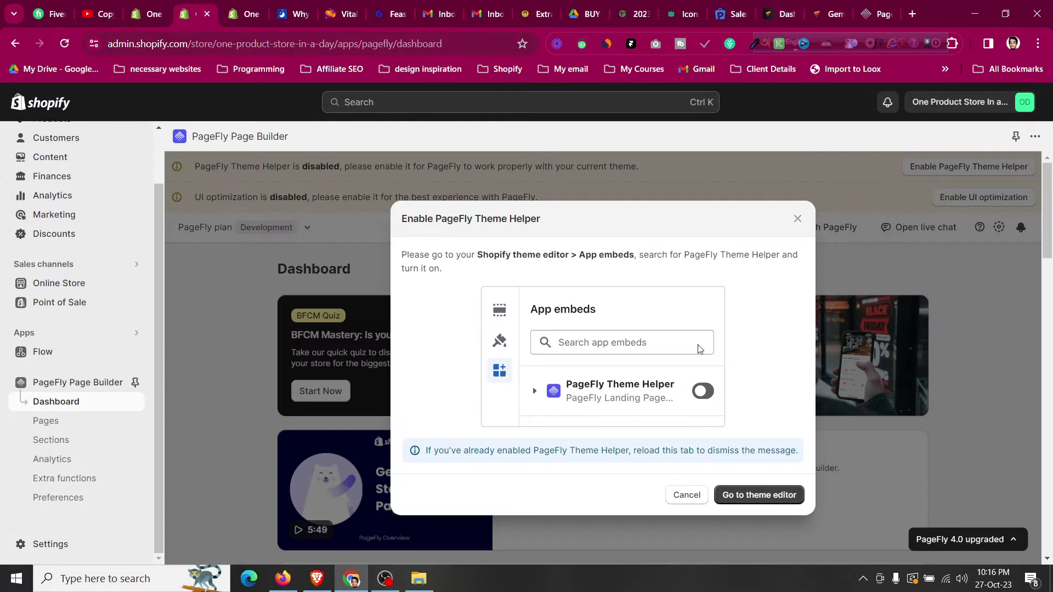
left_click(796, 220)
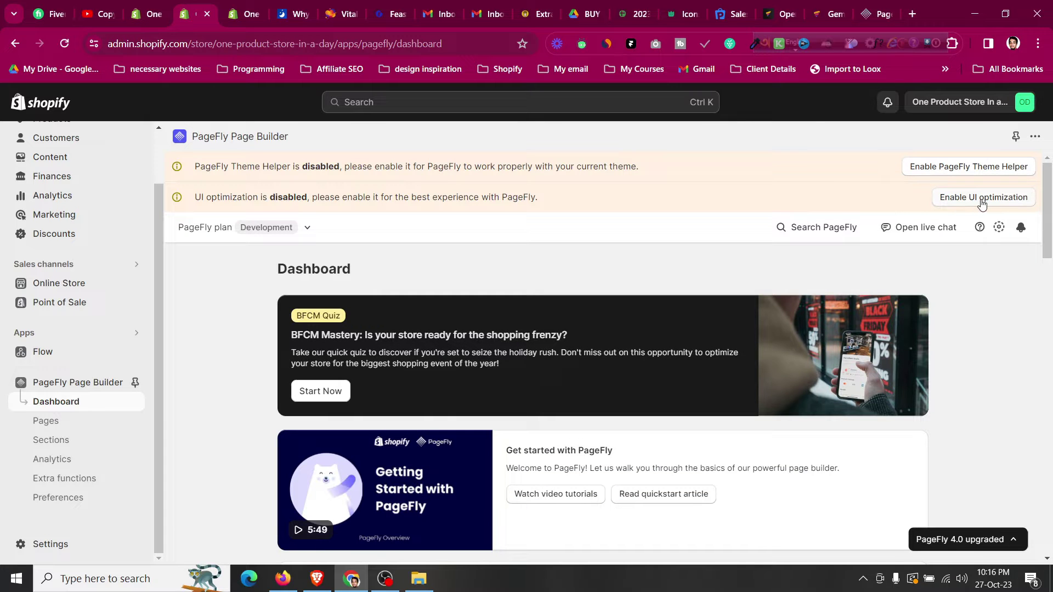
left_click(982, 204)
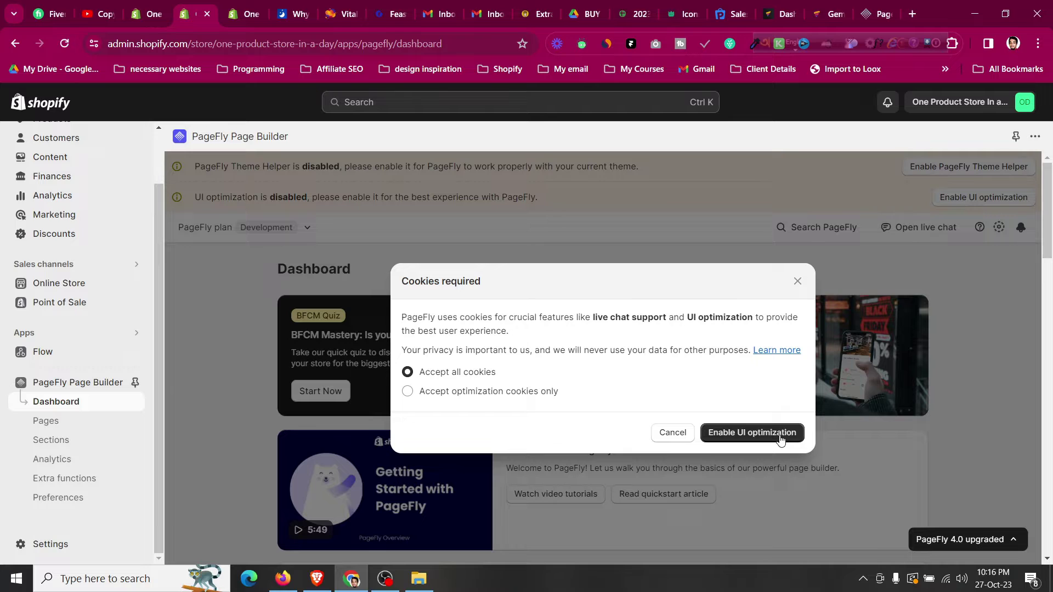
left_click(780, 439)
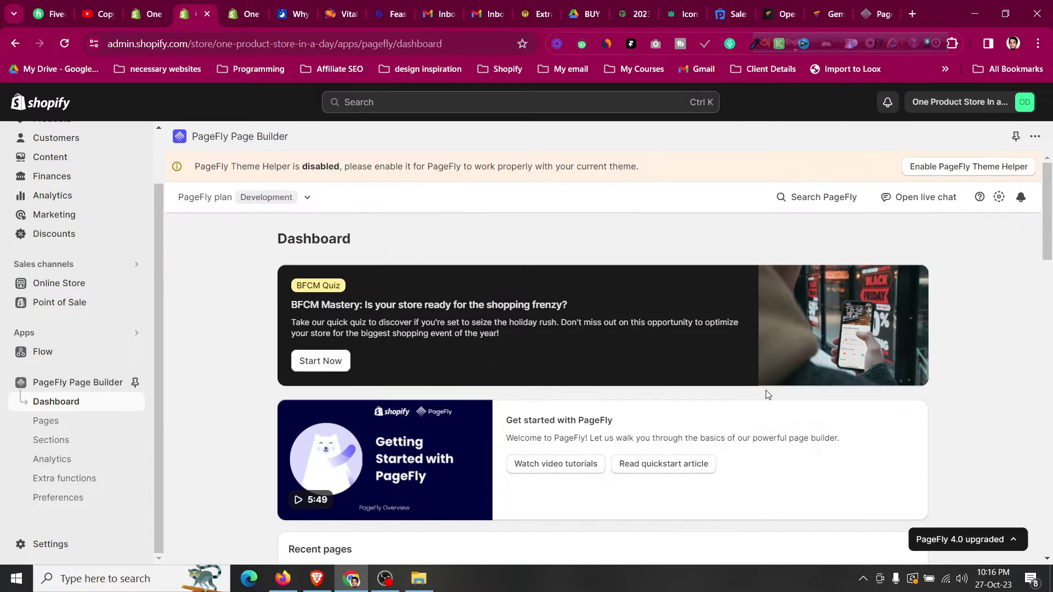
- Reopen PageFly Page Builder from the store's list of installed apps
left_click(253, 4)
left_click(148, 2)
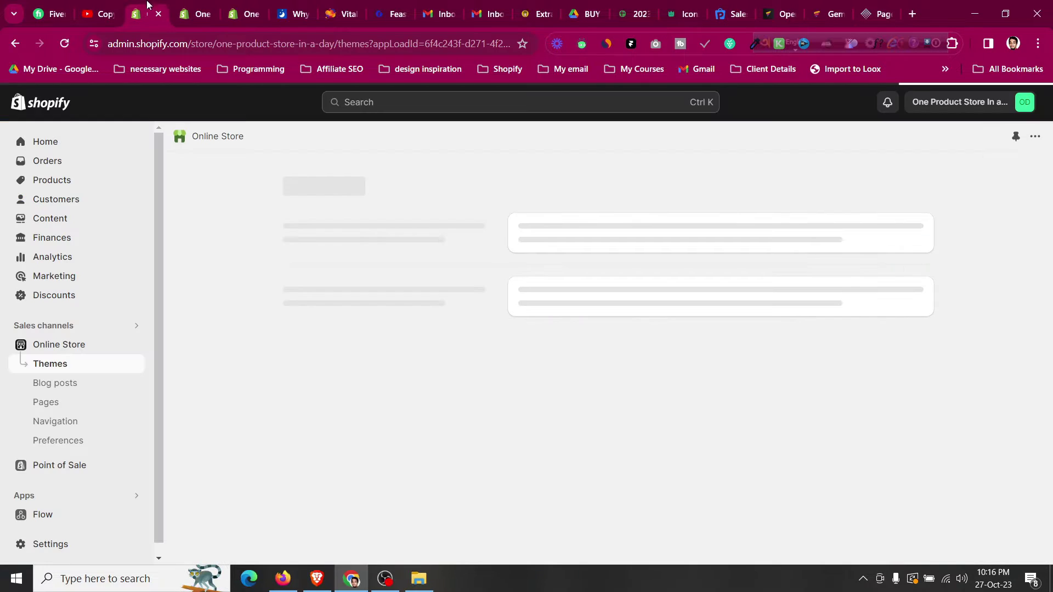
left_click(209, 2)
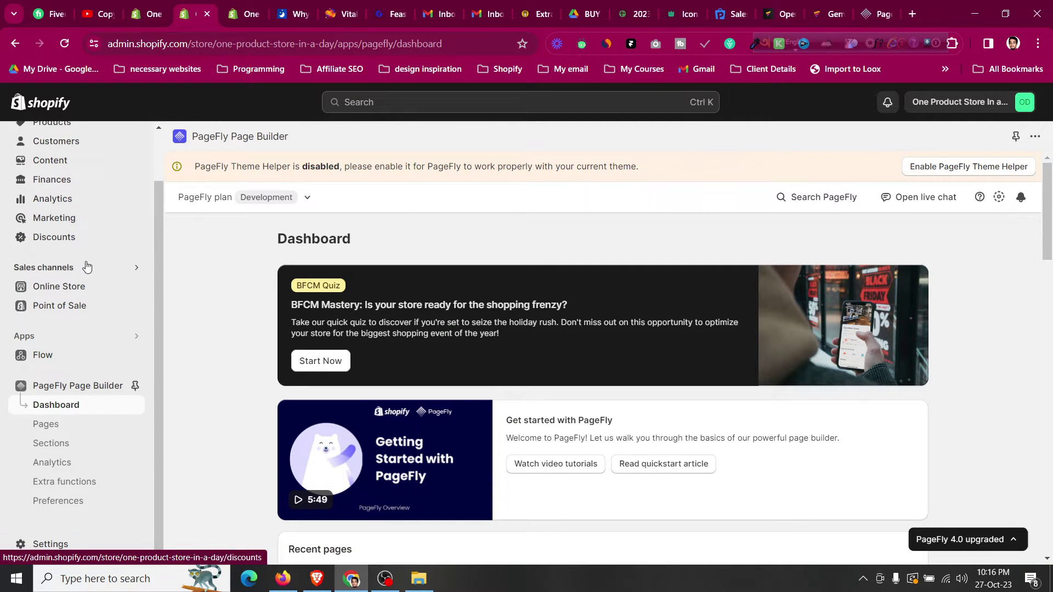
scroll(85, 263, "up", 2)
scroll(85, 258, "down", 2)
scroll(85, 197, "up", 2)
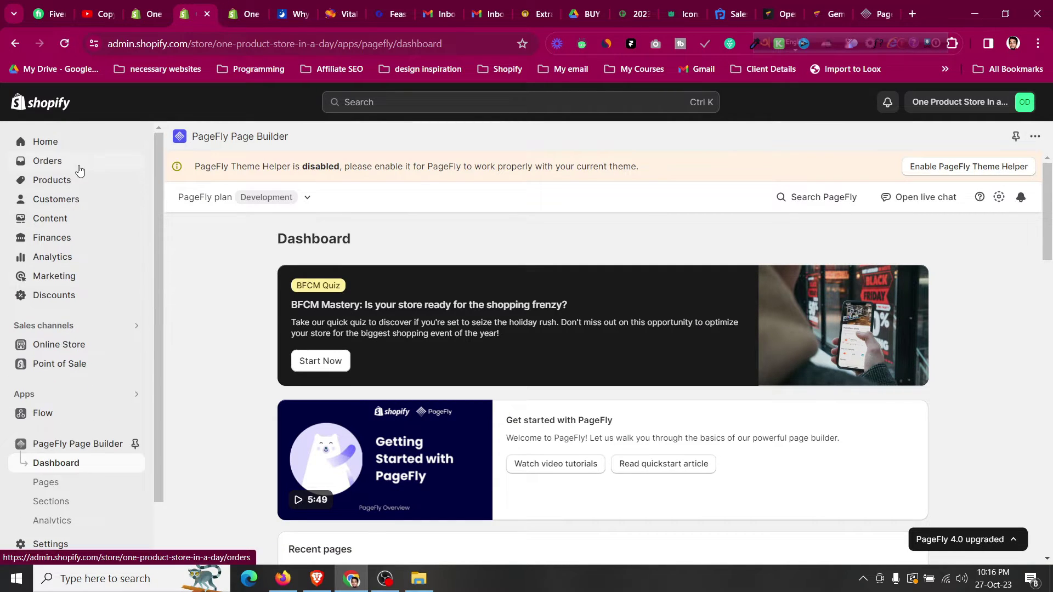
left_click(62, 399)
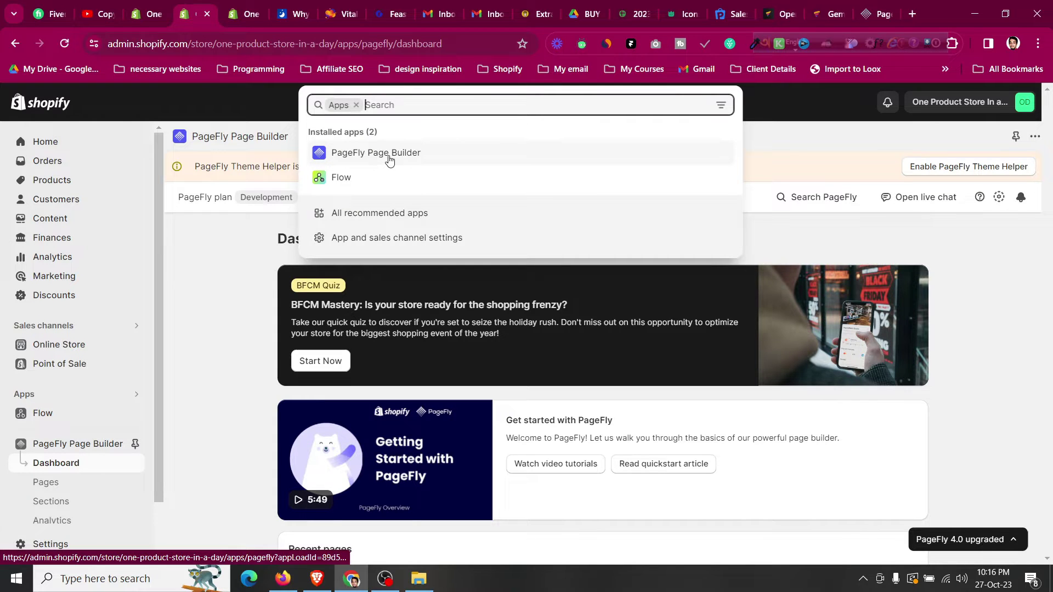
left_click(389, 158)
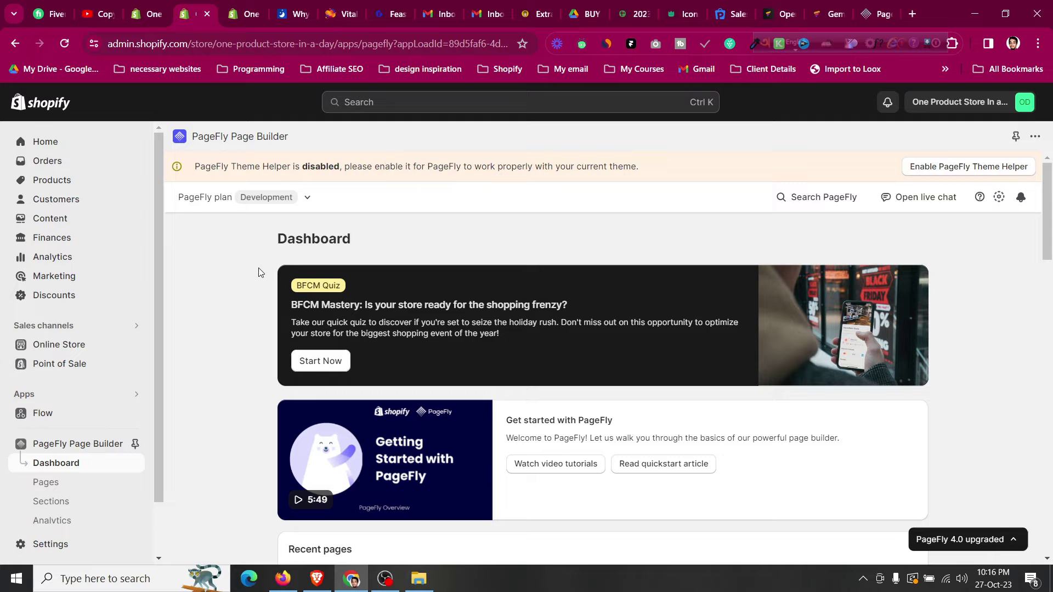
- Open and reload PageFly's Pages list, and move the Derila article's browser tab next to it
scroll(259, 271, "down", 4)
scroll(237, 341, "up", 4)
left_click(73, 483)
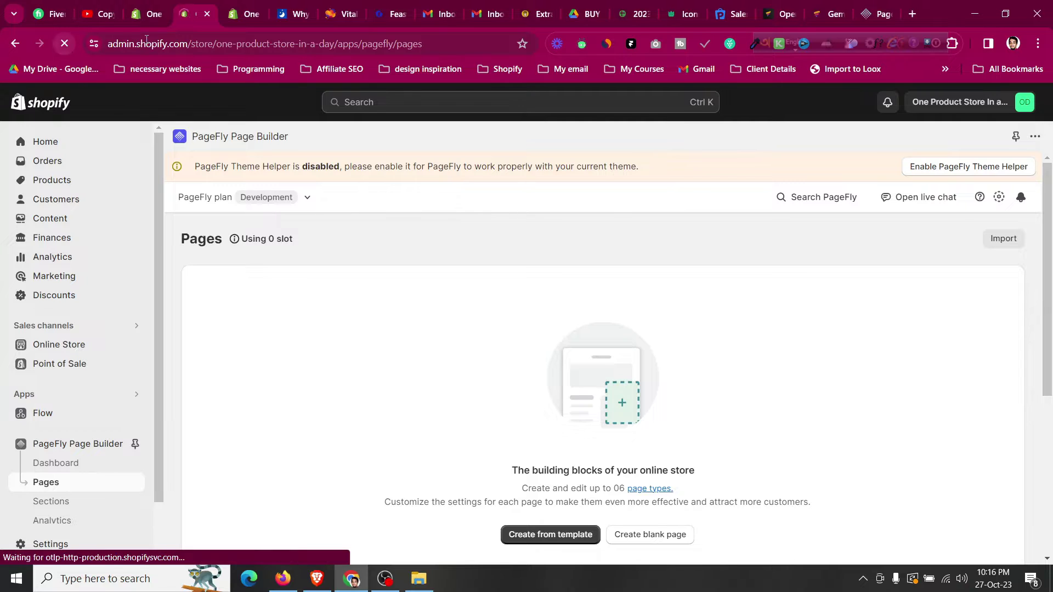
left_click(155, 6)
left_click(186, 10)
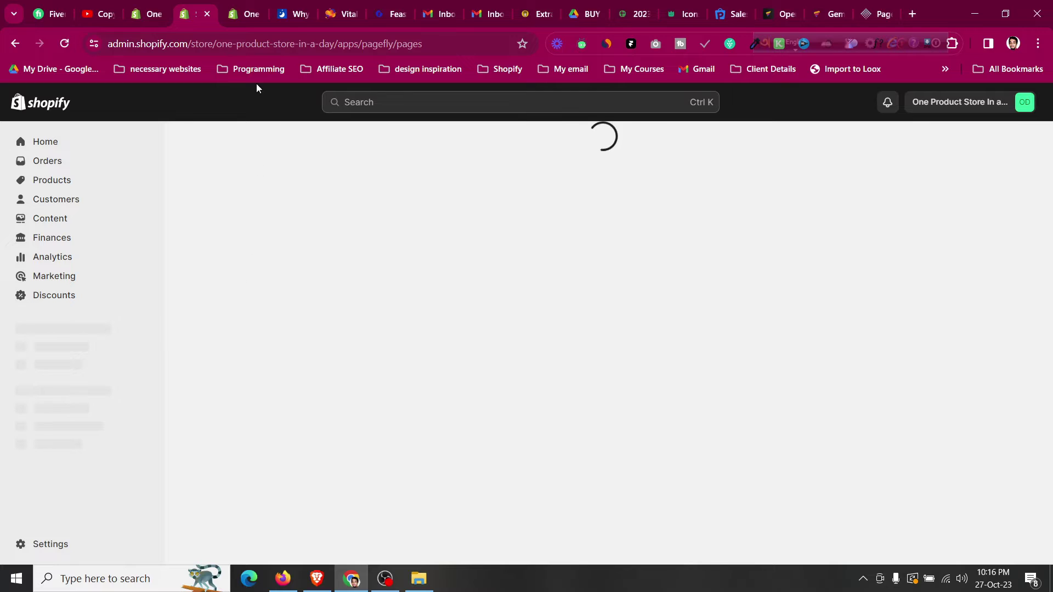
left_click_drag(286, 8, 237, 9)
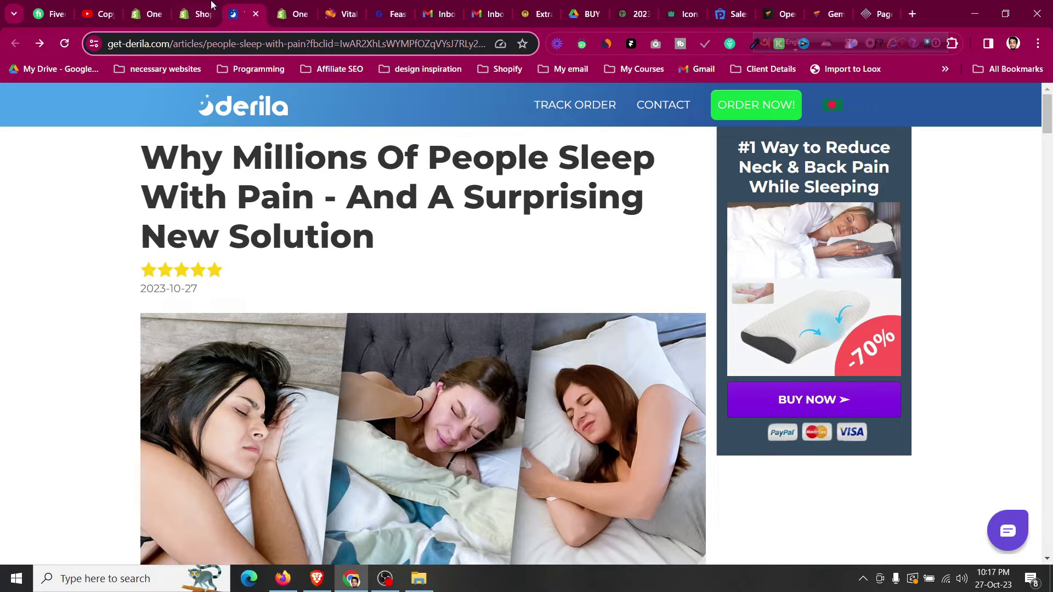
left_click(212, 5)
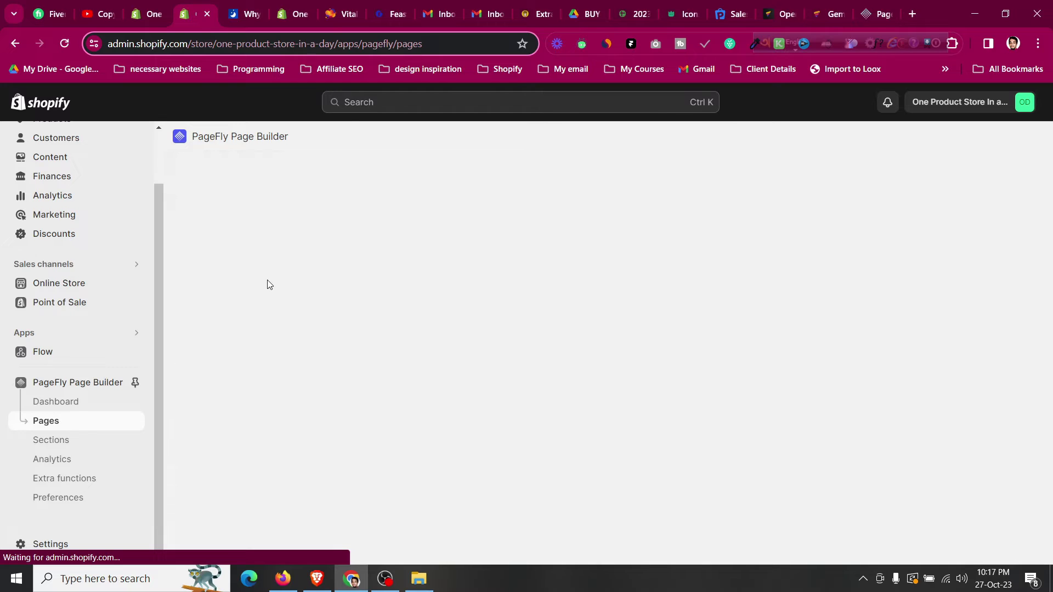
- Open the Vitals listing in the Shopify App Store from the partner URL on the Vitals affiliate account page
left_click(340, 7)
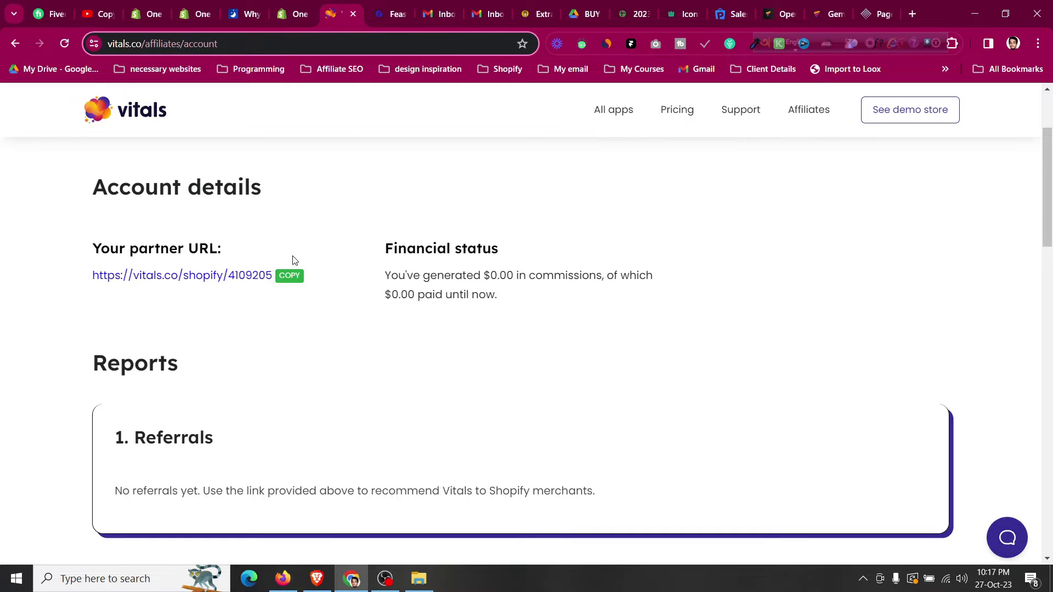
scroll(294, 260, "down", 4)
scroll(297, 148, "up", 1)
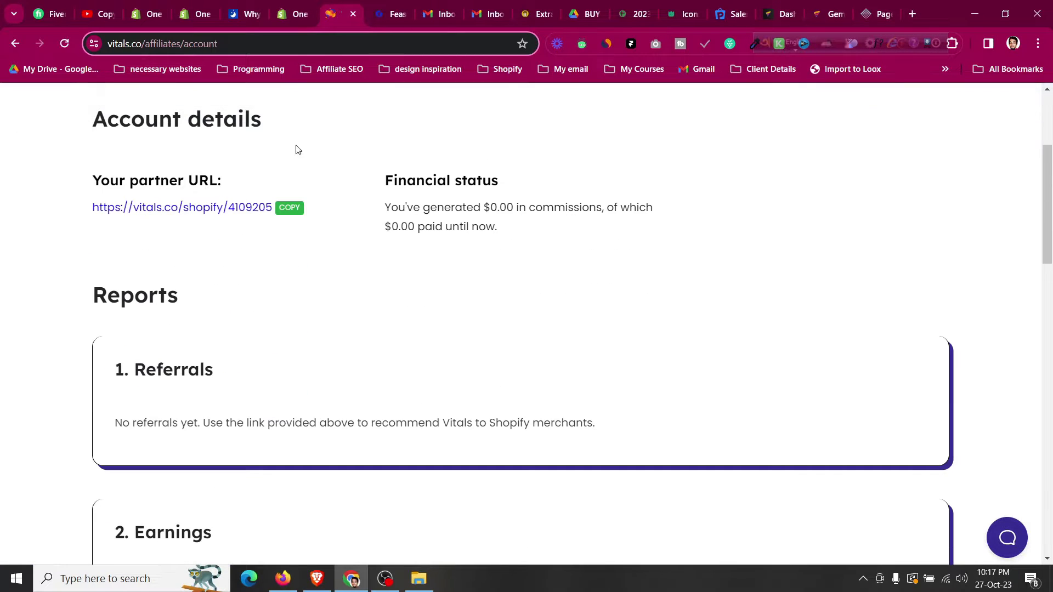
right_click(243, 201)
left_click(217, 207)
triple_click(215, 207)
right_click(216, 207)
left_click(306, 259)
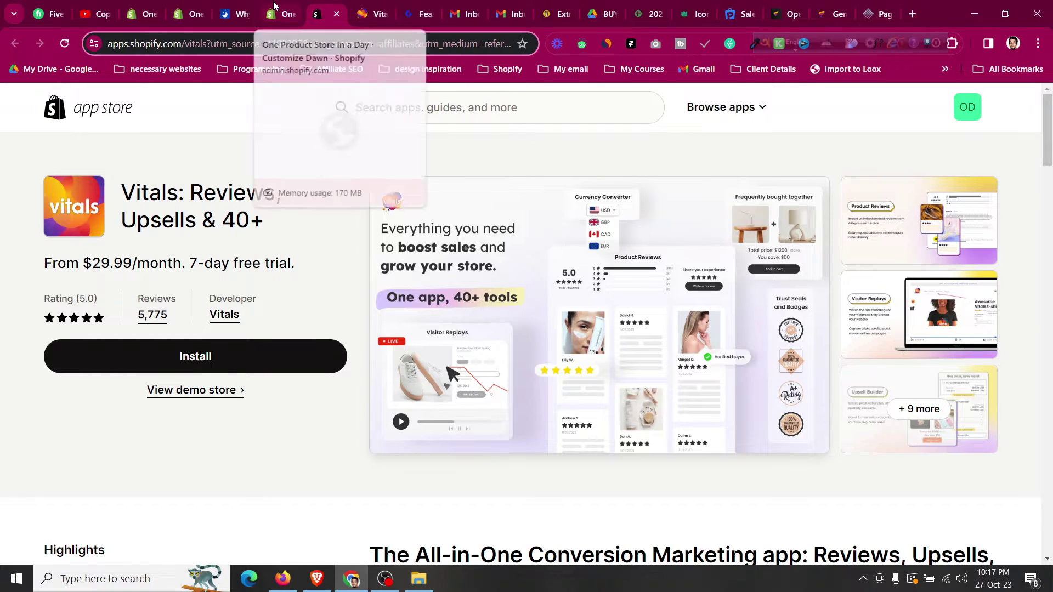
- Create a blank page of the Regular type from PageFly's Pages list
left_click(187, 13)
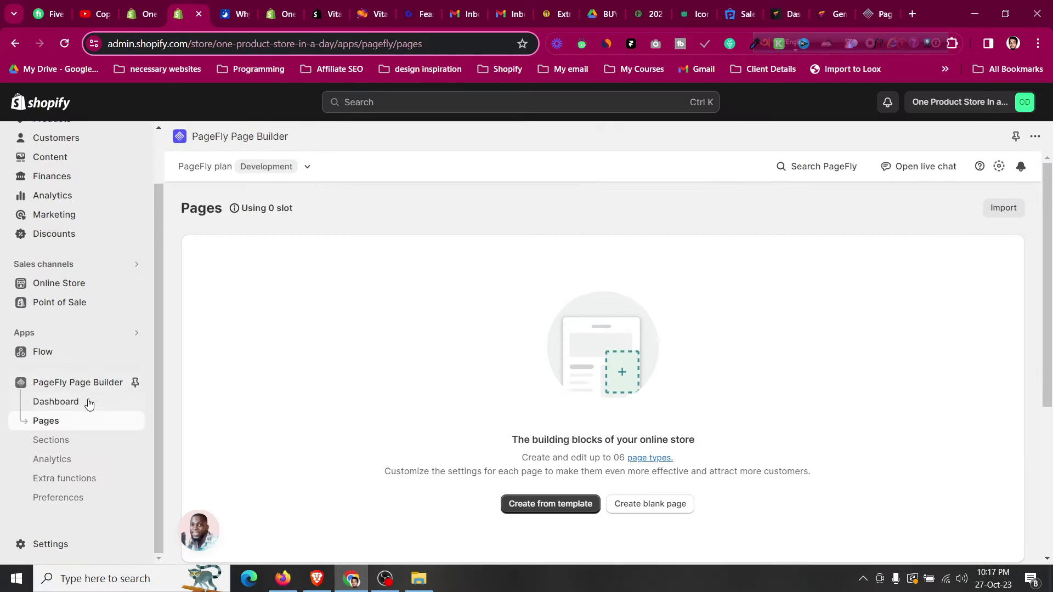
scroll(722, 391, "down", 3)
scroll(722, 391, "up", 3)
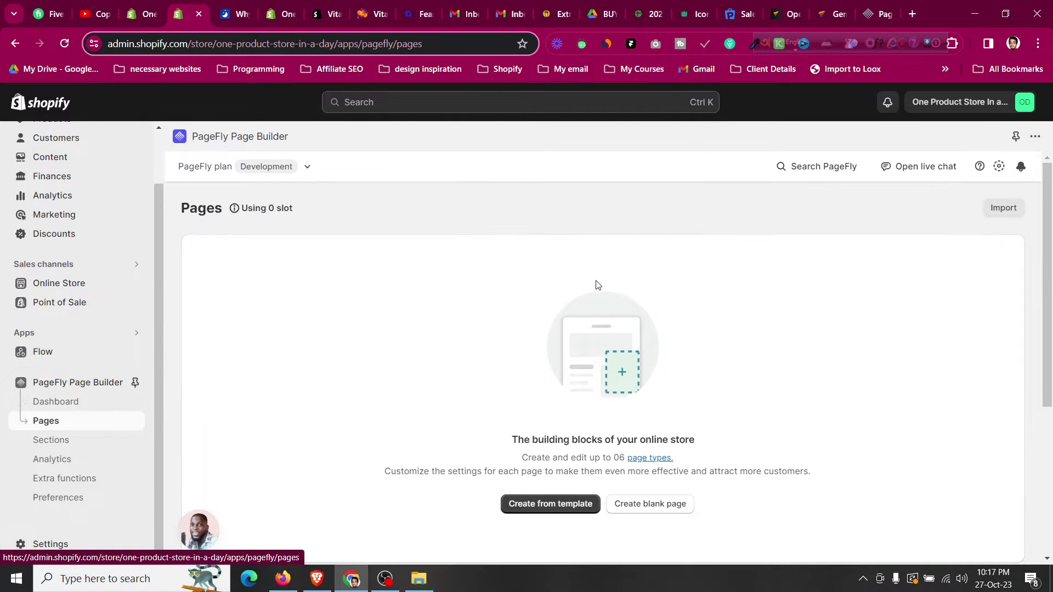
scroll(689, 406, "down", 2)
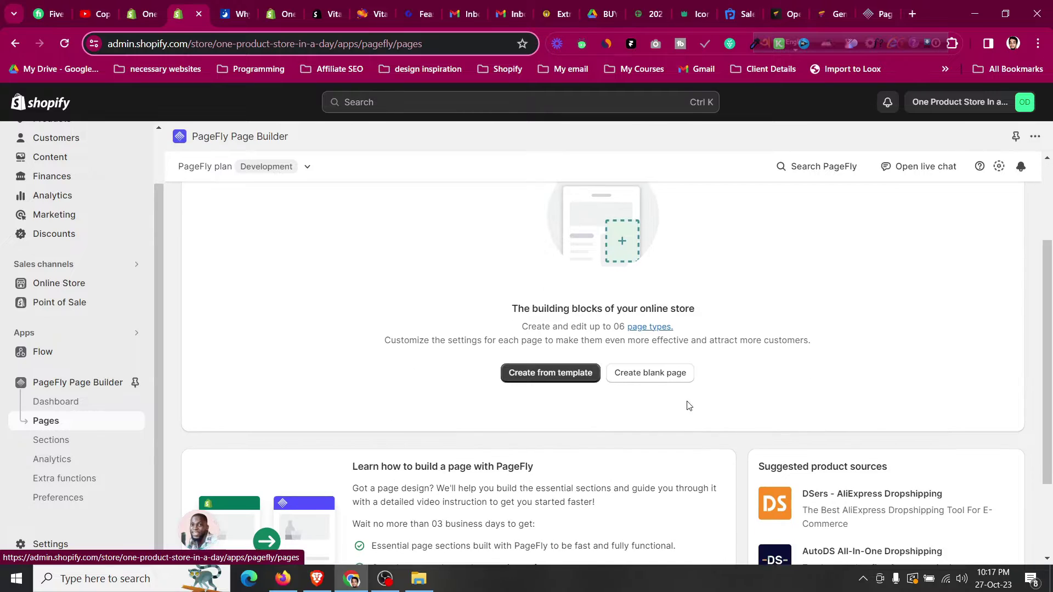
left_click(673, 373)
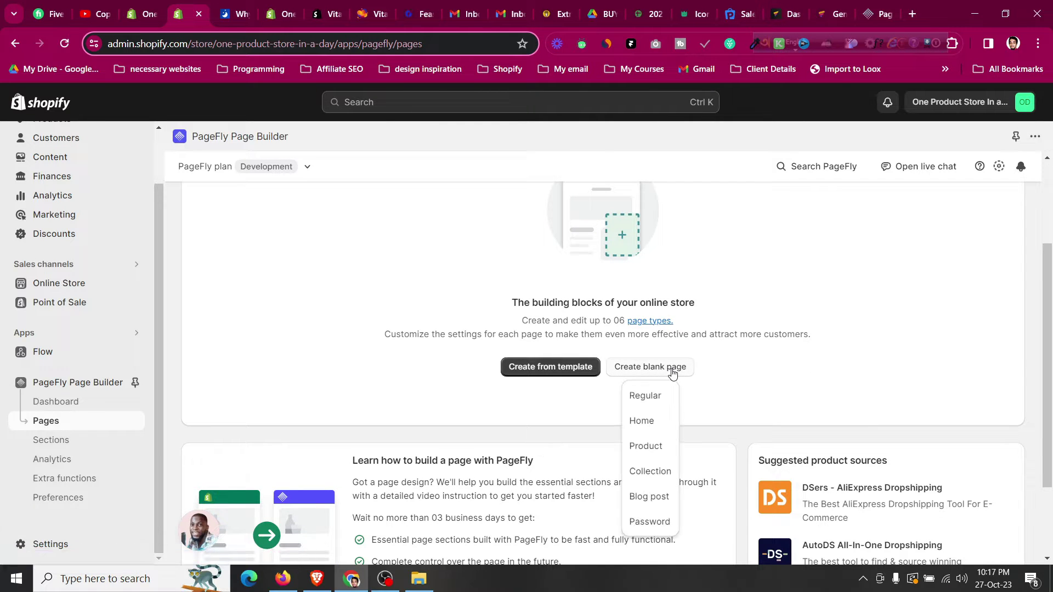
left_click(637, 400)
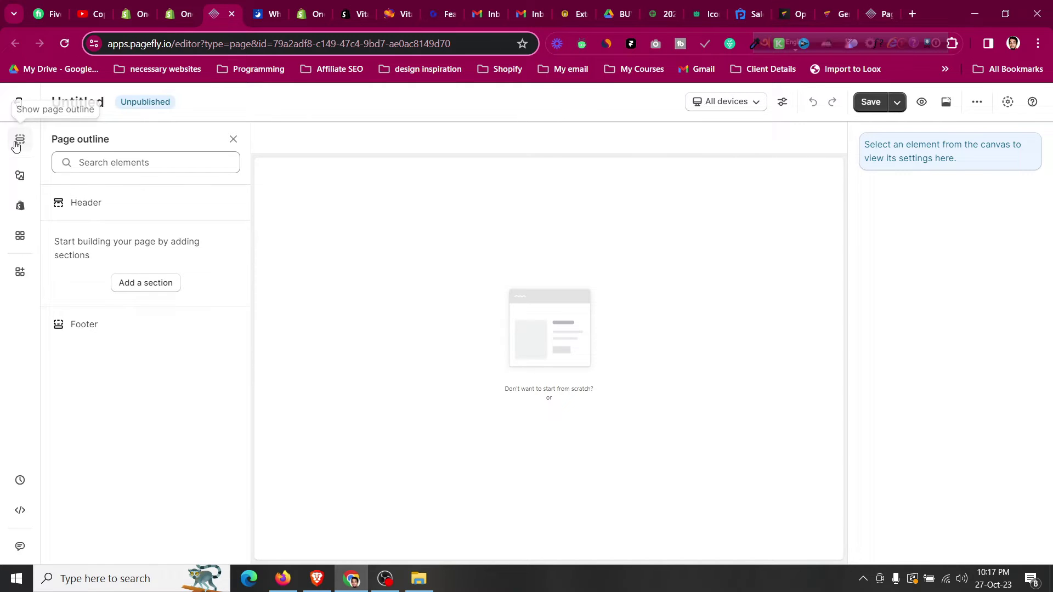
- Close the page outline and exit the language toolbar that covers the browser extensions on the Derila article's tab
left_click(19, 140)
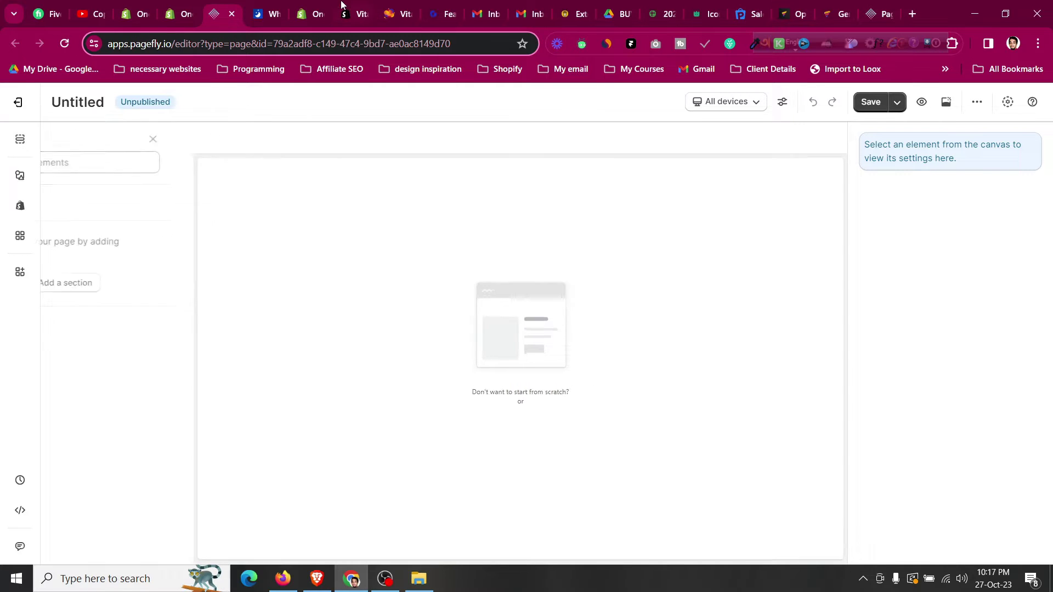
key("ctrl+Tab")
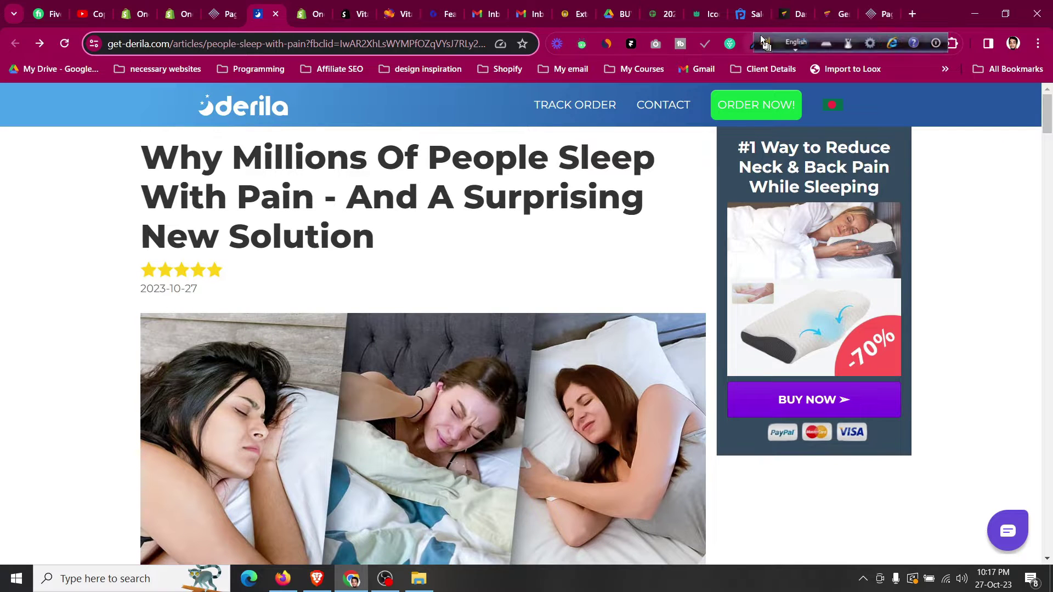
left_click(939, 41)
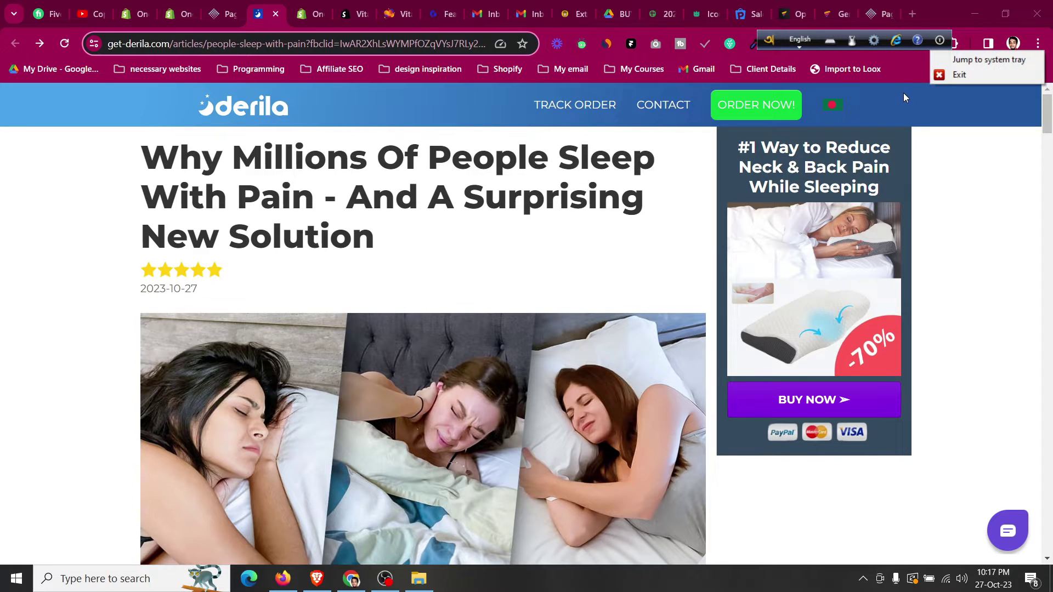
left_click(960, 75)
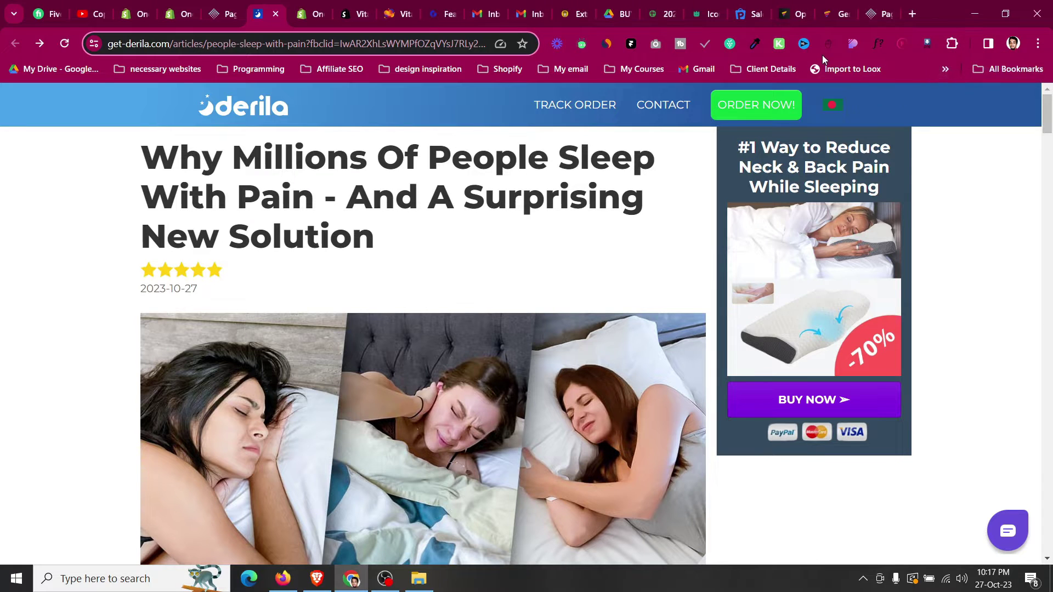
- Inspect the fonts of the Derila article's headline and body paragraph with WhatFont, and exit the tool
left_click(877, 48)
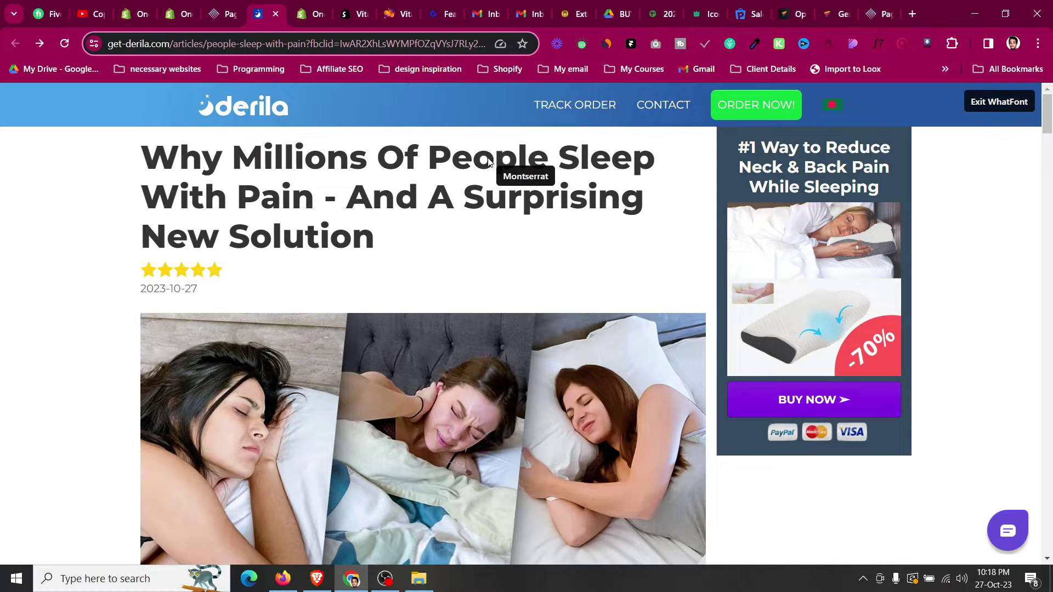
left_click(459, 161)
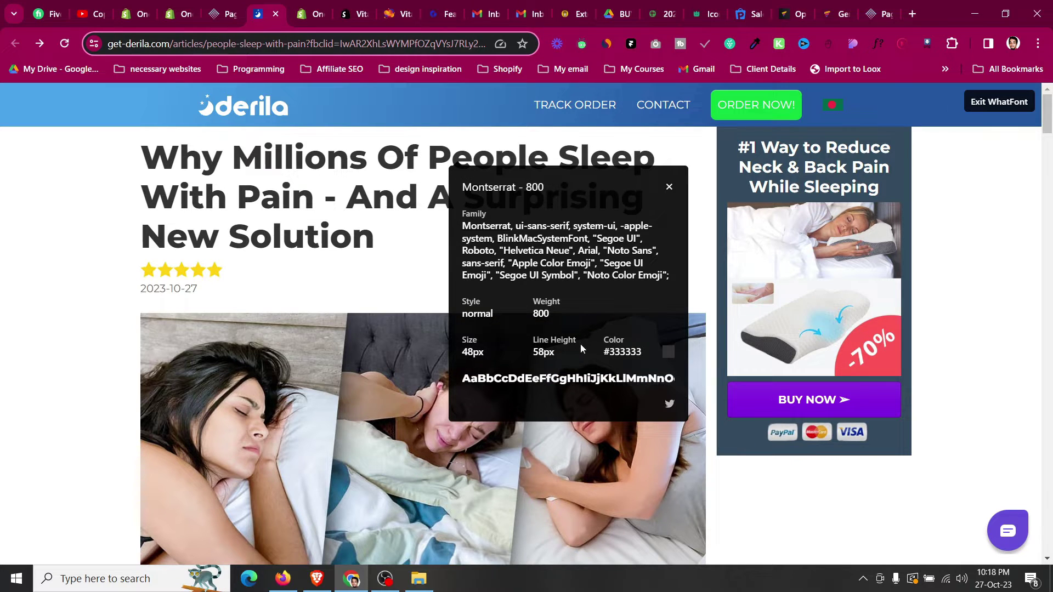
left_click(668, 187)
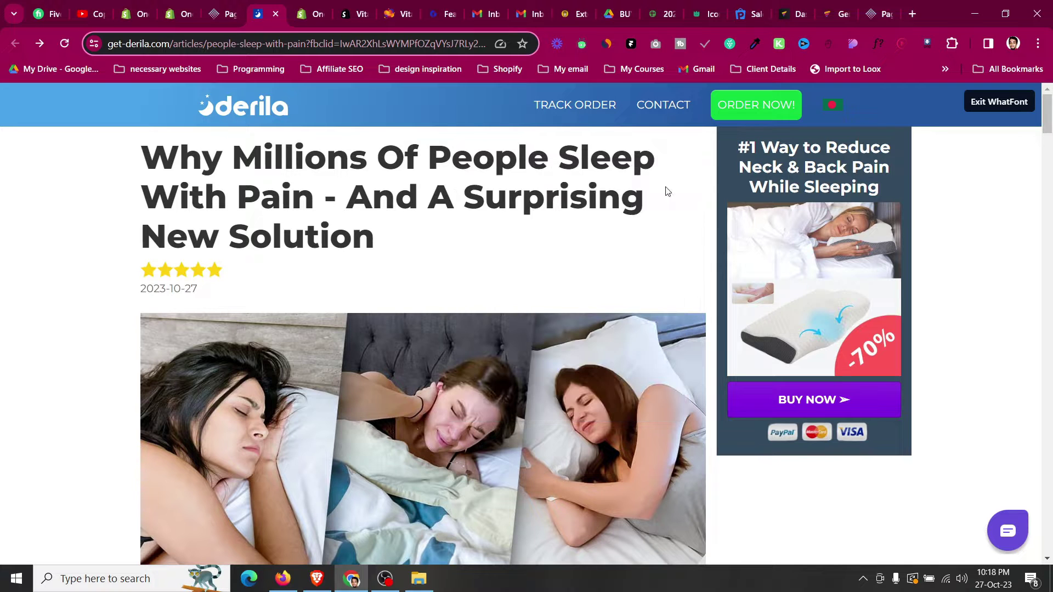
scroll(640, 139, "down", 4)
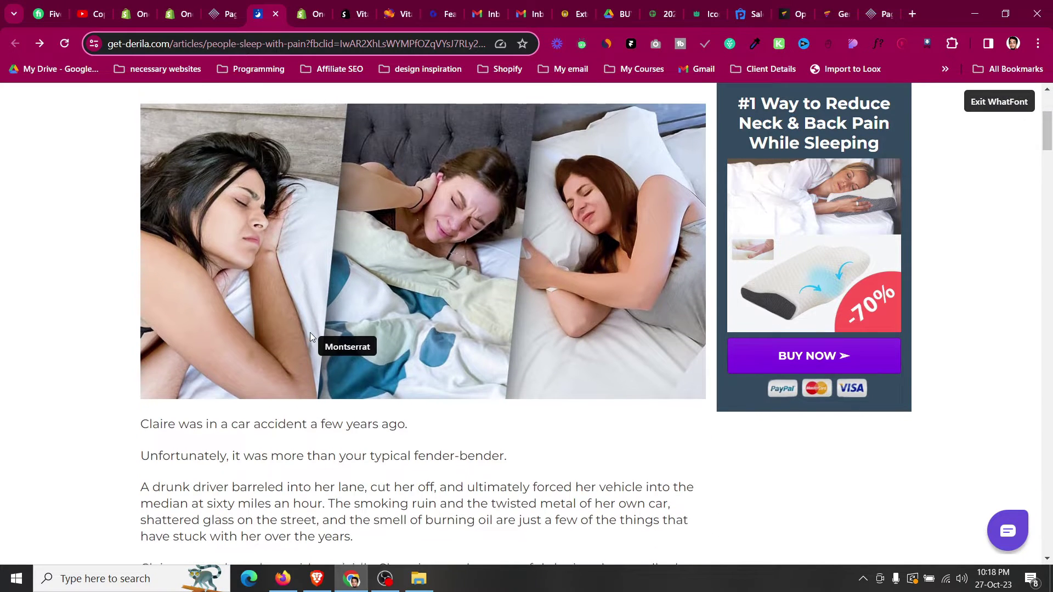
scroll(311, 331, "down", 4)
left_click(356, 291)
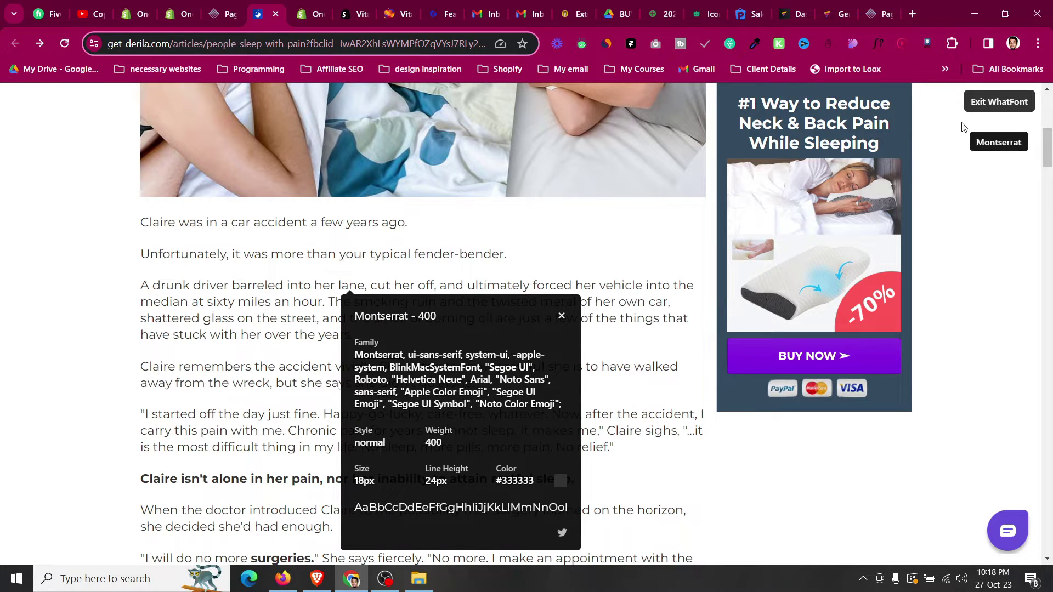
left_click(980, 101)
scroll(432, 215, "up", 7)
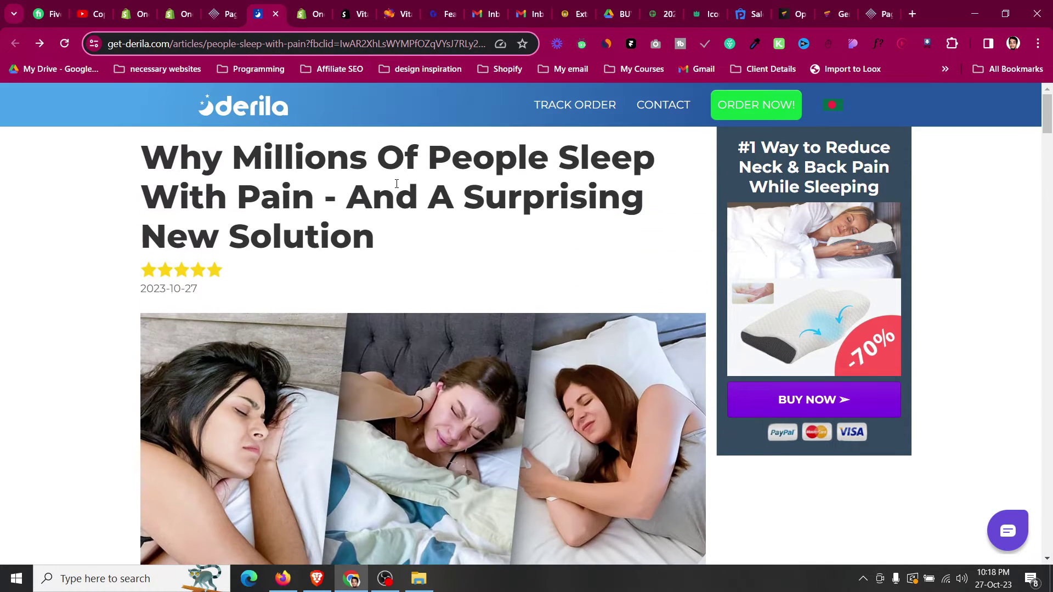
- Add a single-column 1/1 layout to the blank page in the PageFly editor
left_click(233, 6)
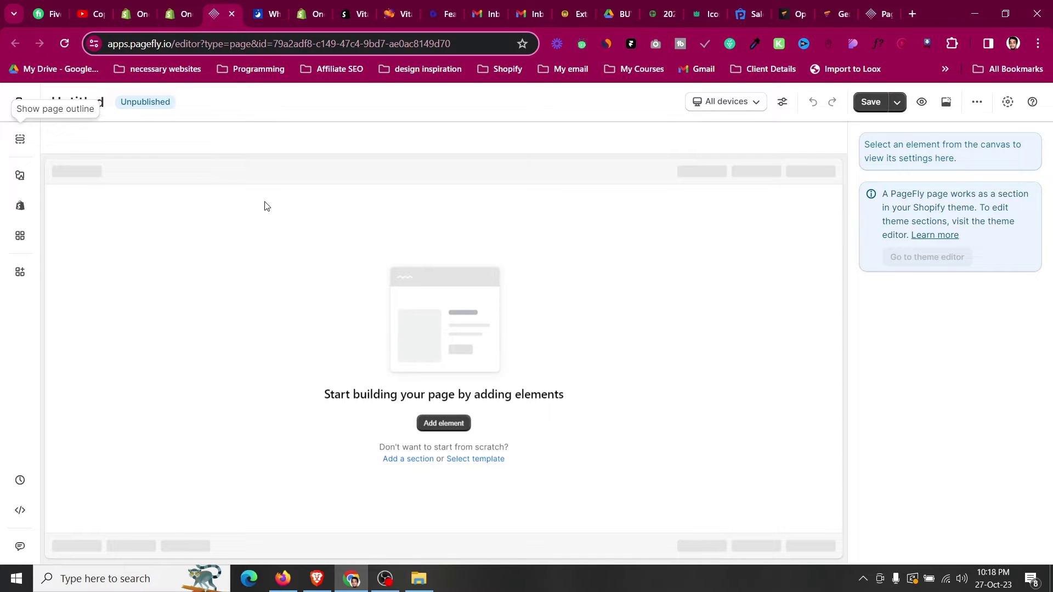
left_click(268, 11)
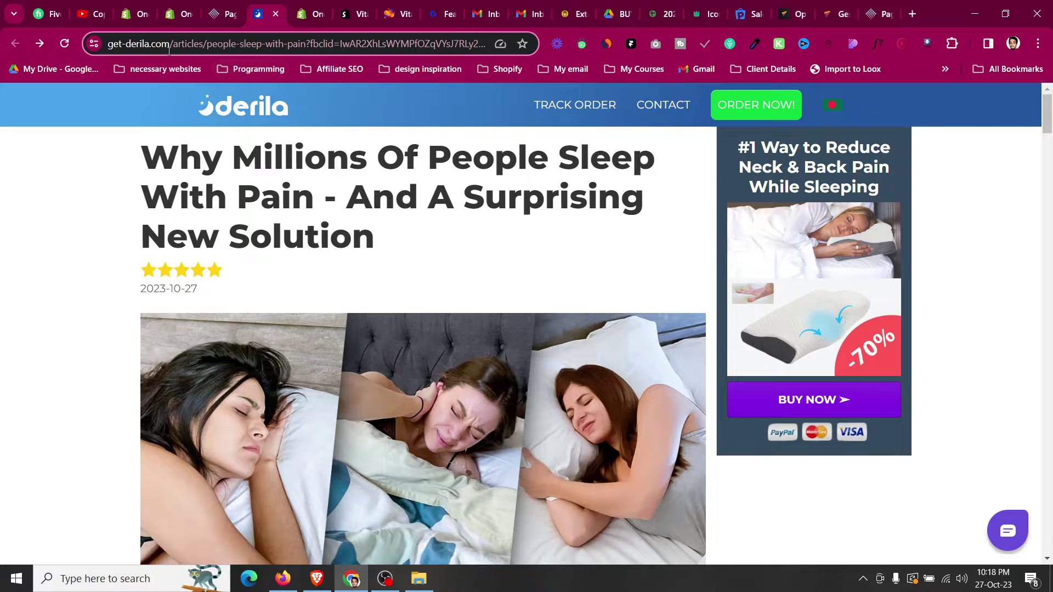
left_click(216, 14)
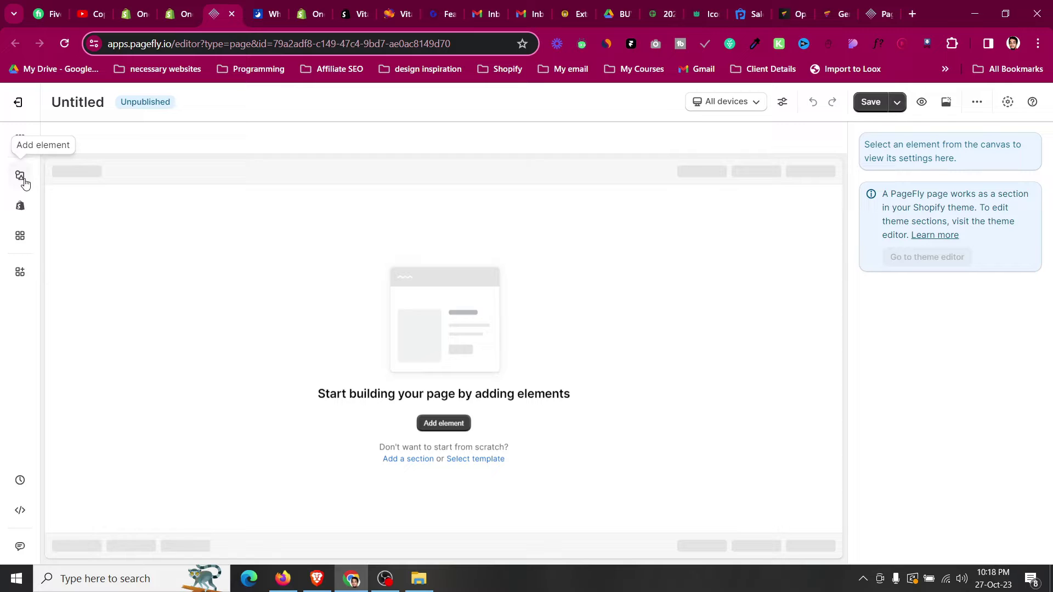
left_click(23, 180)
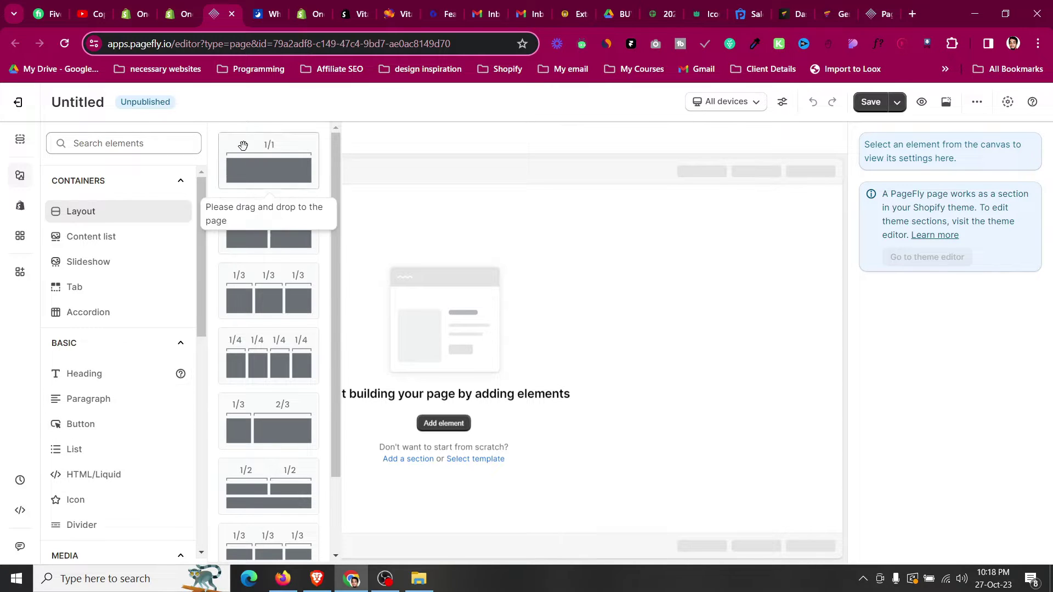
left_click(267, 14)
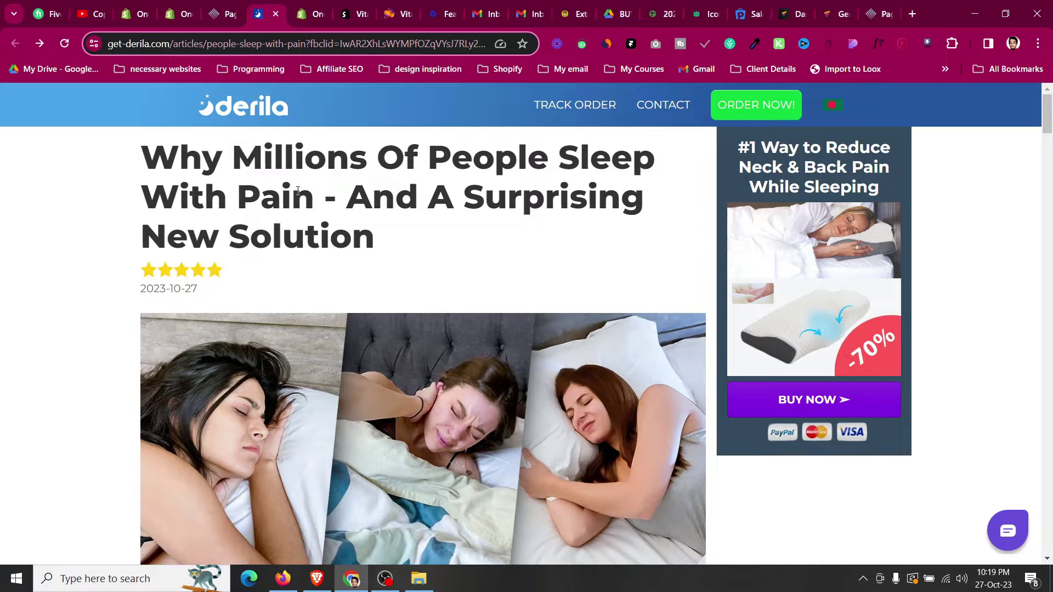
left_click(229, 4)
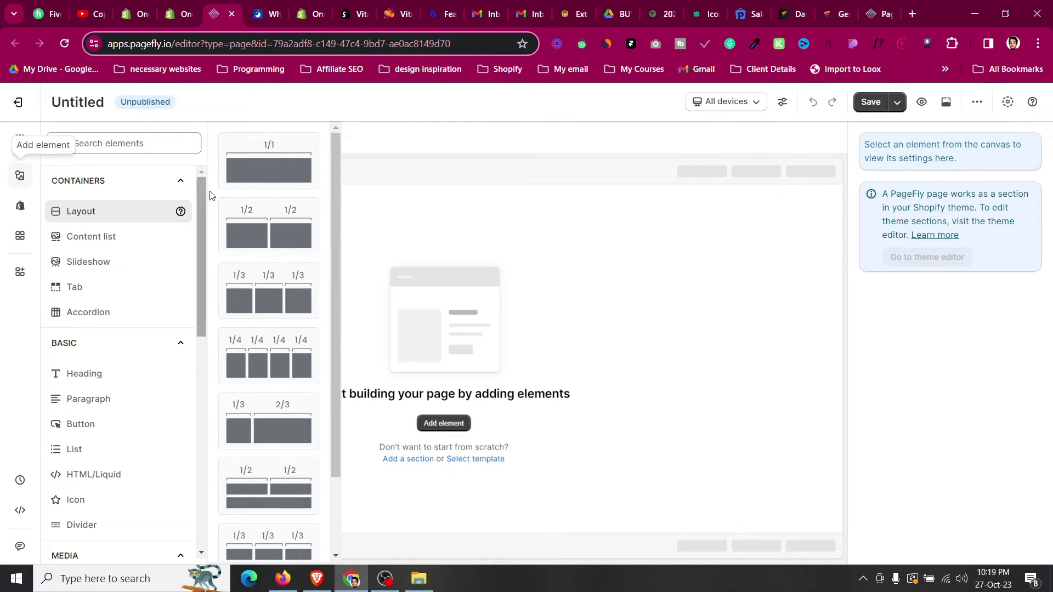
left_click_drag(253, 165, 501, 223)
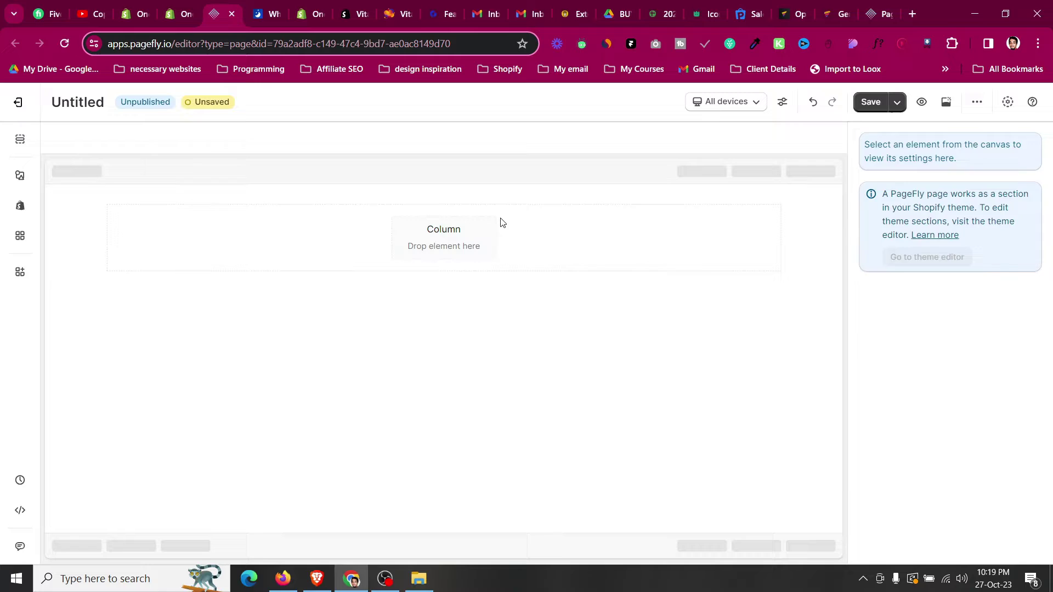
- Duplicate the column in the new section's row to make a two-column header layout
left_click(75, 251)
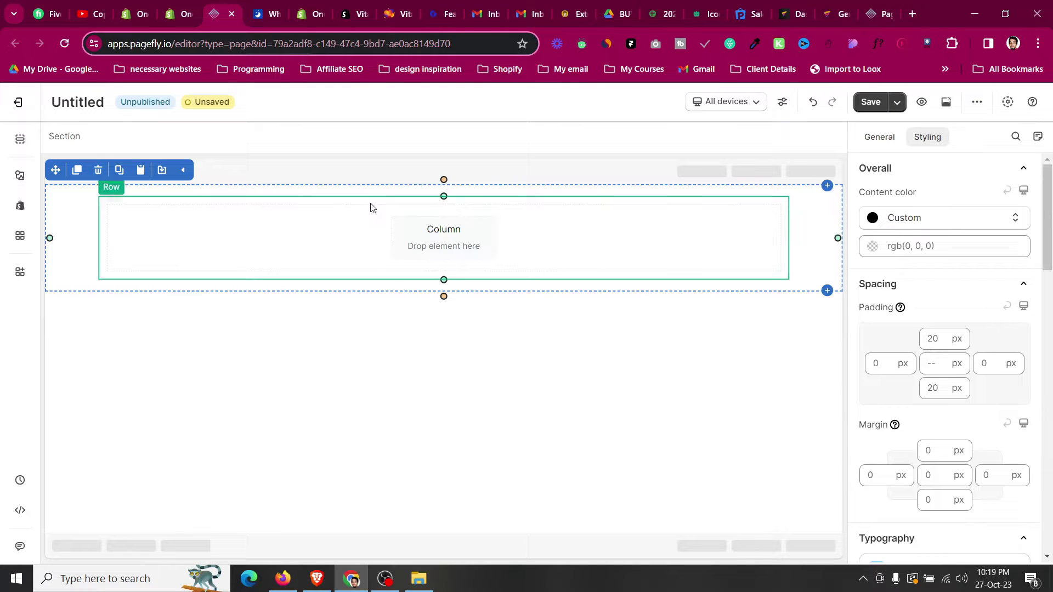
key("ctrl+Tab")
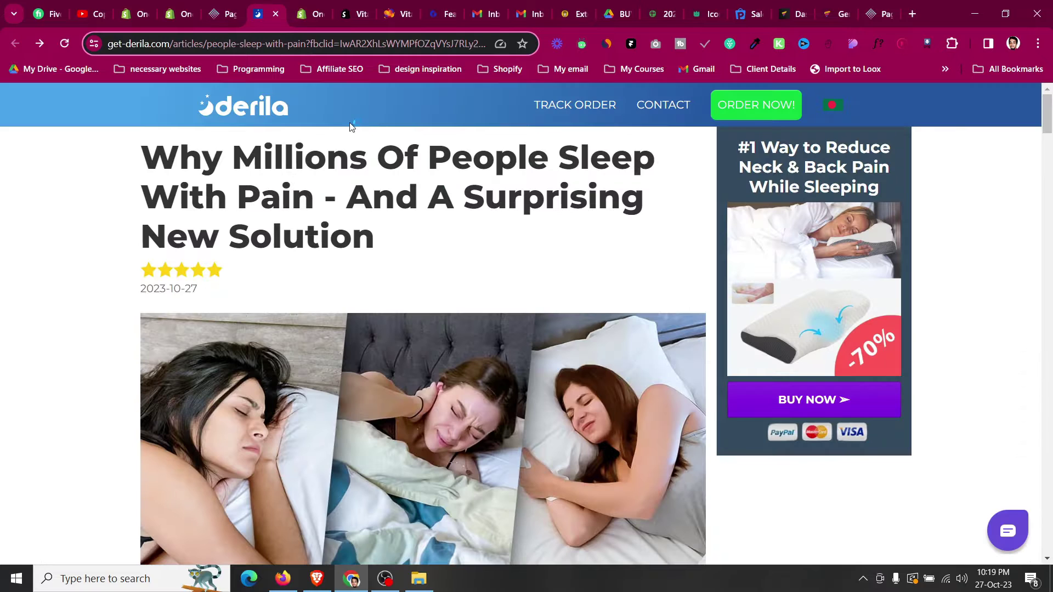
left_click(228, 7)
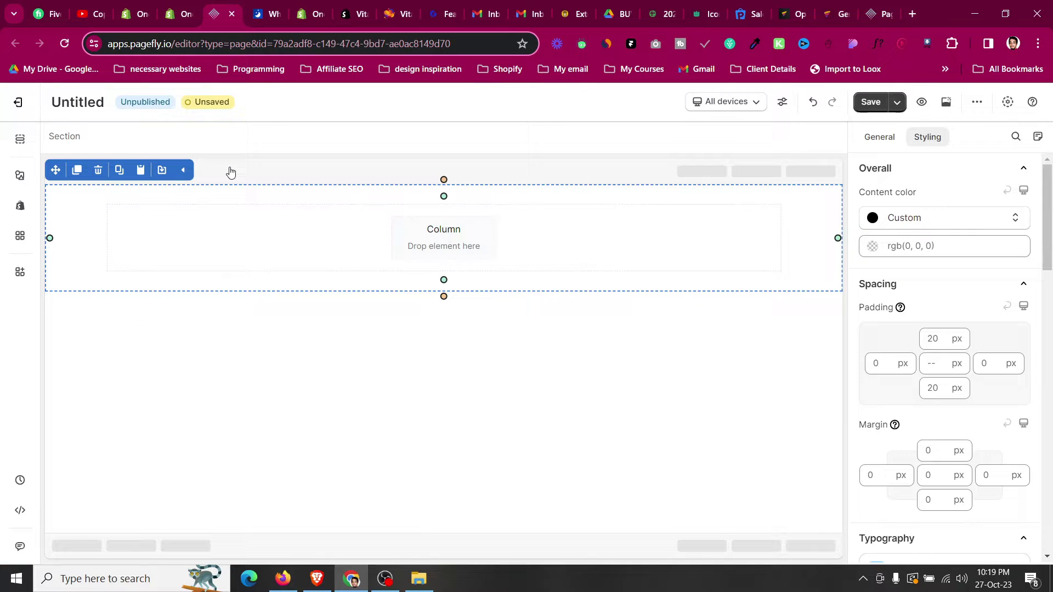
left_click(225, 204)
left_click(867, 144)
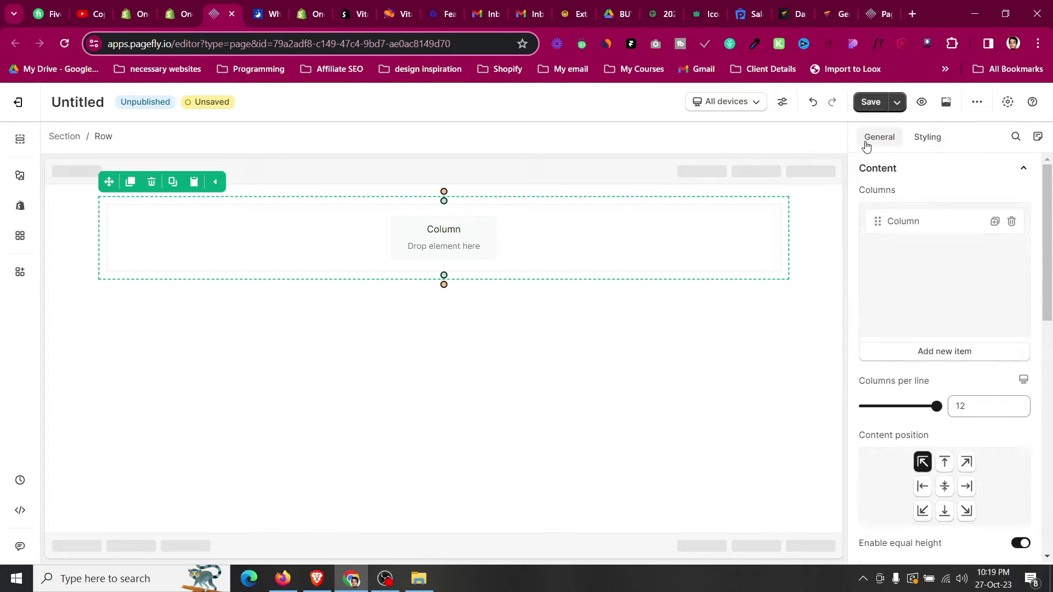
left_click(994, 222)
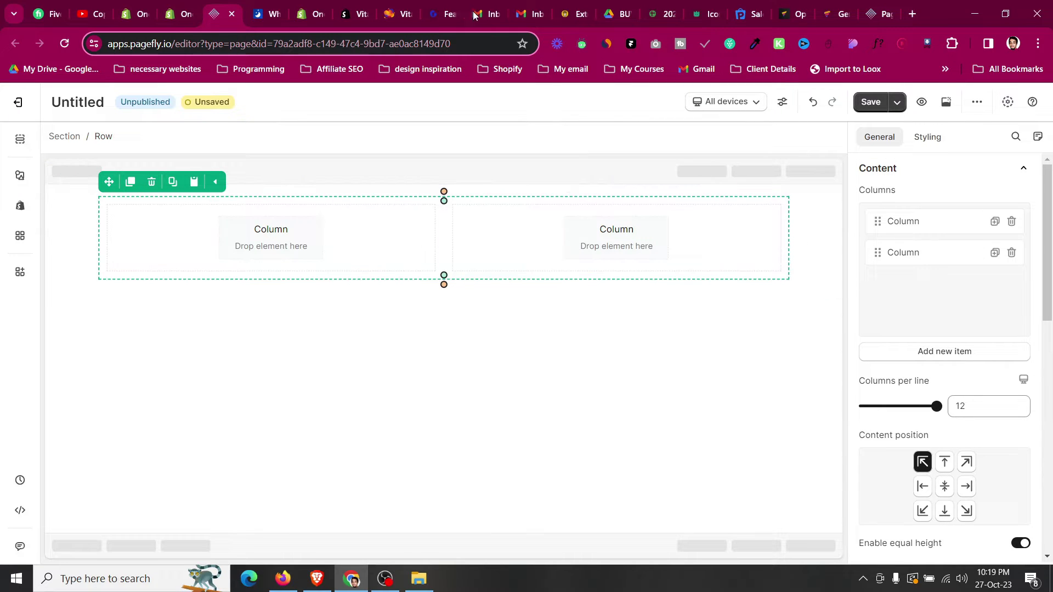
- Inspect the Derila article's navigation bar in the developer tools and copy its linear-gradient background declaration
left_click(66, 220)
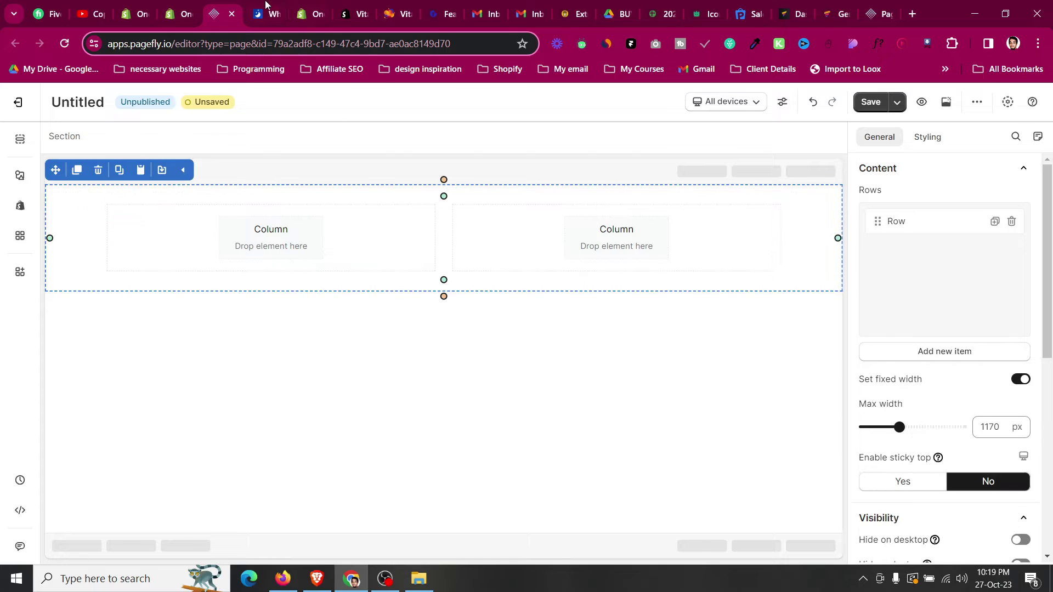
left_click(266, 14)
right_click(70, 115)
left_click(143, 423)
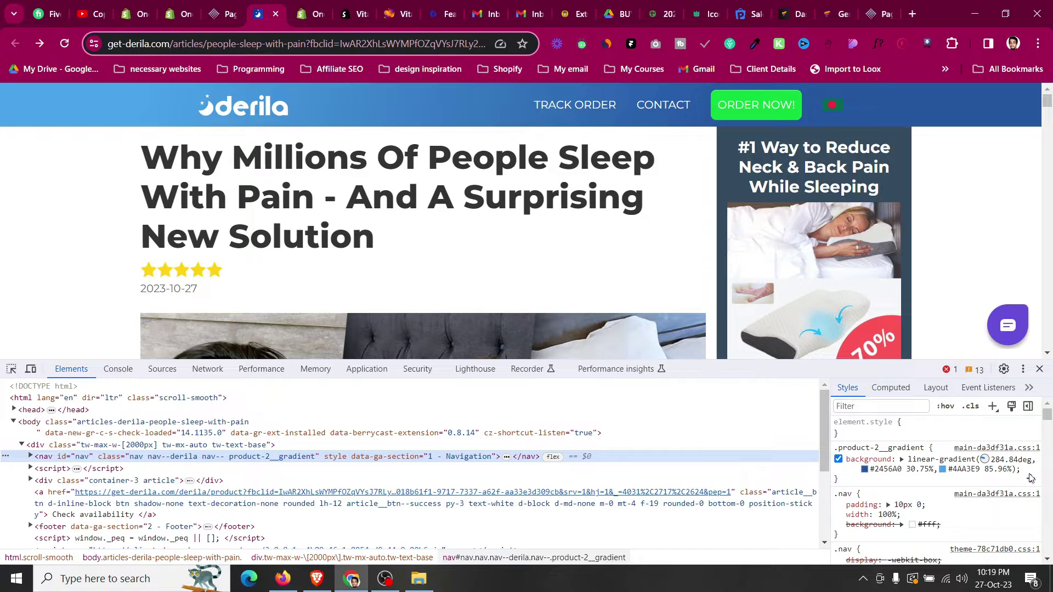
left_click_drag(1023, 470, 860, 456)
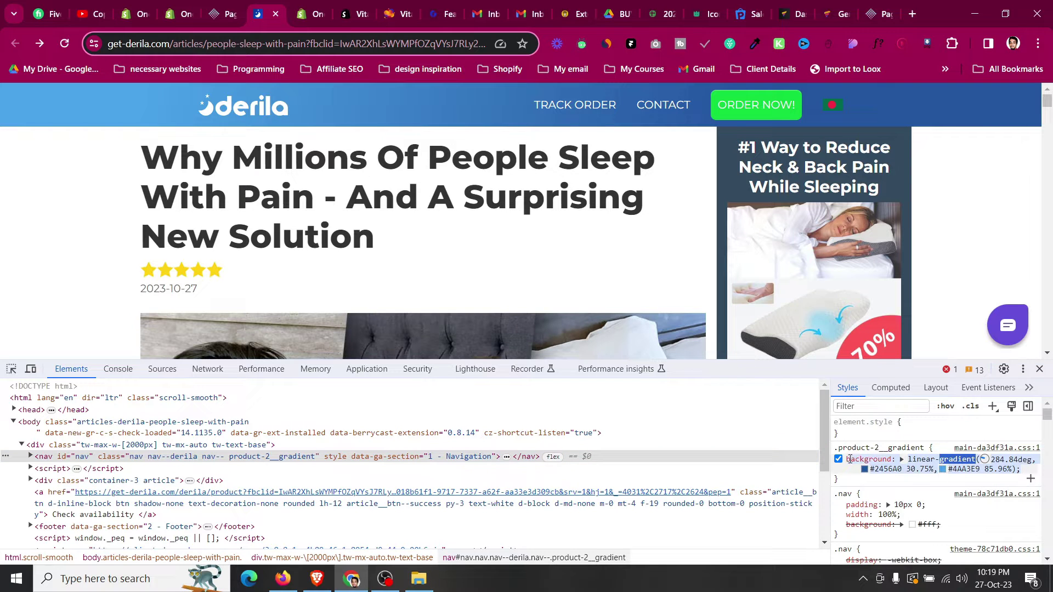
right_click(851, 460)
left_click(691, 409)
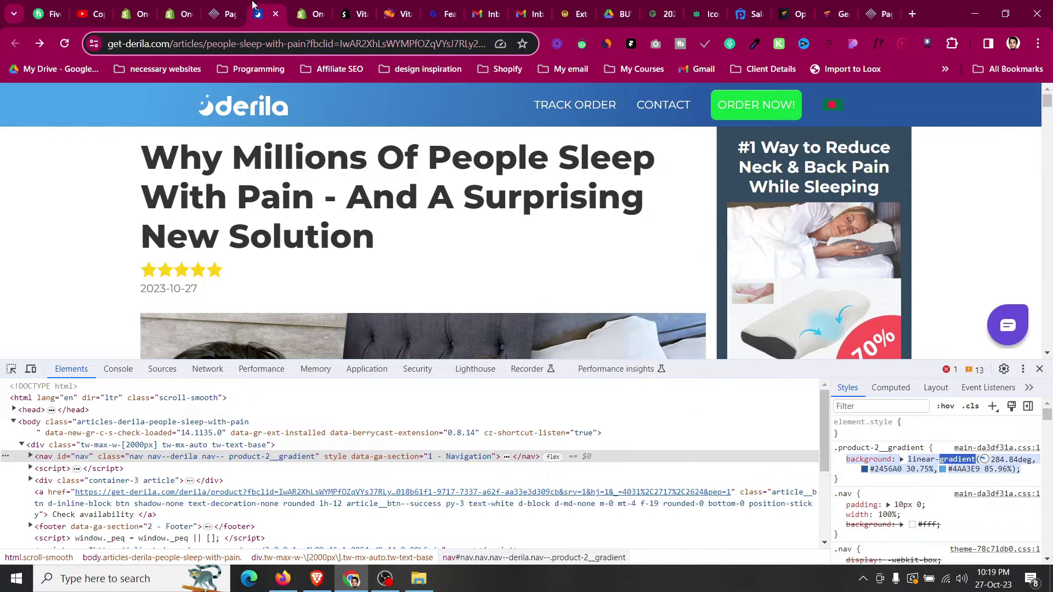
- Set the PageFly section's background color to black and change it to purple, rgb(144, 19, 254)
key("ctrl+shift+Tab")
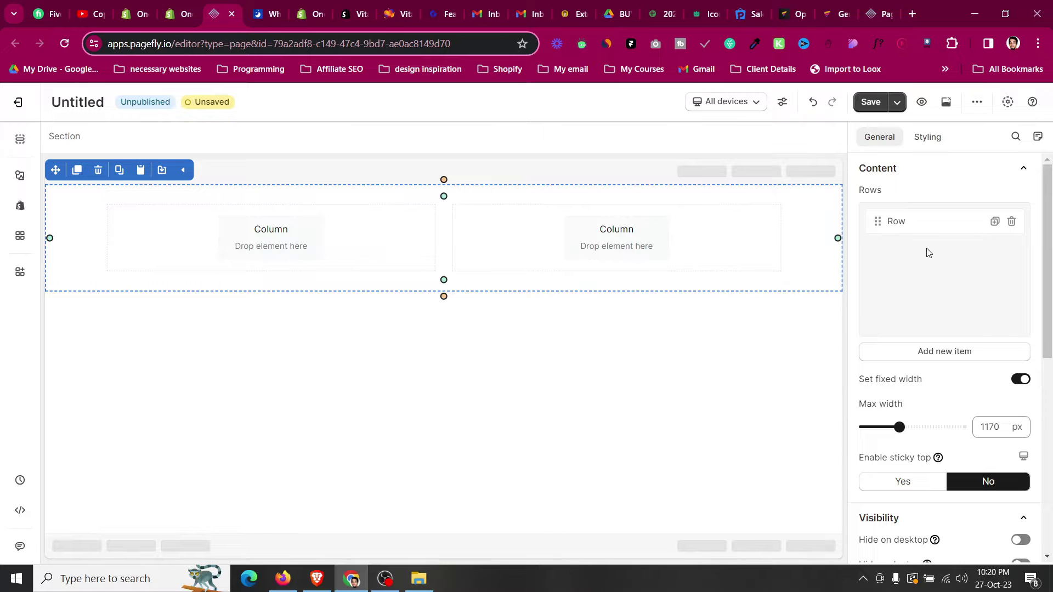
left_click(928, 137)
scroll(951, 328, "down", 7)
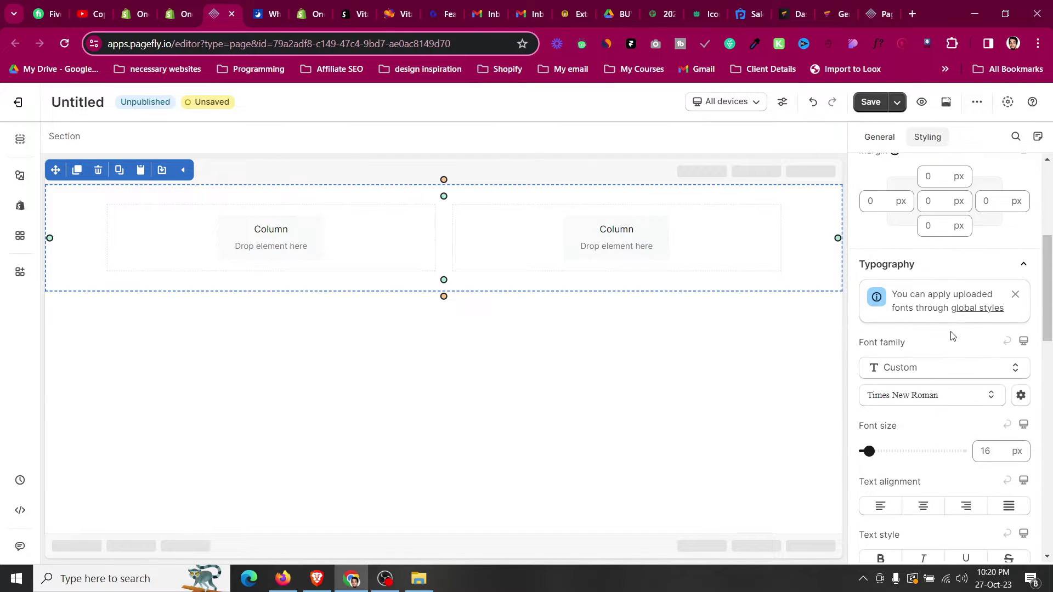
scroll(951, 327, "down", 5)
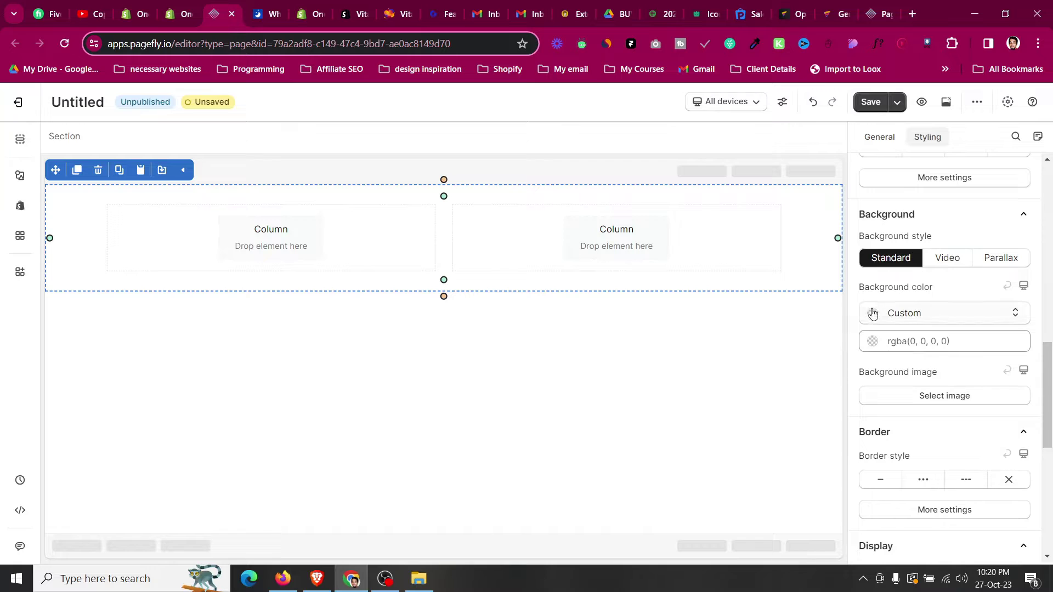
left_click(873, 343)
left_click(889, 311)
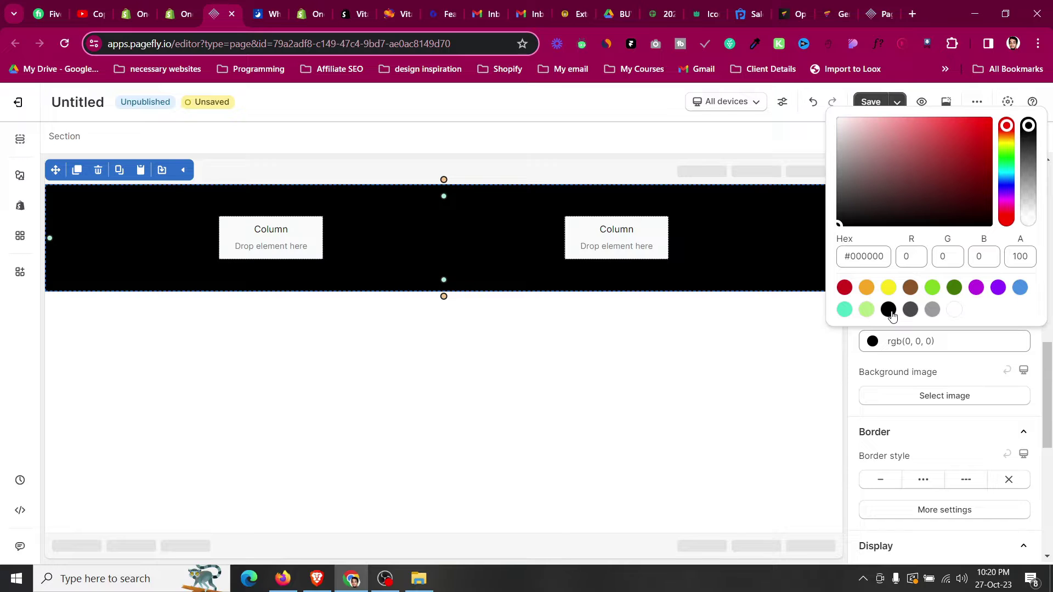
left_click(998, 287)
left_click(256, 6)
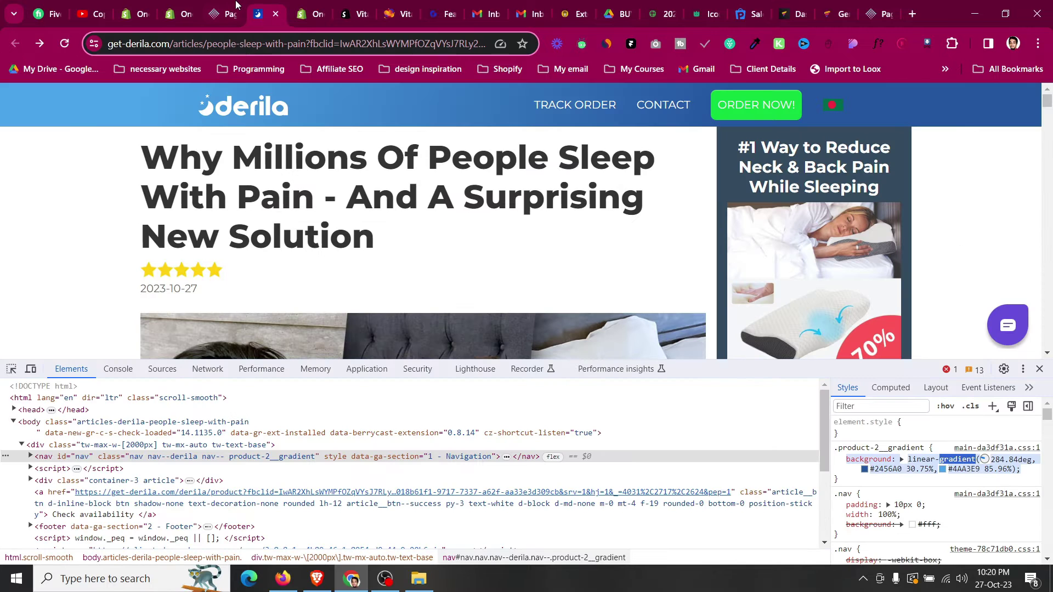
left_click(228, 4)
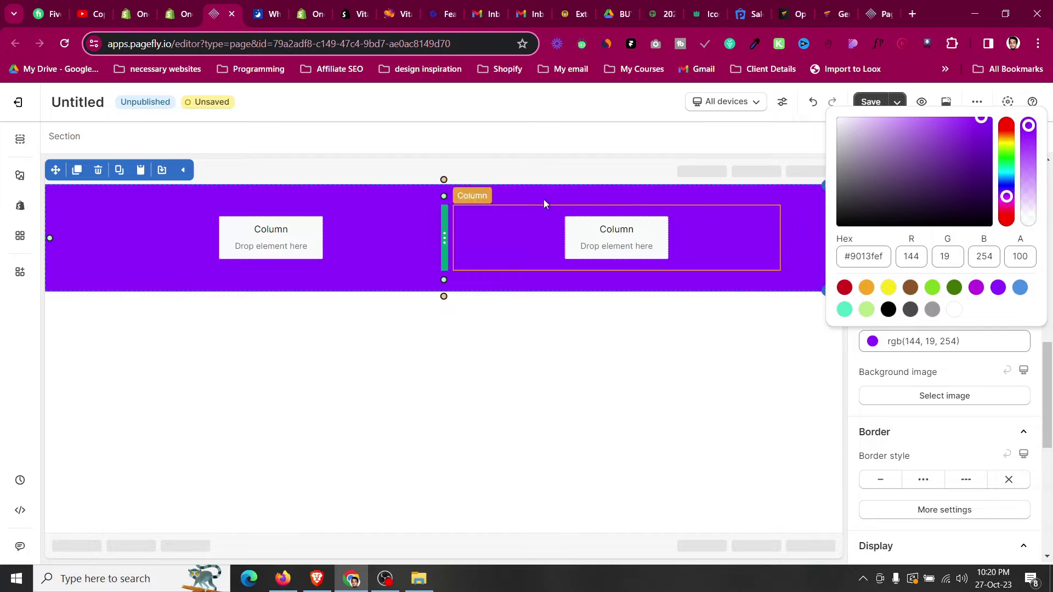
left_click(273, 6)
left_click(239, 5)
- Replace the section's CSS code with the copied background: linear-gradient(284.84deg,#2456A0 30.75%,#4AA3E9 85.96%);
scroll(997, 475, "down", 1)
scroll(996, 475, "down", 6)
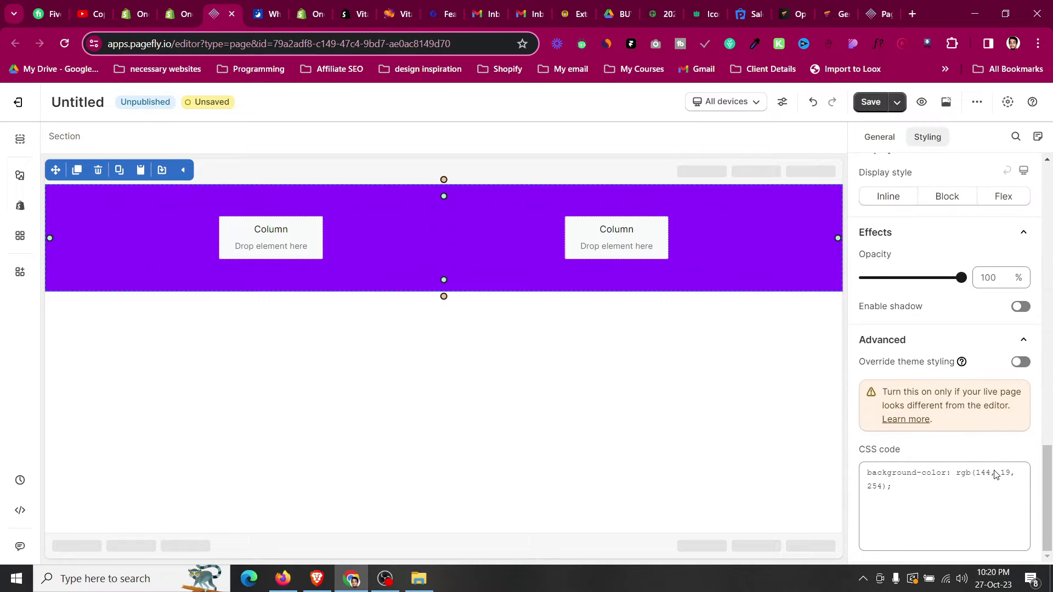
left_click_drag(908, 483, 872, 472)
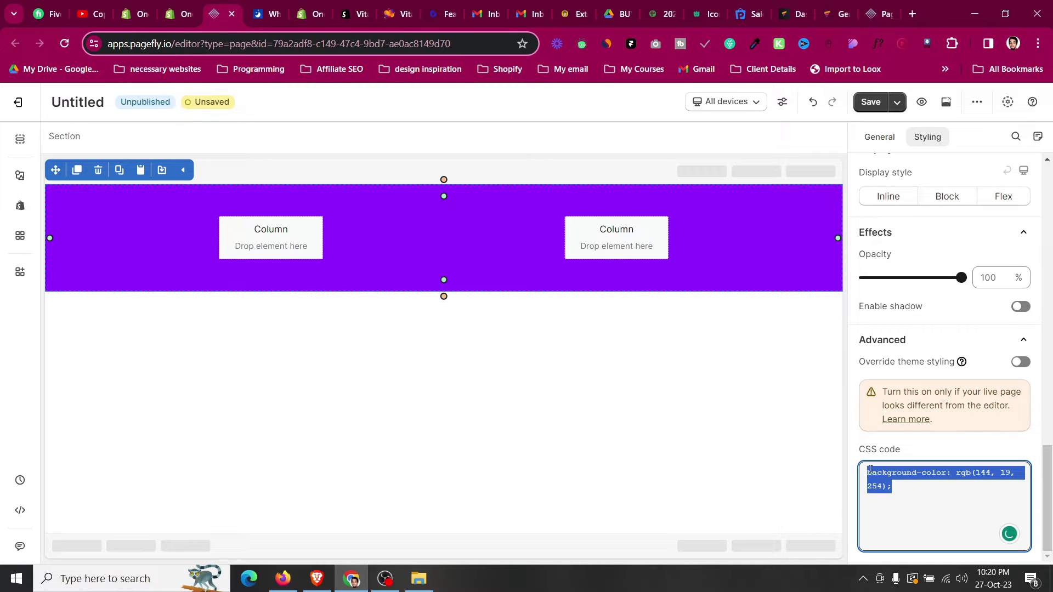
key("ctrl+v")
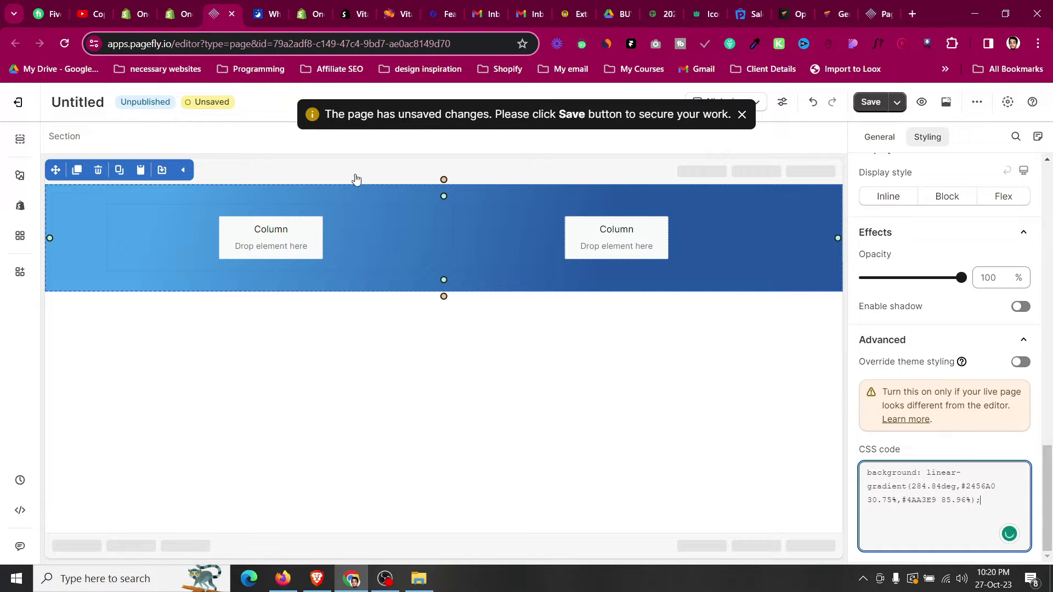
left_click(268, 14)
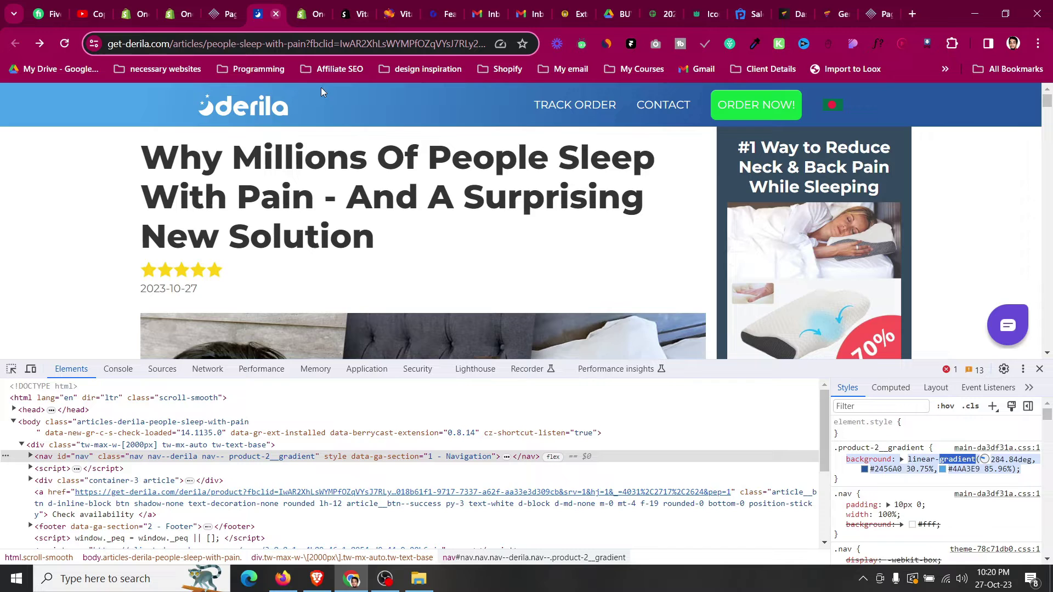
left_click(229, 6)
scroll(936, 371, "up", 4)
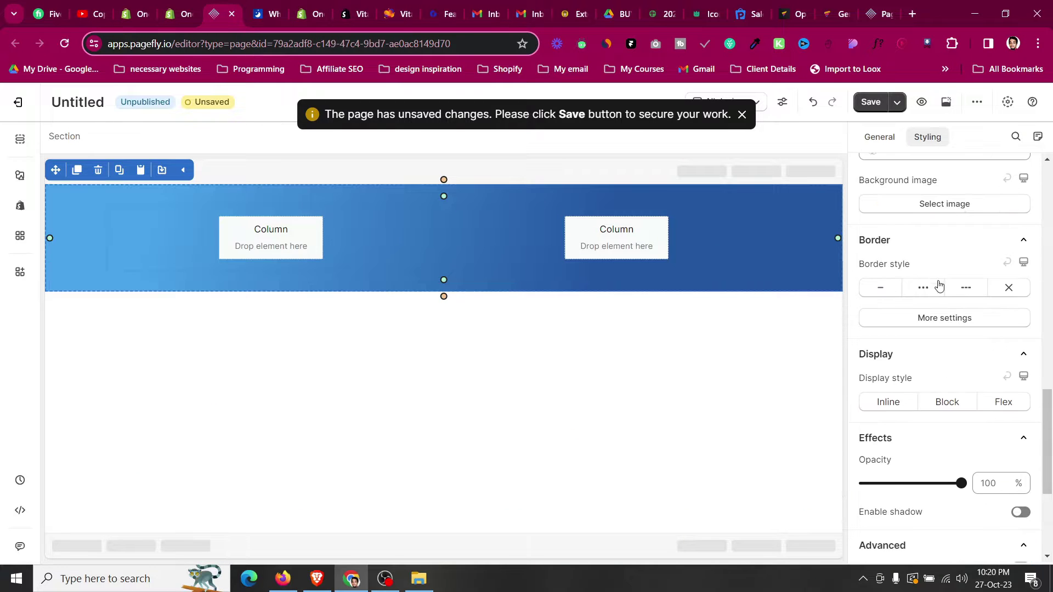
scroll(945, 344, "down", 4)
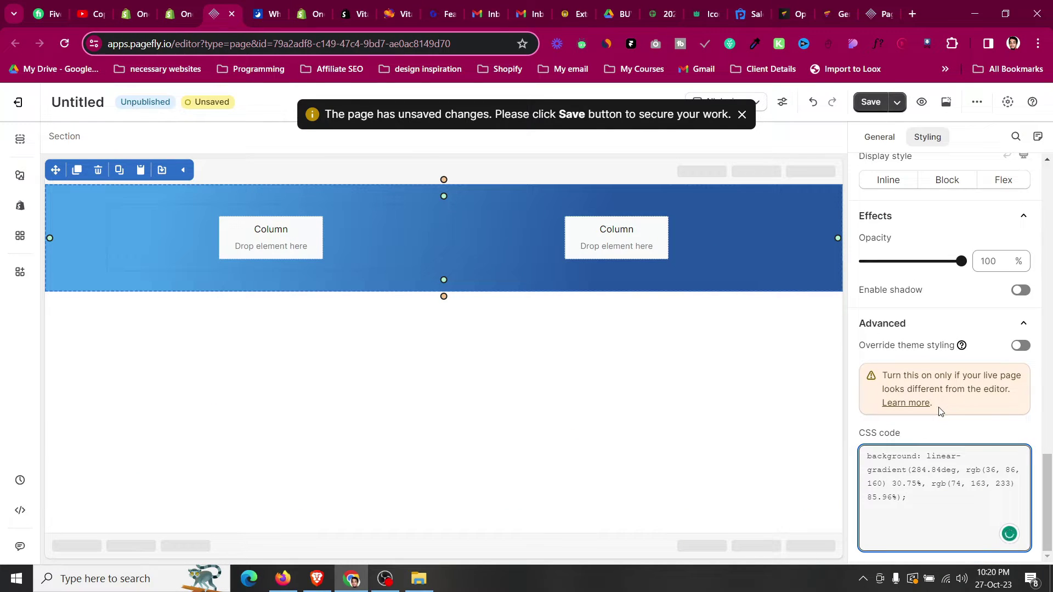
- Save the Derila logo image from the article's navigation bar to the computer
left_click(258, 4)
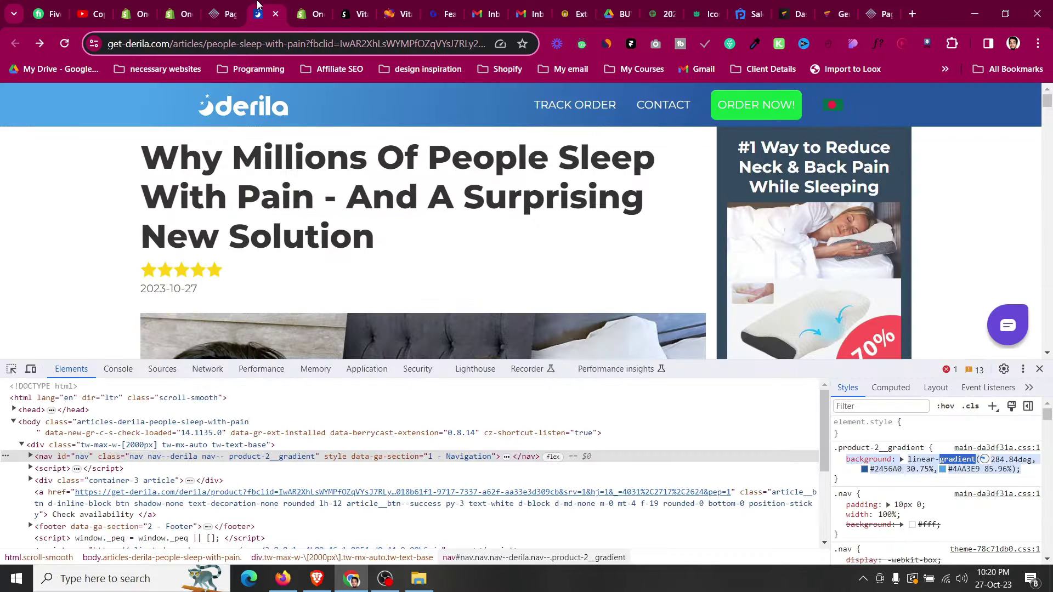
right_click(235, 99)
left_click(297, 305)
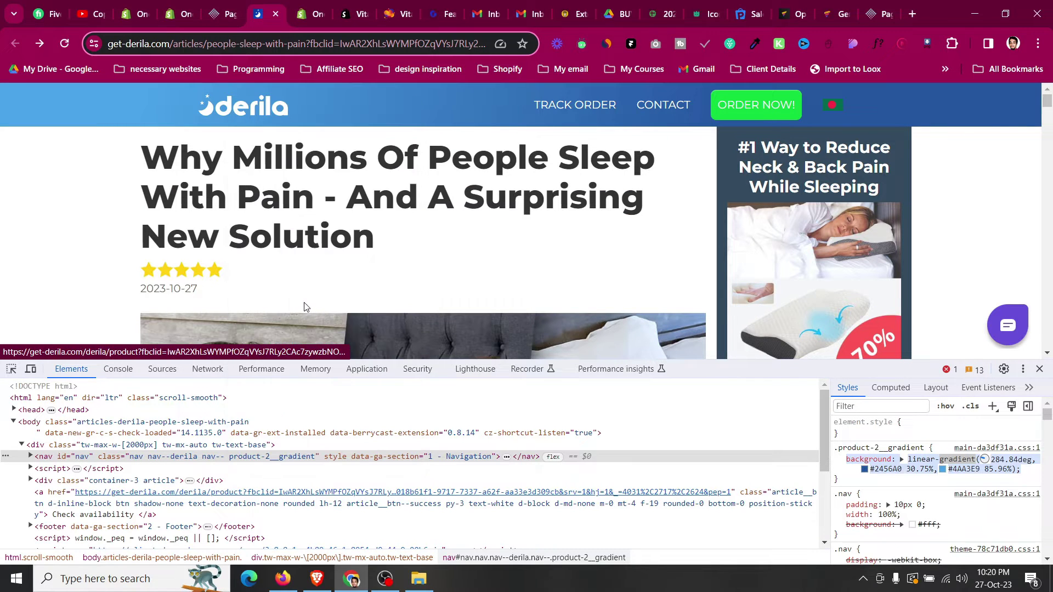
left_click(411, 312)
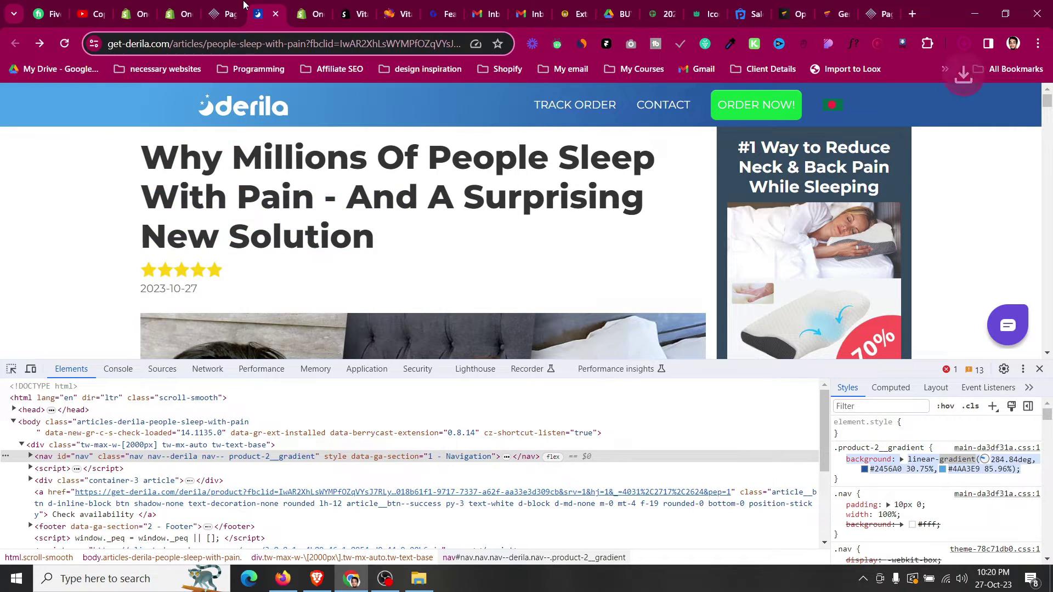
- Switch to the PageFly editor and add an Image element to the header section's first column
left_click(221, 15)
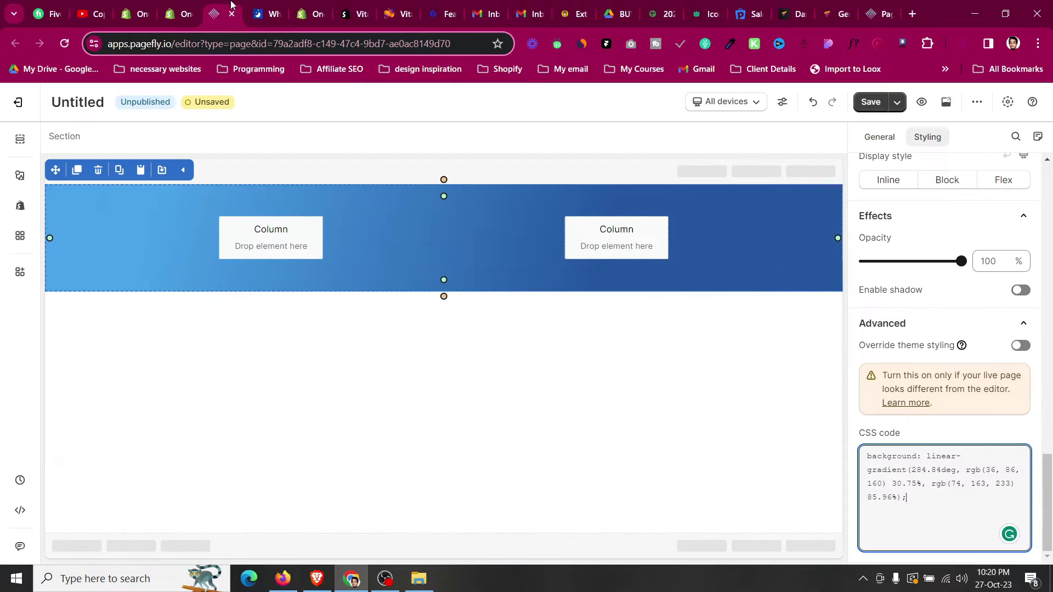
left_click(19, 176)
scroll(126, 434, "down", 3)
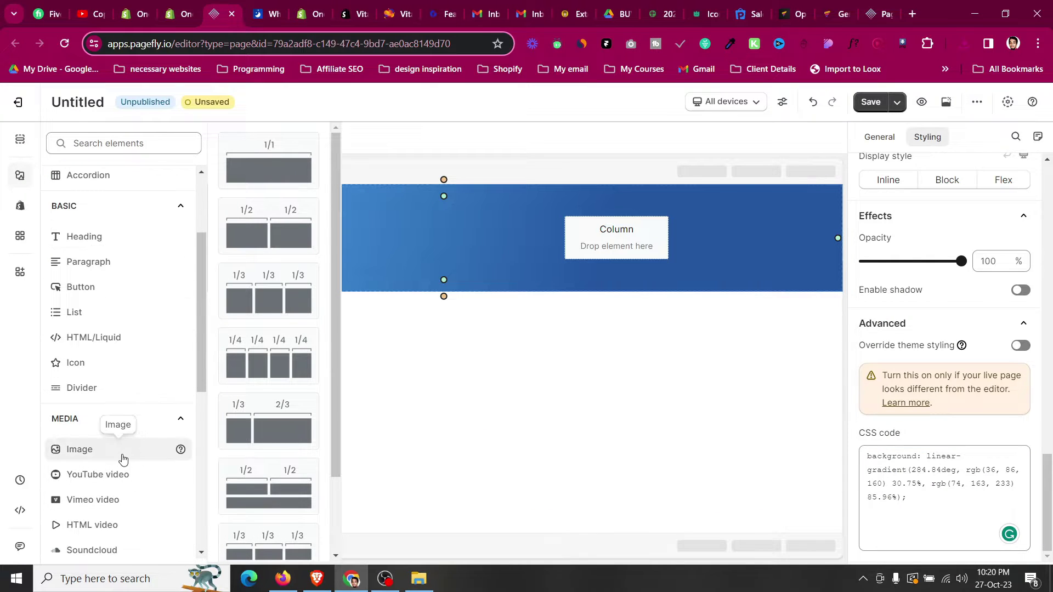
left_click_drag(129, 447, 338, 240)
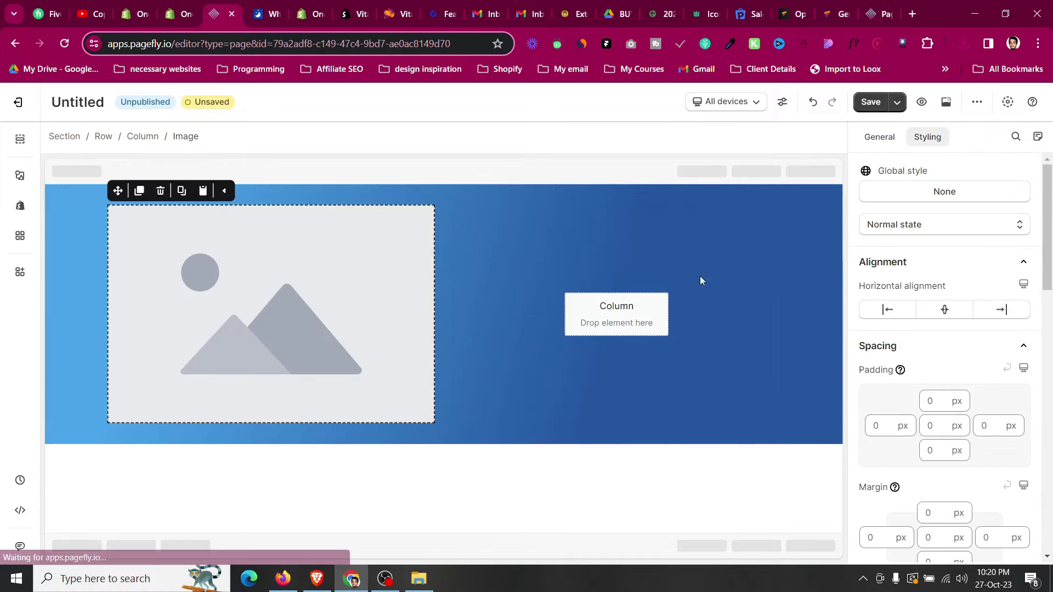
- Upload the saved logo.svg from the Downloads folder as the image's source file
left_click(879, 139)
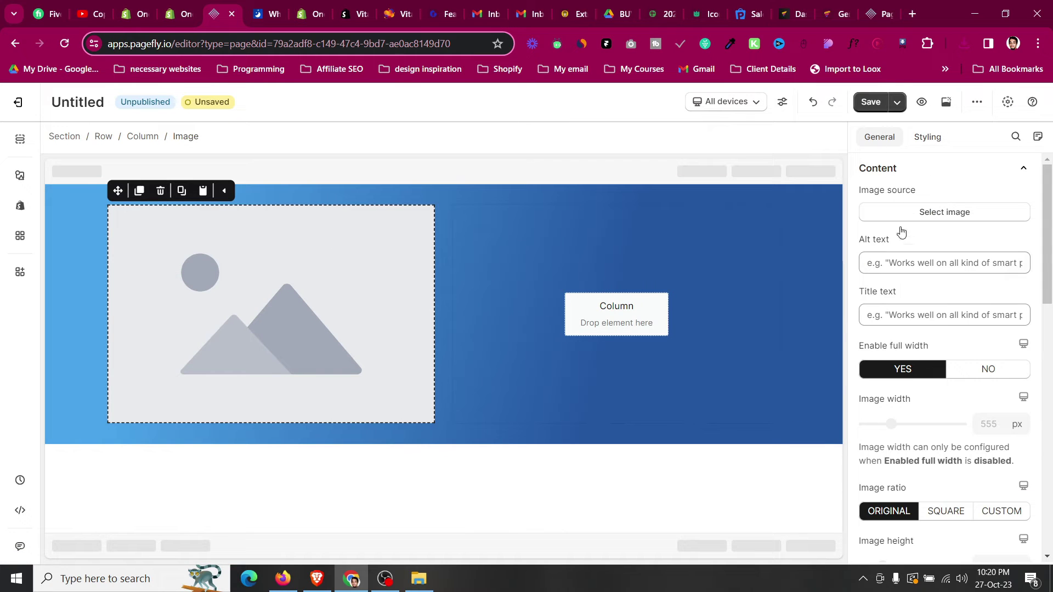
left_click(929, 213)
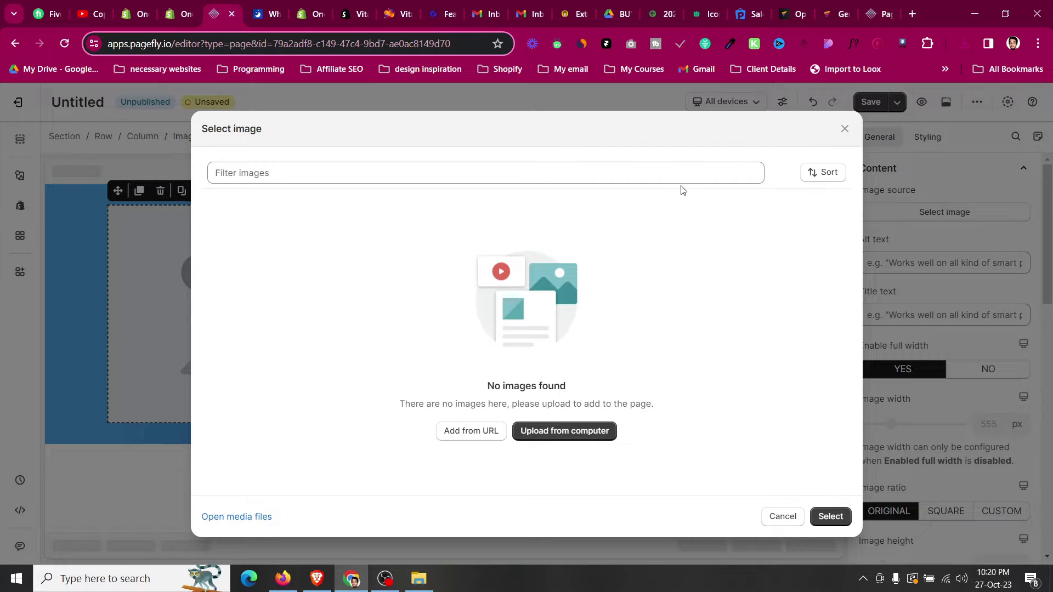
left_click(556, 436)
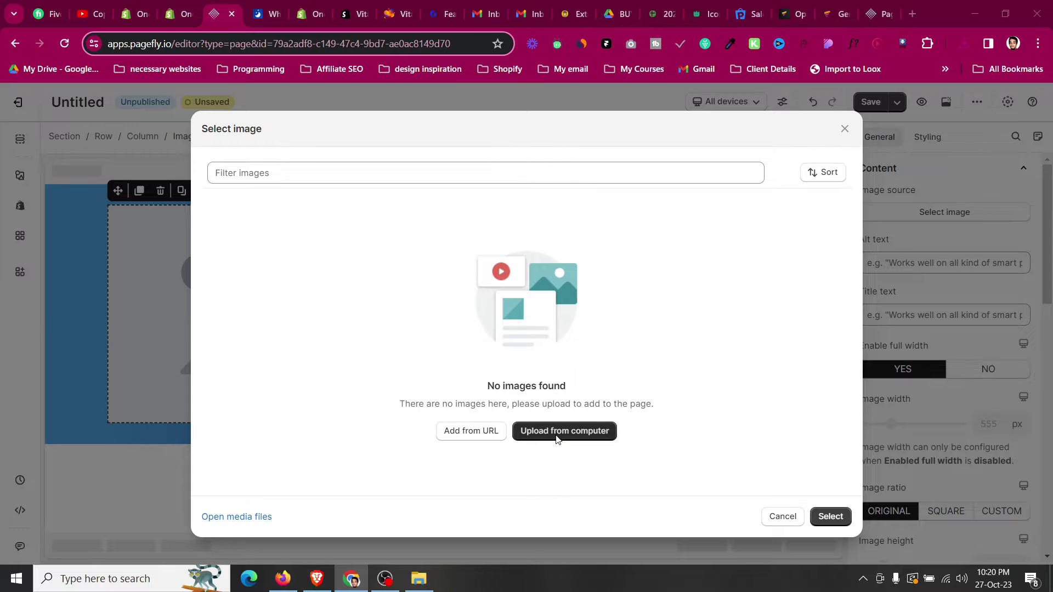
scroll(59, 146, "up", 1)
left_click(61, 123)
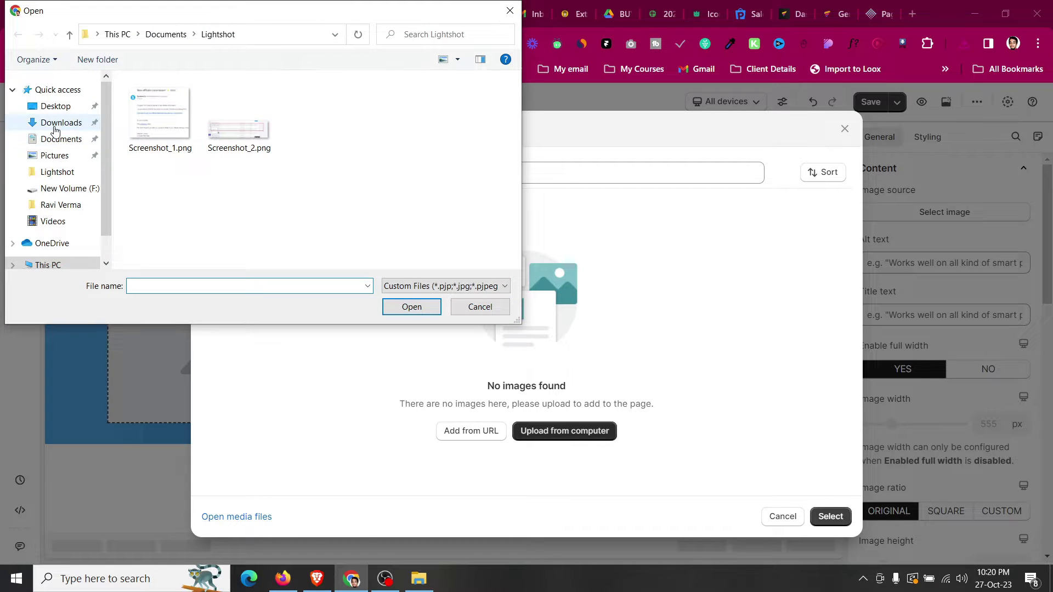
left_click(173, 145)
left_click(428, 317)
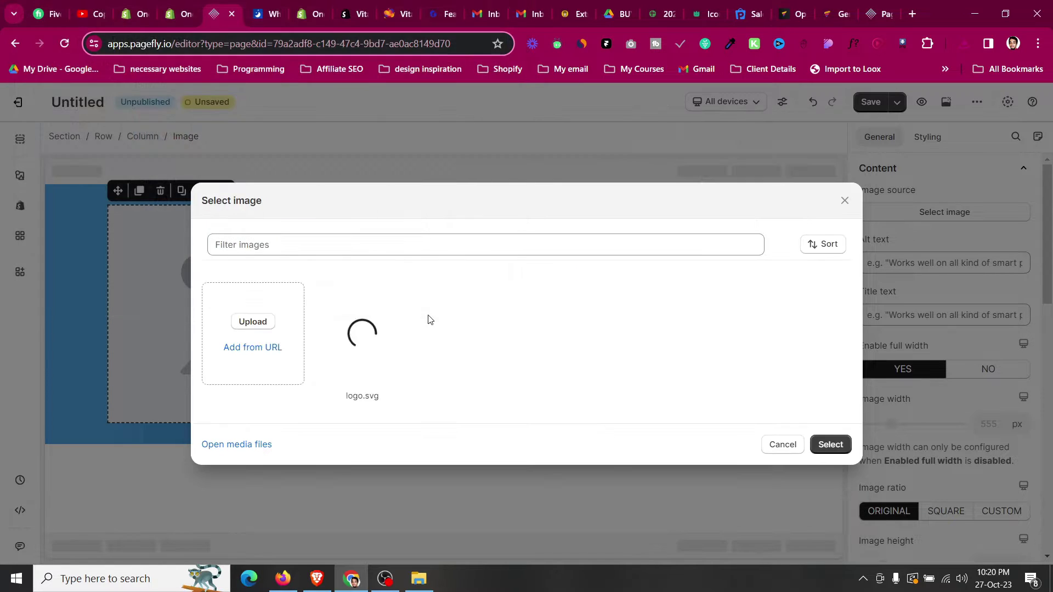
- Inspect the Derila article's Order Now button in the developer tools to examine its background color and other styling
left_click(249, 6)
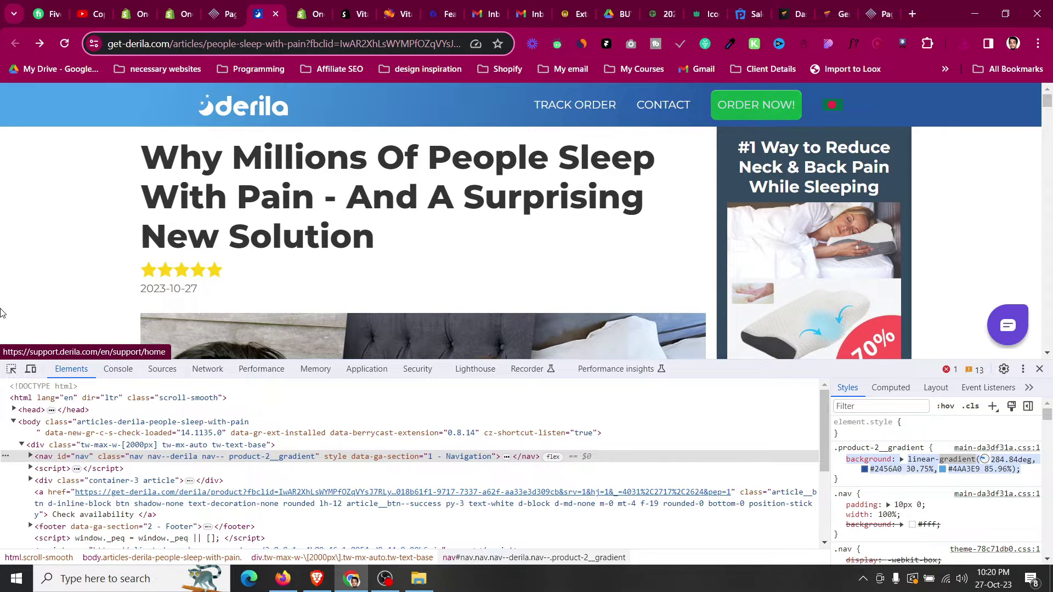
left_click(10, 368)
left_click(733, 114)
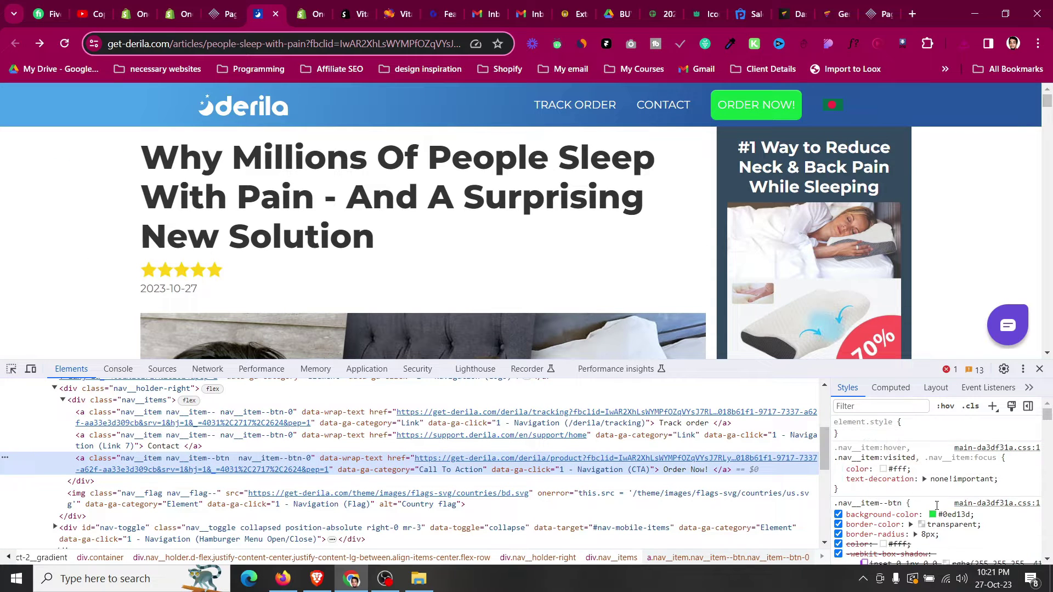
left_click(944, 515)
scroll(944, 515, "down", 1)
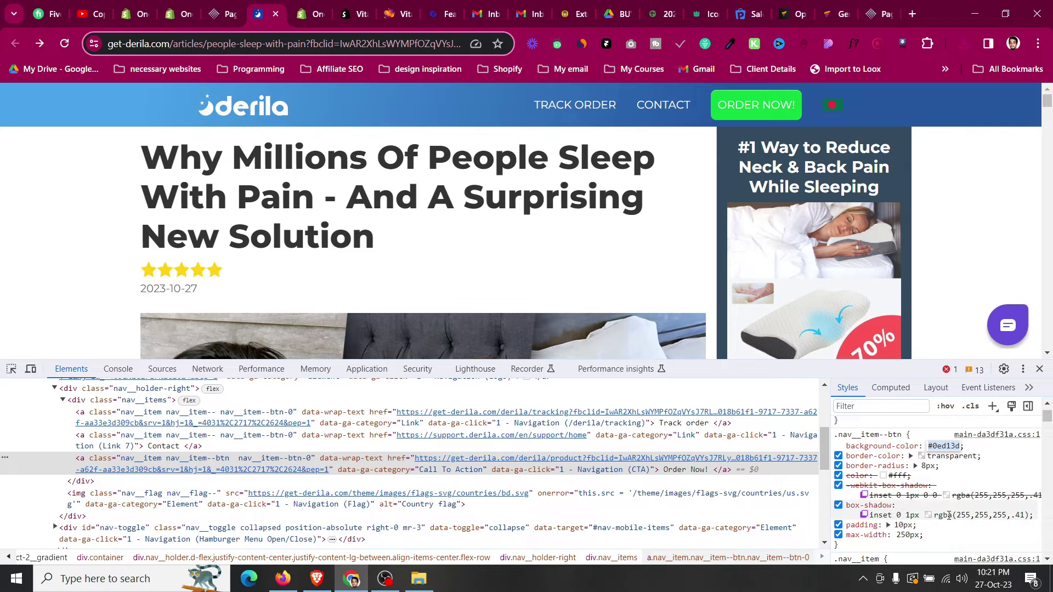
- Save the PageFly page with the title Derial Advertorial
left_click(225, 14)
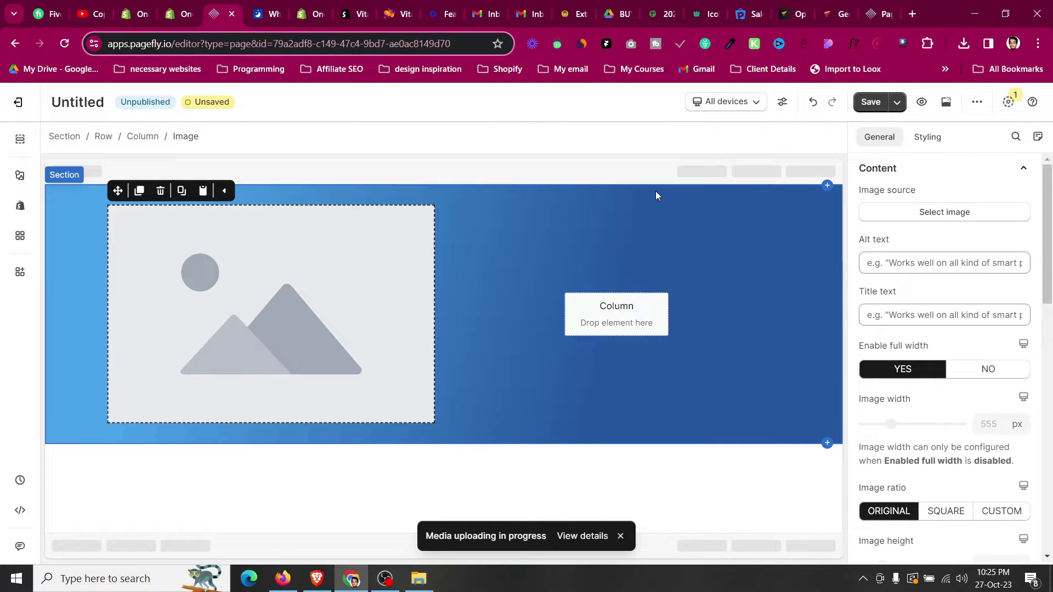
left_click(874, 106)
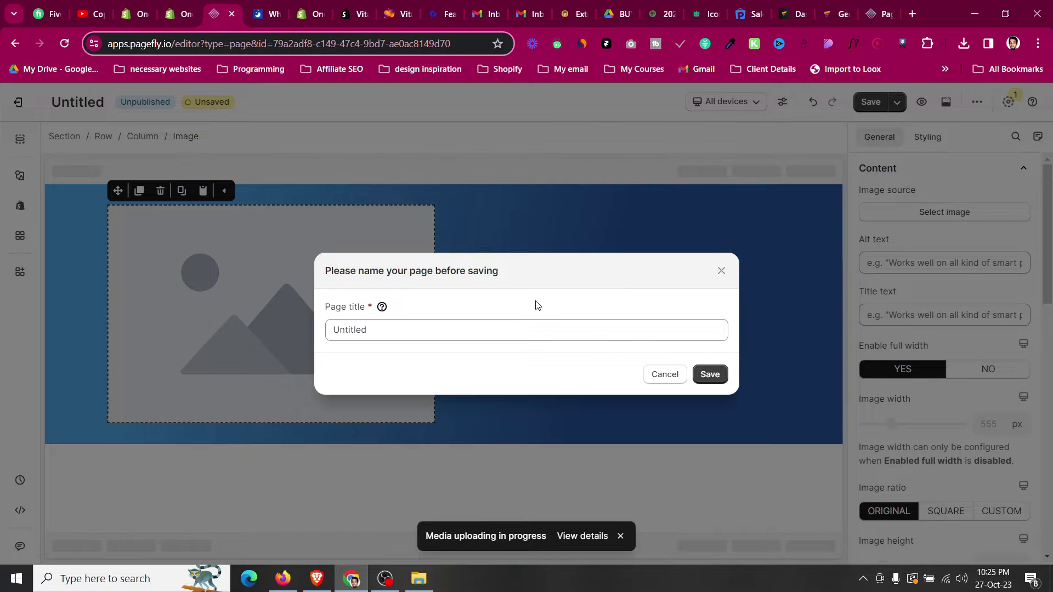
left_click(533, 328)
key("ctrl+a")
type("D")
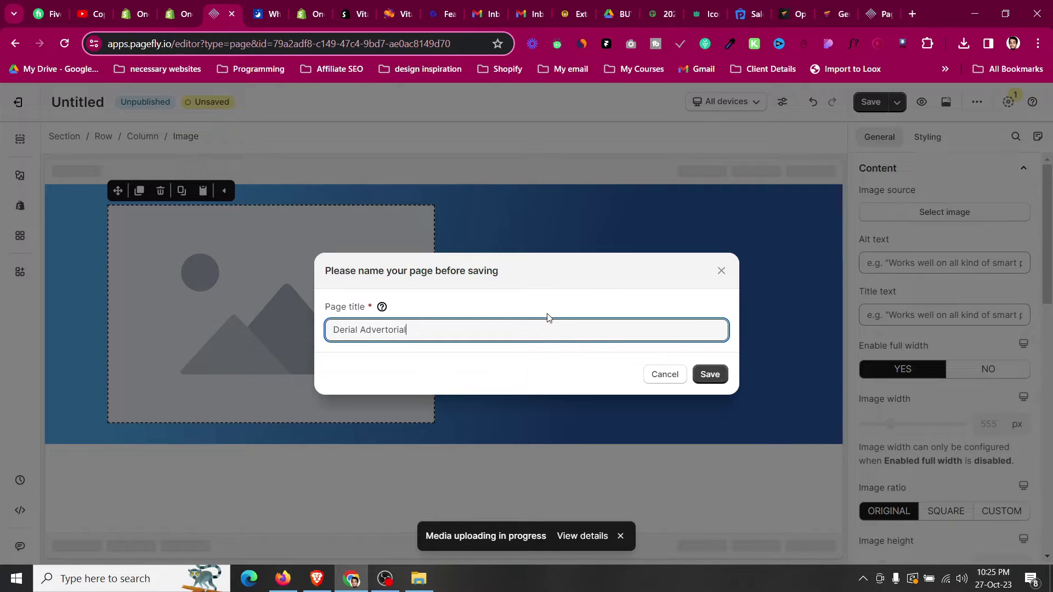
left_click(707, 373)
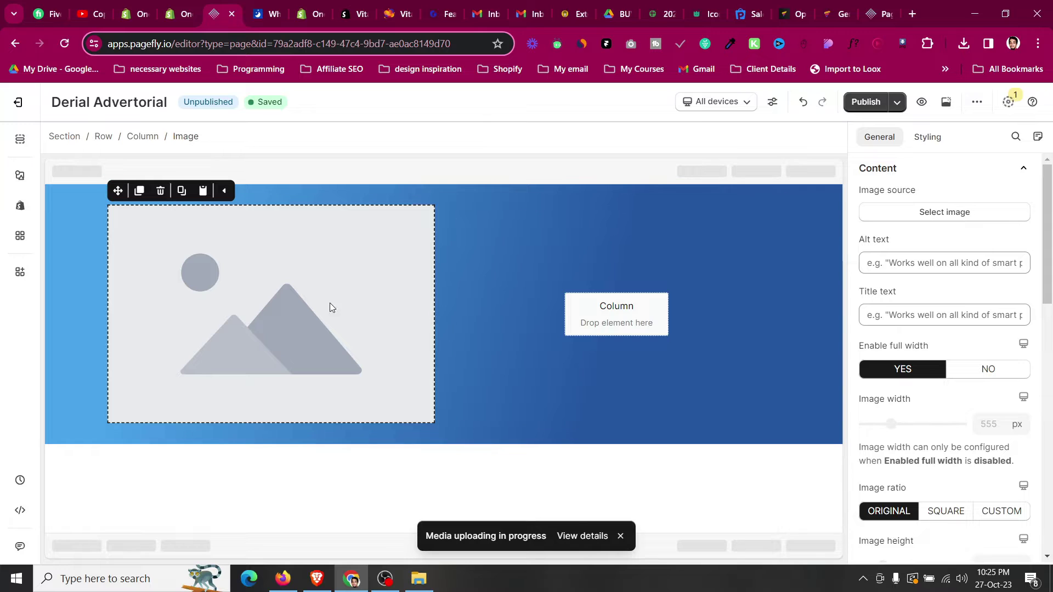
- Reload the editor, set the uploaded Derila logo as the header image's source with full width disabled
left_click(87, 254)
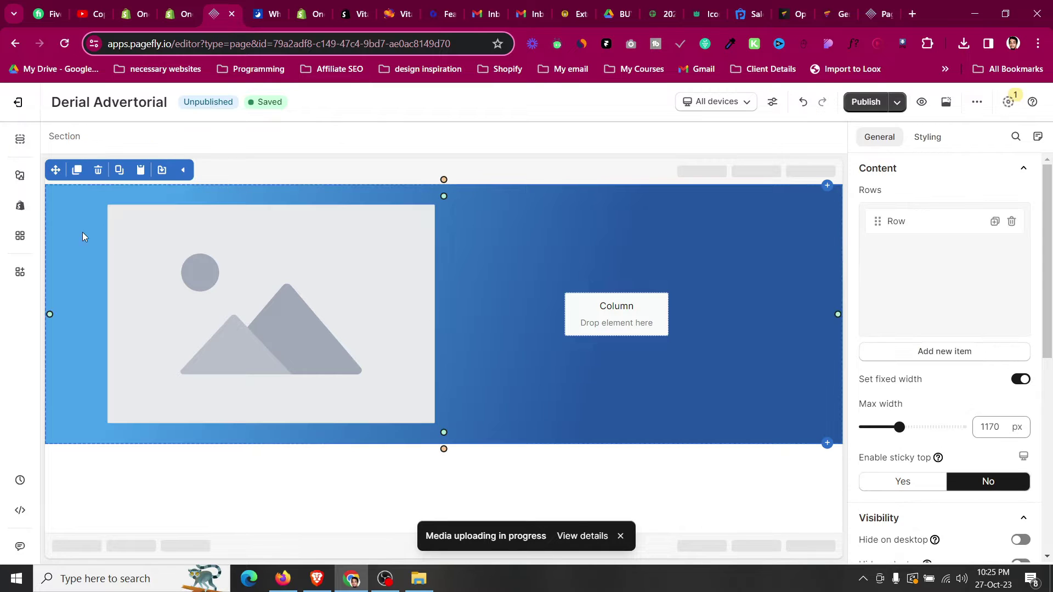
left_click(61, 44)
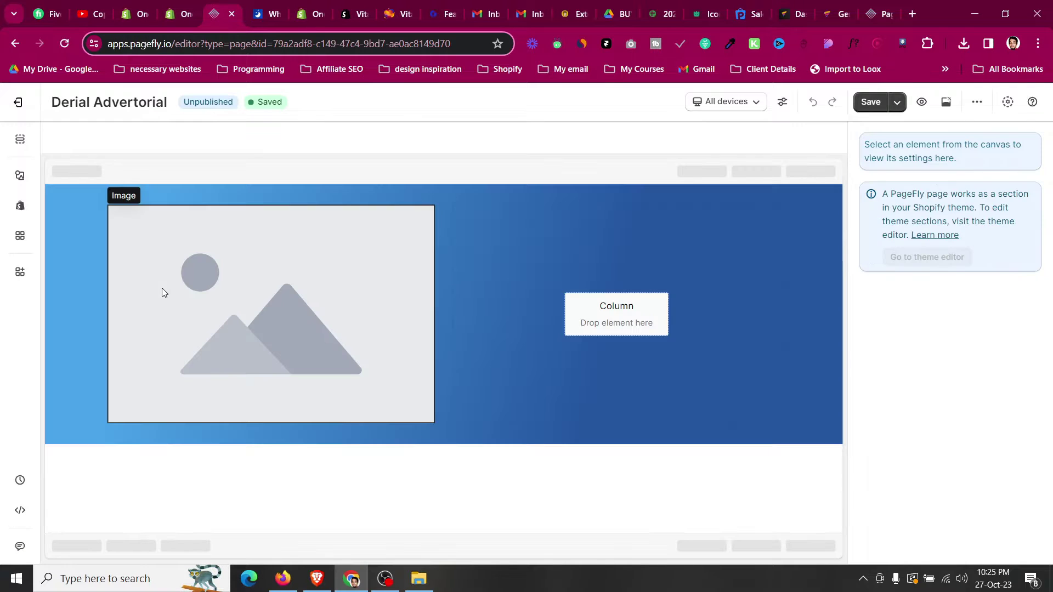
left_click(208, 289)
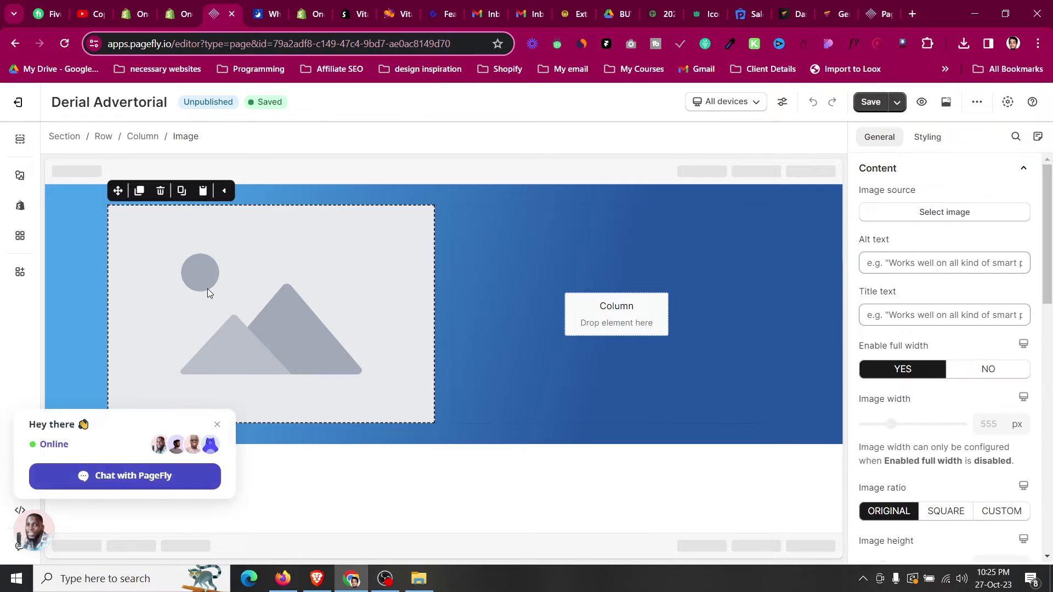
left_click(217, 425)
left_click(957, 213)
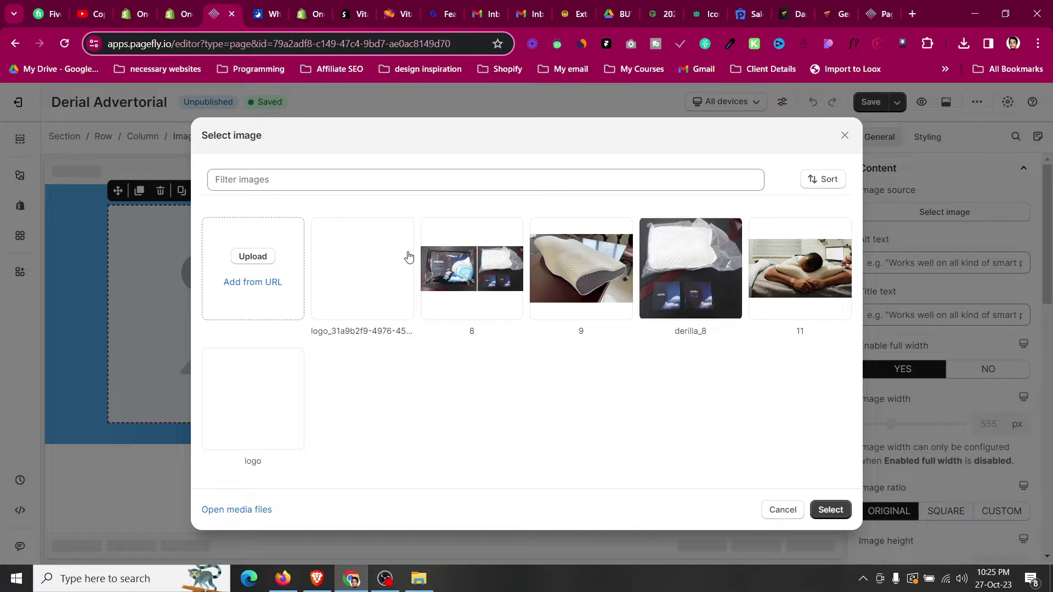
left_click(390, 268)
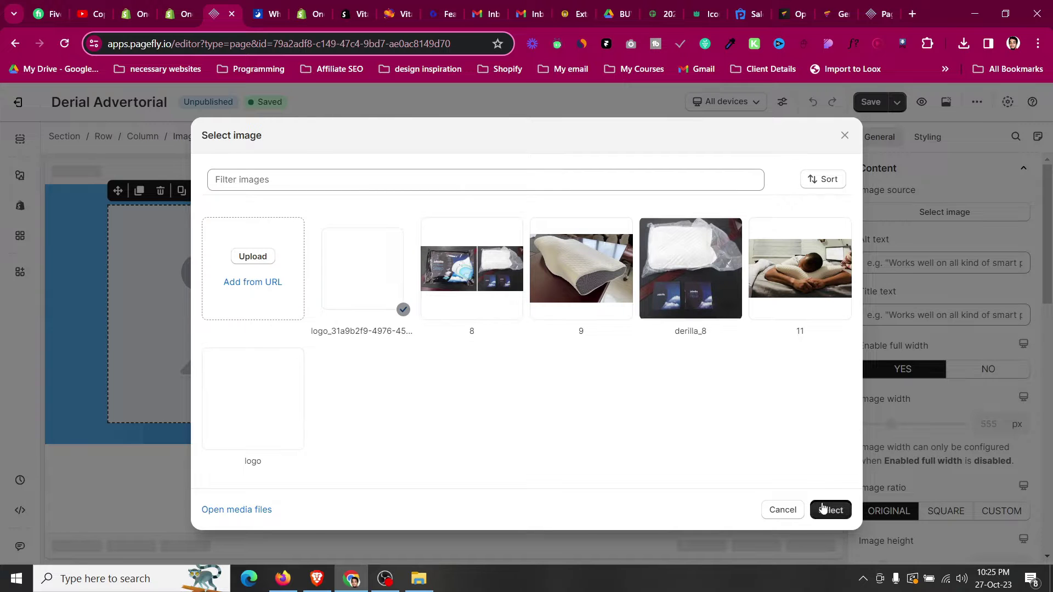
left_click(822, 509)
left_click(1005, 460)
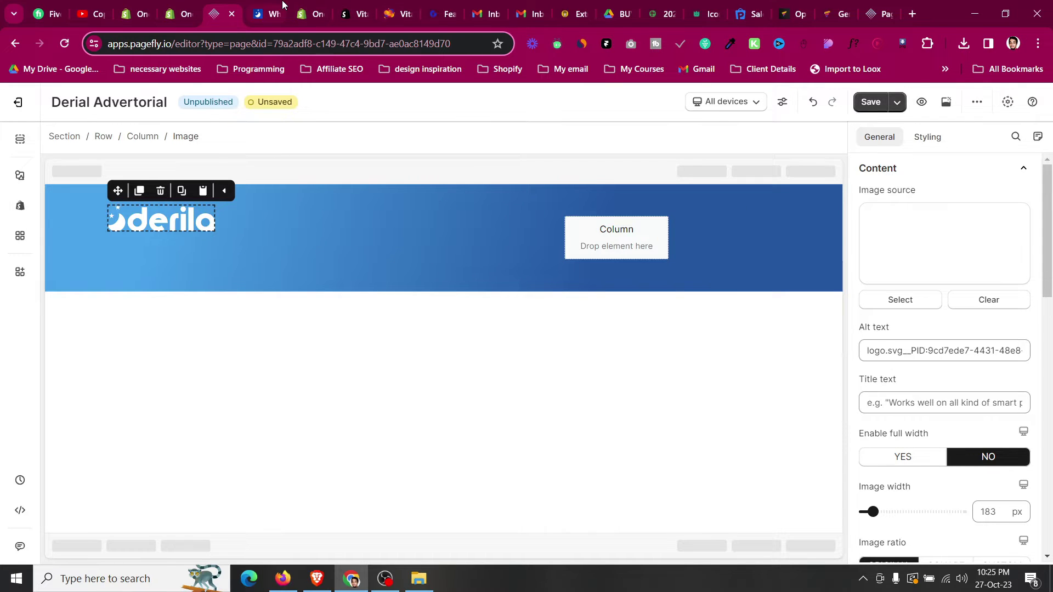
- Check the article's header and add a text-only Button element to the header section's second column
left_click(283, 5)
scroll(495, 179, "up", 3)
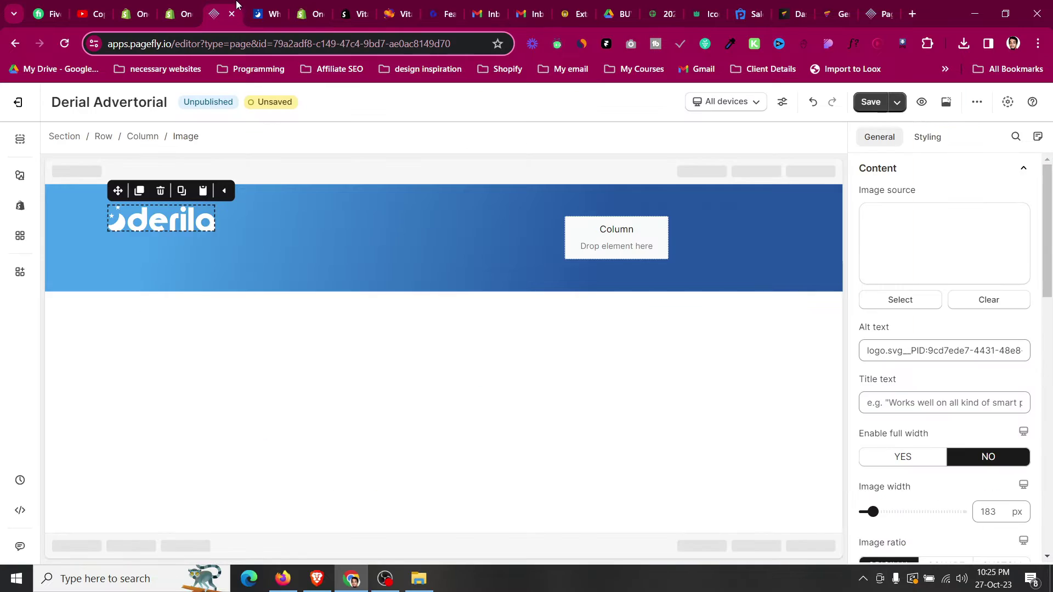
left_click(225, 13)
left_click(20, 177)
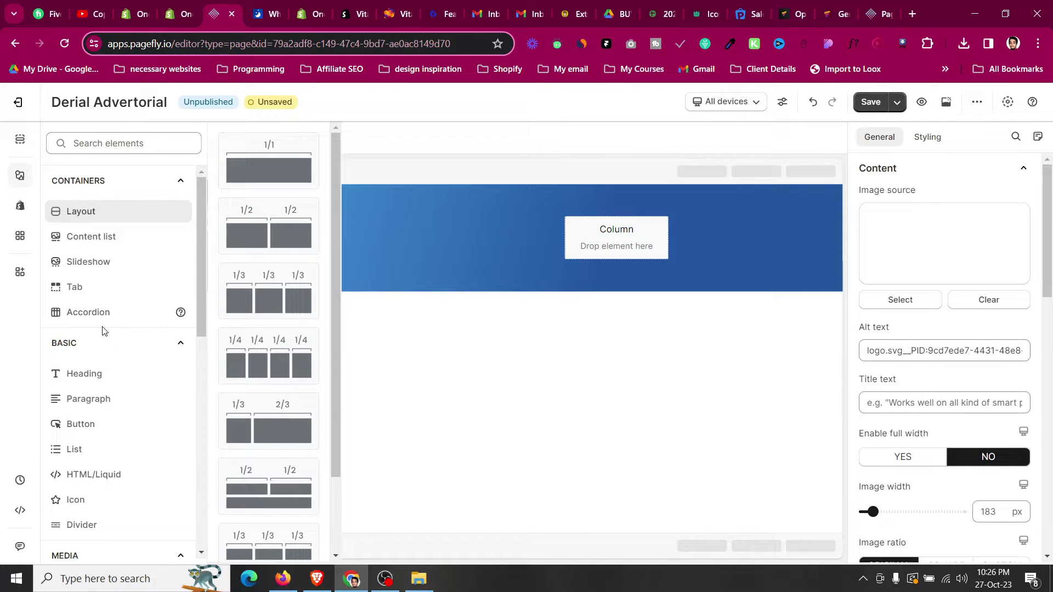
left_click(110, 427)
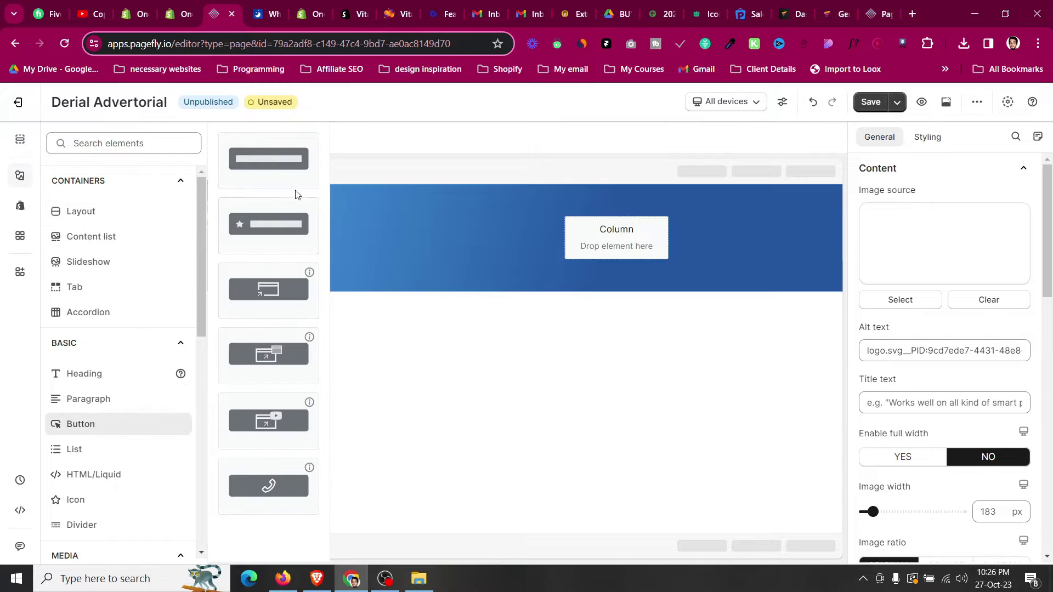
left_click_drag(295, 169, 590, 235)
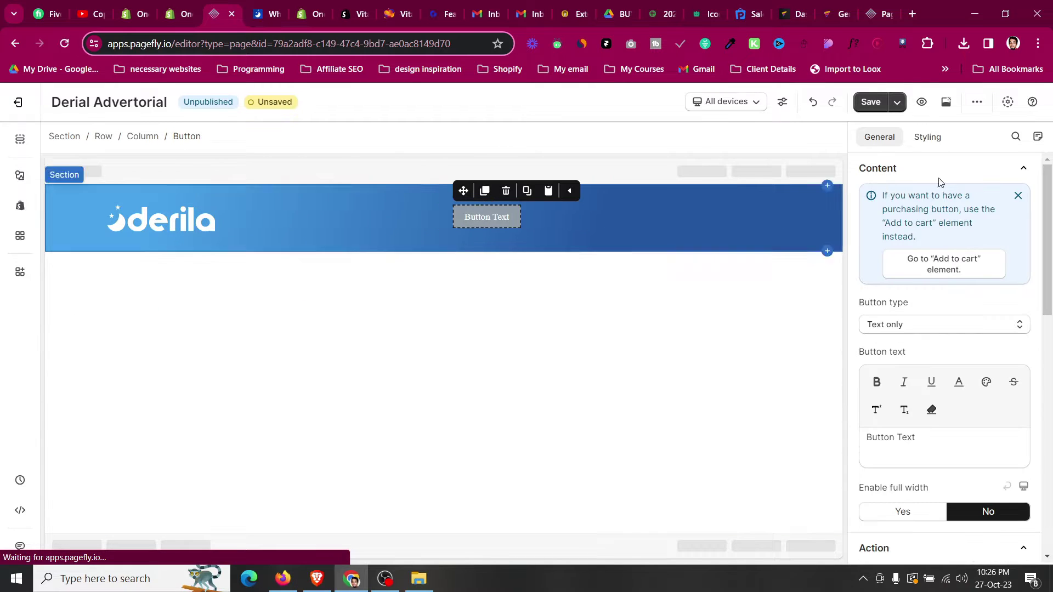
- Set the new button's horizontal alignment to right in its styling
left_click(937, 142)
scroll(935, 447, "down", 4)
scroll(982, 384, "up", 3)
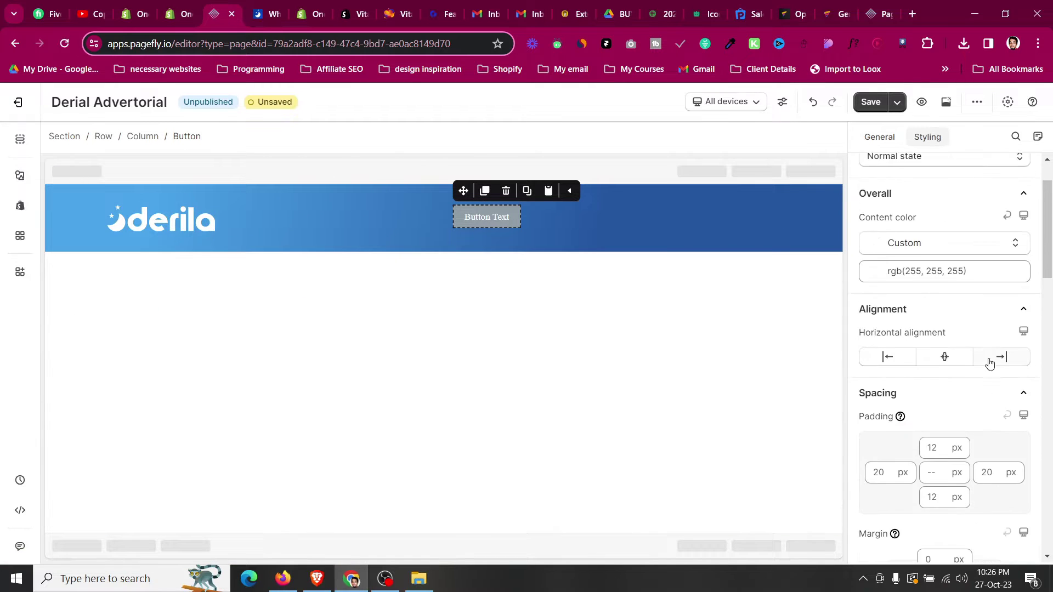
left_click(1011, 361)
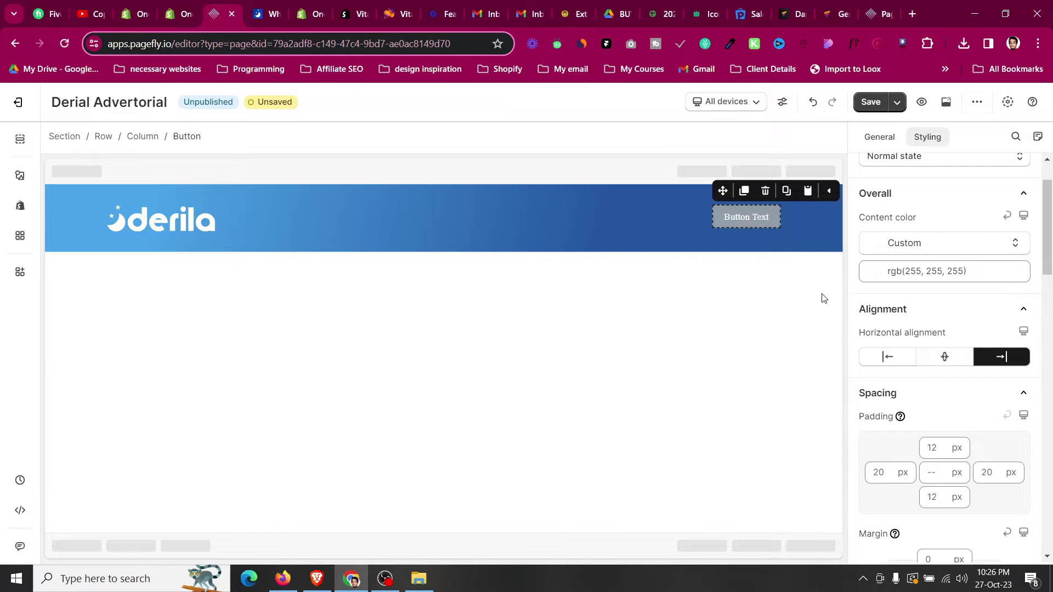
- Copy the Order Now button's background color, #0ed13d, from the Derila article's styles in the developer tools
left_click(274, 4)
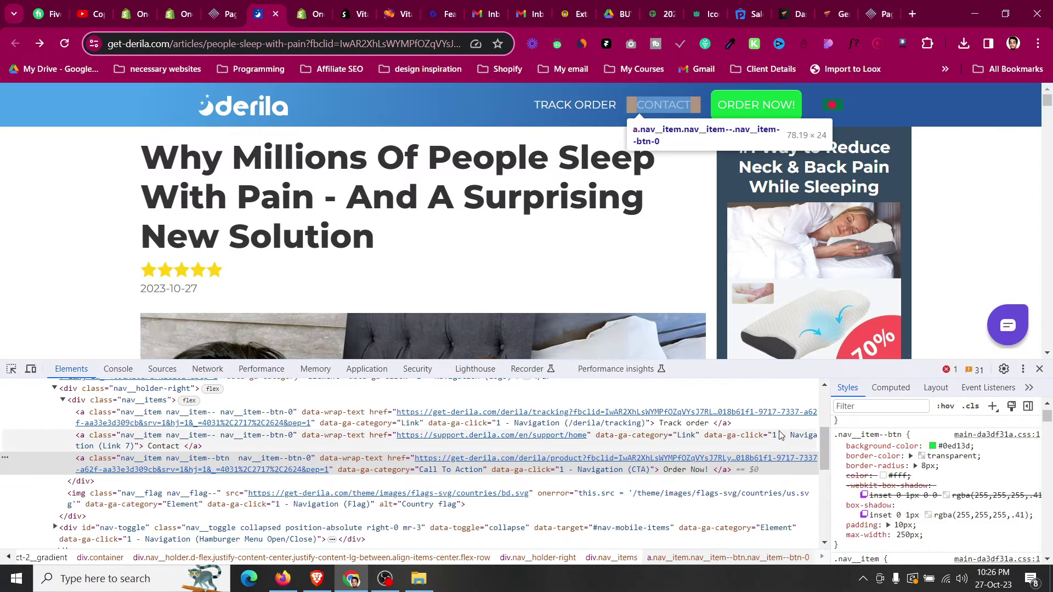
left_click(946, 446)
key("ctrl+c")
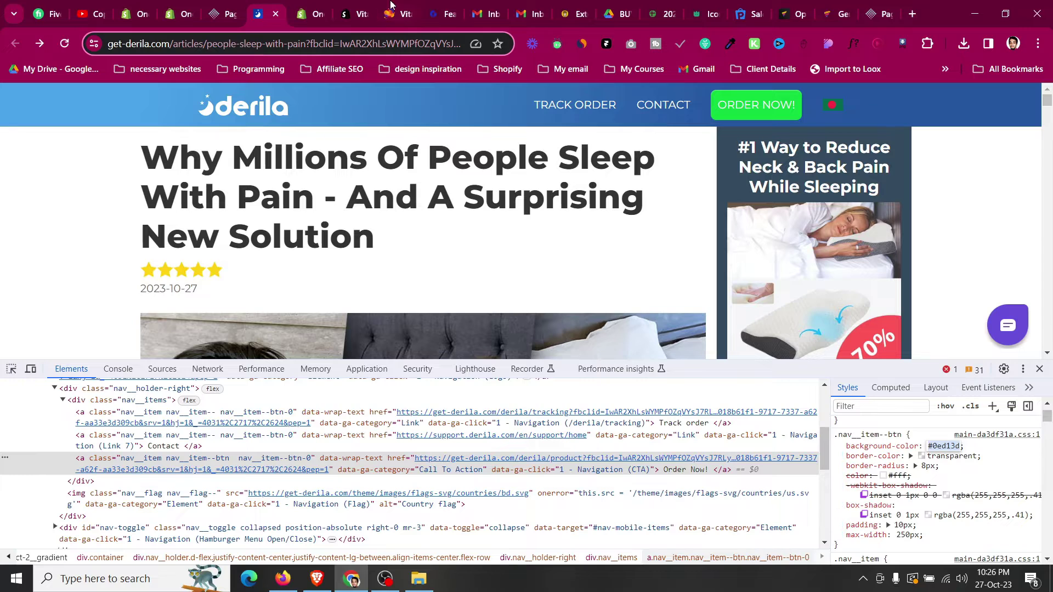
- Switch back to the PageFly editor and add the Google font Montserrat to the selected fonts in the font manager
left_click(213, 5)
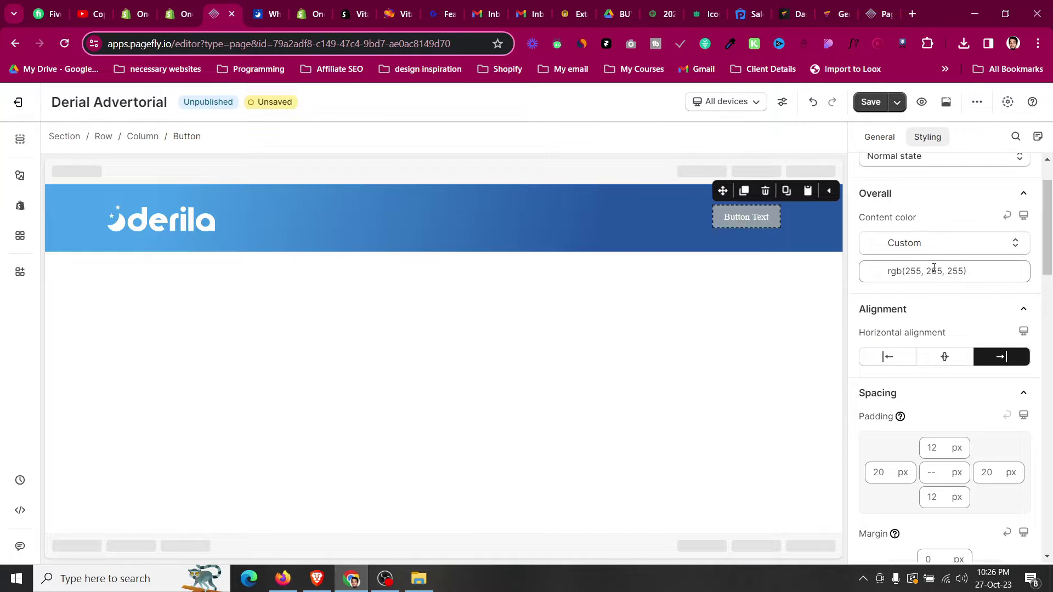
scroll(939, 277, "down", 3)
scroll(939, 277, "down", 6)
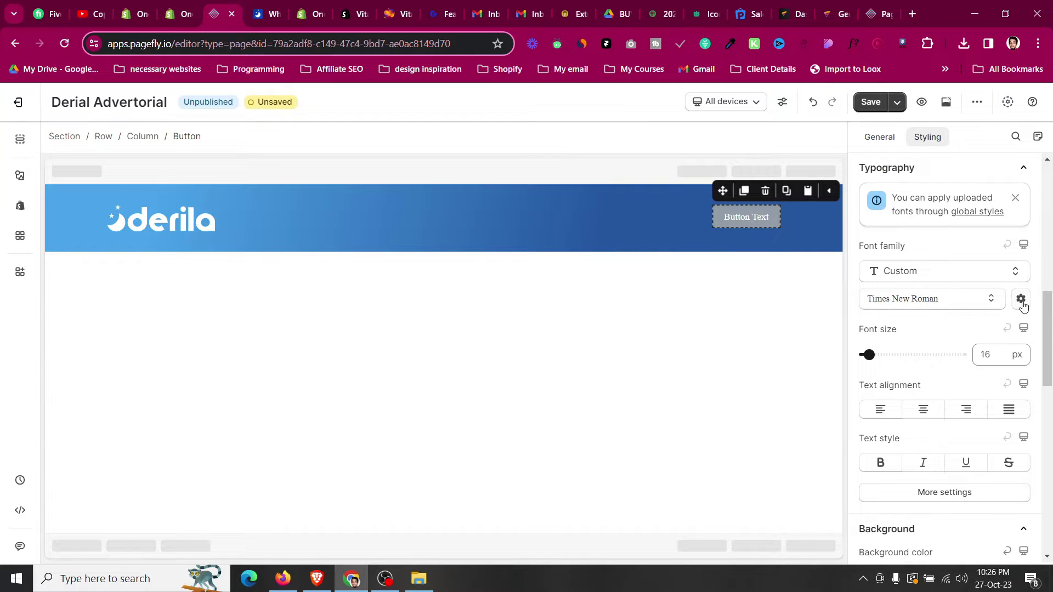
left_click(1022, 300)
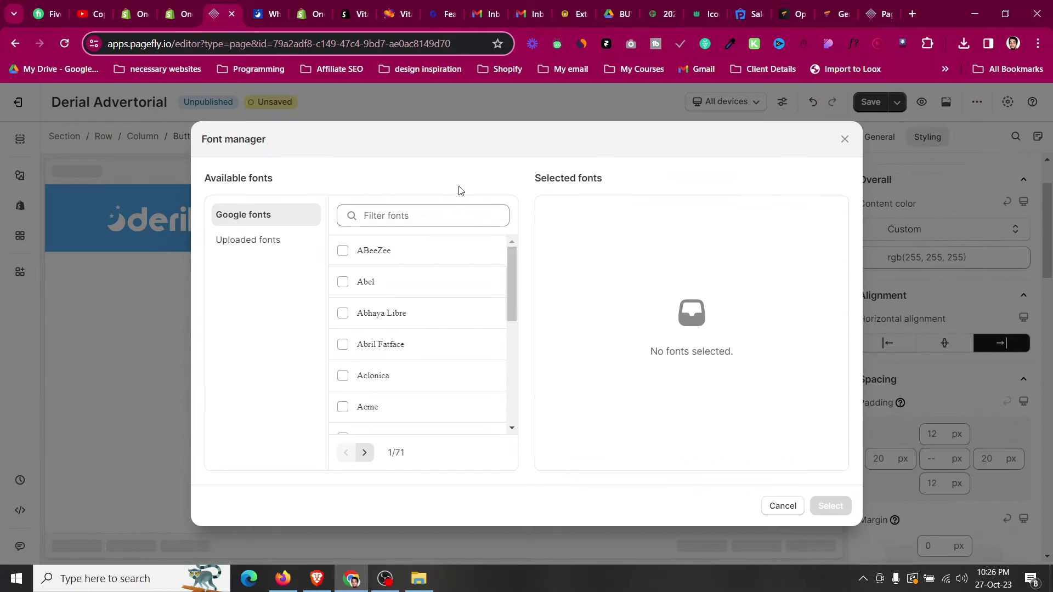
type("mont")
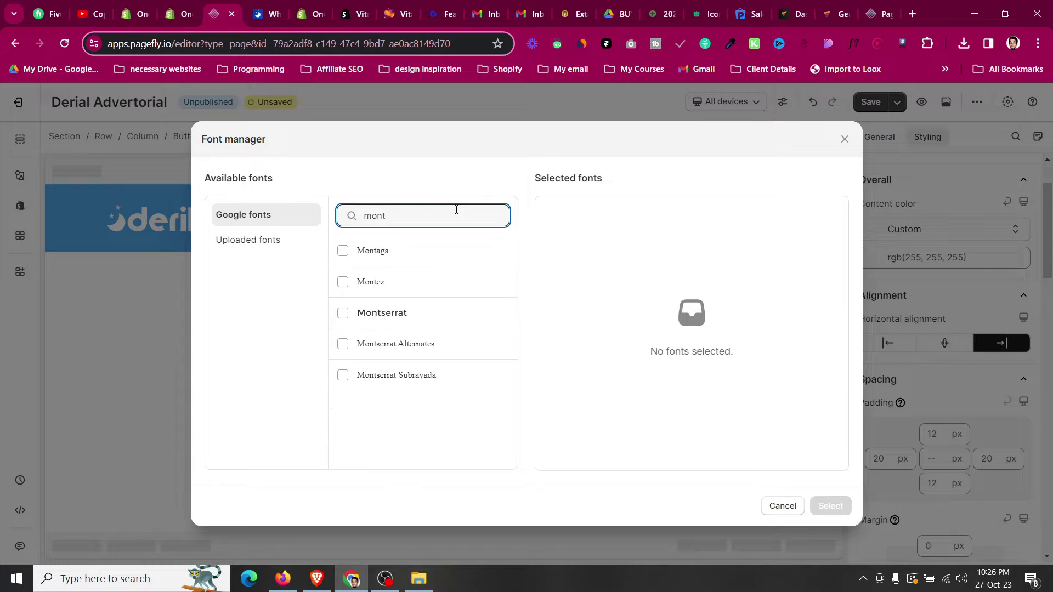
left_click(338, 315)
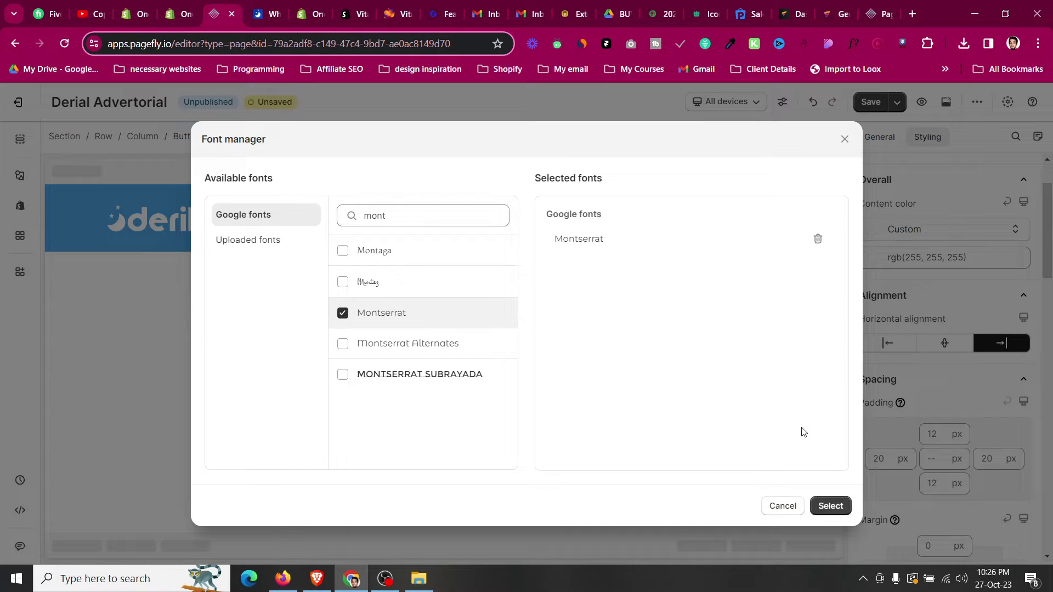
left_click(830, 505)
- Set the header button's font family to Montserrat
scroll(929, 365, "down", 6)
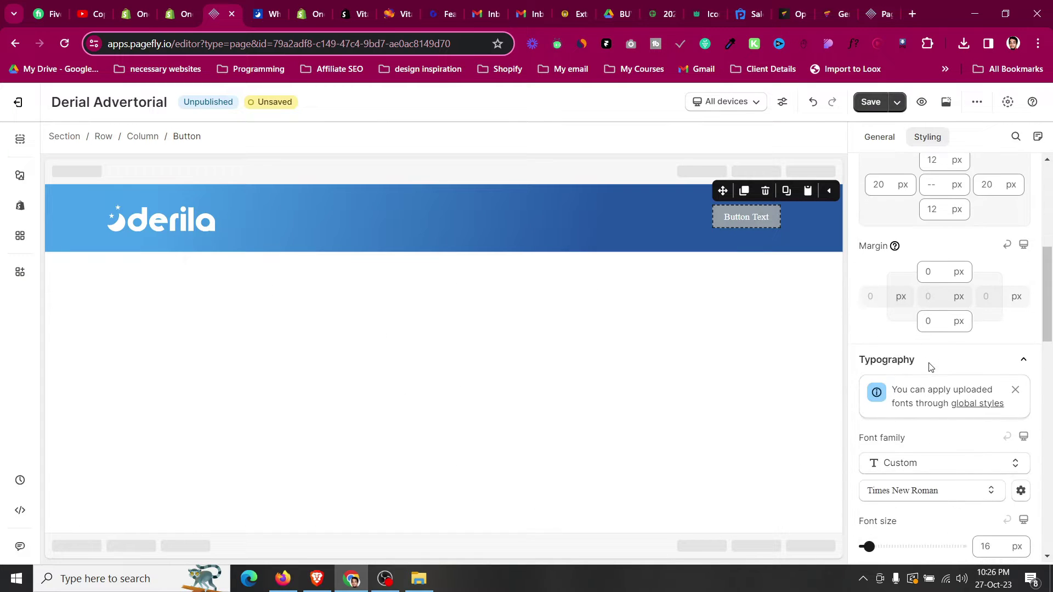
left_click(929, 424)
left_click(935, 511)
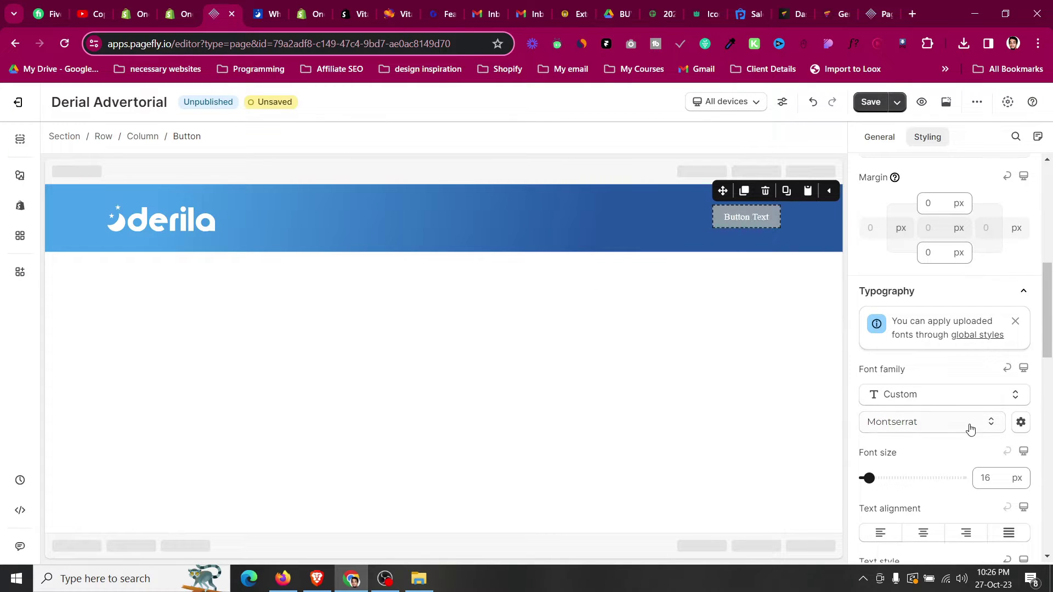
- Set the header button's background color to the copied hex value #0ed13d
scroll(940, 423, "down", 5)
scroll(939, 422, "down", 1)
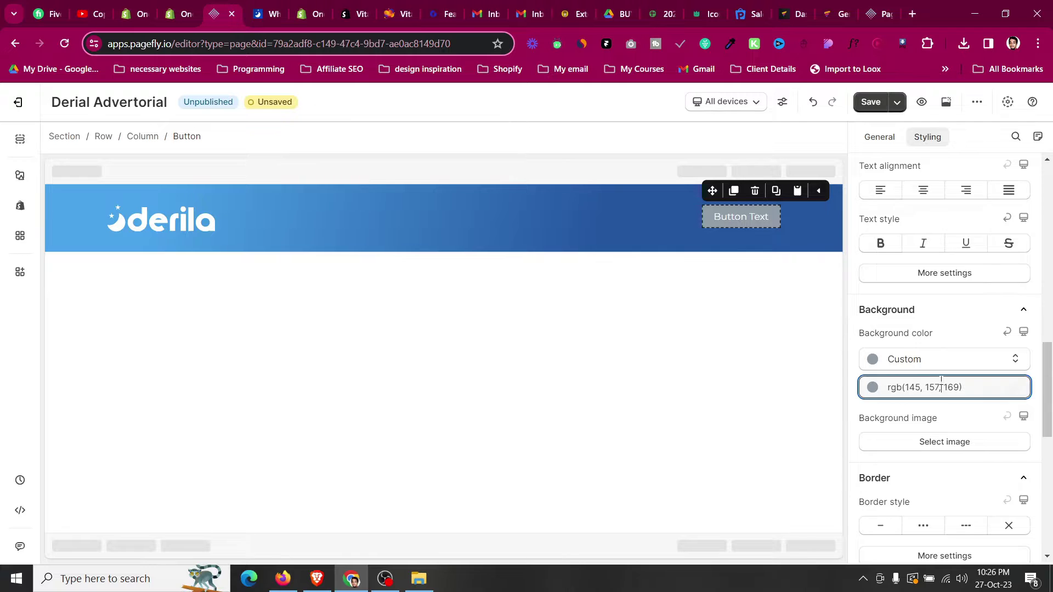
left_click(938, 388)
left_click(863, 308)
key("ctrl+a")
key("ctrl+v")
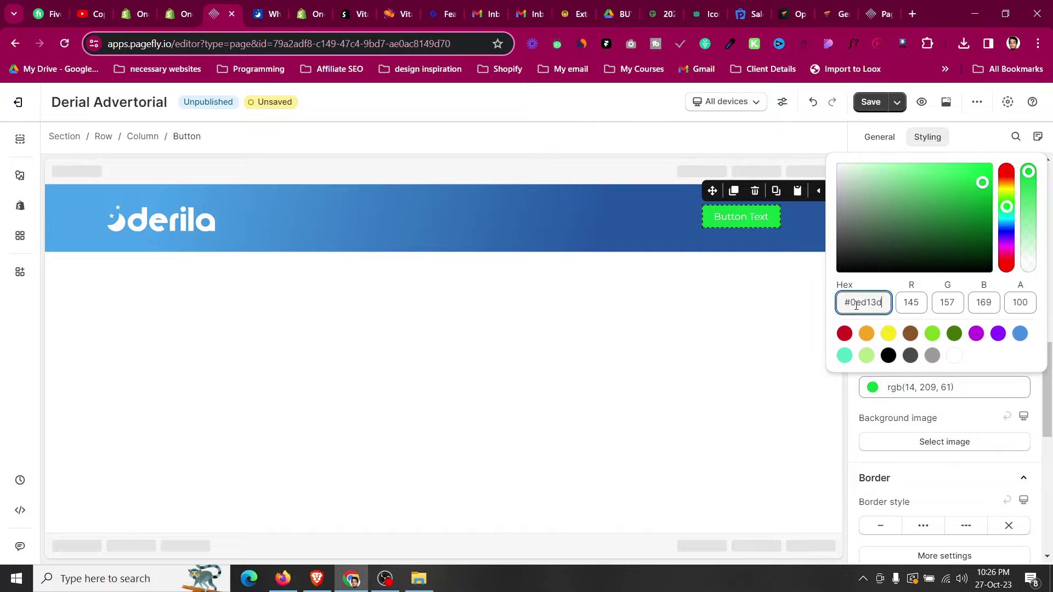
left_click(964, 432)
- Set the header button's font size to 20 px
scroll(964, 420, "up", 6)
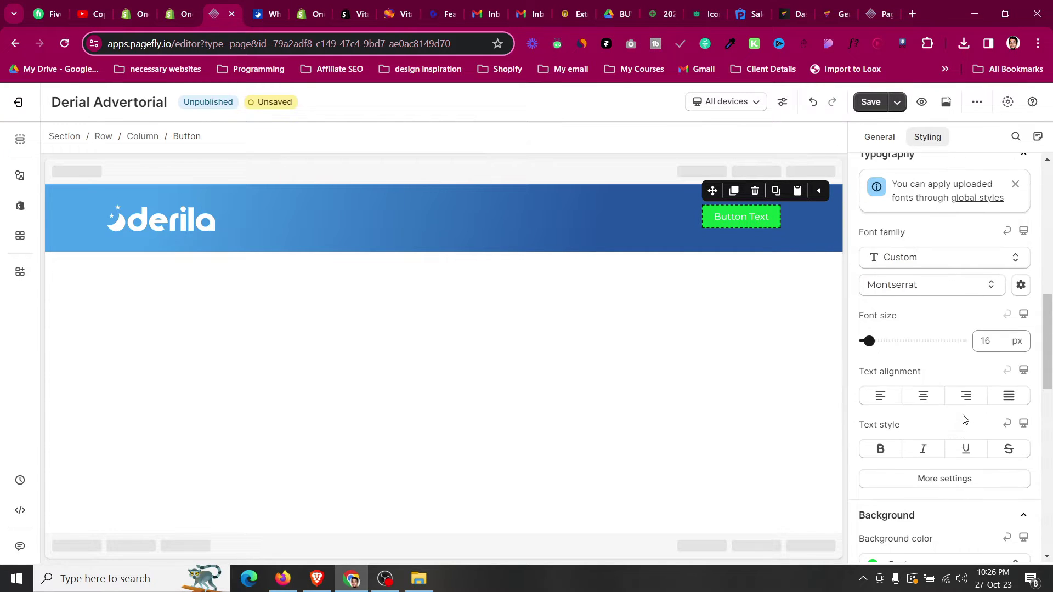
left_click(996, 483)
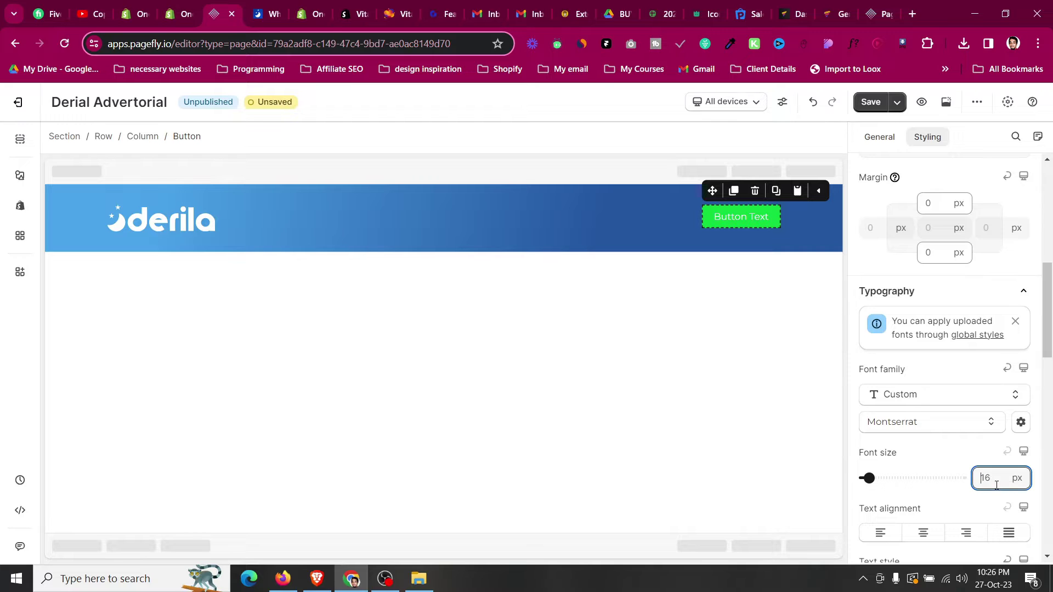
type("20")
scroll(939, 345, "up", 2)
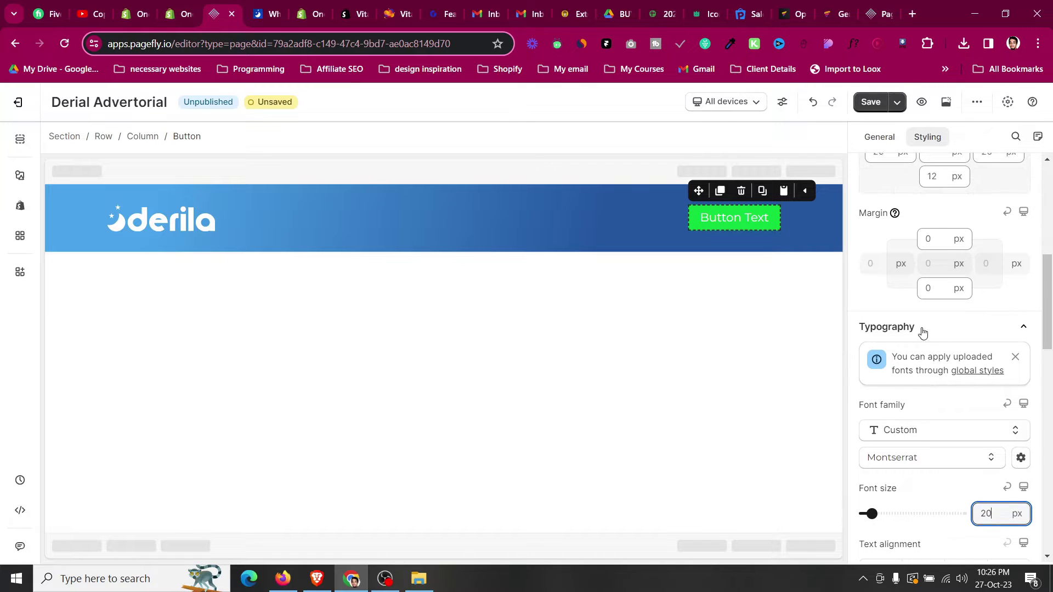
- Check the original article's button and change the header button's text to ORDER NOW
left_click(263, 11)
left_click(215, 13)
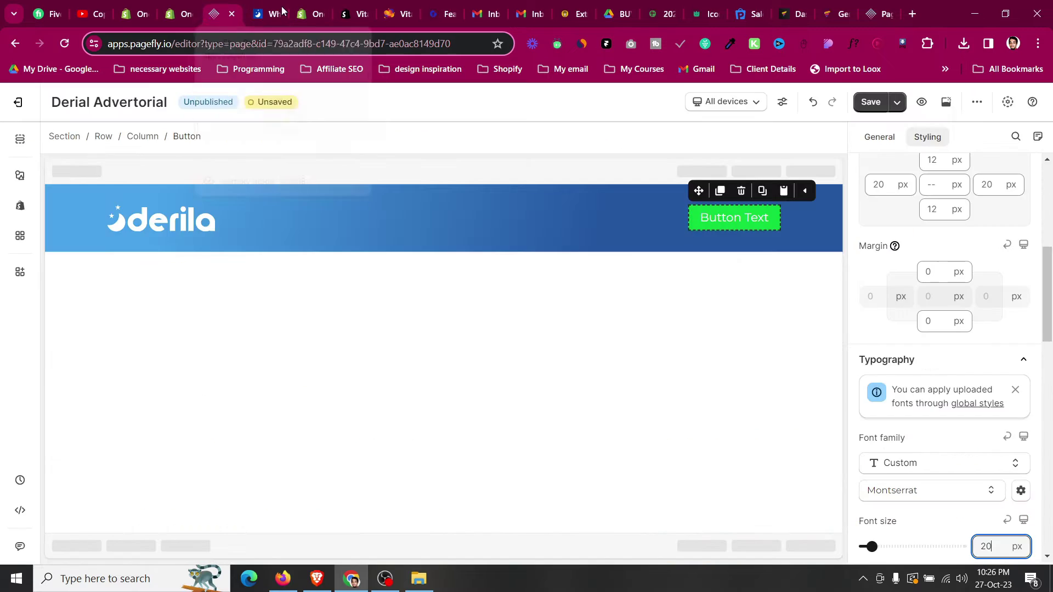
left_click(881, 138)
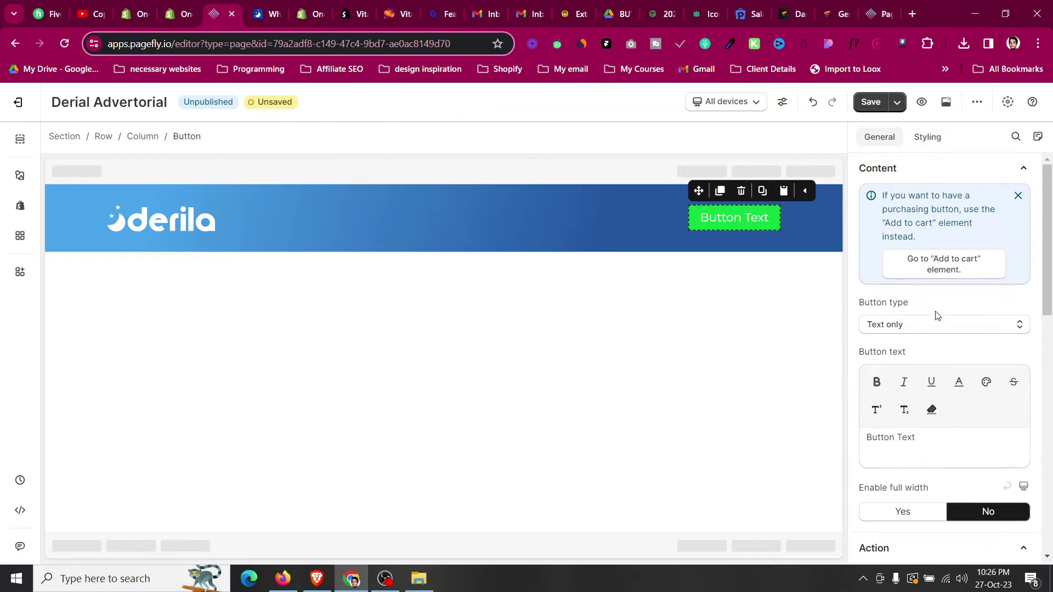
triple_click(910, 450)
type("ORDER")
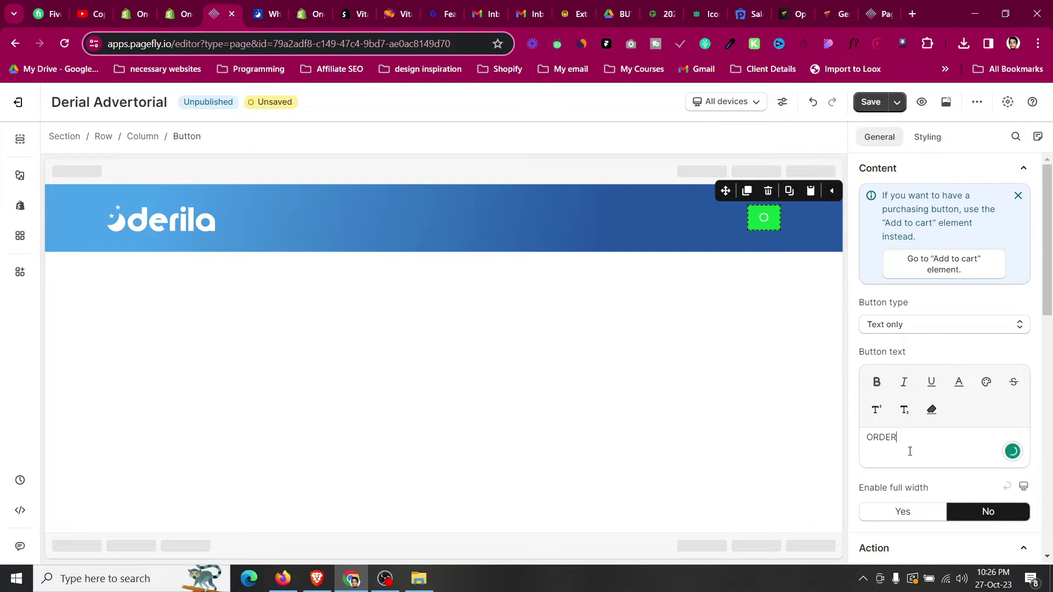
type(" NOW")
scroll(910, 451, "down", 4)
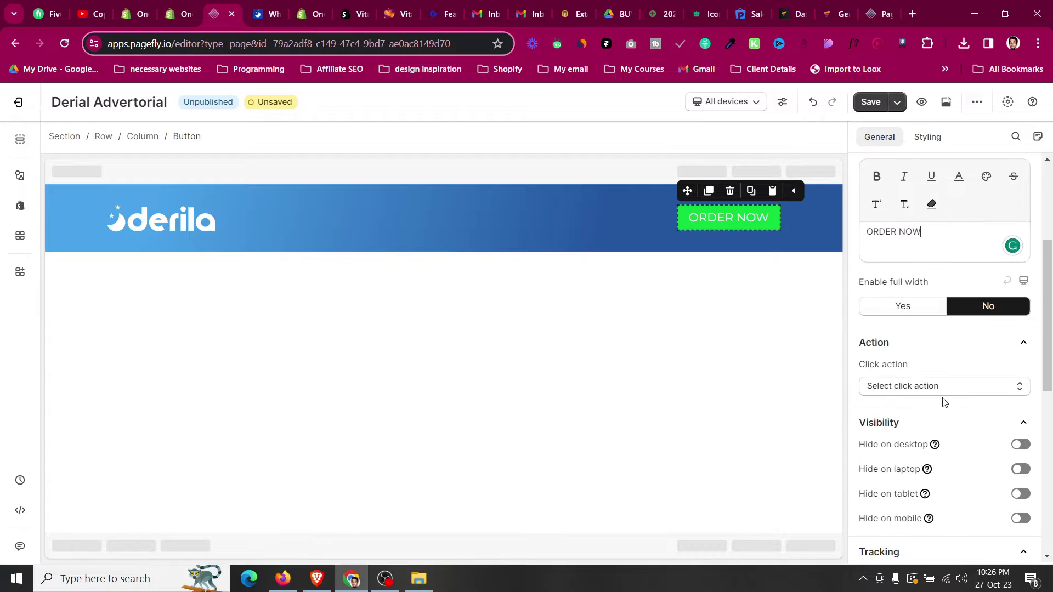
left_click(933, 387)
left_click(932, 386)
- Give the ORDER NOW button a border radius of 10 px on all corners
left_click(933, 137)
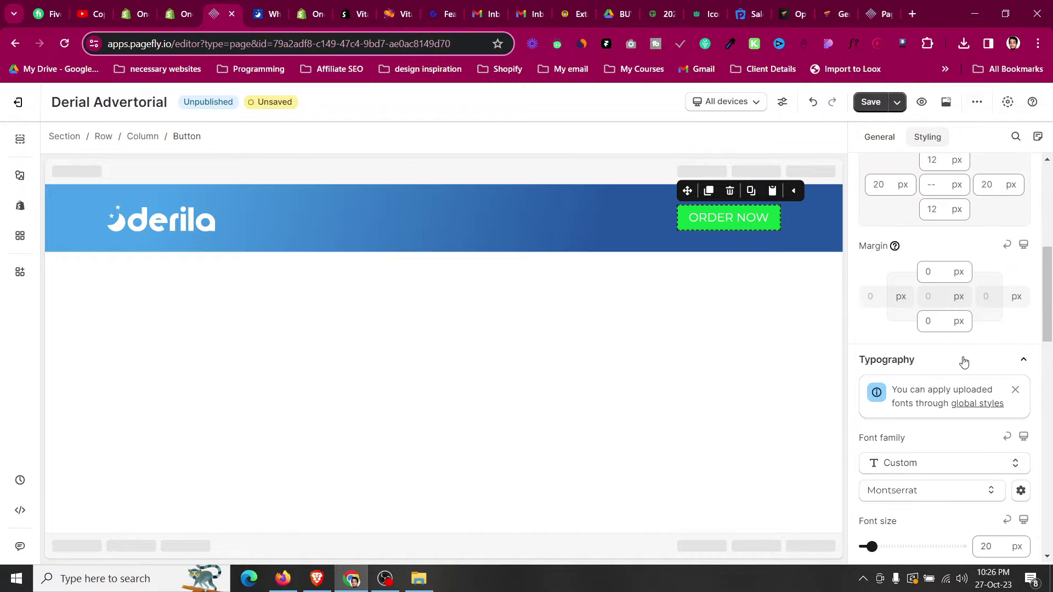
scroll(962, 360, "up", 2)
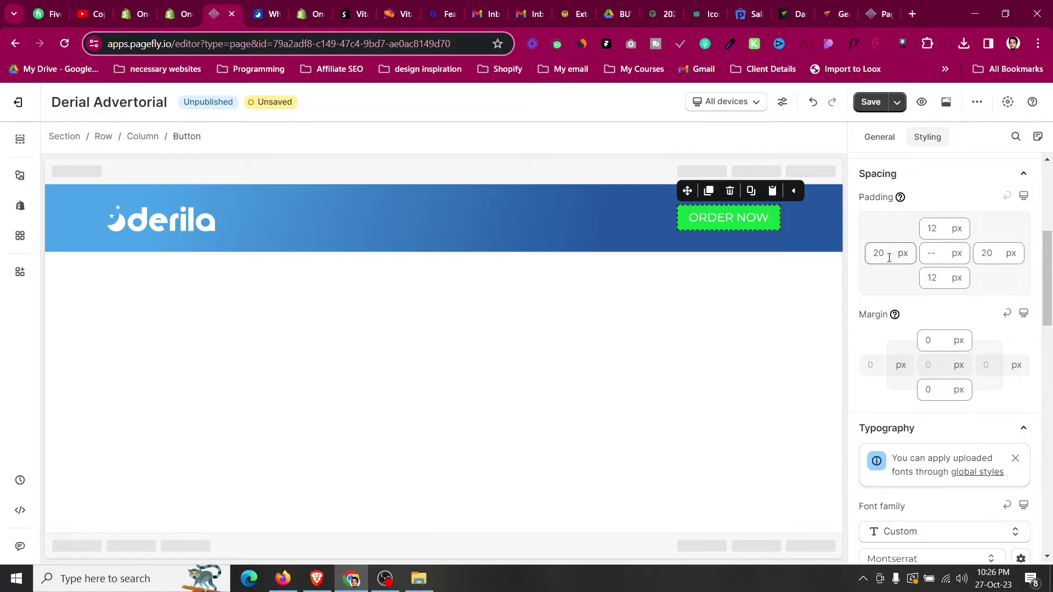
scroll(916, 354, "down", 2)
scroll(916, 354, "down", 10)
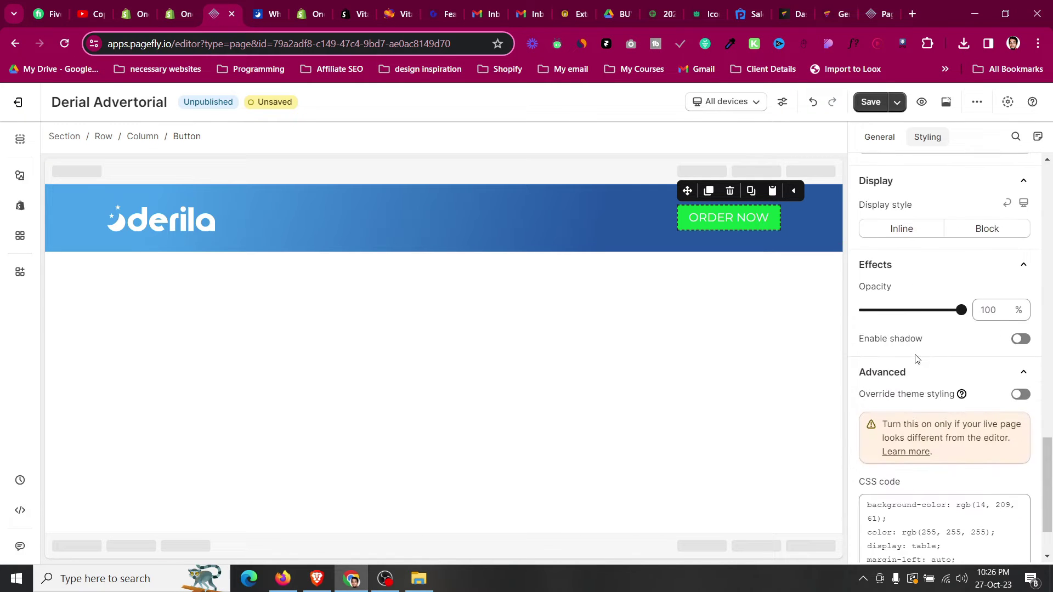
scroll(918, 357, "up", 3)
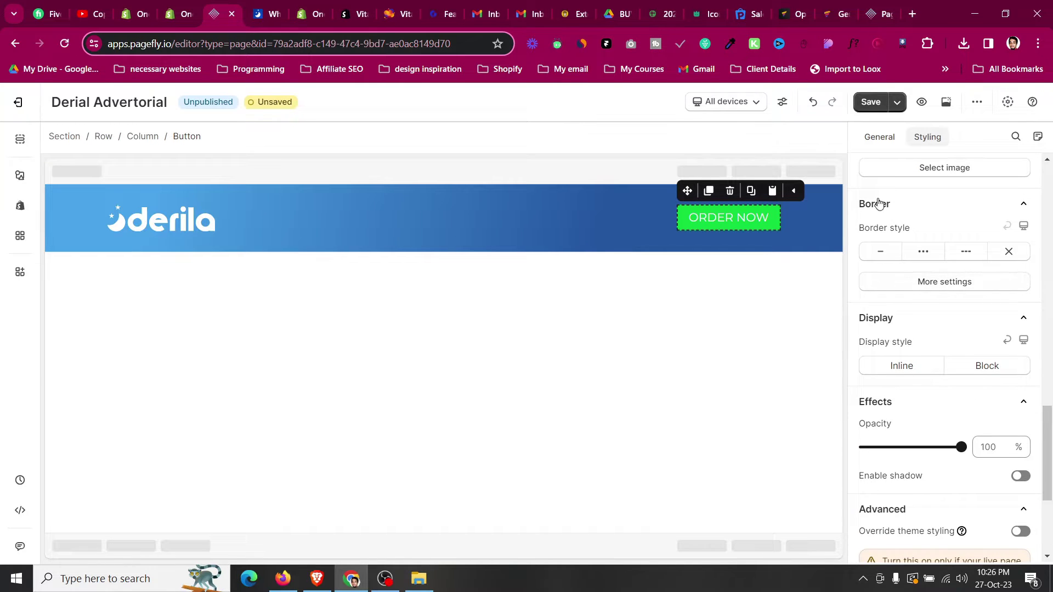
left_click(925, 284)
left_click(937, 367)
type("10")
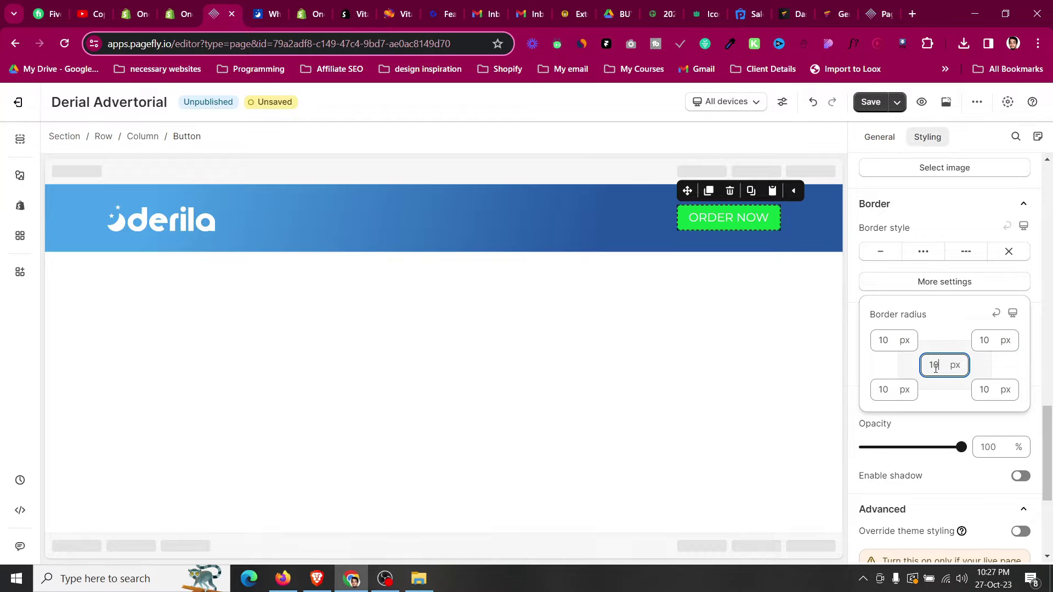
left_click(546, 247)
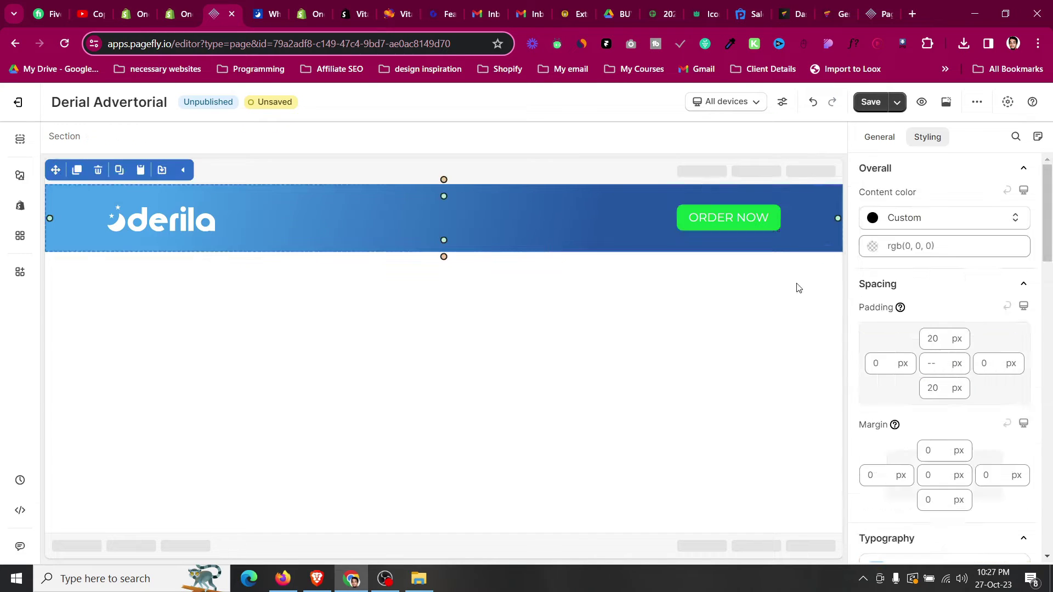
- Compare the button with the one in the article and set its top and bottom padding to 15 px
left_click(281, 6)
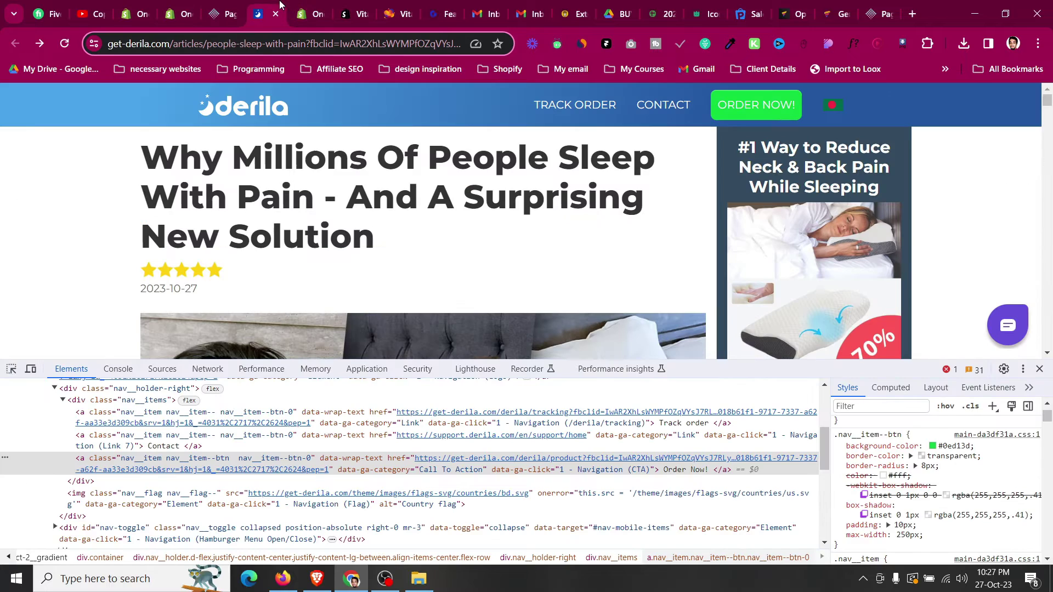
left_click(224, 6)
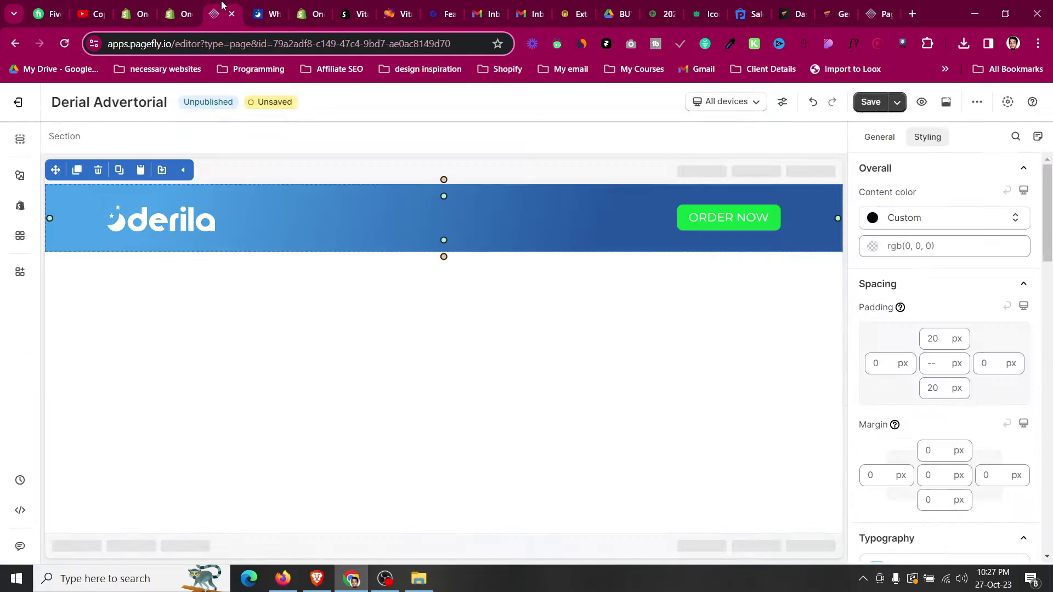
left_click(719, 218)
scroll(933, 329, "up", 10)
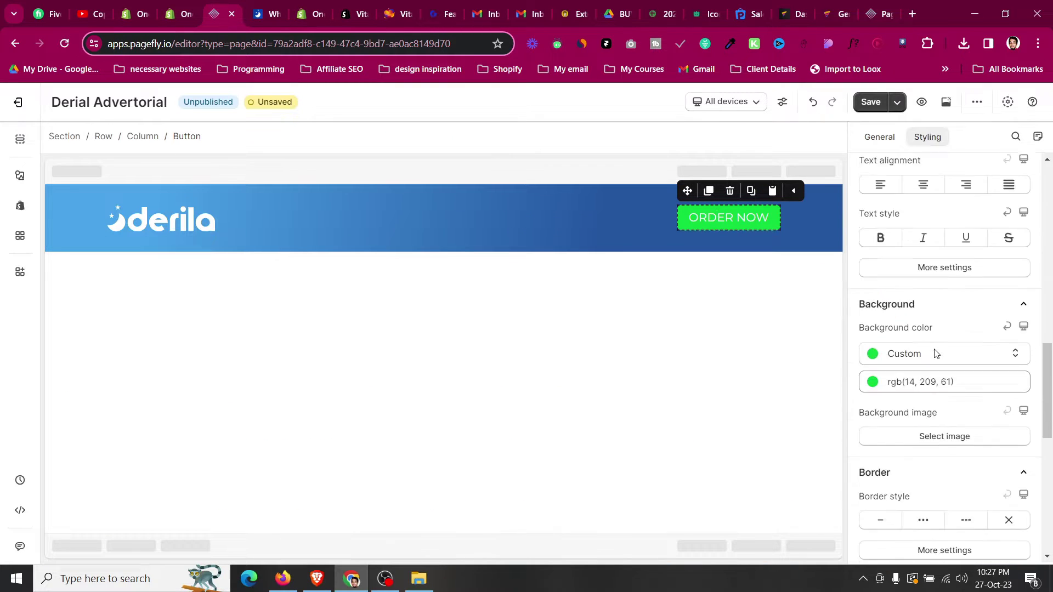
scroll(933, 294, "up", 8)
left_click(933, 435)
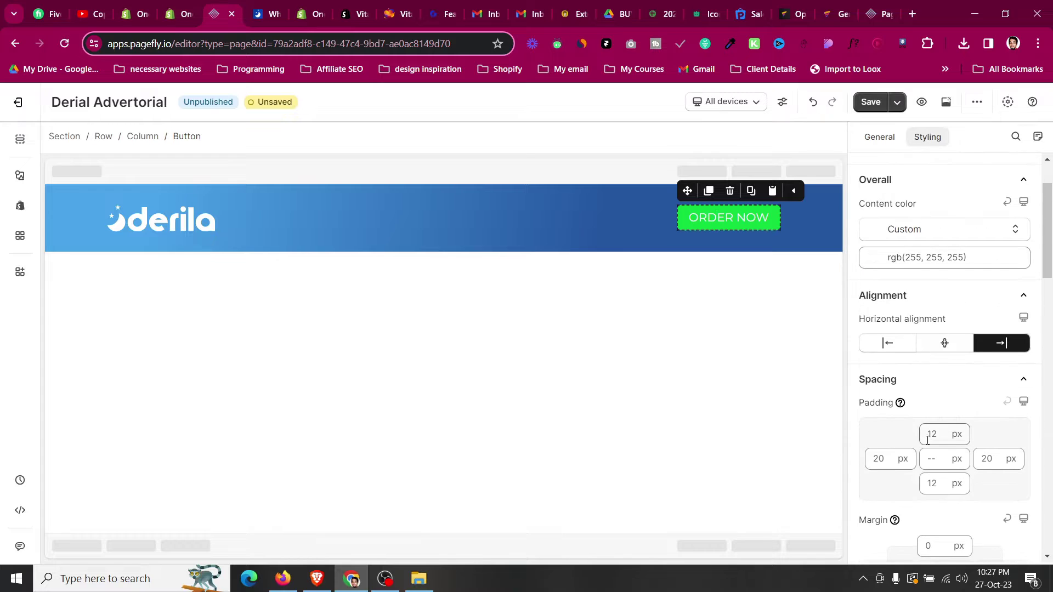
type("15")
left_click(933, 483)
type("15")
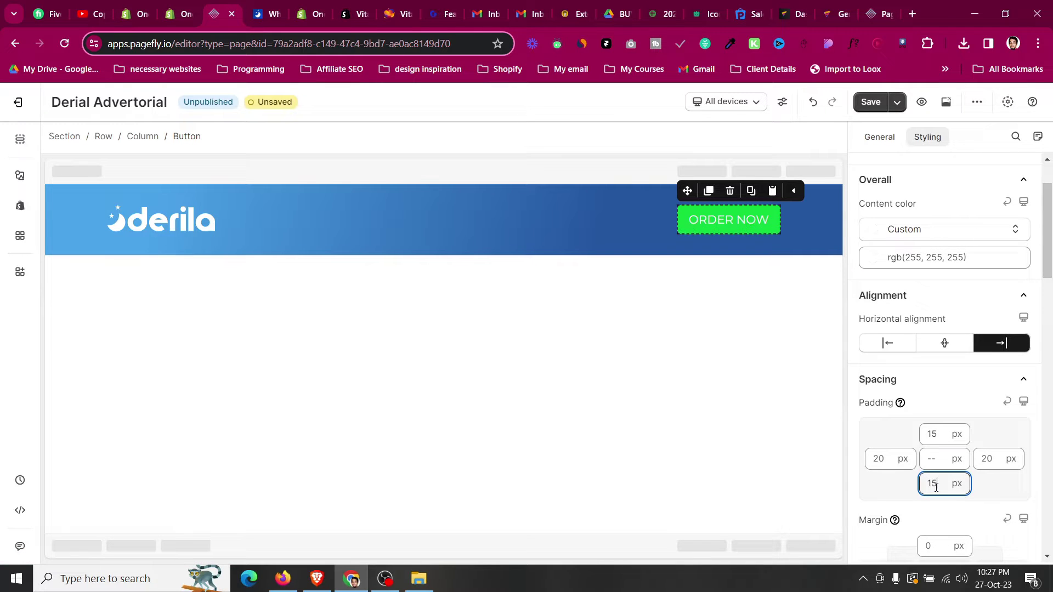
left_click(880, 461)
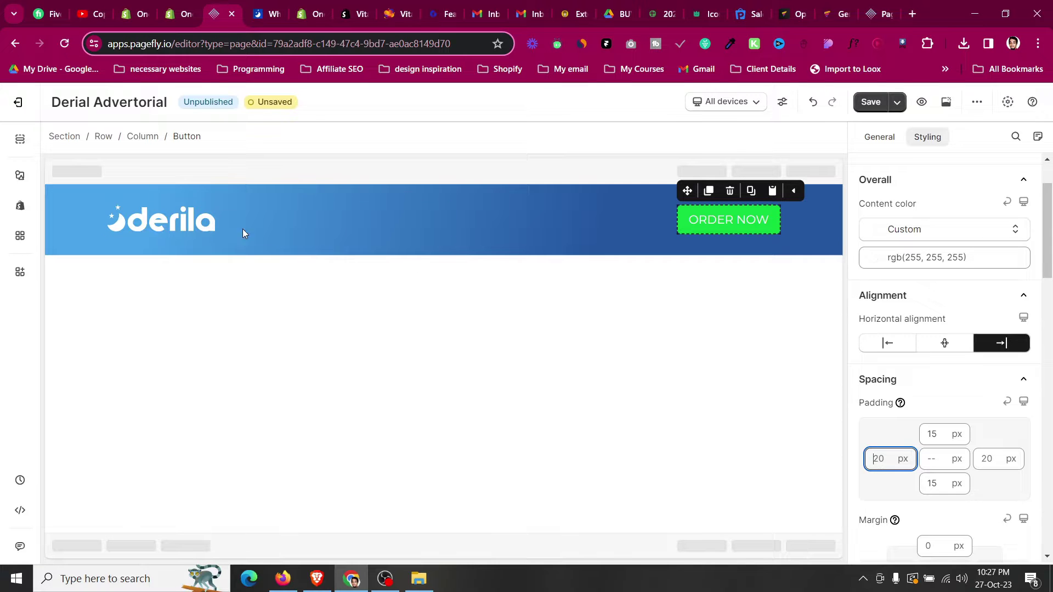
- Check the article's header height and set the header section's top and bottom padding to 0 px
left_click(91, 195)
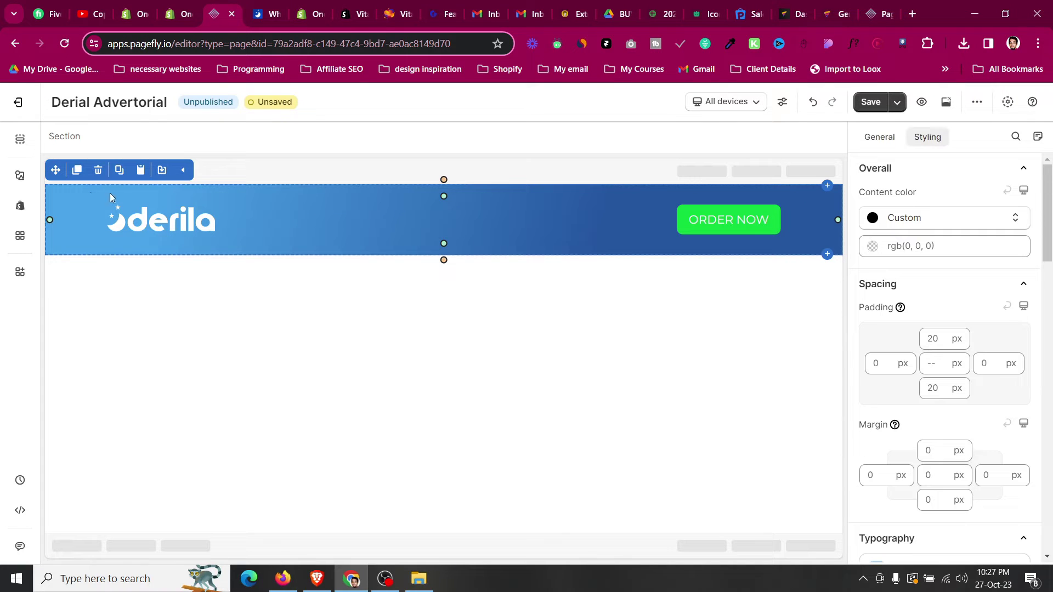
left_click(256, 3)
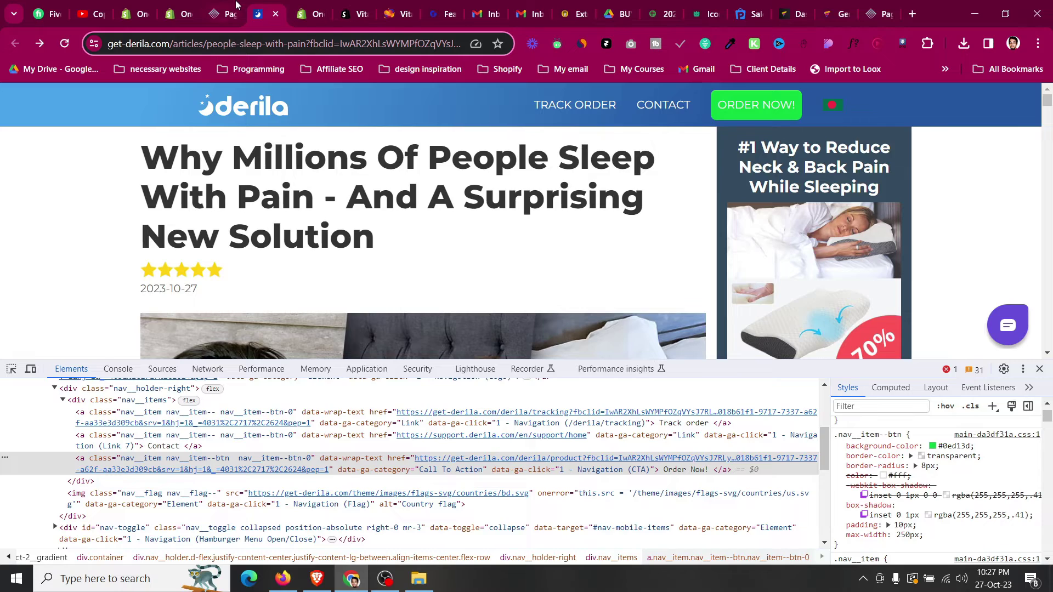
left_click(236, 6)
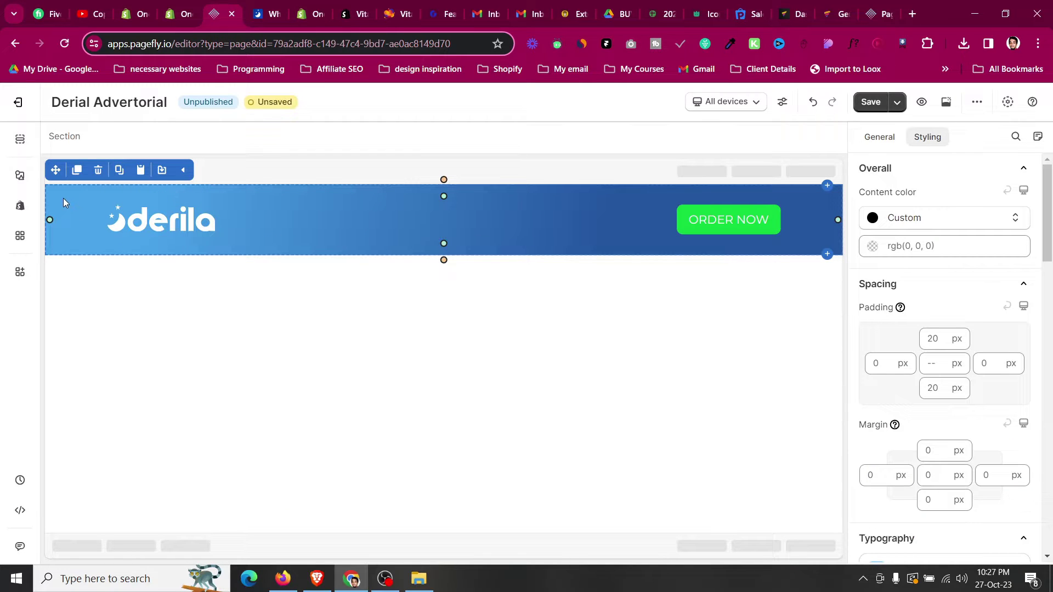
double_click(931, 339)
type("0")
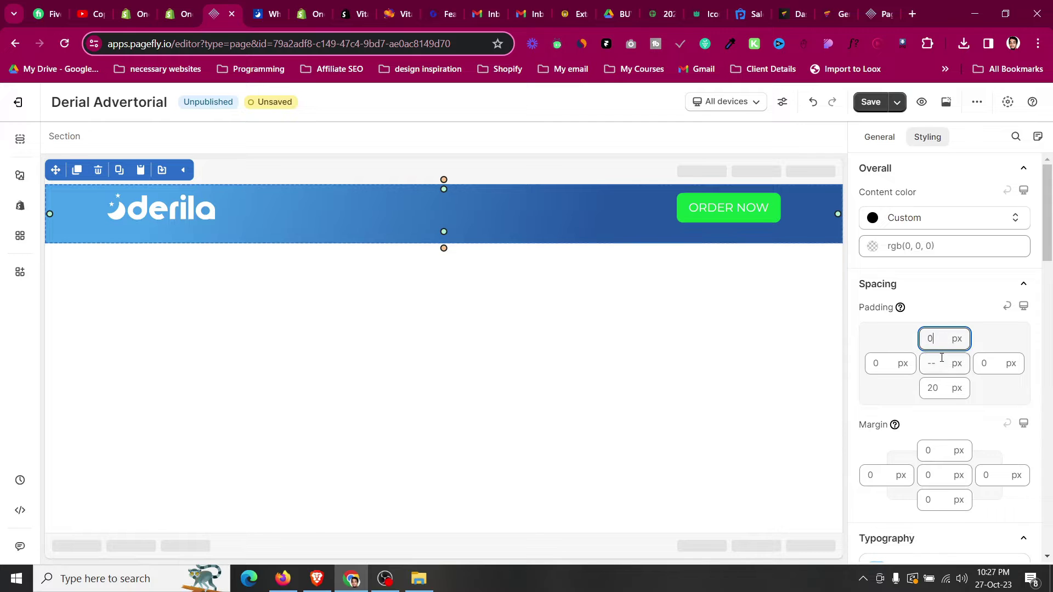
double_click(935, 390)
type("0")
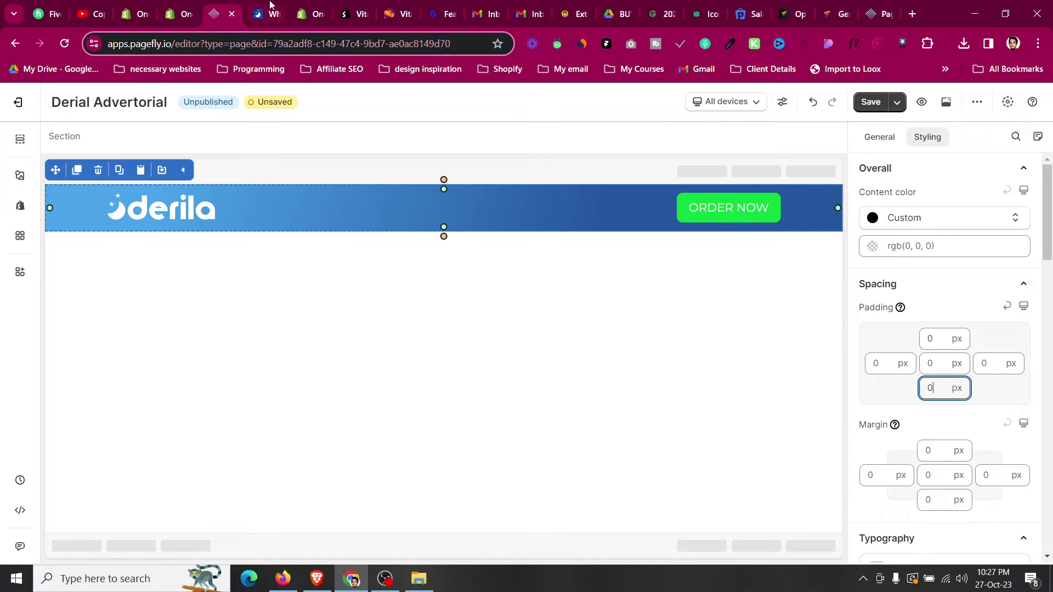
- Compare the header section in PageFly with the header of the Derila article
left_click(269, 4)
left_click(238, 5)
left_click(125, 291)
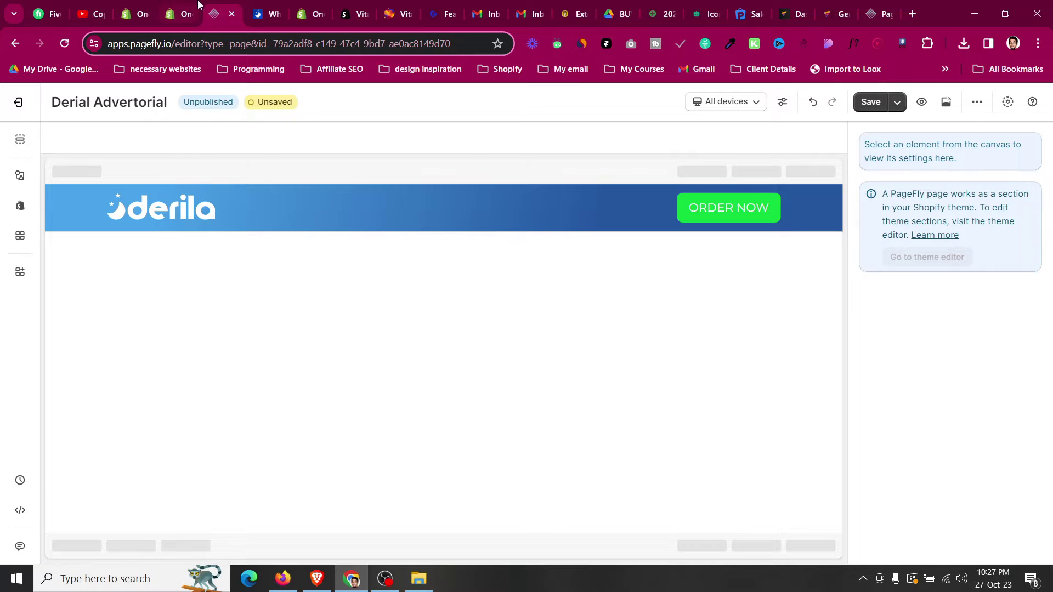
left_click(279, 5)
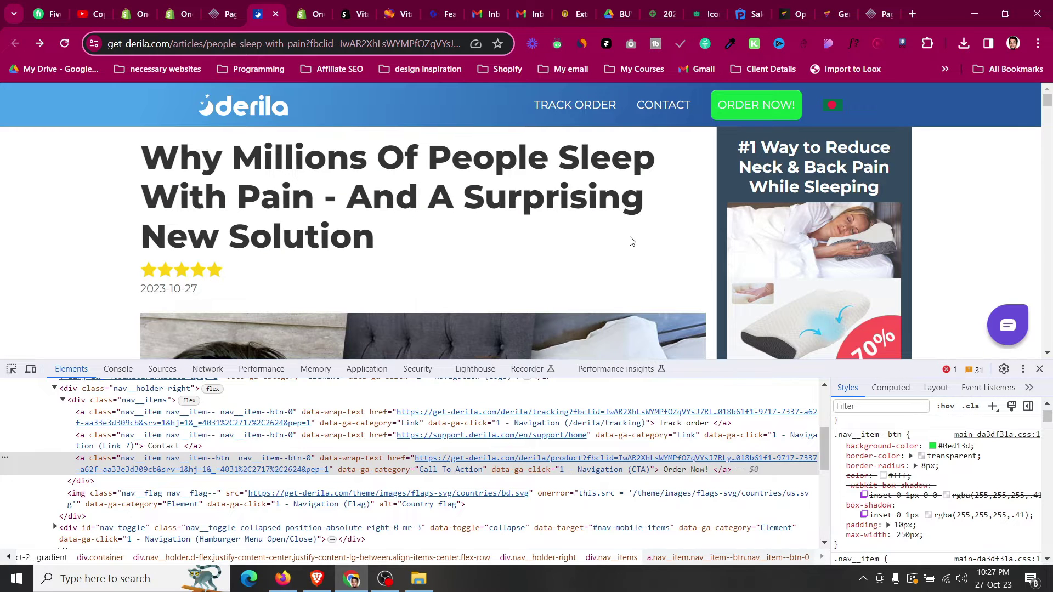
- Review the article's two-column layout, then add a two-column row below the PageFly header and widen its first column to about two thirds
scroll(629, 241, "down", 3)
scroll(118, 301, "up", 3)
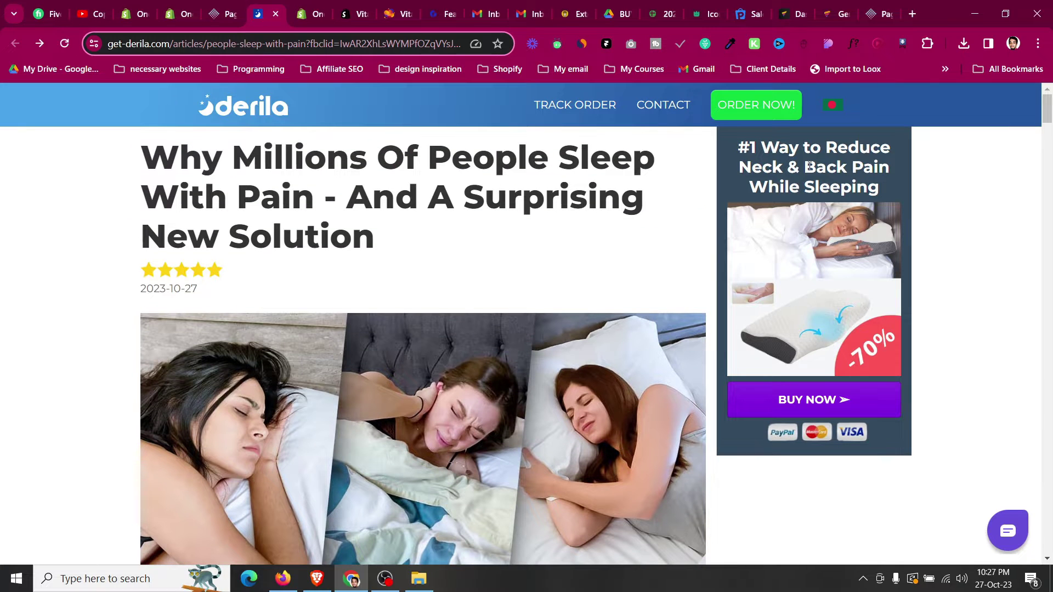
scroll(810, 166, "down", 6)
scroll(423, 207, "up", 6)
left_click(218, 7)
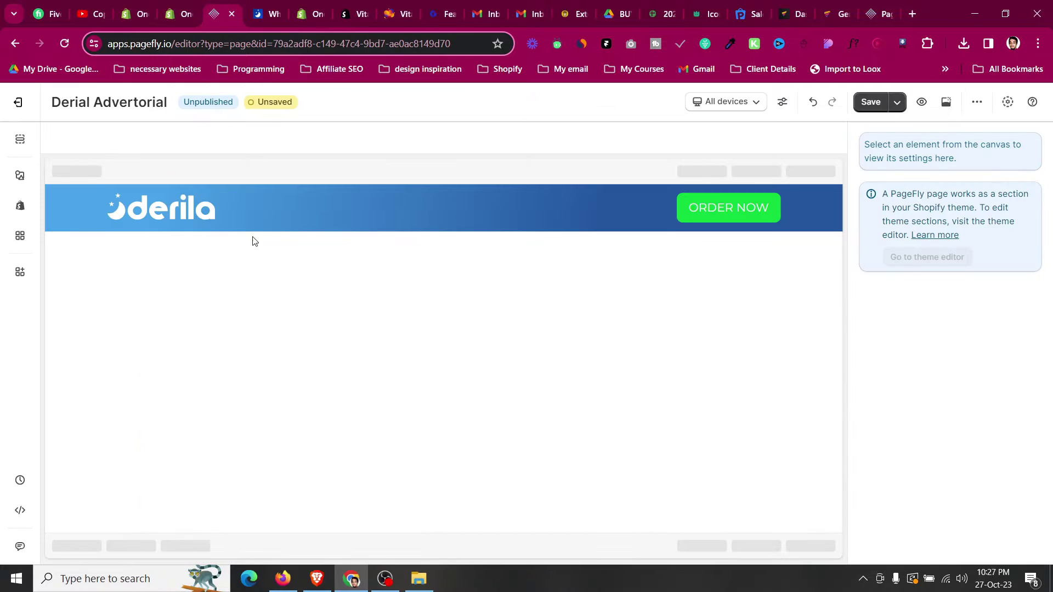
left_click(30, 179)
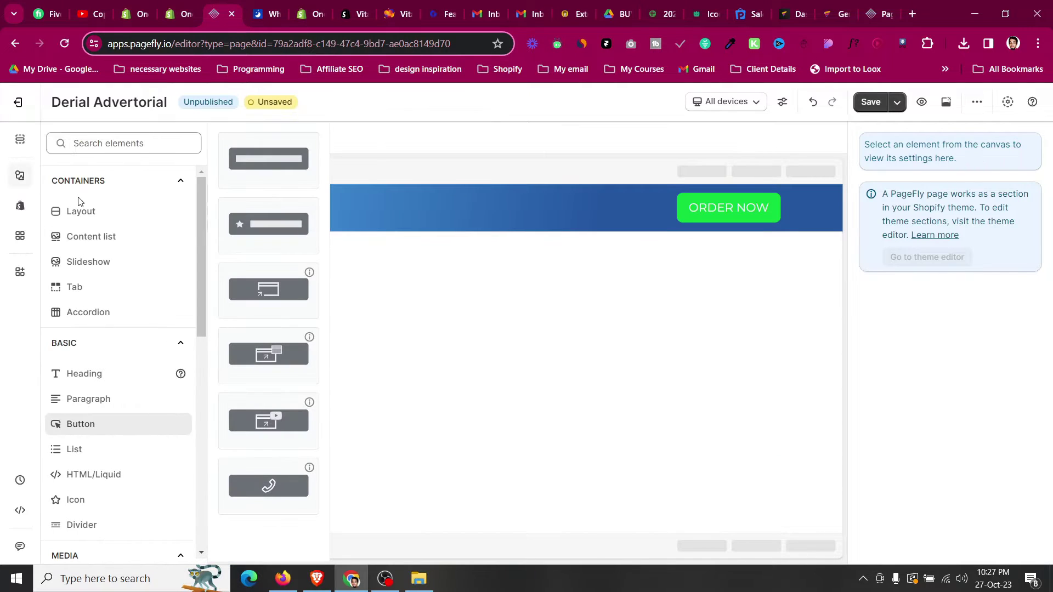
mouse_move(83, 211)
scroll(242, 350, "down", 2)
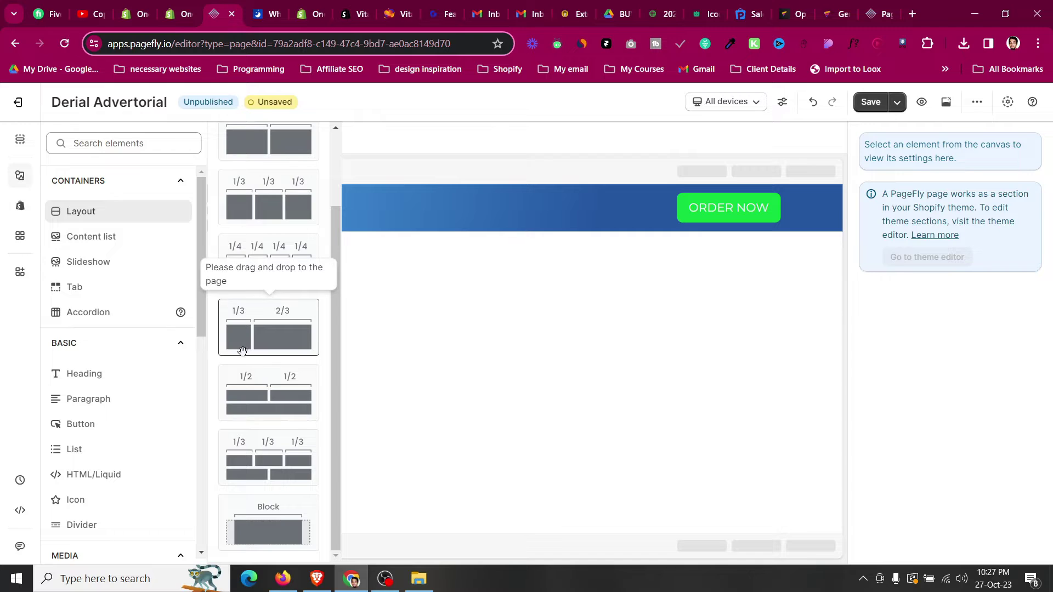
scroll(241, 349, "up", 3)
left_click_drag(271, 236, 459, 235)
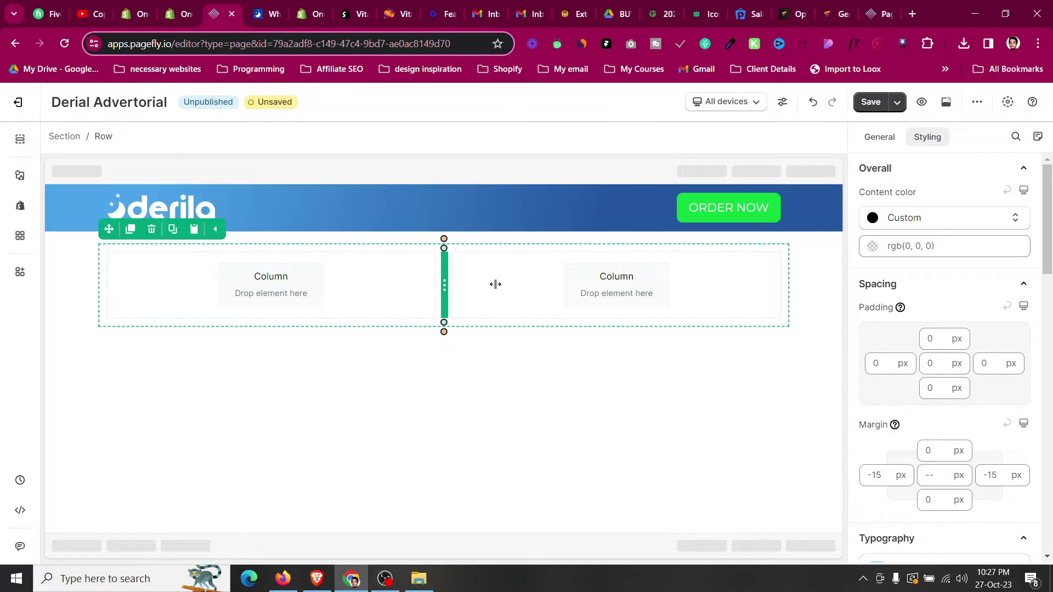
left_click_drag(496, 284, 460, 285)
left_click_drag(489, 284, 565, 281)
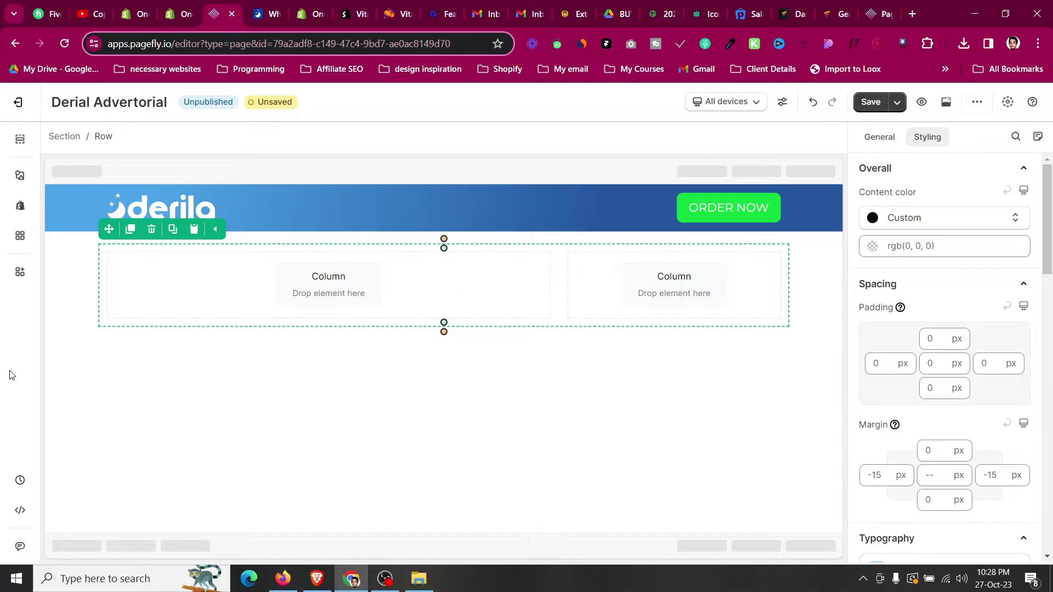
- Copy the article's headline "Why Millions Of People Sleep With Pain - And A Surprising New Solution" and inspect its font with WhatFont
left_click(277, 5)
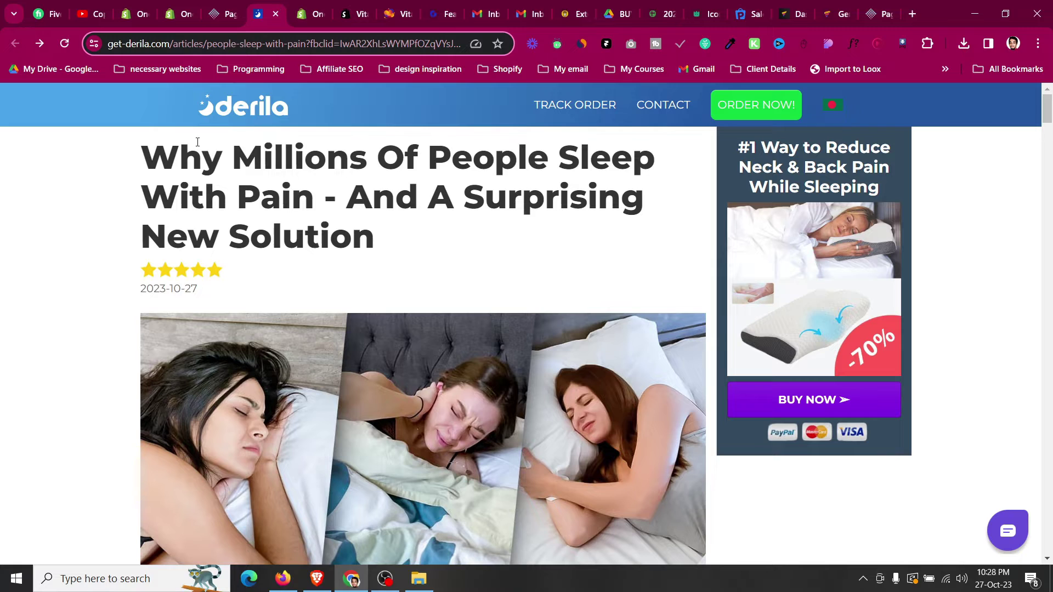
left_click_drag(154, 155, 381, 237)
right_click(346, 218)
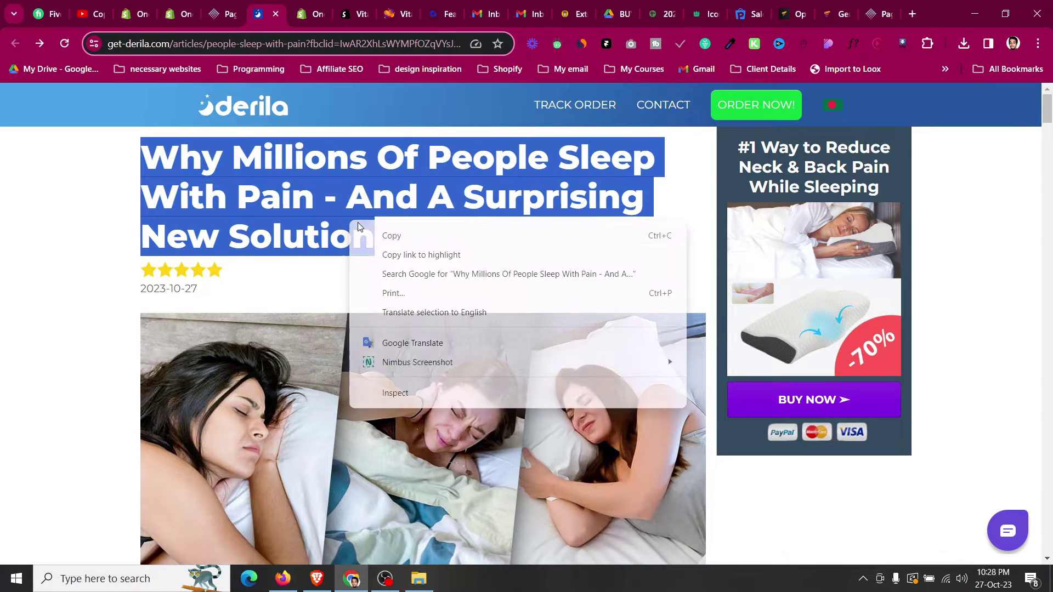
left_click(625, 236)
left_click(627, 238)
left_click(854, 43)
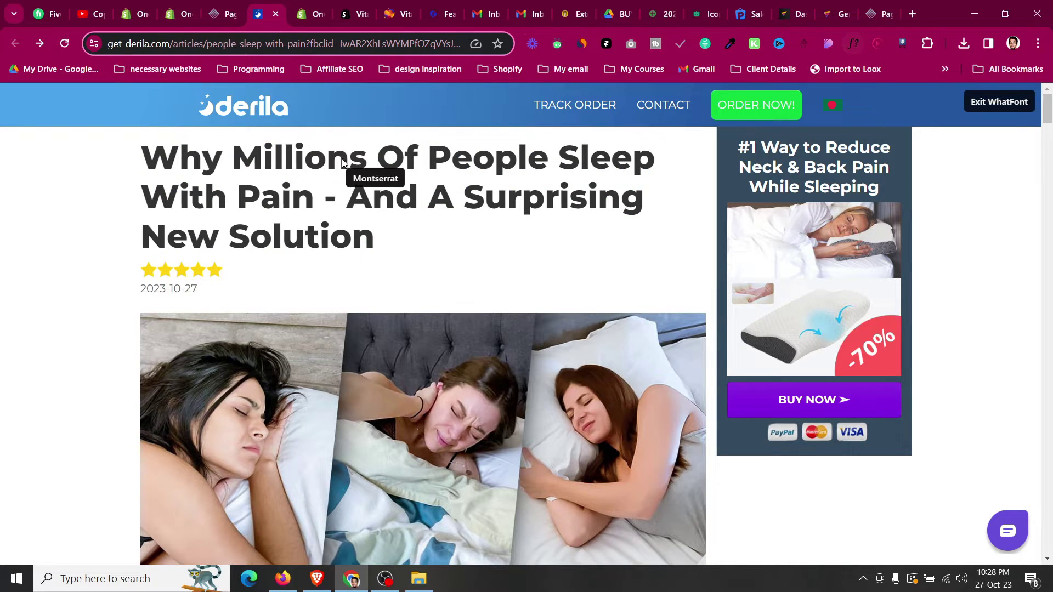
left_click(359, 163)
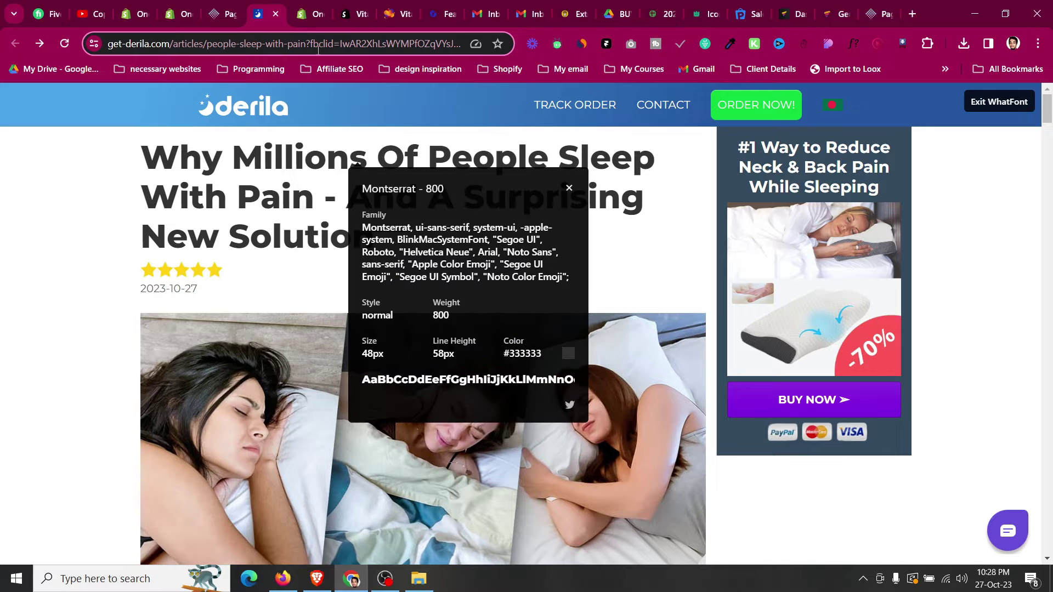
- Add a plain heading to the row's wider column in PageFly and set its HTML tag to H1
left_click(243, 5)
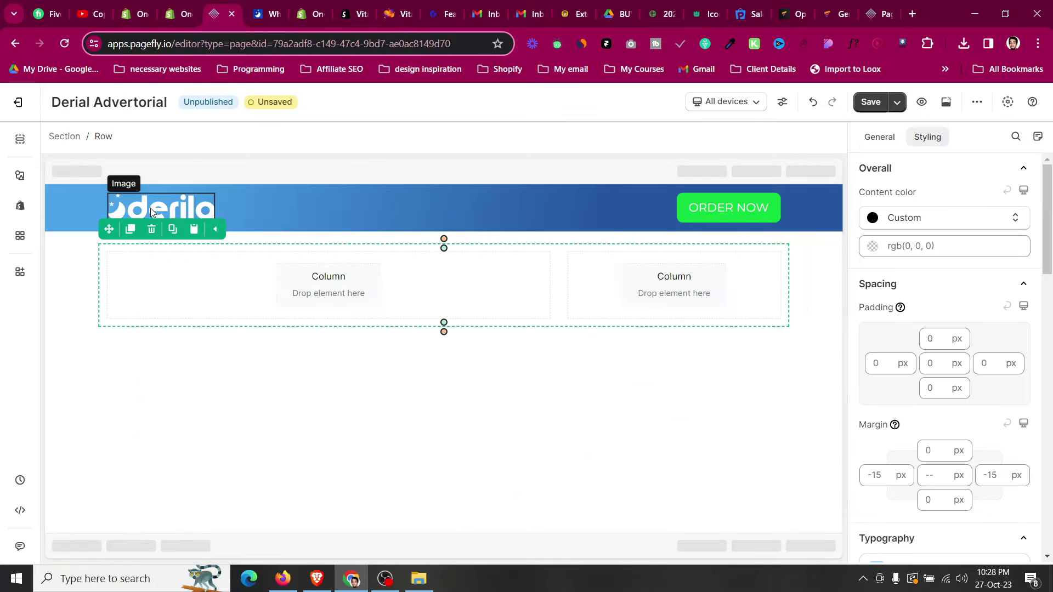
left_click(22, 183)
mouse_move(93, 375)
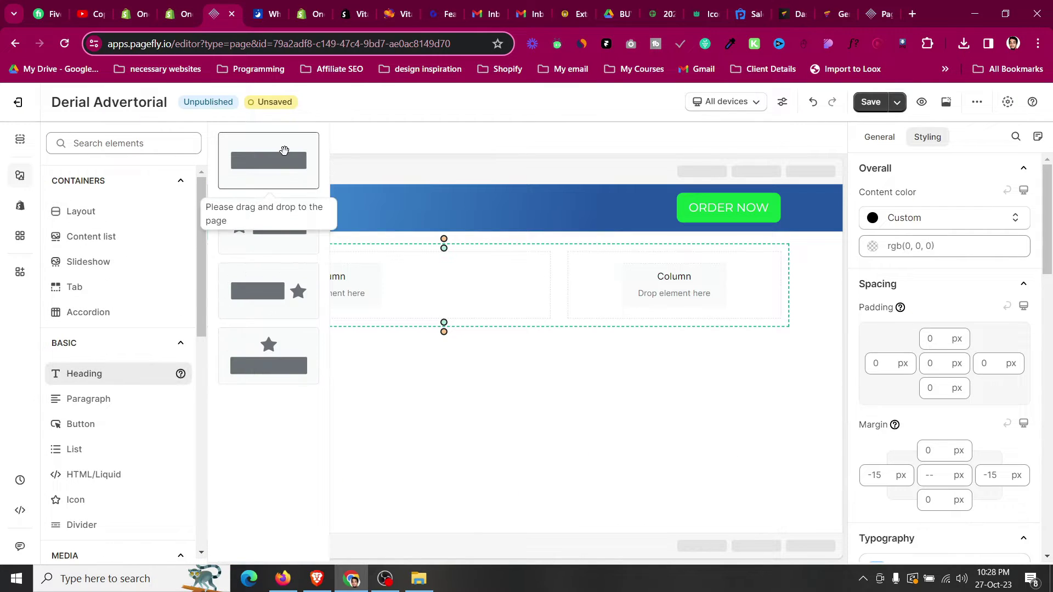
left_click_drag(282, 148, 328, 277)
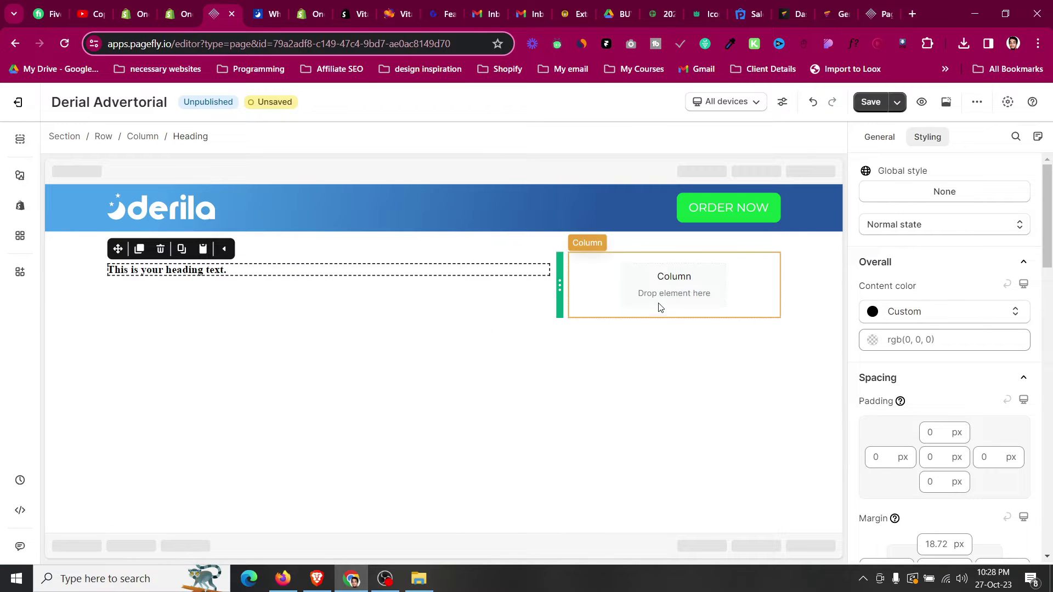
left_click(877, 137)
left_click(895, 448)
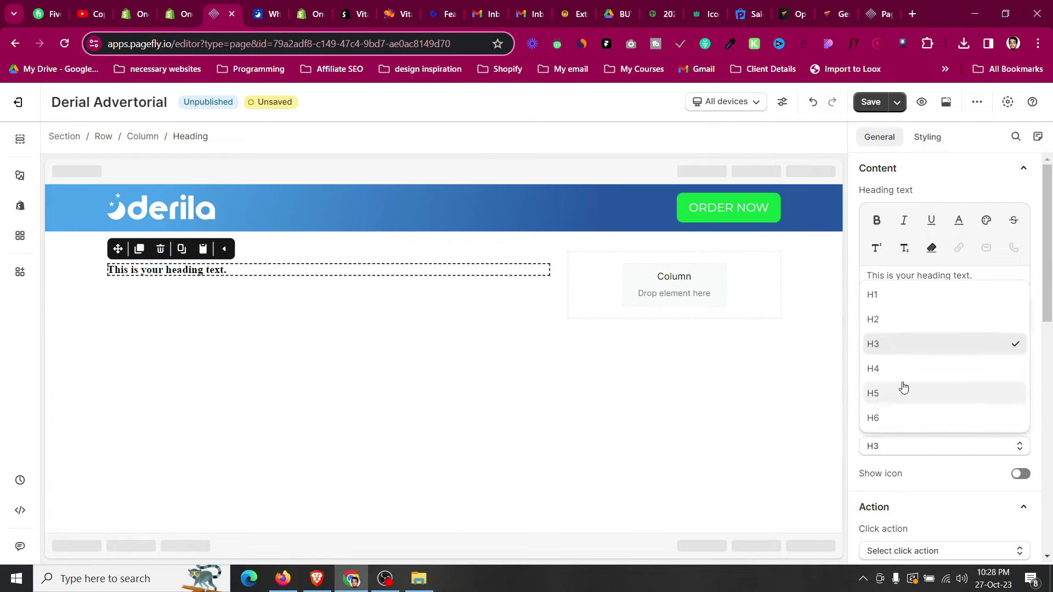
left_click(905, 298)
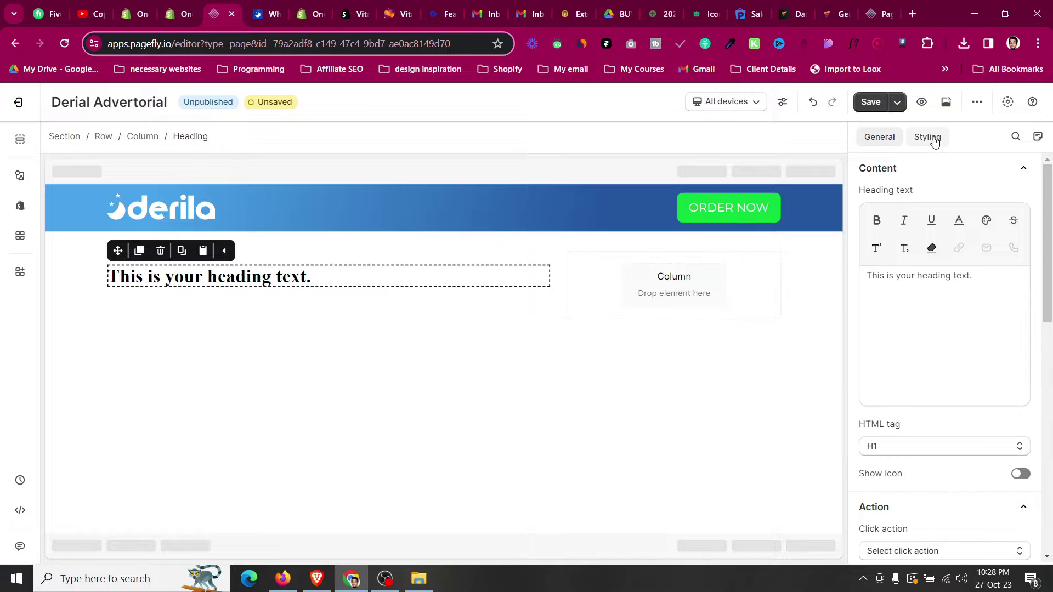
- Set the heading's margin to 0 px on all sides and its font family to Montserrat
left_click(928, 138)
left_click(936, 432)
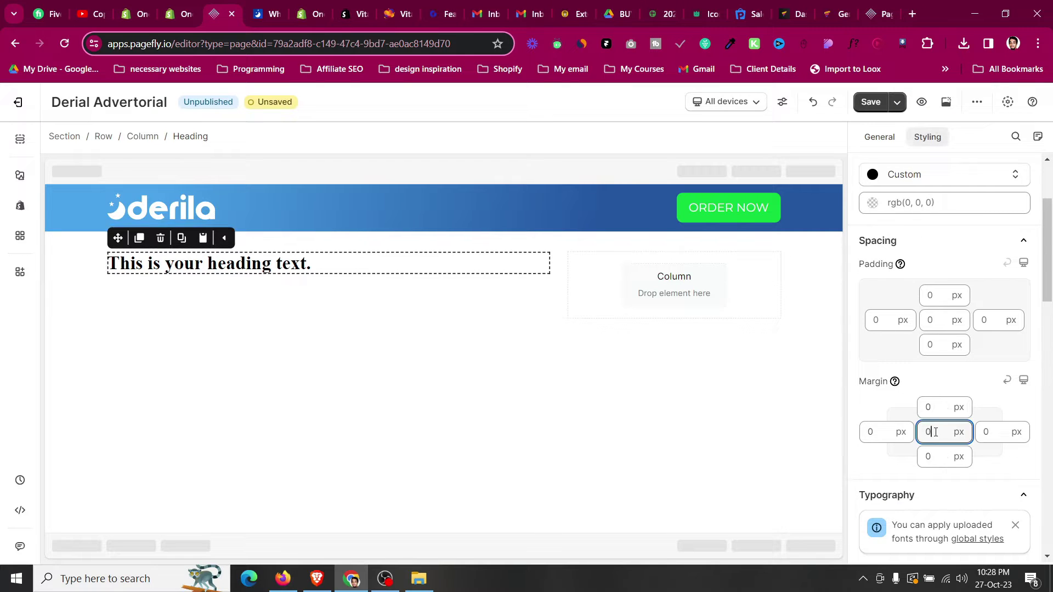
scroll(932, 417, "down", 6)
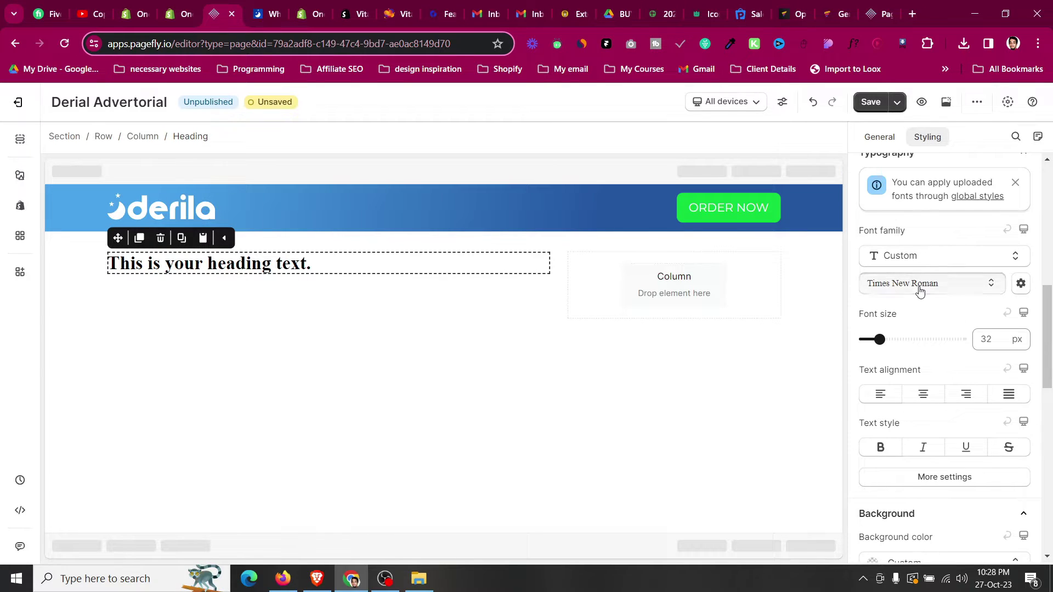
left_click(920, 287)
left_click(915, 380)
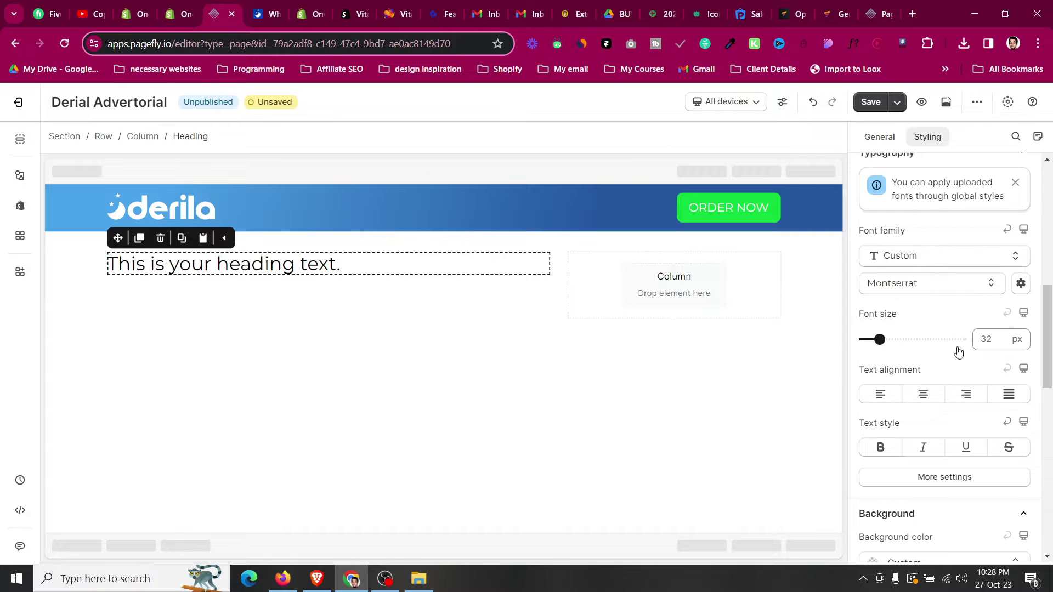
- Set the heading's font size to 48 px and its font weight to Bold
double_click(986, 339)
type("48")
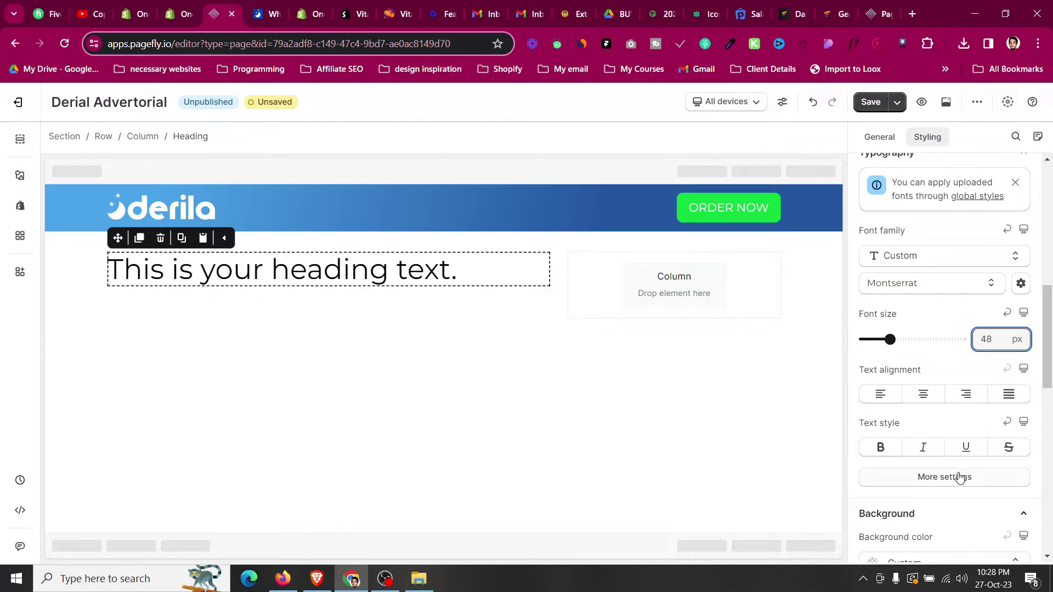
left_click(959, 477)
left_click(920, 281)
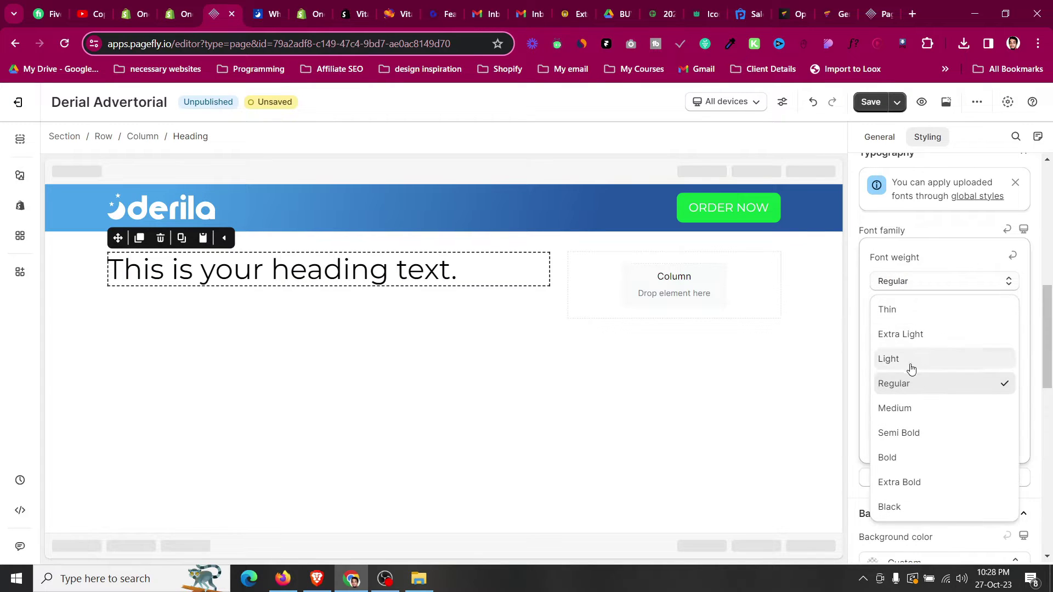
left_click(912, 455)
- Replace the placeholder heading text with the copied headline "Why Millions Of People Sleep With Pain - And A Surprising New Solution"
left_click(880, 138)
left_click(945, 296)
key("ctrl+a")
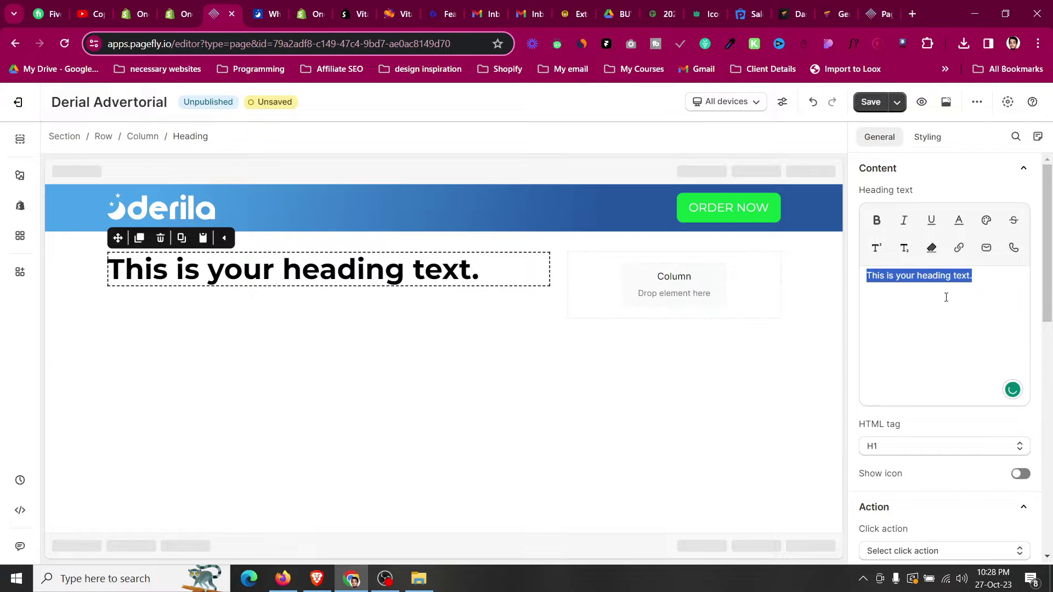
key("ctrl+v")
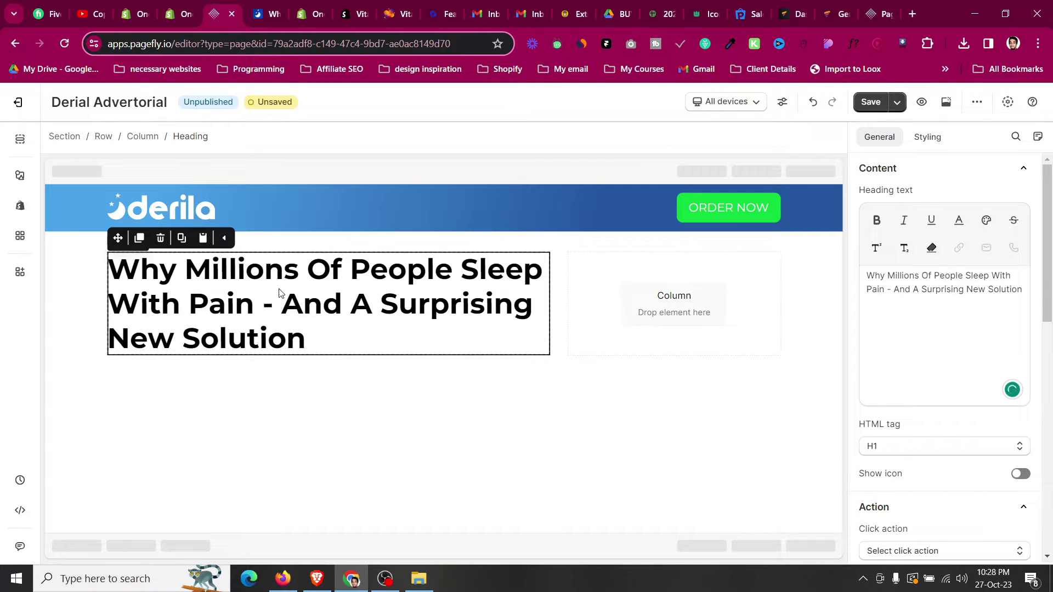
- Increase the headline's font size to 50 px
left_click(930, 138)
scroll(932, 221, "down", 3)
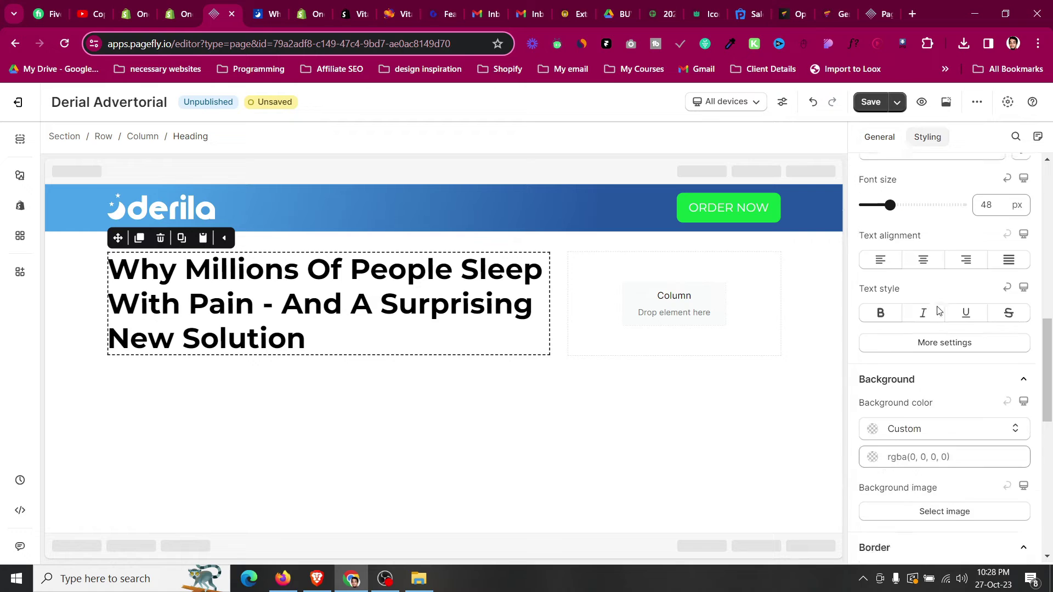
scroll(933, 221, "up", 3)
left_click(1000, 339)
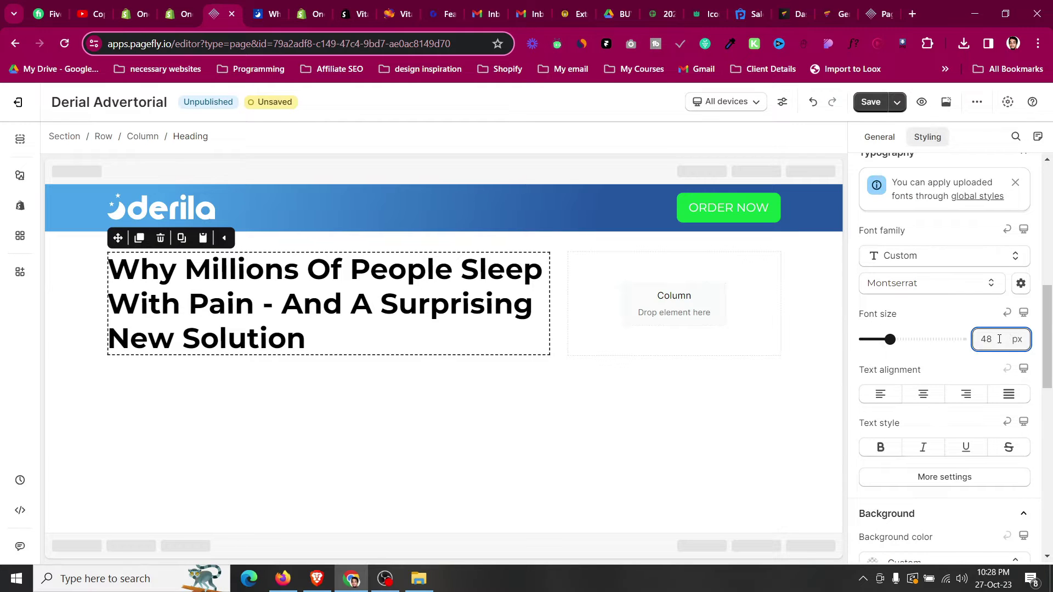
key("Up")
key("Up")
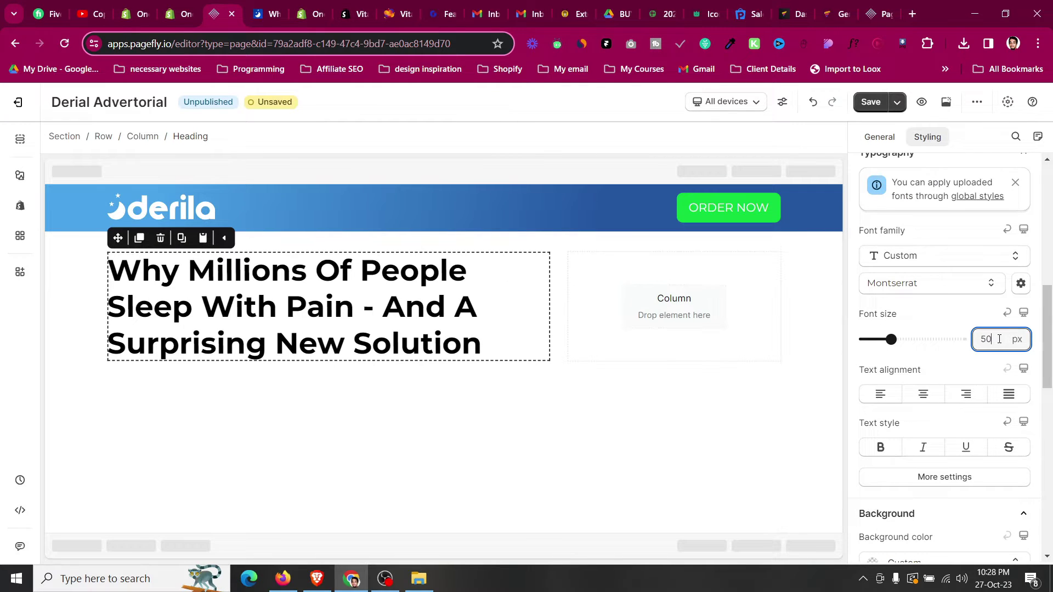
left_click(87, 248)
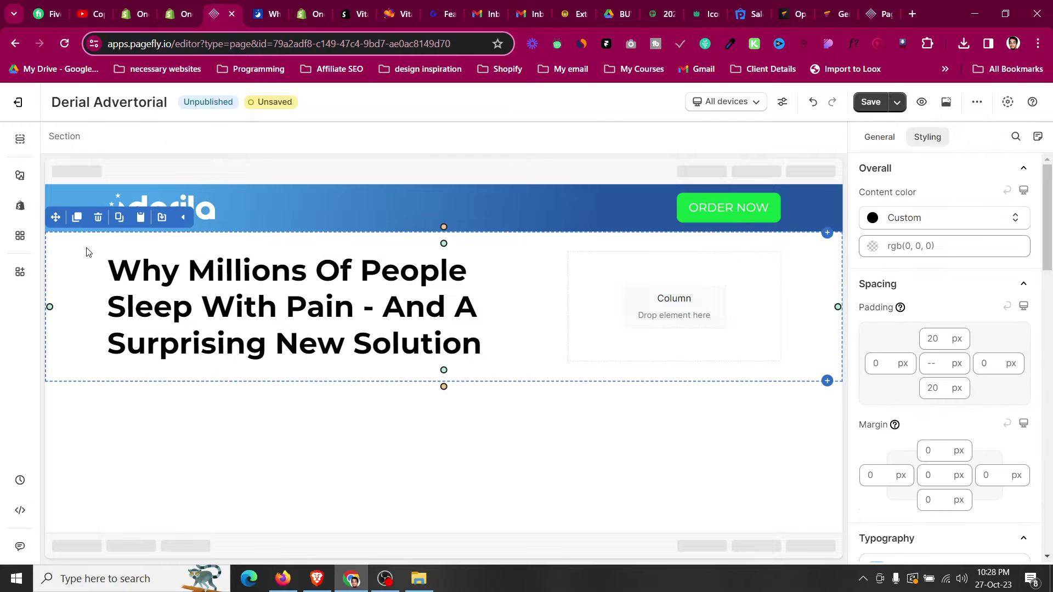
- Compare the headline with the one in the article and set its line height to 55 px
left_click(269, 5)
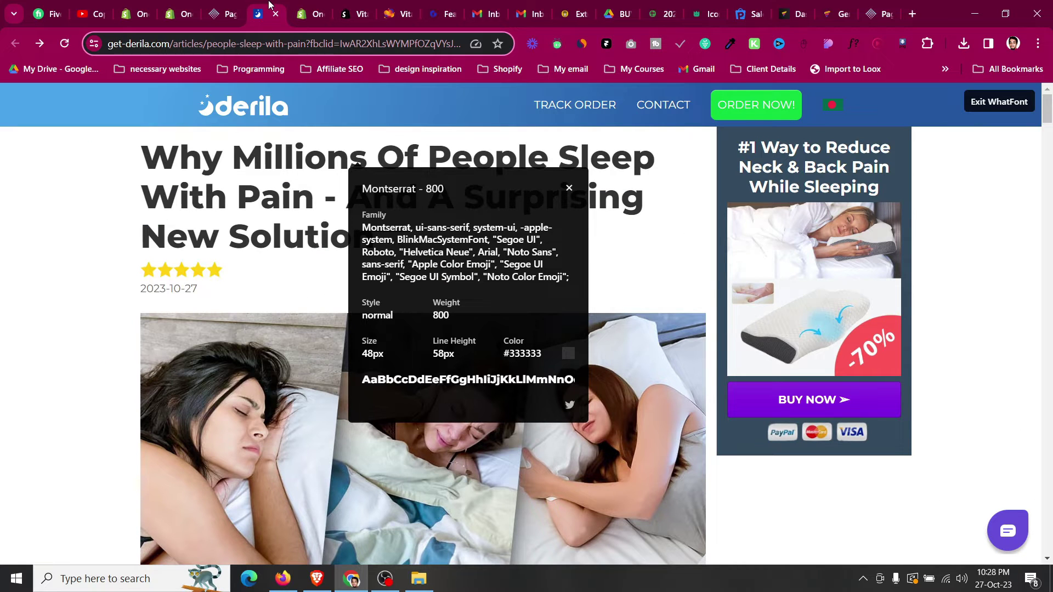
left_click(1009, 102)
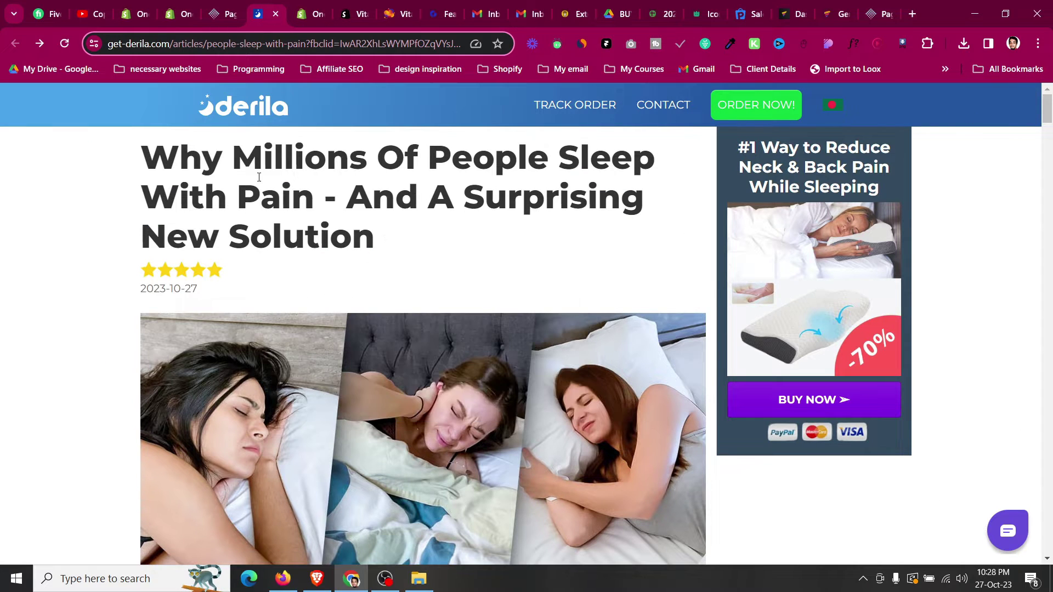
left_click(234, 5)
left_click(329, 307)
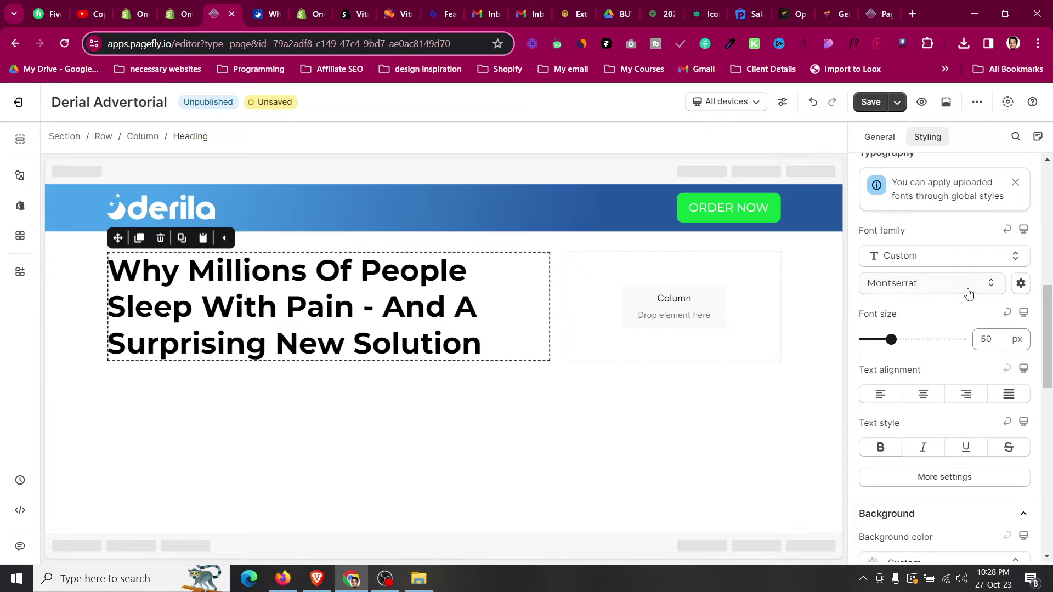
scroll(1019, 388, "down", 3)
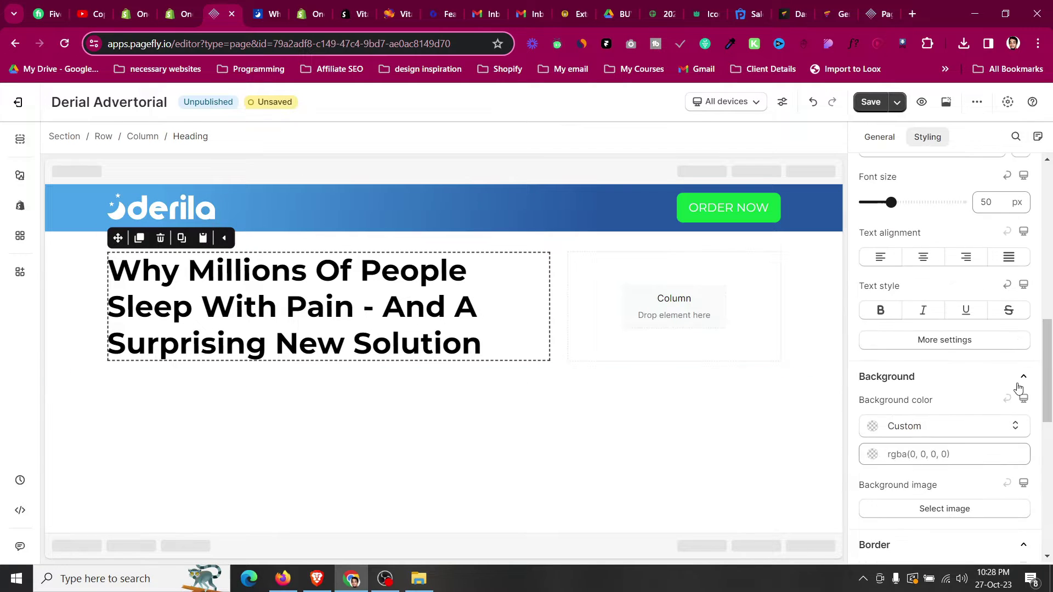
left_click(976, 341)
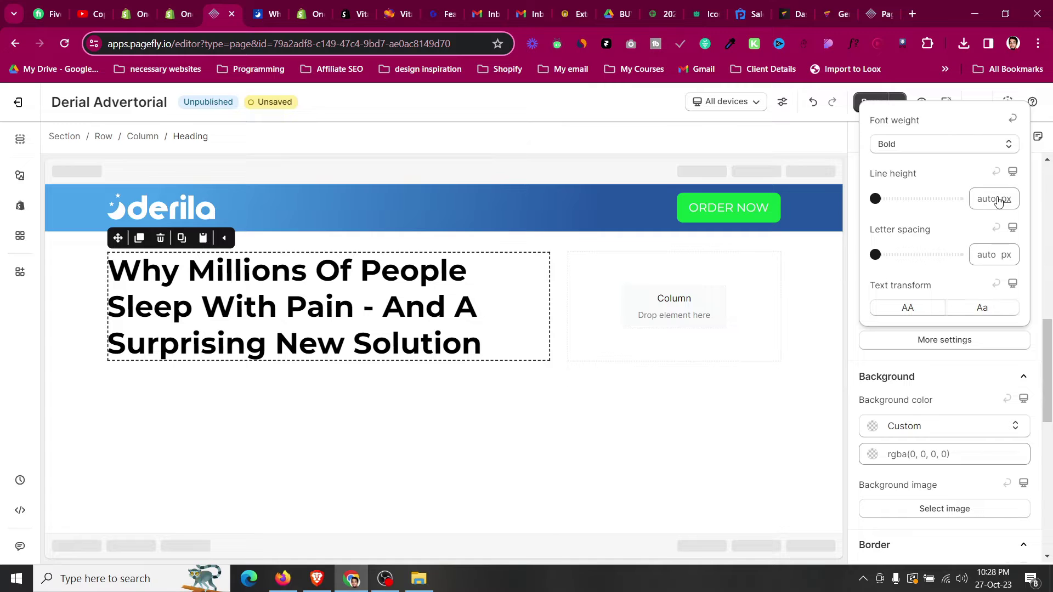
left_click(993, 199)
type("55")
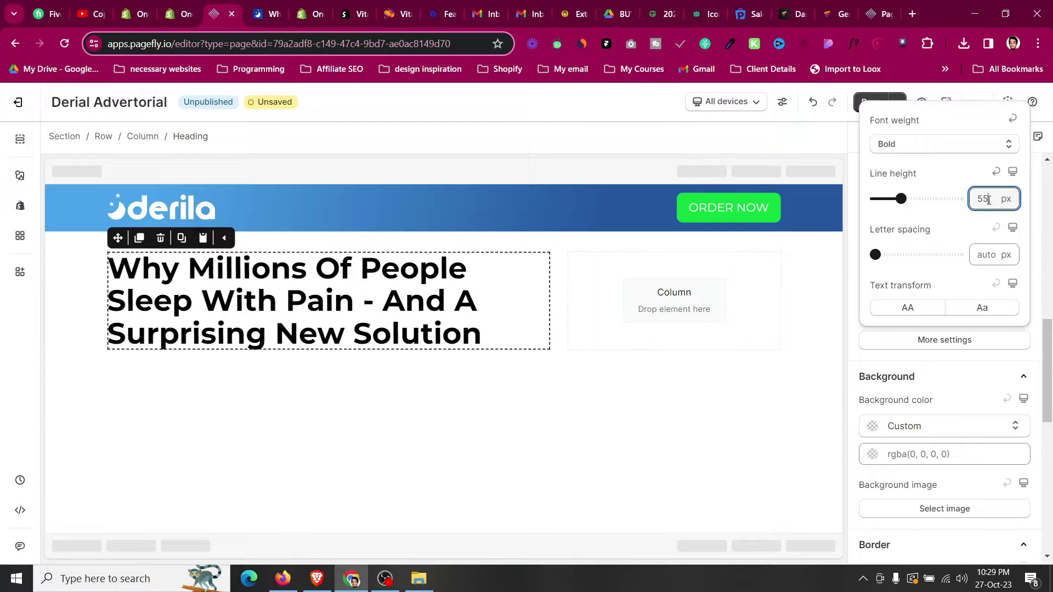
key("Down")
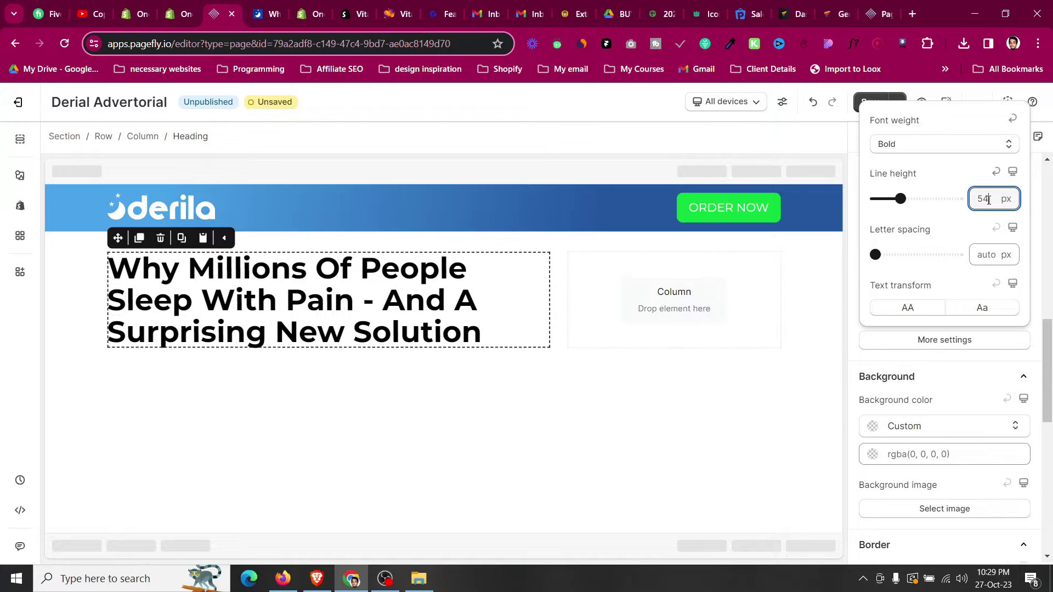
key("Up")
left_click(90, 259)
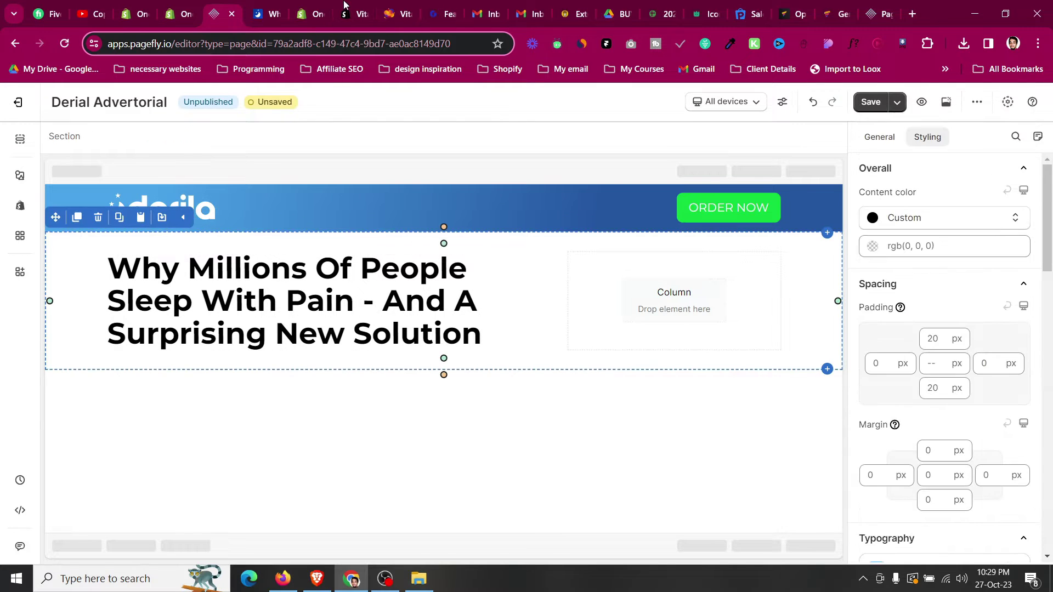
left_click(257, 15)
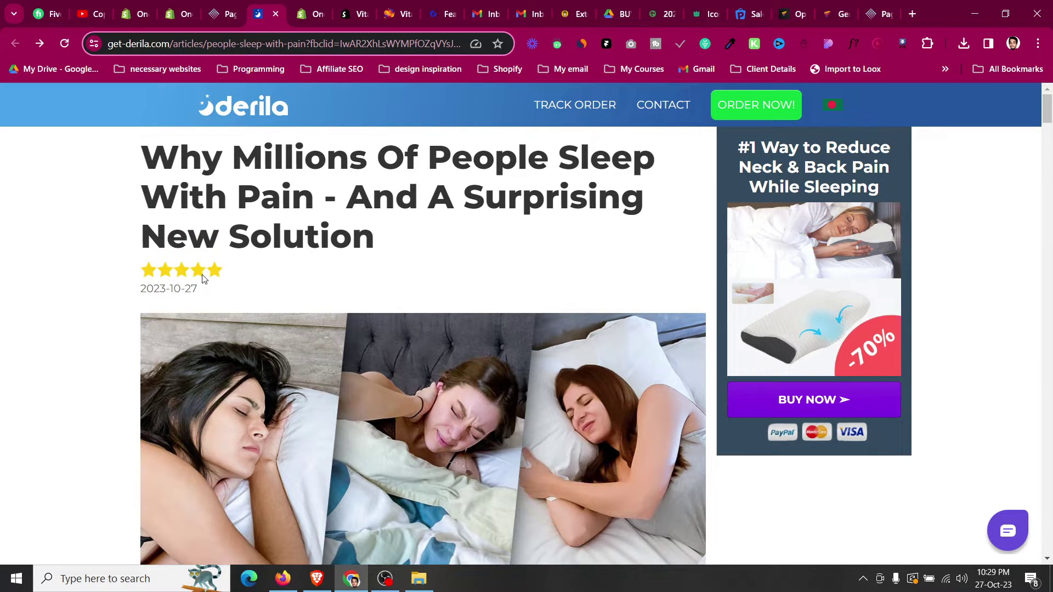
- Copy the publication date shown beneath the star rating in the article
triple_click(157, 283)
right_click(156, 290)
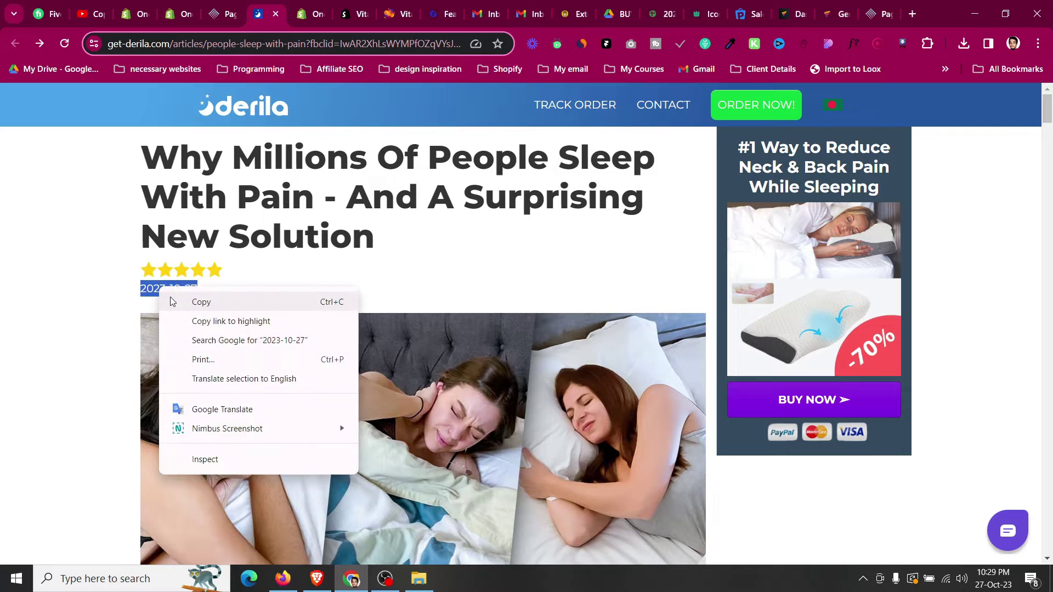
left_click(170, 298)
left_click(299, 301)
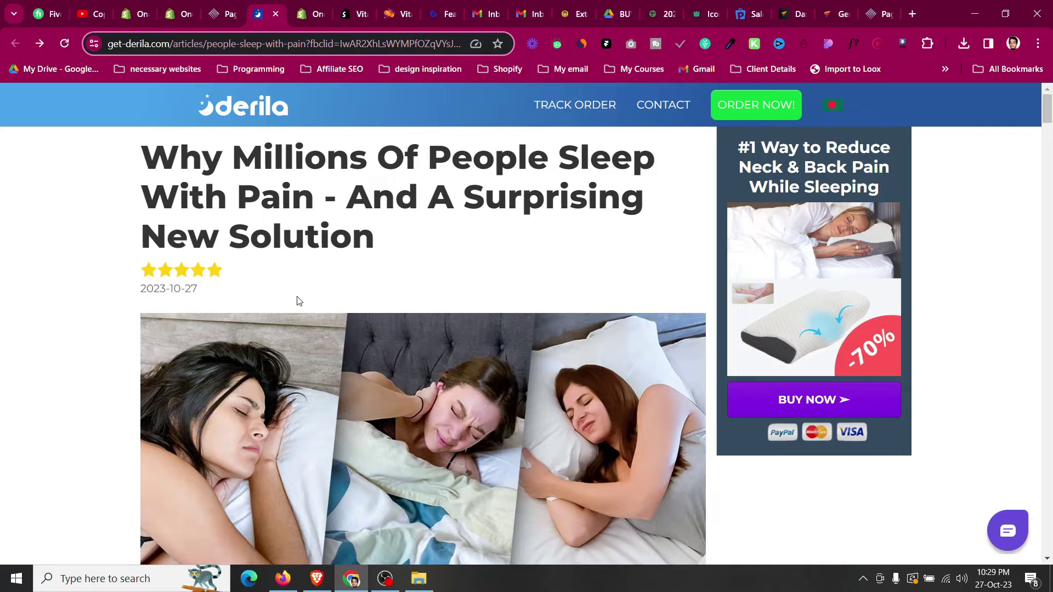
- Return to the page editor and add a star icon element directly beneath the headline
left_click(223, 7)
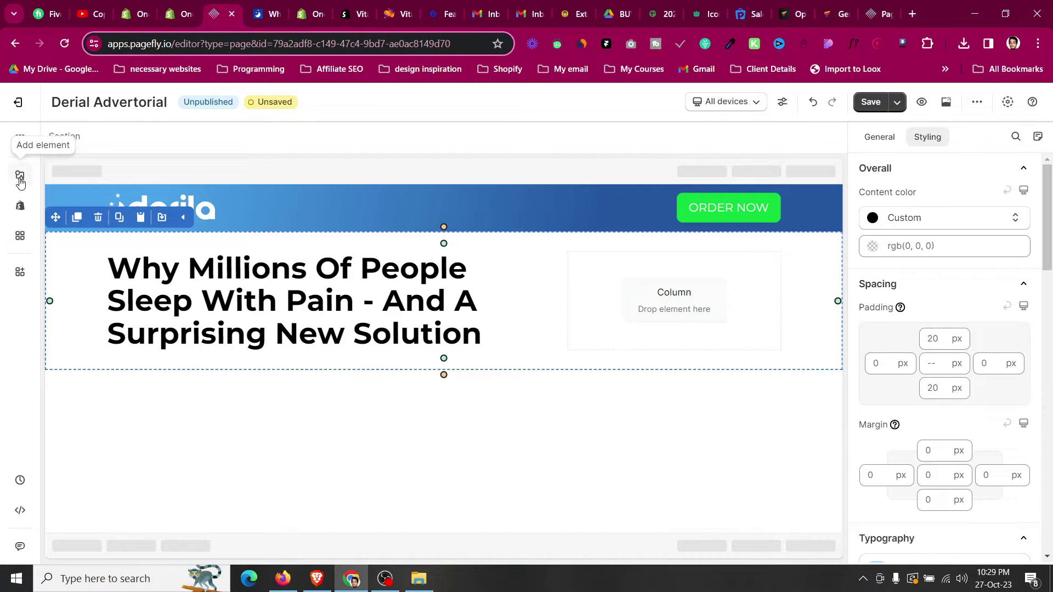
left_click(19, 175)
scroll(110, 424, "down", 3)
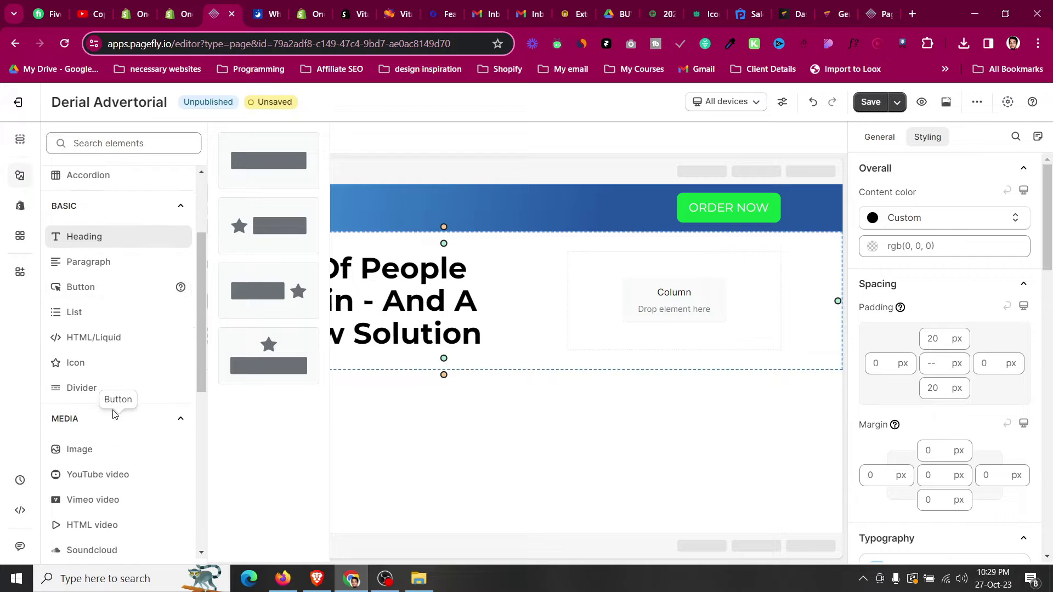
mouse_move(82, 363)
left_click_drag(291, 180, 117, 357)
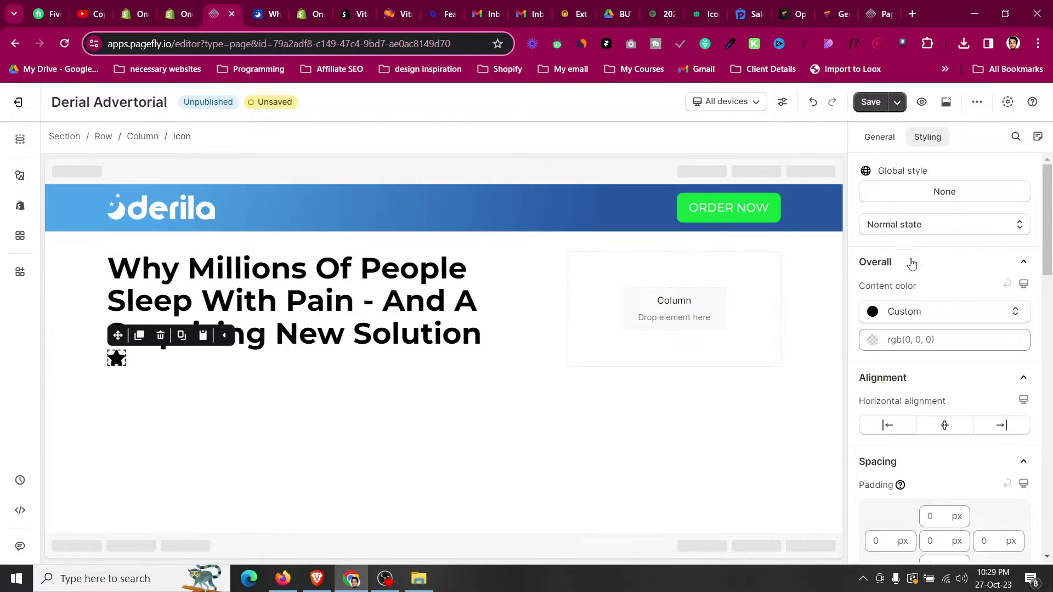
- Set the star icon's content color to the orange swatch, rgb(245, 166, 35)
left_click(872, 342)
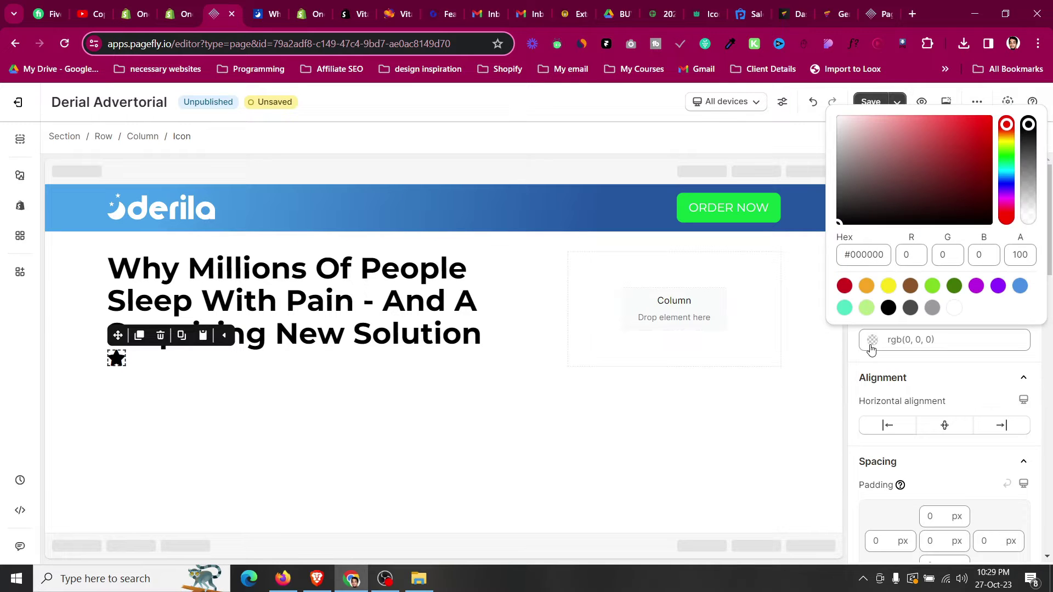
left_click(888, 286)
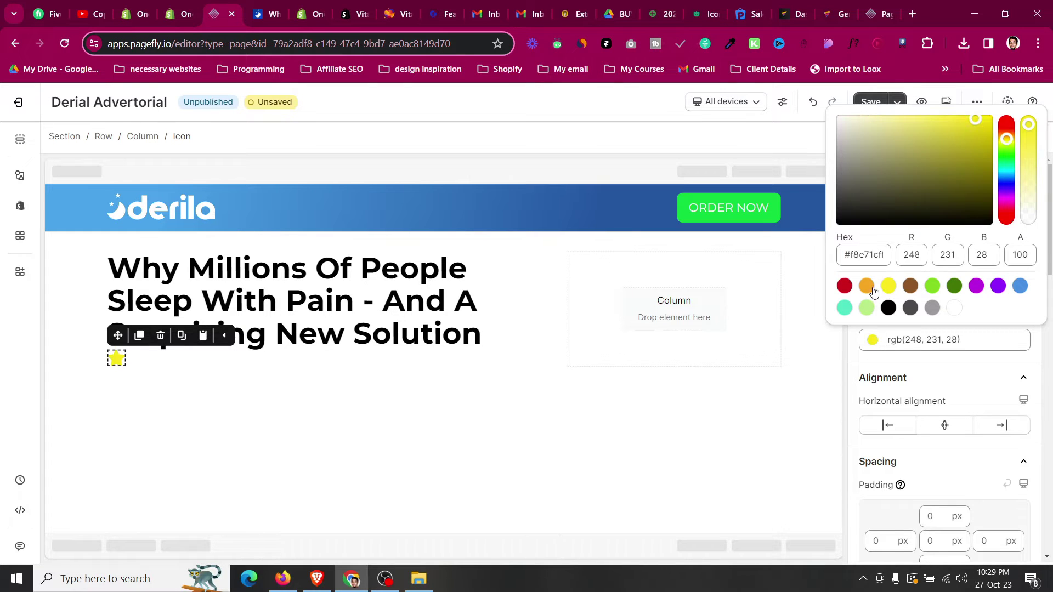
left_click(874, 290)
left_click(77, 295)
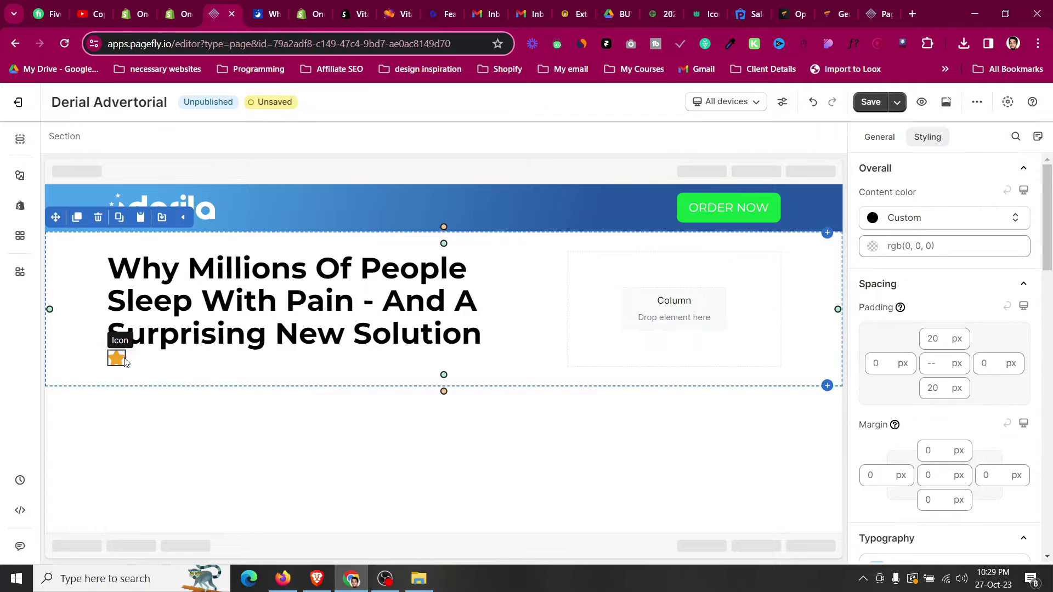
- Set the headline's bottom margin to 10 px to separate it from the star icon
left_click(125, 362)
left_click(135, 343)
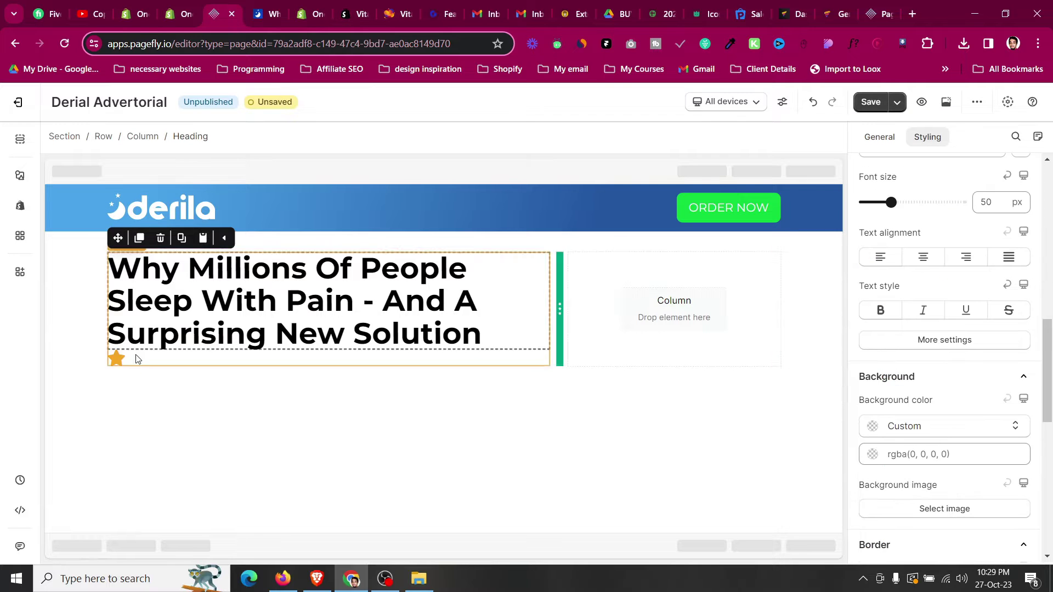
scroll(994, 315, "up", 3)
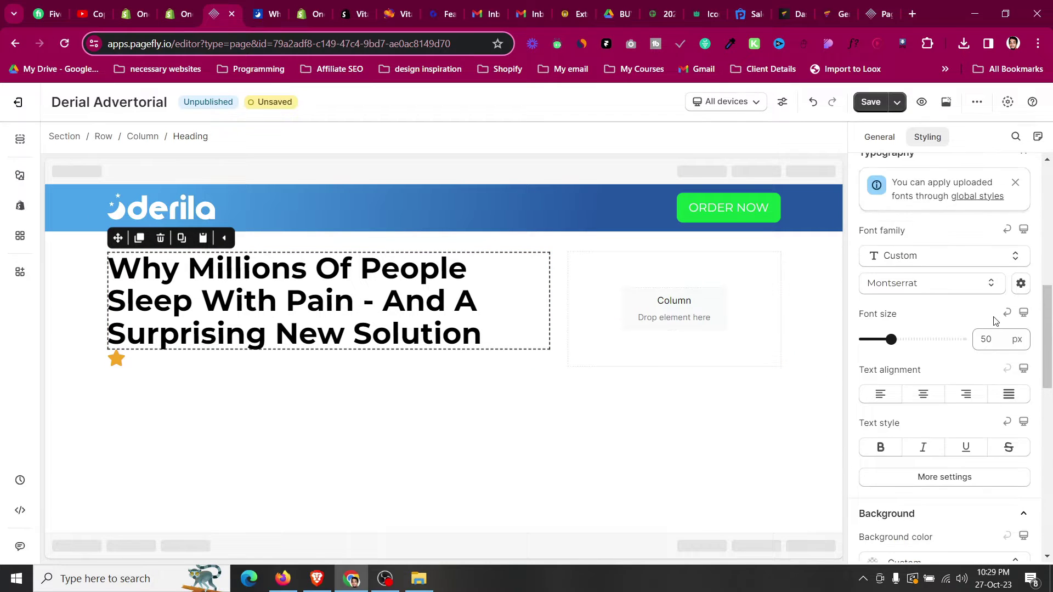
scroll(994, 321, "up", 4)
left_click(929, 324)
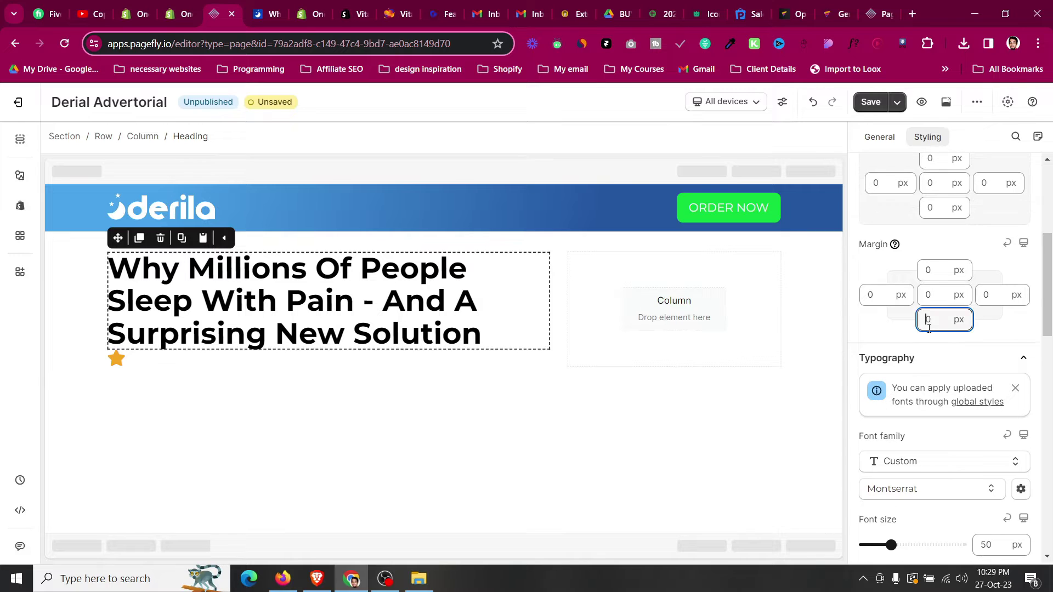
type("1")
key("BackSpace")
type("5")
key("BackSpace")
type("8")
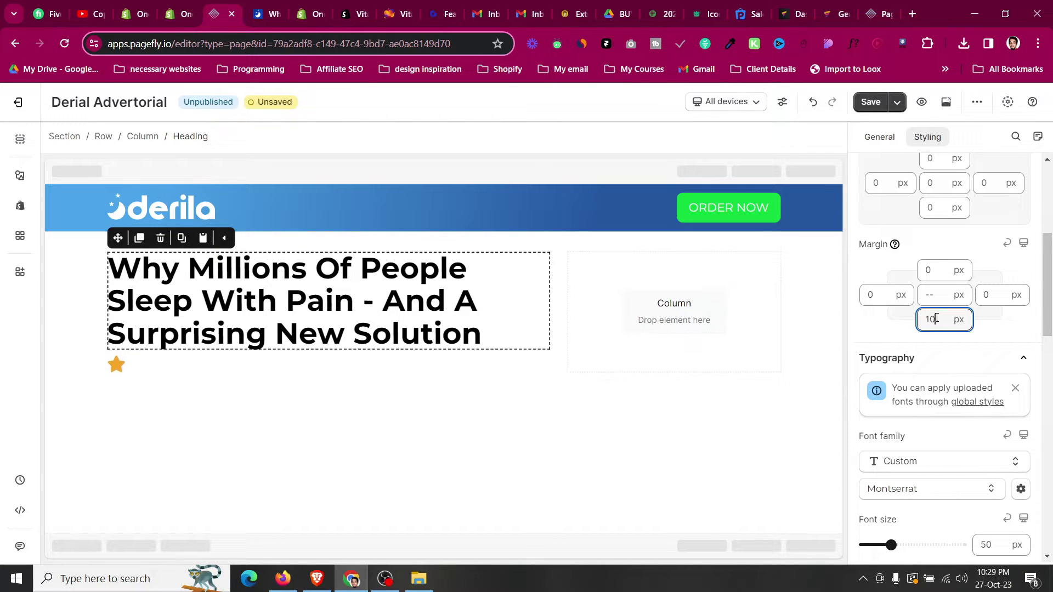
- Check the stars in the article and set the star icon's size to 25 px
left_click(117, 363)
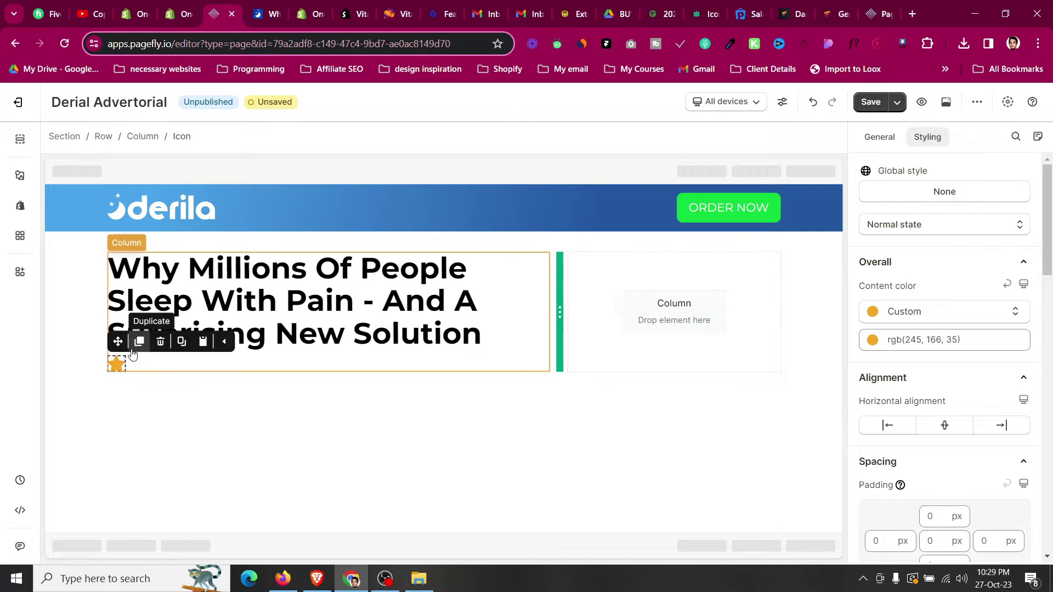
left_click(258, 5)
left_click(239, 5)
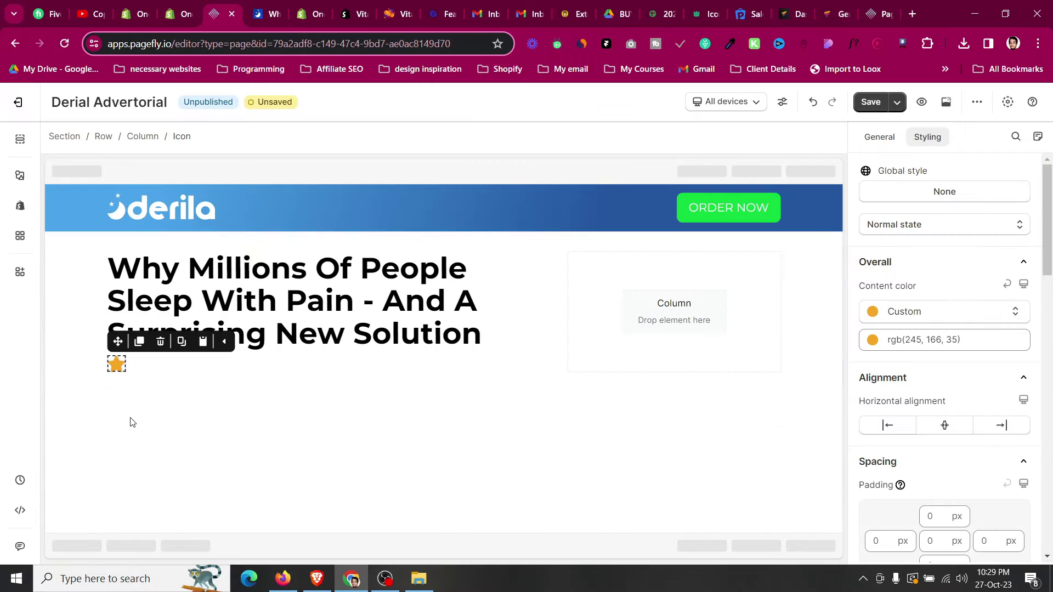
left_click(879, 136)
left_click(992, 293)
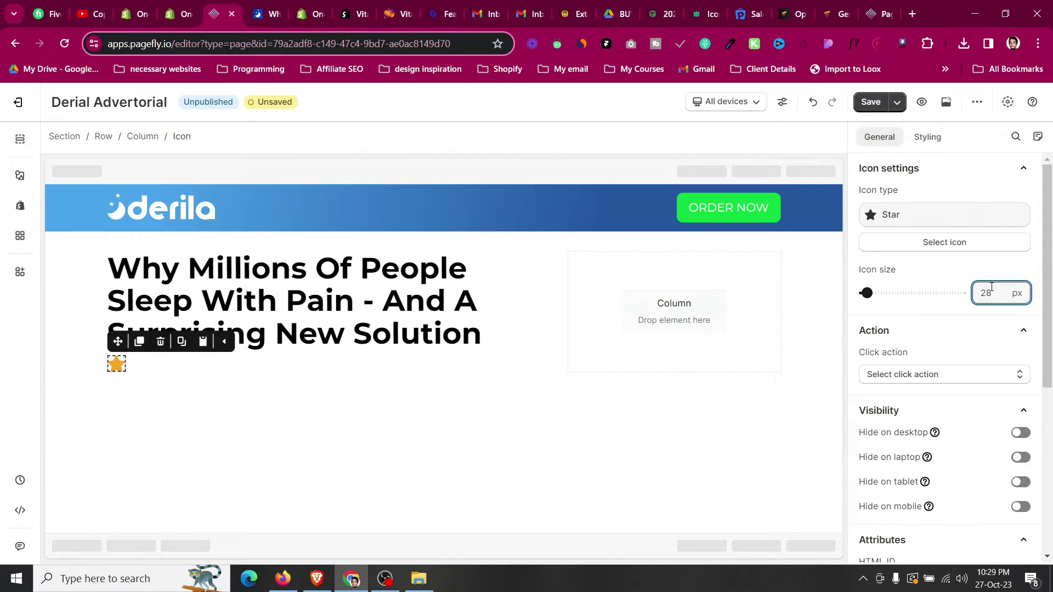
key("Down")
key("Down")
key("Down")
- Duplicate the star icon four times to form a row of five stars
left_click(119, 368)
left_click(138, 343)
left_click(139, 343)
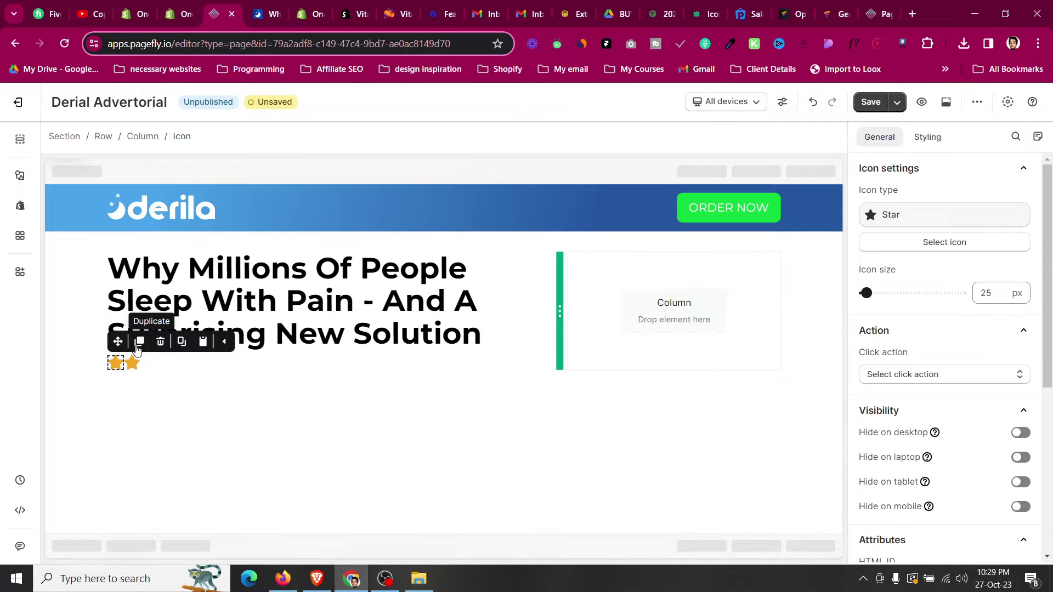
left_click(139, 343)
left_click(140, 343)
left_click(78, 357)
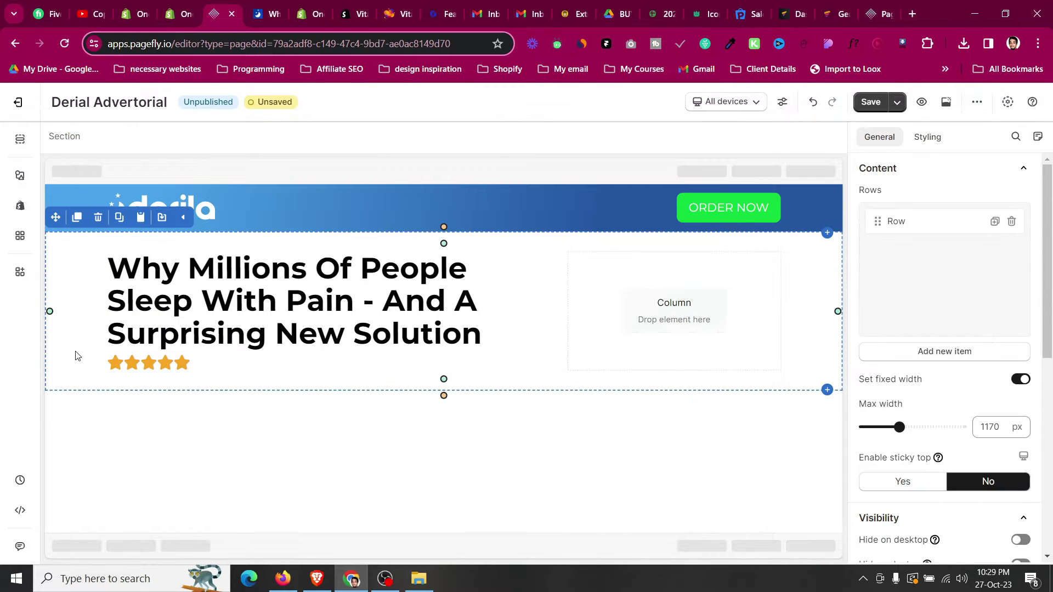
- Copy the date from the article and add a paragraph element beneath the row of stars
left_click(263, 3)
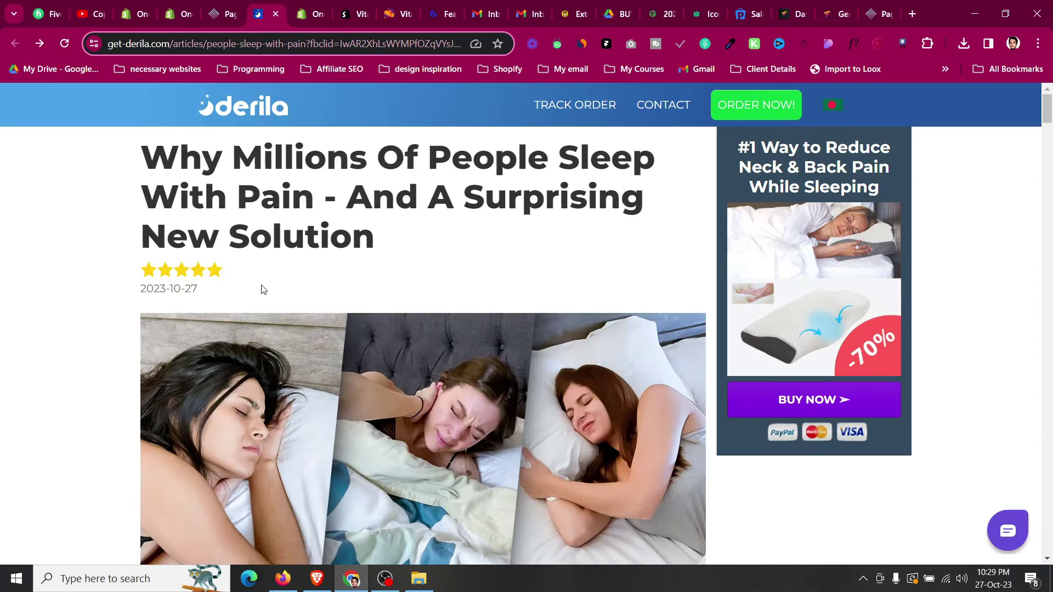
triple_click(183, 288)
key("ctrl+c")
left_click_drag(183, 288, 193, 258)
left_click(219, 4)
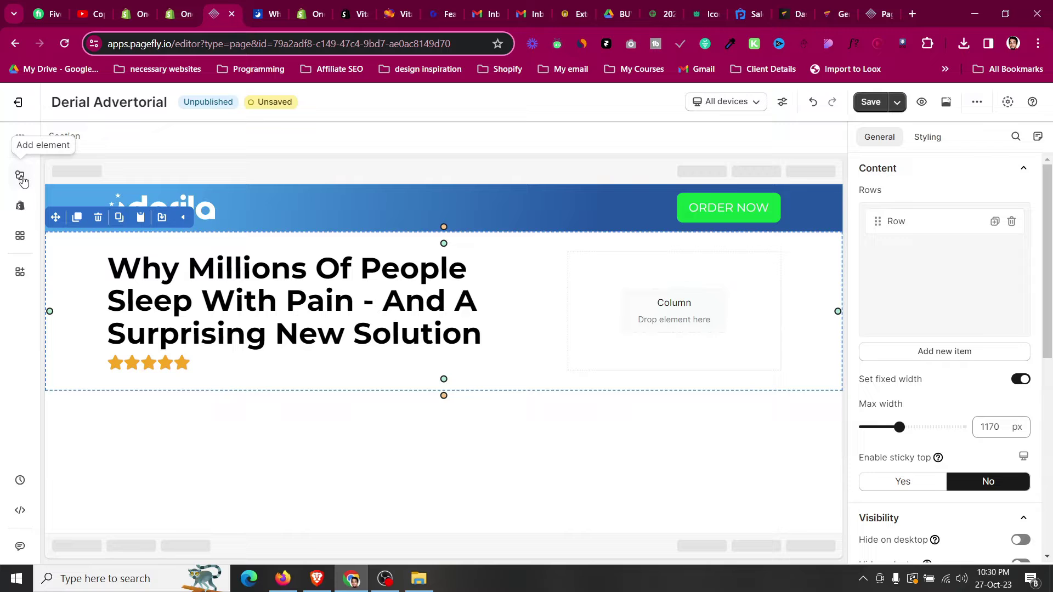
left_click(22, 179)
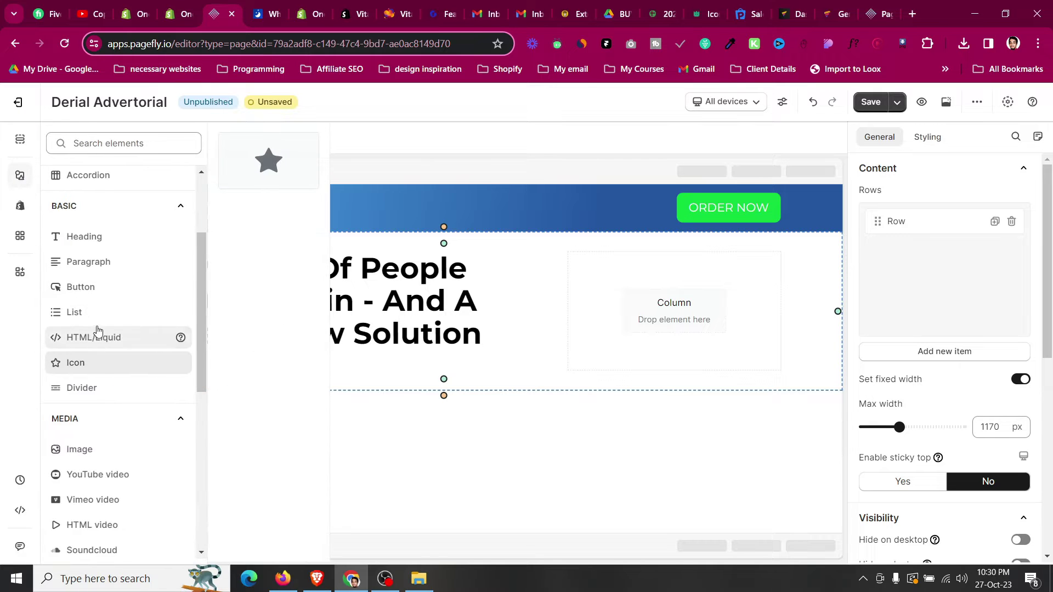
left_click_drag(102, 271, 186, 369)
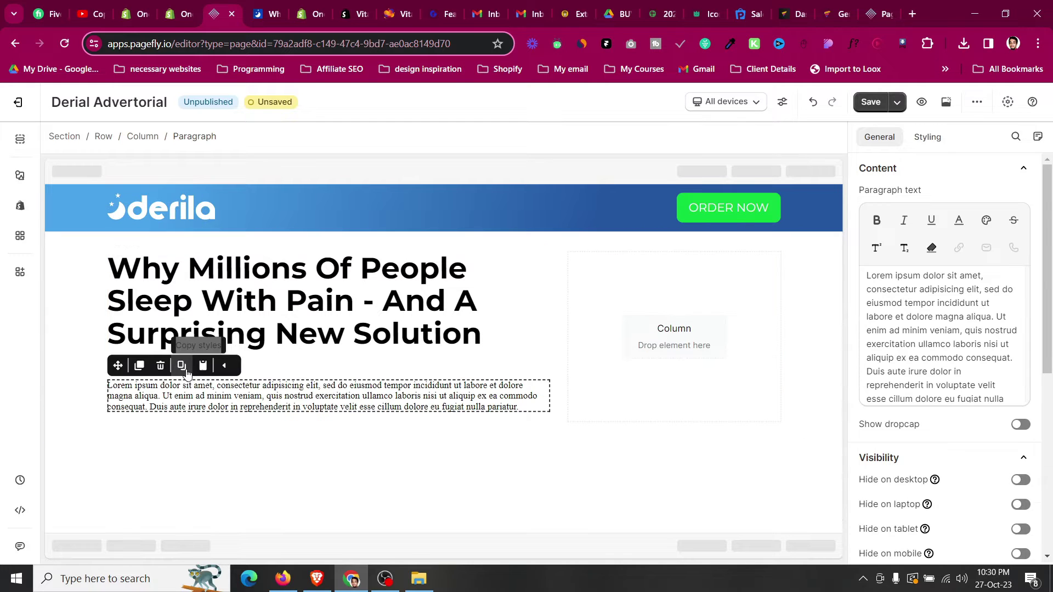
- Set the paragraph's margin to 0 px on all sides, except a top margin of 10 px
left_click(927, 137)
scroll(930, 376, "down", 2)
scroll(930, 377, "down", 1)
left_click(933, 387)
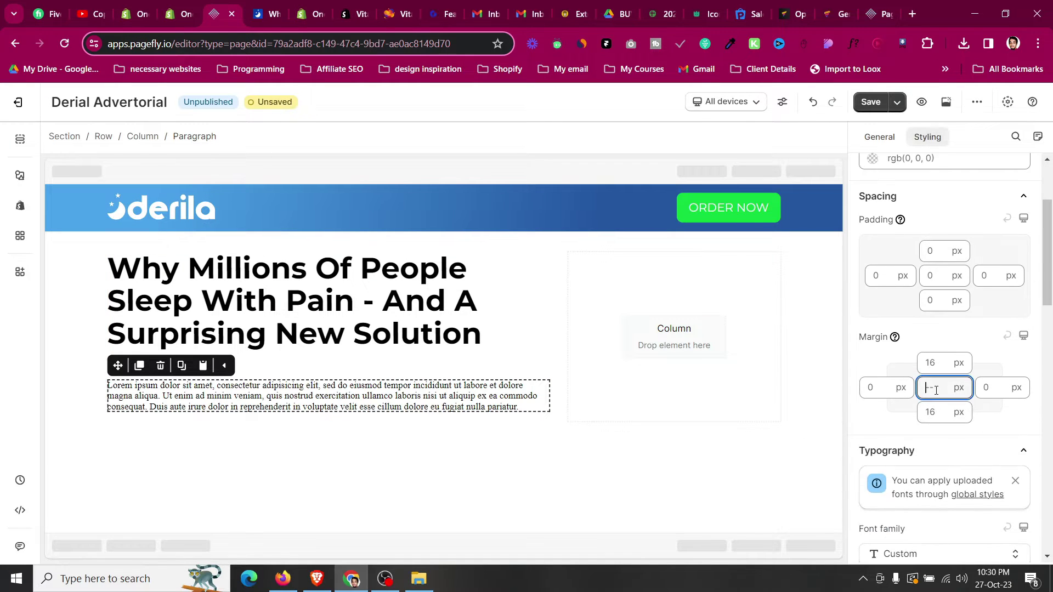
type("0")
left_click(926, 363)
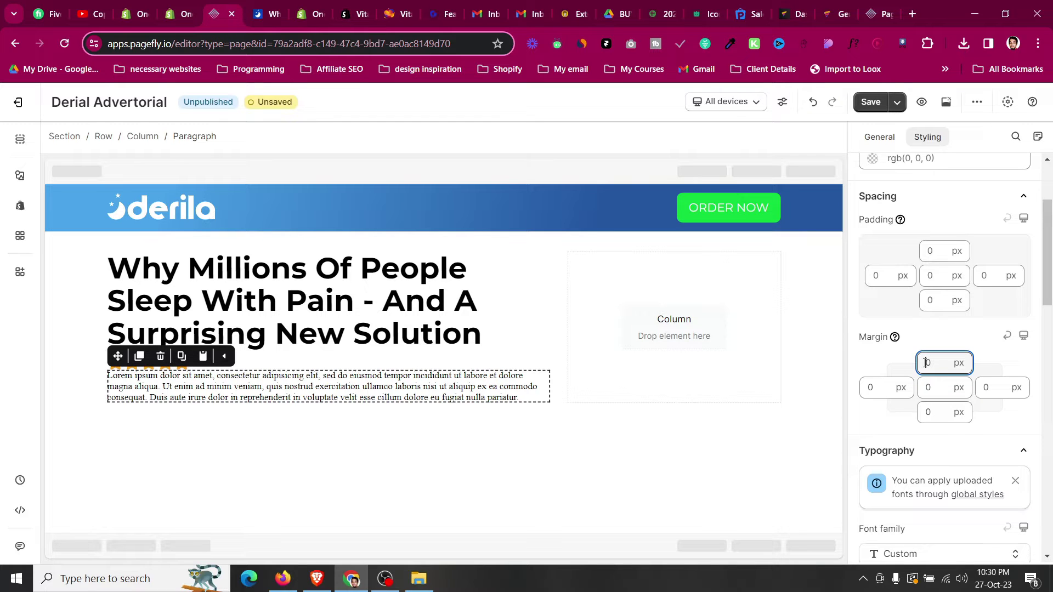
type("1")
- Replace the paragraph's placeholder text with the copied date 2023-10-27 and set its font family to Montserrat
left_click(879, 137)
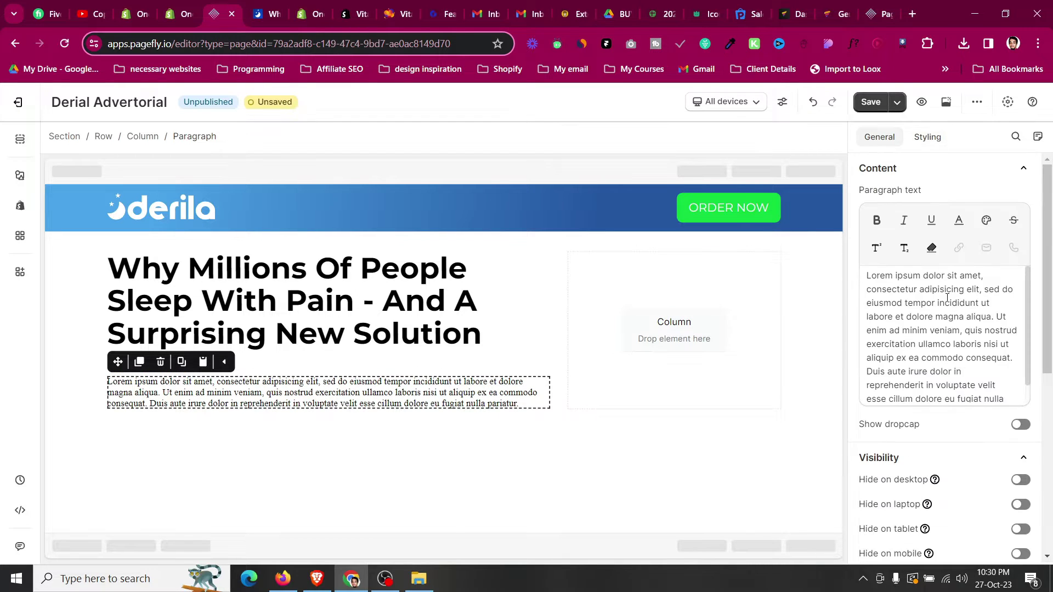
key("ctrl+a")
key("ctrl+v")
left_click(926, 137)
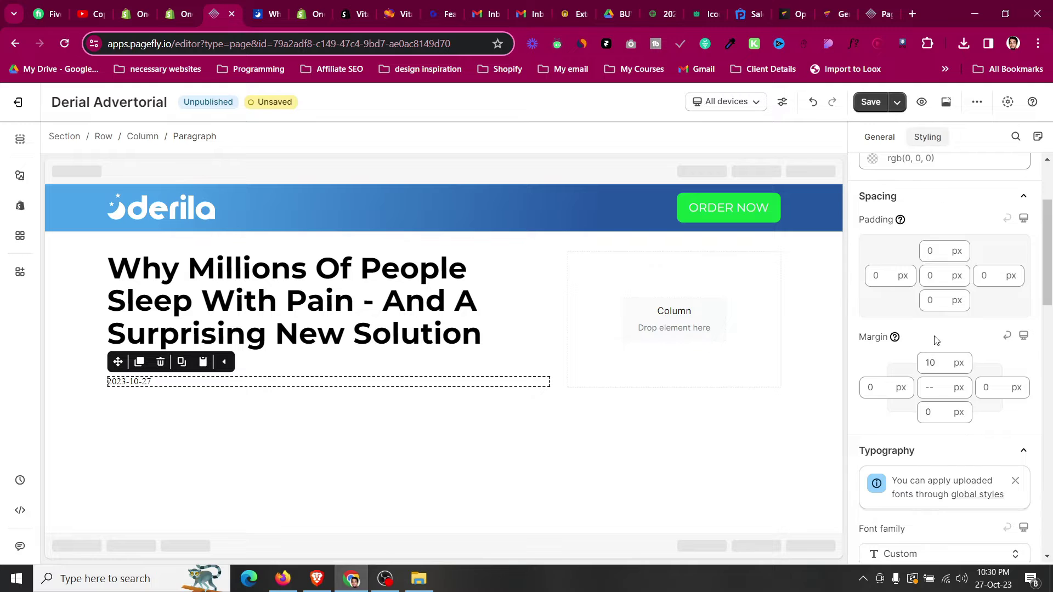
scroll(934, 340, "down", 5)
left_click(936, 317)
left_click(927, 398)
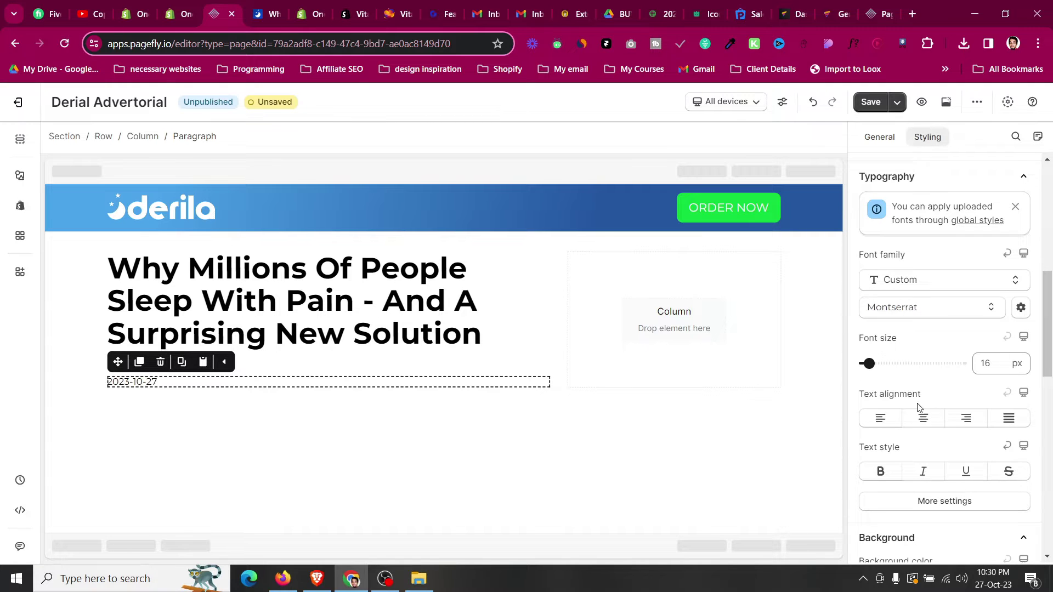
- Compare the date's text with the article and set its font size to 20 px
left_click(263, 14)
left_click(218, 6)
left_click(1002, 365)
key("BackSpace")
type("4")
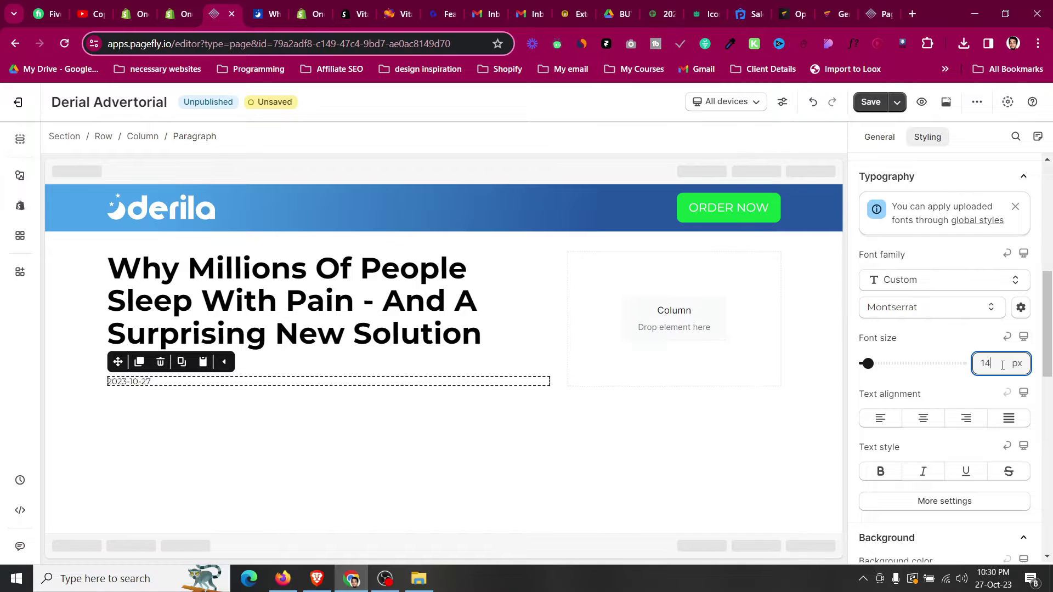
key("Up")
key("Up")
key("Up")
key("Up")
key("Up")
key("Up")
key("Up")
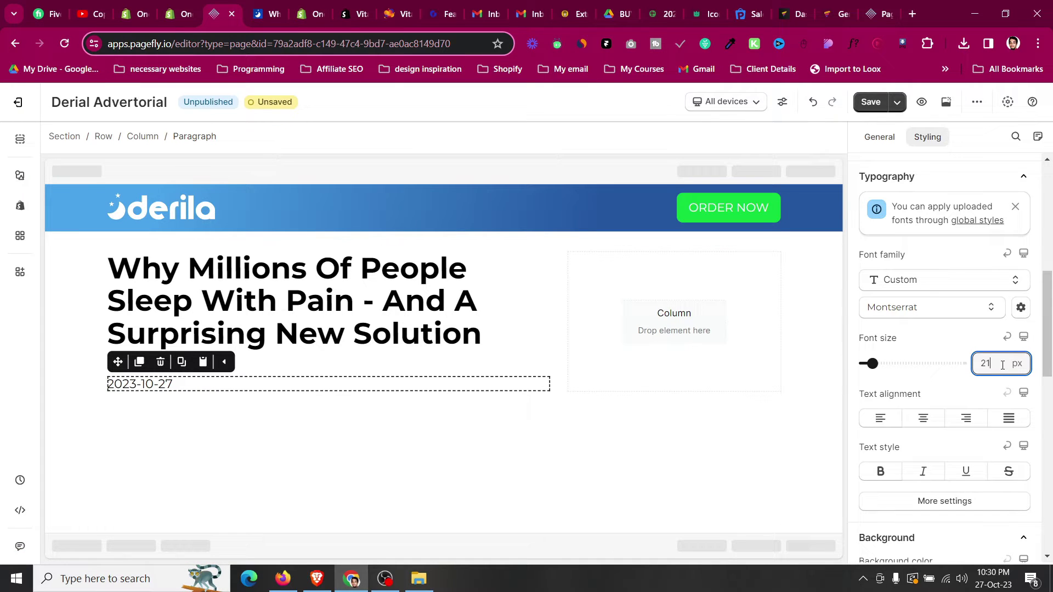
key("Down")
left_click(98, 297)
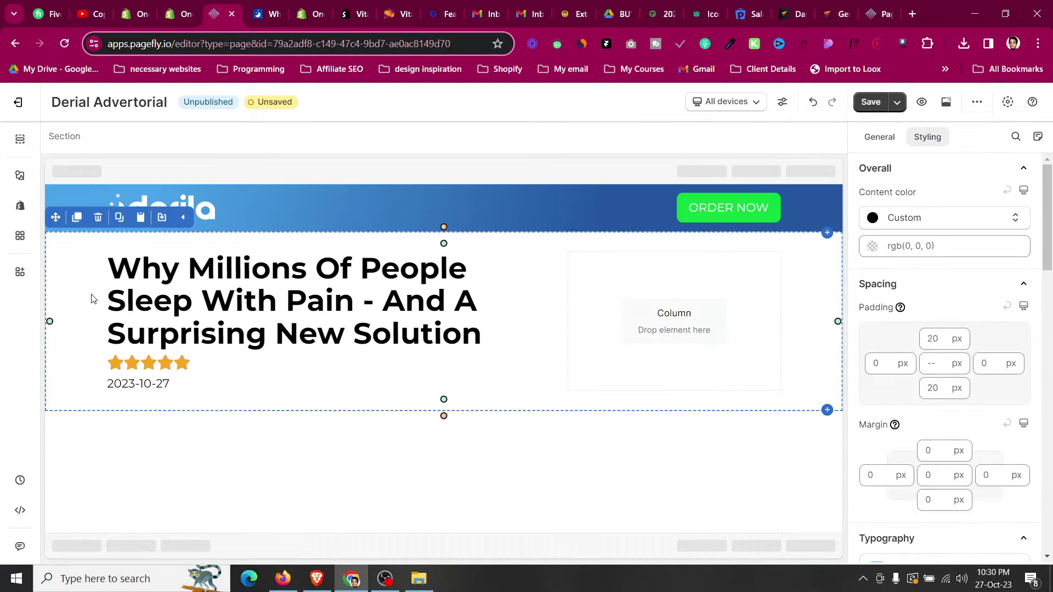
- Check what follows the date in the original article and add a full-width image element beneath the date in the first column
left_click(267, 9)
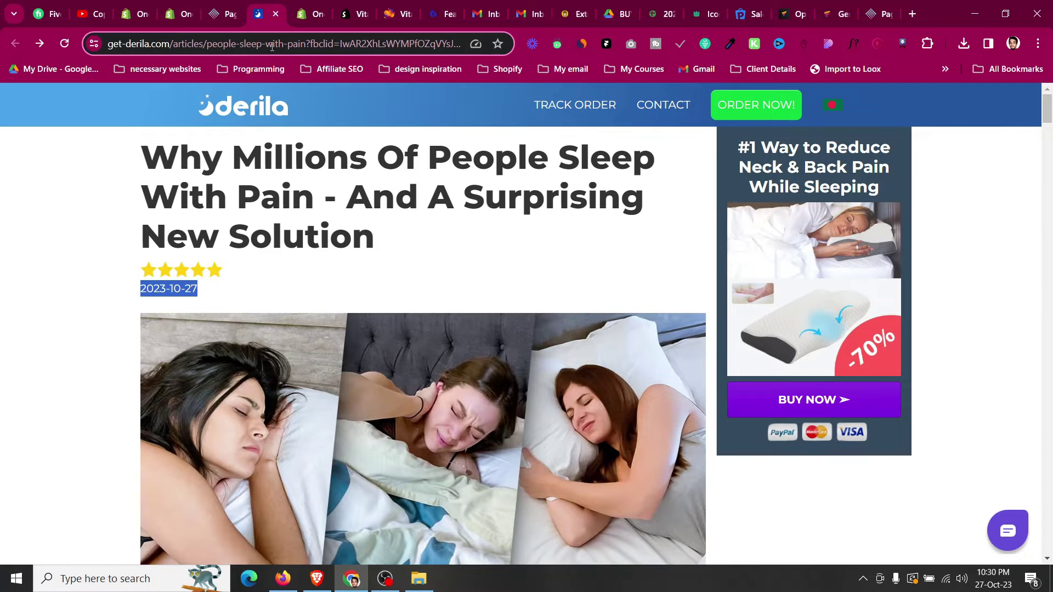
left_click(288, 265)
scroll(287, 266, "down", 7)
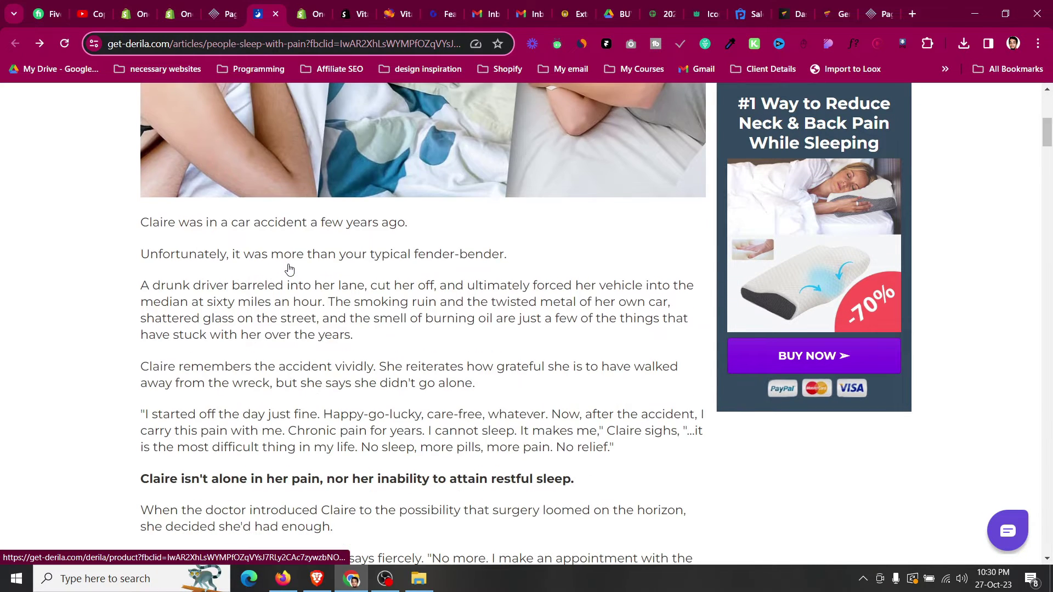
scroll(289, 267, "up", 7)
scroll(292, 264, "down", 8)
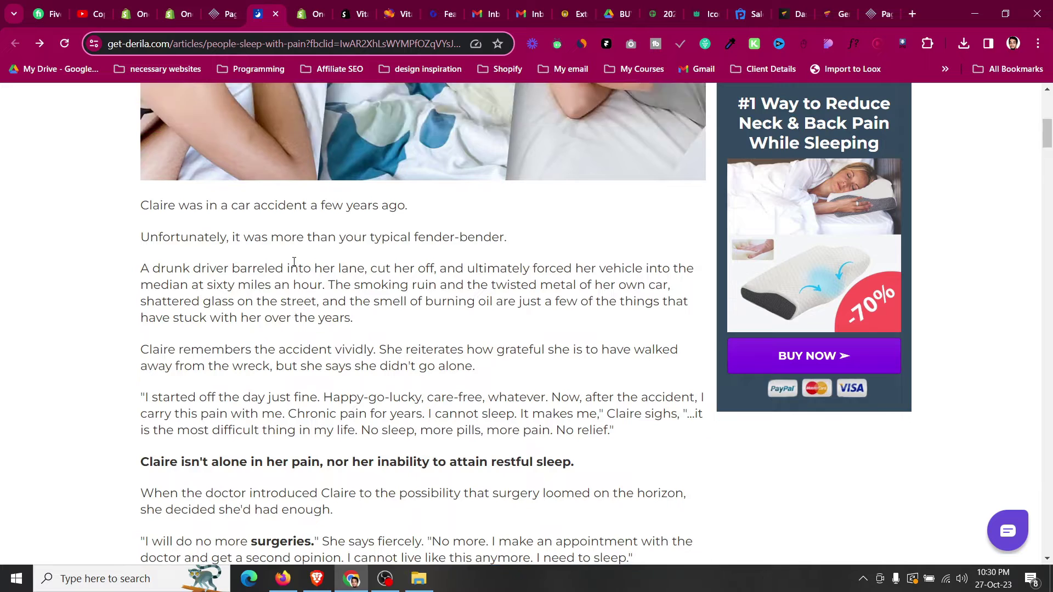
scroll(294, 261, "up", 8)
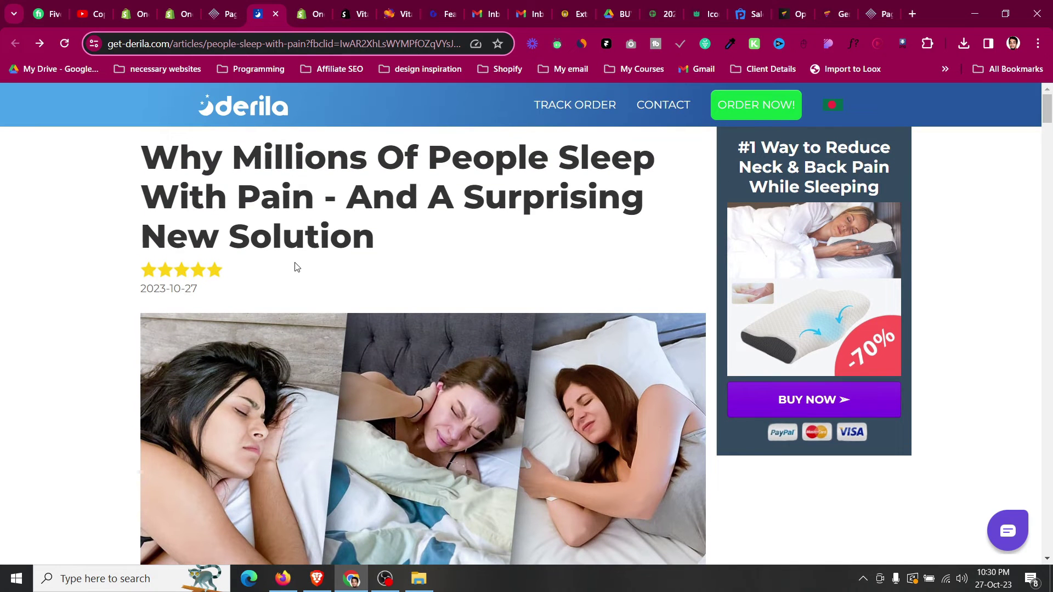
left_click(236, 5)
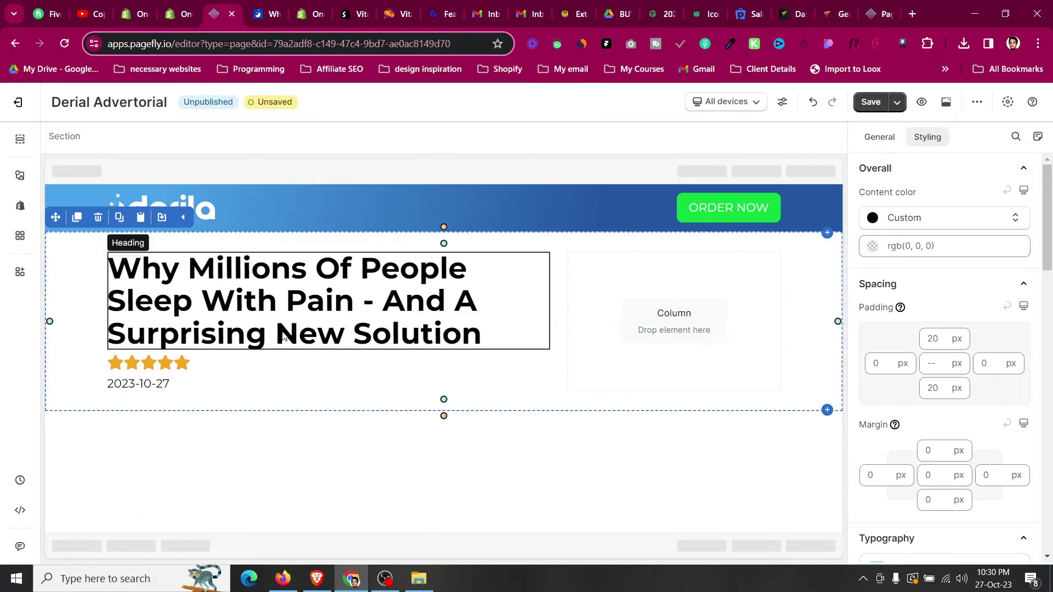
left_click(19, 176)
mouse_move(130, 447)
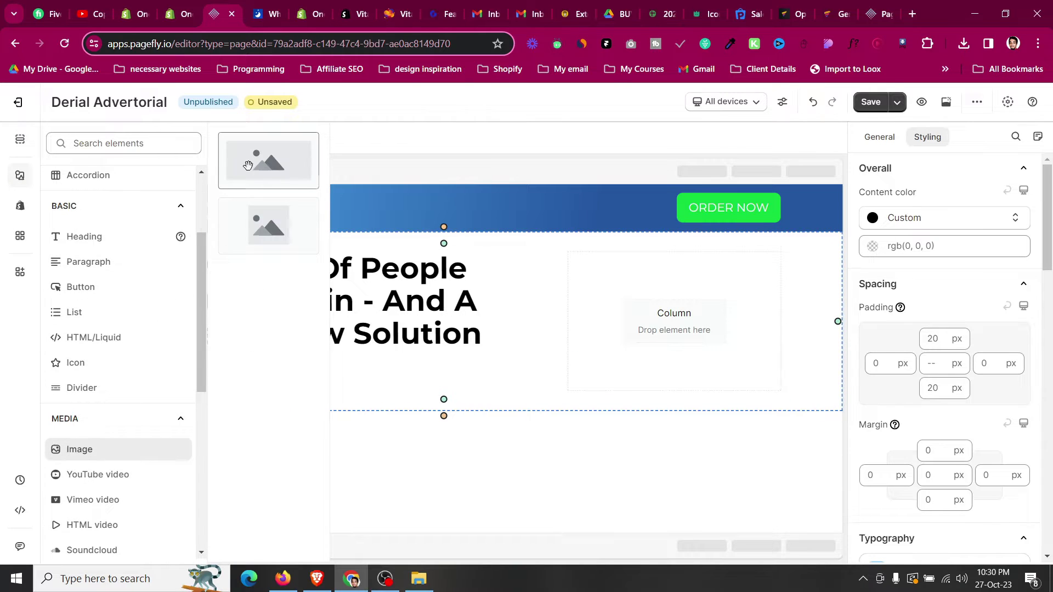
left_click_drag(269, 162, 255, 390)
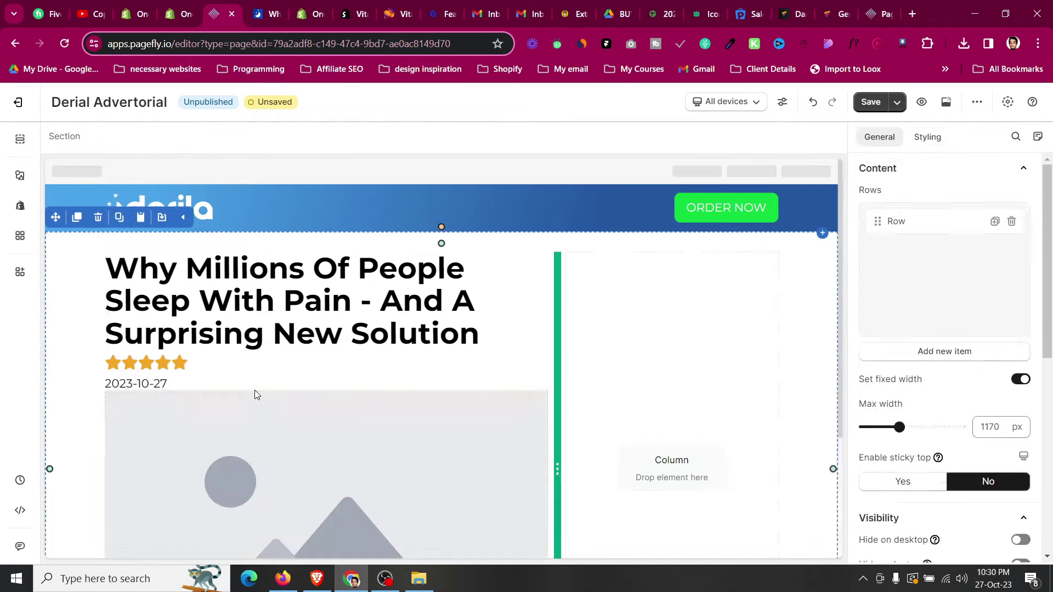
- Compare the spacing around the article's lead image and set the new image's top and bottom margins to 15 px
left_click(257, 12)
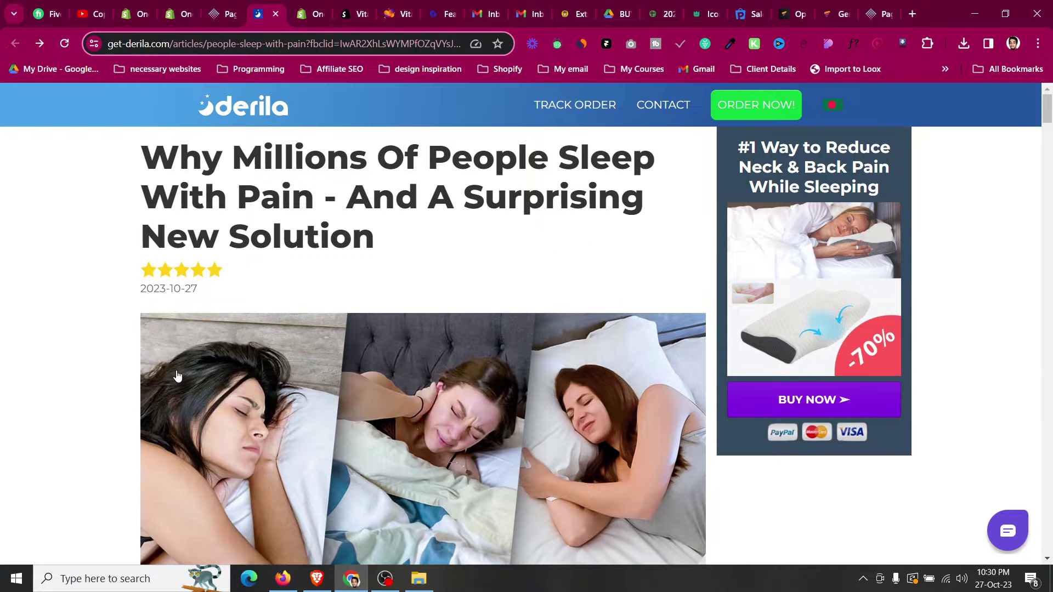
scroll(177, 377, "down", 4)
left_click(214, 13)
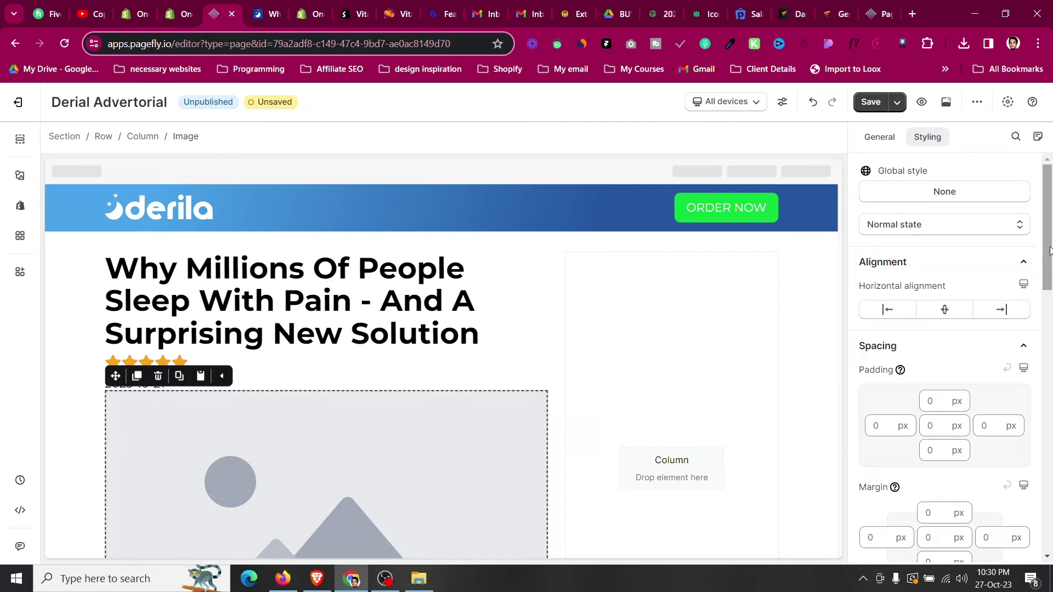
scroll(1050, 250, "down", 5)
left_click(931, 239)
type("1")
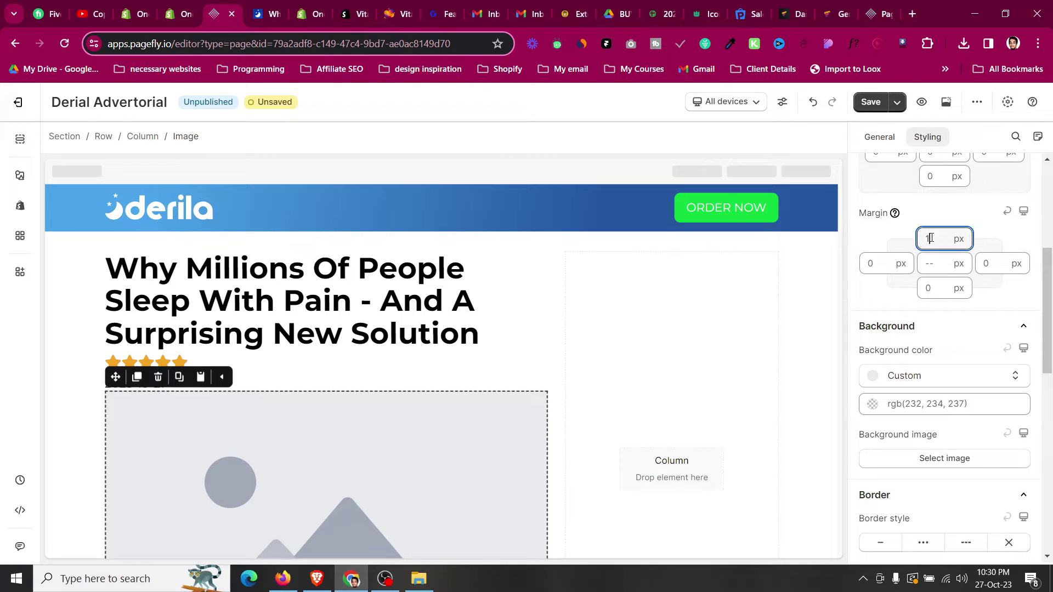
type("5")
left_click(927, 288)
type("15")
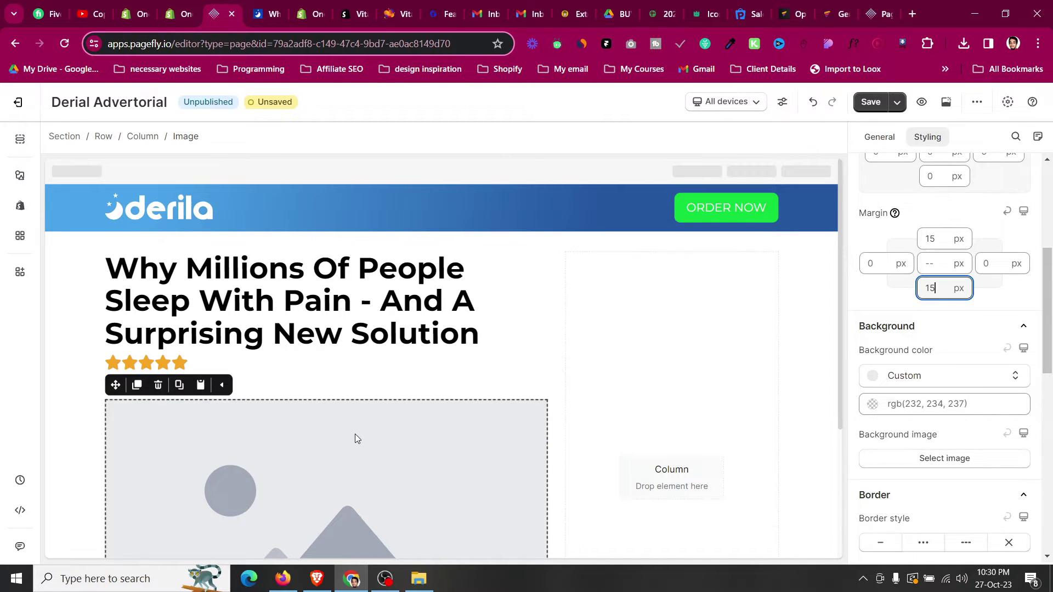
- Set the image element's source to the pillow picture named 9 from the media library
scroll(354, 438, "down", 3)
left_click(888, 146)
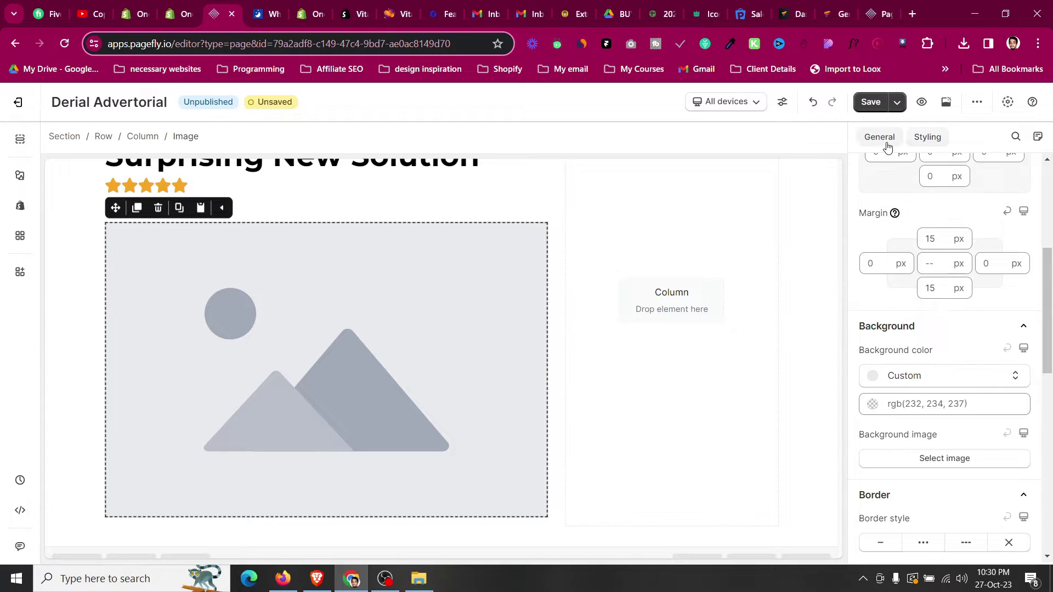
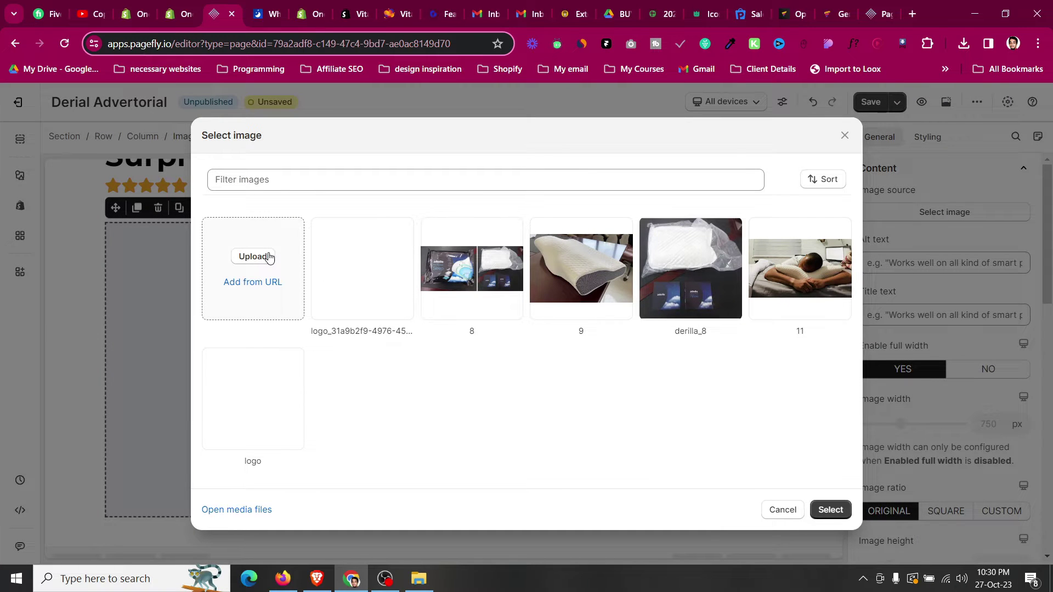
left_click(621, 289)
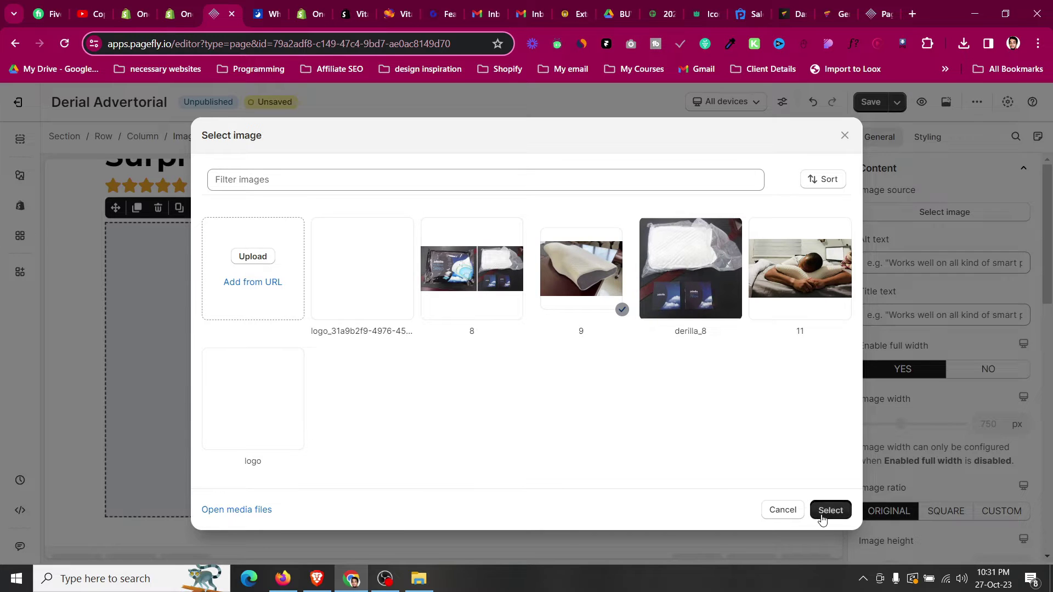
left_click(830, 510)
- Inspect the fonts of the article's first body paragraph and its date with WhatFont, and return to the page editor
left_click(263, 4)
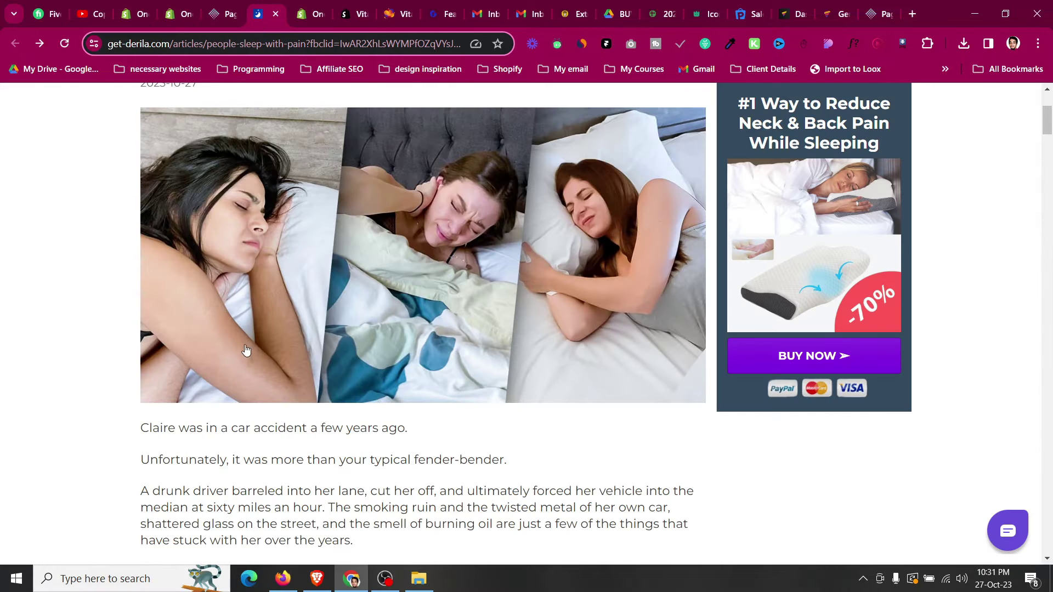
scroll(246, 350, "down", 2)
left_click(222, 6)
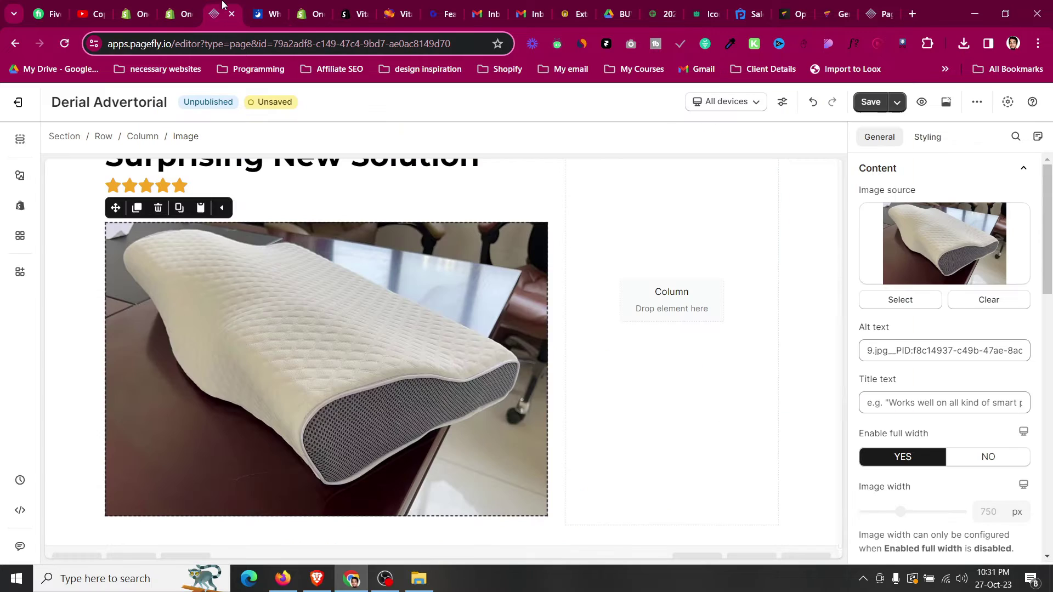
left_click(274, 202)
left_click(259, 6)
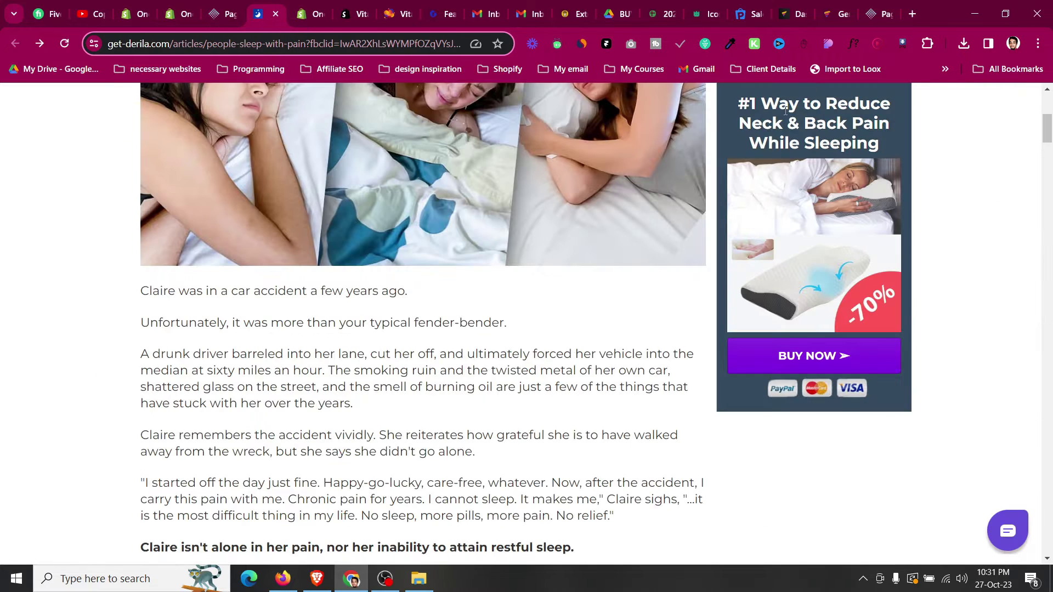
left_click(854, 45)
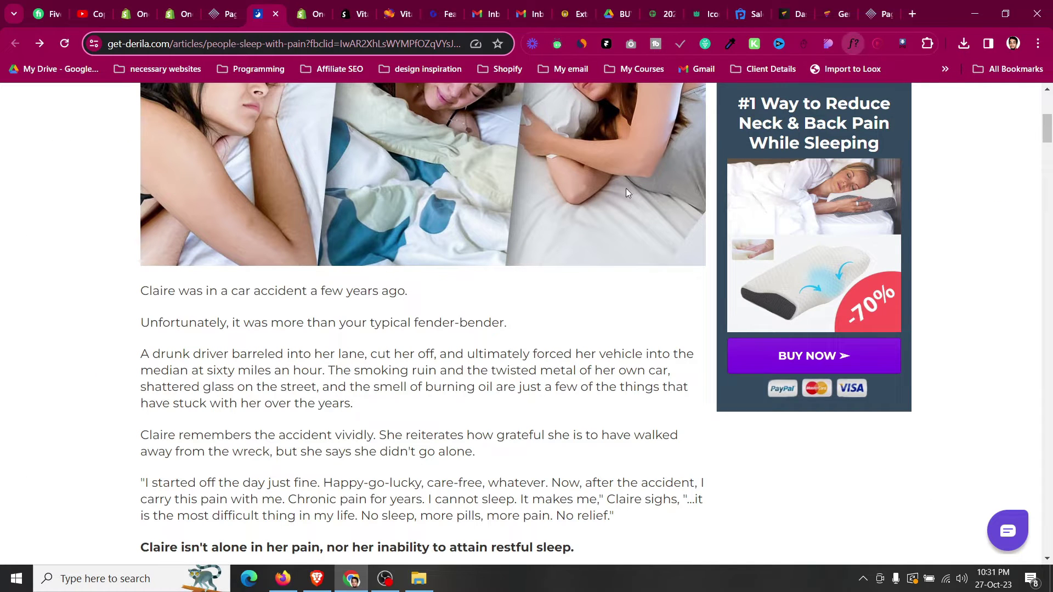
left_click(295, 296)
scroll(294, 292, "up", 5)
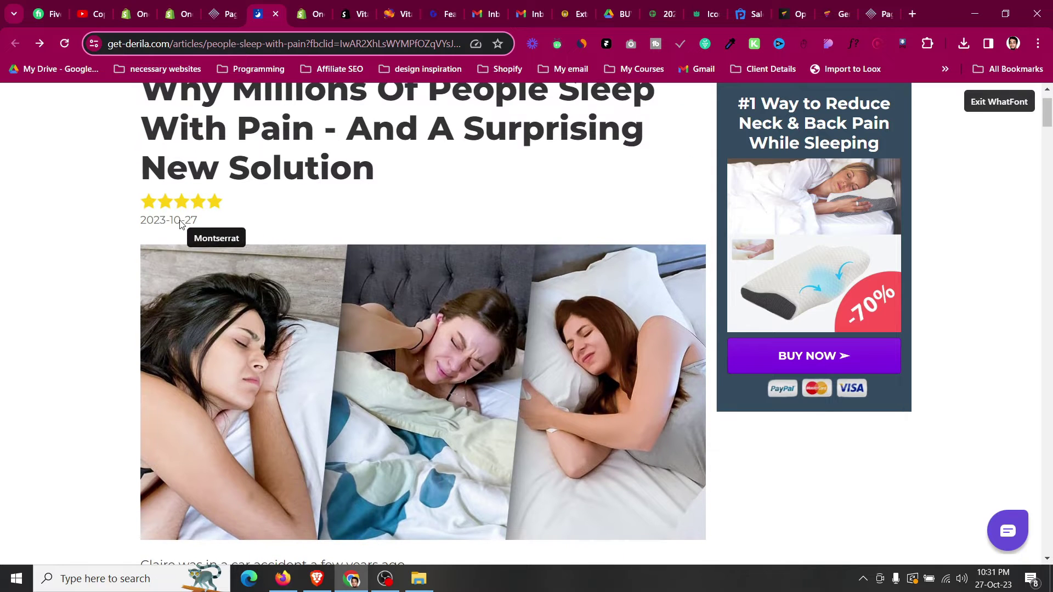
left_click(181, 224)
key("ctrl+shift+Tab")
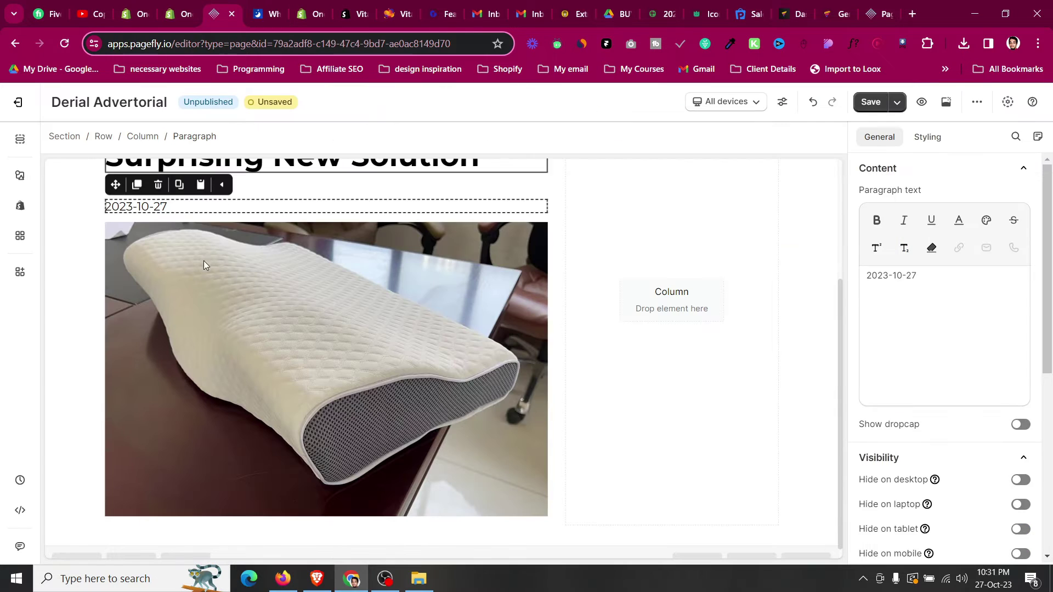
- Set the date paragraph's font size to 16 px
left_click(930, 136)
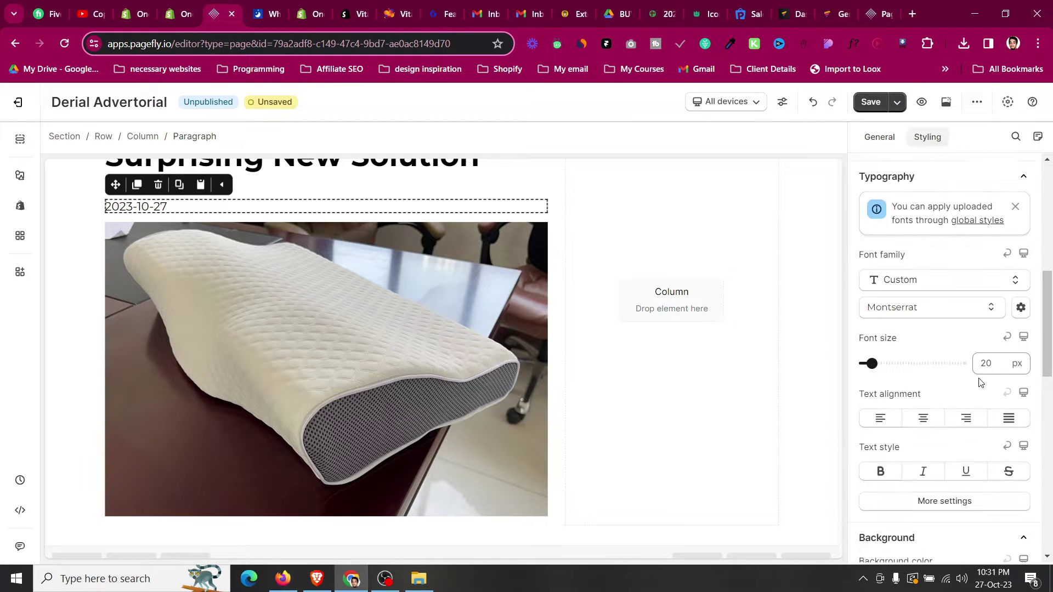
scroll(981, 382, "down", 1)
left_click(995, 297)
key("BackSpace")
key("BackSpace")
type("18")
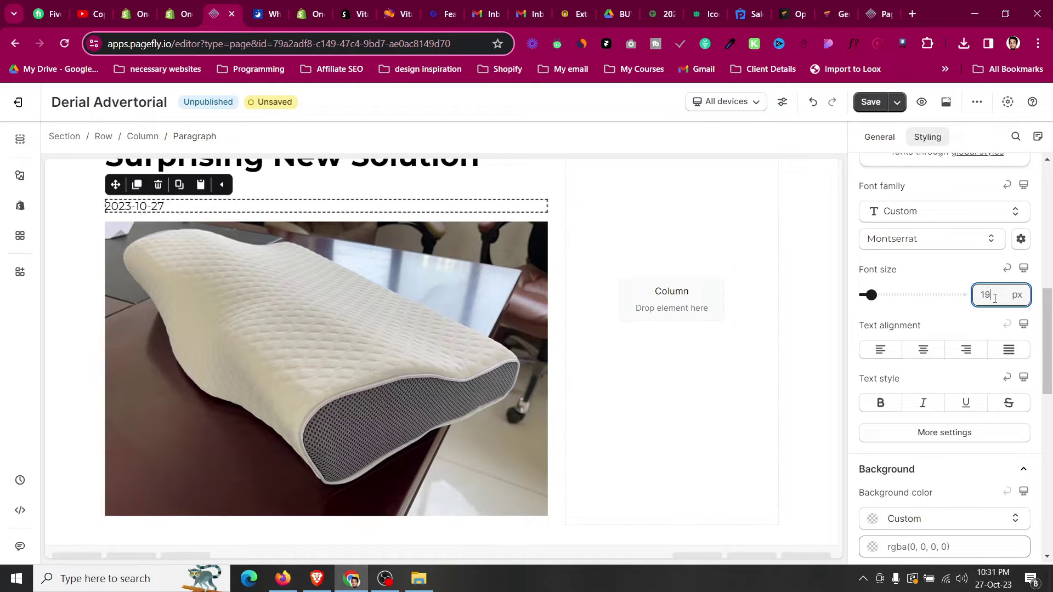
key("BackSpace")
type("6")
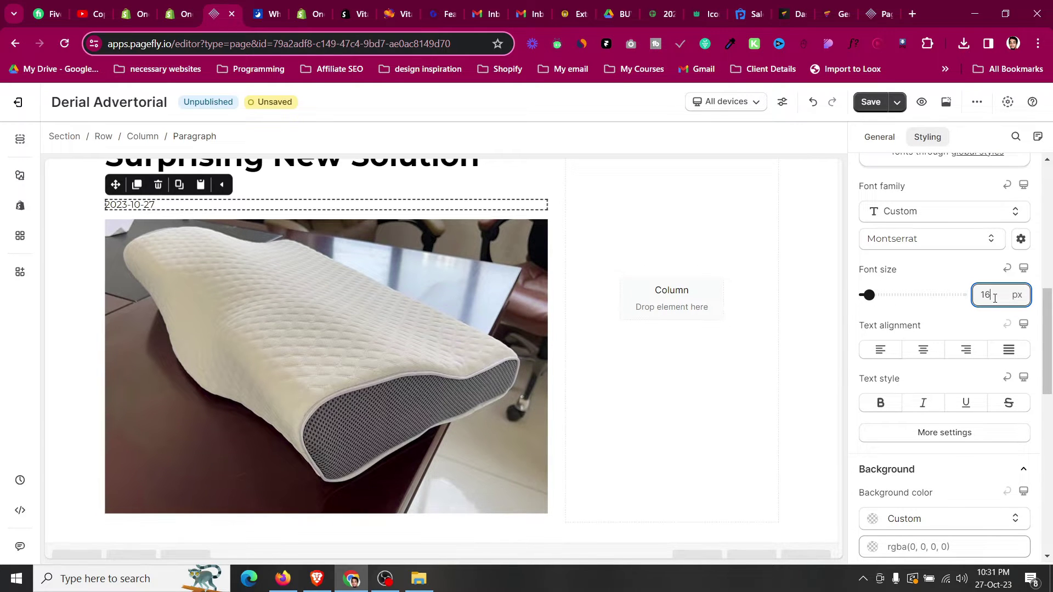
- Duplicate the date paragraph and move the copy beneath the pillow image
left_click(135, 189)
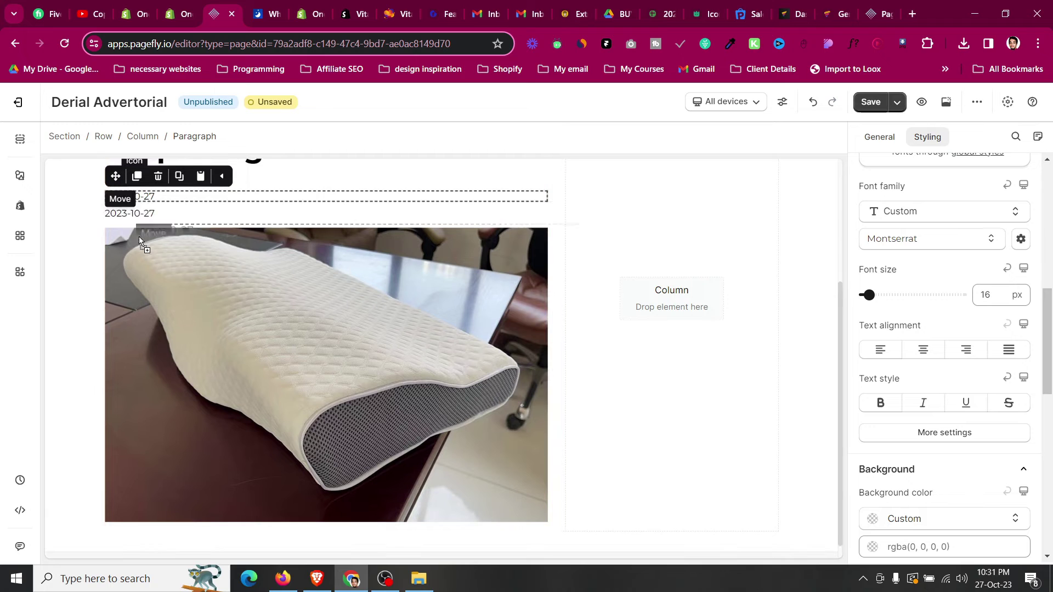
left_click_drag(116, 185, 195, 524)
left_click(277, 461)
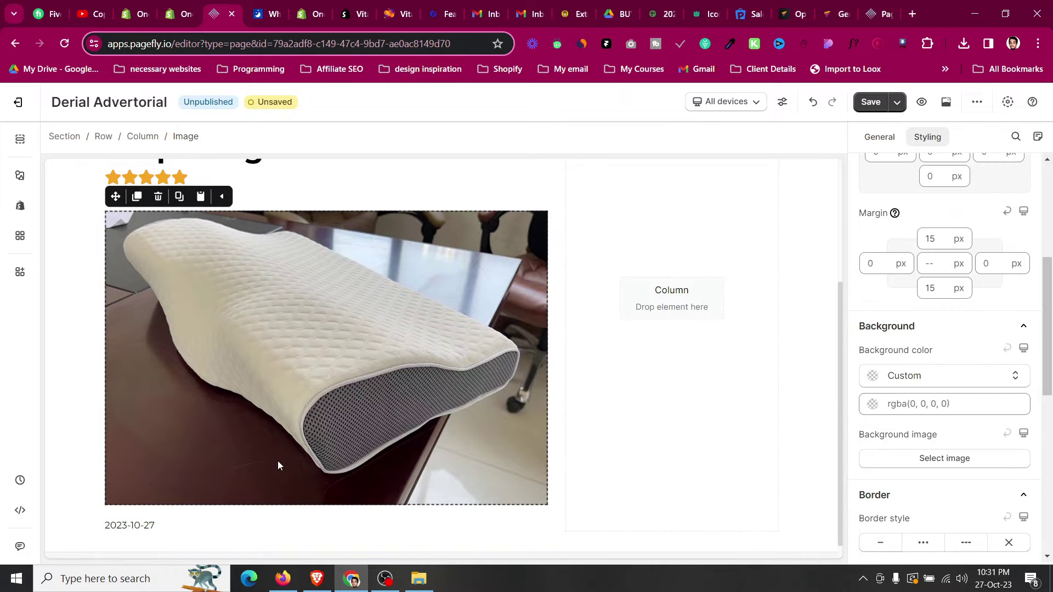
- Set one uniform margin on all sides of the copied paragraph beneath the image
left_click(223, 524)
scroll(982, 295, "up", 5)
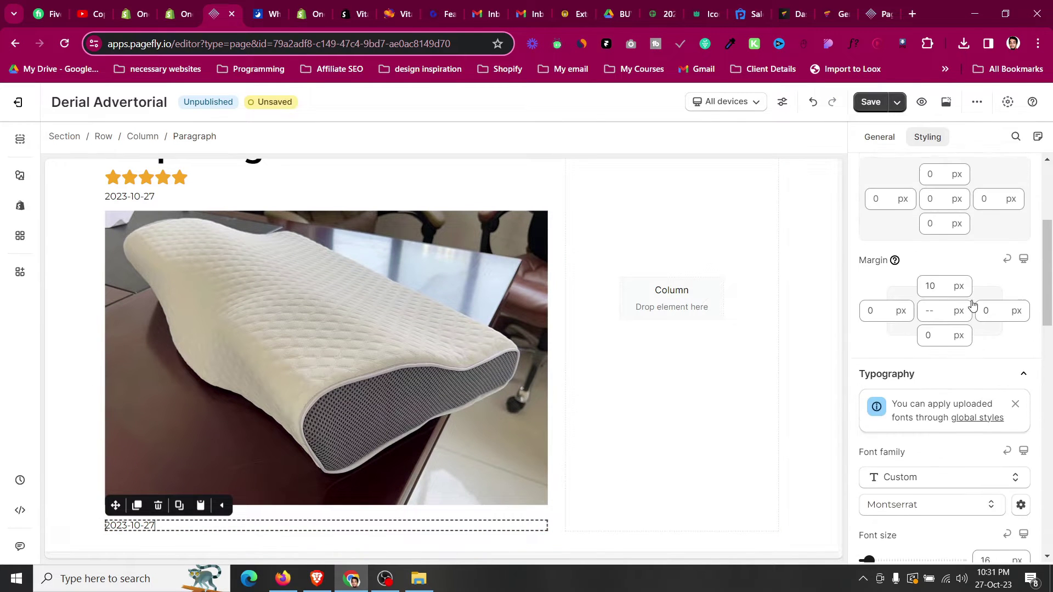
left_click(936, 321)
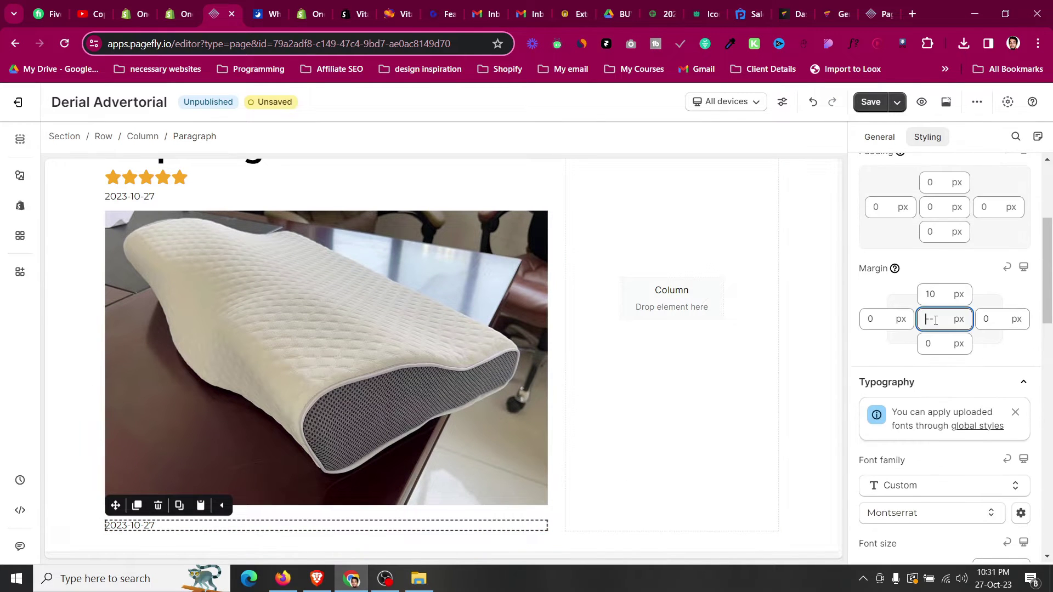
left_click(102, 254)
- Check the article's body text size, exit WhatFont, and set the font size of the paragraph beneath the image to 19 px
key("ctrl+Tab")
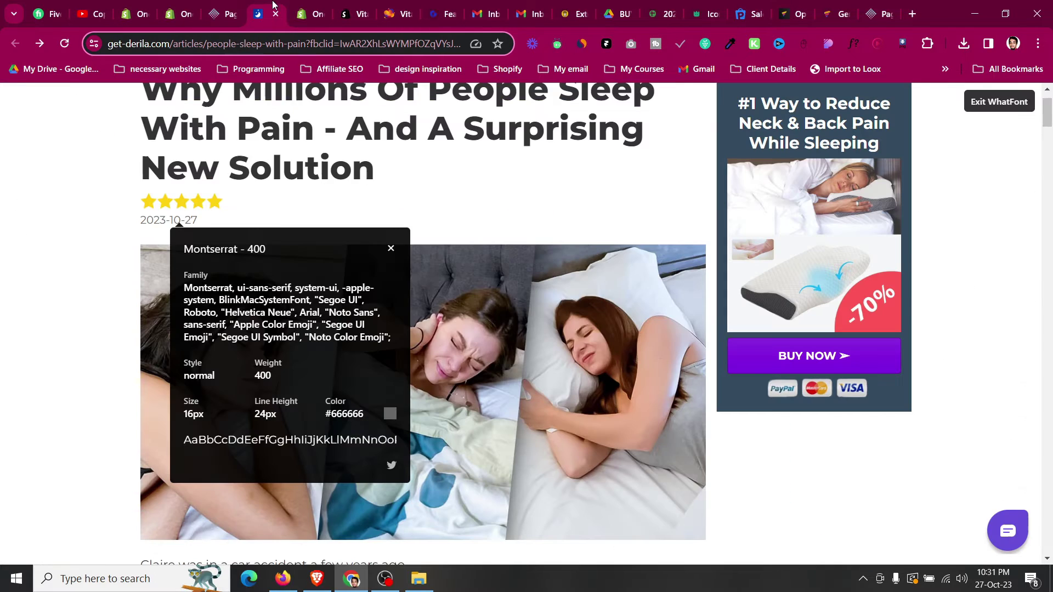
scroll(228, 217, "down", 5)
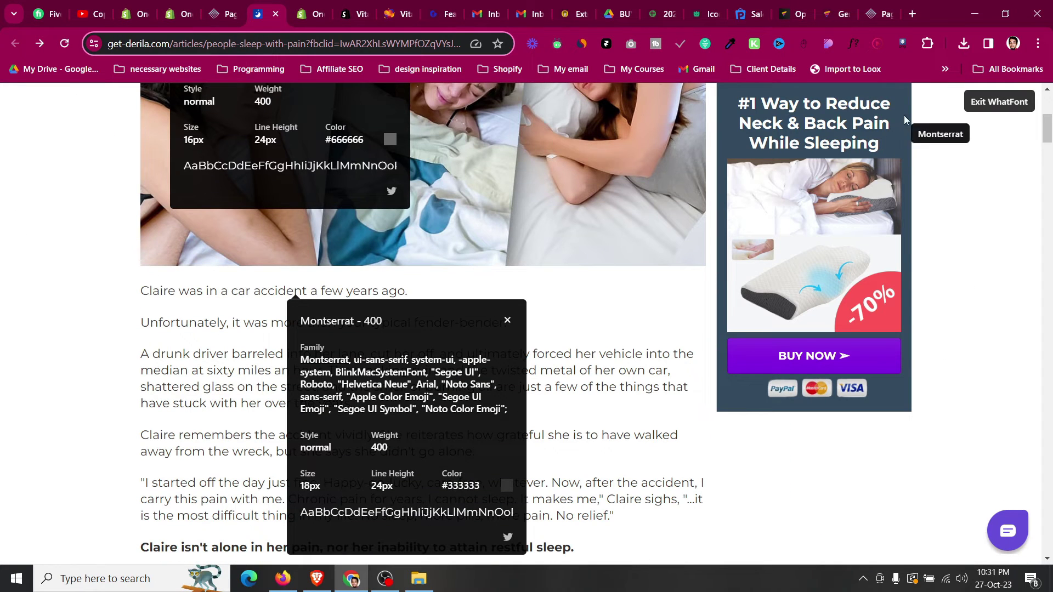
left_click(1004, 102)
left_click(236, 6)
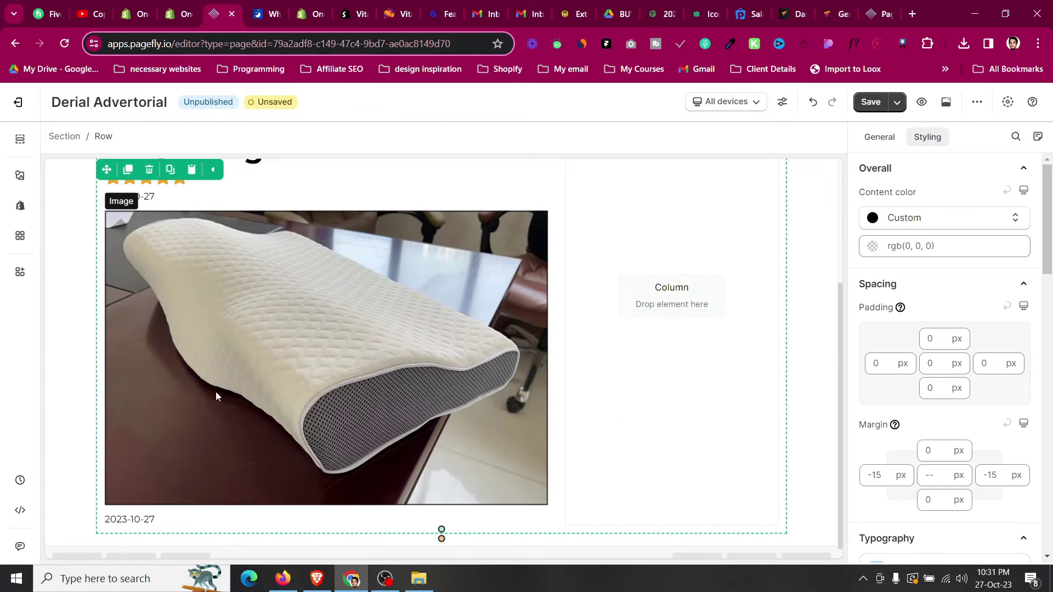
left_click(164, 519)
scroll(1018, 393, "down", 6)
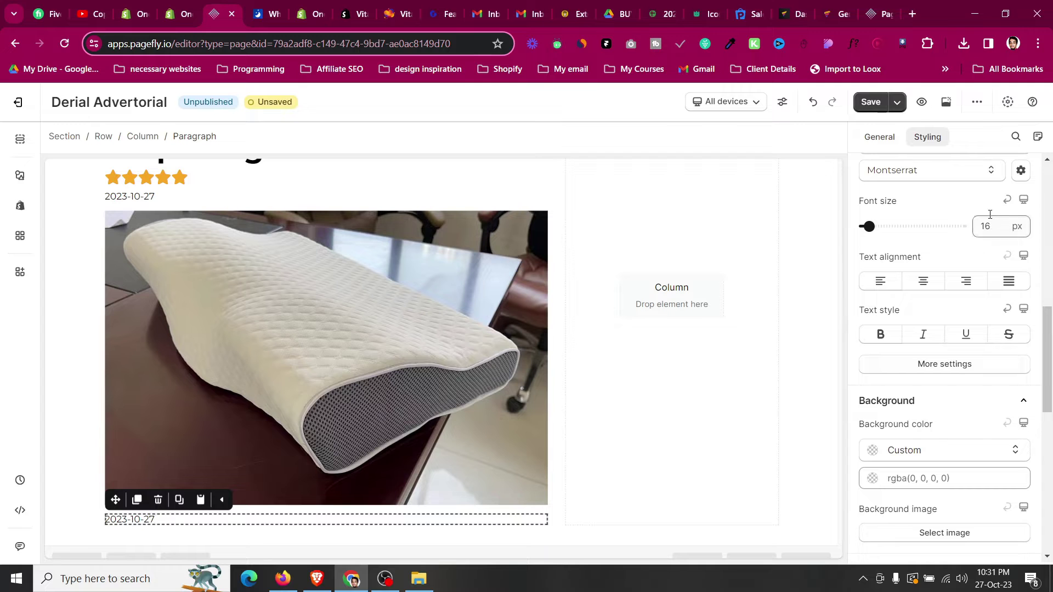
left_click(990, 219)
key("Up")
key("Up")
key("Up")
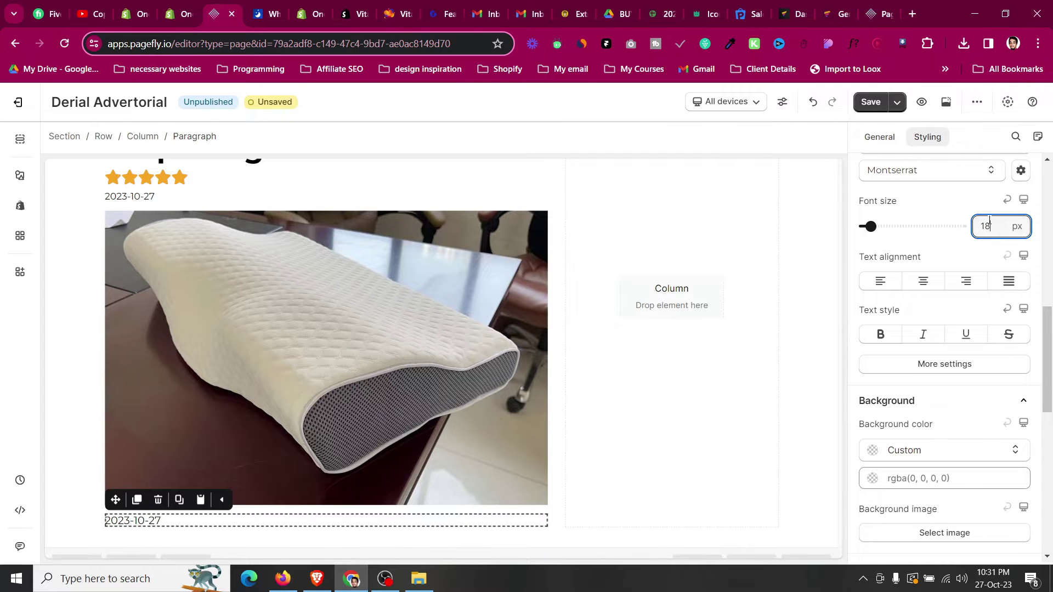
- Copy the article's opening sentence about the car accident and return to the page editor
left_click(256, 4)
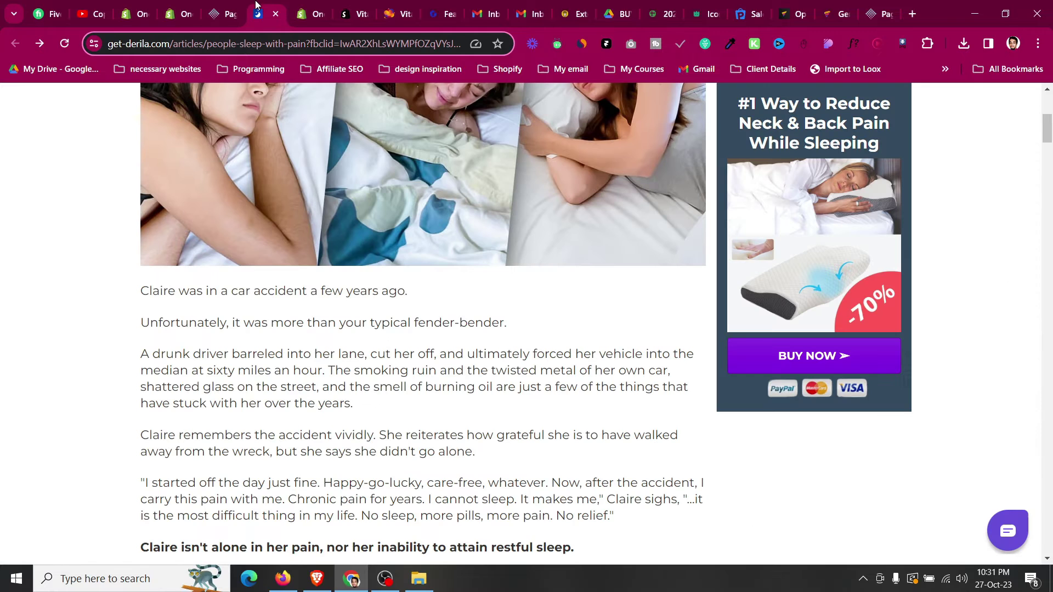
triple_click(222, 296)
right_click(233, 302)
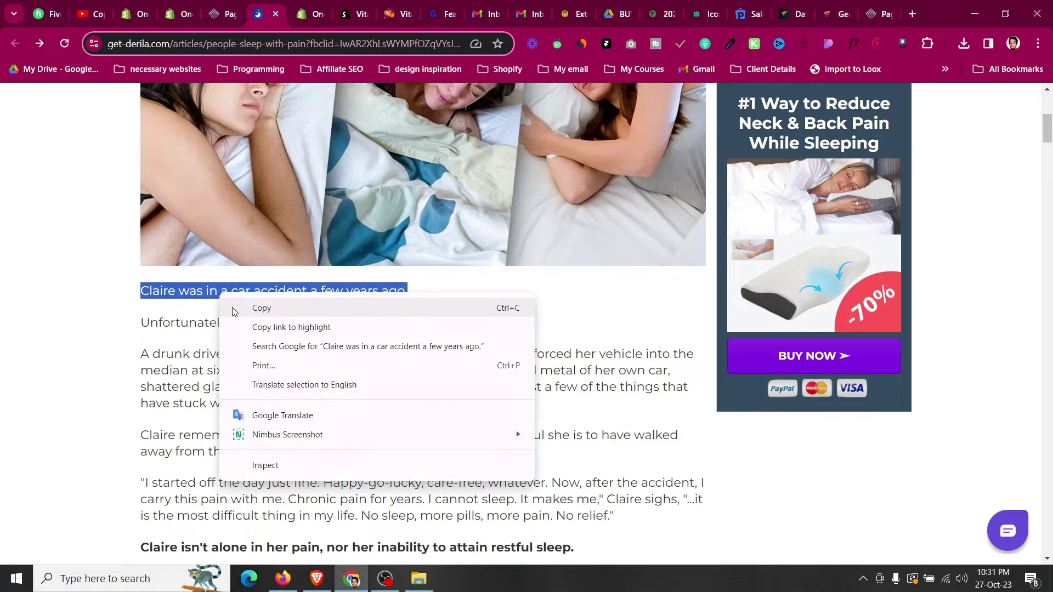
left_click(244, 309)
left_click(227, 8)
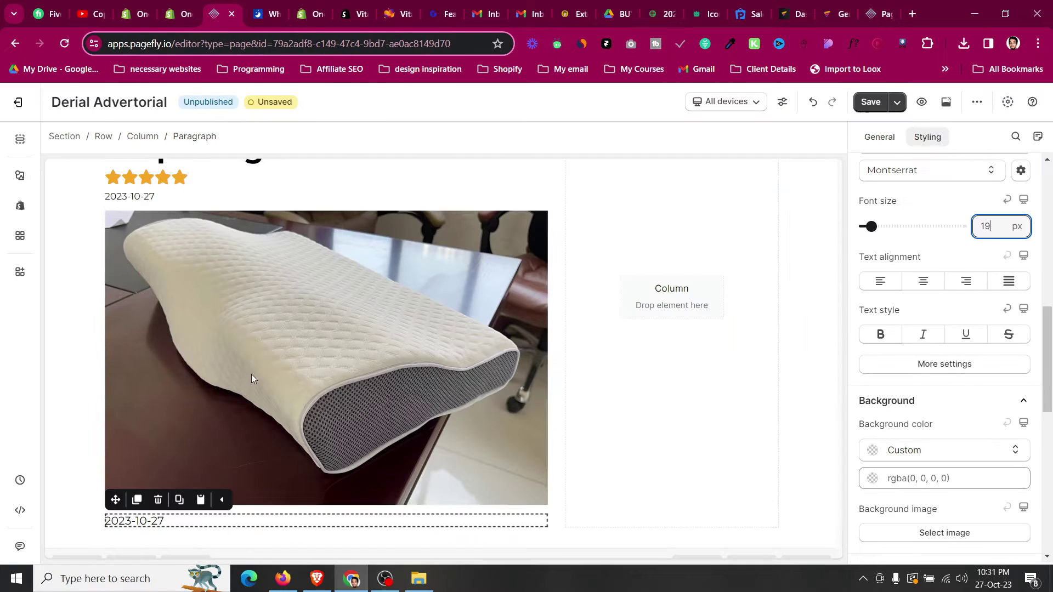
- Replace the placeholder date in the paragraph beneath the pillow image with the copied opening sentence about the car accident
left_click(870, 138)
left_click(937, 351)
key("ctrl+a")
key("ctrl+v")
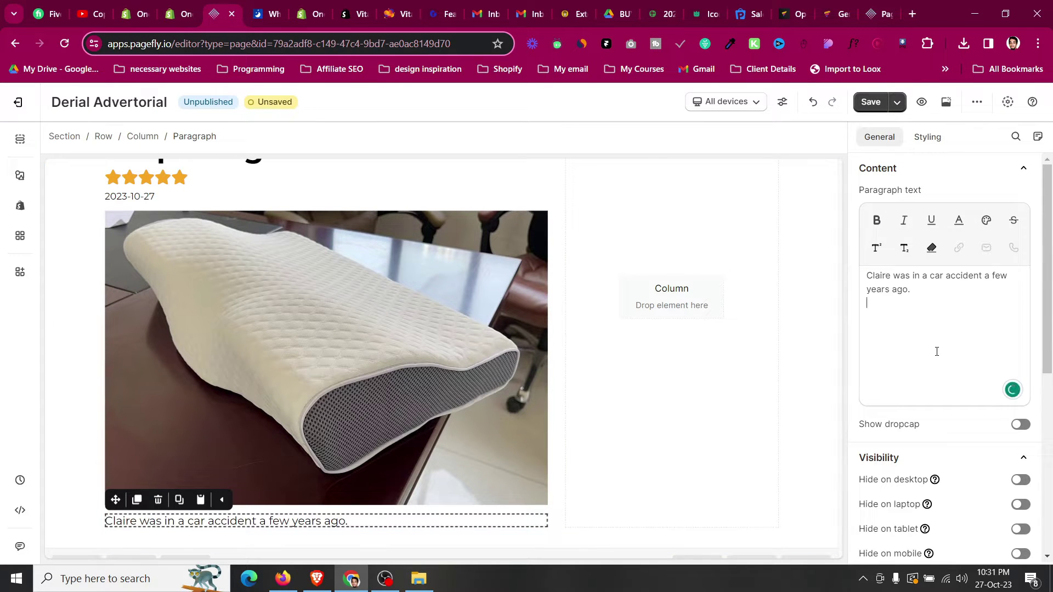
- Copy the article's "Unfortunately, it was more than your typical fender-bender." sentence and add it below the opening sentence, separated by a blank line
left_click(254, 6)
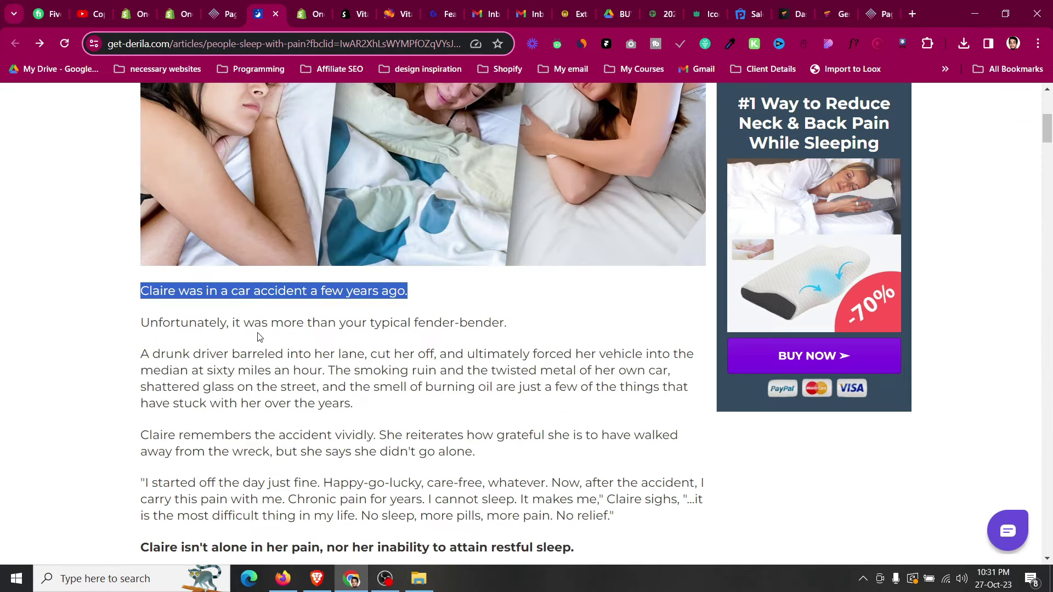
triple_click(263, 324)
left_click(216, 4)
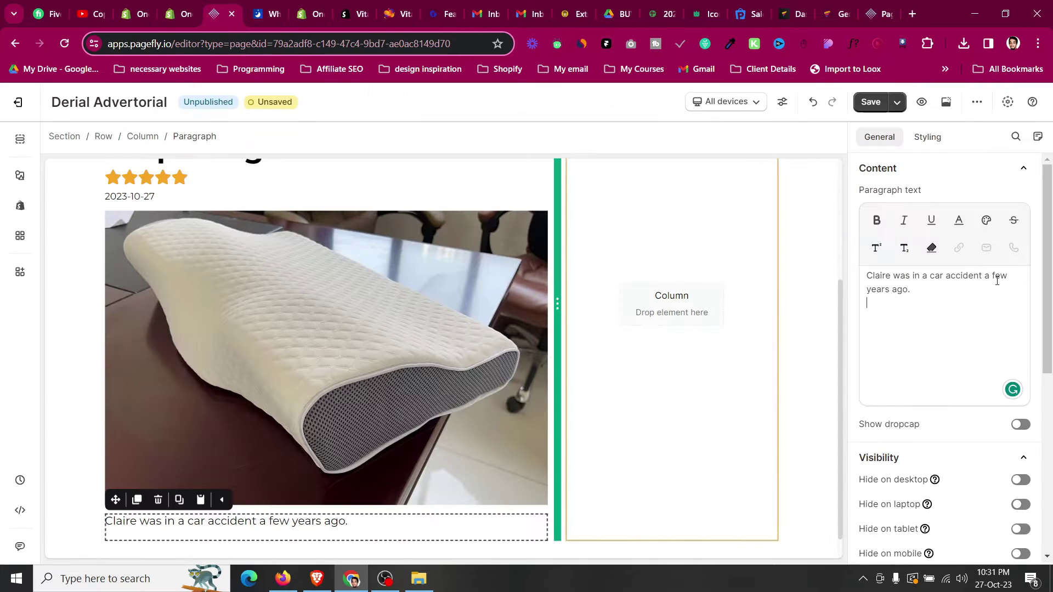
key("Return")
key("ctrl+v")
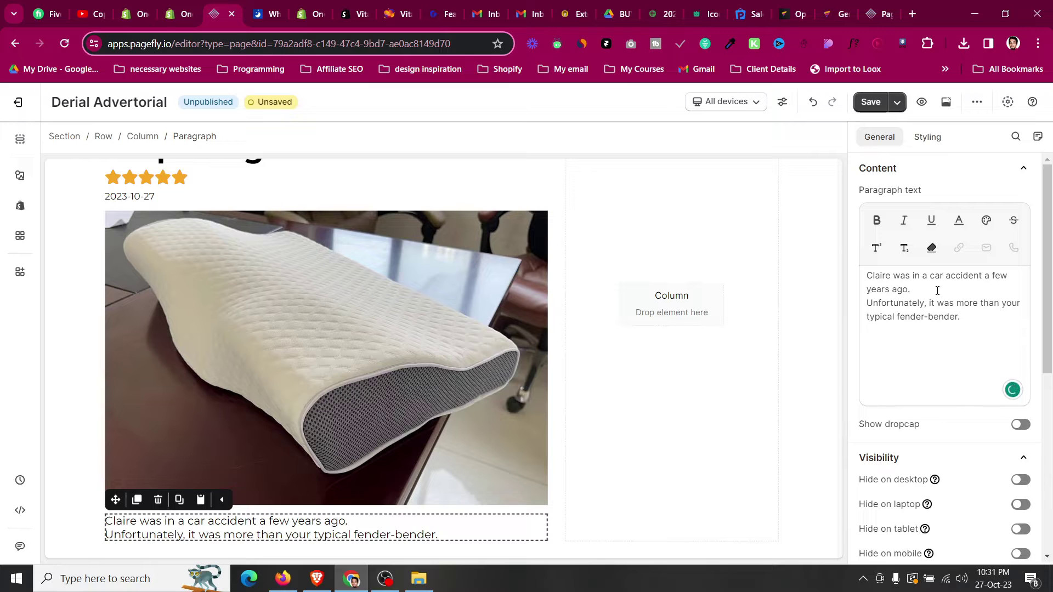
key("Return")
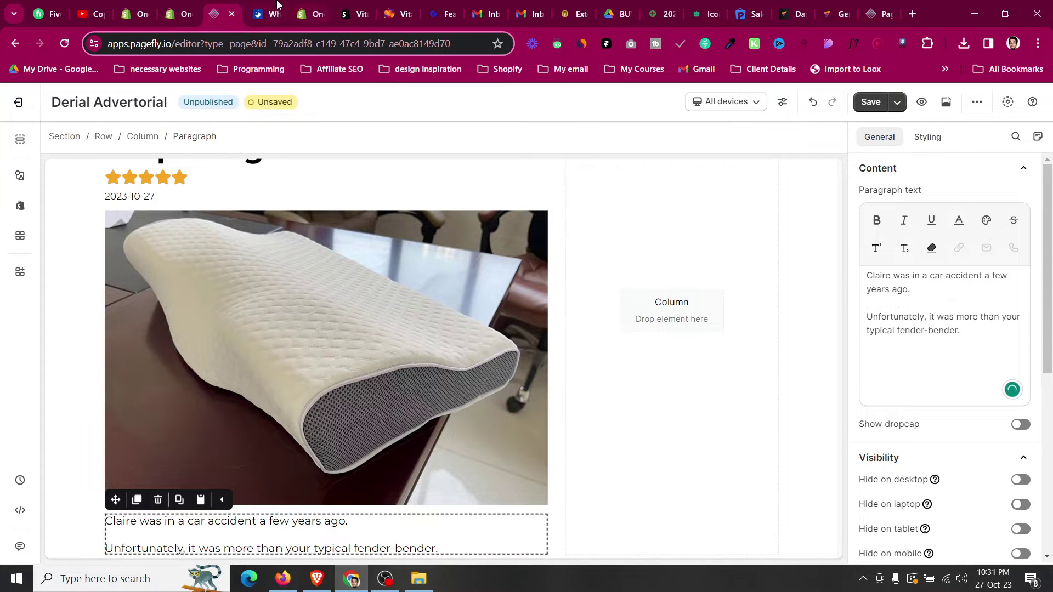
- Copy the article's paragraph about the drunk driver and add it below the fender-bender sentence in the body paragraph
left_click(258, 14)
triple_click(259, 355)
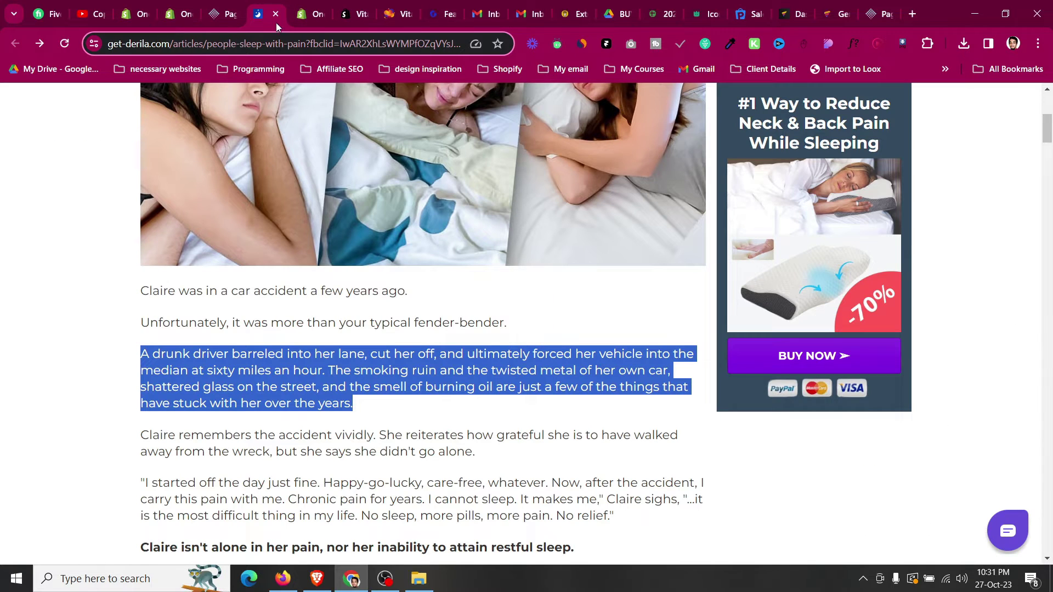
left_click(222, 13)
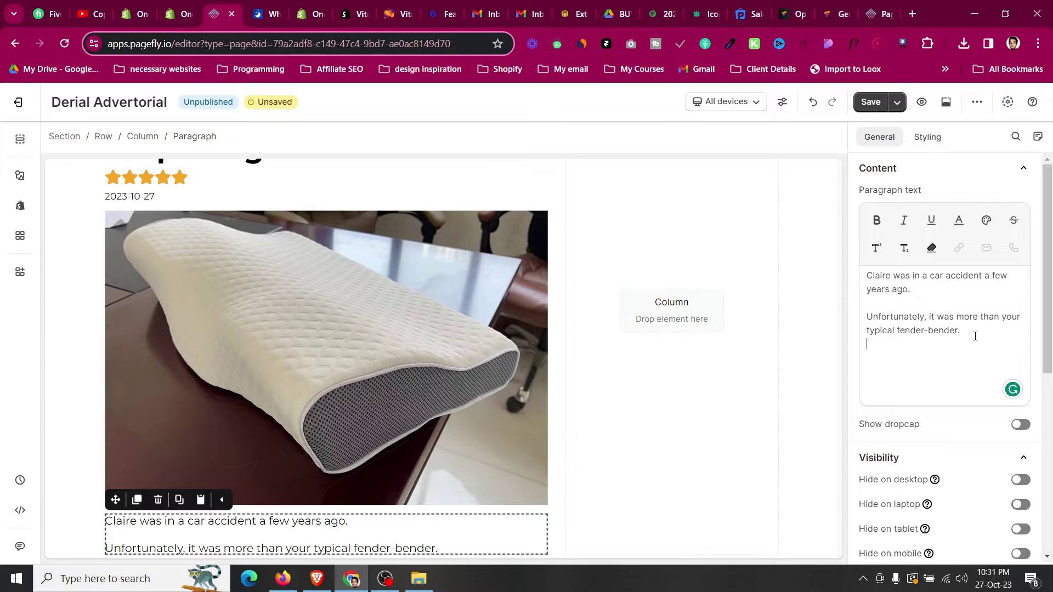
key("ctrl+v")
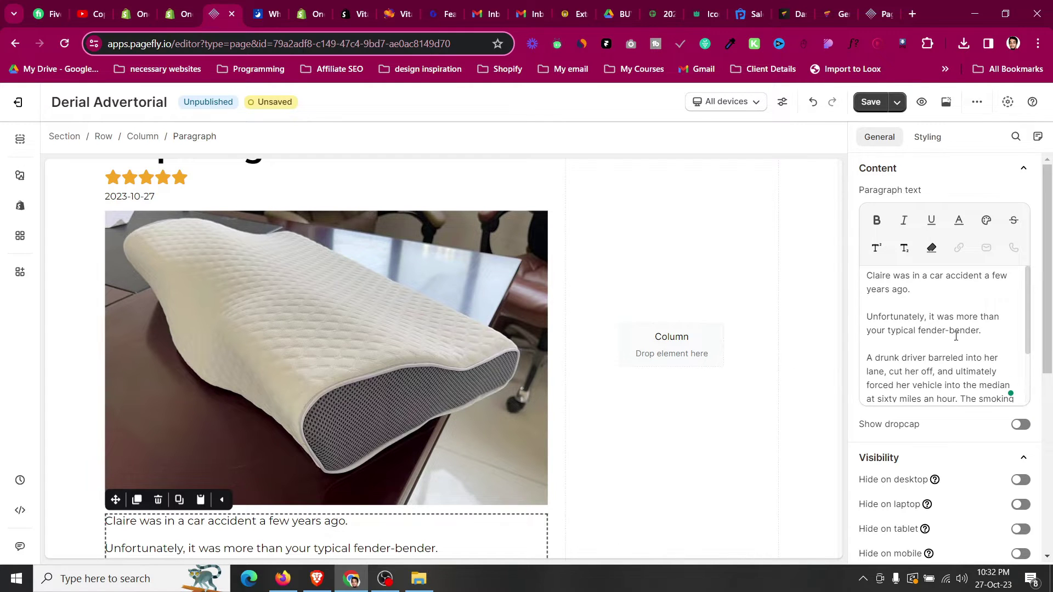
scroll(344, 468, "down", 2)
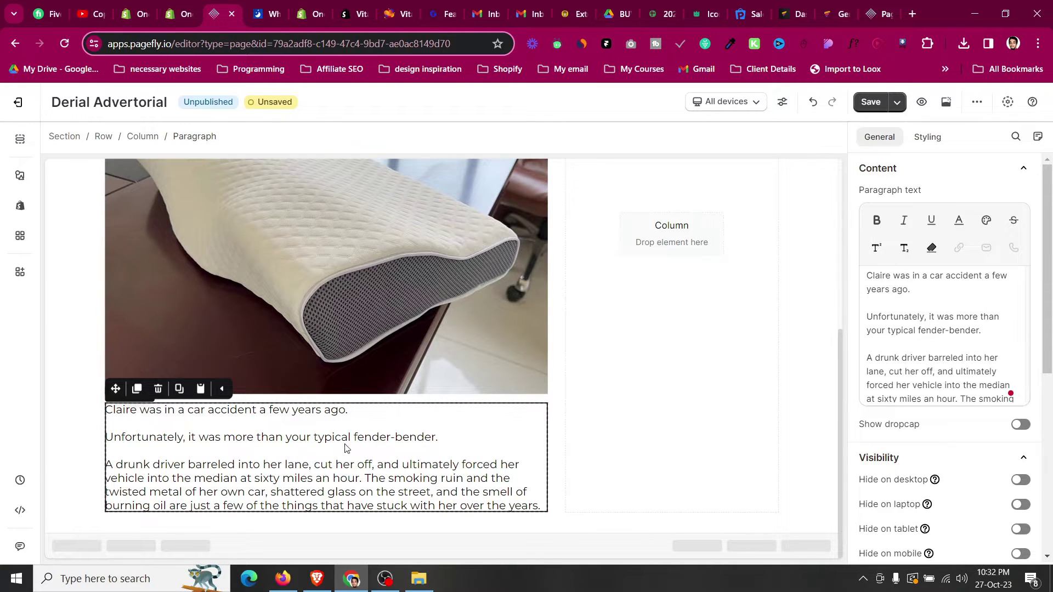
- Copy the article's paragraph about remembering the accident vividly and append it after the drunk driver text
left_click(250, 11)
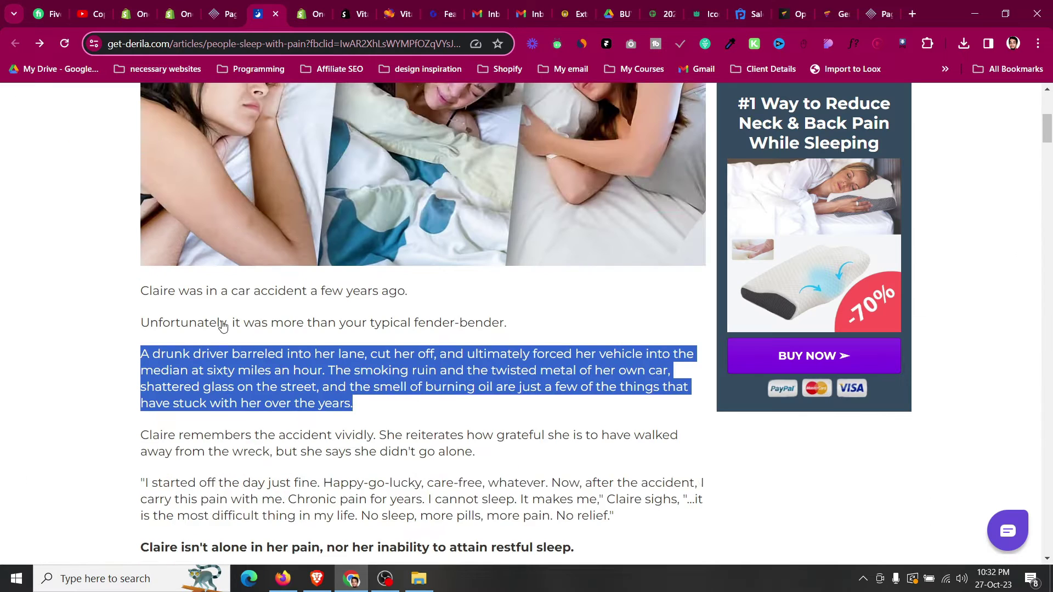
scroll(223, 269, "down", 4)
triple_click(252, 246)
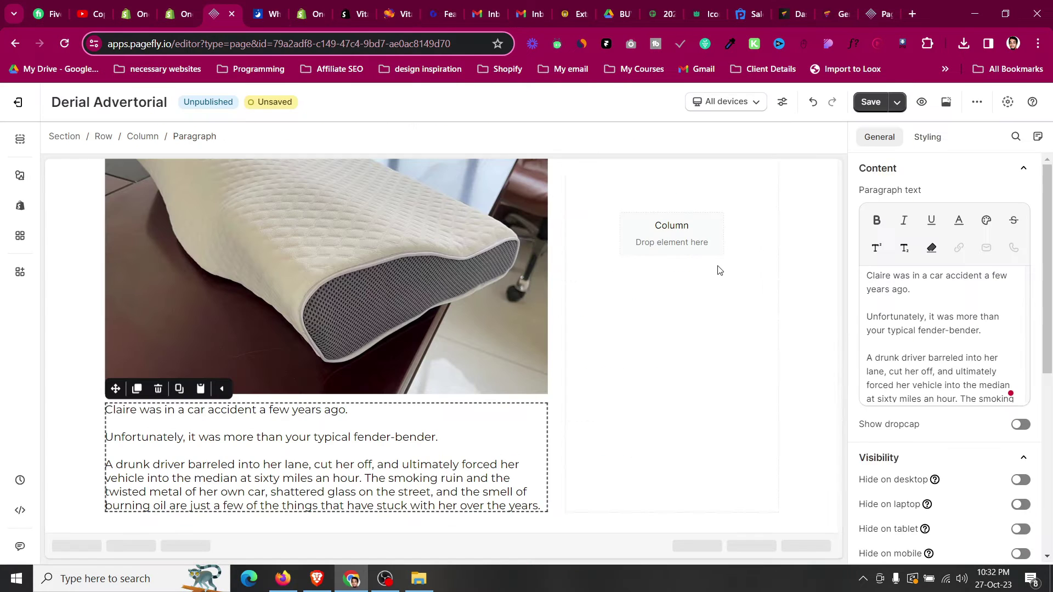
left_click(222, 14)
scroll(976, 317, "down", 2)
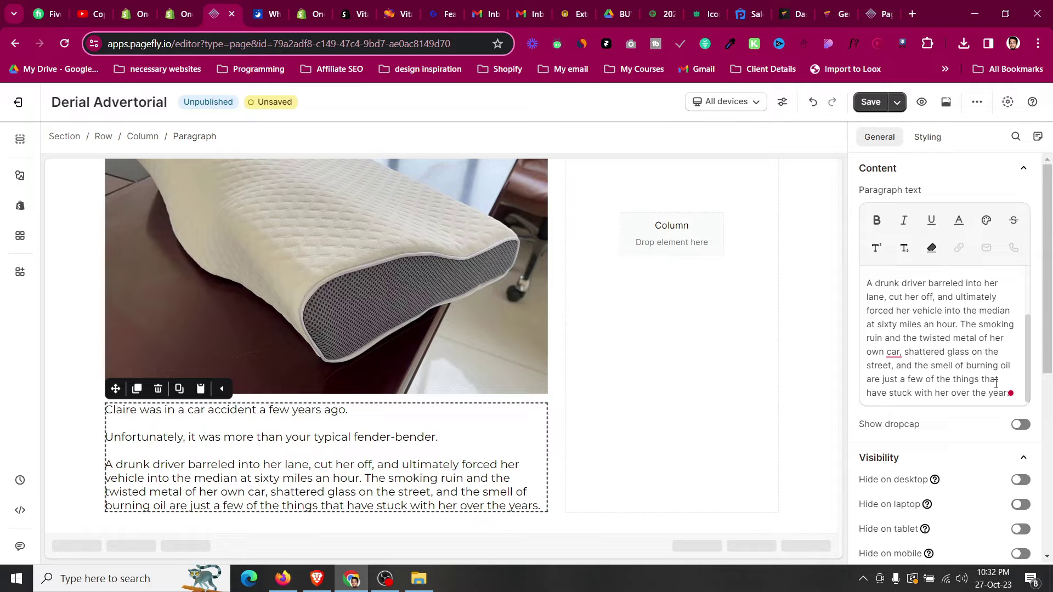
key("ctrl+v")
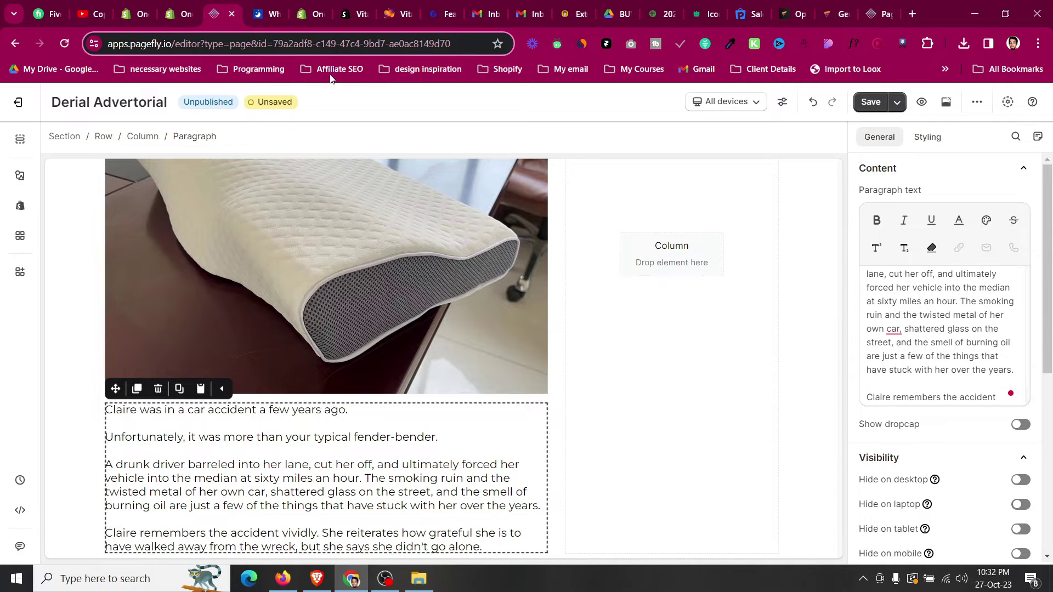
- Copy the article's bold sentence about not being alone in pain and append it to the end of the body paragraph
left_click(282, 5)
scroll(277, 287, "down", 1)
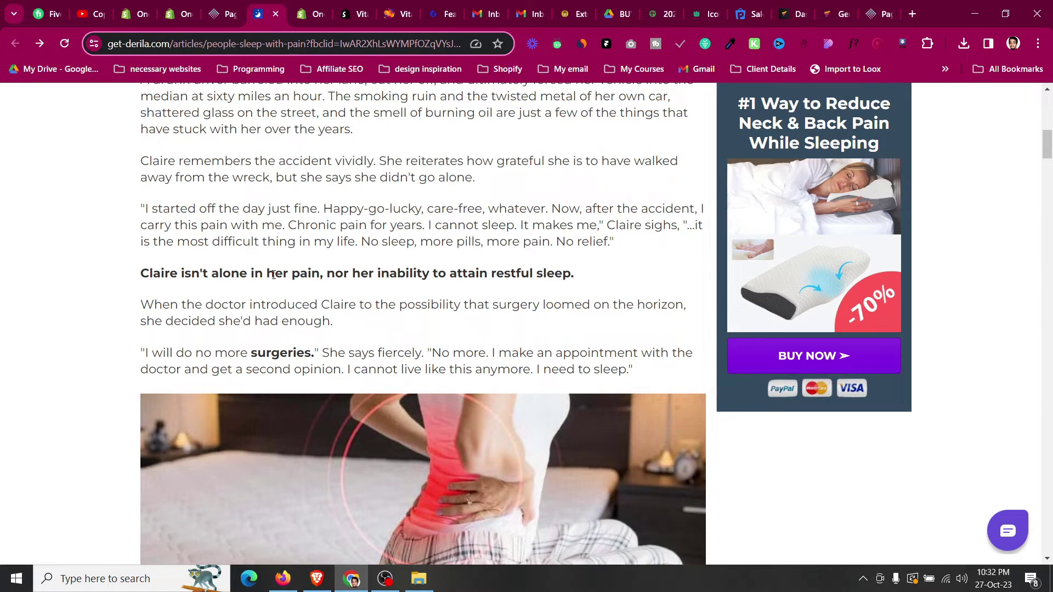
double_click(277, 273)
triple_click(274, 276)
key("ctrl+c")
left_click(233, 6)
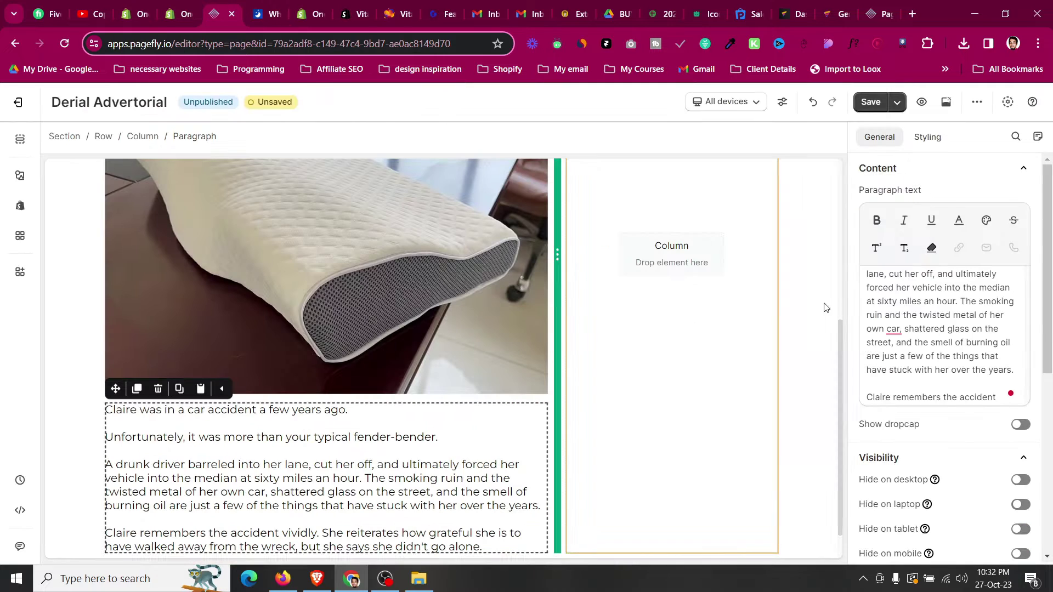
scroll(960, 359, "down", 1)
left_click(925, 393)
key("Return")
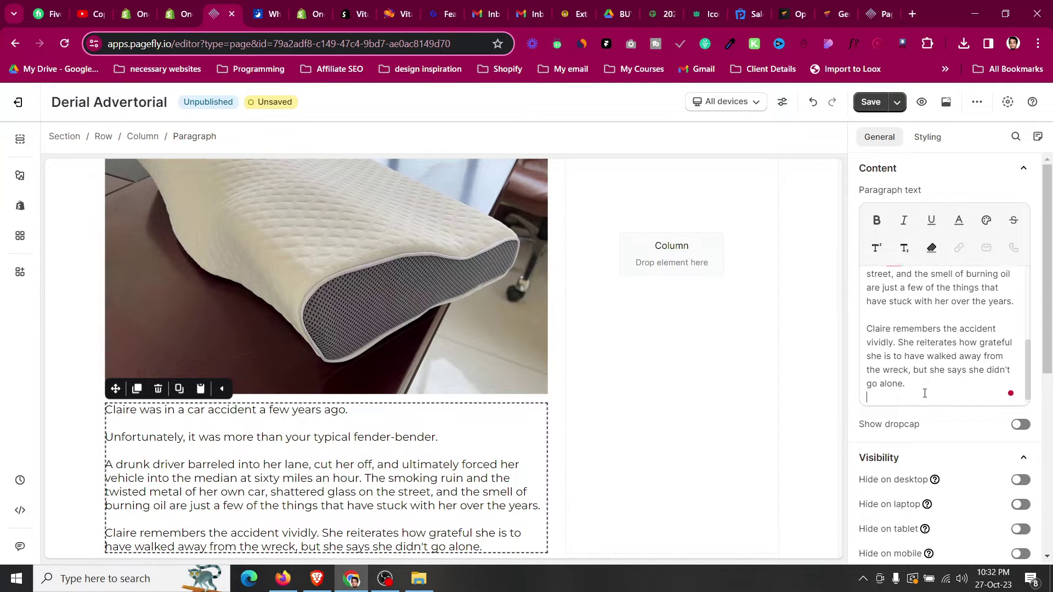
key("ctrl+v")
scroll(926, 383, "down", 2)
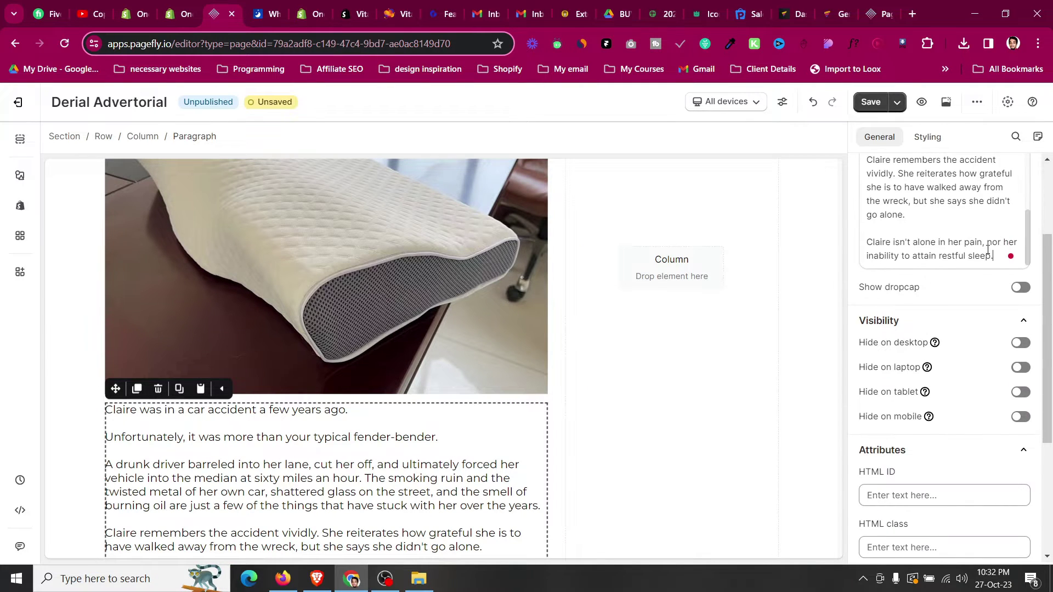
- Make the last sentence of the body paragraph, about pain and the inability to attain restful sleep, bold
left_click_drag(997, 258, 867, 242)
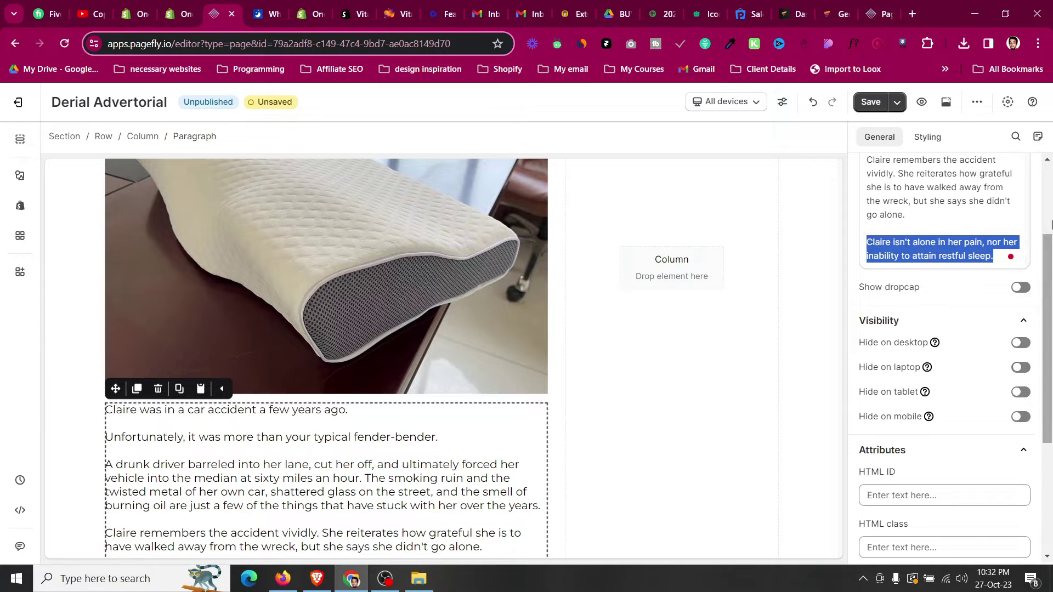
scroll(1052, 225, "up", 3)
left_click(877, 222)
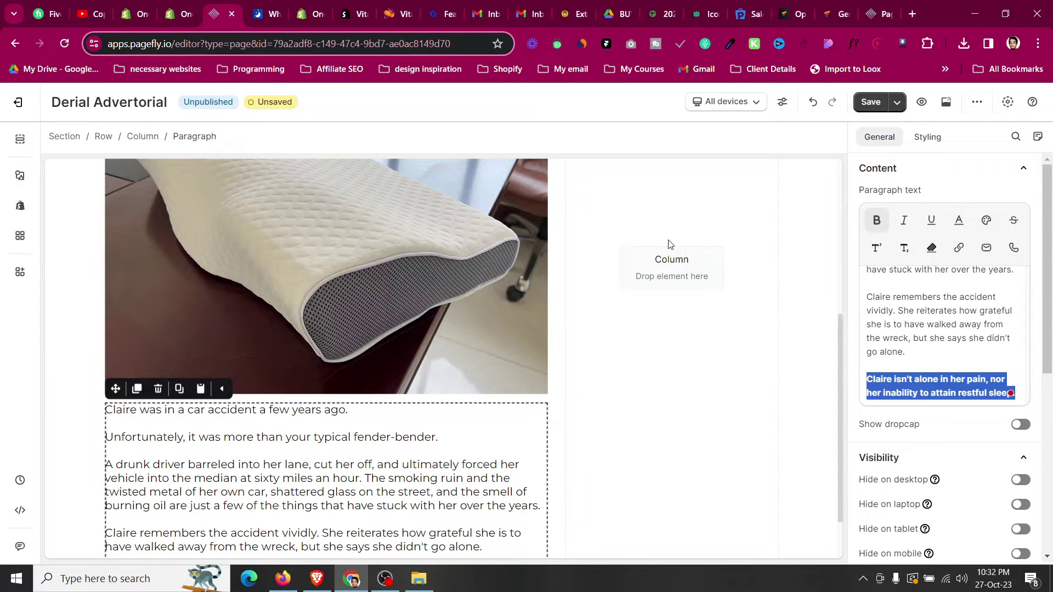
scroll(203, 411, "down", 1)
left_click(54, 420)
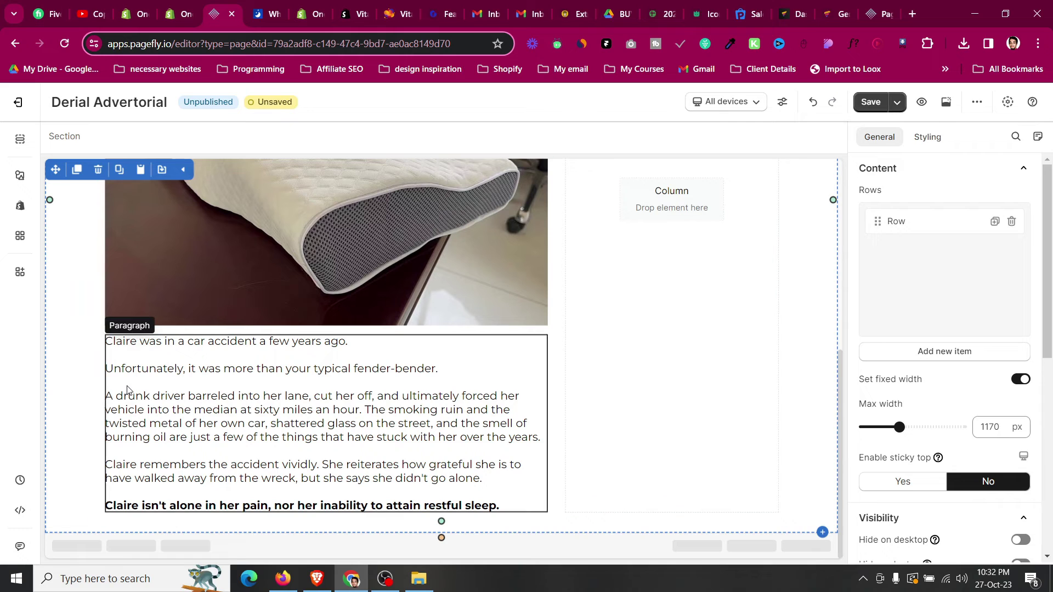
- Copy the article's "When the doctor introduced" paragraph and add it on a new line after the bold sentence in the body paragraph
left_click(262, 12)
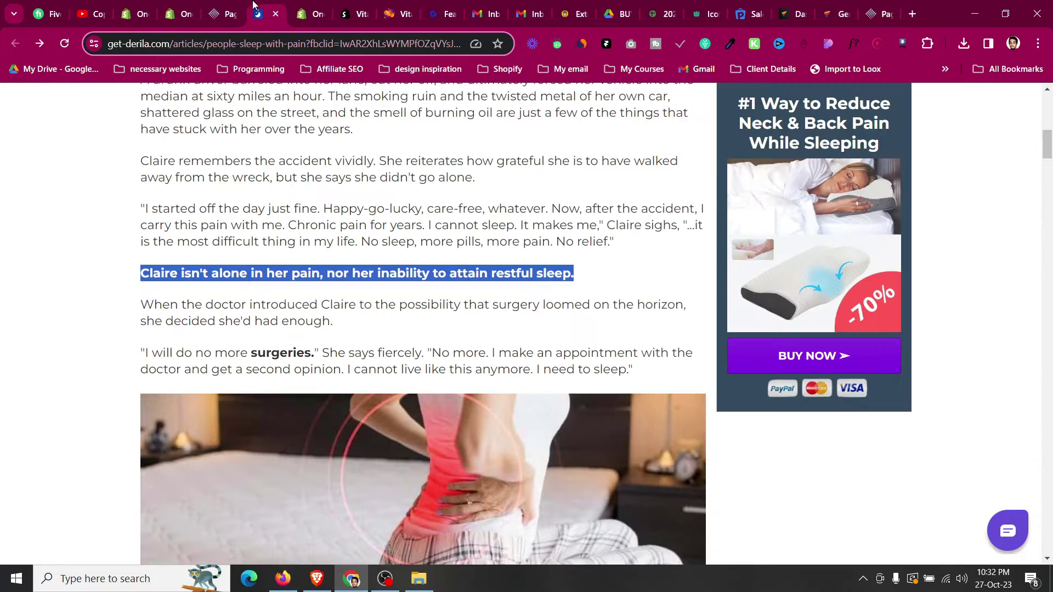
scroll(390, 338, "down", 3)
left_click(139, 161)
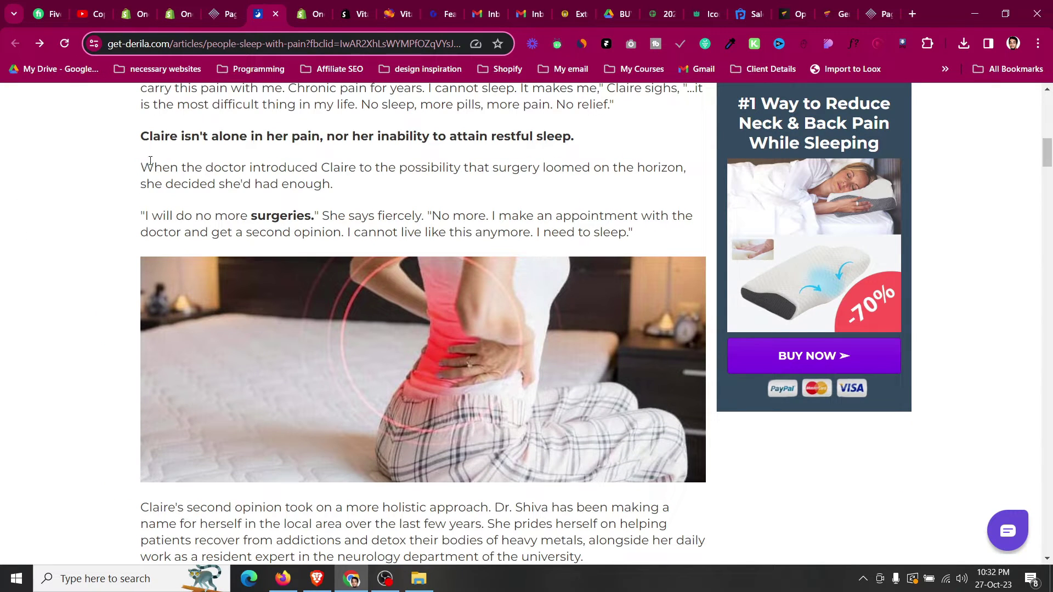
left_click_drag(151, 160, 346, 191)
key("ctrl+c")
left_click(223, 12)
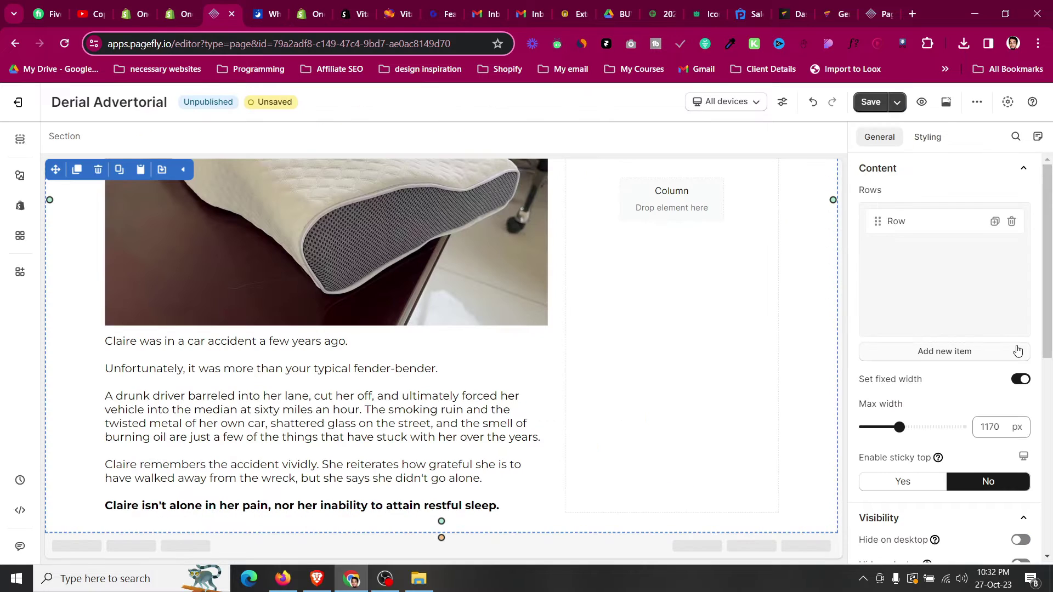
scroll(1016, 348, "down", 2)
left_click(379, 396)
scroll(878, 300, "down", 5)
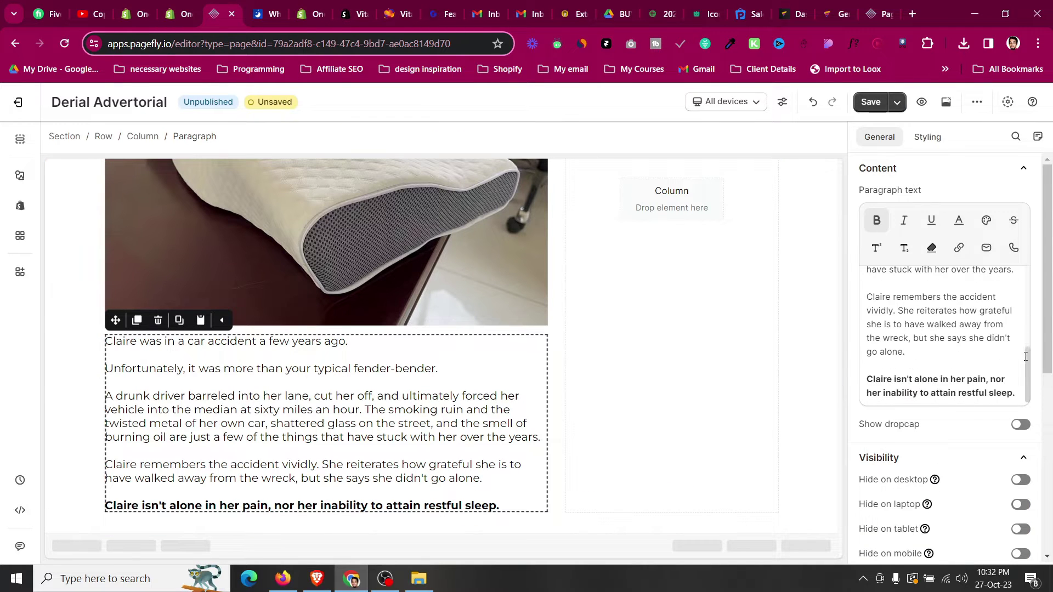
left_click(1018, 325)
key("Return")
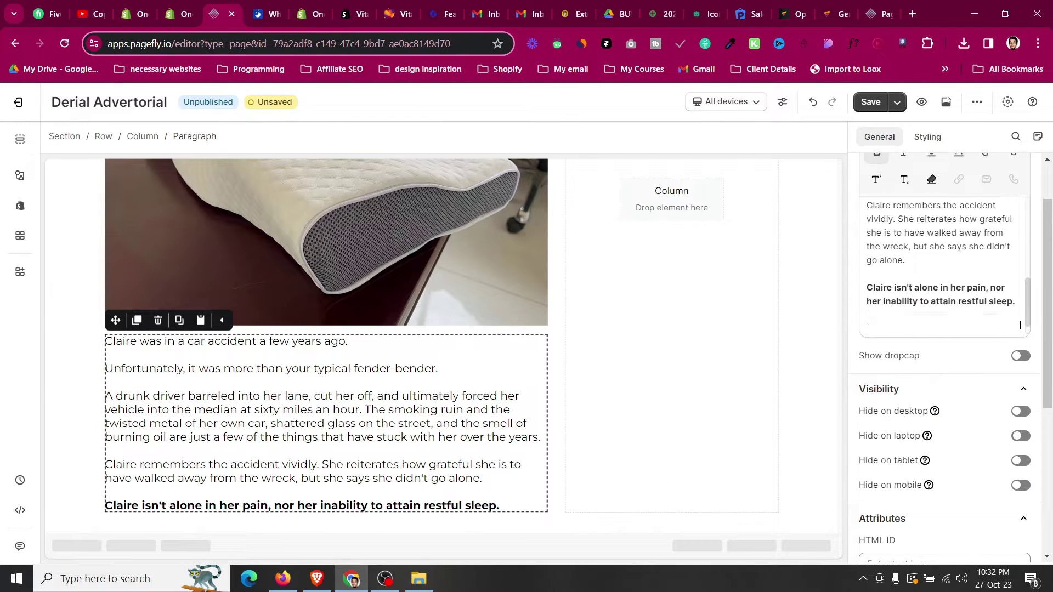
- Paste the sentence about the doctor suggesting surgery at the end of the paragraph and remove its bold formatting
key("ctrl+v")
scroll(1041, 268, "down", 4)
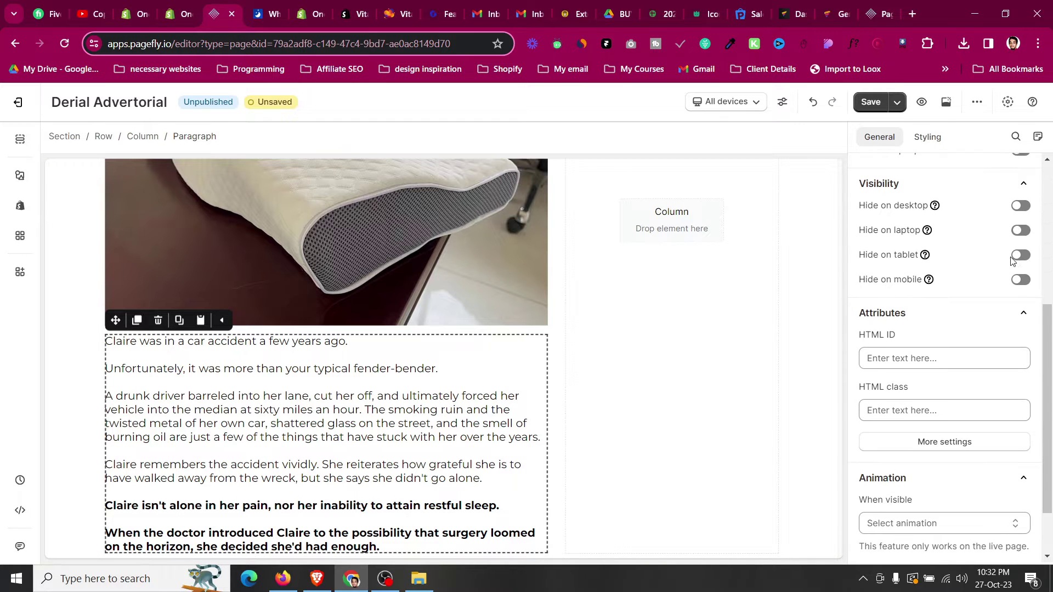
scroll(976, 230, "up", 4)
scroll(974, 220, "down", 2)
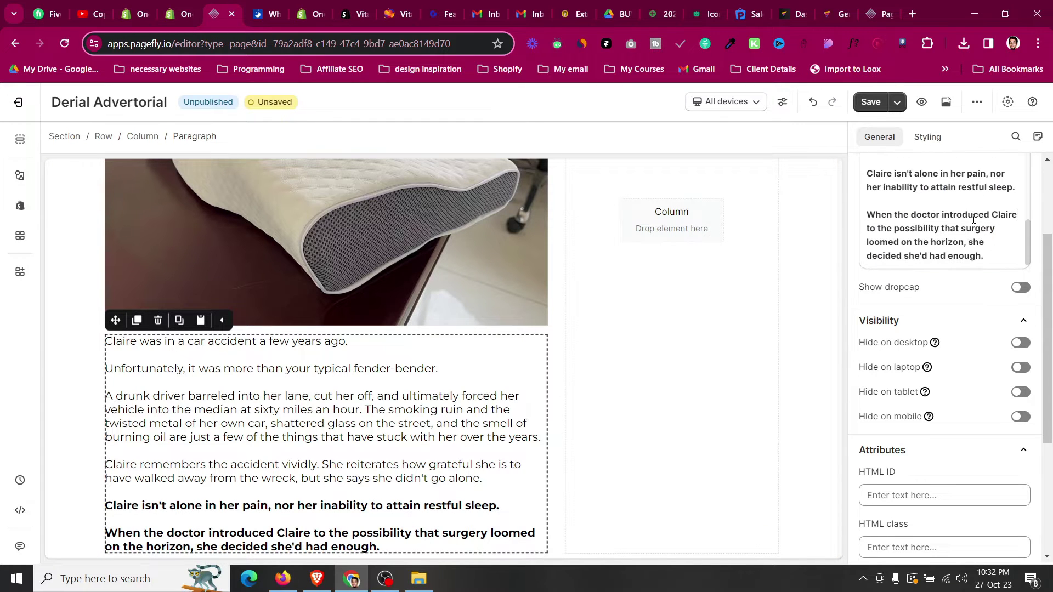
left_click_drag(987, 258, 867, 215)
scroll(906, 219, "up", 3)
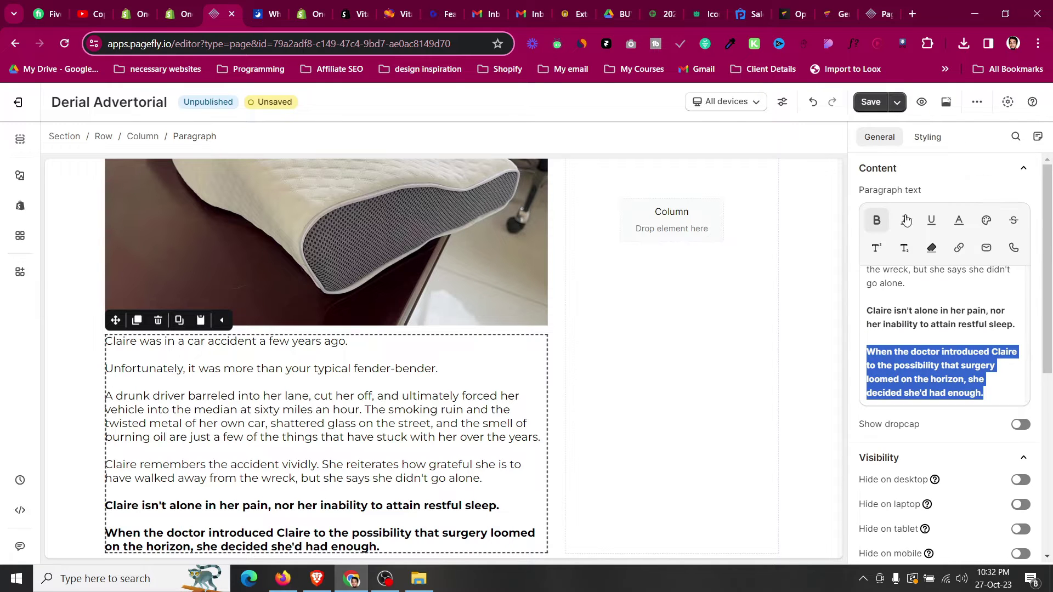
left_click(877, 220)
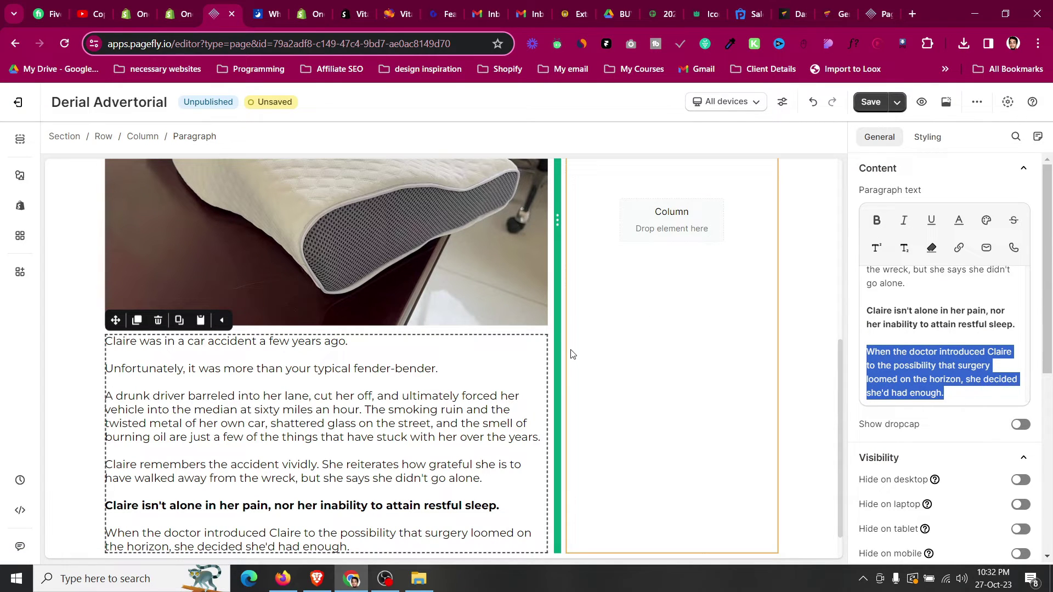
- Check the reference Derila article, then duplicate the pillow image in the page editor and place the copy below the paragraph
scroll(345, 210, "up", 2)
left_click(257, 13)
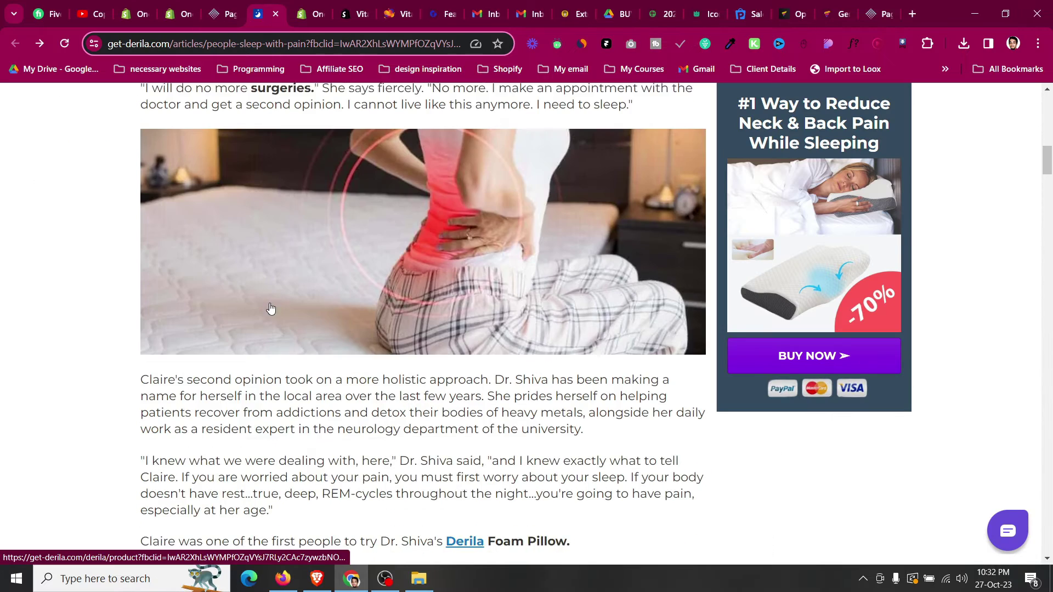
scroll(271, 309, "up", 3)
left_click(277, 305)
scroll(277, 305, "down", 3)
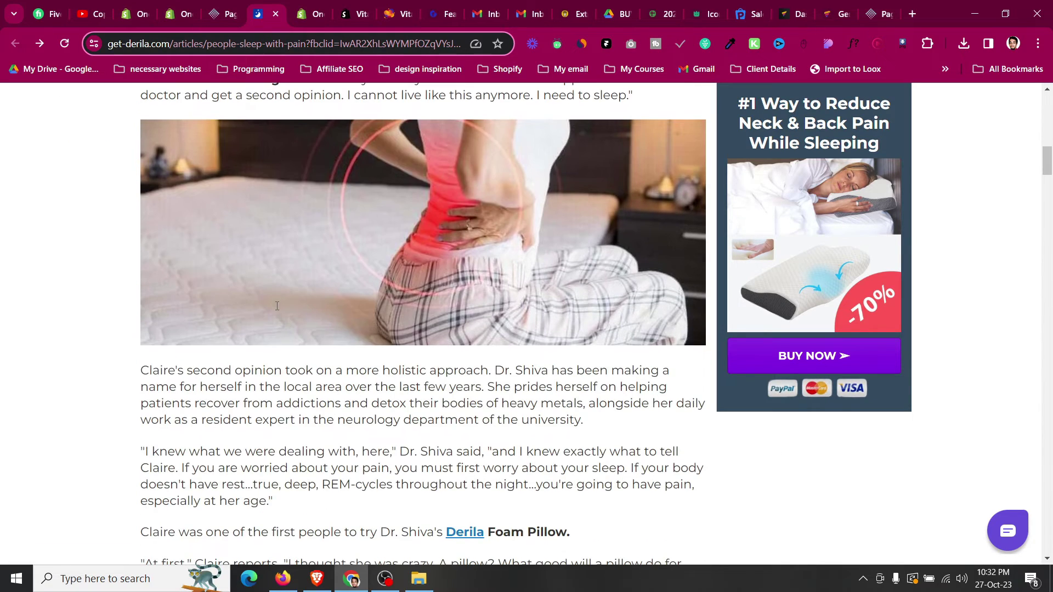
left_click(216, 4)
scroll(354, 352, "up", 3)
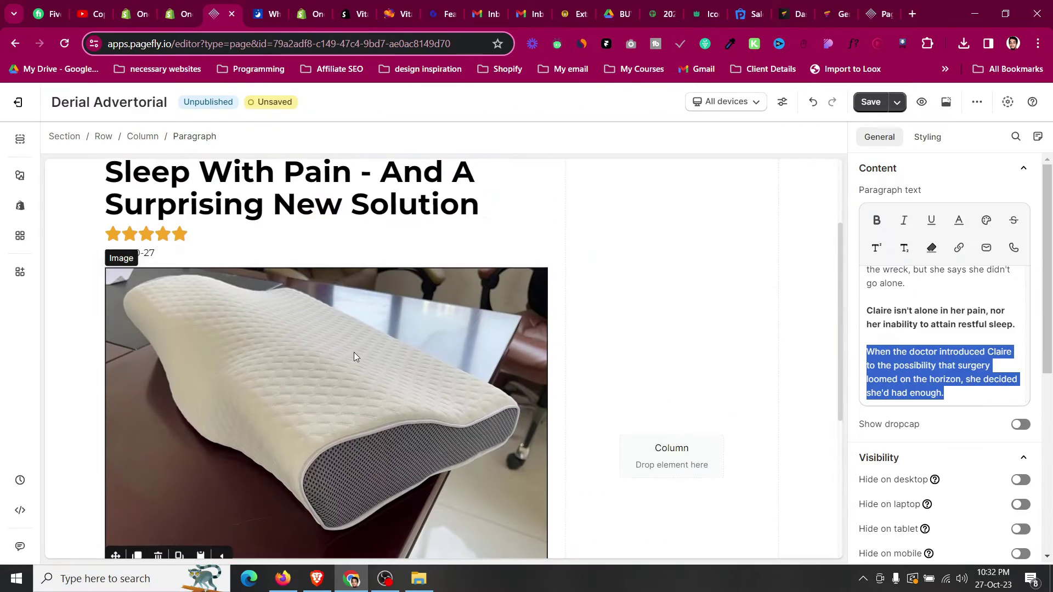
left_click(354, 352)
left_click(138, 253)
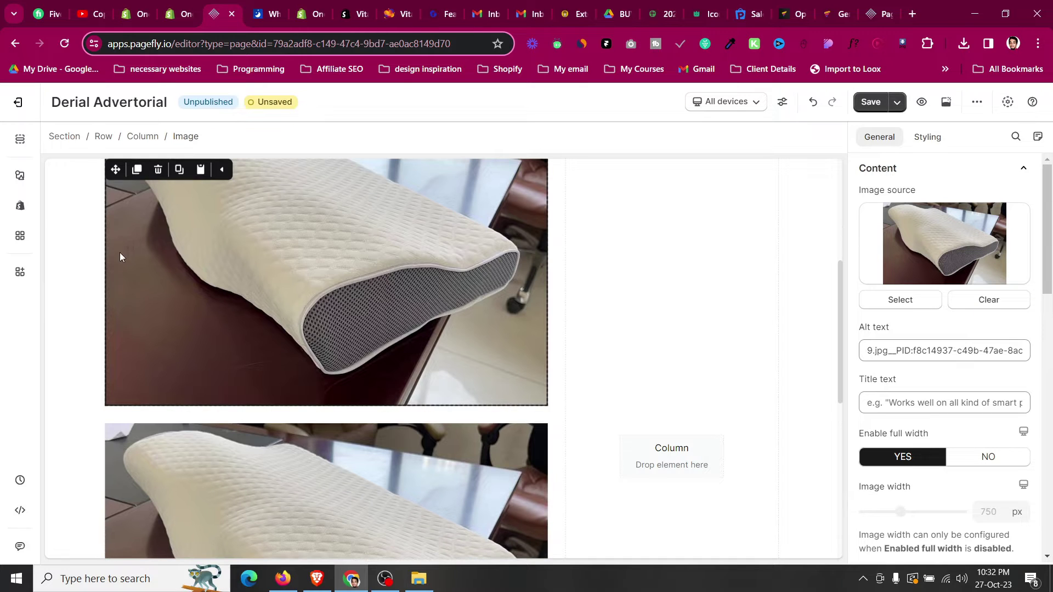
left_click_drag(115, 170, 222, 476)
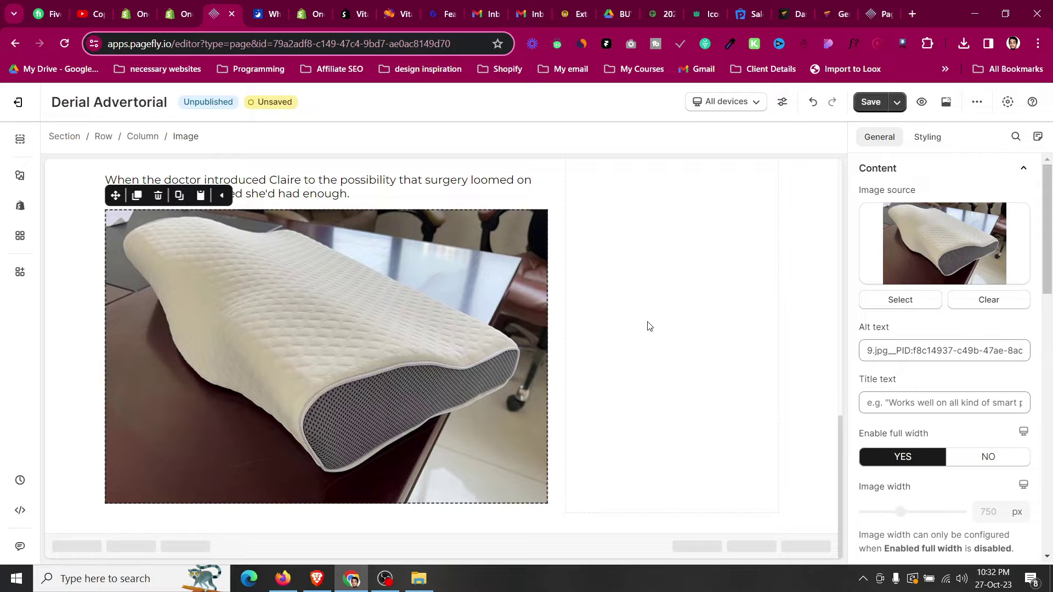
- Replace the duplicated image with picture 11 from the media library
left_click(901, 299)
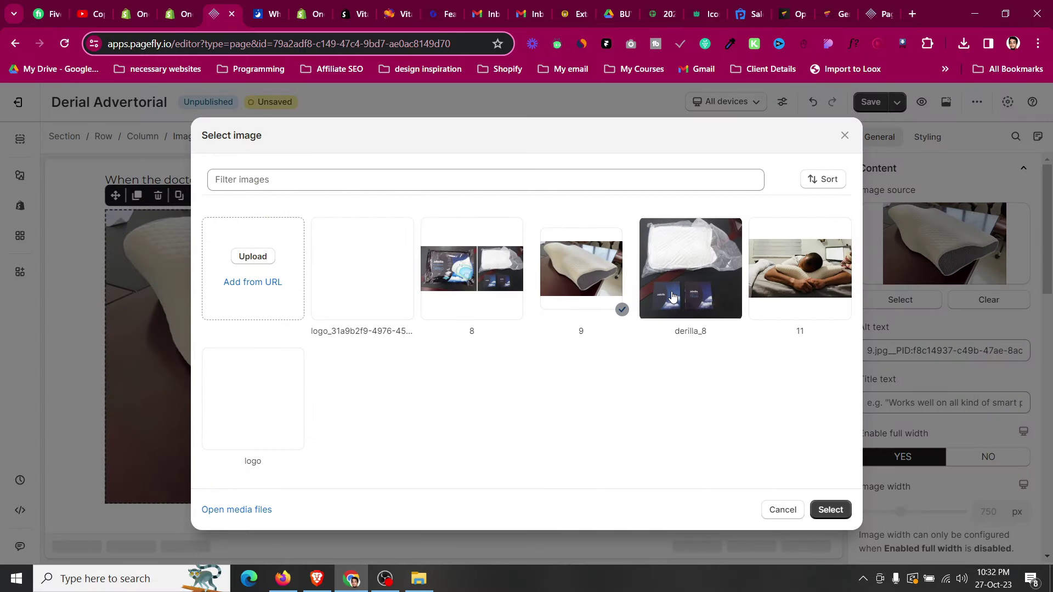
left_click(784, 272)
left_click(830, 509)
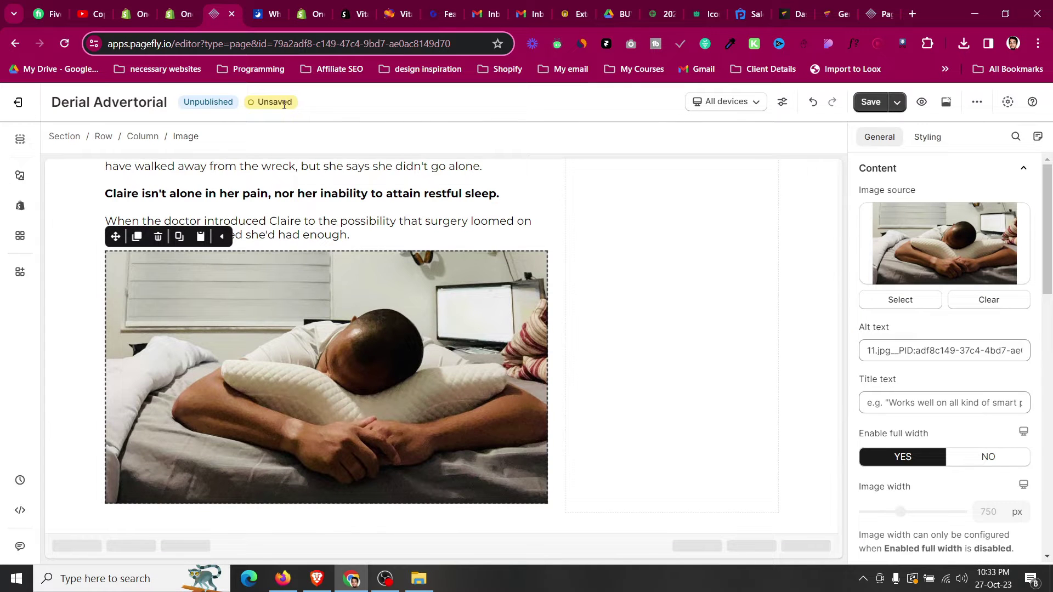
- Check the article text that follows the reference image, then duplicate the paragraph in the editor and place the copy below the second image
left_click(278, 4)
scroll(279, 302, "down", 3)
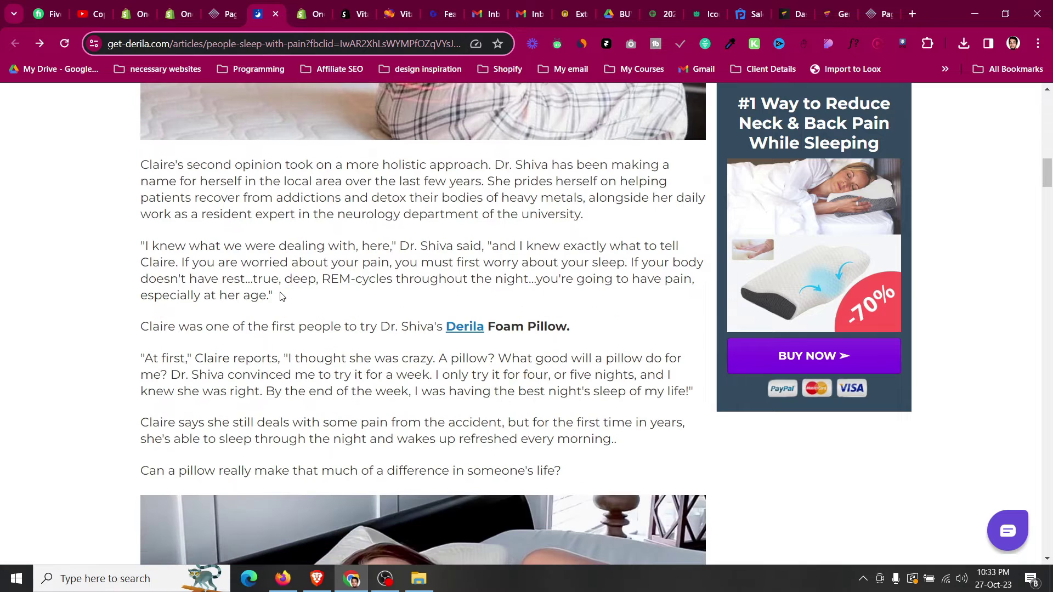
left_click(221, 14)
scroll(249, 324, "up", 4)
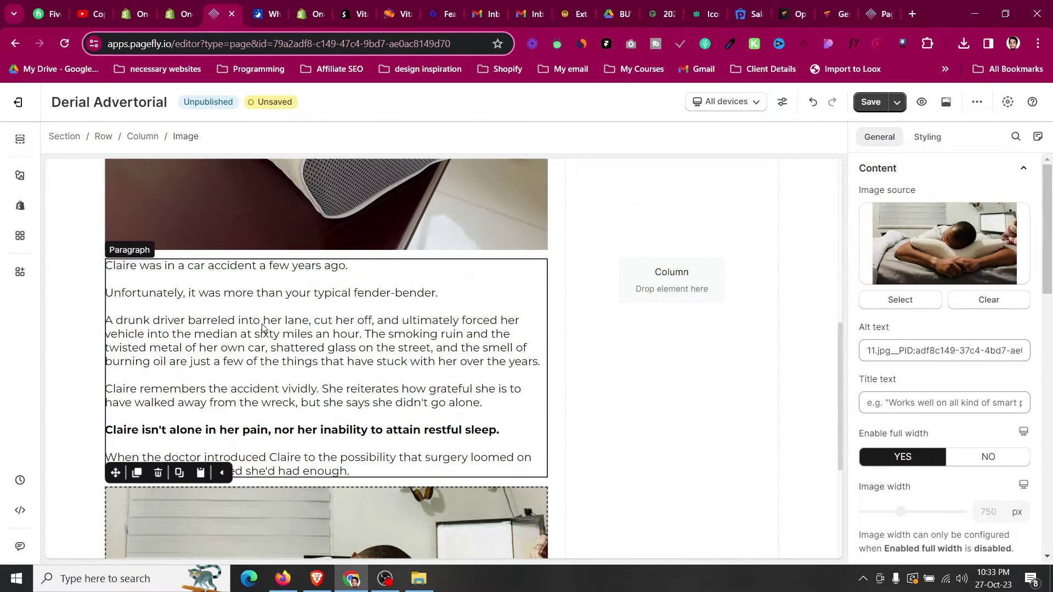
left_click(263, 321)
left_click(137, 244)
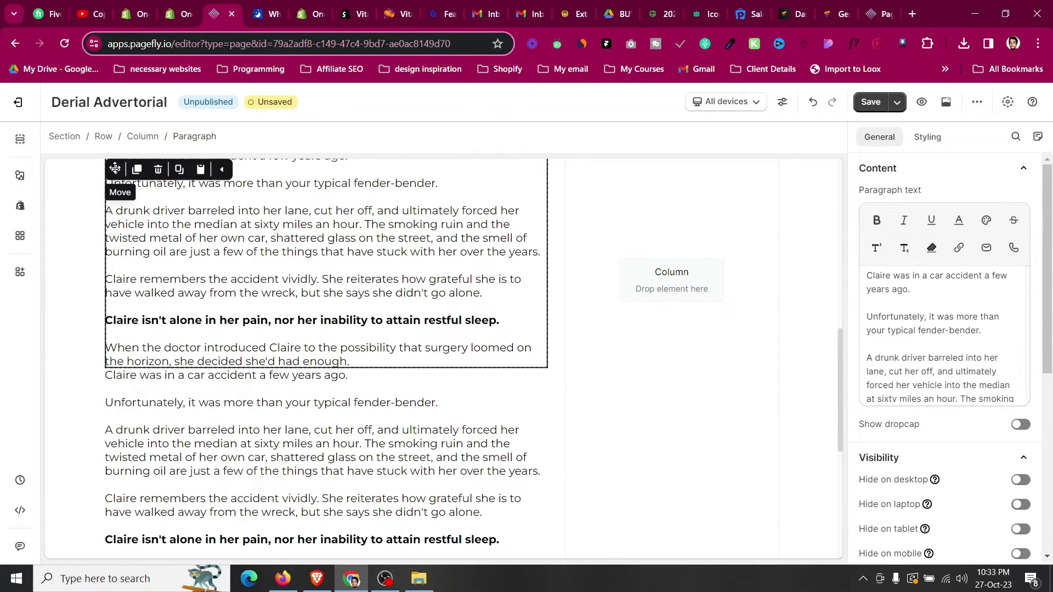
left_click_drag(115, 170, 183, 493)
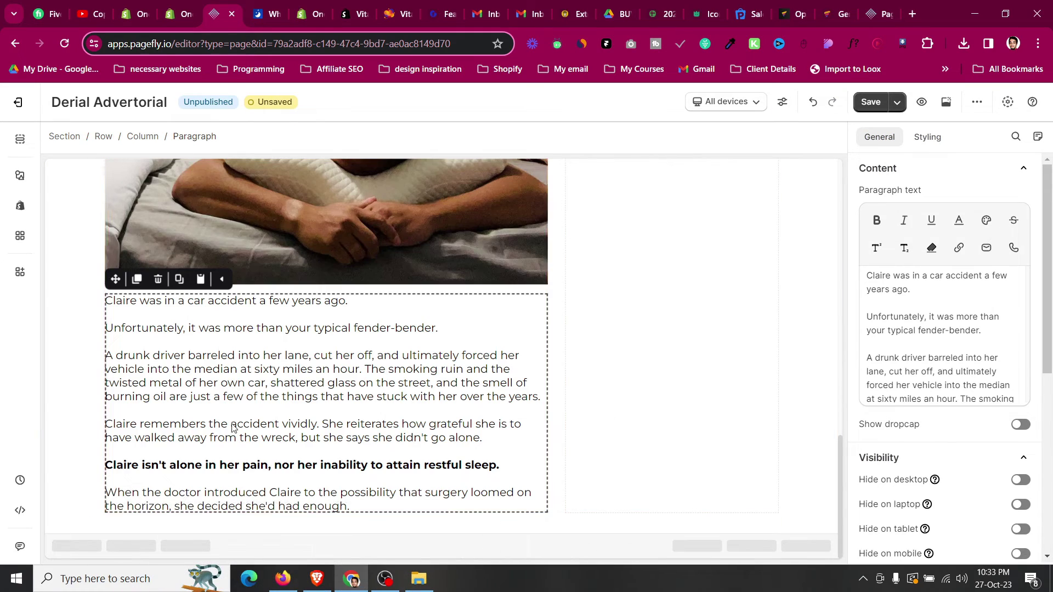
- Check the reference article's next section, then duplicate the sleeping man image in the editor and place the copy below the last paragraph
left_click(276, 5)
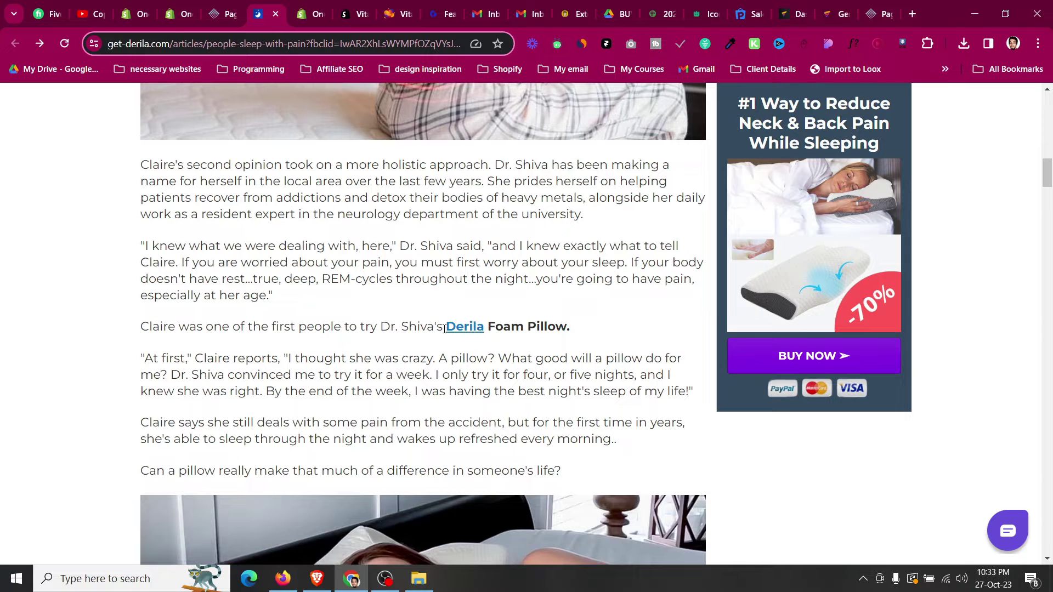
scroll(453, 349, "down", 8)
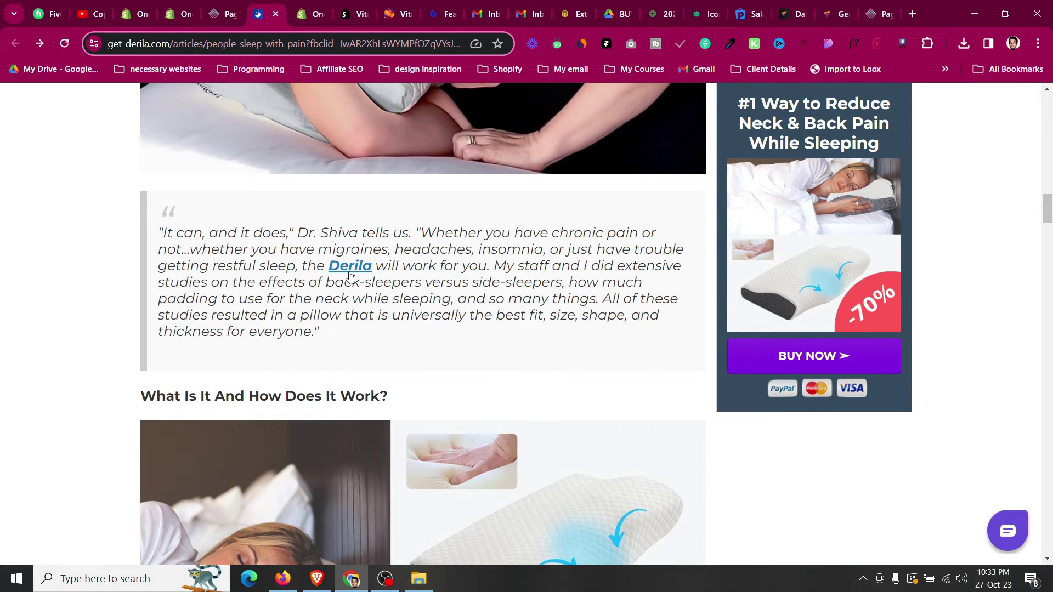
scroll(349, 271, "up", 8)
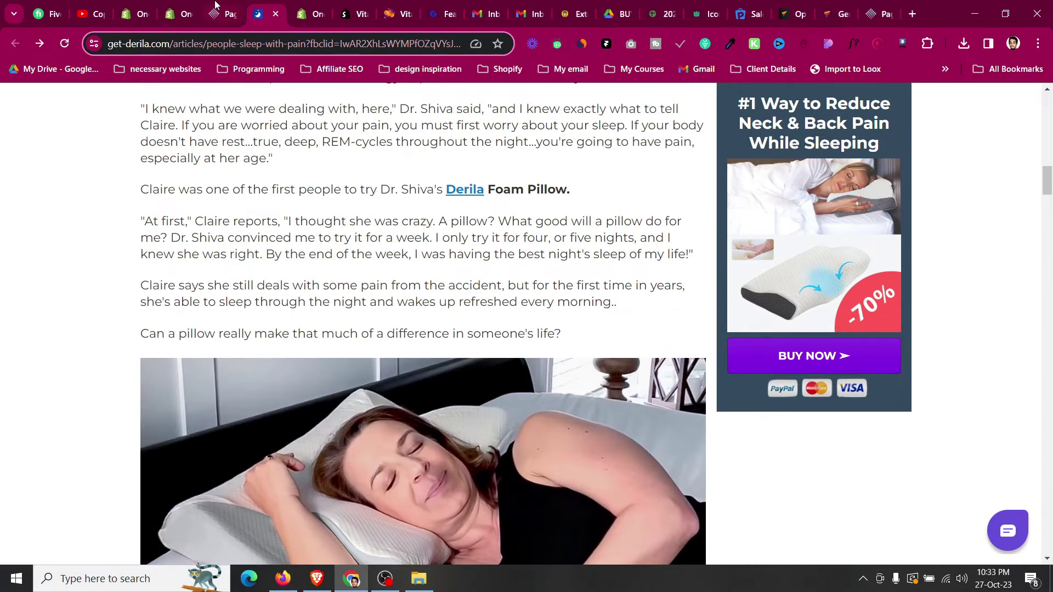
left_click(215, 4)
scroll(301, 356, "up", 3)
left_click(177, 219)
left_click_drag(116, 194, 270, 483)
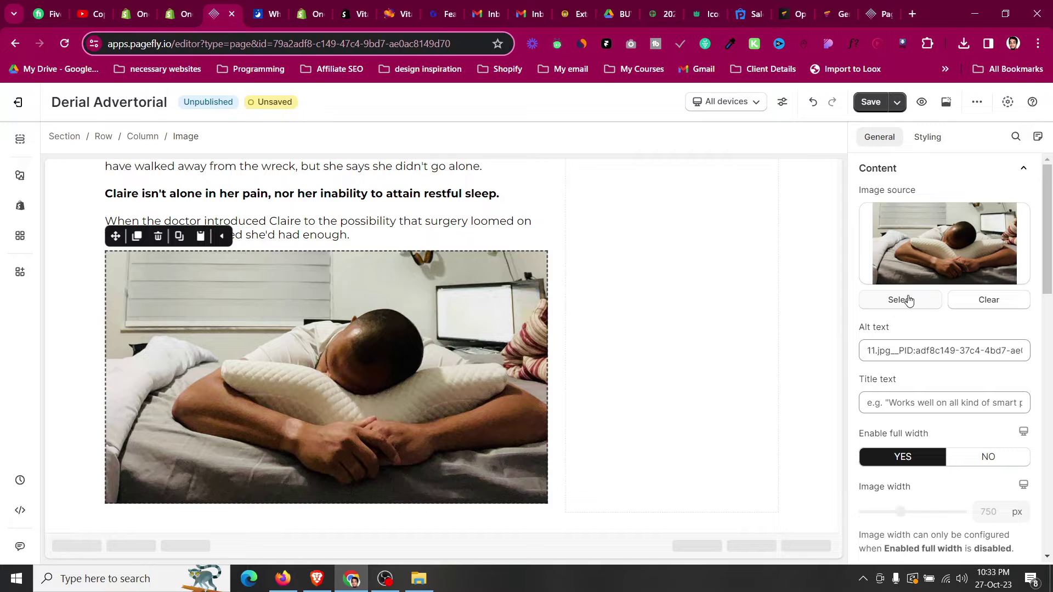
- Check the reference article's quote section, then add a Block layout element below the last image in the page editor
left_click(258, 4)
scroll(239, 262, "down", 8)
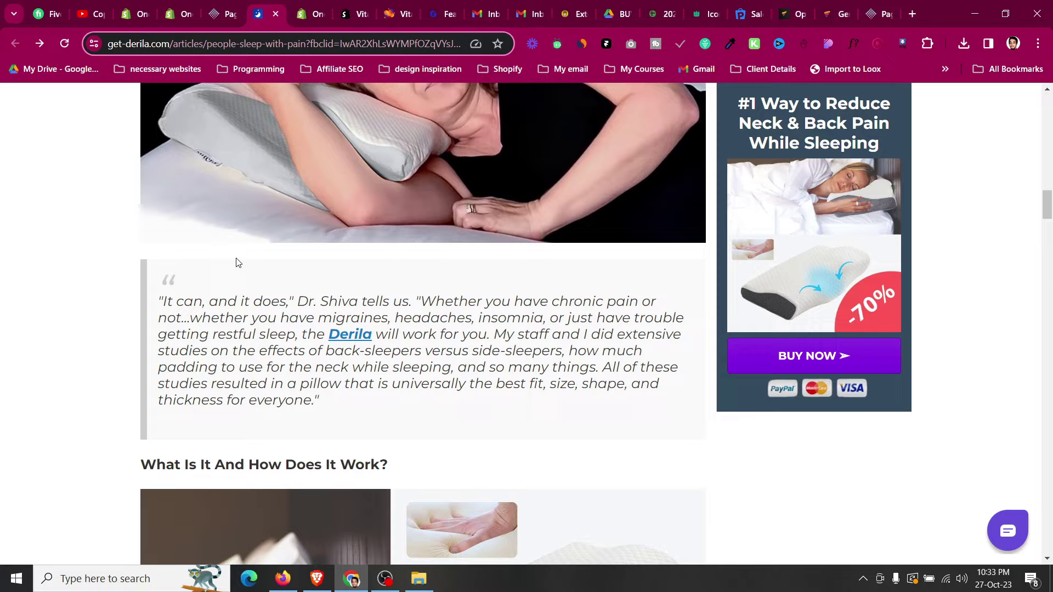
left_click(223, 7)
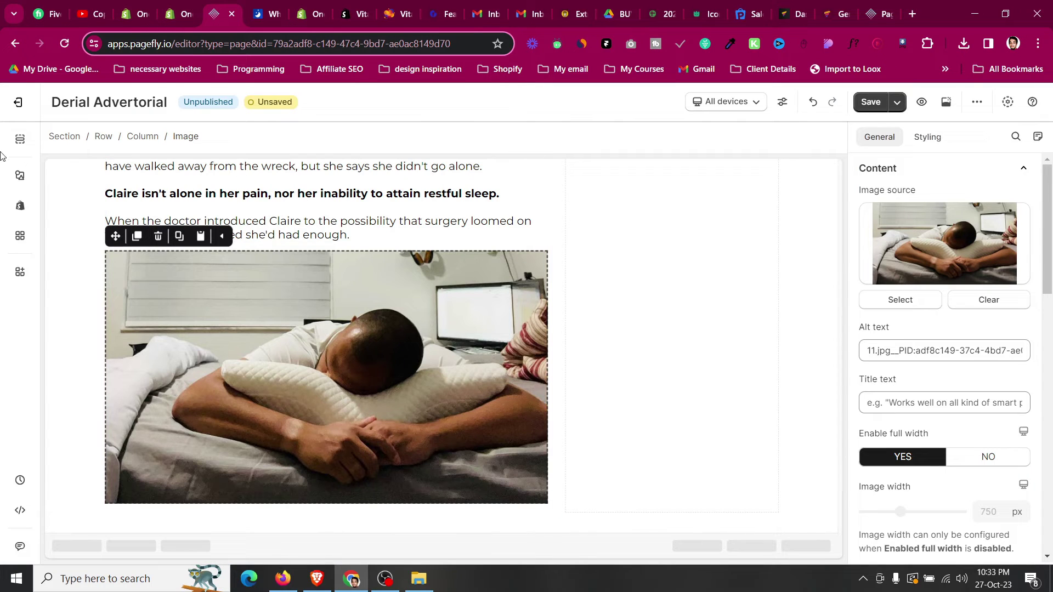
left_click(20, 173)
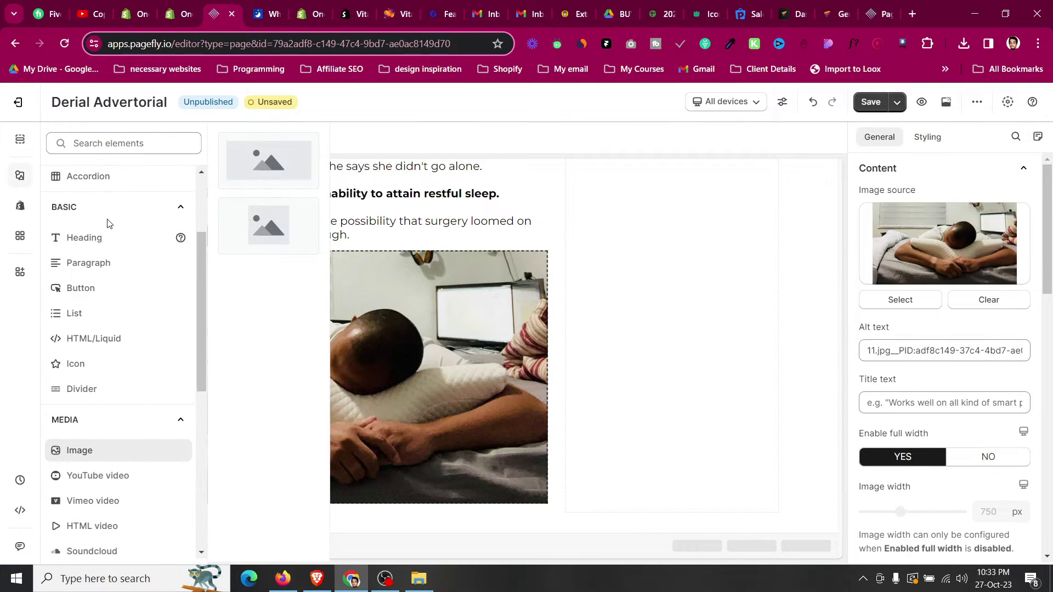
scroll(269, 307, "down", 5)
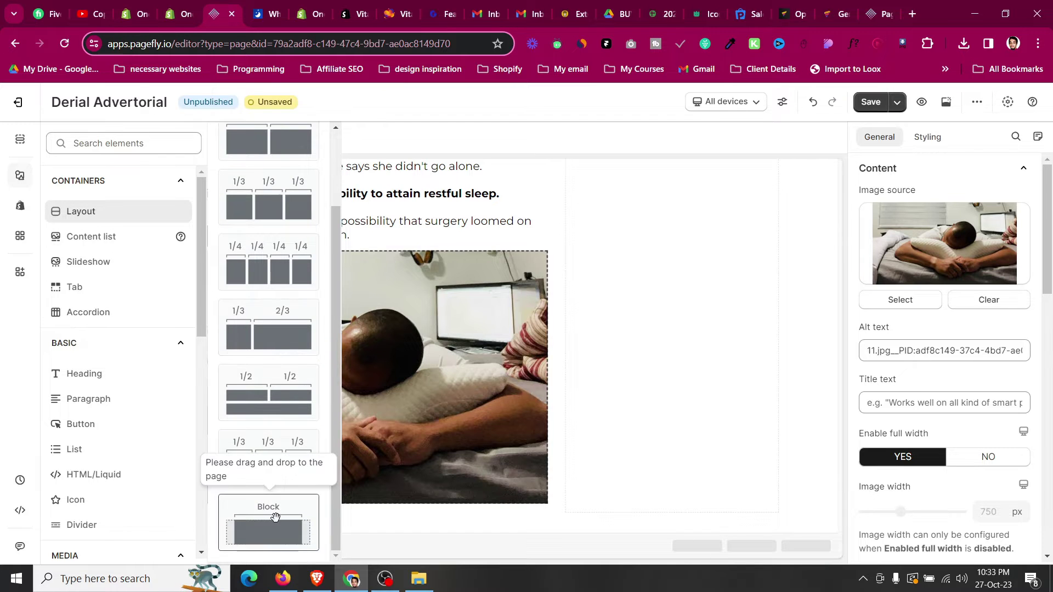
left_click_drag(275, 517, 400, 502)
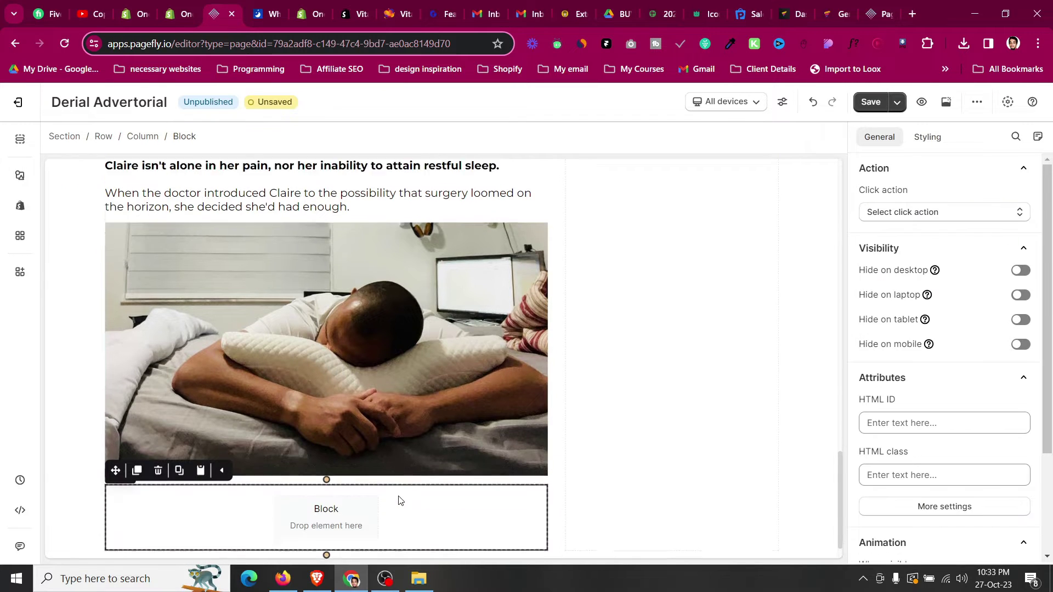
- Inspect the quote box in the reference article and copy its background colour #f9f9f9 from the blockquote styles
left_click(276, 4)
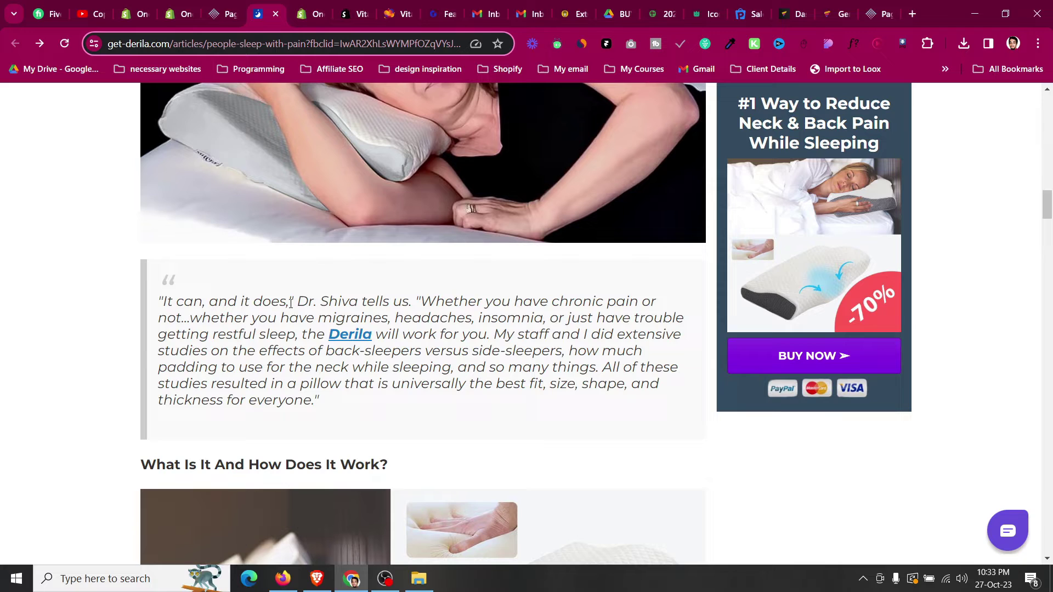
right_click(168, 366)
left_click(221, 356)
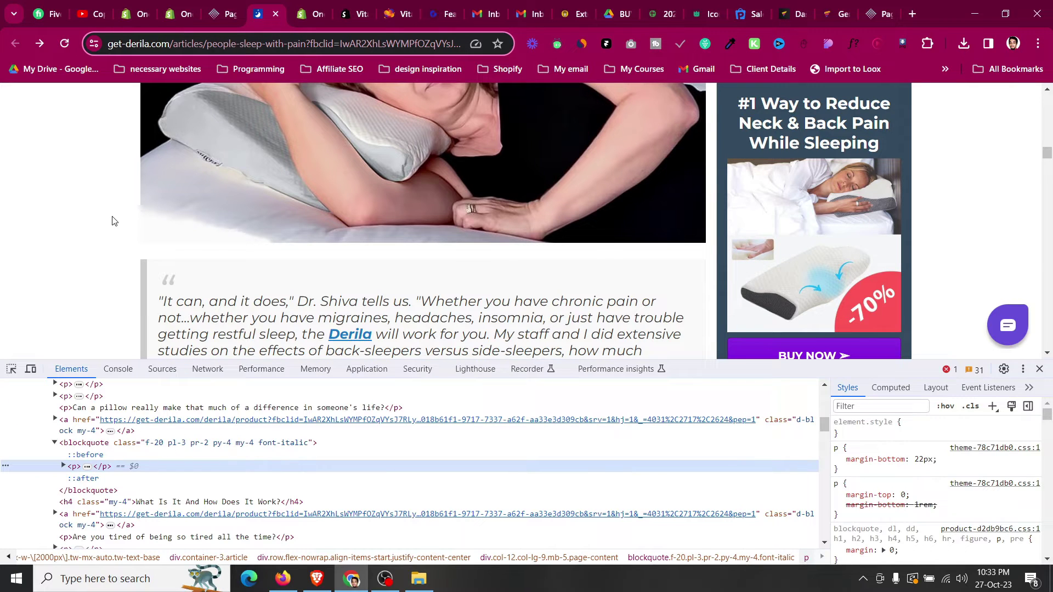
left_click(11, 371)
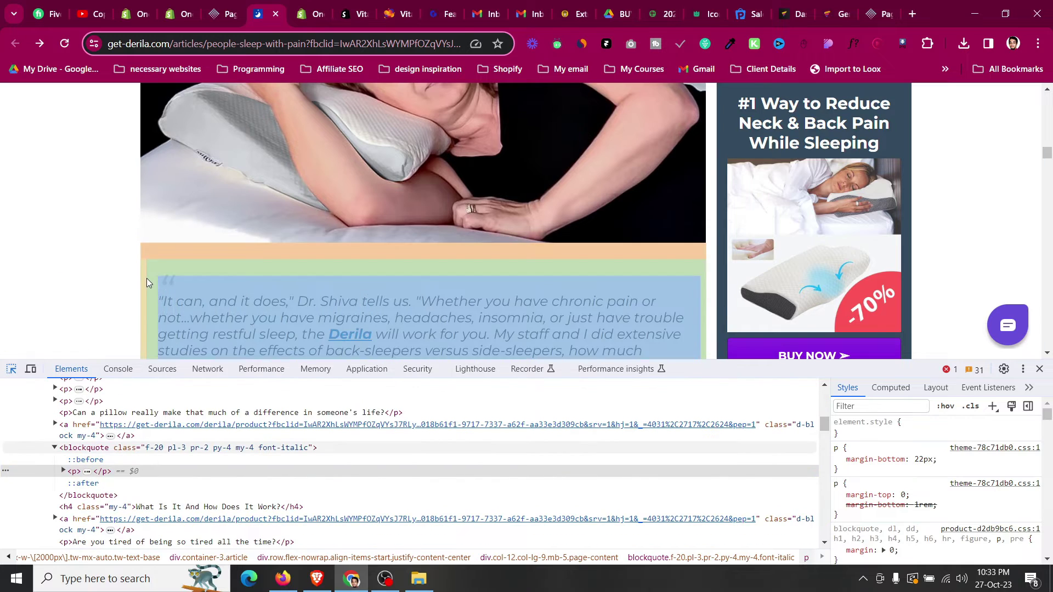
left_click(147, 278)
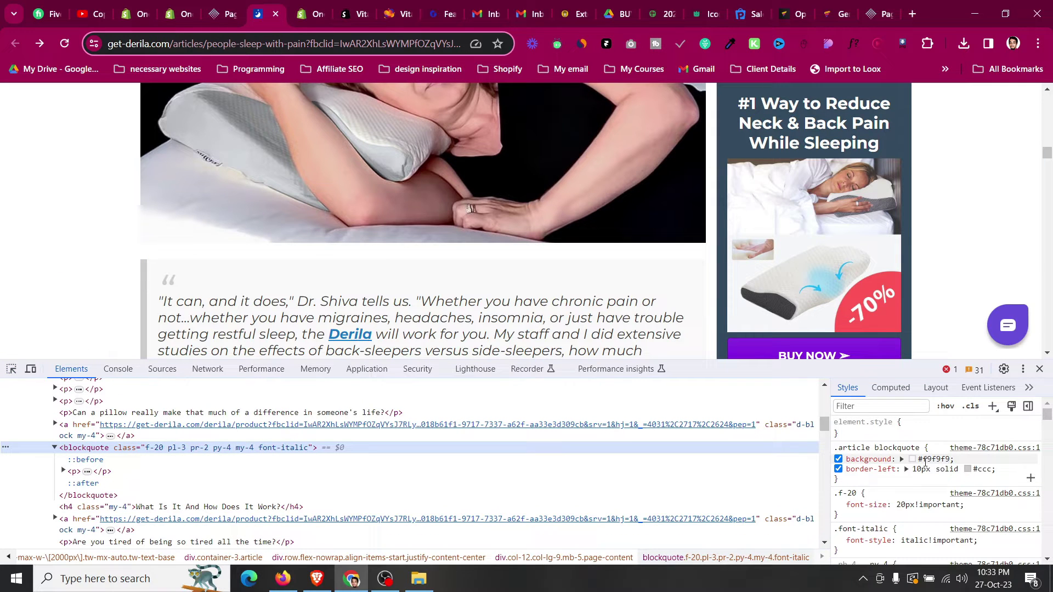
left_click(926, 461)
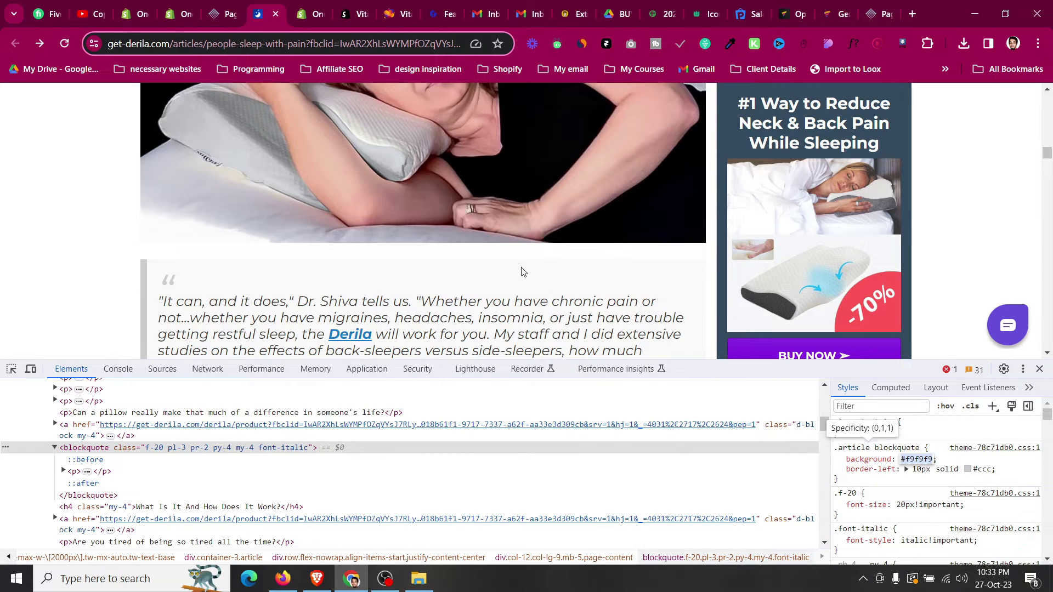
scroll(523, 273, "down", 2)
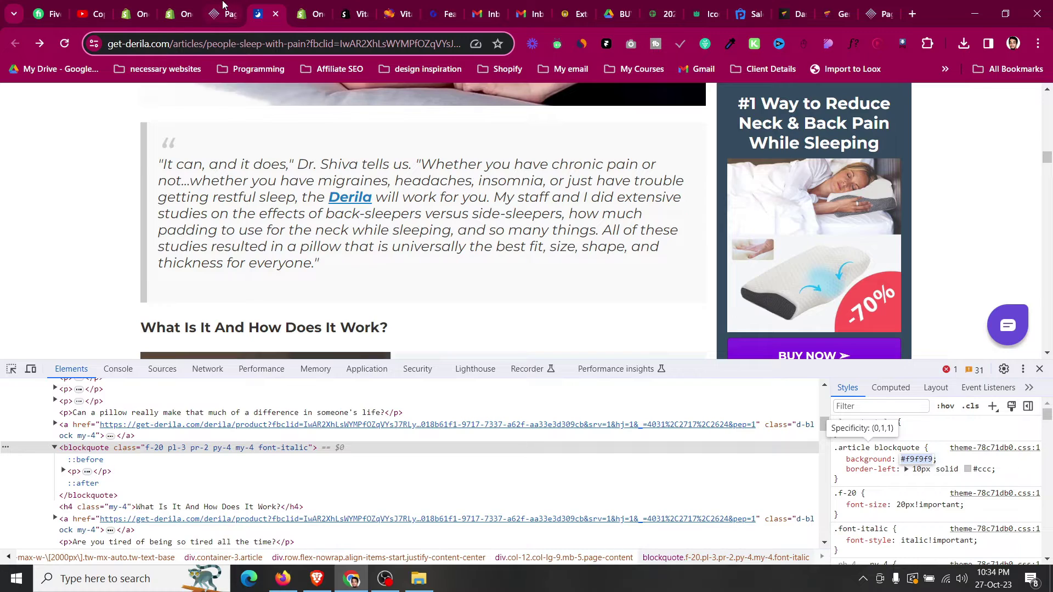
- Return to the page editor and set the empty block's background colour to rgb(249, 249, 249)
left_click(223, 6)
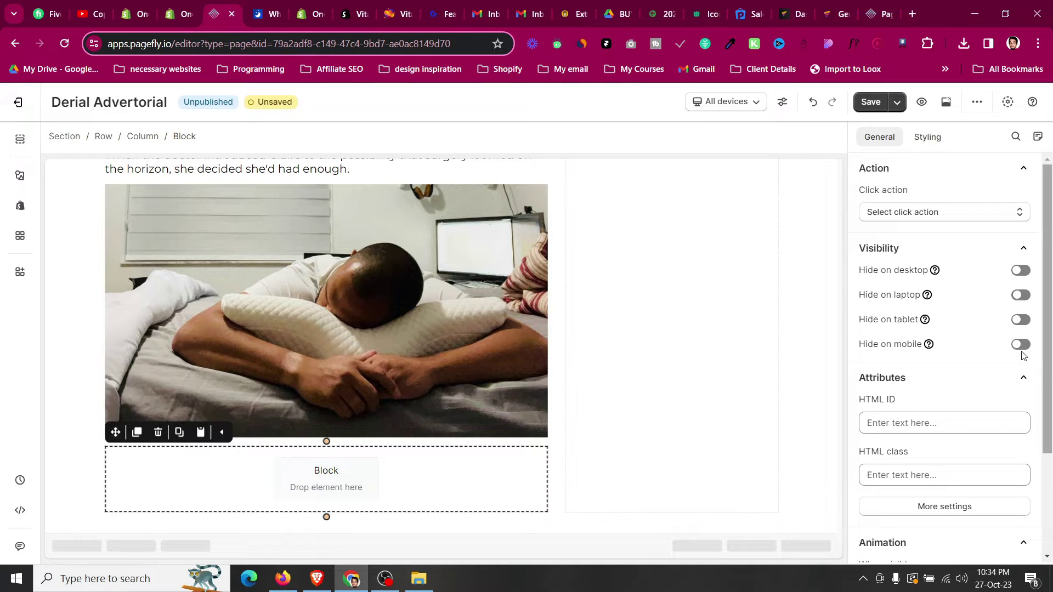
left_click(928, 137)
scroll(927, 434, "down", 5)
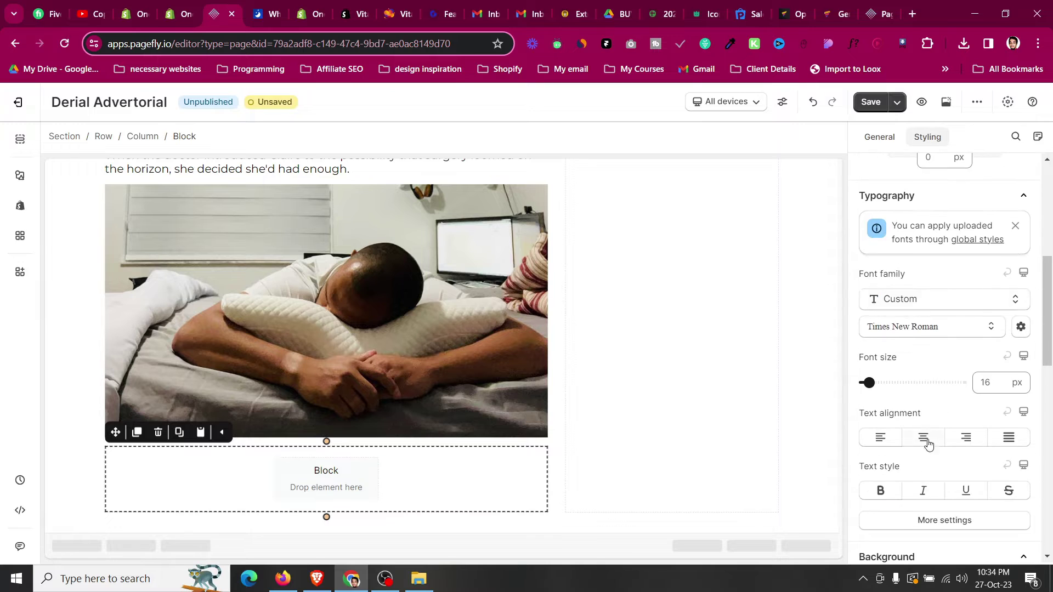
left_click(927, 491)
left_click(927, 494)
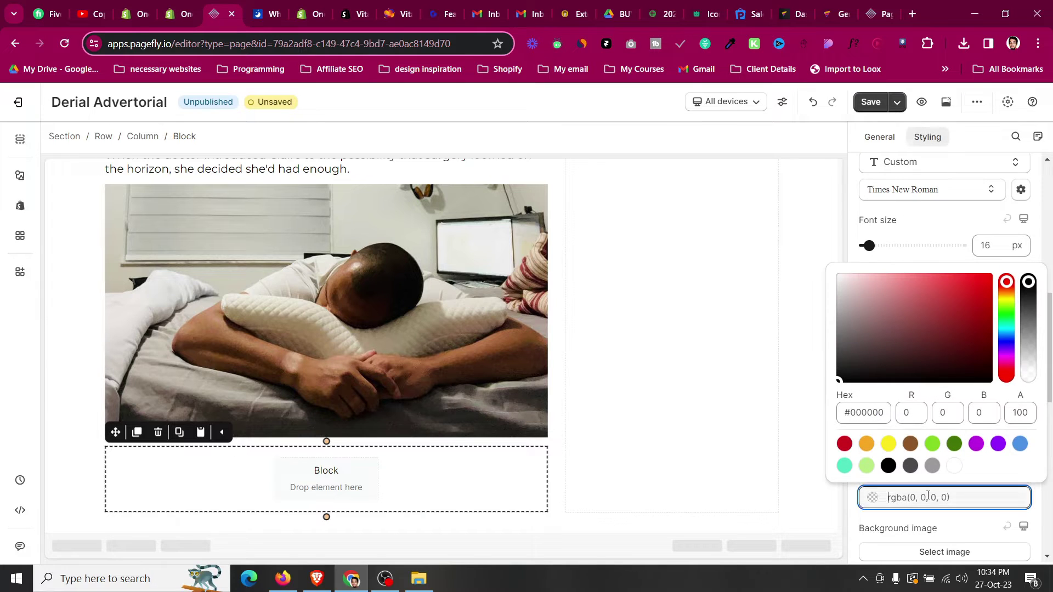
type("rgb(249, 249, 249)")
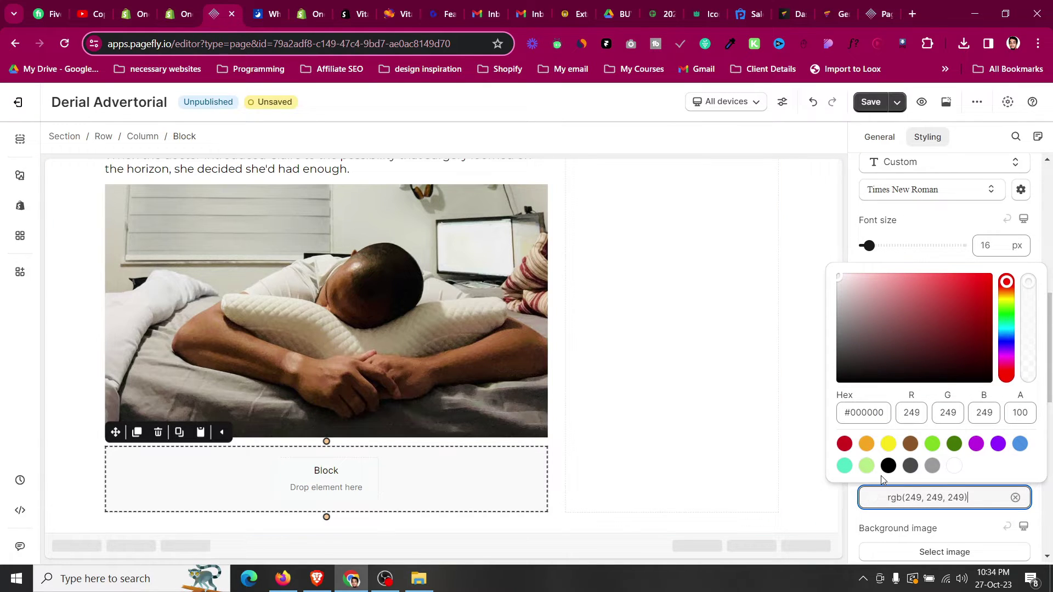
left_click(869, 419)
left_click(953, 504)
- Check the quote box's left border width, style and colour in the reference article's blockquote styles
left_click(258, 13)
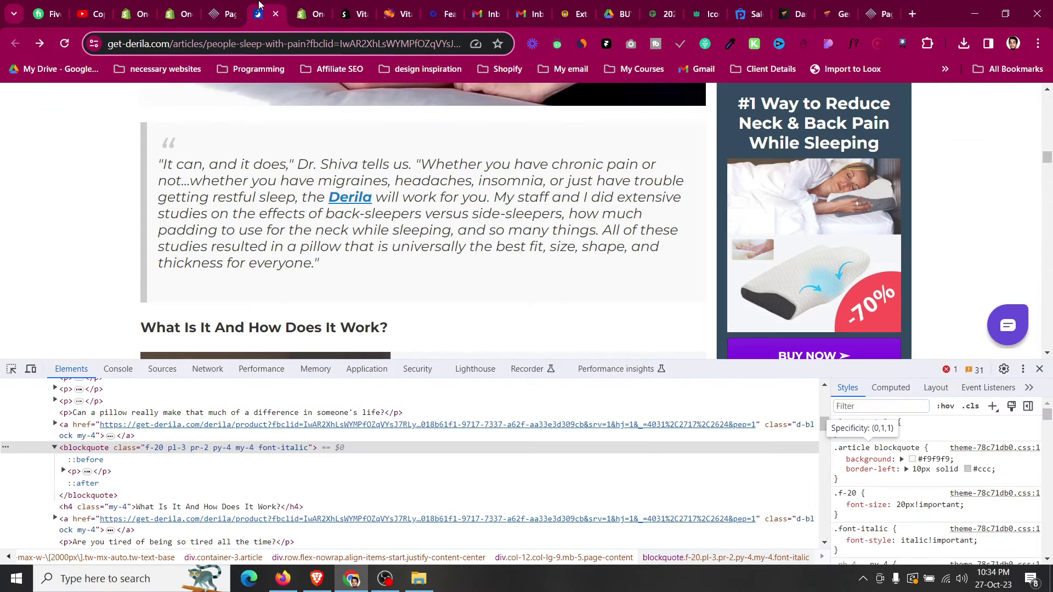
left_click(976, 472)
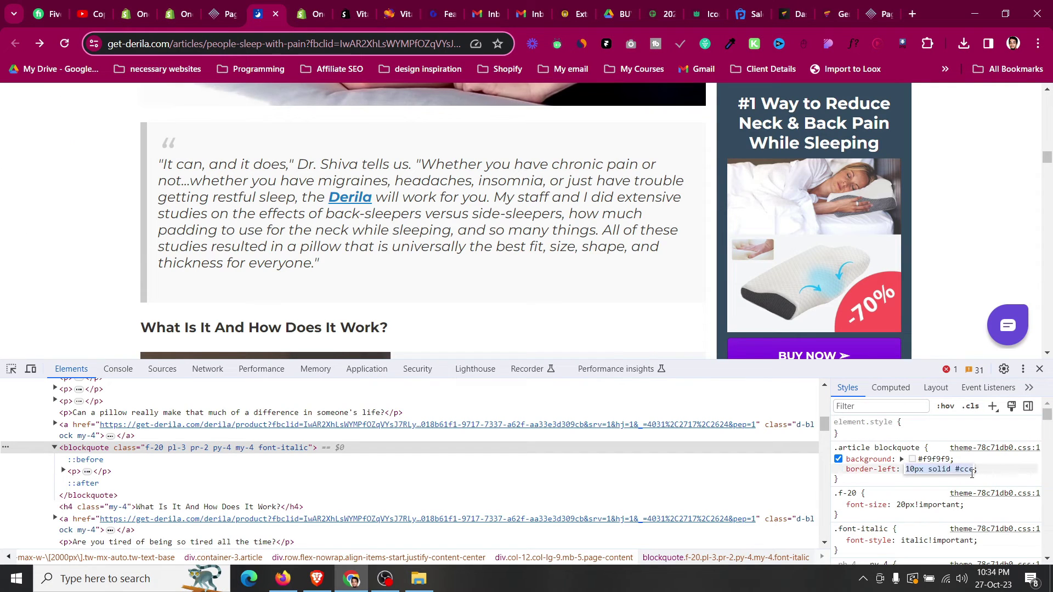
left_click(971, 470)
- Return to the page editor and give the empty block a solid border in colour #cccccc on all sides
left_click(240, 7)
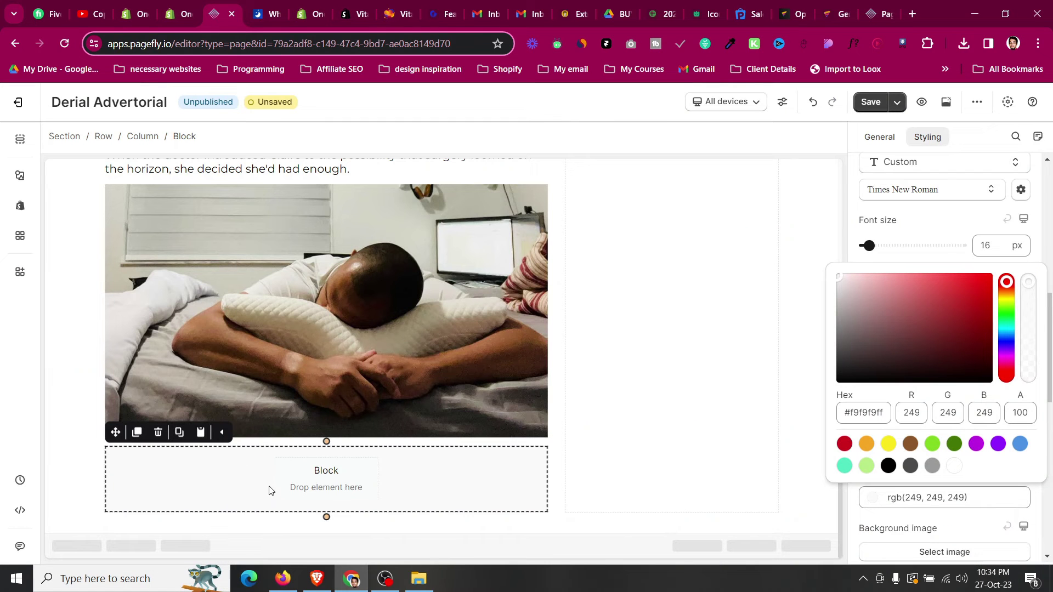
scroll(947, 231, "down", 8)
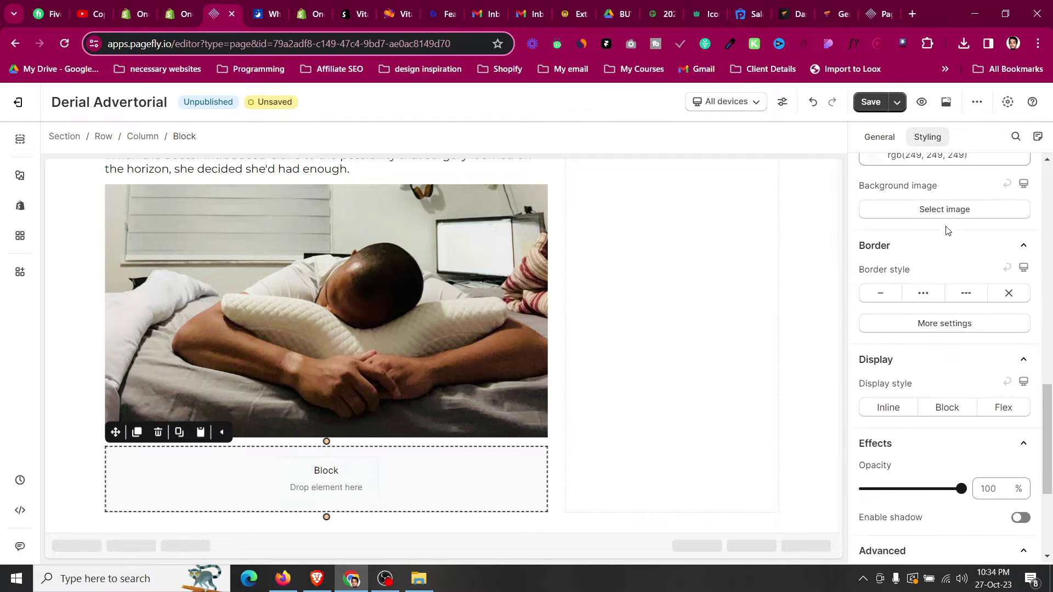
left_click(884, 224)
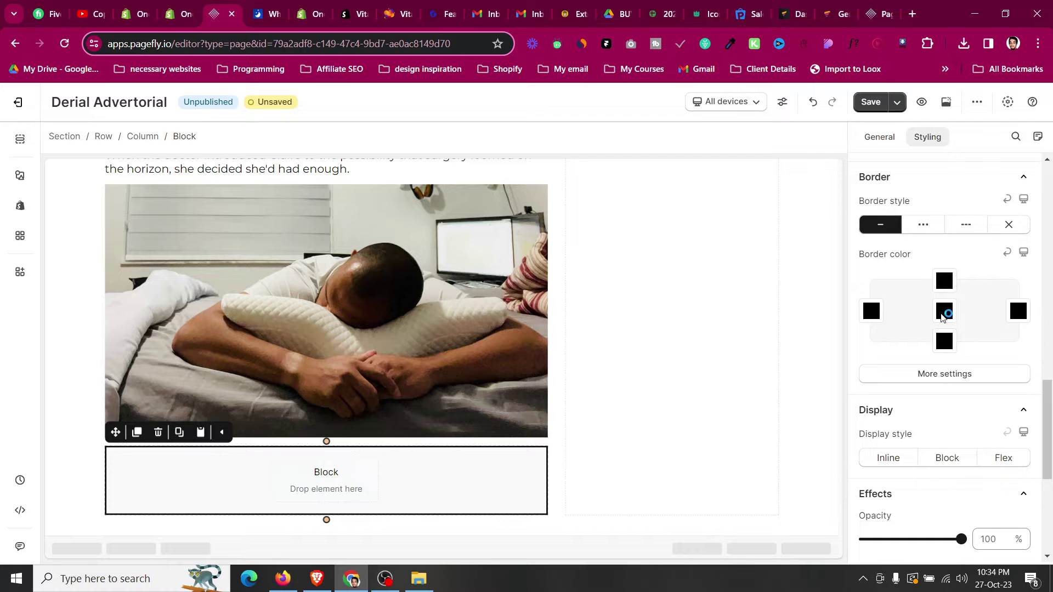
left_click(944, 312)
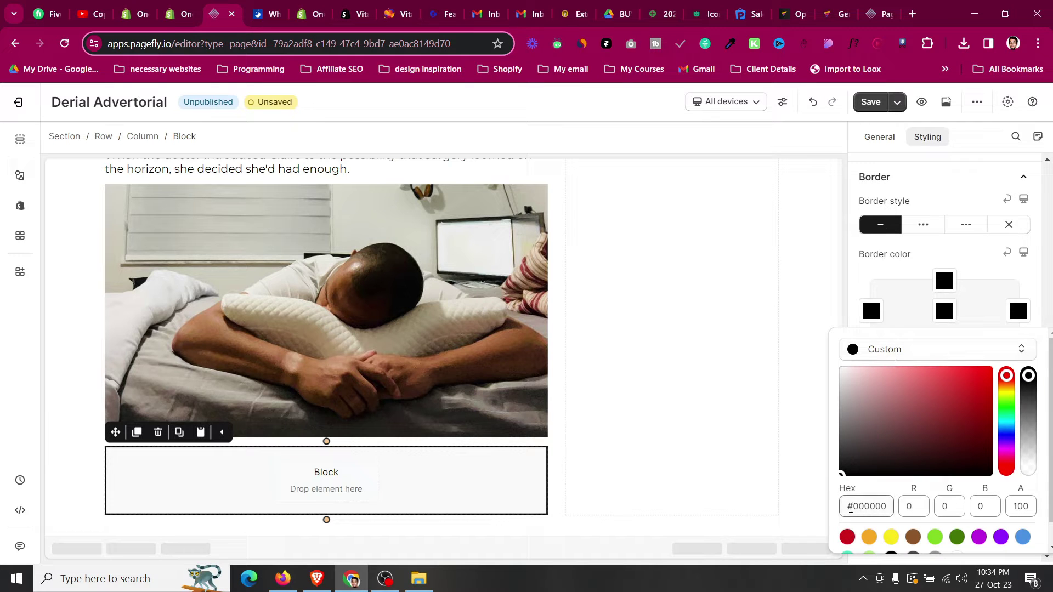
left_click_drag(854, 506, 889, 509)
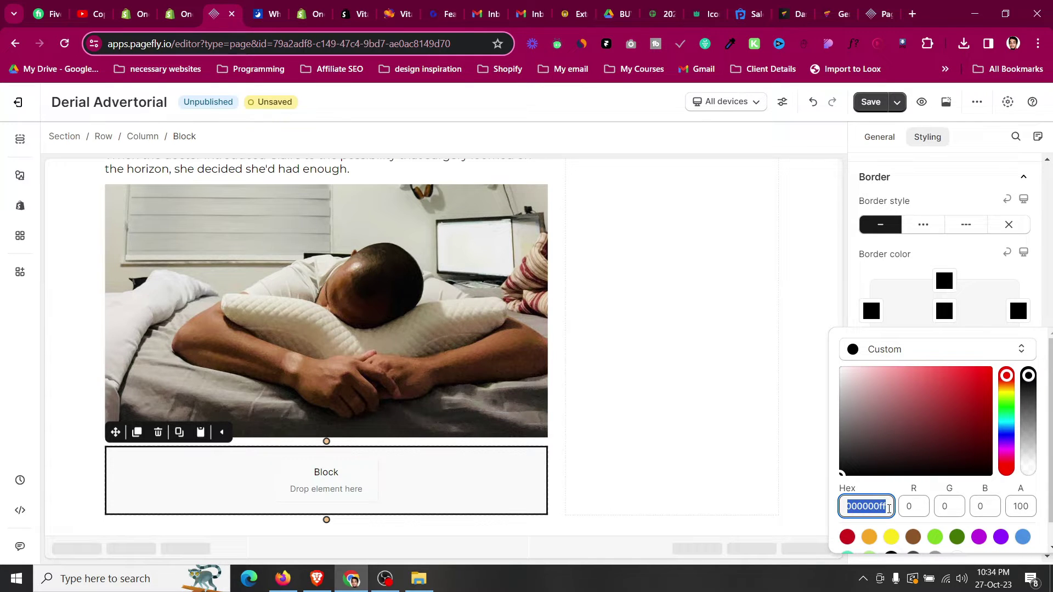
type("#cccccf")
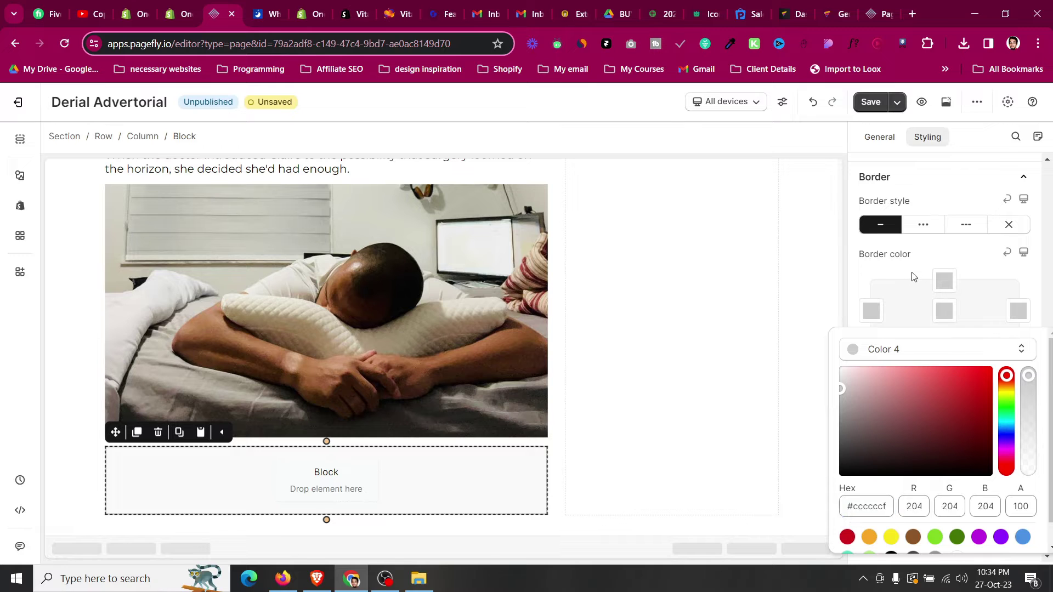
left_click(913, 278)
- Set the block's border width to 10 px on the left side and 0 px on the other sides
left_click(925, 375)
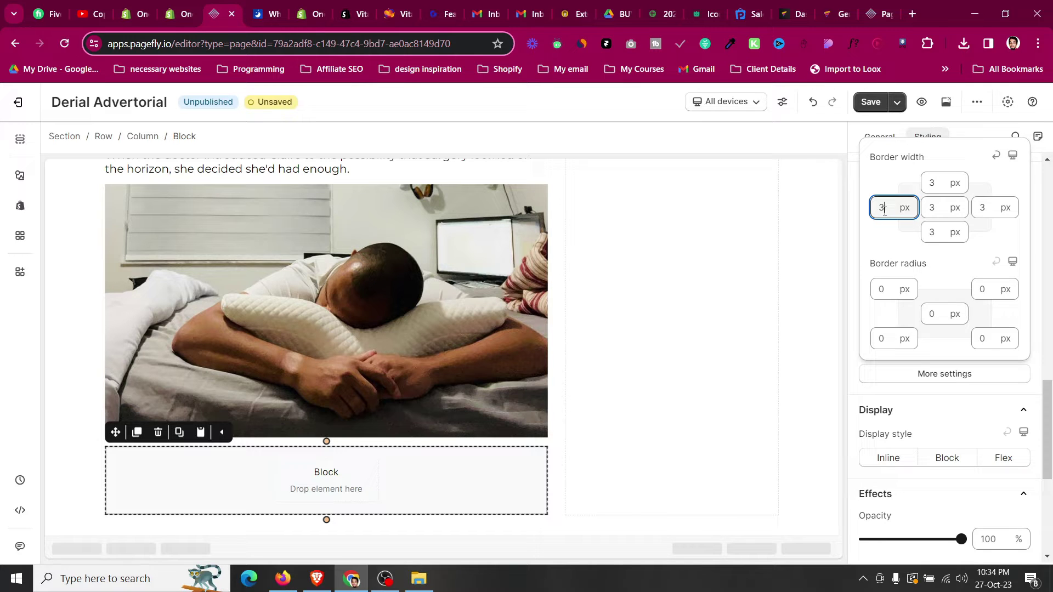
left_click(936, 208)
key("Down")
key("Down")
key("Down")
key("Down")
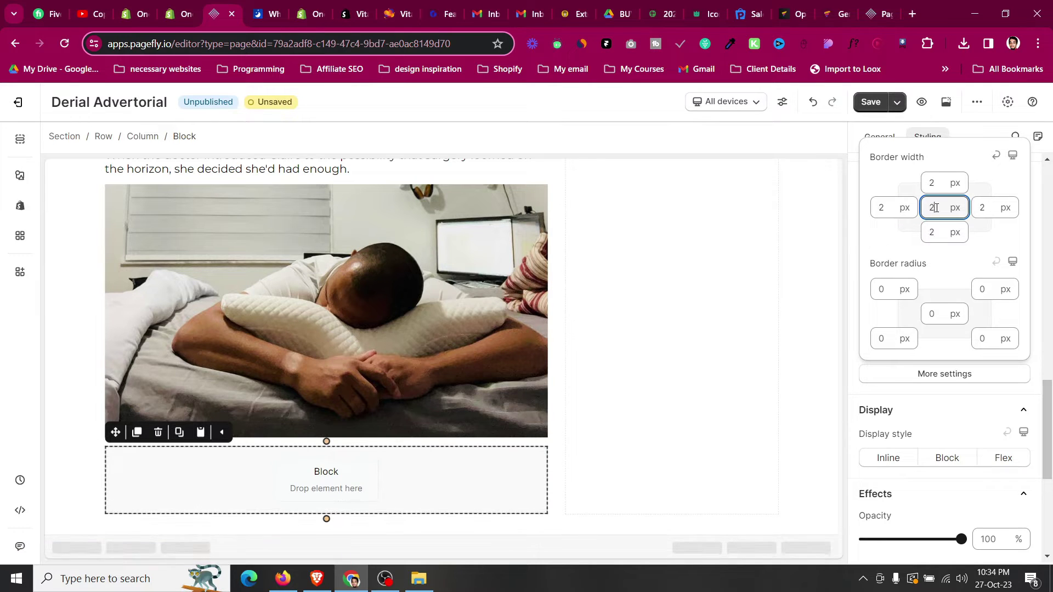
left_click(891, 208)
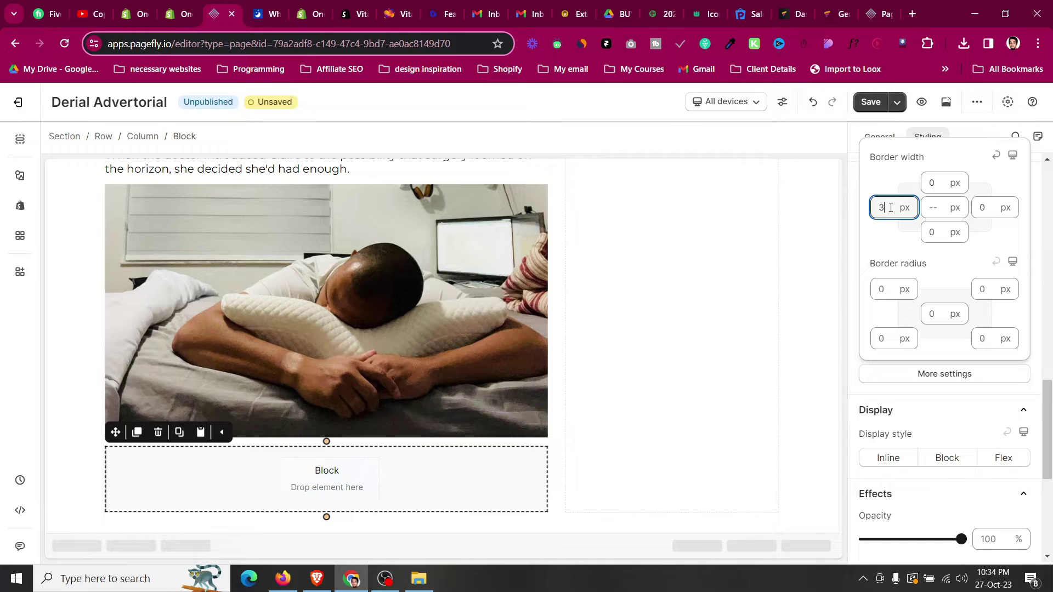
key("Up")
key("Up")
key("Up")
key("Up")
key("Up")
key("Up")
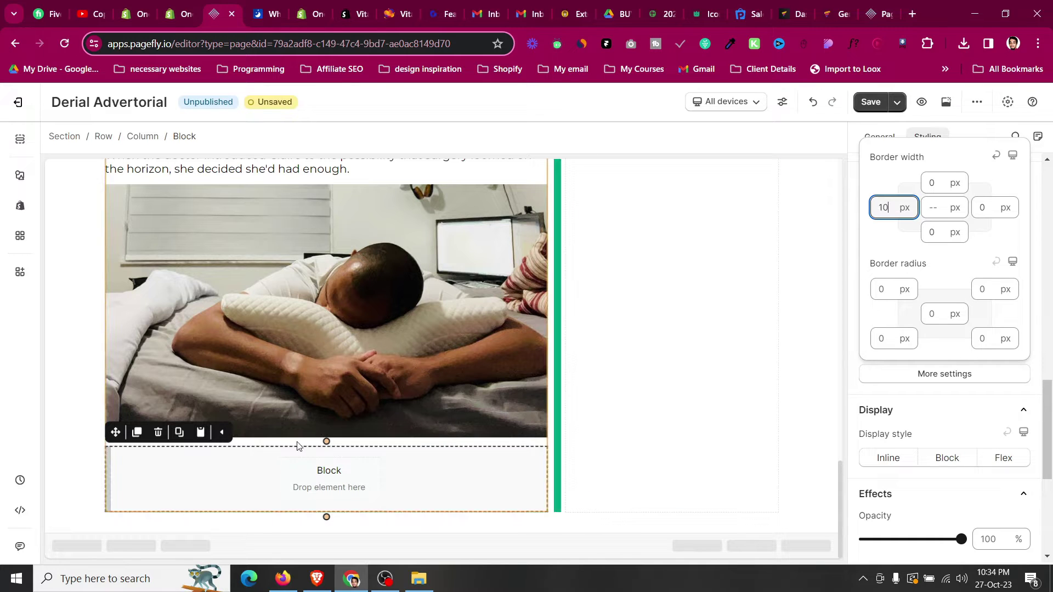
left_click(296, 467)
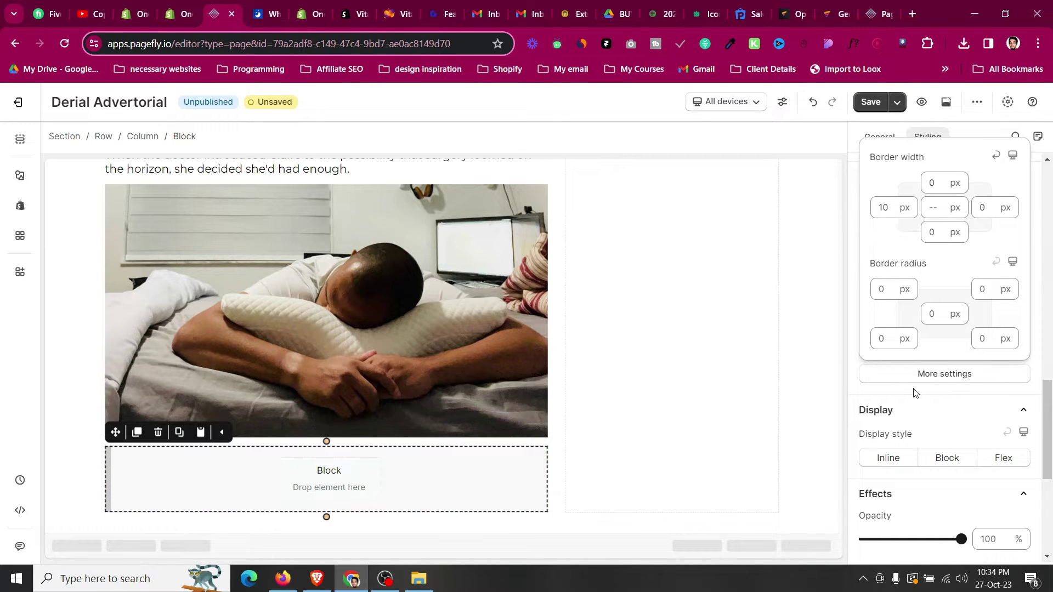
- Set the block's padding to 10 px on all four sides
scroll(915, 390, "up", 10)
left_click(873, 365)
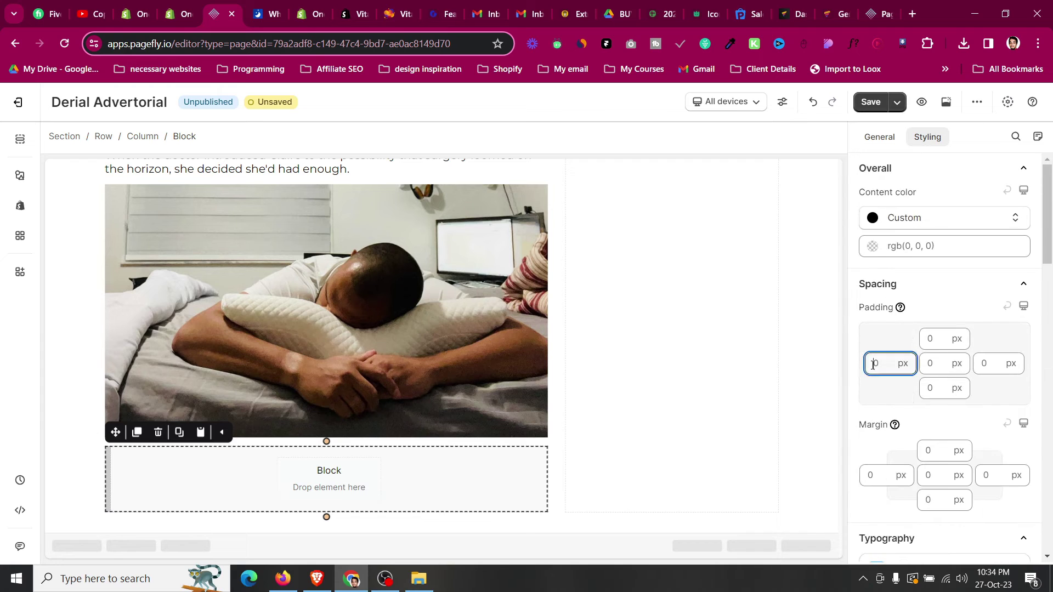
left_click(937, 340)
type("10")
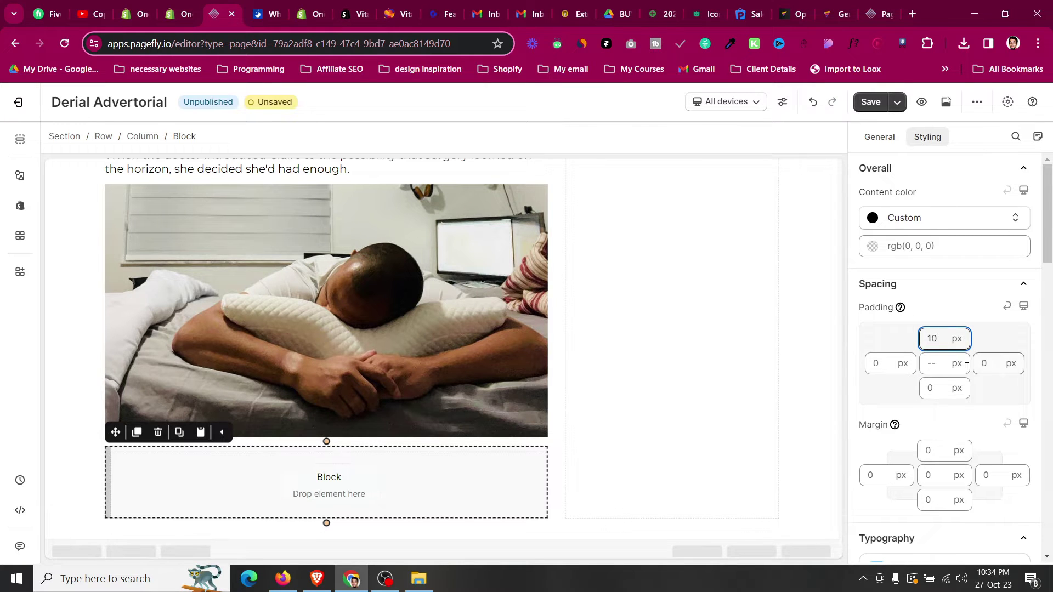
left_click(967, 365)
type("10")
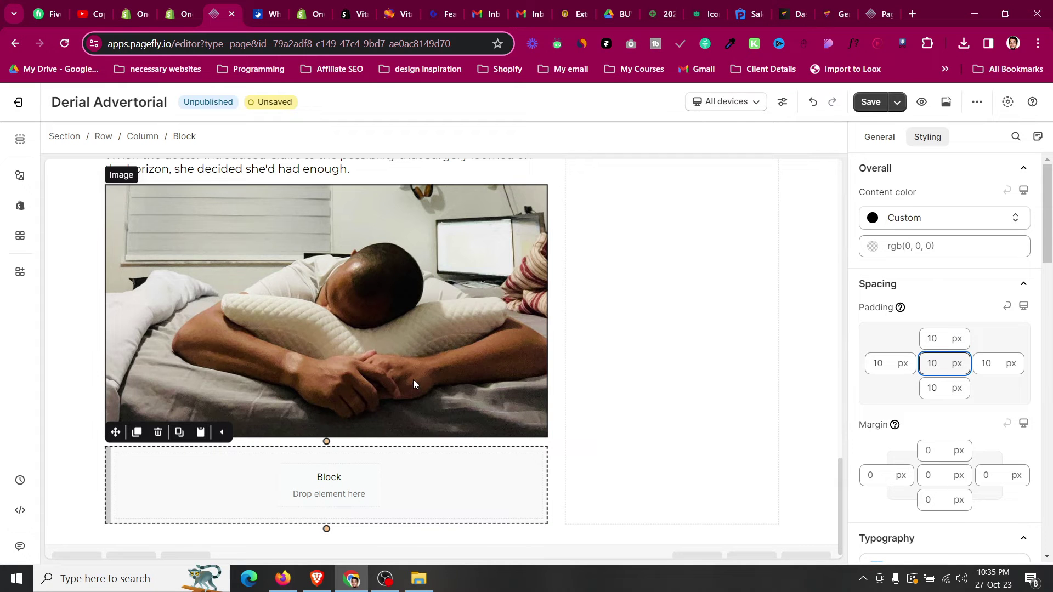
- Examine the spacing styles and font properties of the quote text in the reference article
left_click(257, 4)
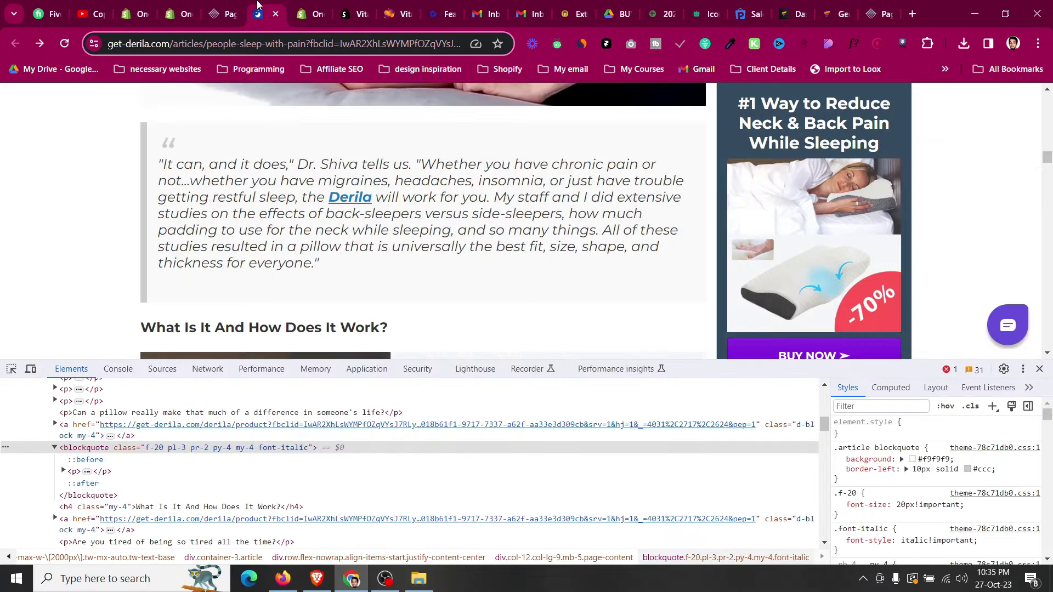
scroll(274, 187, "up", 4)
scroll(165, 263, "down", 4)
left_click(12, 370)
left_click(228, 198)
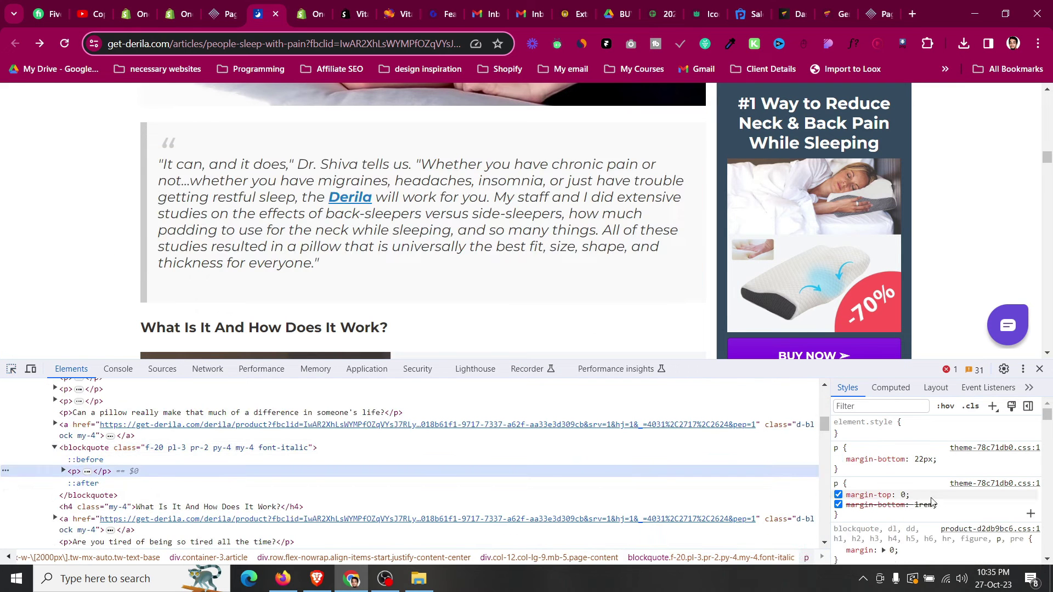
scroll(927, 496, "down", 2)
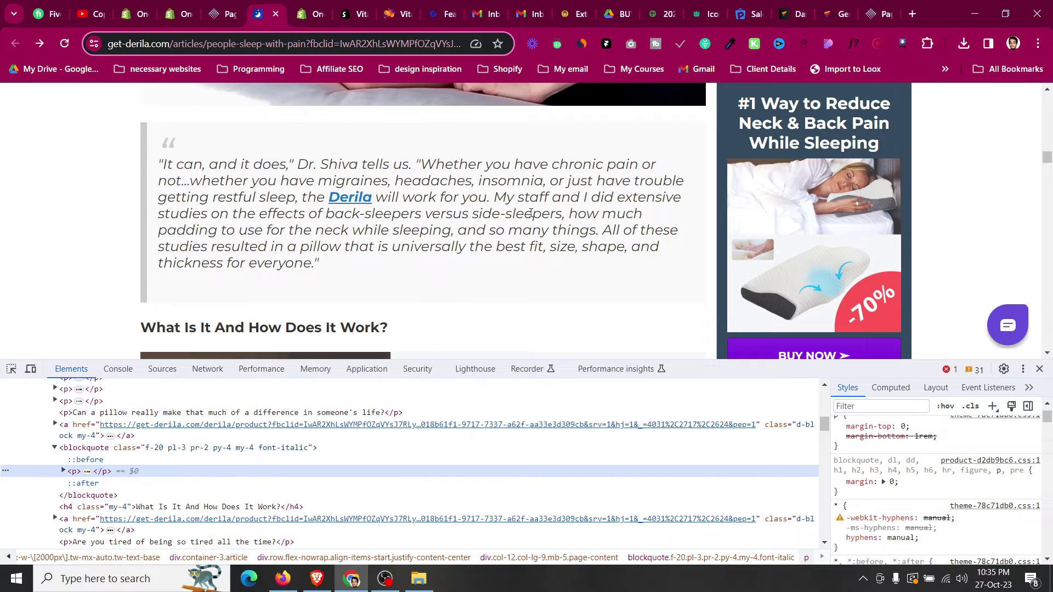
left_click(204, 168)
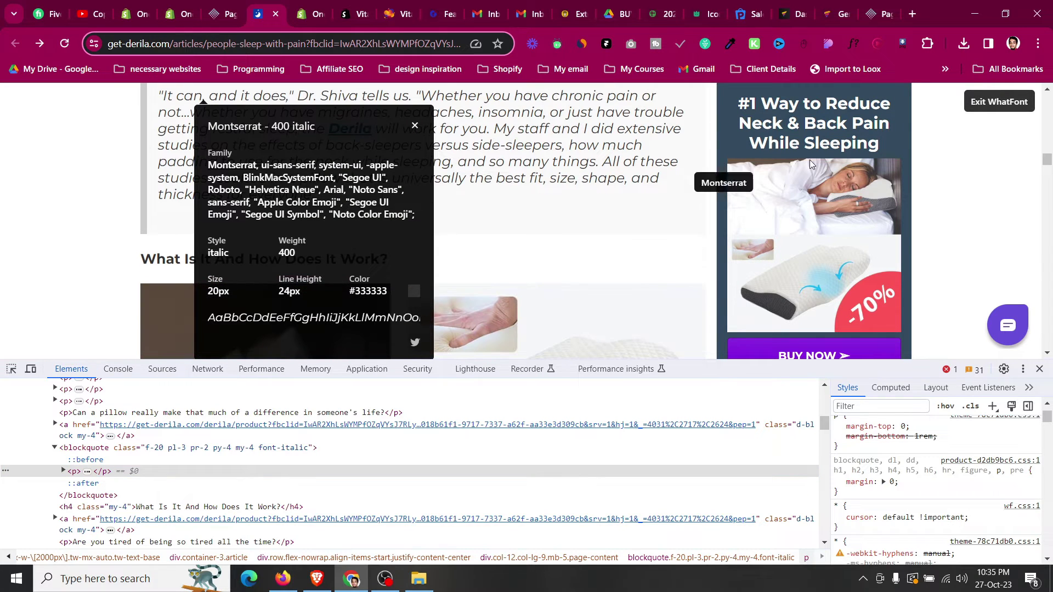
left_click(1000, 101)
- Copy the full quote text from the reference article's quote box
scroll(213, 204, "up", 2)
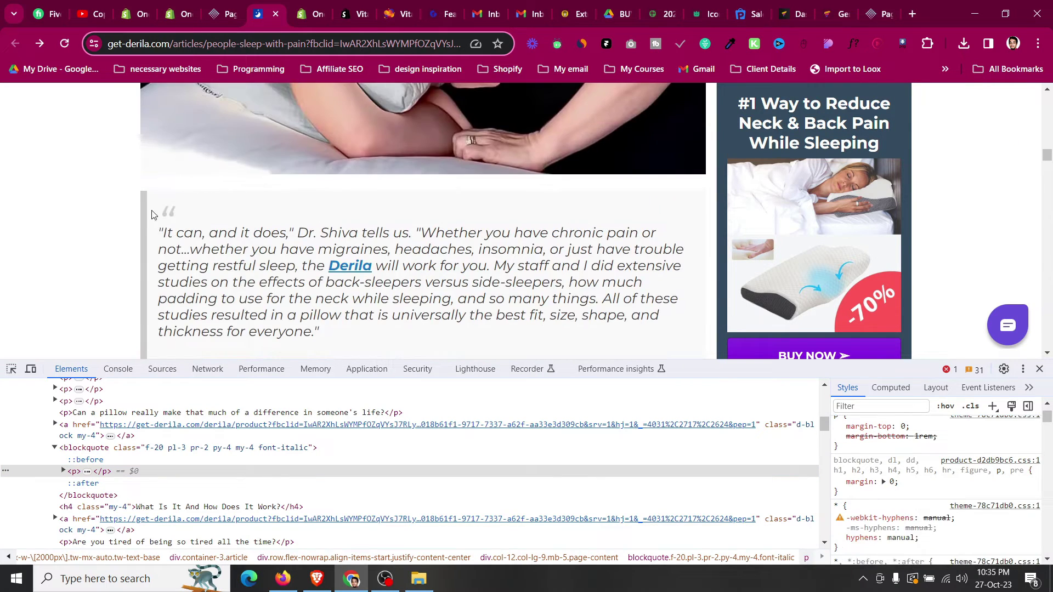
left_click_drag(159, 231, 369, 330)
right_click(264, 282)
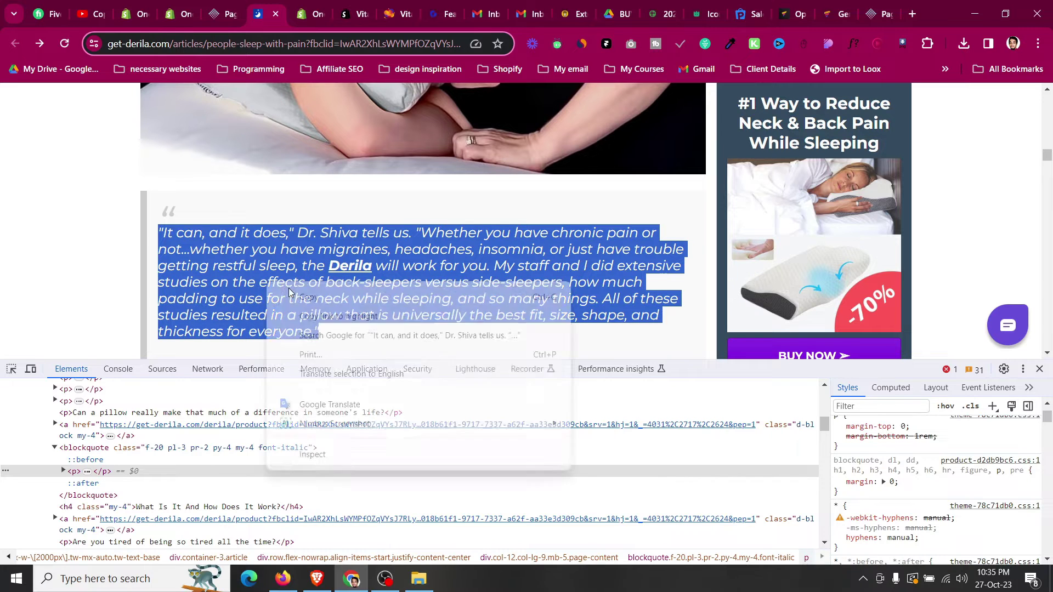
left_click(290, 294)
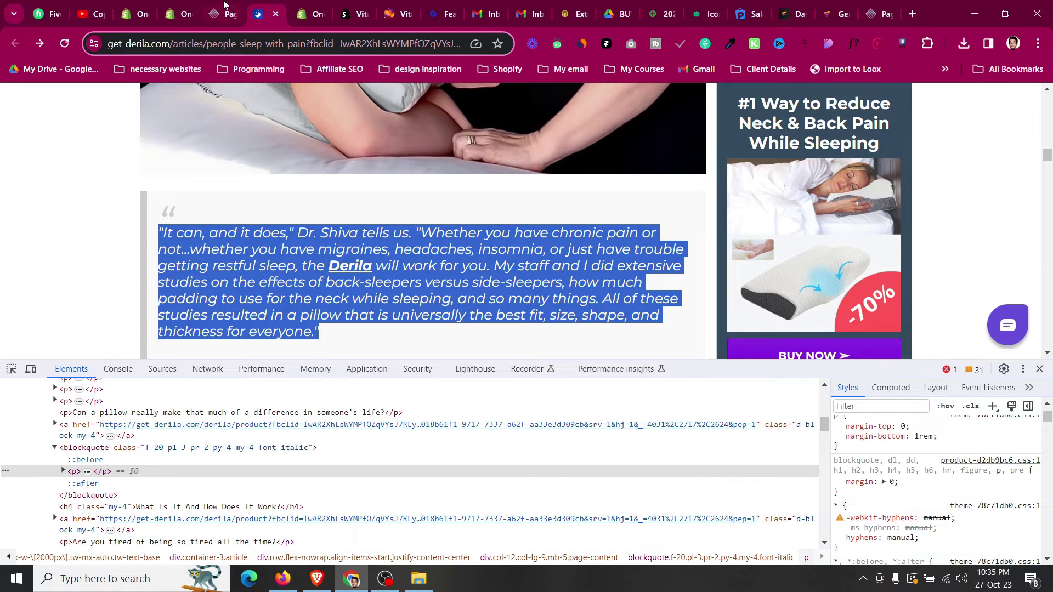
- Back in the page editor, duplicate the car accident paragraph and move the copy into the empty block below the image
left_click(226, 11)
scroll(260, 263, "up", 2)
left_click(260, 263)
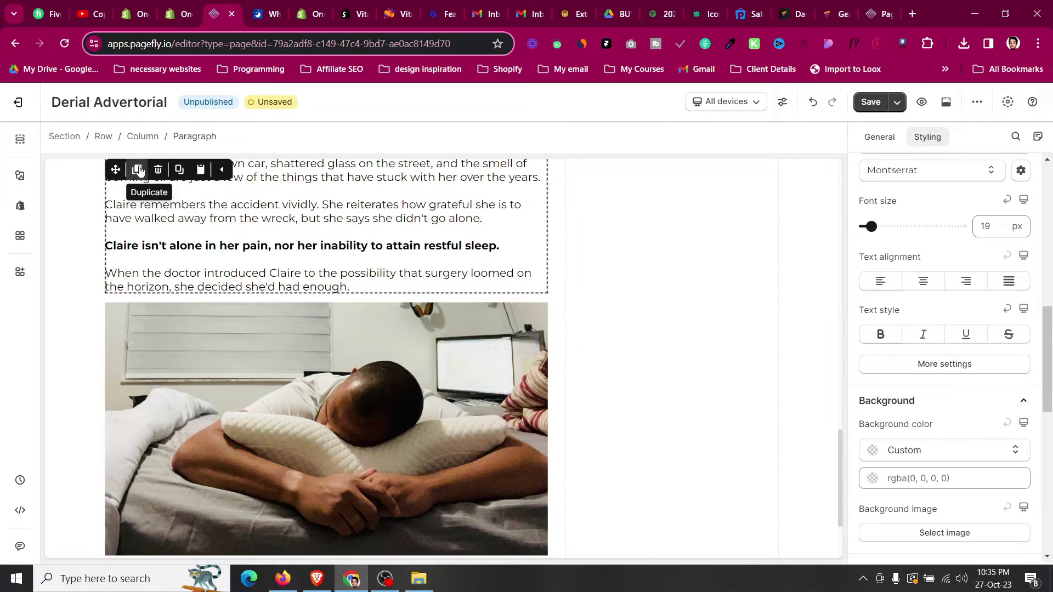
left_click(137, 169)
left_click_drag(116, 170, 219, 475)
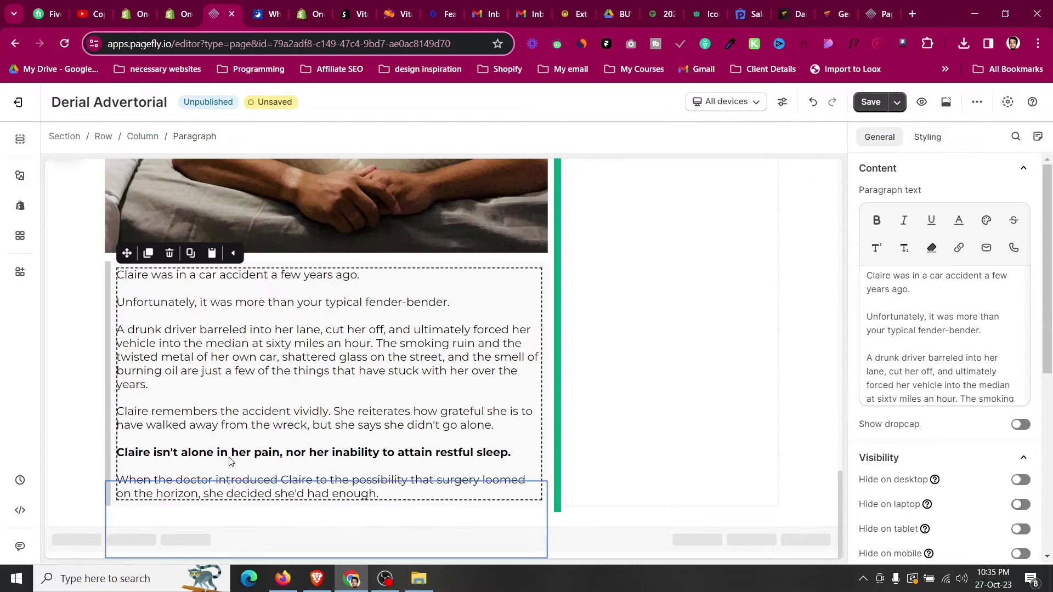
- Replace the text of the paragraph in the block with the copied quote and format all of it in italics
left_click(951, 396)
key("ctrl+a")
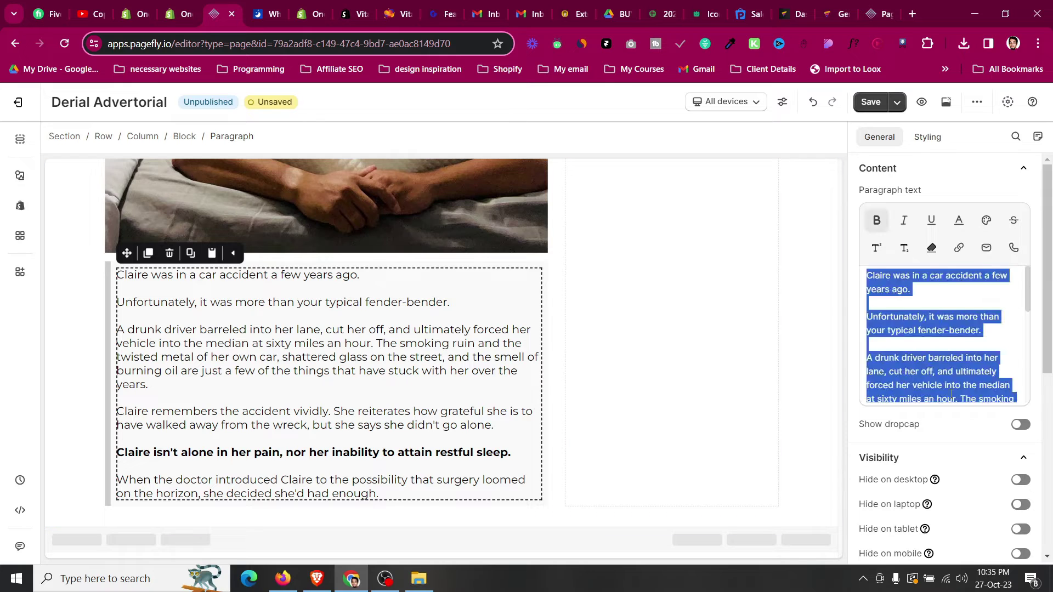
key("ctrl+v")
scroll(972, 340, "down", 5)
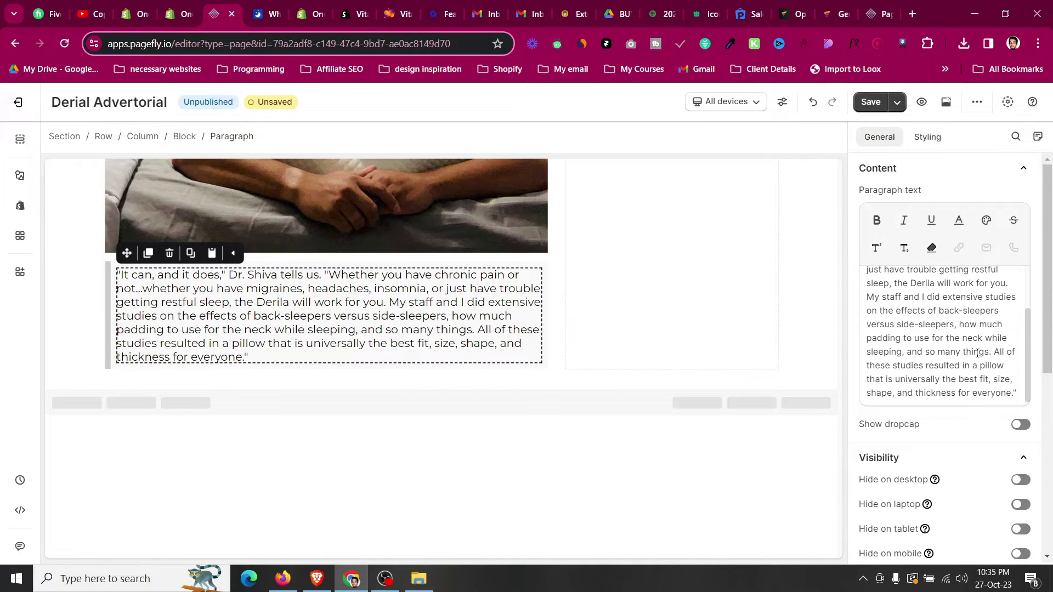
left_click_drag(1017, 325, 878, 164)
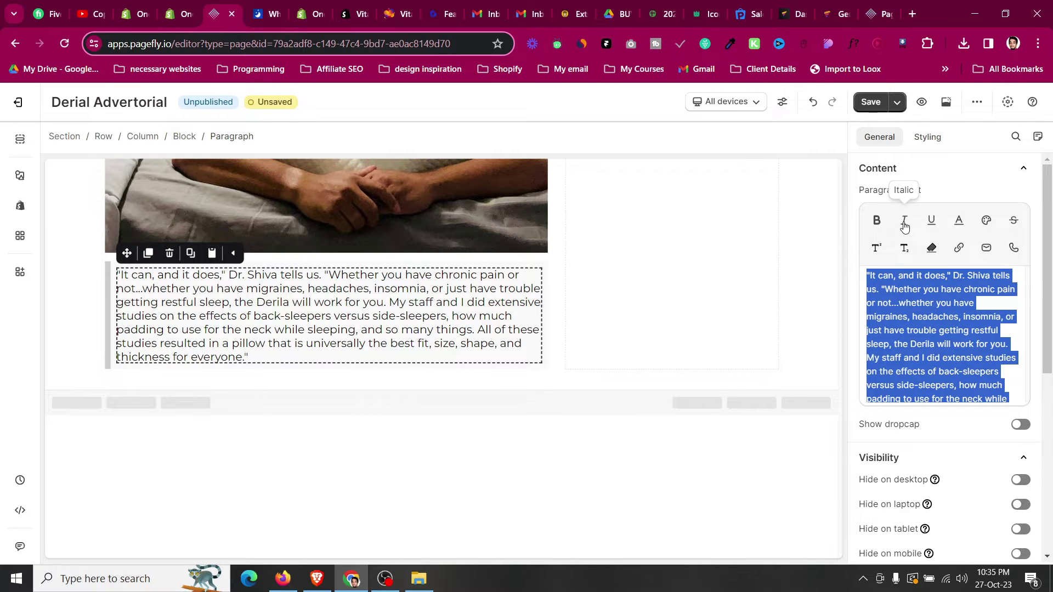
left_click(904, 220)
left_click(59, 287)
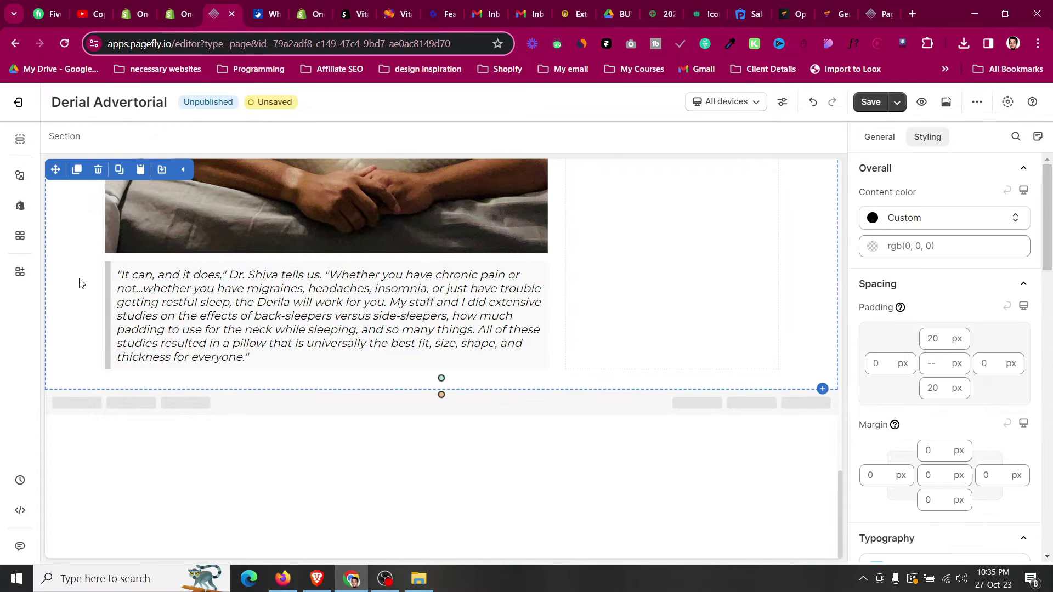
- Select the quote block and compare it with the quote box in the reference article
left_click(119, 271)
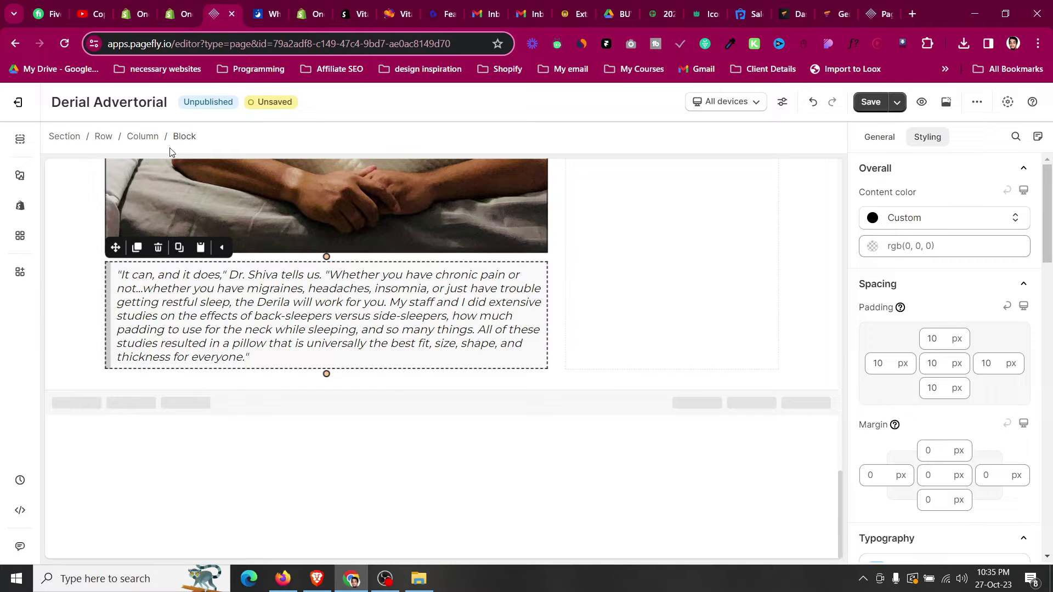
left_click(269, 14)
scroll(577, 255, "down", 1)
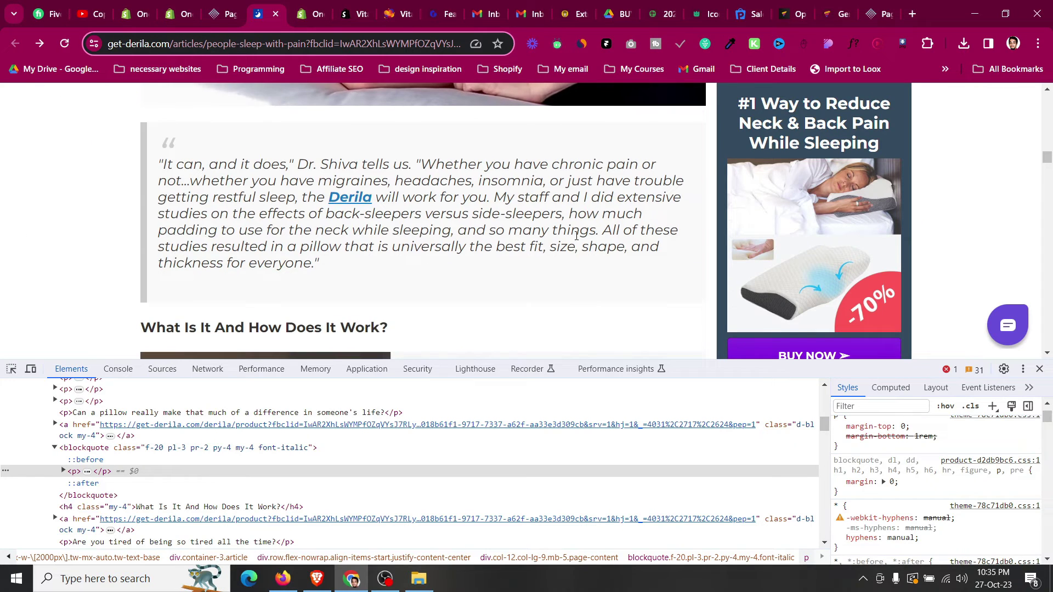
left_click(237, 5)
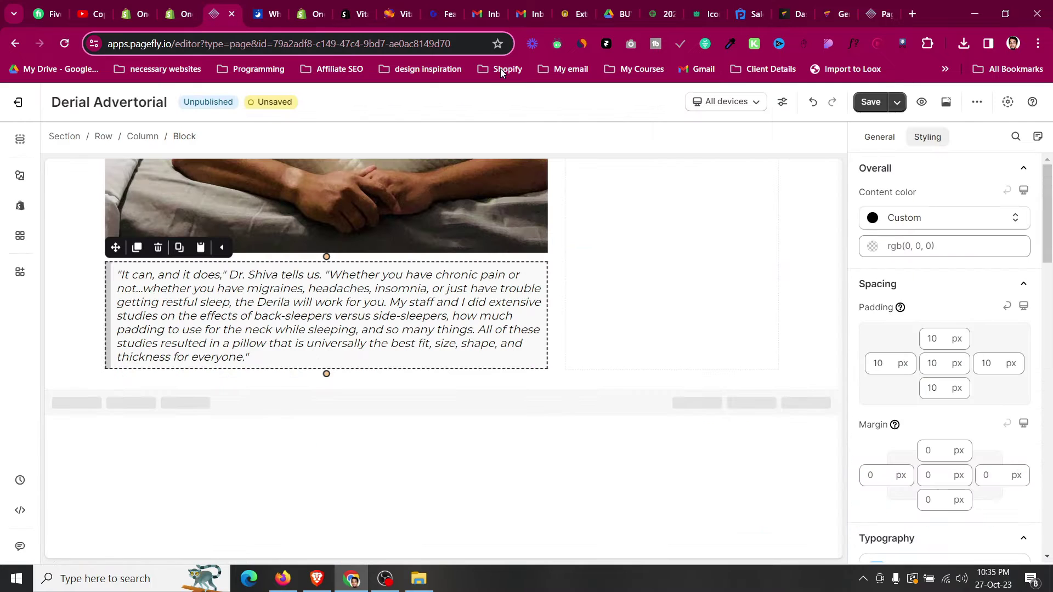
- Set the font size of the italic quote paragraph to 21 px
scroll(945, 250, "down", 6)
left_click(986, 377)
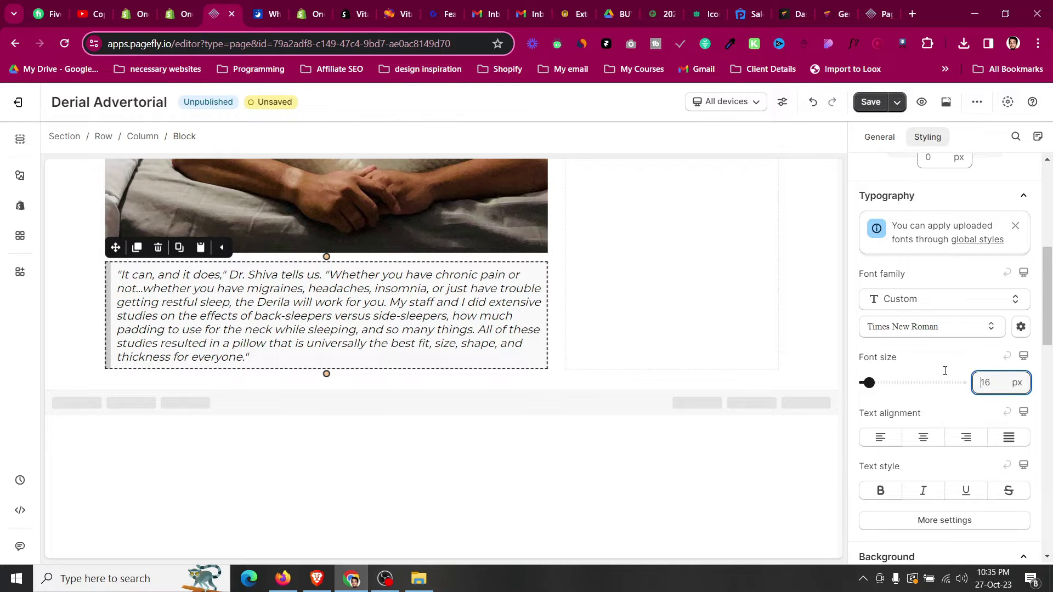
left_click(271, 311)
scroll(964, 435, "down", 3)
scroll(978, 441, "down", 2)
scroll(979, 433, "down", 5)
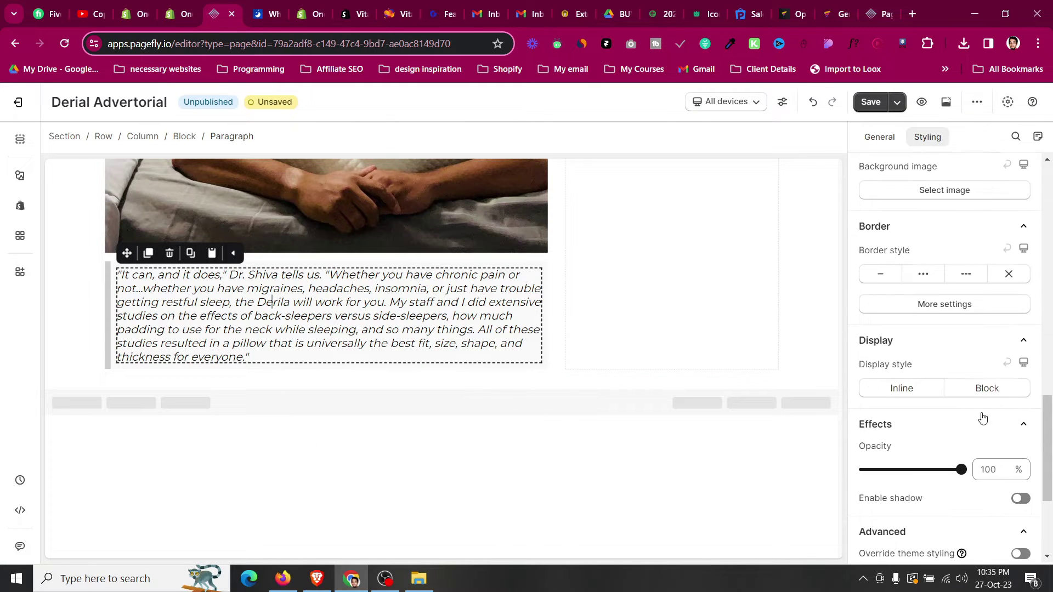
scroll(994, 423, "up", 9)
left_click(993, 294)
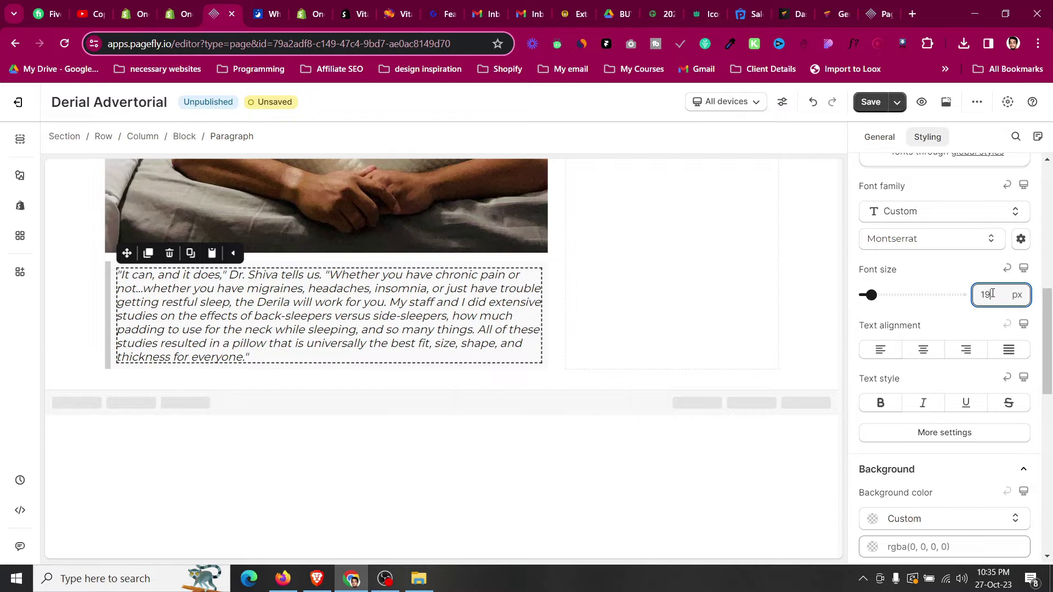
key("Up")
key("Up")
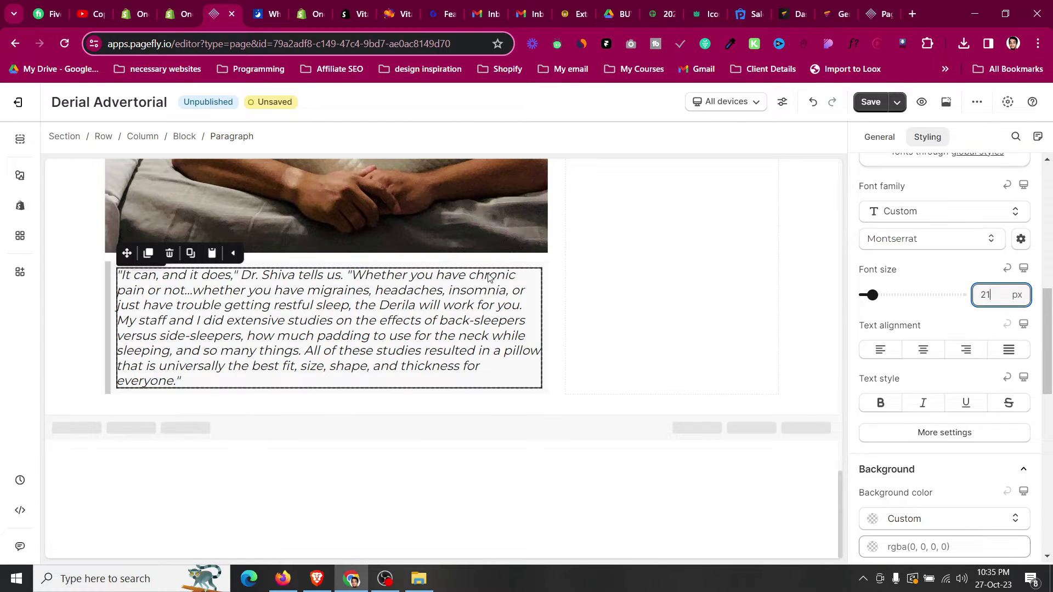
- Set the left and right padding of the quote block to 15 px
left_click(494, 264)
scroll(980, 329, "up", 6)
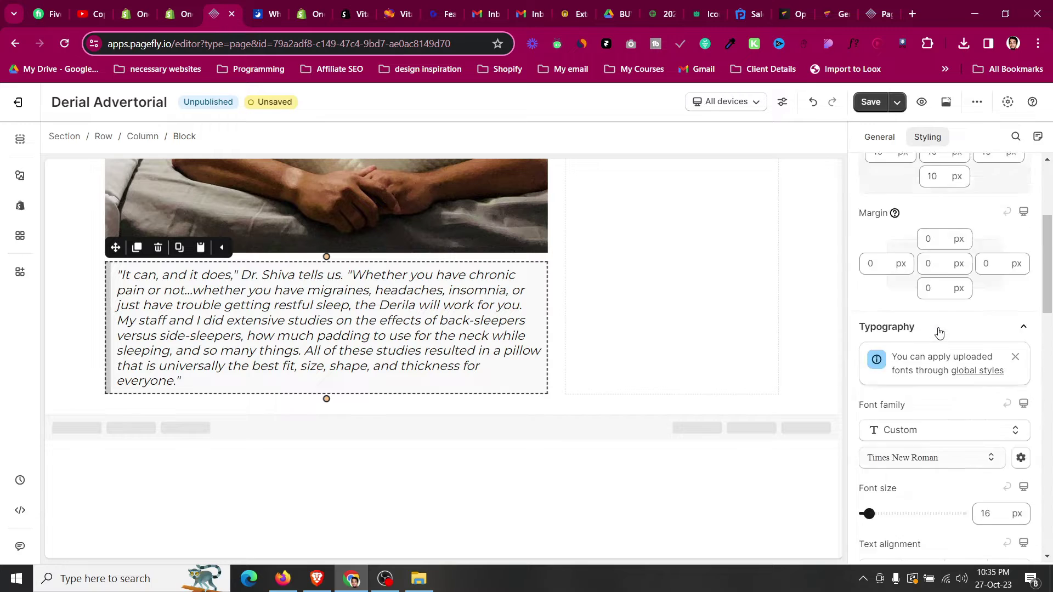
left_click(878, 364)
key("Up")
key("Up")
key("Up")
key("Up")
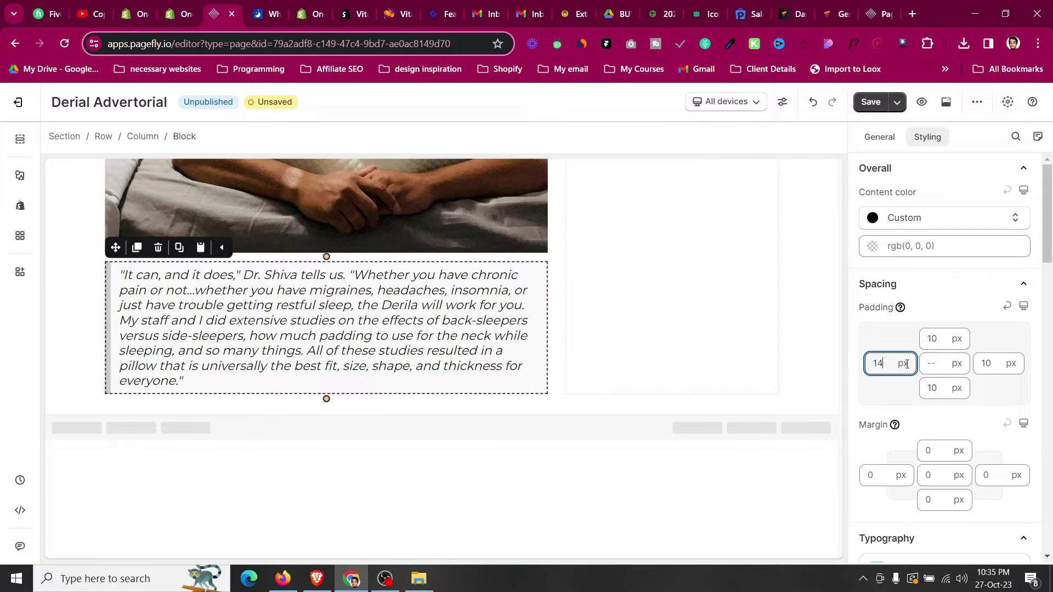
key("Up")
left_click(991, 363)
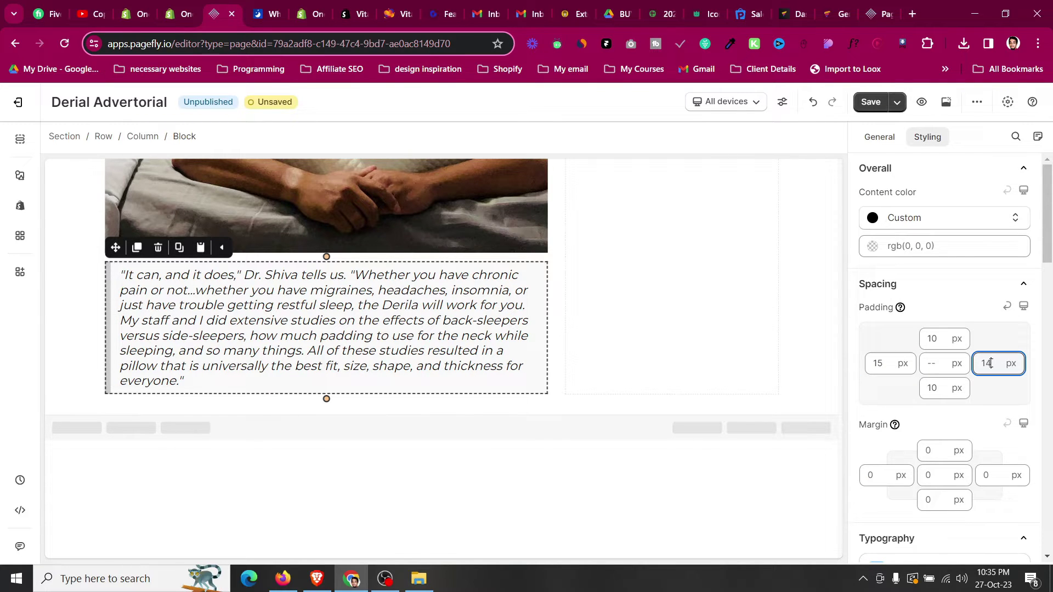
- Set the top and bottom padding of the quote block to 15 px
left_click(941, 338)
key("Up")
key("Up")
key("Up")
key("Up")
key("Up")
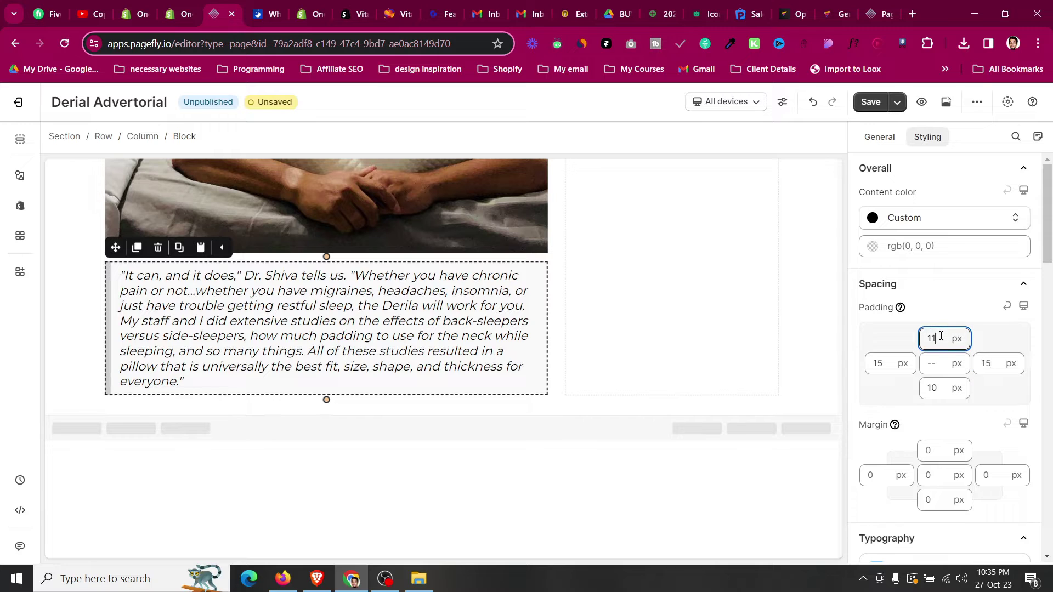
left_click(942, 389)
key("Up")
key("Up")
key("Up")
key("Up")
key("Up")
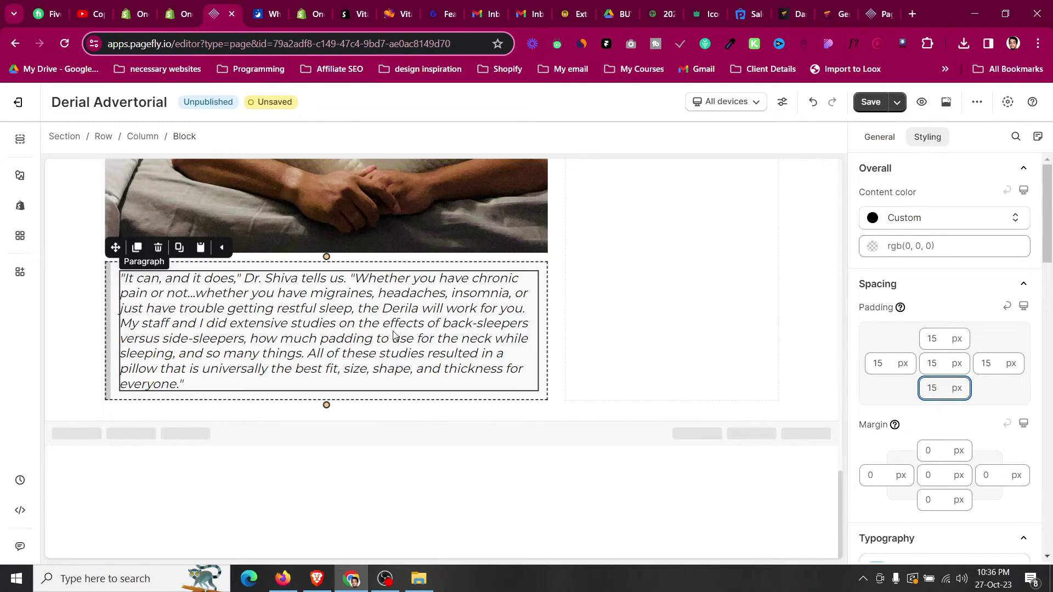
- Compare the spacing of the quote block with the quote box in the reference article
left_click(78, 286)
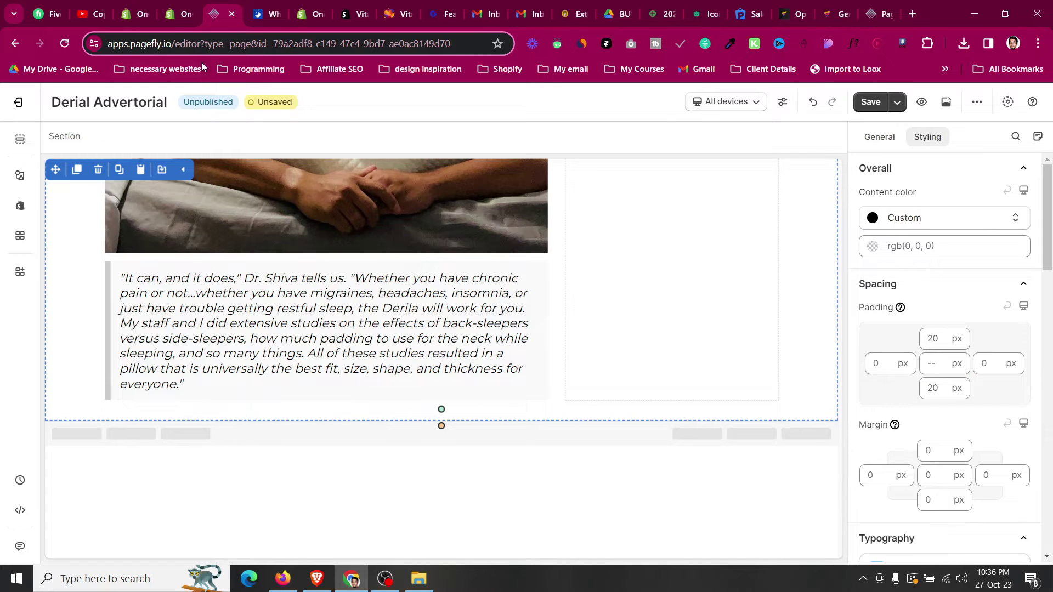
left_click(261, 11)
scroll(221, 147, "up", 2)
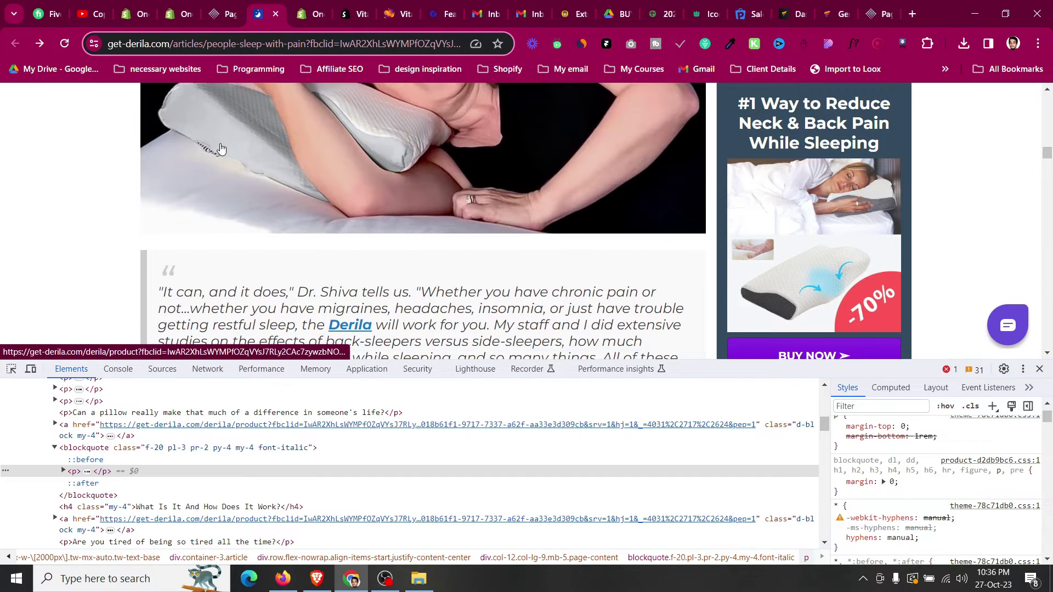
scroll(221, 147, "down", 3)
left_click(213, 6)
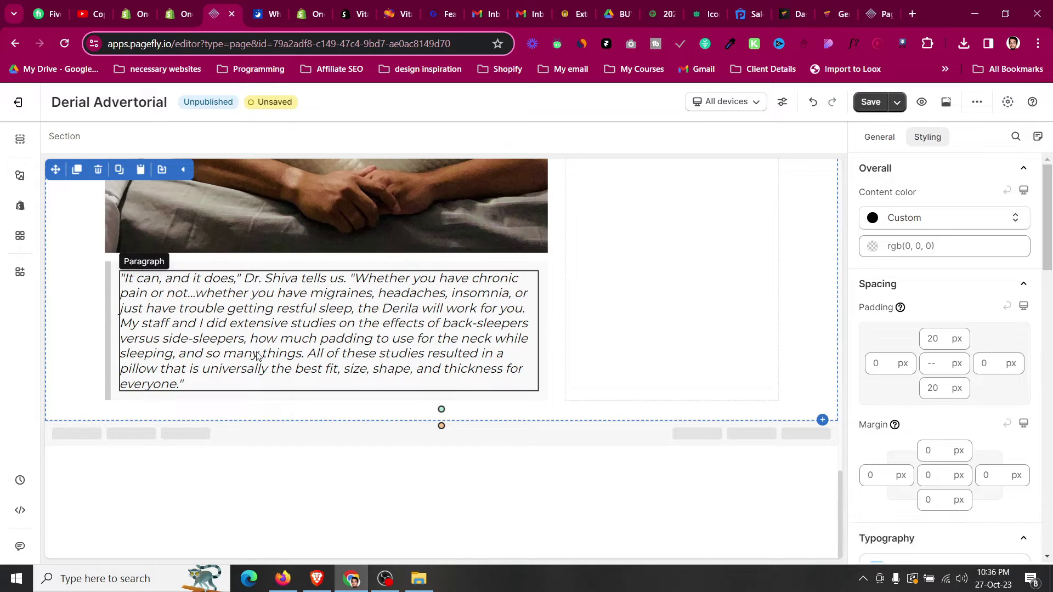
left_click(261, 267)
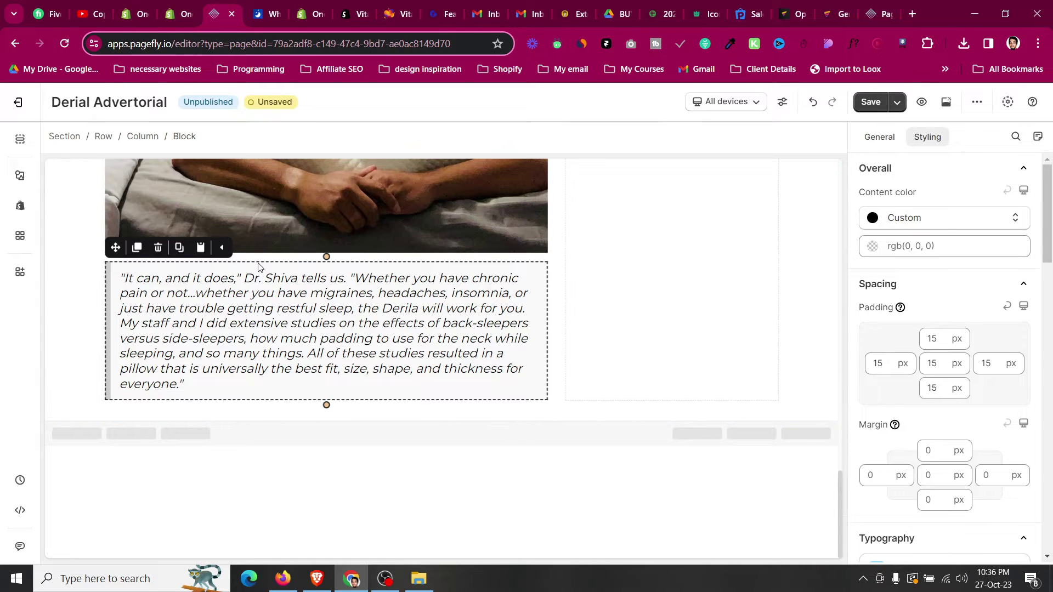
left_click(94, 299)
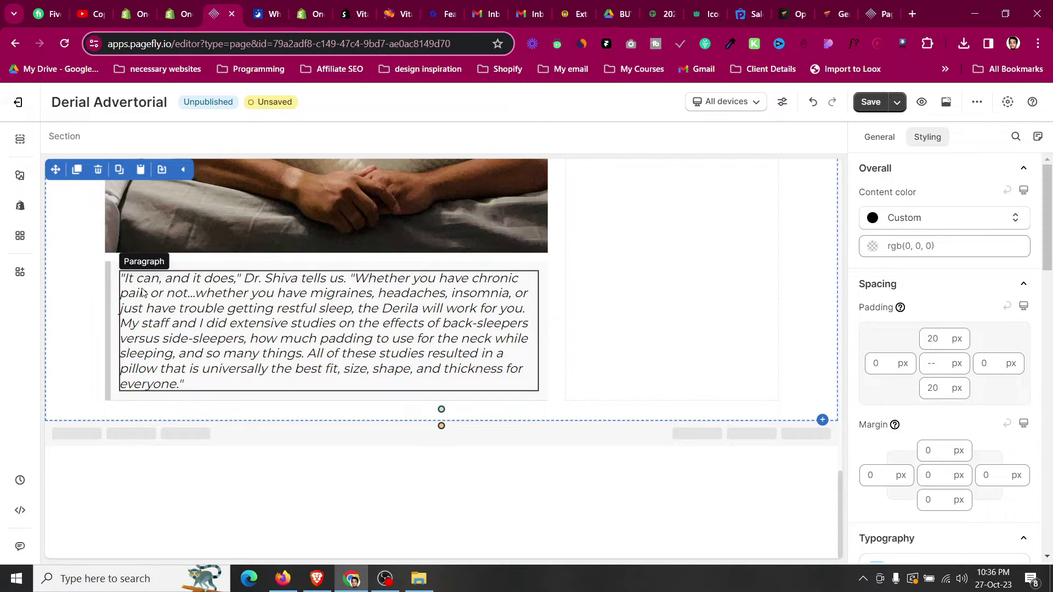
left_click(161, 278)
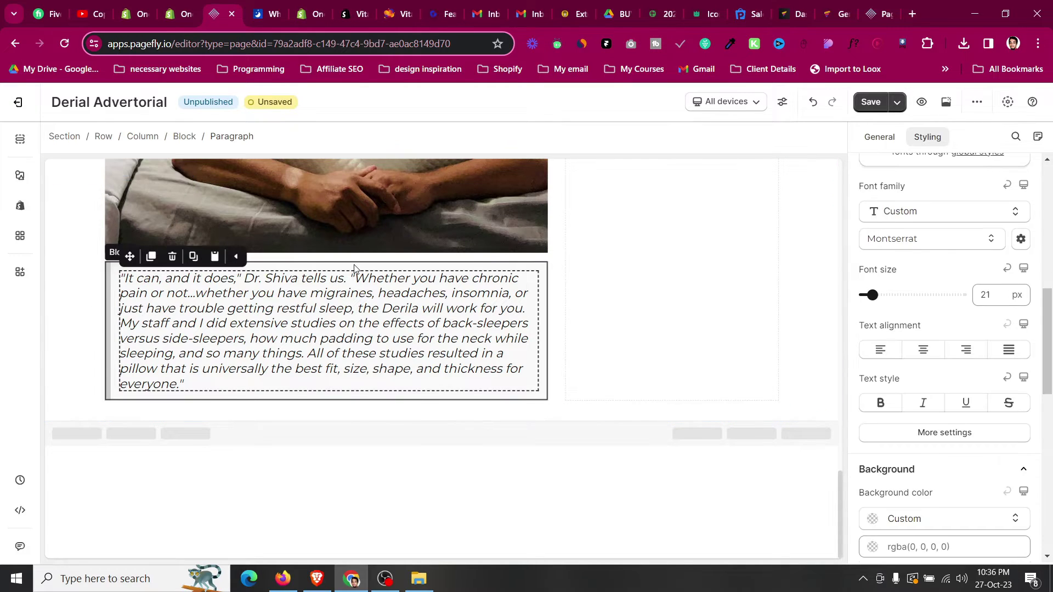
- Set the top and bottom padding of the quote block to 20 px
left_click(353, 266)
left_click(927, 340)
key("Up")
key("Up")
key("Up")
key("Up")
key("Up")
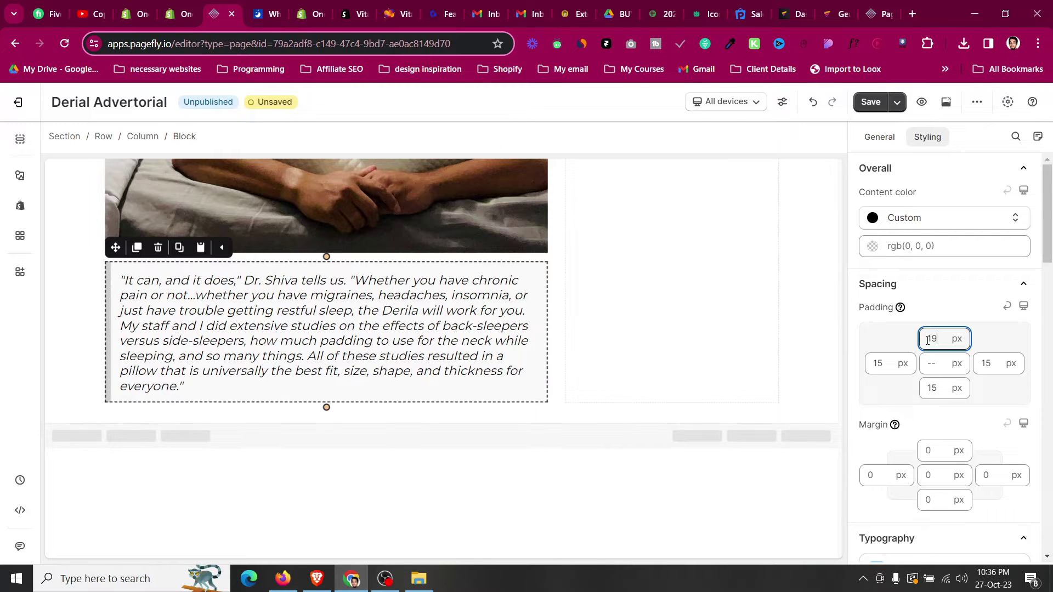
left_click(934, 391)
key("Up")
key("Up")
key("Up")
key("Up")
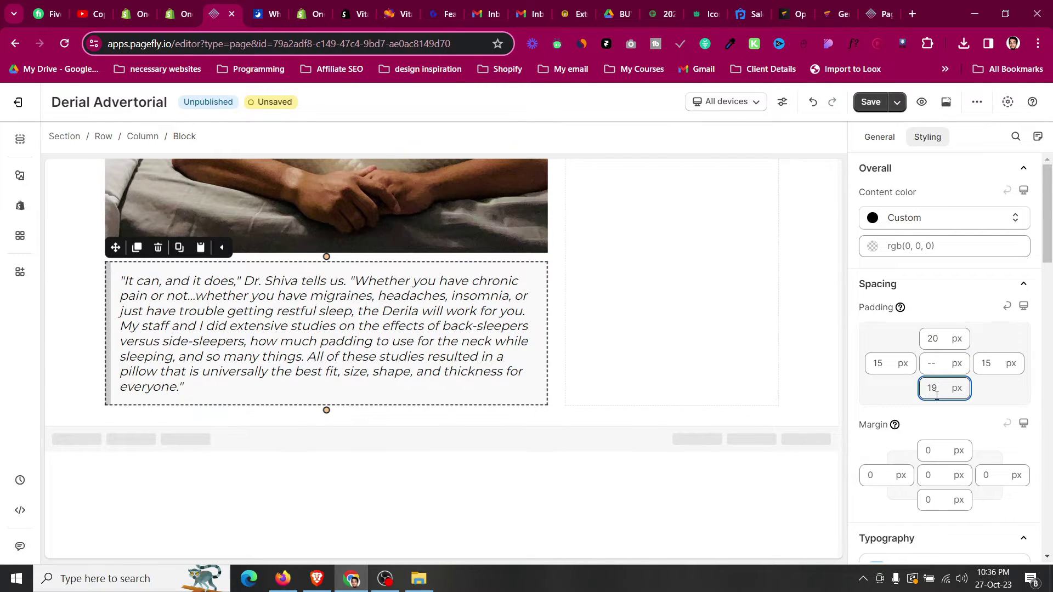
key("Up")
left_click(76, 280)
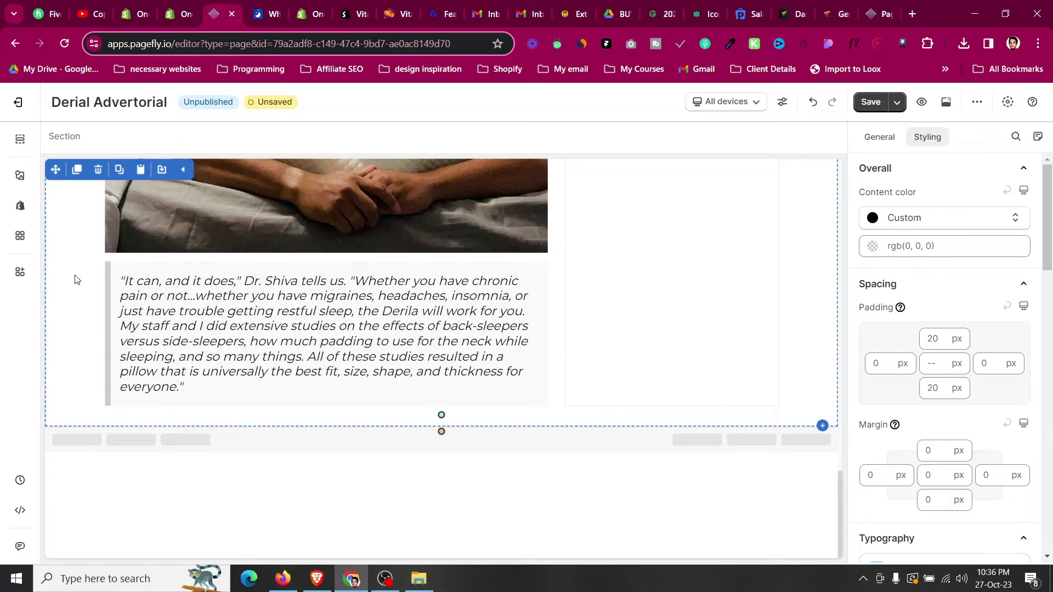
- In the reference article, inspect the styles of the "What Is It And How Does It Work?" heading
left_click(274, 15)
scroll(245, 184, "down", 3)
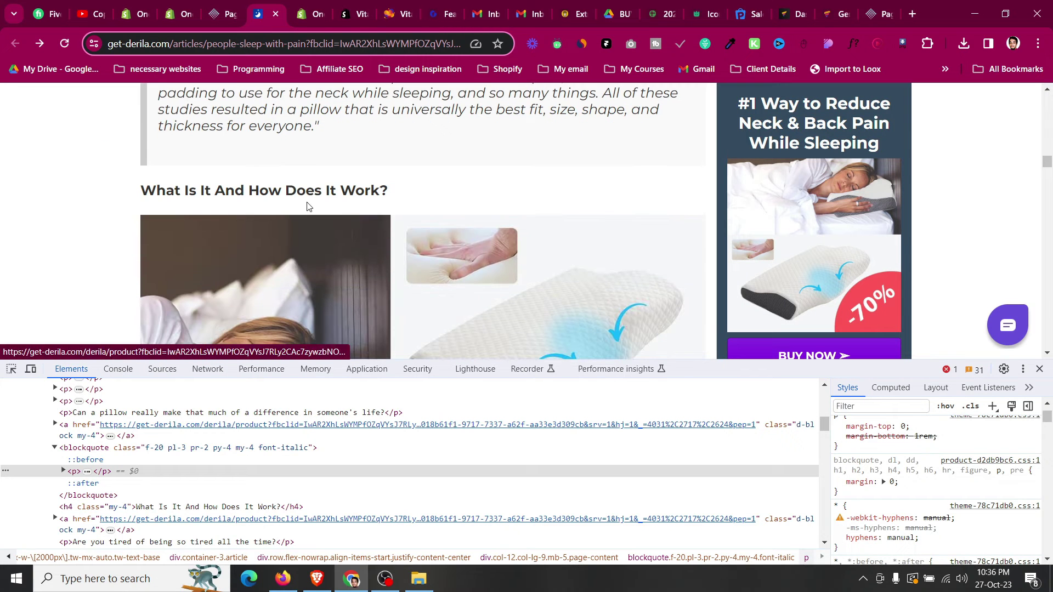
triple_click(245, 185)
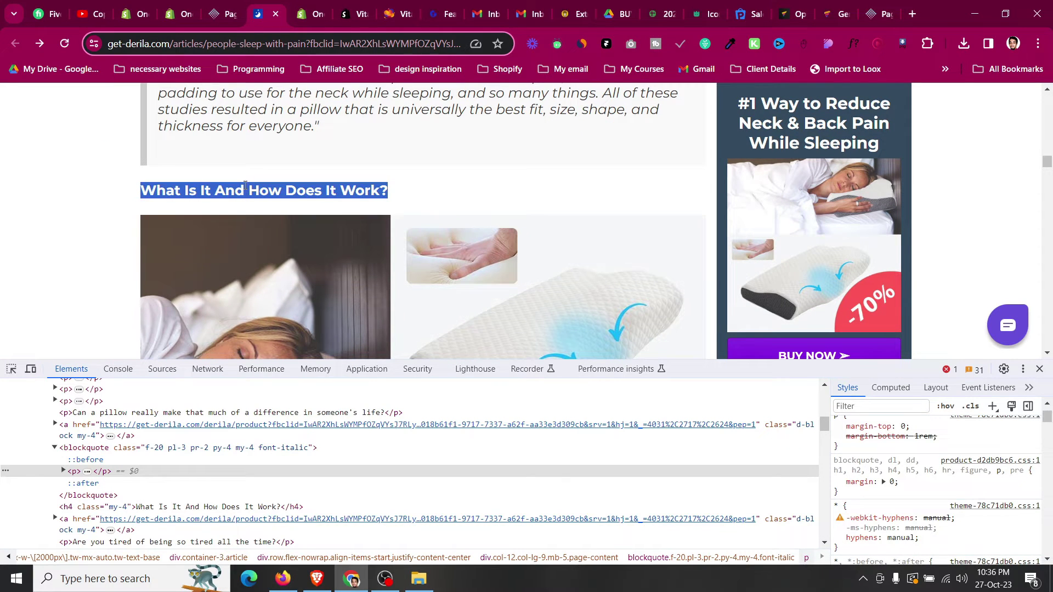
left_click(246, 185)
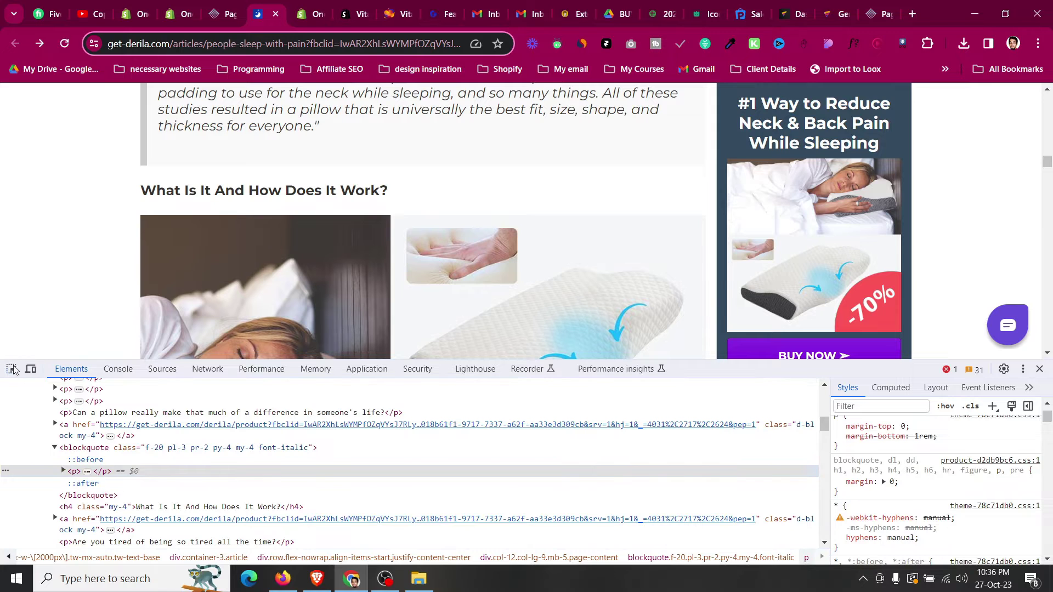
left_click(12, 369)
left_click(228, 189)
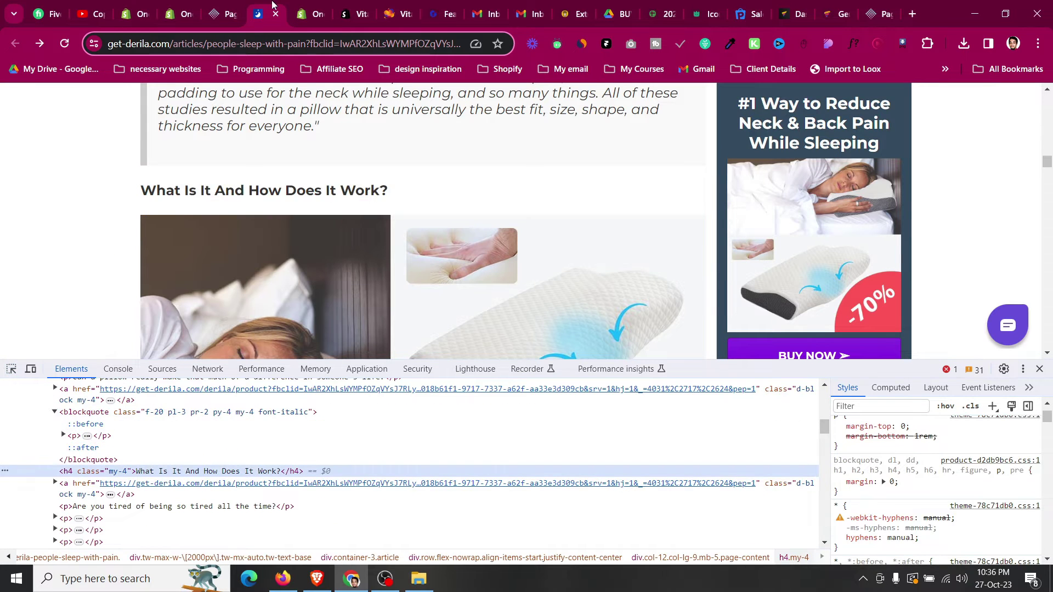
- Back in the page editor, add a plain heading element directly below the quote block
left_click(224, 14)
left_click(22, 174)
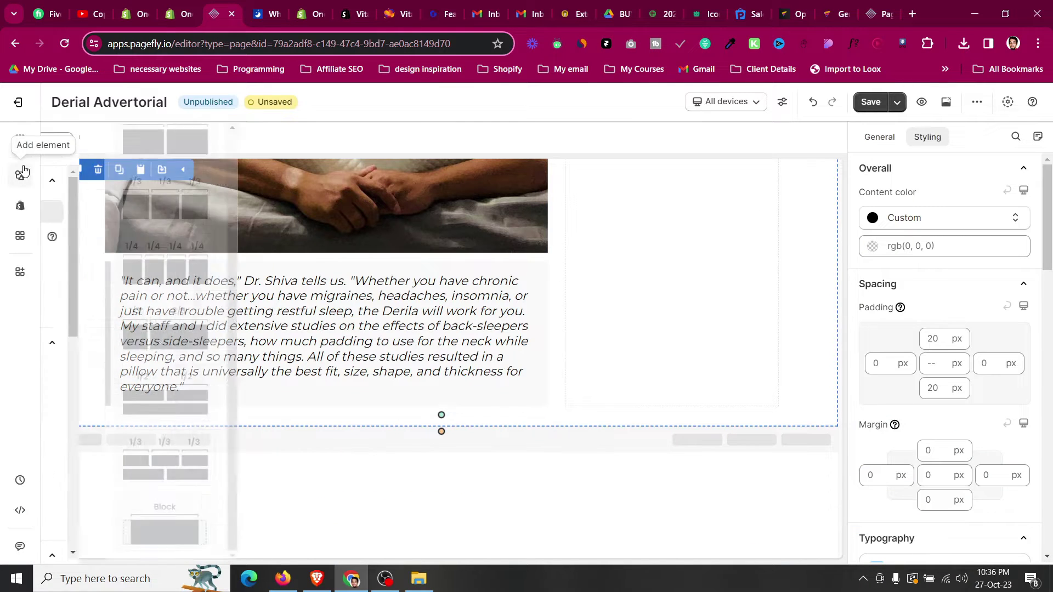
mouse_move(88, 374)
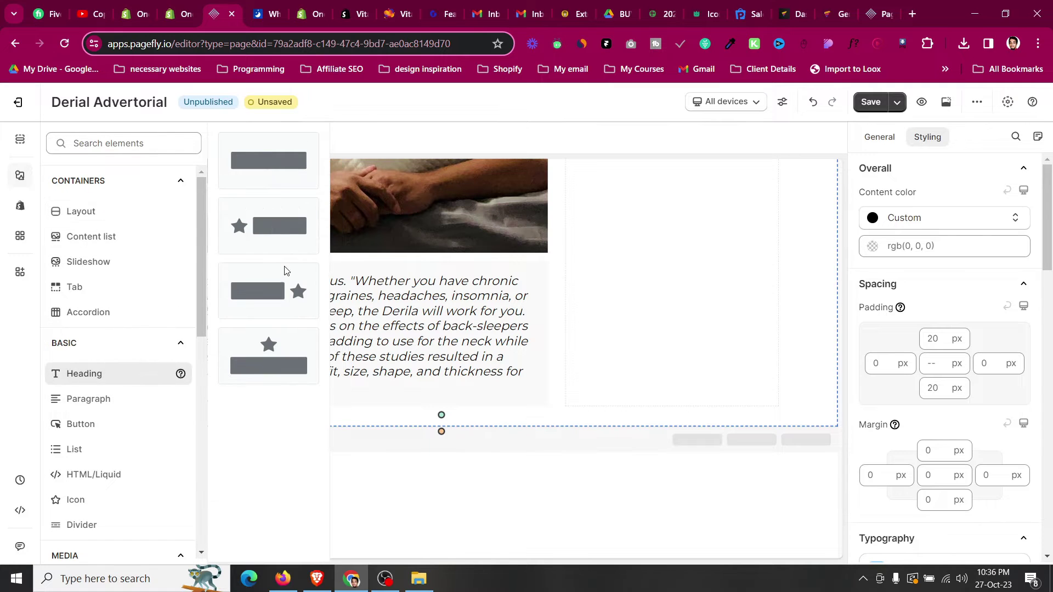
left_click_drag(291, 157, 285, 511)
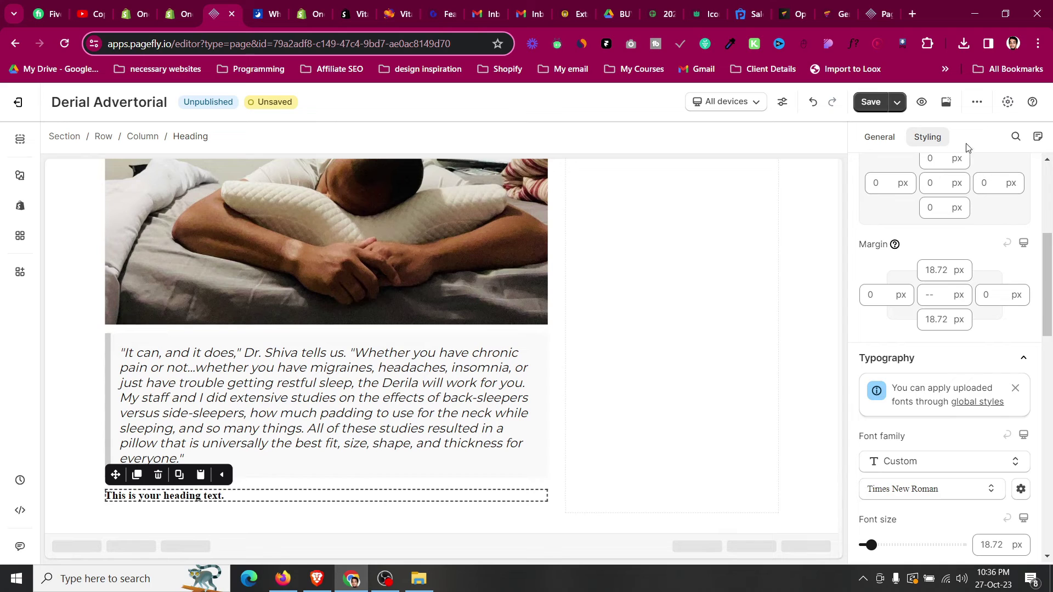
- Set all margins of the new heading to 0 px and increase its top margin
left_click(943, 297)
type("0")
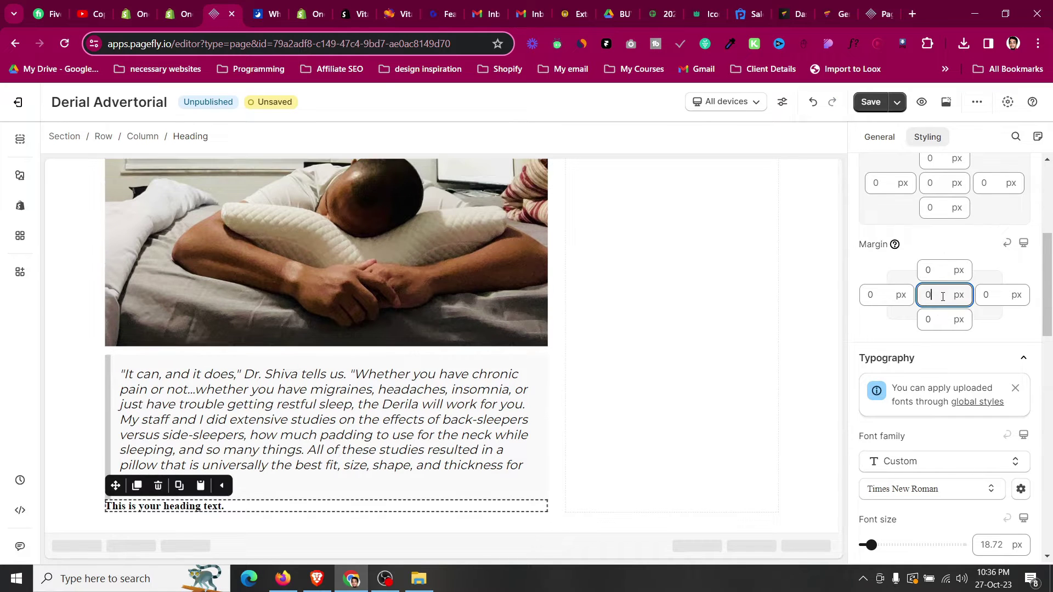
left_click(927, 271)
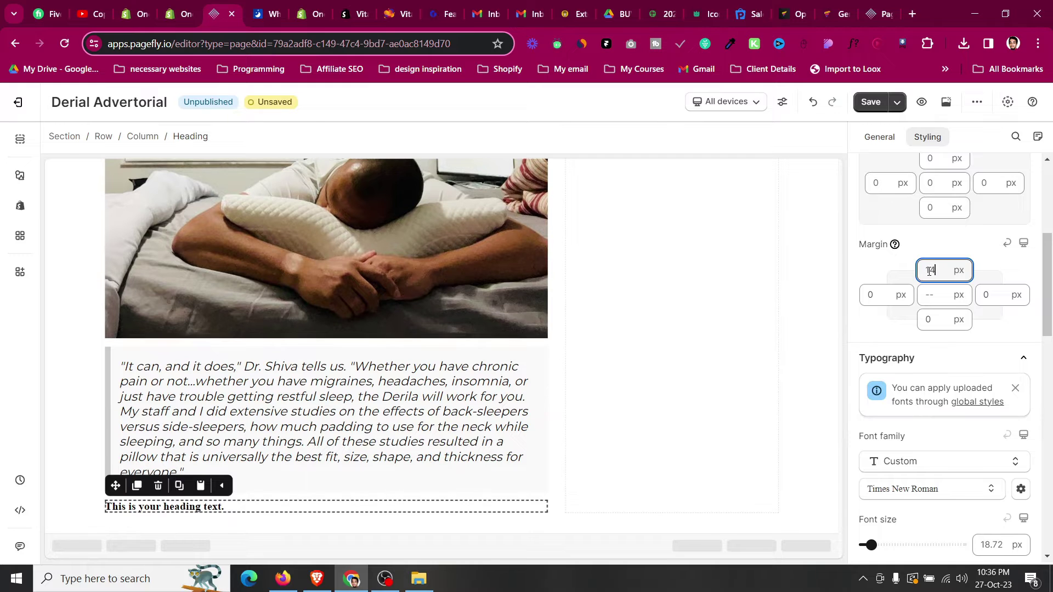
- Change the new heading's font family to Montserrat and set its font size to 21 px
scroll(952, 396, "down", 3)
left_click(926, 357)
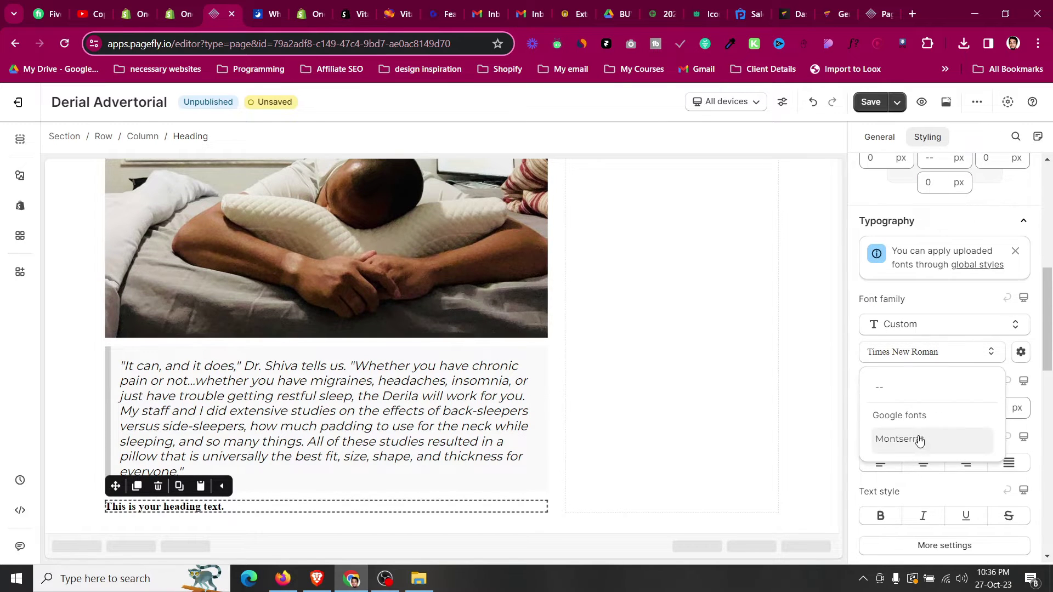
left_click(919, 440)
left_click(275, 5)
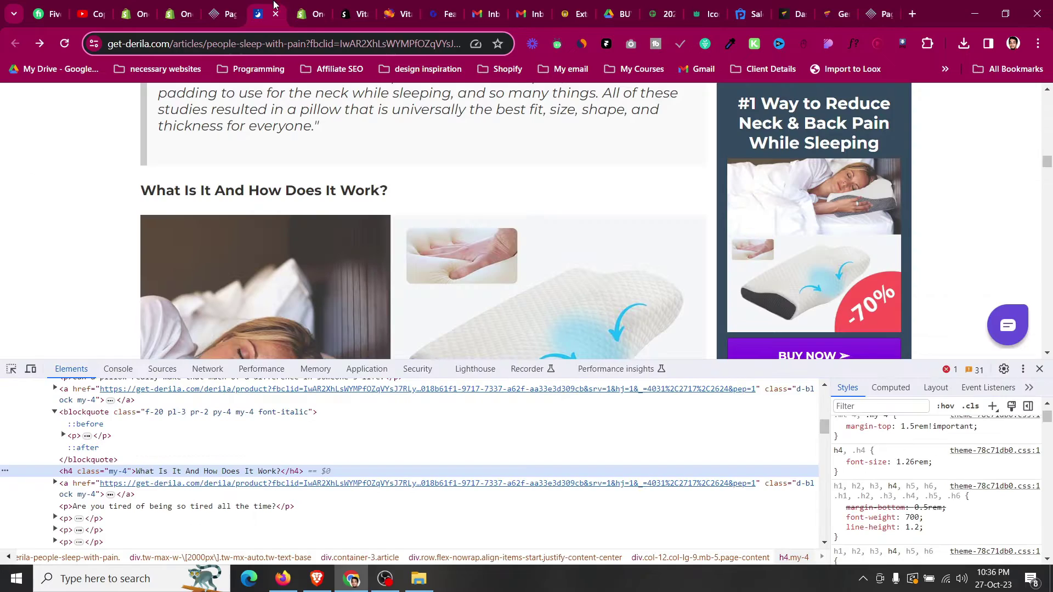
left_click(227, 5)
scroll(977, 362, "down", 2)
left_click(986, 333)
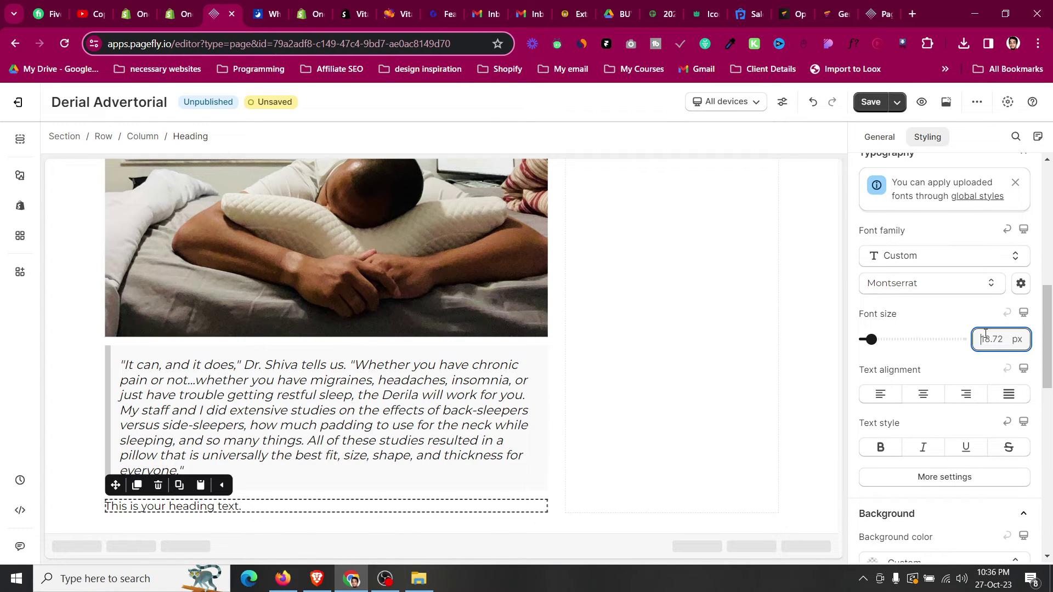
type("21")
- Set the new heading's font weight to Semi Bold
left_click(953, 478)
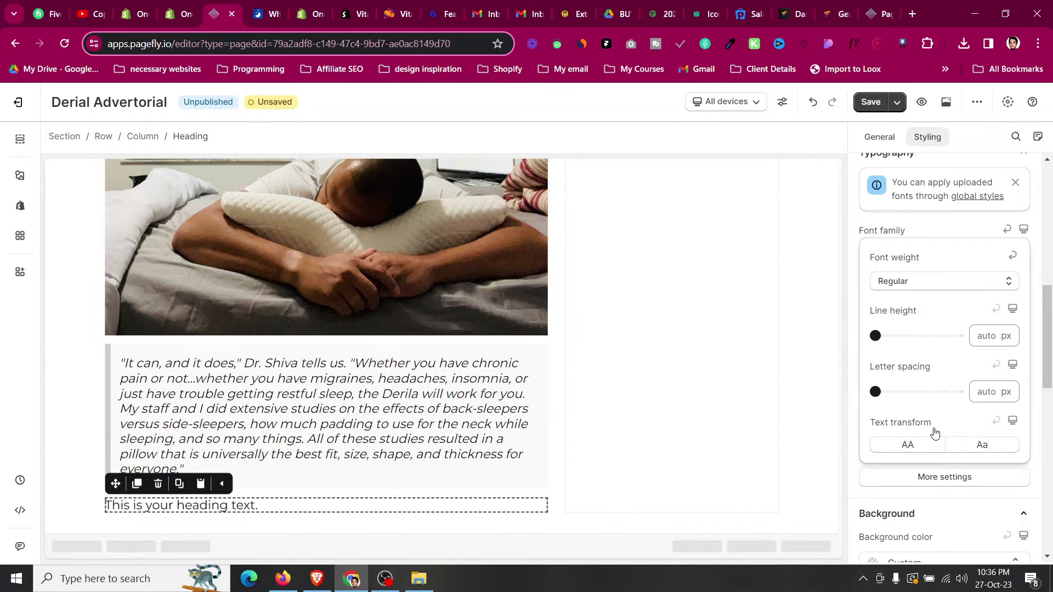
left_click(919, 282)
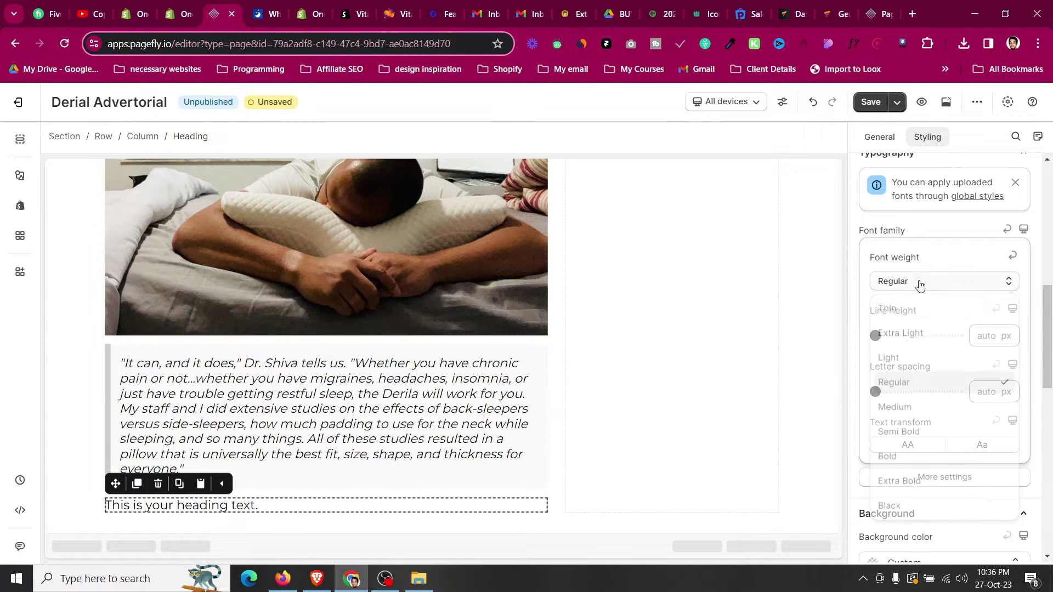
left_click(908, 433)
- Copy the heading text "What Is It And How Does It Work?" from the reference article
left_click(269, 12)
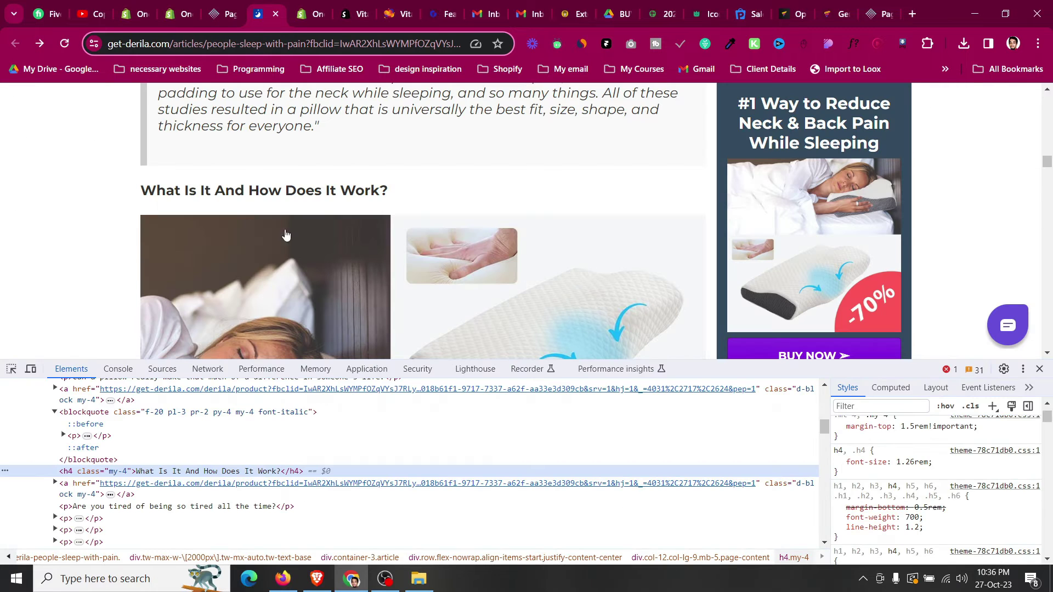
triple_click(287, 192)
right_click(288, 192)
left_click(318, 204)
- Back in the page editor, set the new heading's font weight to Bold
left_click(217, 14)
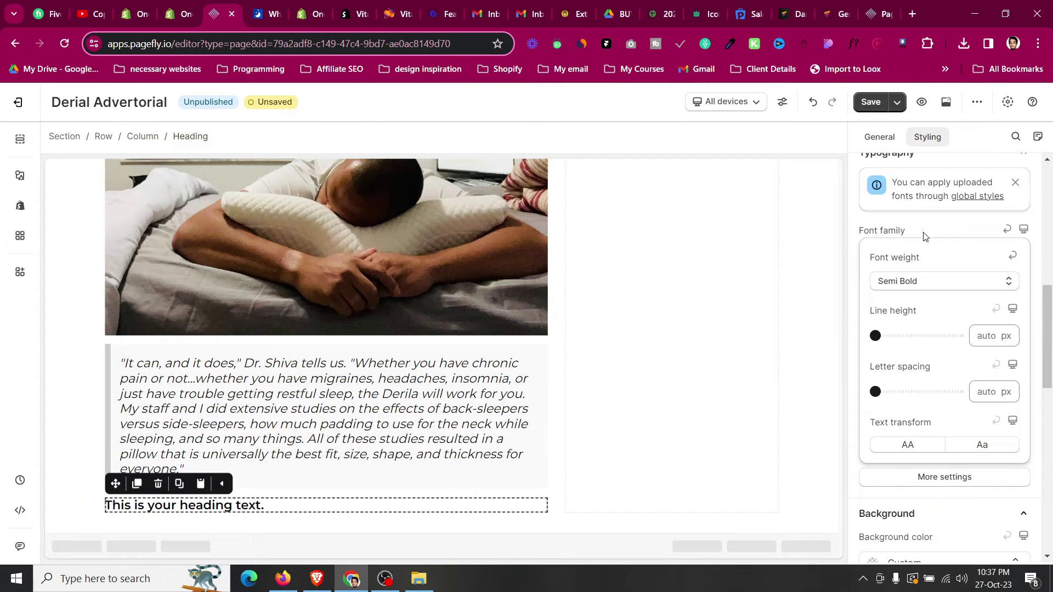
left_click(924, 282)
left_click(922, 458)
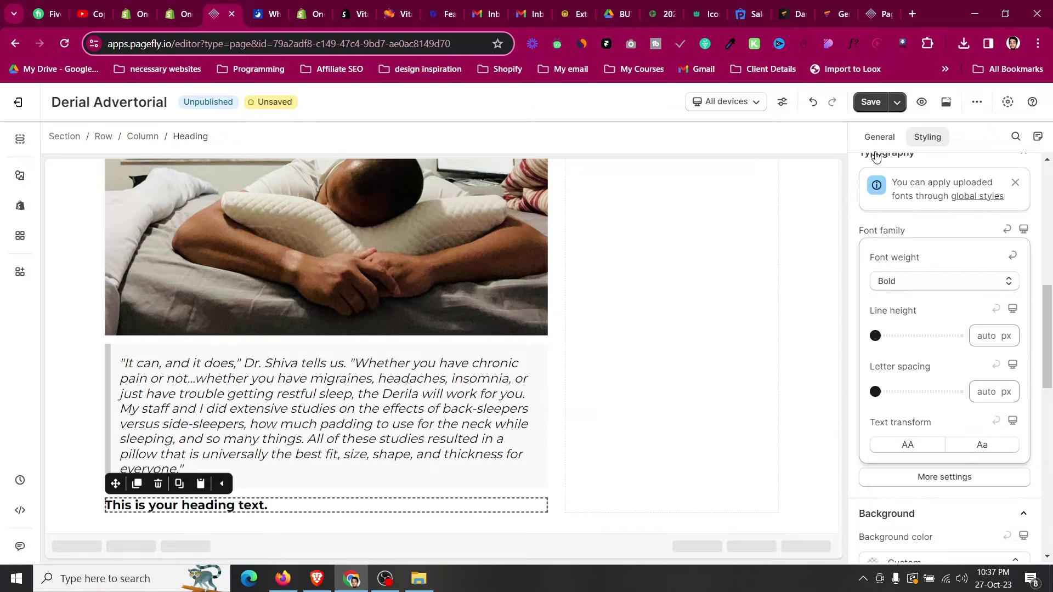
- Replace the new heading's text with the copied "What Is It And How Does It Work?"
left_click(879, 136)
triple_click(912, 275)
key("ctrl+v")
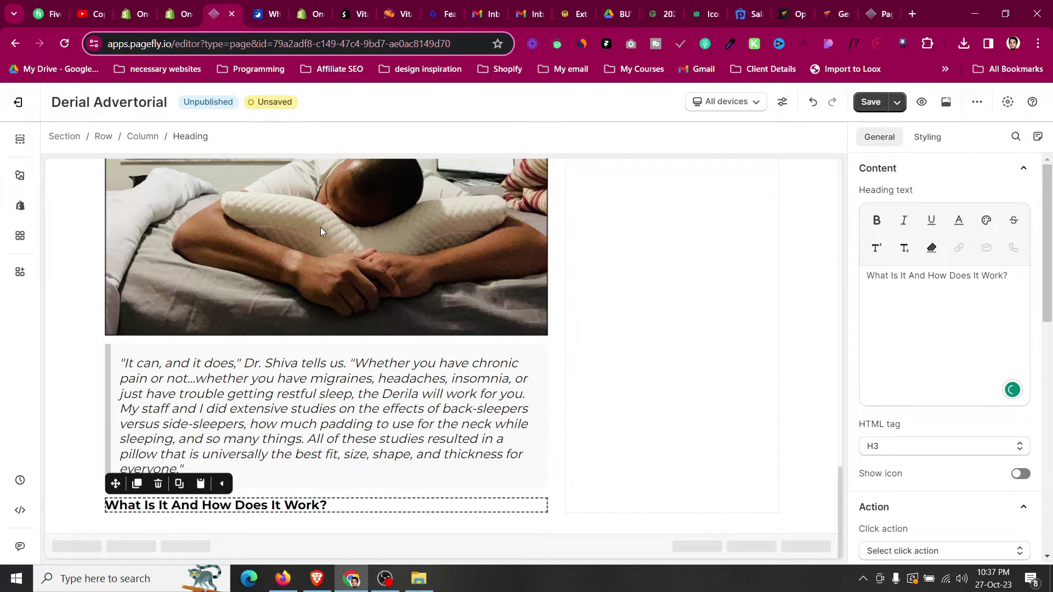
left_click(306, 373)
- Following the reference article, duplicate the image of the man resting on the pillow and place the copy below the new heading
key("ctrl+Tab")
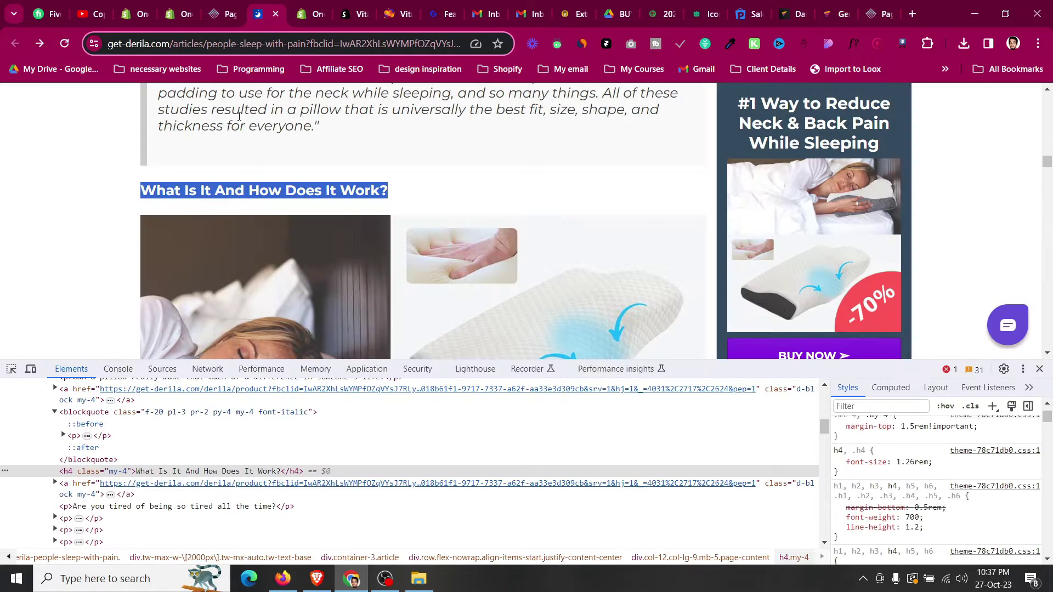
left_click(211, 189)
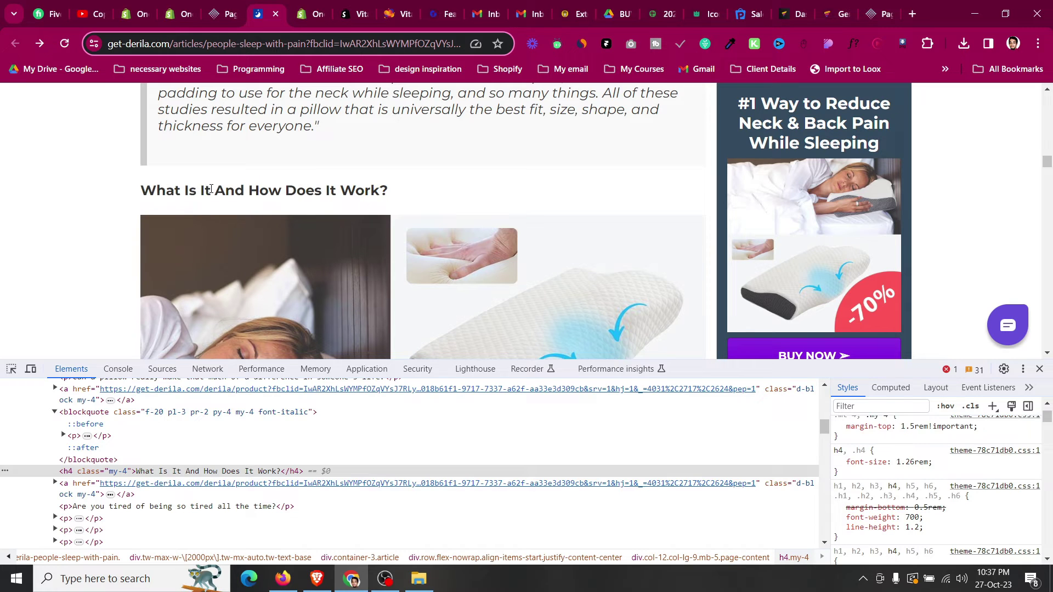
left_click(208, 8)
scroll(255, 311, "up", 2)
left_click(249, 307)
left_click(136, 245)
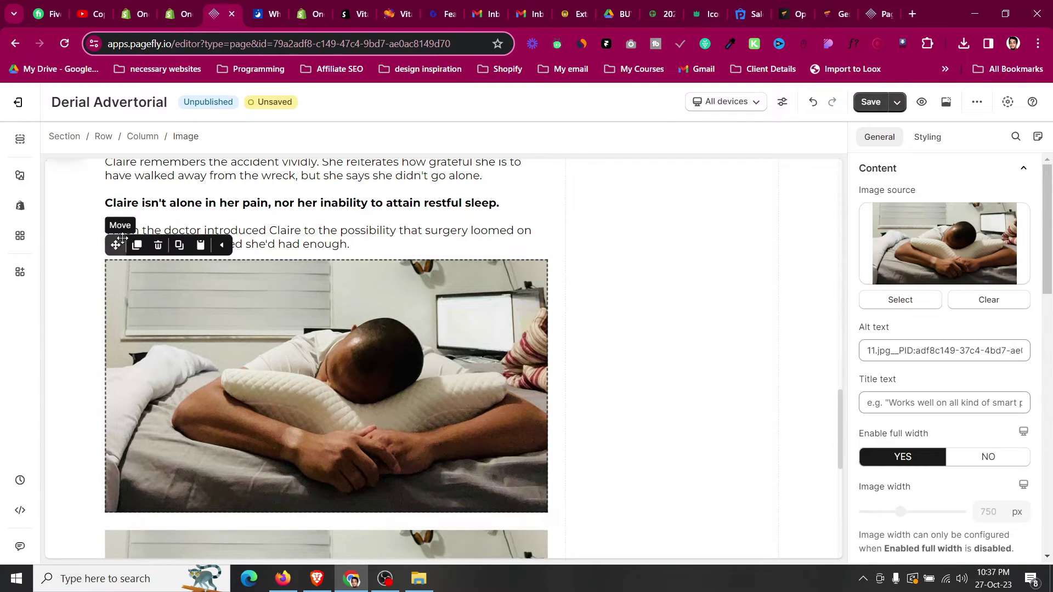
left_click_drag(122, 237, 211, 513)
left_click(92, 284)
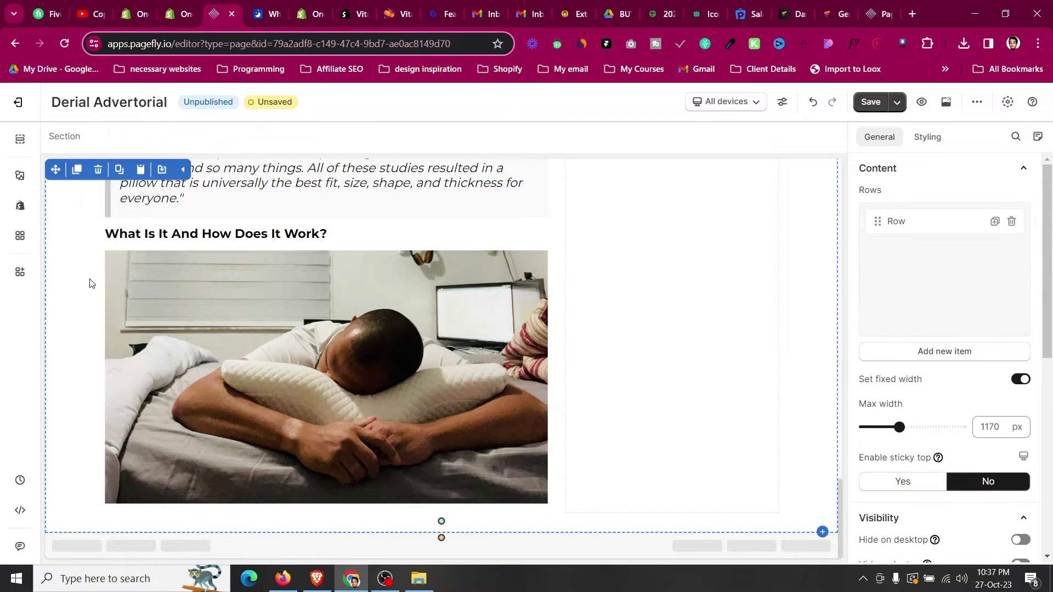
- Slightly increase the top margin of the "What Is It And How Does It Work?" heading
left_click(118, 234)
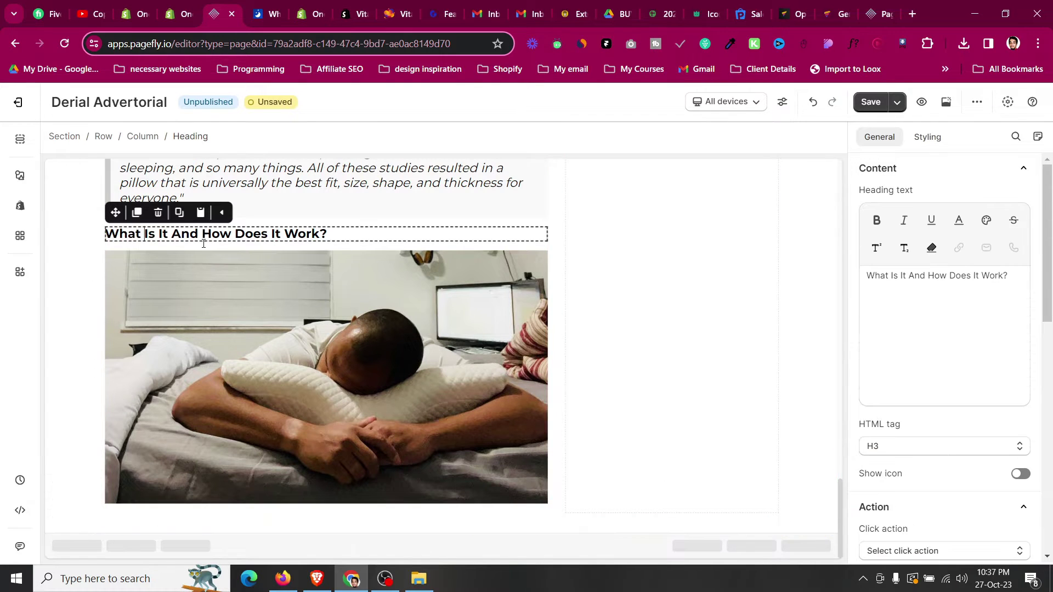
left_click(921, 145)
scroll(930, 314, "up", 4)
left_click(941, 341)
key("Up")
key("Up")
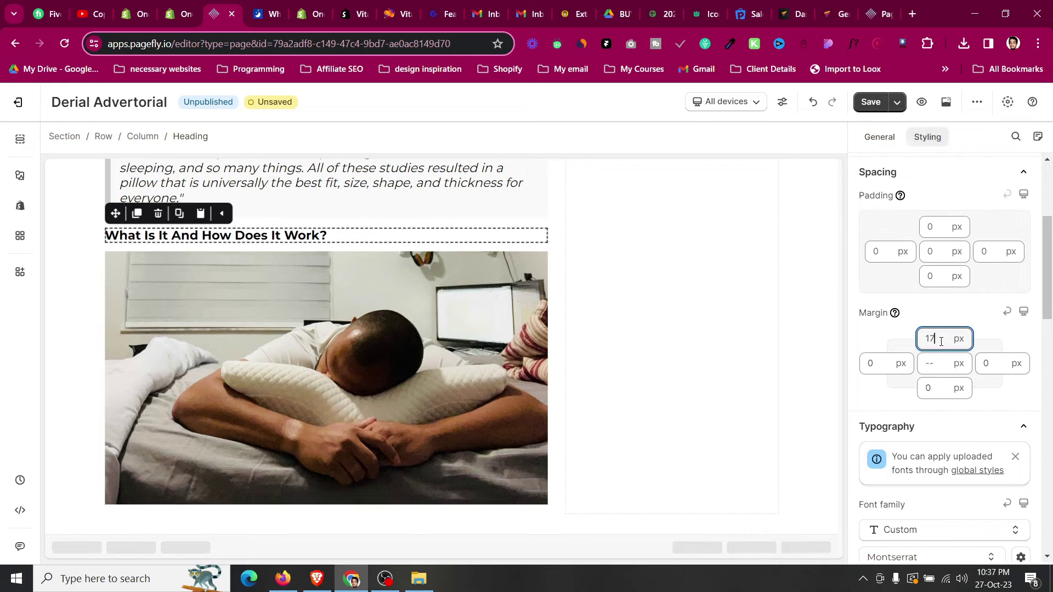
left_click(83, 247)
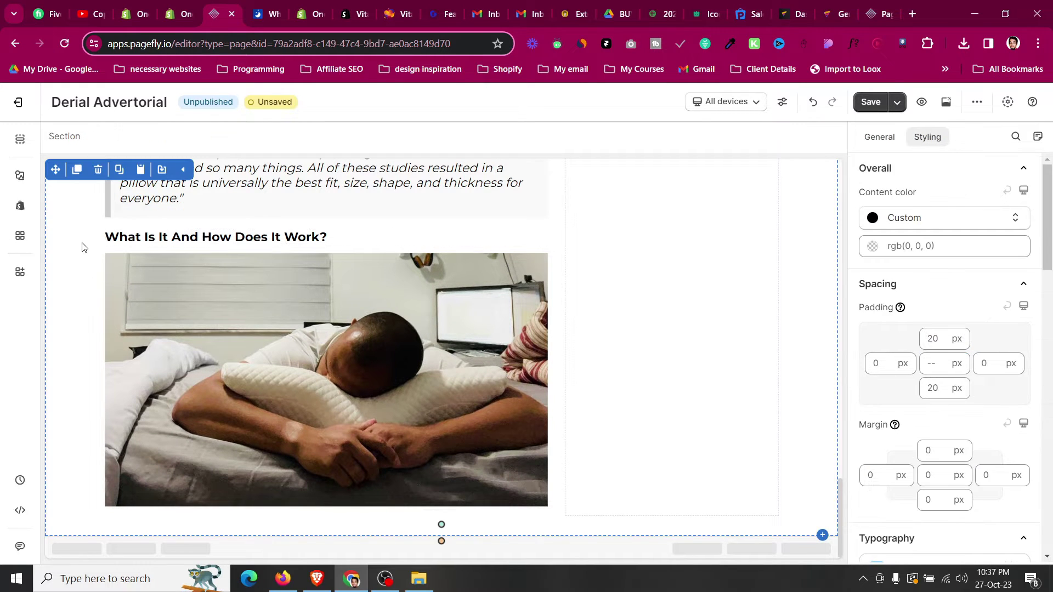
- Check the content below the heading in the reference article and close the browser's developer tools
left_click(264, 13)
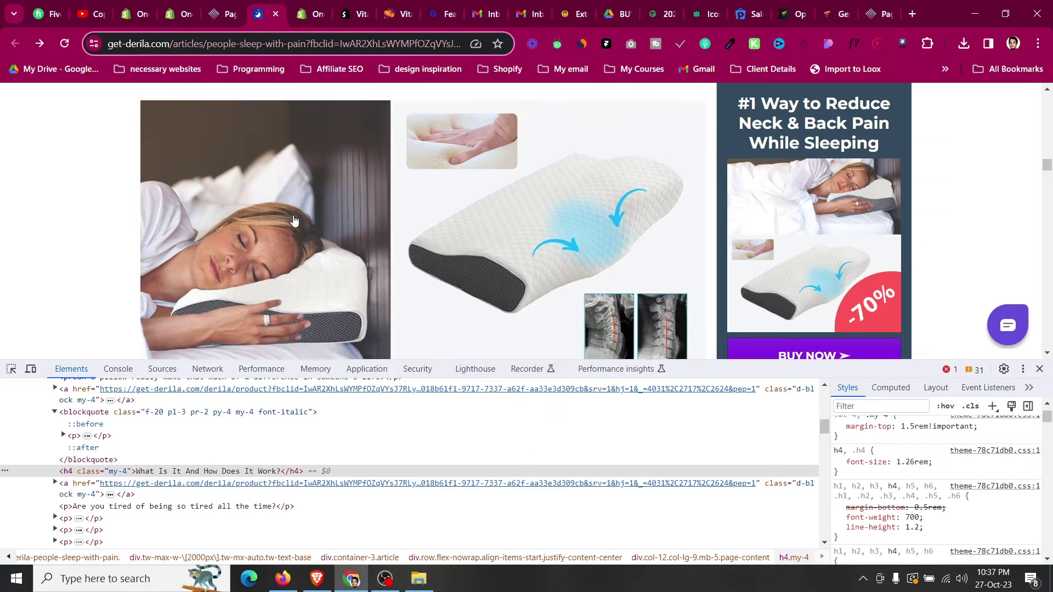
scroll(809, 247, "down", 5)
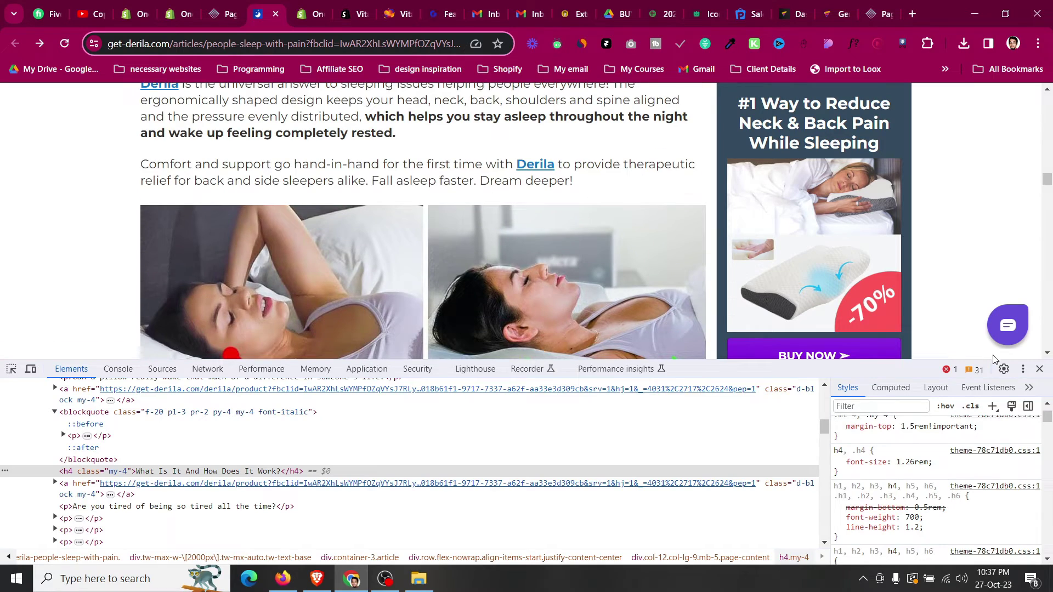
left_click(1039, 370)
scroll(532, 229, "up", 12)
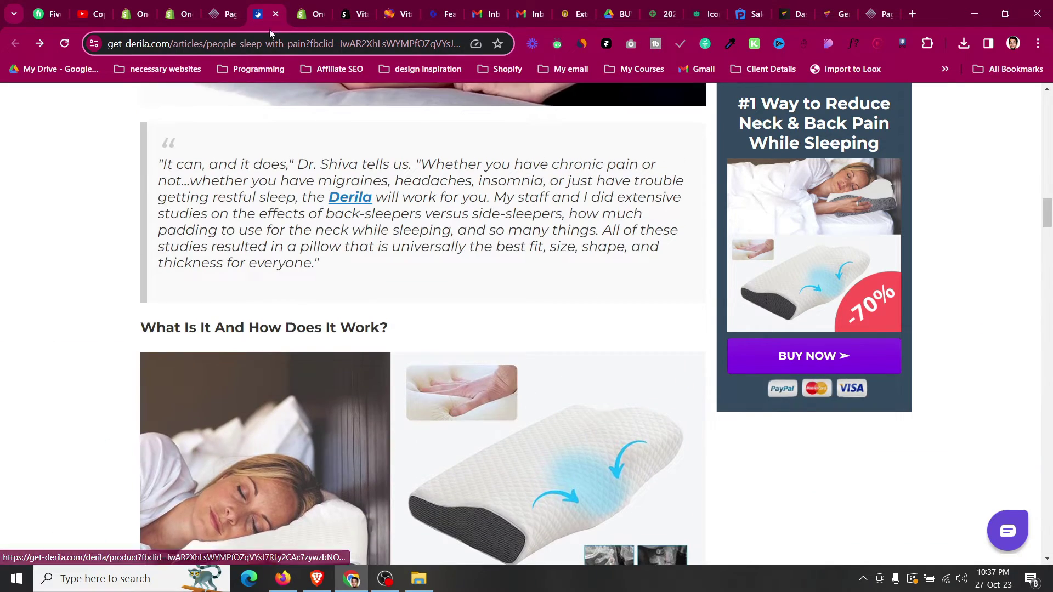
- In the page editor, duplicate the car-accident paragraph and place the copy below the image under the new heading
left_click(222, 13)
scroll(301, 327, "up", 10)
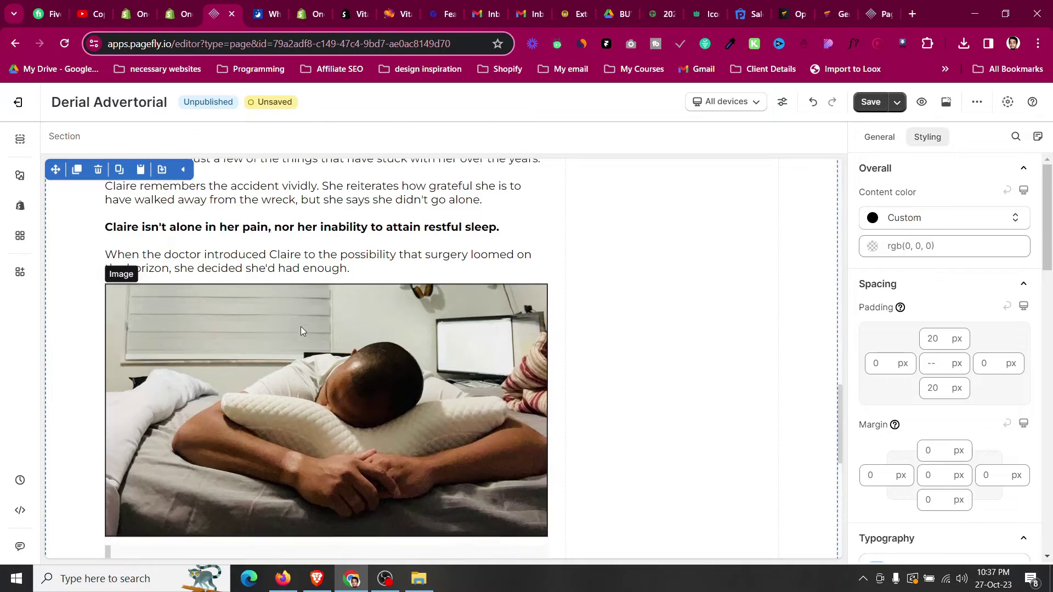
left_click(302, 298)
left_click(136, 170)
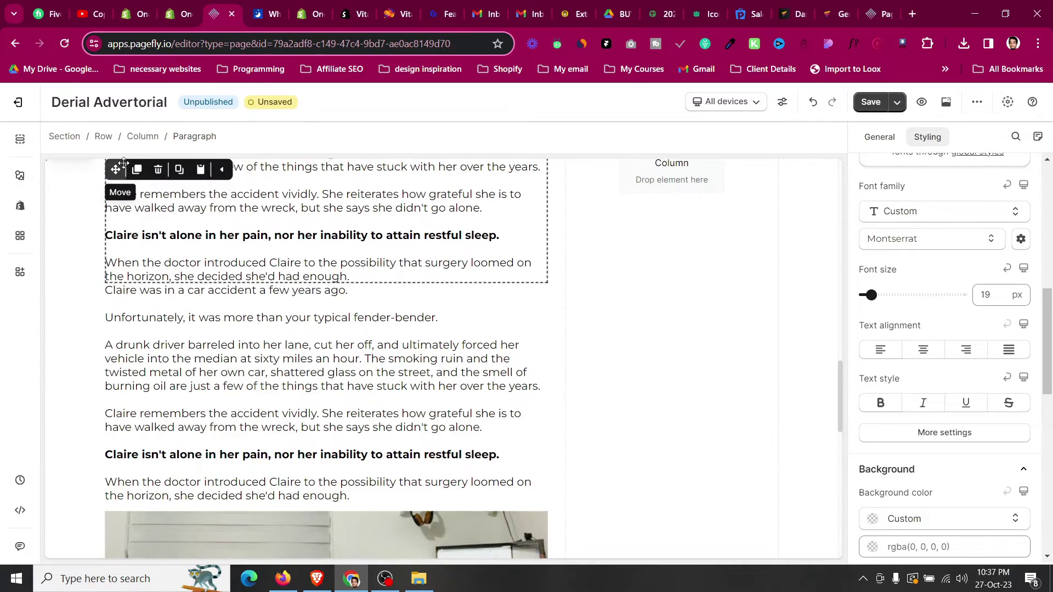
left_click_drag(115, 170, 219, 497)
- Following the reference article, duplicate the image and the car-accident paragraph again and place the copies in that order at the column's end
left_click(269, 13)
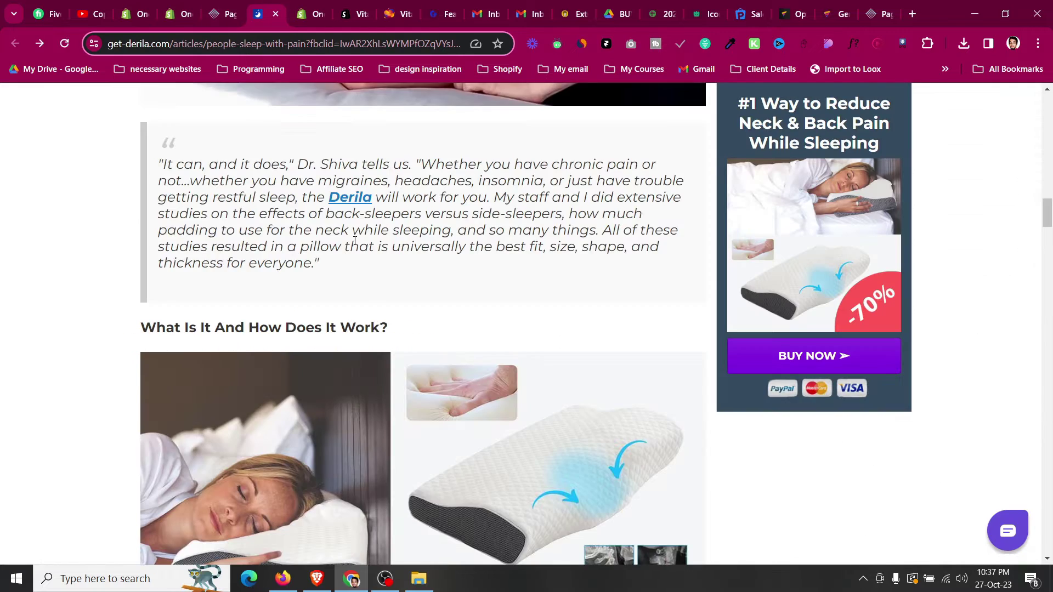
scroll(355, 240, "down", 5)
scroll(355, 240, "down", 4)
scroll(355, 240, "up", 8)
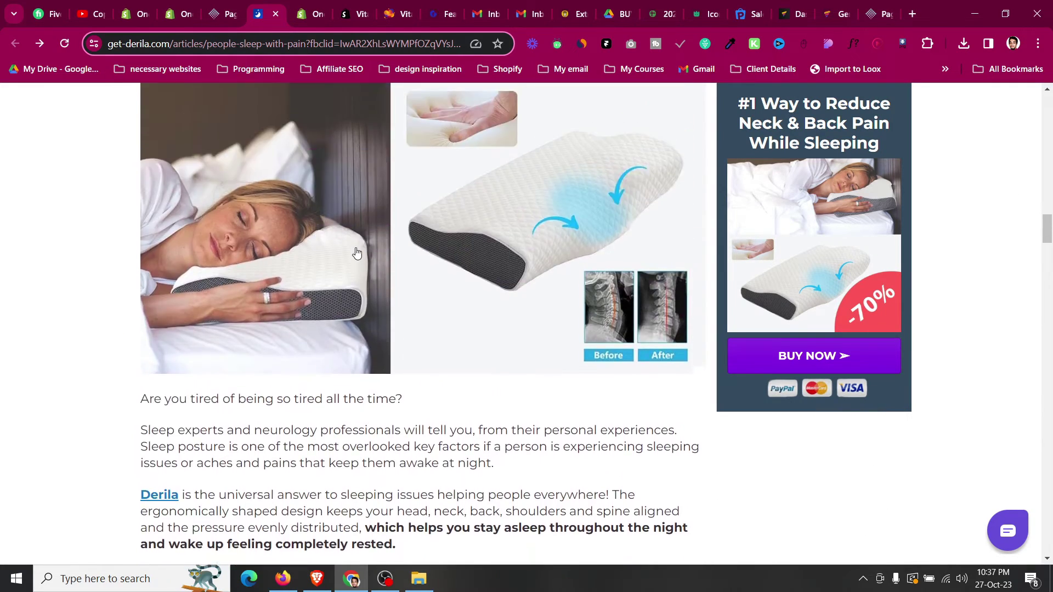
scroll(356, 247, "down", 10)
scroll(357, 251, "down", 7)
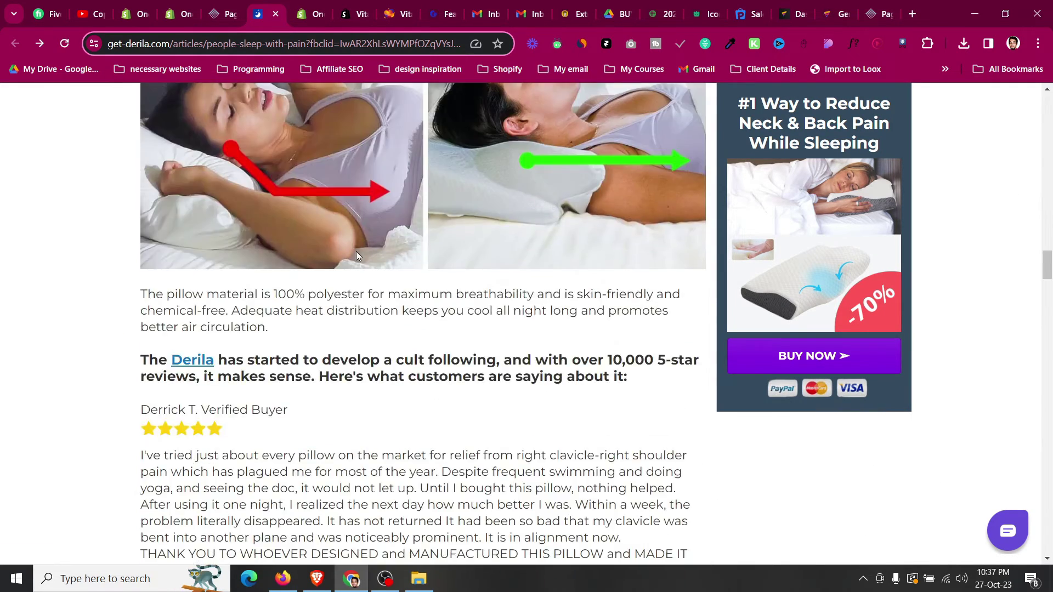
scroll(351, 252, "up", 2)
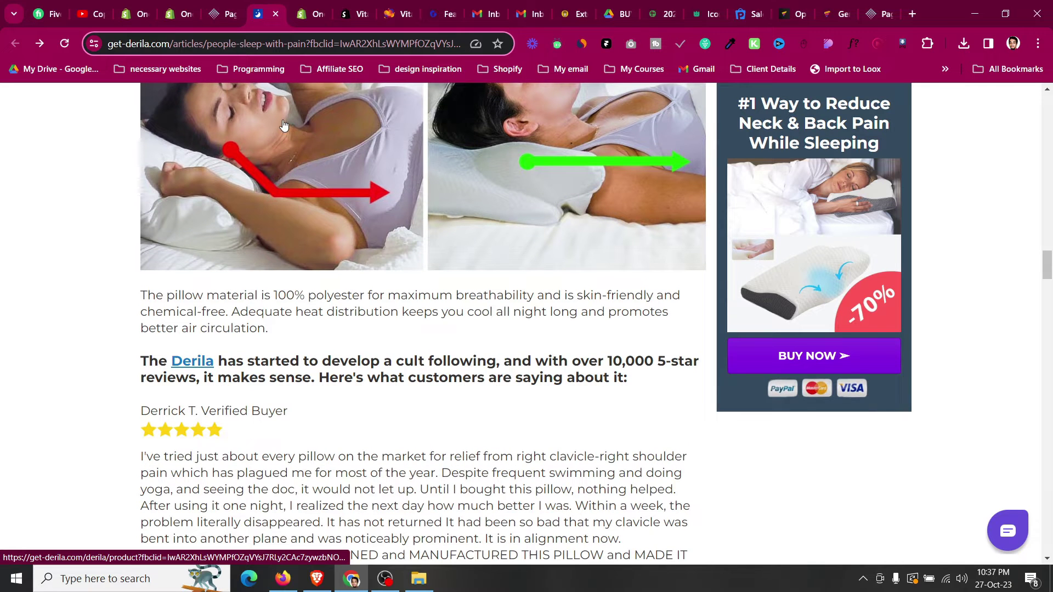
left_click(226, 5)
left_click(254, 253)
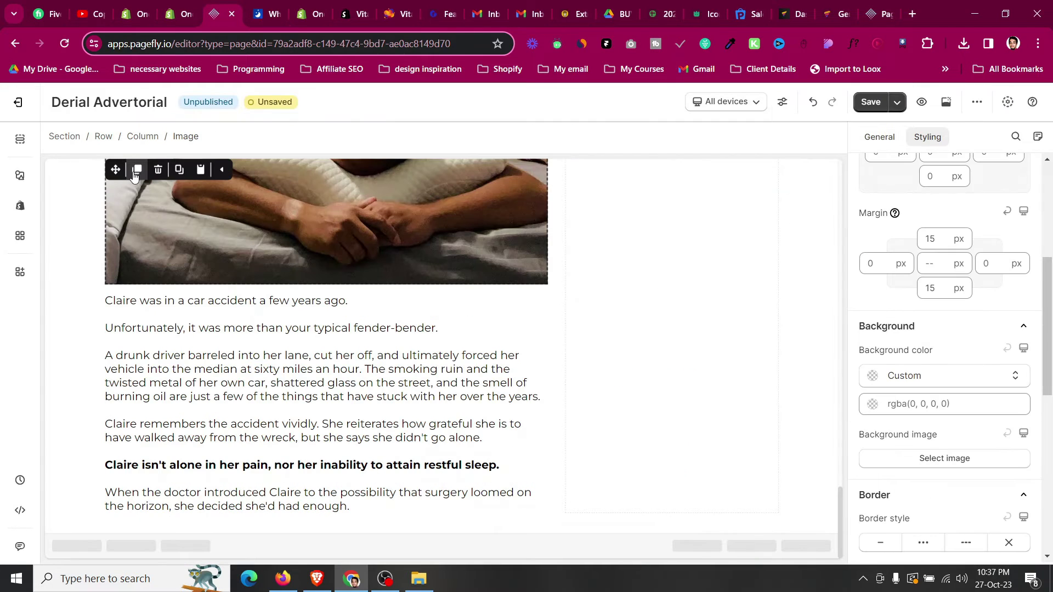
mouse_move(115, 169)
left_mouse_down()
mouse_move(104, 302)
mouse_move(231, 478)
left_mouse_up()
left_click(308, 226)
left_click_drag(116, 169, 245, 484)
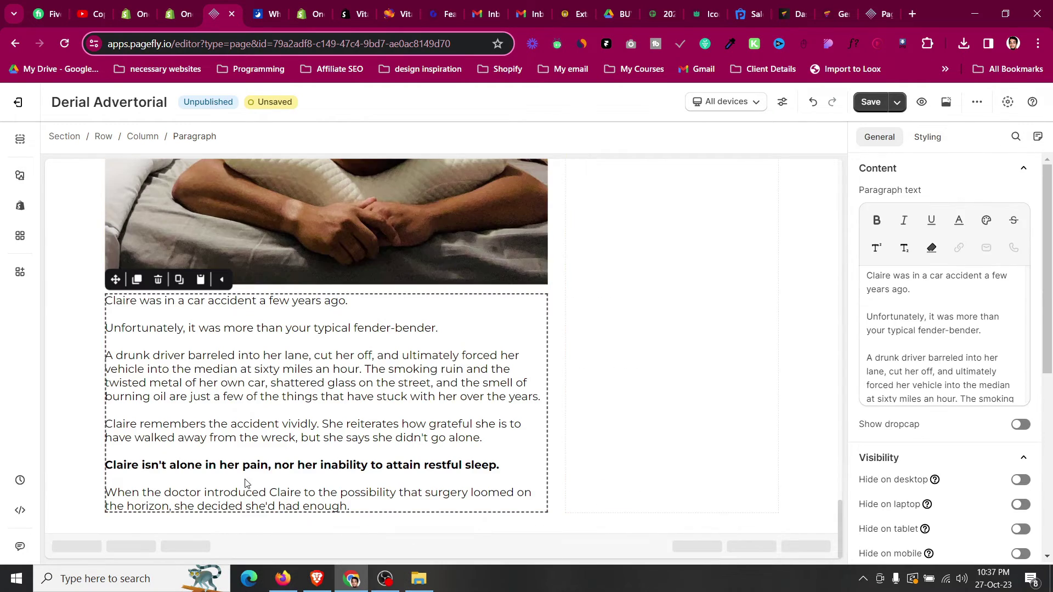
- Check the customer reviews in the reference article, then duplicate the quote block and place the copy below the last paragraph
left_click(269, 12)
scroll(295, 231, "down", 10)
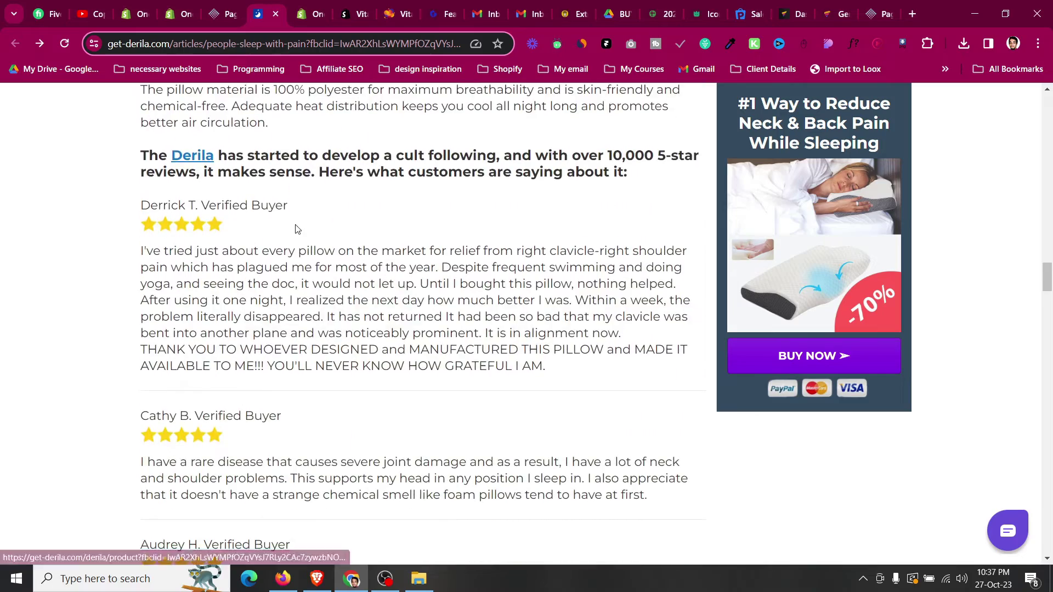
scroll(296, 229, "up", 5)
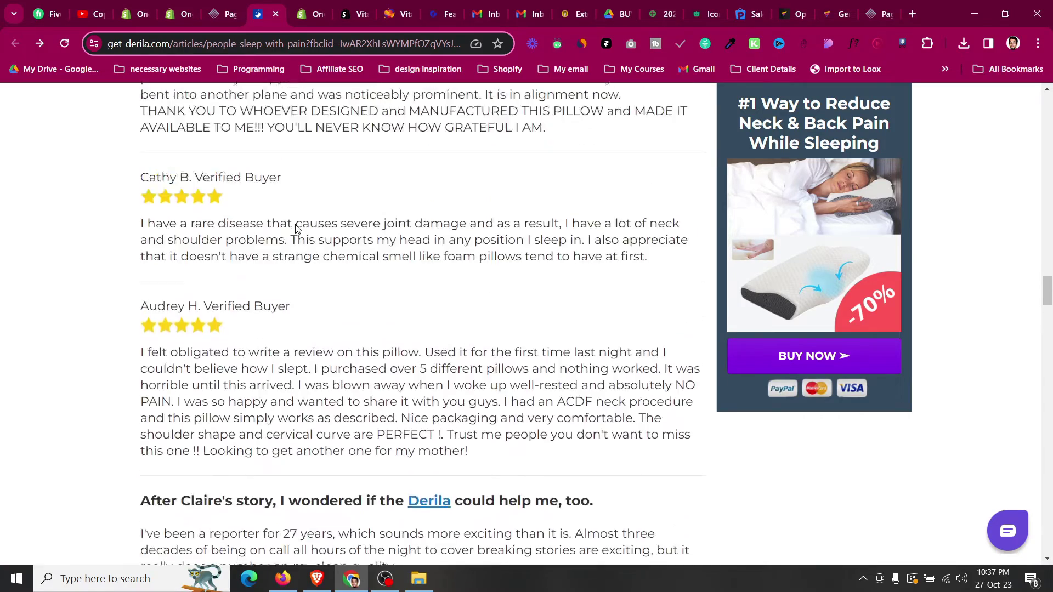
scroll(296, 225, "up", 2)
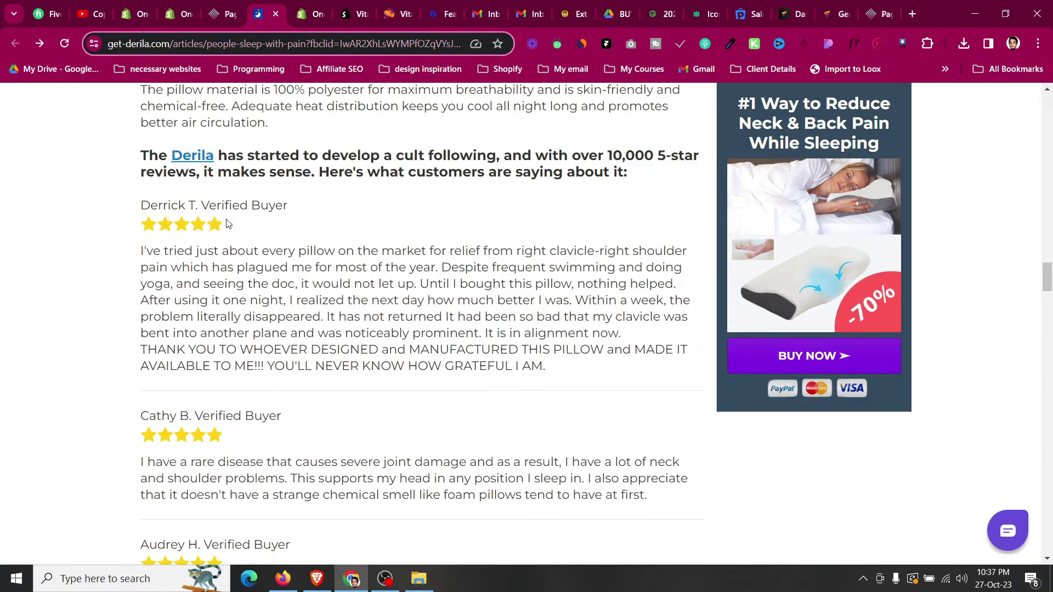
scroll(223, 221, "up", 1)
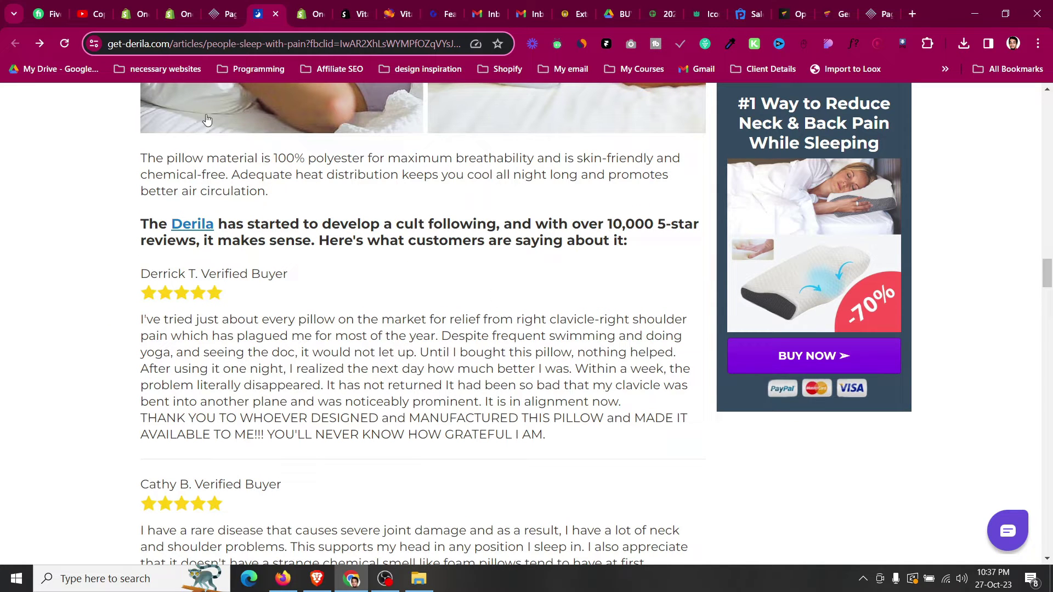
left_click(229, 17)
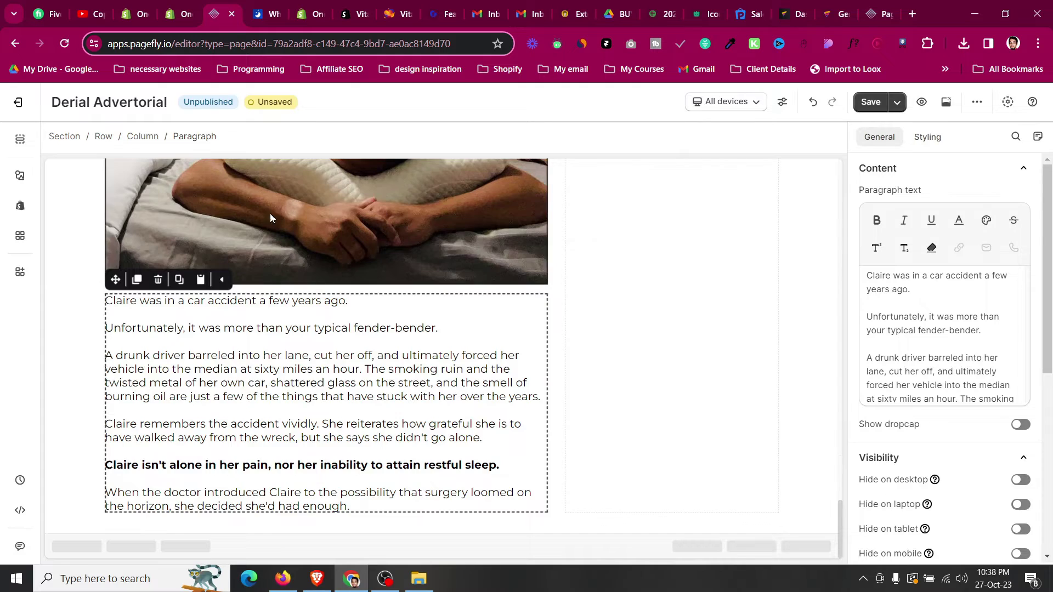
scroll(243, 417, "down", 1)
scroll(245, 458, "up", 6)
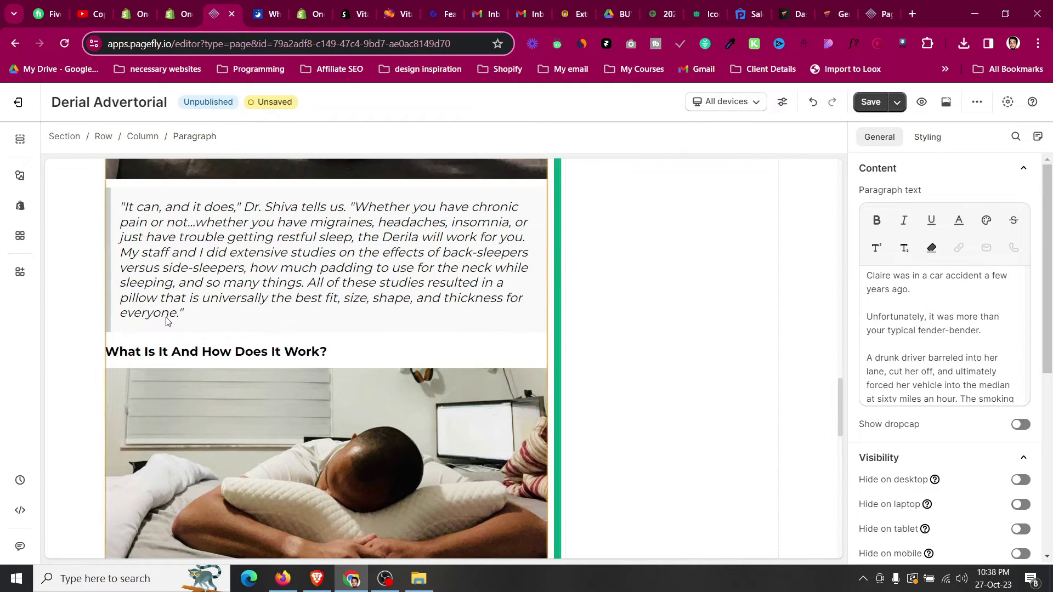
left_click(160, 203)
left_click(137, 173)
left_click_drag(117, 173, 290, 480)
- Copy the first customer review's text, starting "I've tried just about every pillow on the market", from the reference article
left_click(258, 8)
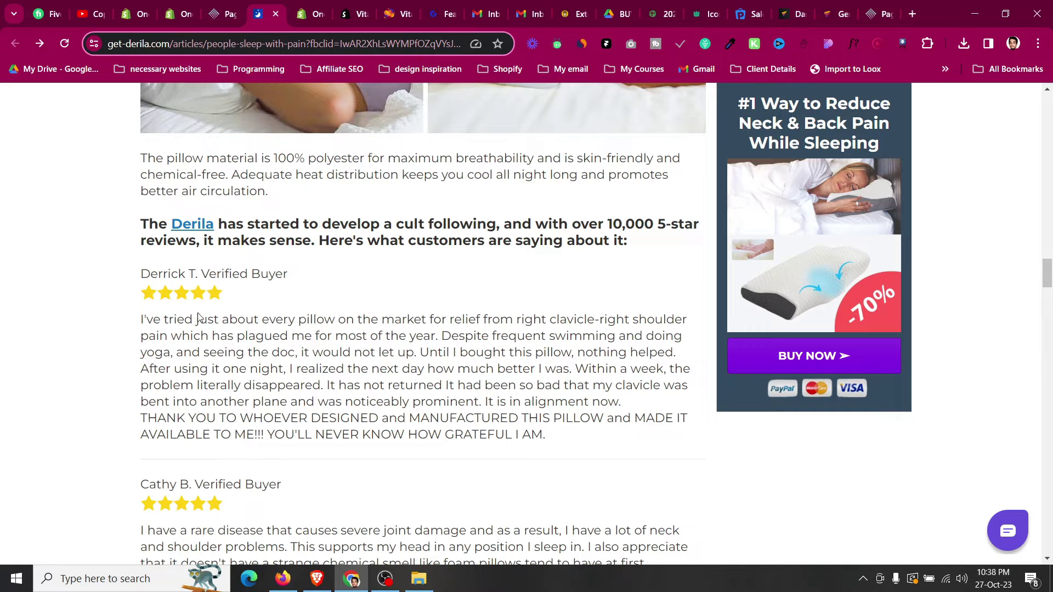
triple_click(215, 369)
left_click(262, 375)
left_click_drag(576, 437, 126, 310)
key("ctrl+c")
- In the page editor, replace the duplicated quote block's text with the copied customer review
left_click(219, 9)
left_click(300, 418)
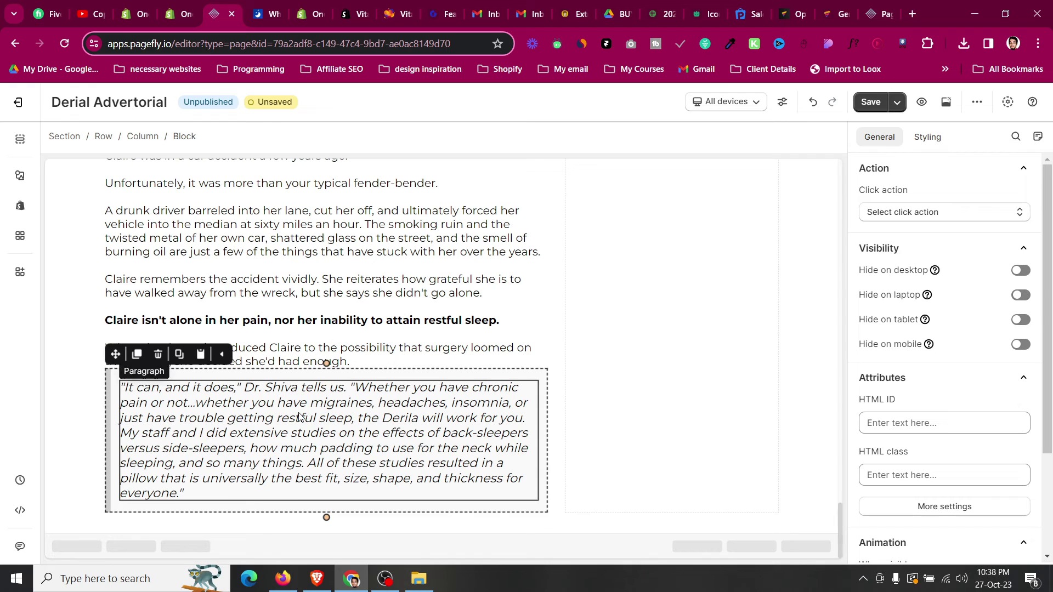
left_click(875, 144)
key("ctrl+a")
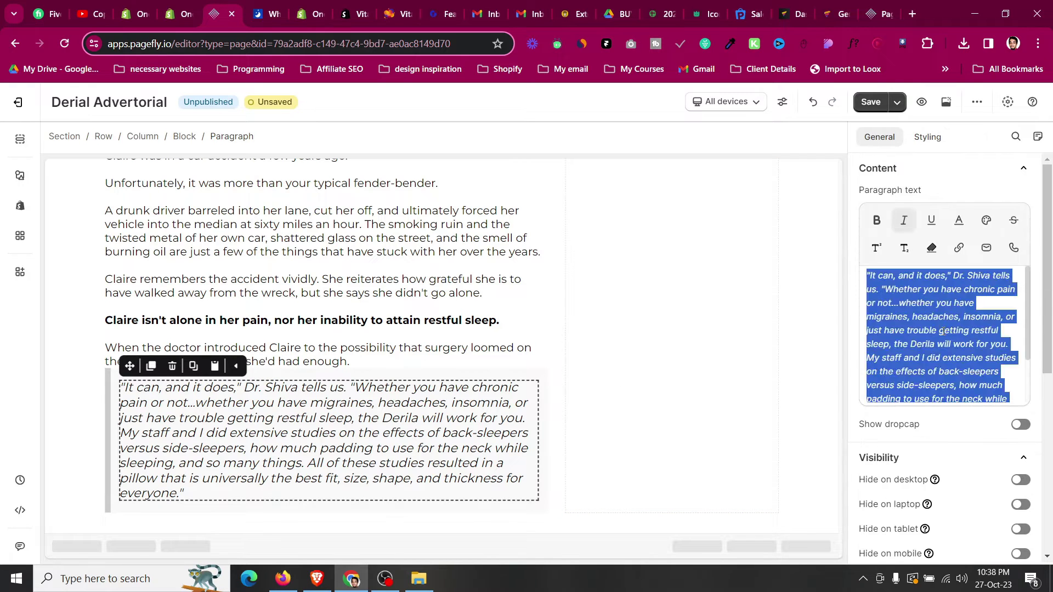
key("ctrl+v")
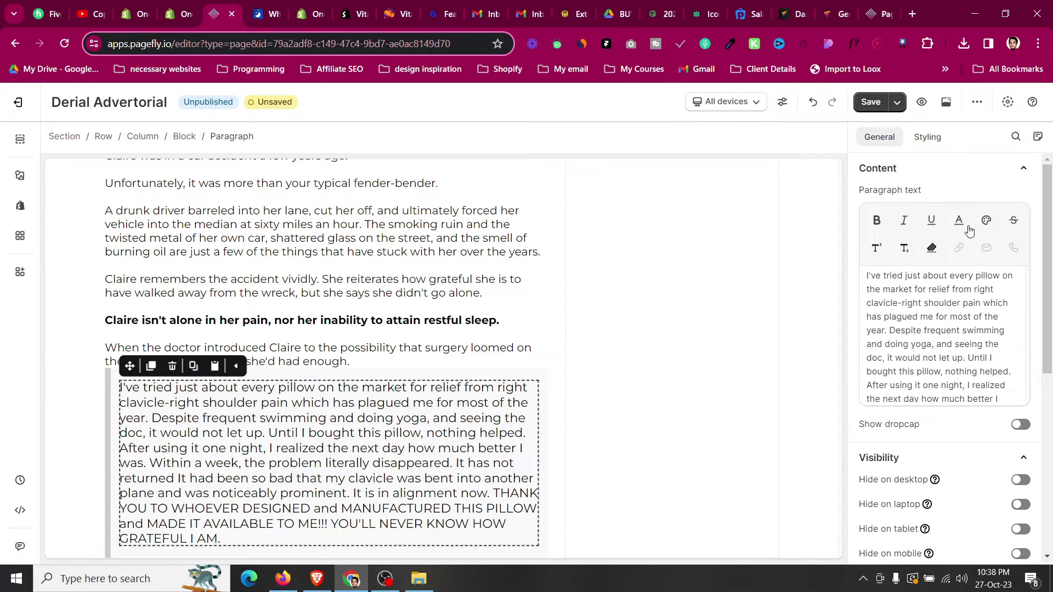
- Center-align the review text in the duplicated quote block
left_click(929, 138)
left_click(925, 350)
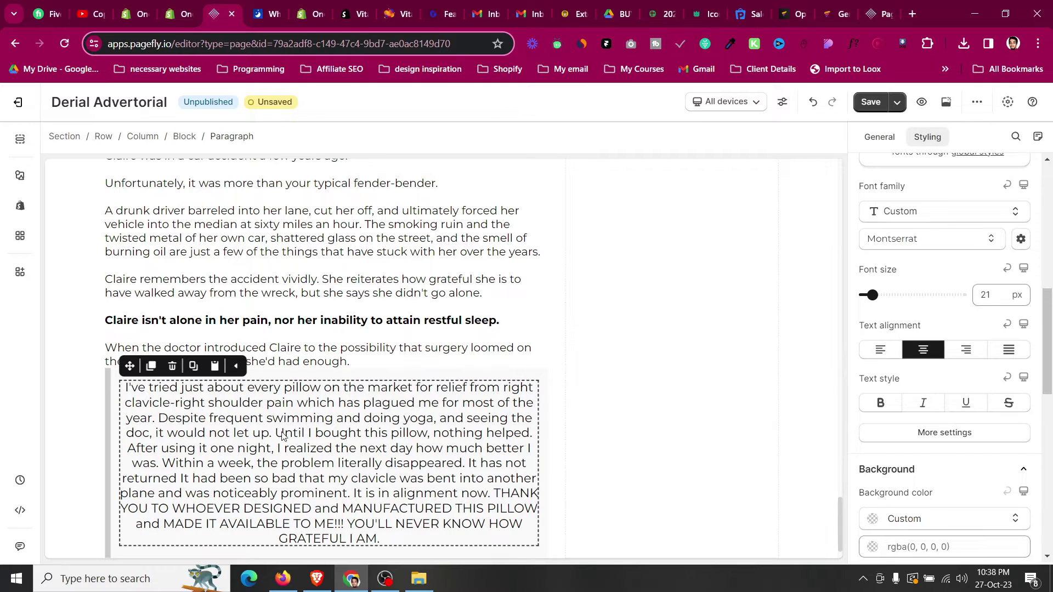
left_click(69, 353)
scroll(67, 352, "down", 1)
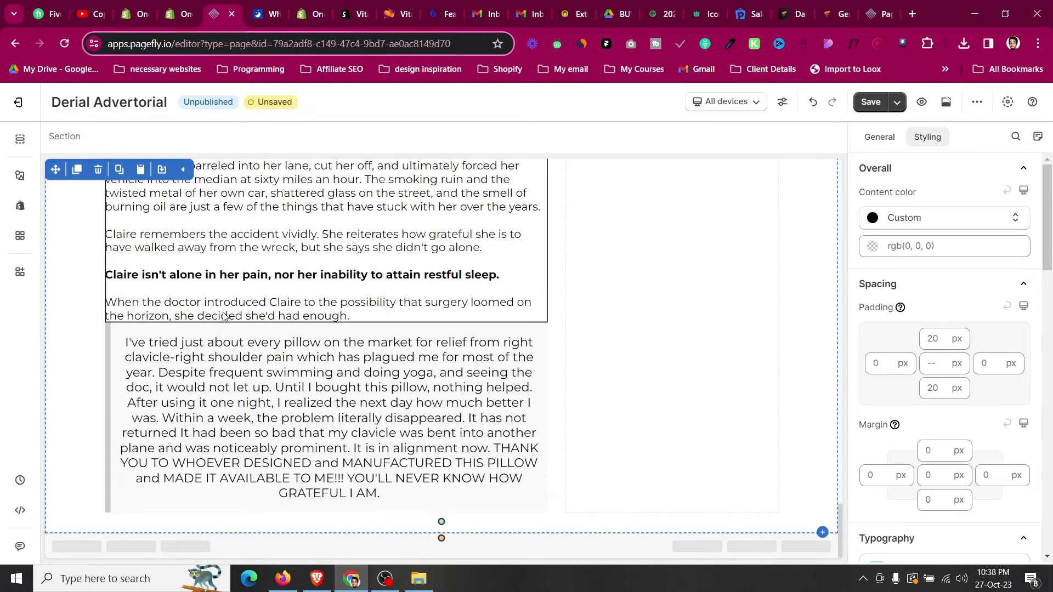
- Set the review block's top margin to 20 px
left_click(127, 334)
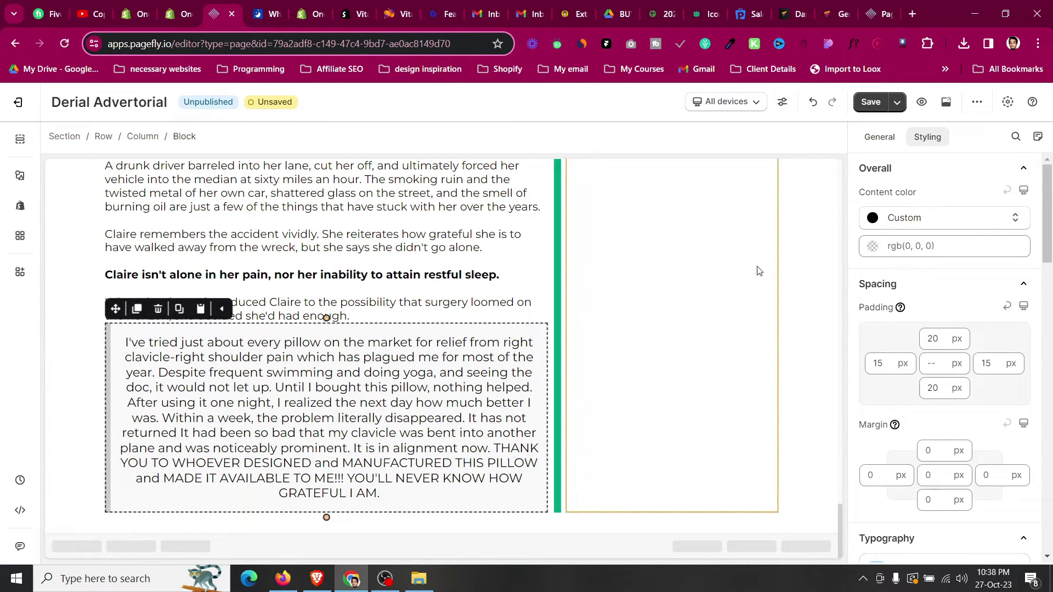
double_click(940, 449)
type("20")
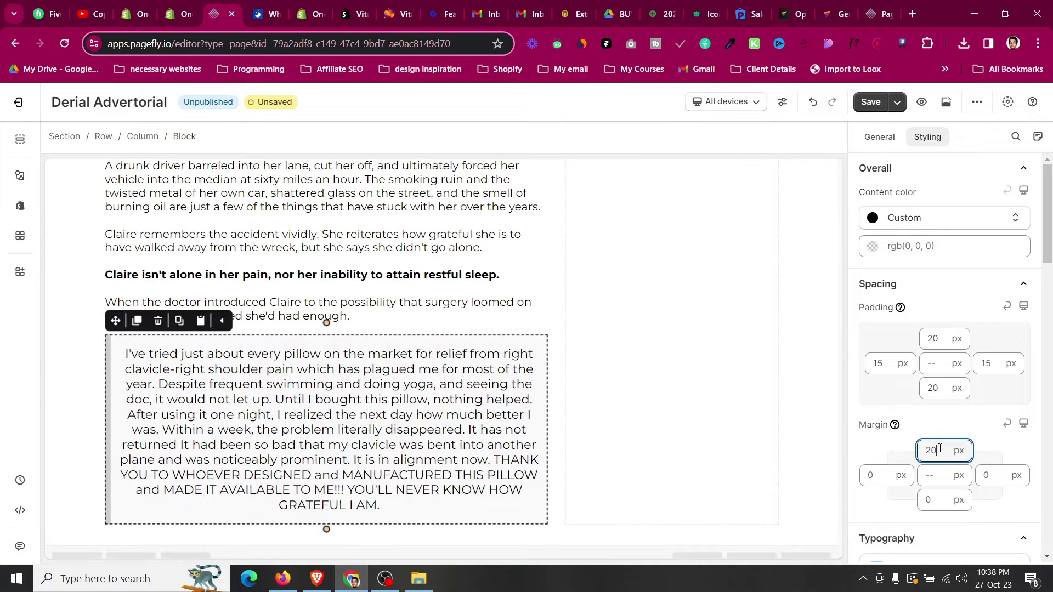
left_click(83, 370)
scroll(83, 369, "down", 1)
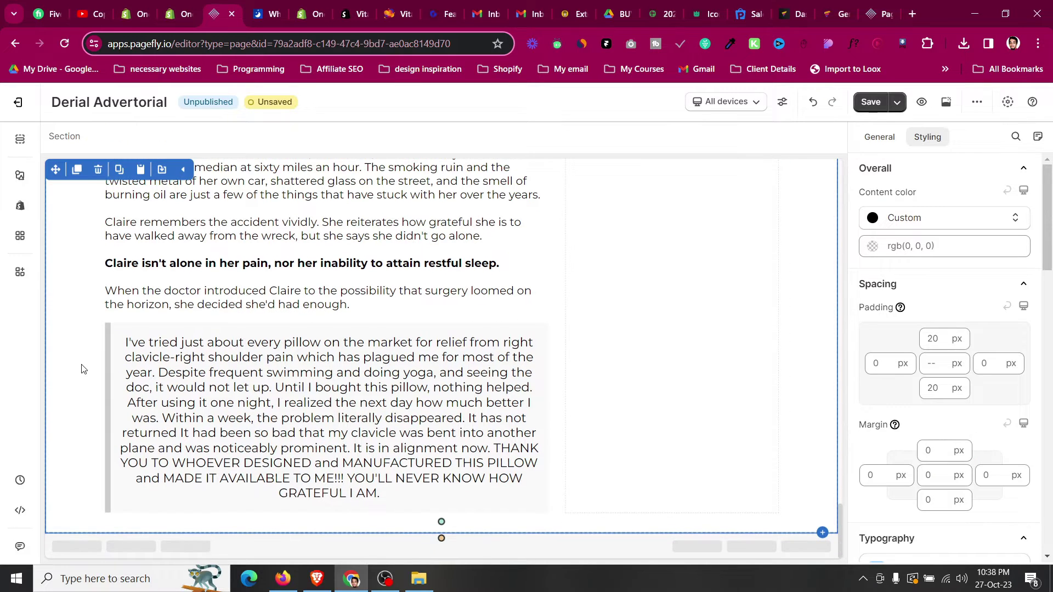
- Set the font size of the review paragraph in the quote-style block to 20 px
left_click(272, 373)
scroll(987, 274, "down", 3)
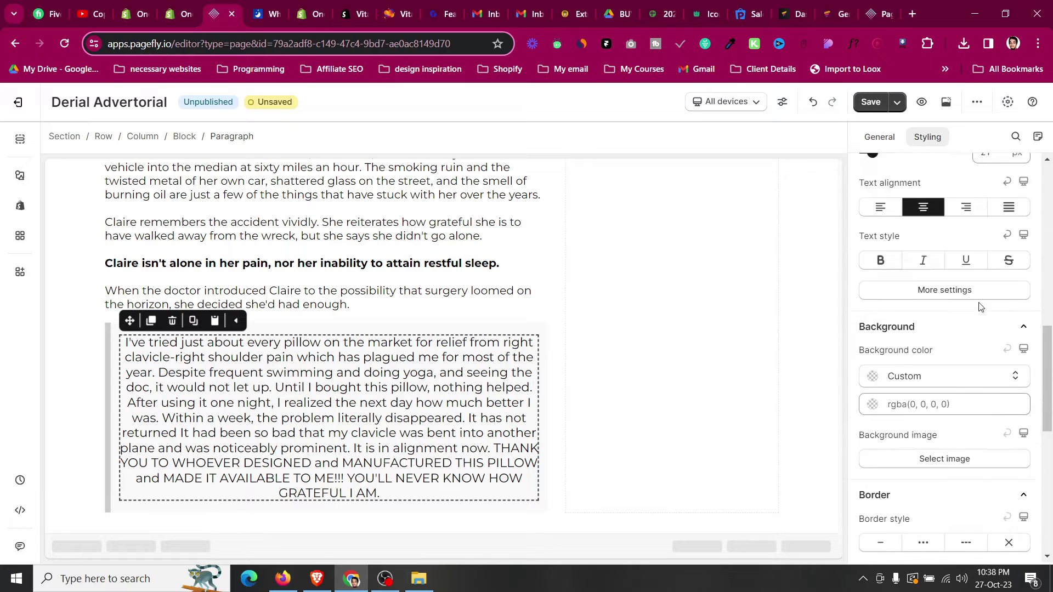
scroll(987, 236, "up", 2)
type("0")
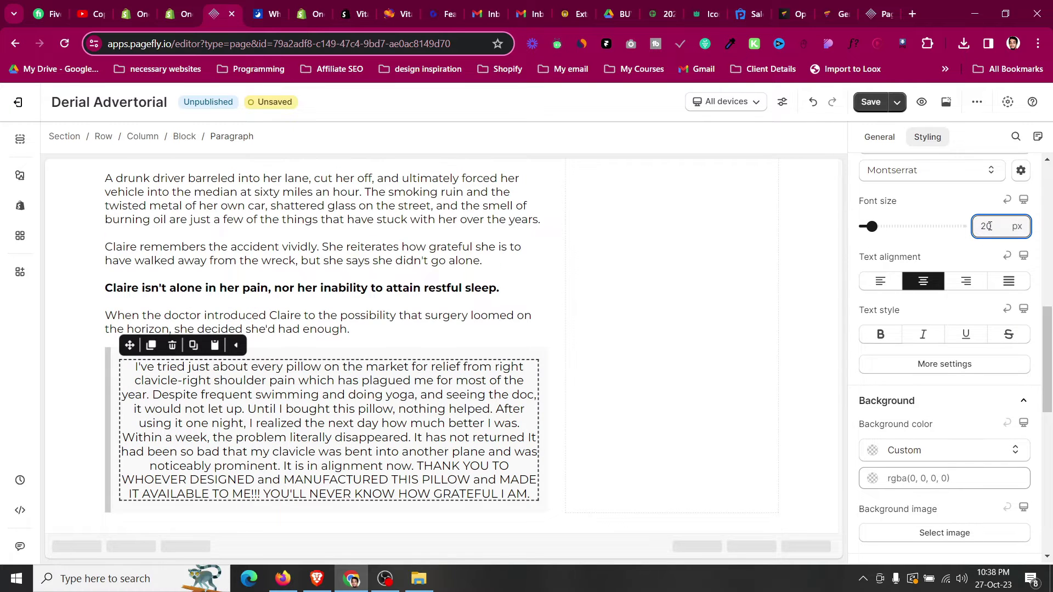
left_click(85, 294)
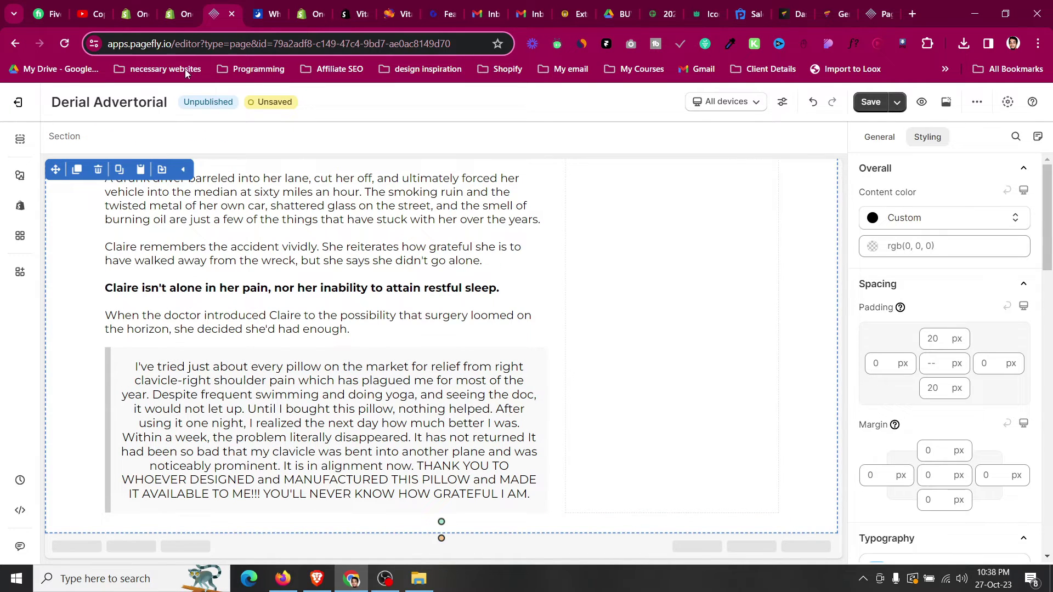
- Copy the first reviewer's name line with "Verified Buyer" from the reference article and return to the page editor
left_click(264, 8)
left_click(264, 275)
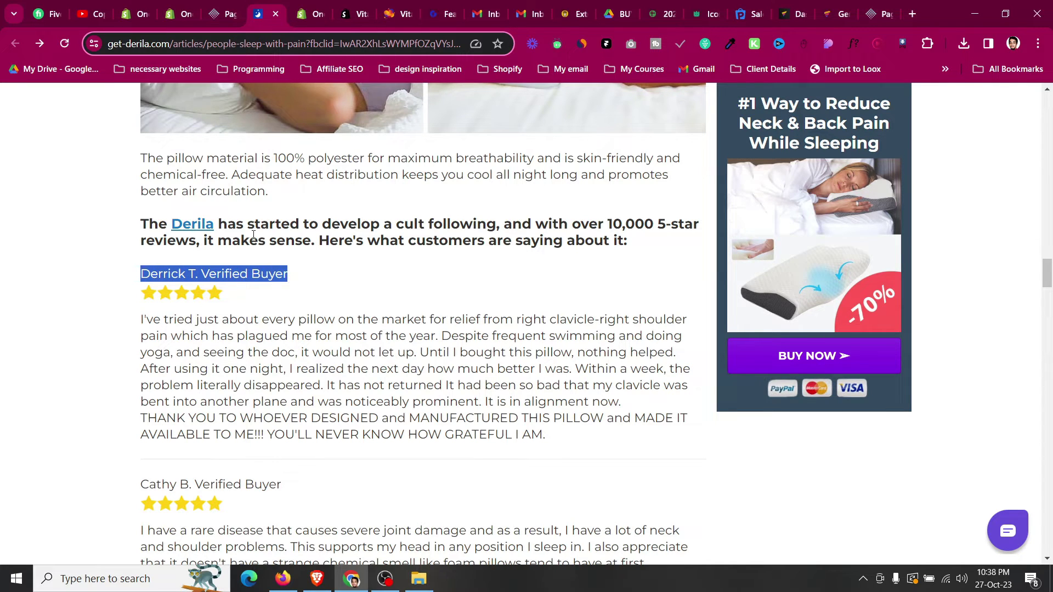
left_click(224, 11)
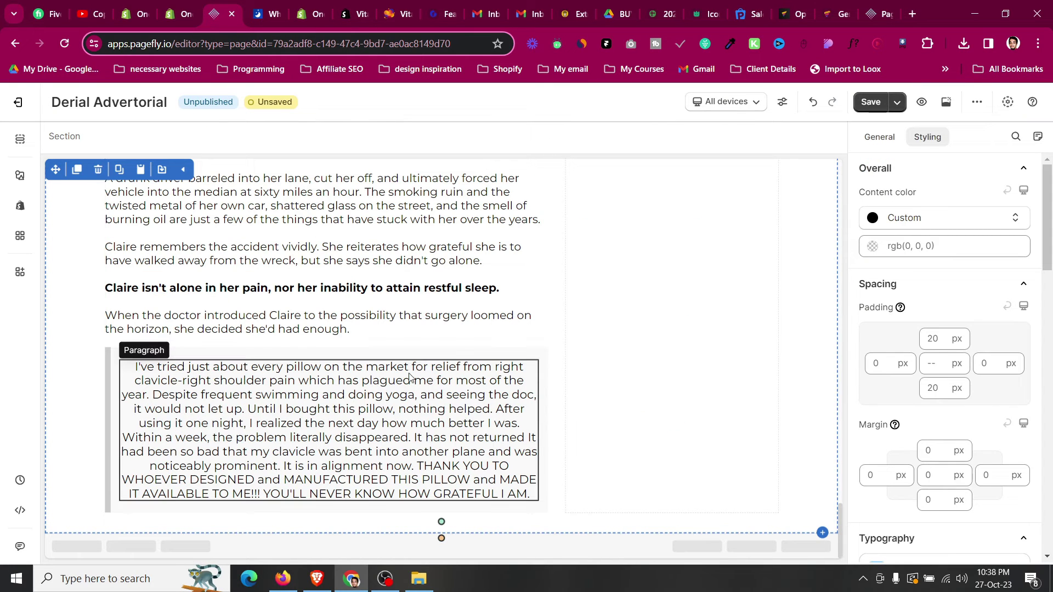
left_click(266, 3)
left_click(234, 4)
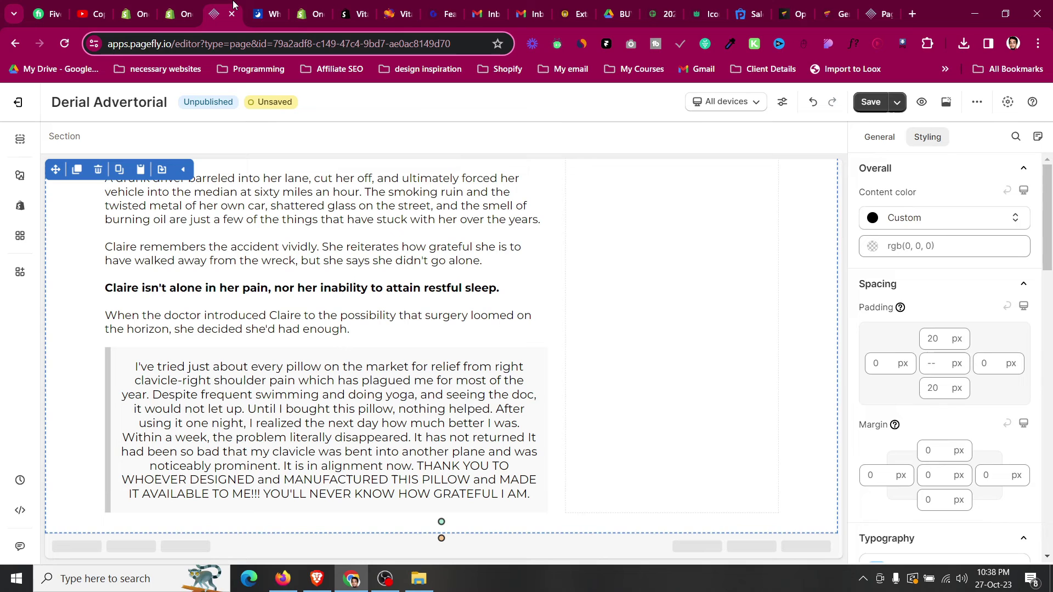
- Duplicate the review paragraph inside its block and replace the lower copy's text with the reviewer's name and "Verified Buyer"
left_click(313, 412)
left_click(151, 346)
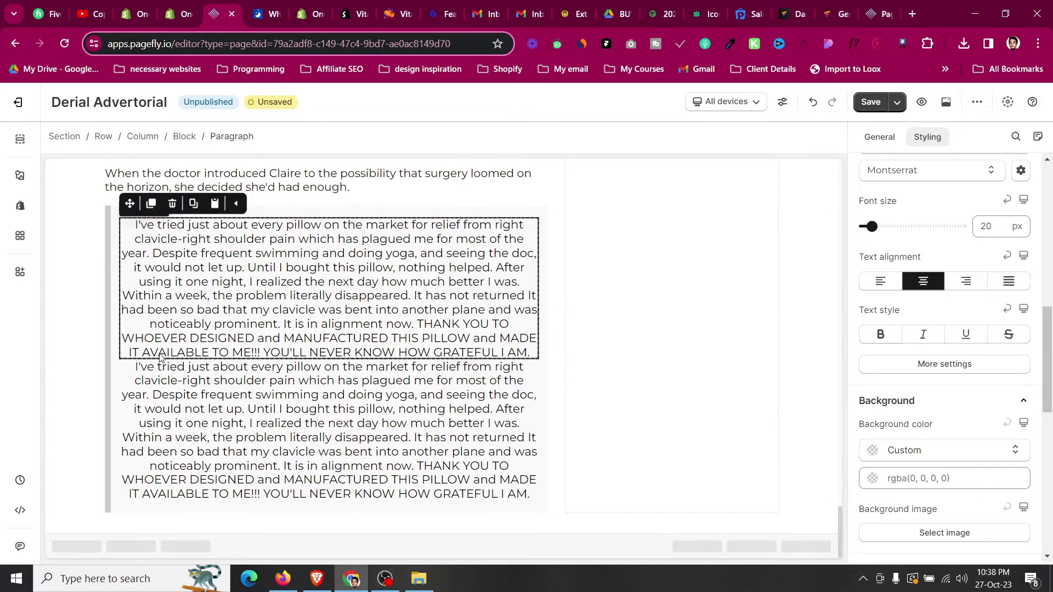
left_click(246, 422)
left_click(880, 137)
left_click(952, 296)
key("ctrl+a")
type("Derrick T. Verified Buyer")
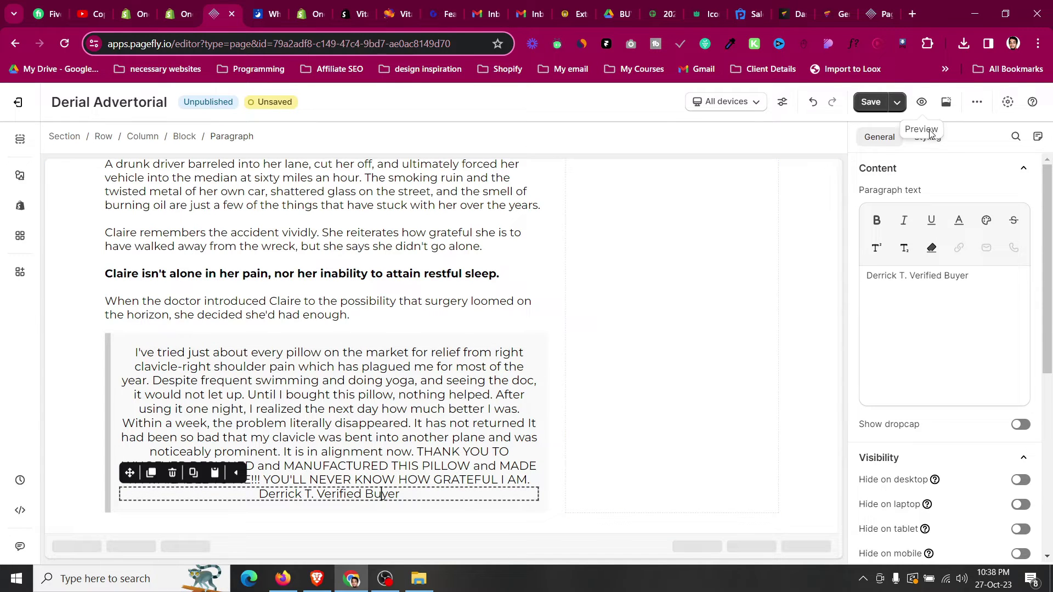
- Give the reviewer name line a 10 px top margin and make it bold
left_click(936, 142)
scroll(936, 277, "up", 6)
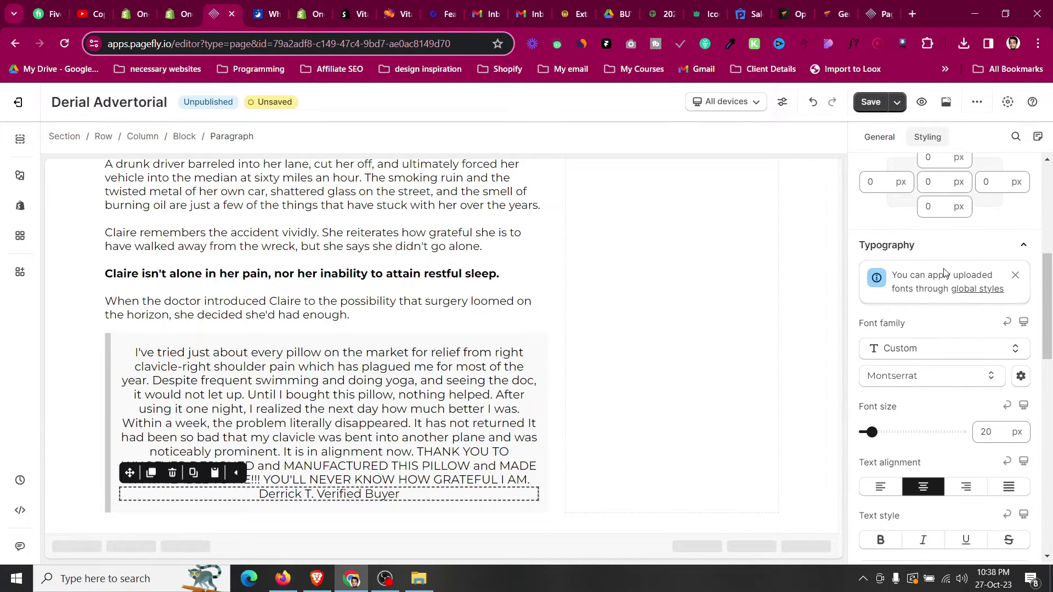
left_click(930, 298)
type("9")
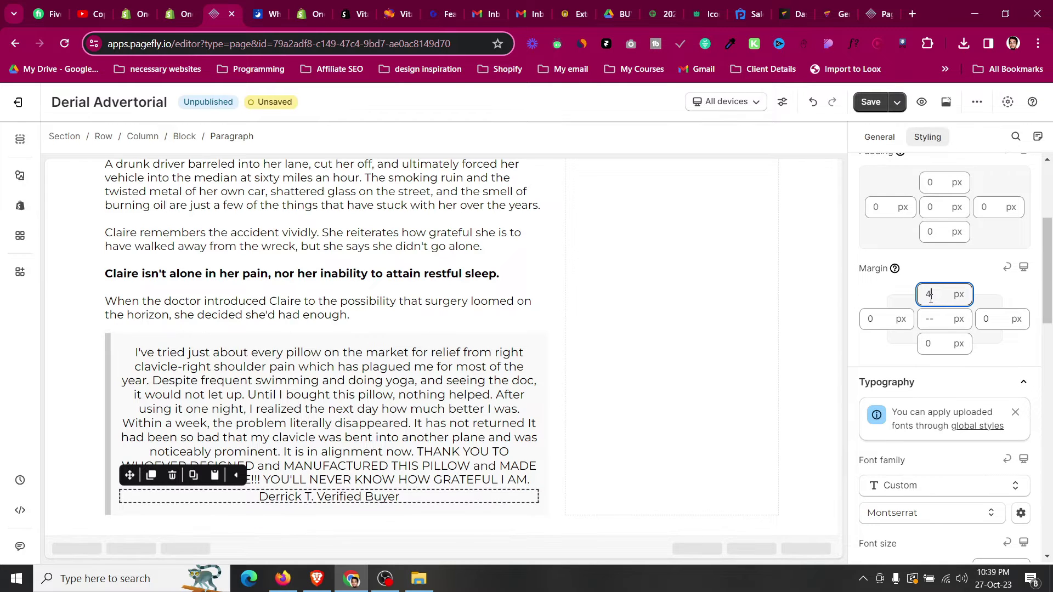
key("Up")
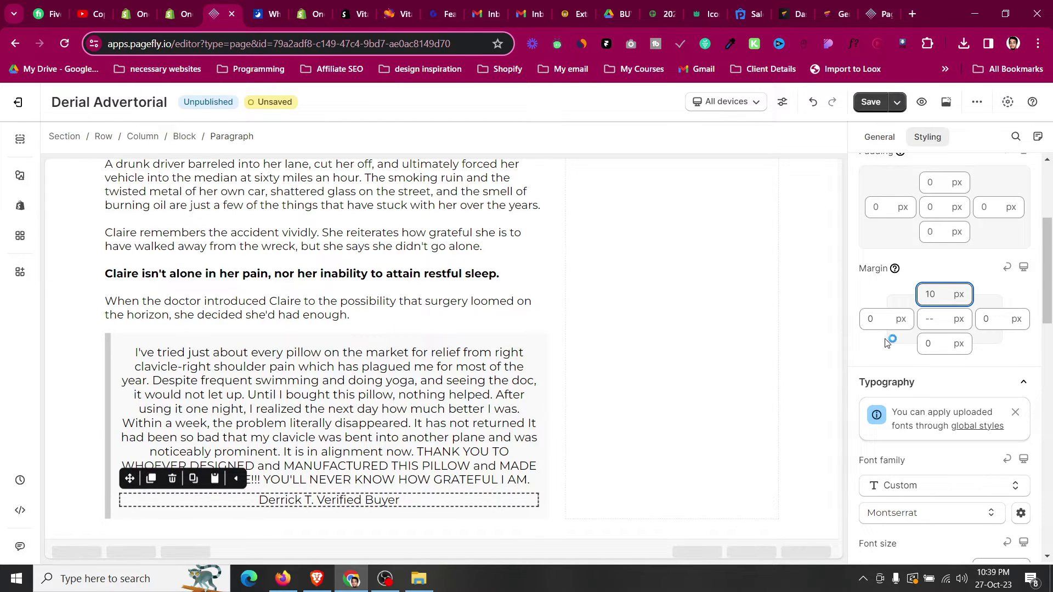
scroll(887, 343, "down", 5)
left_click(886, 409)
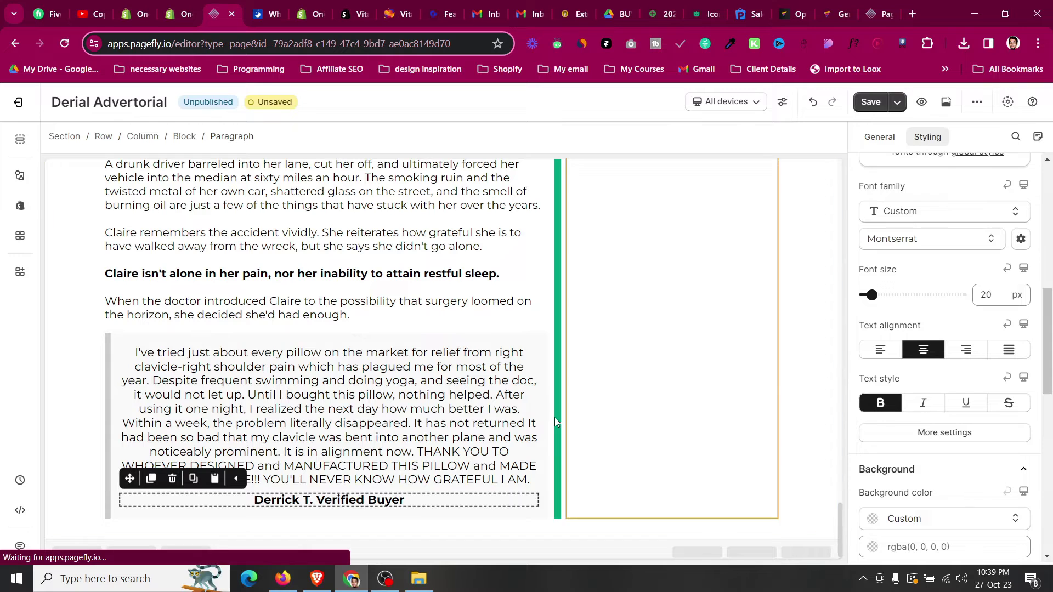
left_click(79, 310)
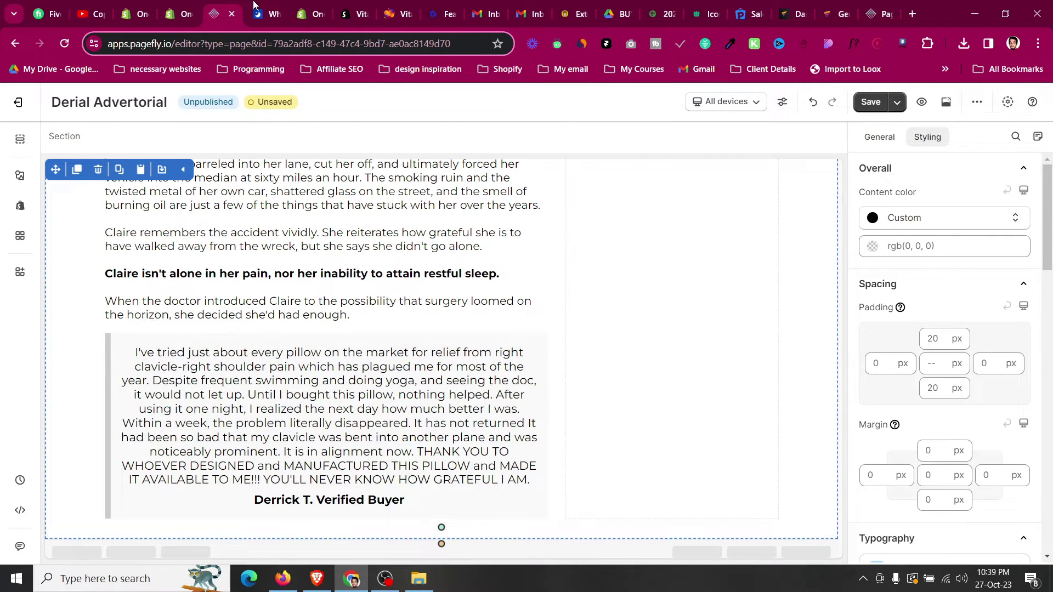
- Bring a star icon from the rating row under the main headline into the review block, below the reviewer name line
left_click(263, 13)
left_click(226, 14)
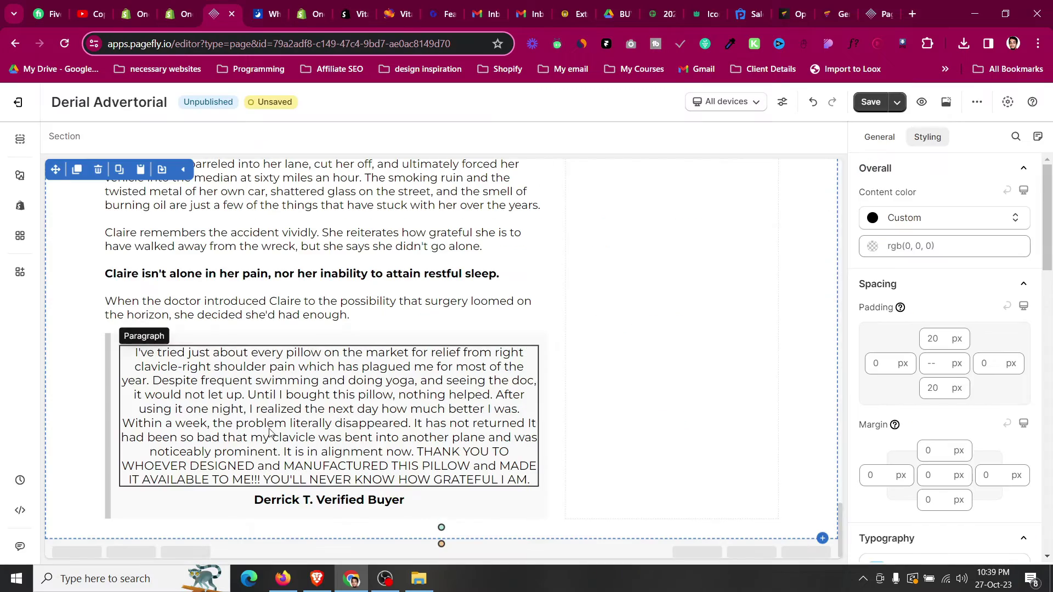
scroll(273, 435, "up", 13)
scroll(273, 434, "up", 10)
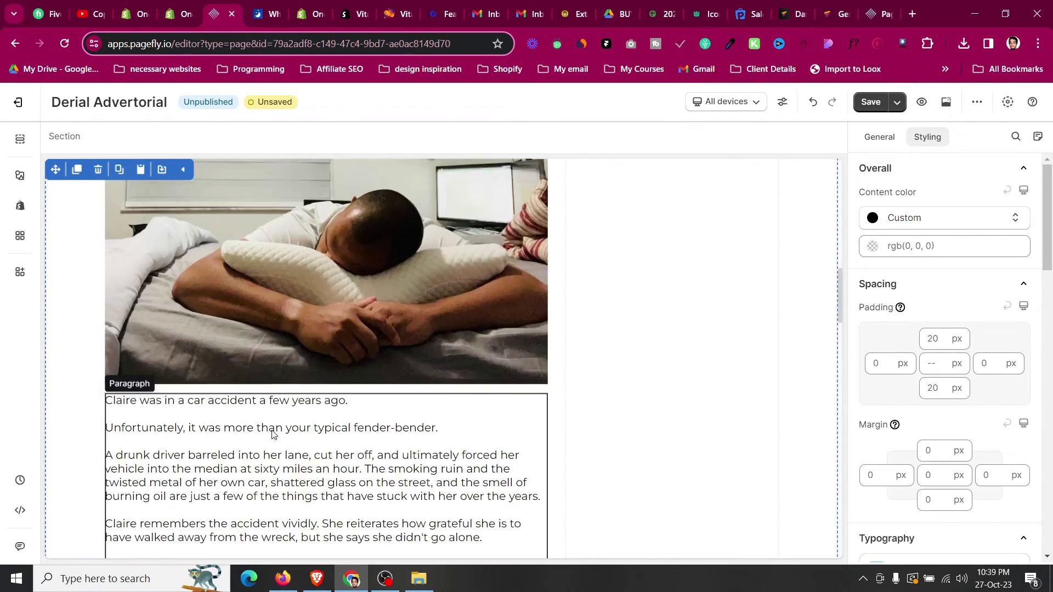
scroll(272, 430, "up", 1)
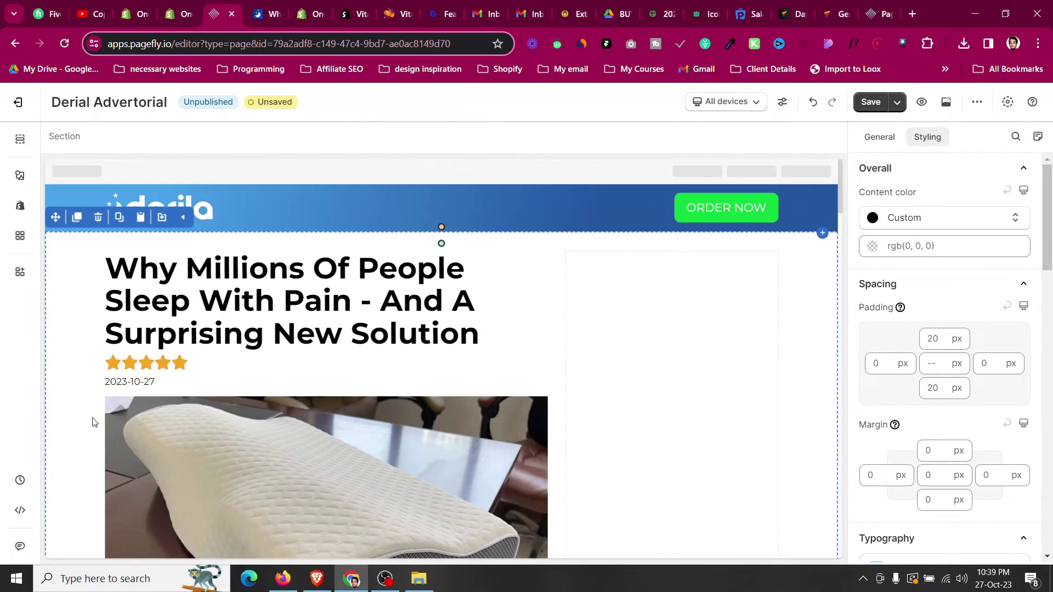
left_click(113, 363)
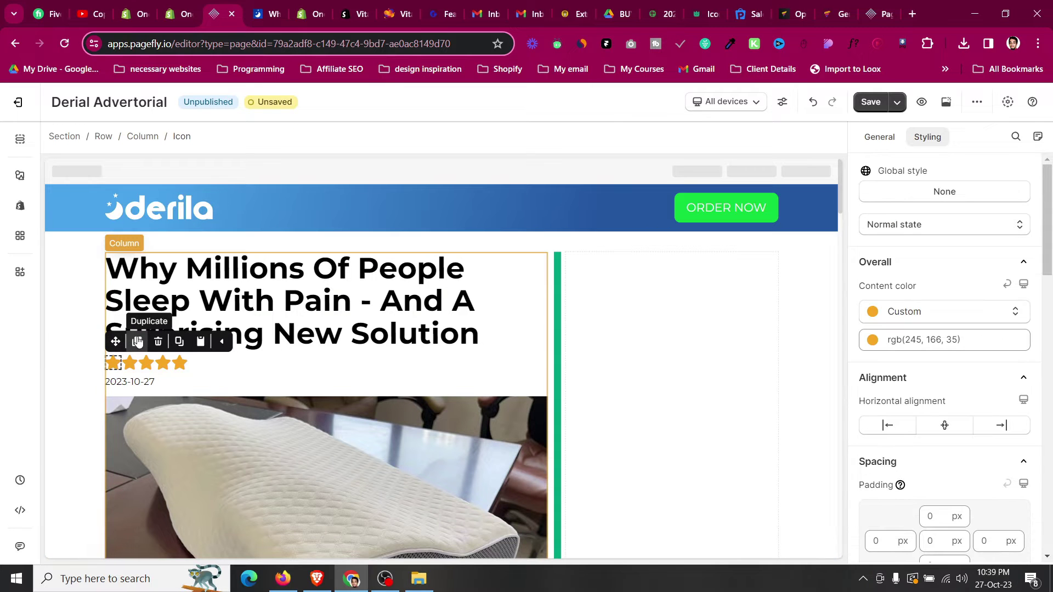
left_click_drag(115, 342, 305, 502)
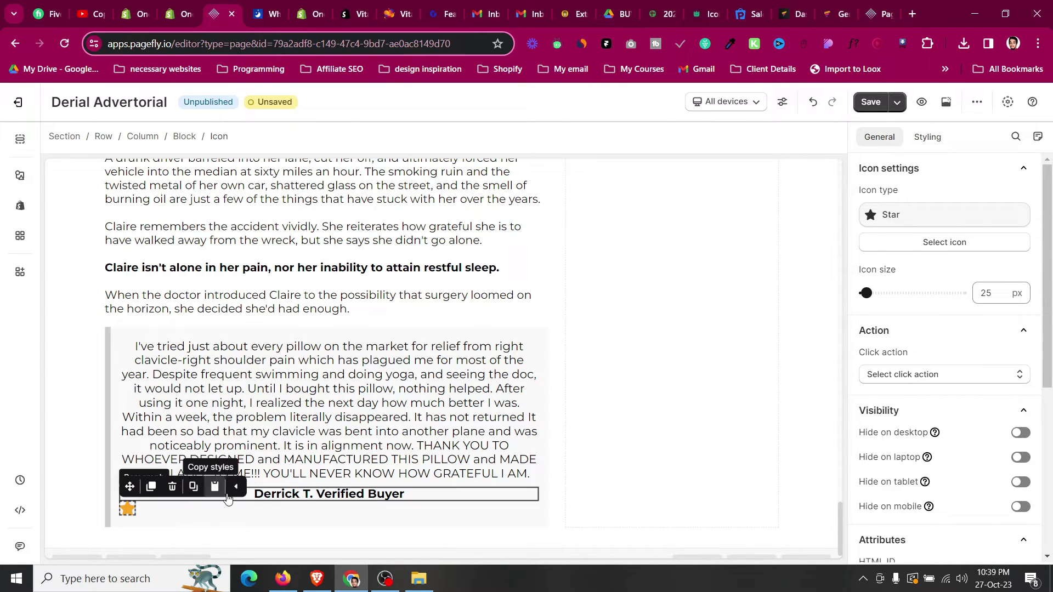
- Center-align the review block's content and set the reviewer name line's bottom margin to 10 px
left_click(158, 514)
scroll(1026, 372, "down", 5)
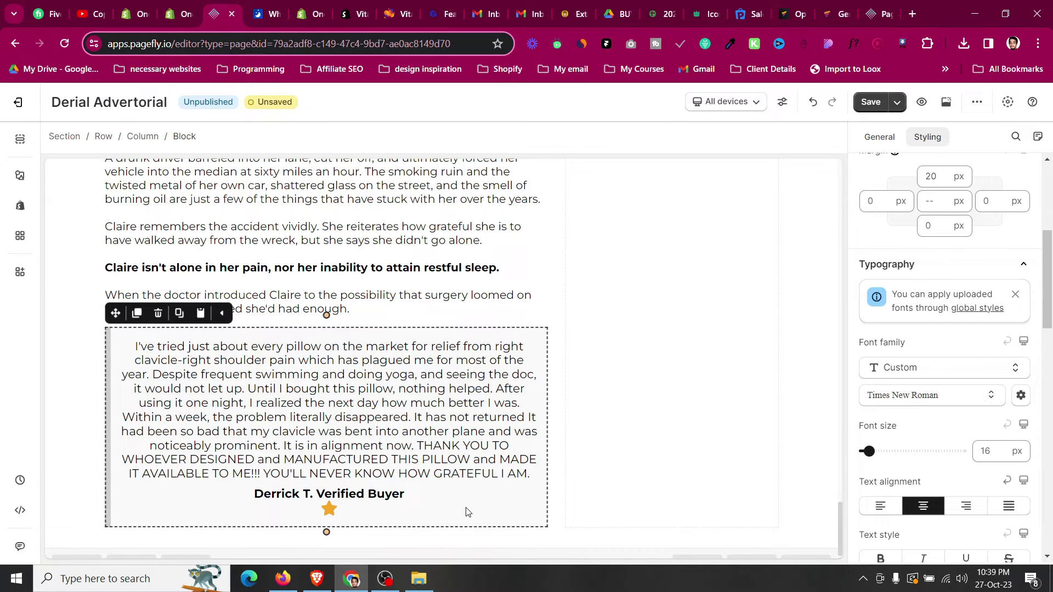
left_click(386, 494)
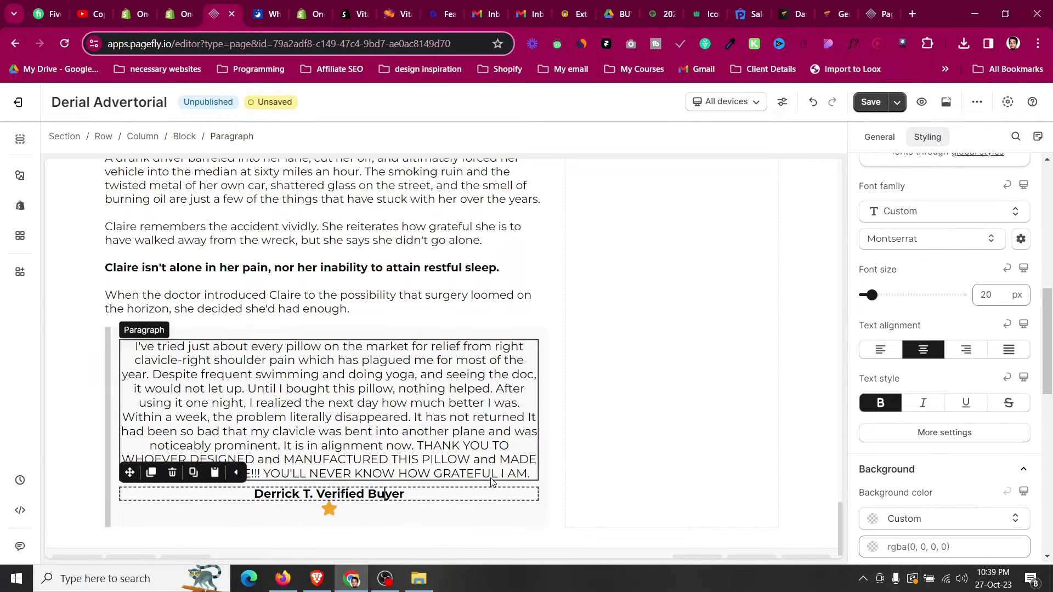
scroll(966, 322, "up", 6)
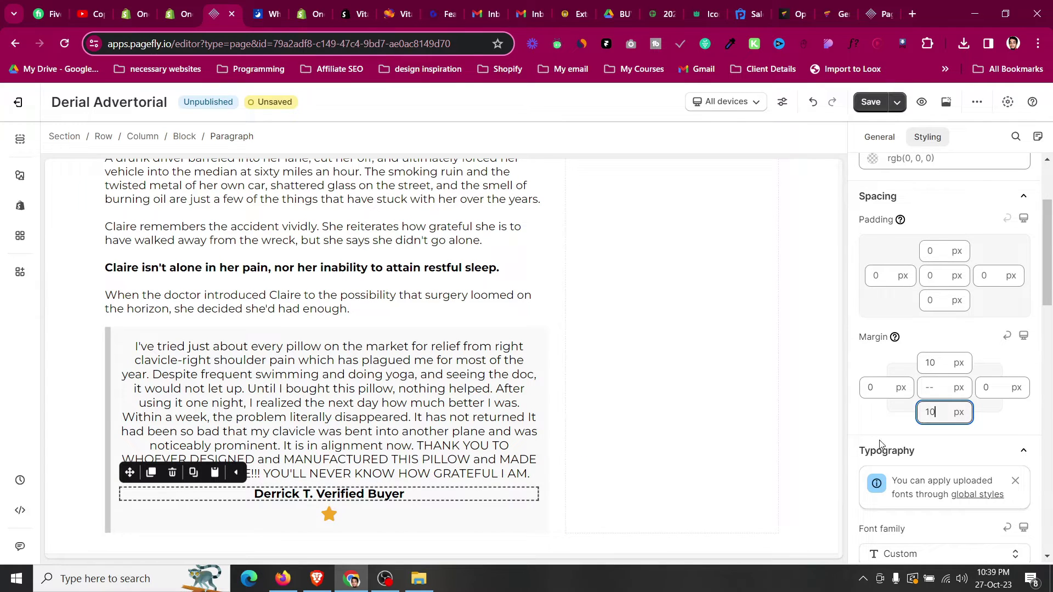
- Duplicate the star icon under the reviewer name line until it forms a five-star rating
left_click(329, 514)
left_click(345, 492)
left_click(345, 492)
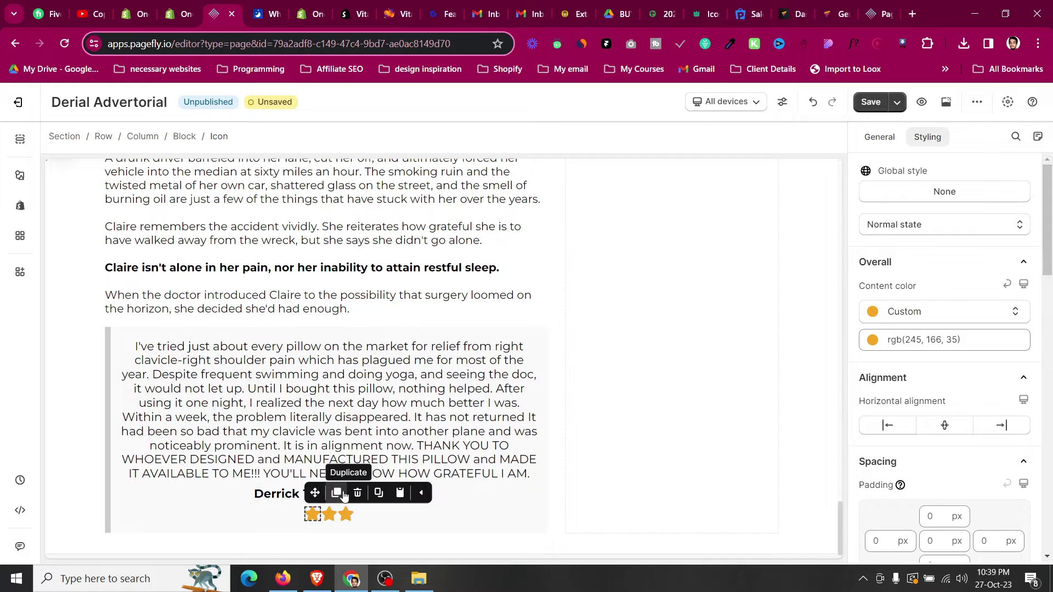
left_click(336, 493)
left_click(328, 493)
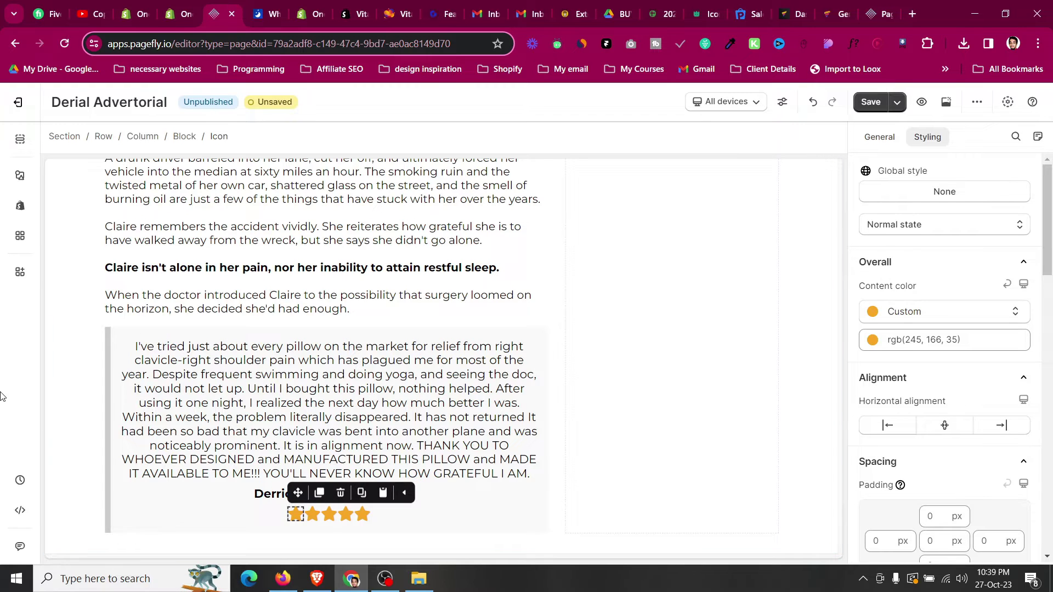
left_click(63, 377)
scroll(65, 379, "down", 1)
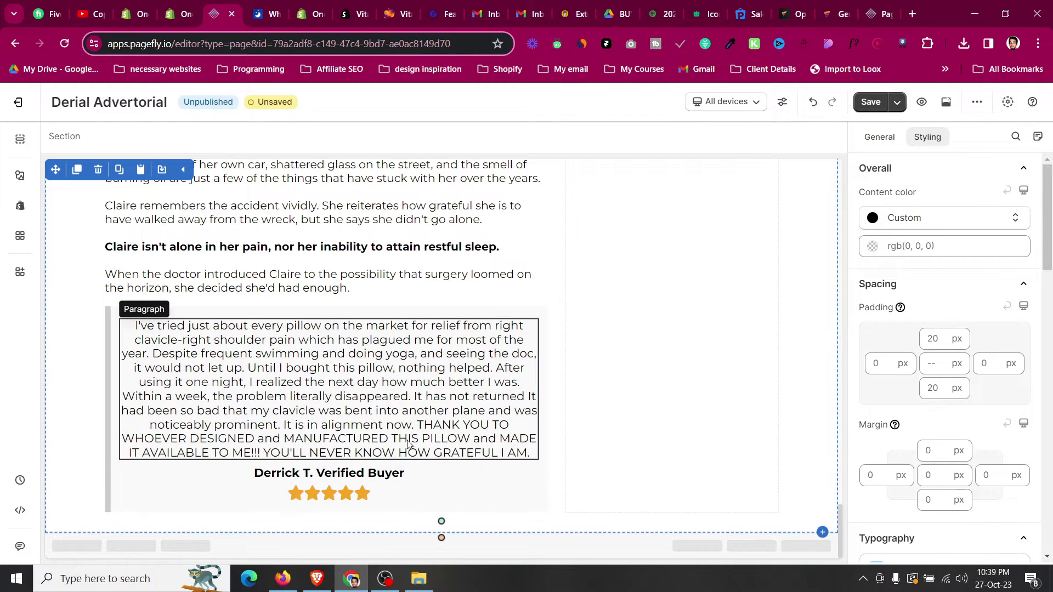
- Check the remaining customer reviews in the reference article and duplicate the finished review block twice in the page editor
left_click(257, 5)
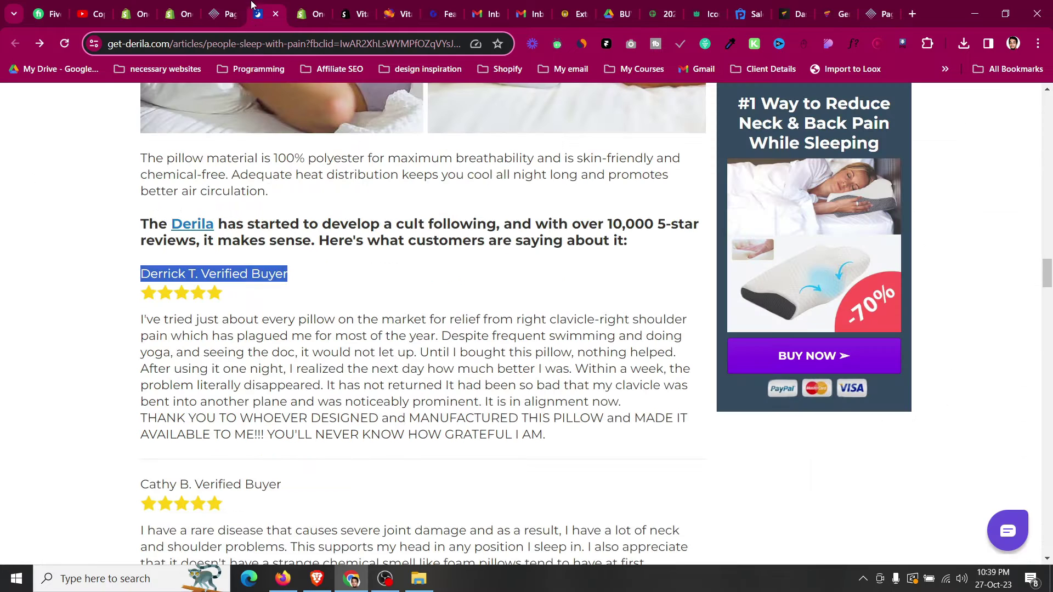
scroll(265, 279, "down", 3)
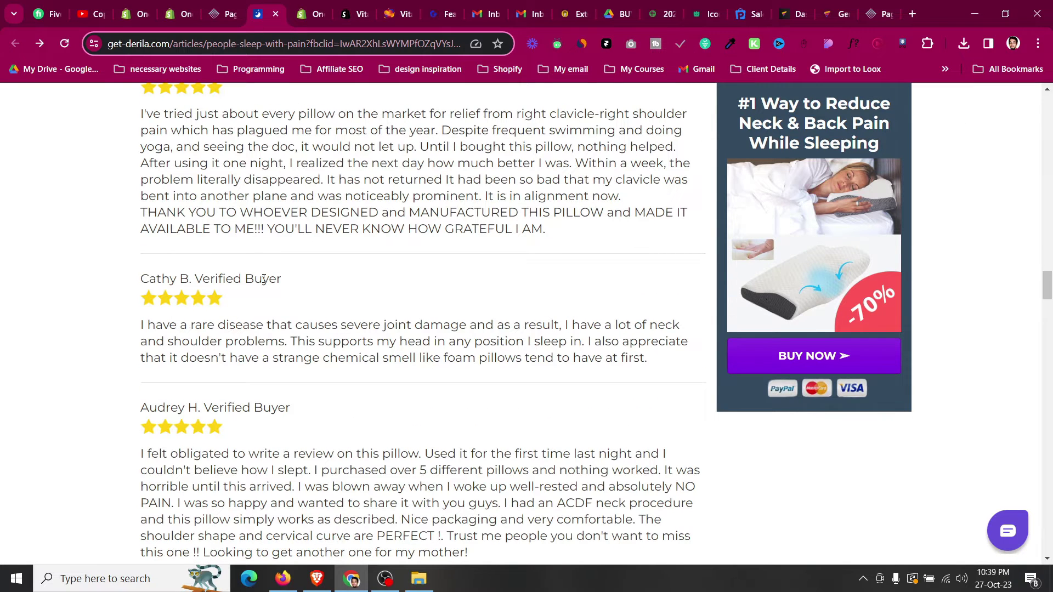
scroll(264, 280, "down", 1)
left_click(223, 14)
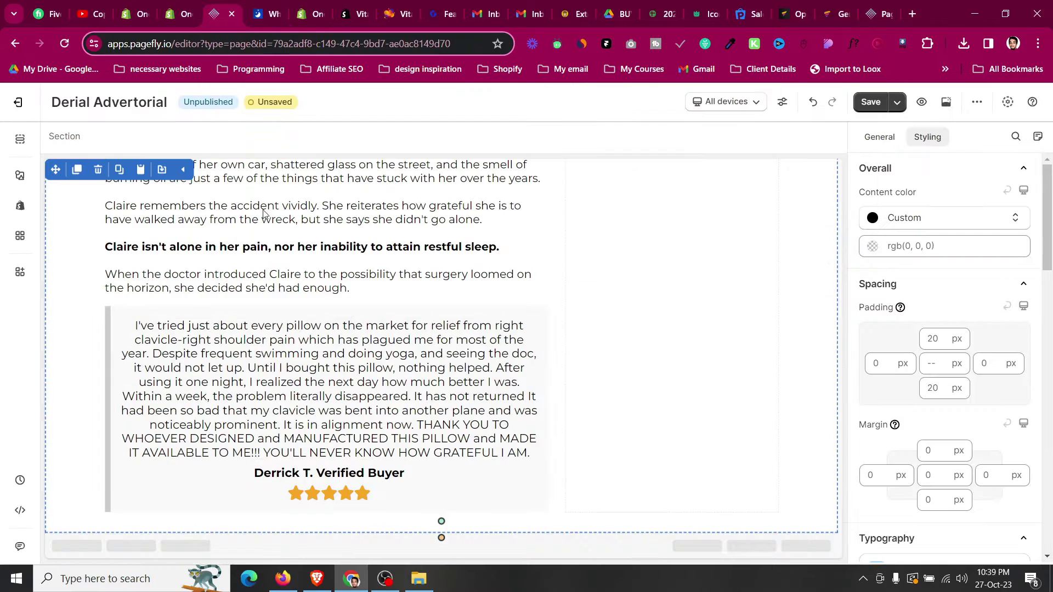
left_click(268, 319)
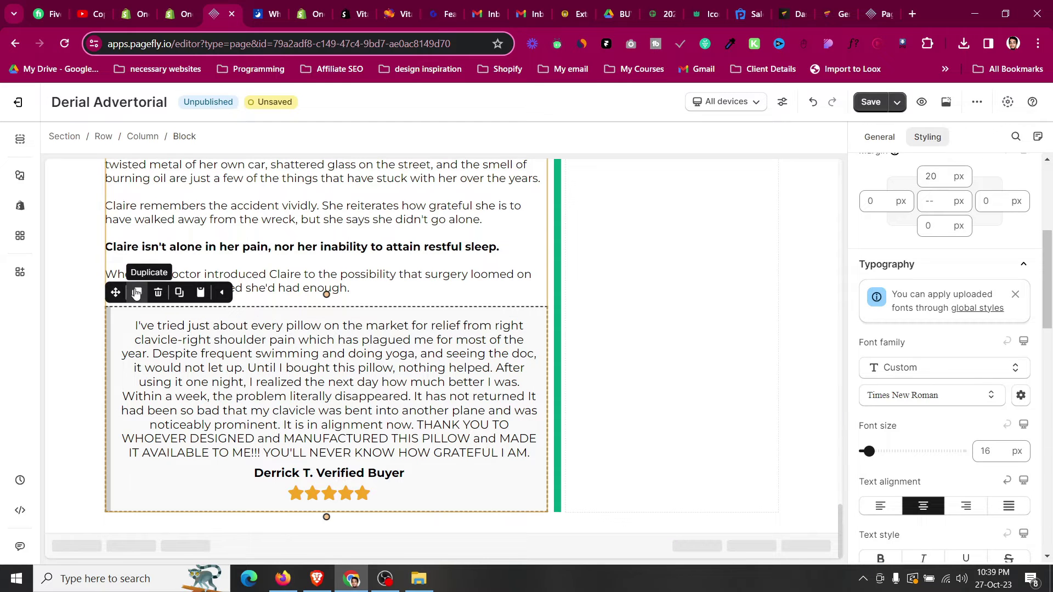
left_click(136, 292)
scroll(175, 362, "down", 3)
left_click(176, 358)
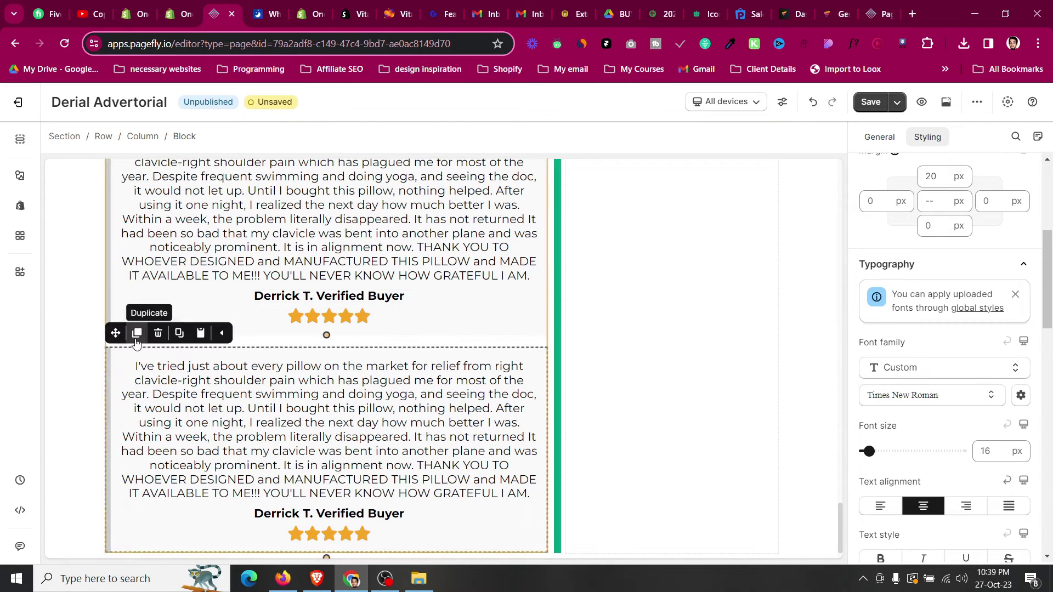
left_click(137, 335)
scroll(139, 338, "down", 4)
left_click(79, 316)
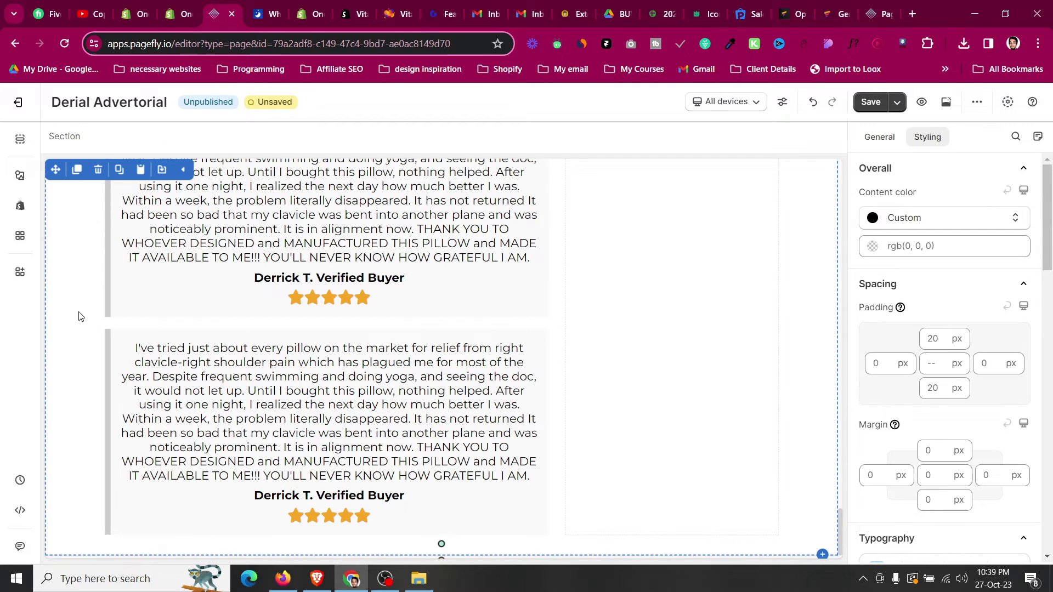
- Check the section following the reviews in the reference article, then duplicate the "What Is It And How Does It Work?" heading in the editor
left_click(275, 4)
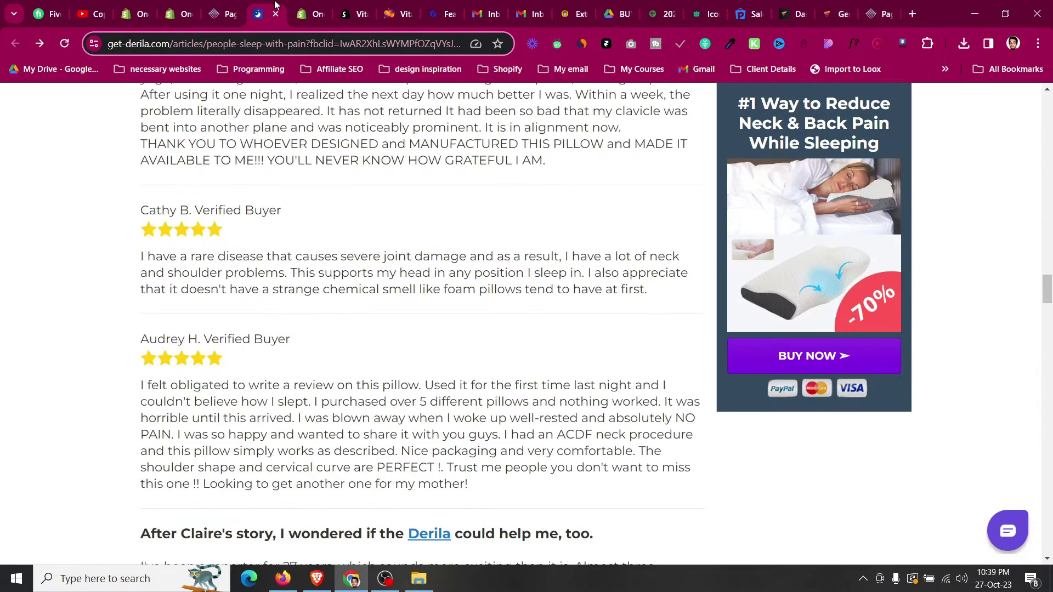
scroll(306, 208, "down", 5)
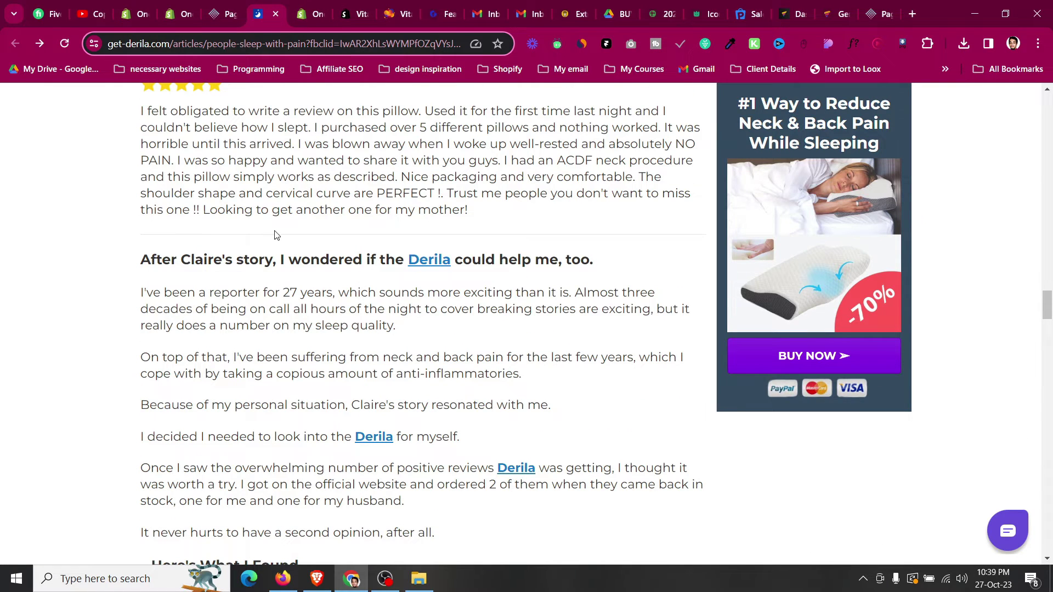
left_click(217, 22)
scroll(194, 325, "up", 8)
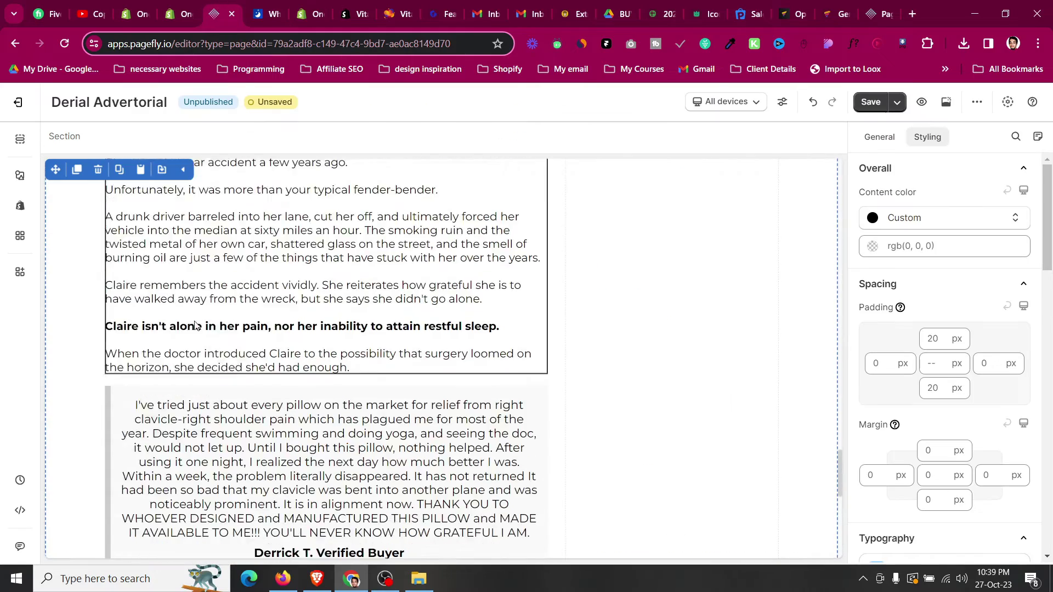
scroll(194, 325, "up", 9)
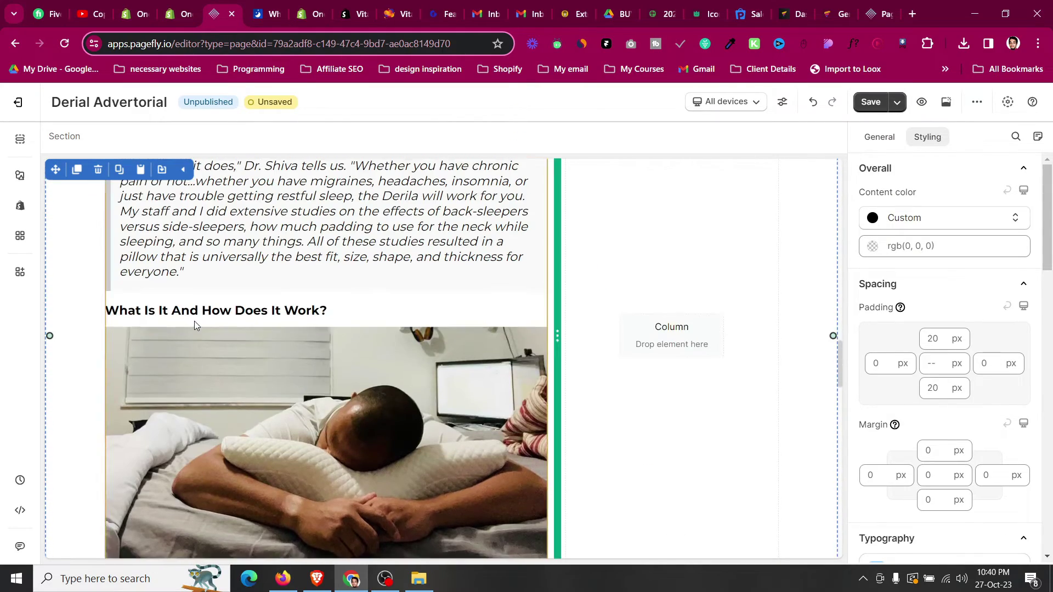
left_click(207, 376)
left_click(137, 352)
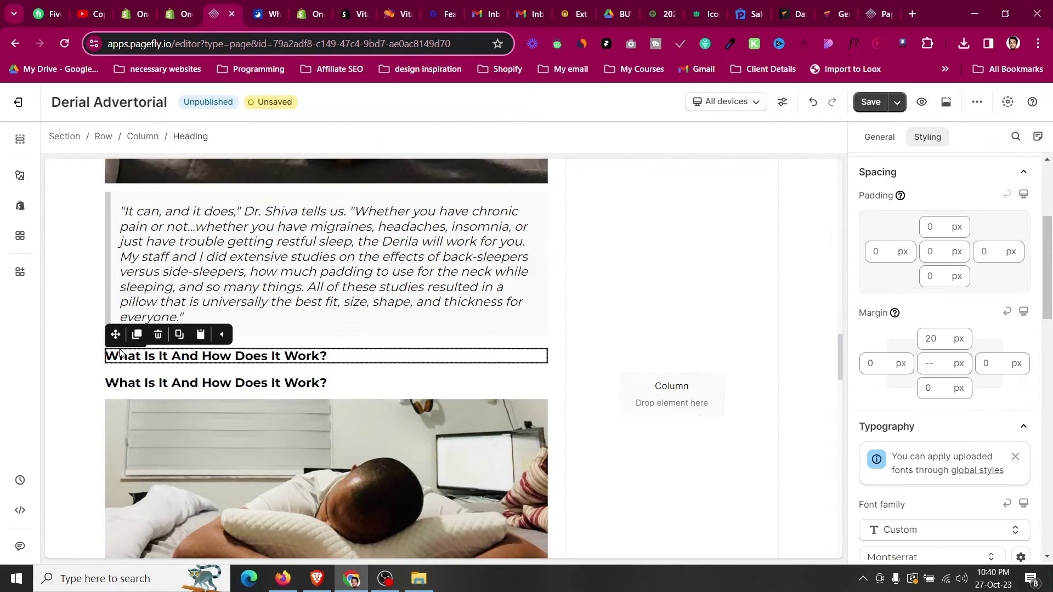
- Move the duplicated "What Is It And How Does It Work?" heading below the last review block and check the text after the reviews in the reference article
left_click_drag(116, 336, 245, 516)
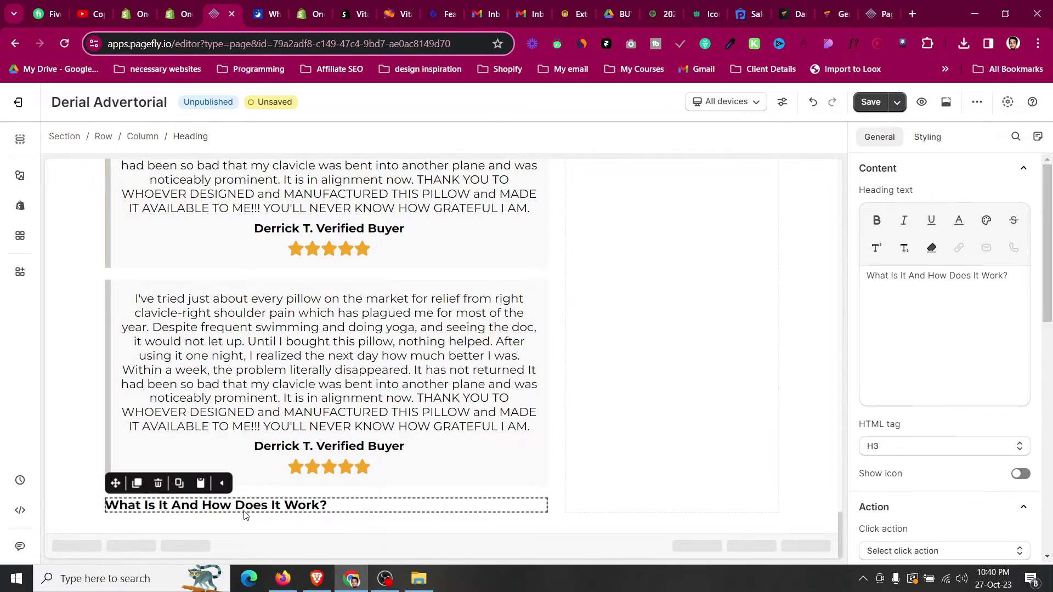
left_click(928, 138)
left_click(279, 5)
scroll(229, 322, "down", 4)
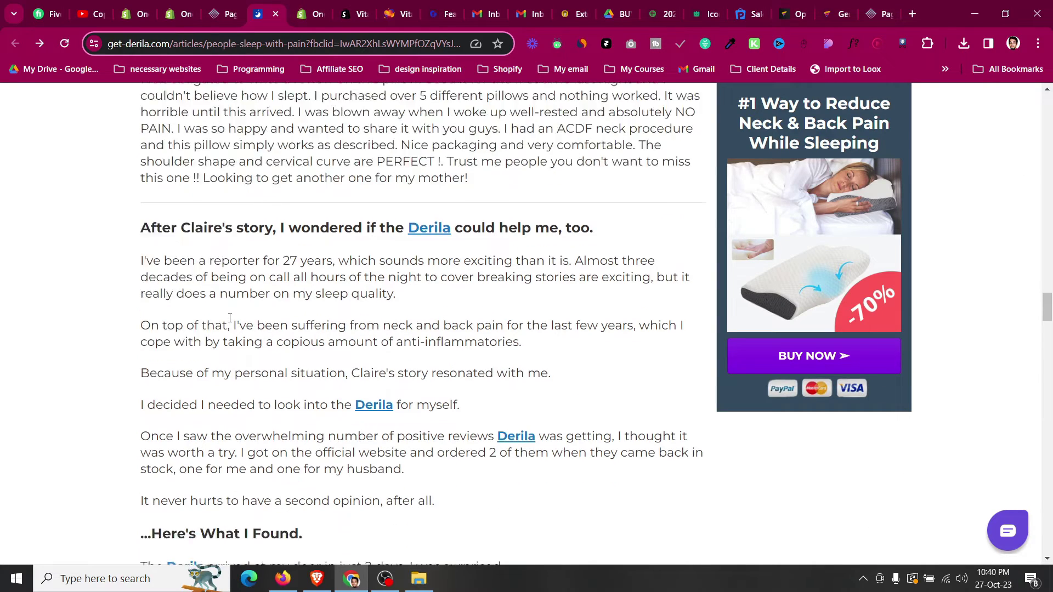
- Duplicate the "Claire was in a car accident" paragraph in the editor and move the copy under the heading below the last review
left_click(237, 5)
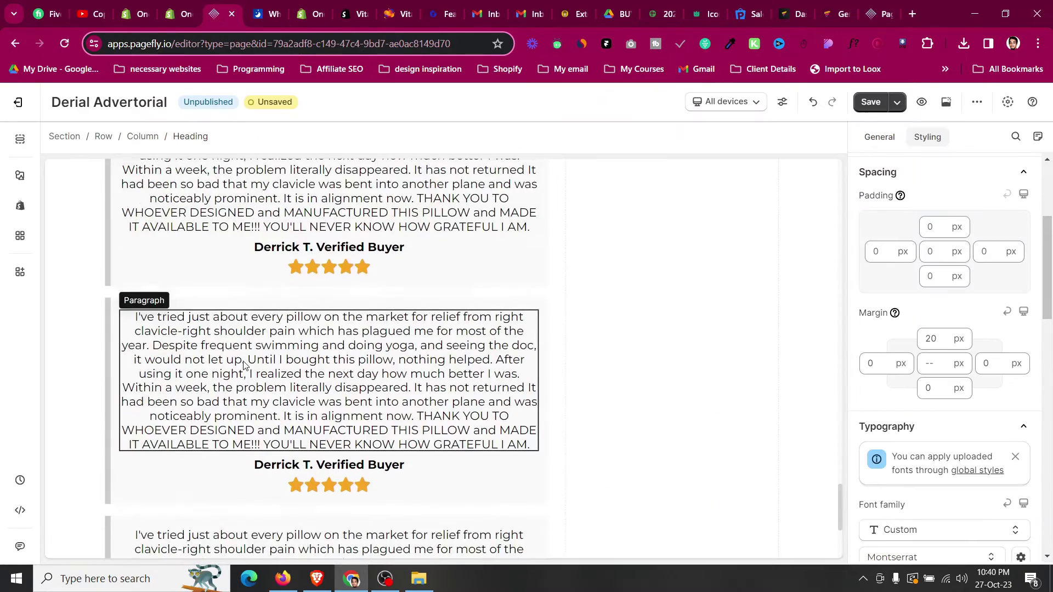
scroll(247, 351, "up", 5)
left_click(247, 351)
left_click(139, 253)
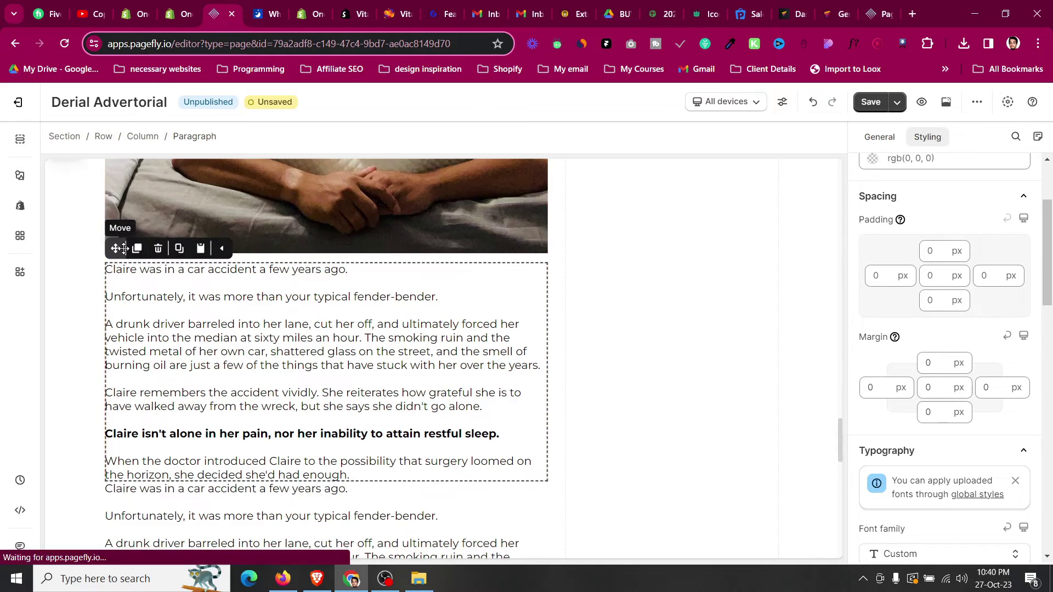
left_click_drag(116, 248, 212, 515)
- Check the article's "...Here's What I Found." section, then duplicate the heading below the reviews and move the copy under the copied paragraph
left_click(267, 4)
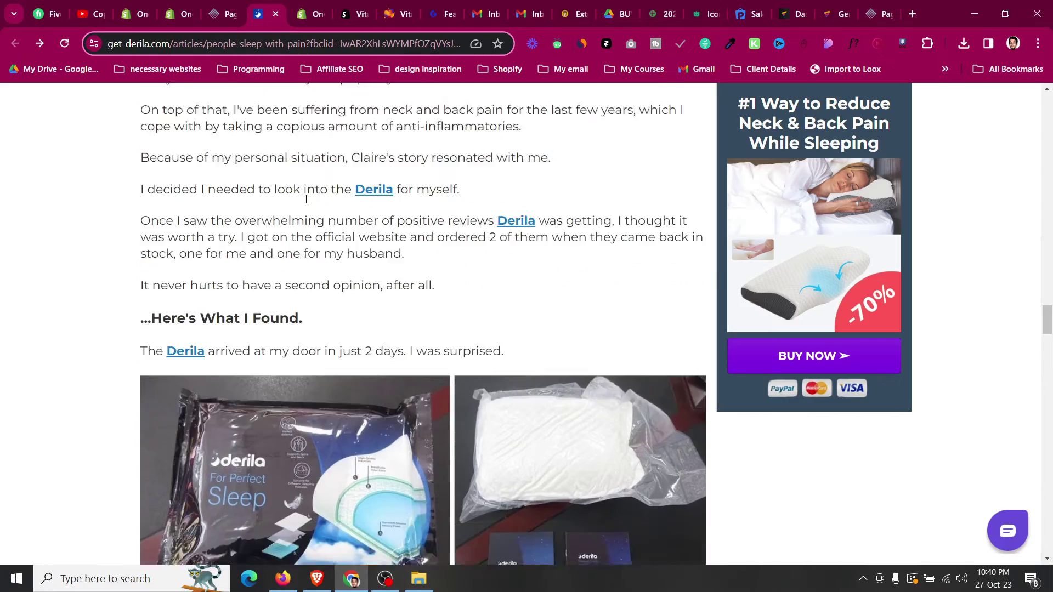
scroll(307, 199, "down", 3)
left_click(223, 11)
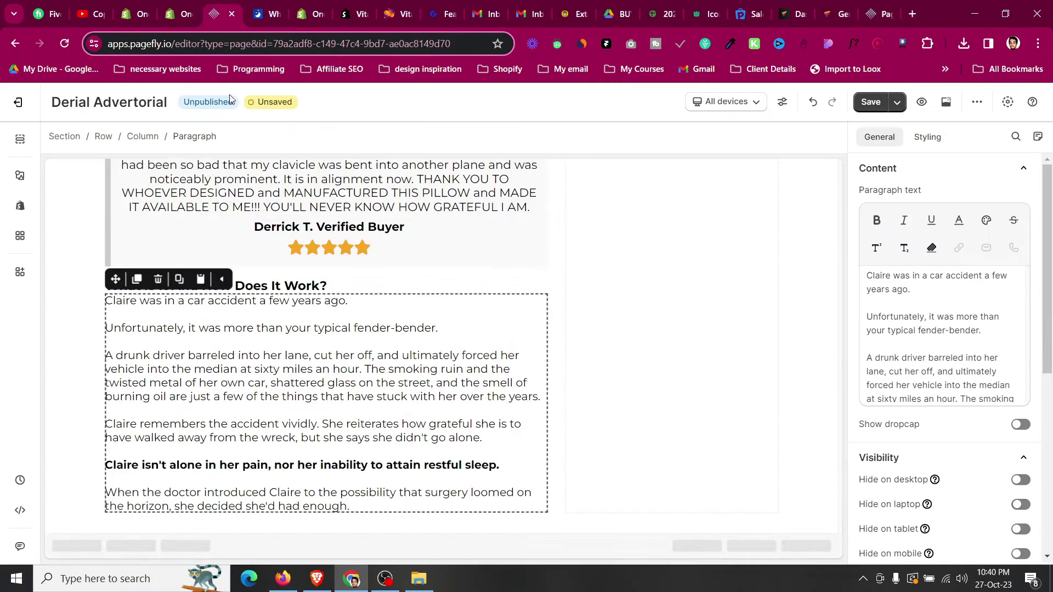
scroll(333, 401, "up", 3)
scroll(333, 401, "down", 1)
left_click(333, 402)
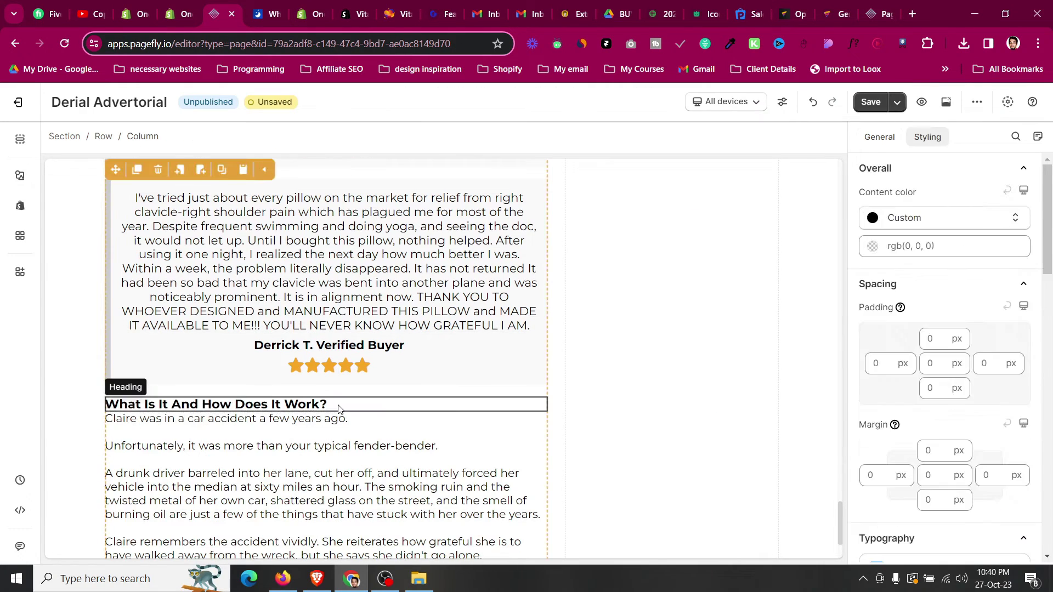
left_click(137, 382)
left_click_drag(121, 378, 229, 512)
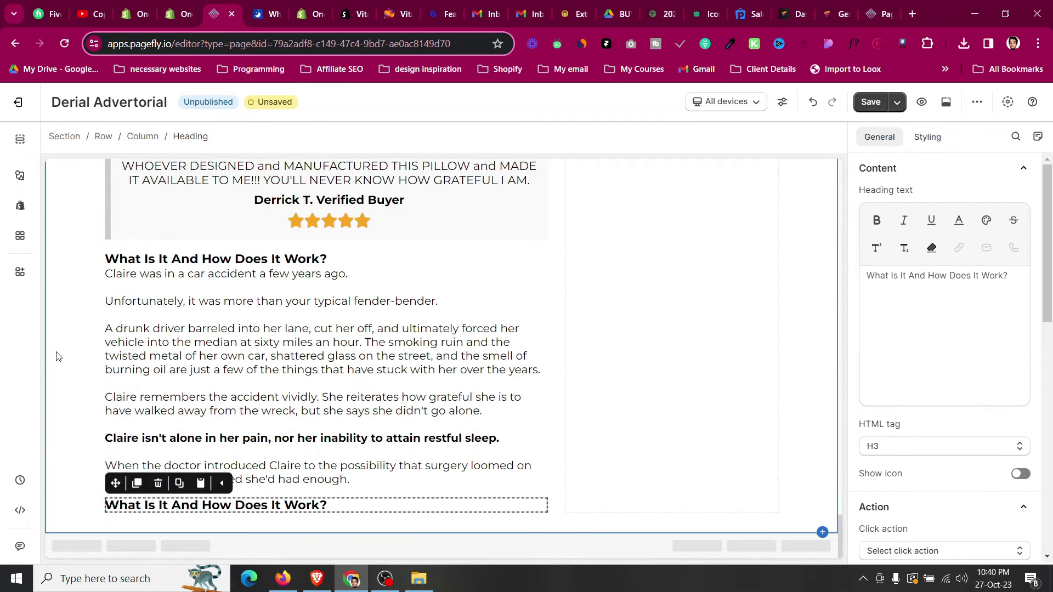
- Set the top margin of the copied paragraph below the reviews to 10 px
left_click(75, 353)
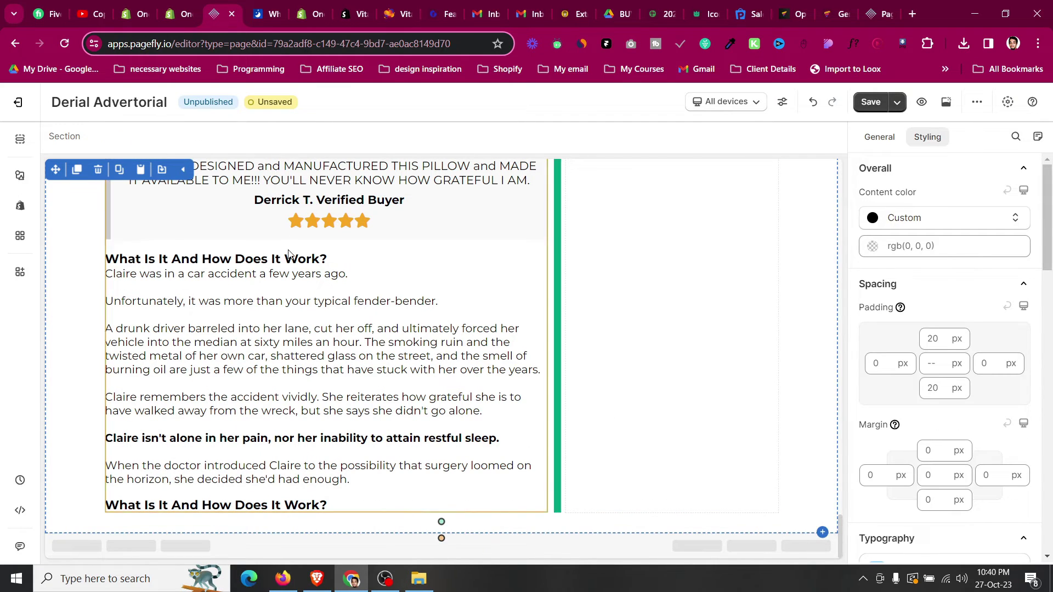
scroll(289, 257, "up", 9)
scroll(289, 257, "up", 10)
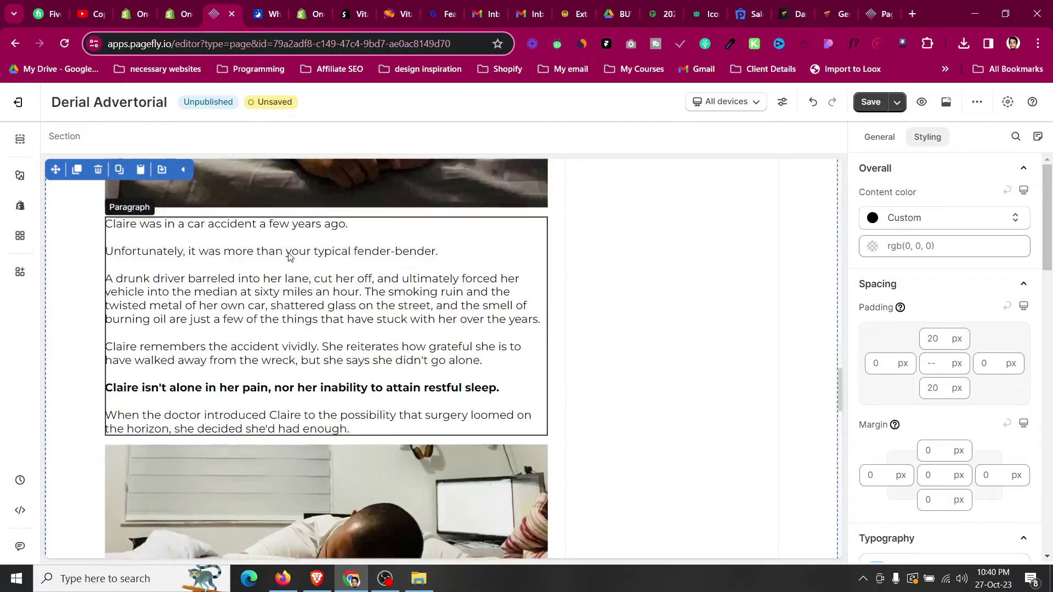
scroll(289, 258, "down", 10)
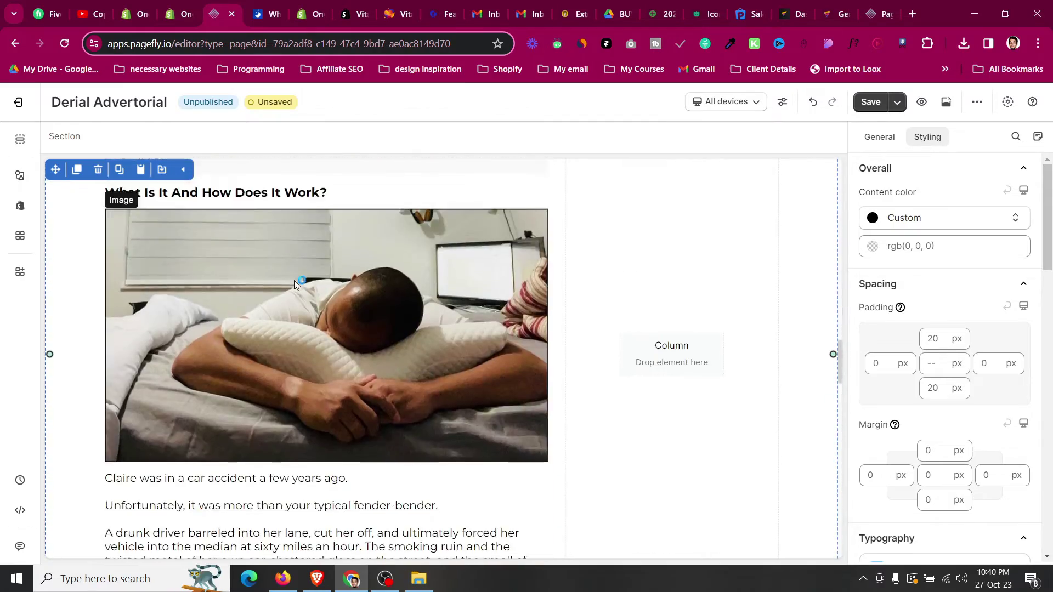
scroll(291, 294, "down", 10)
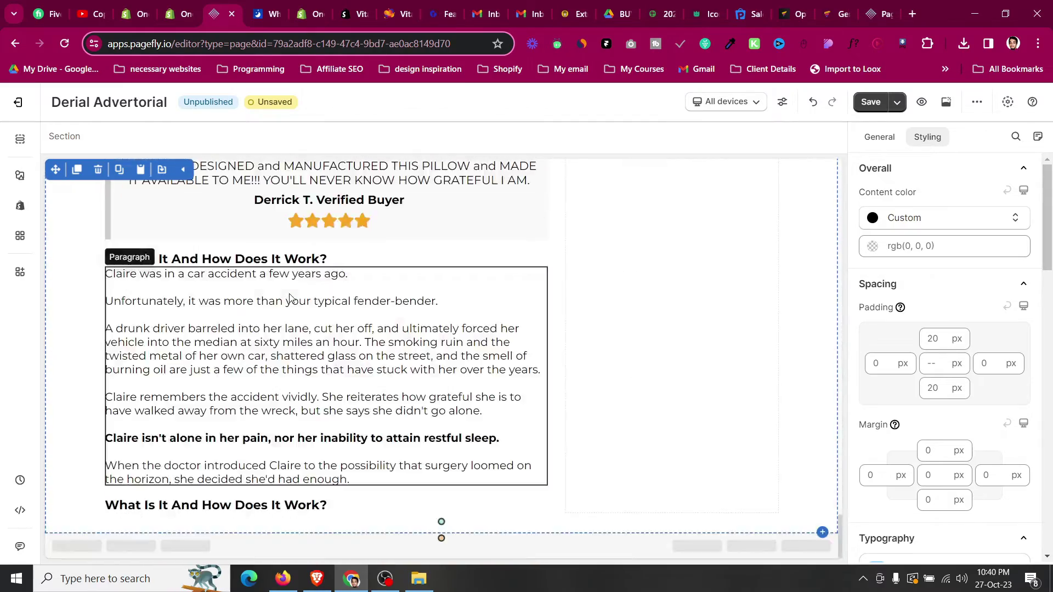
left_click(290, 298)
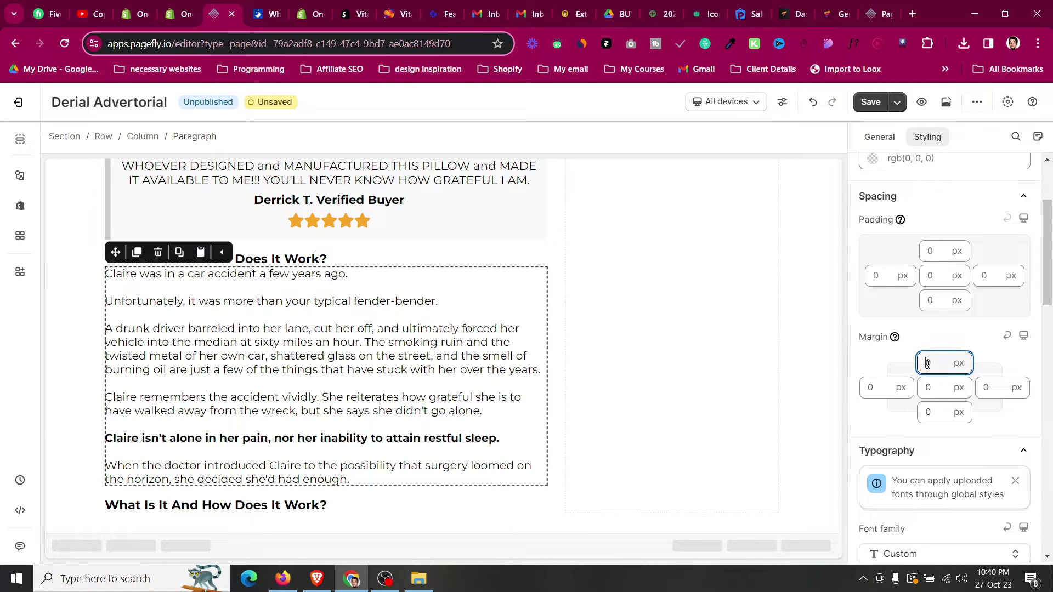
type("10")
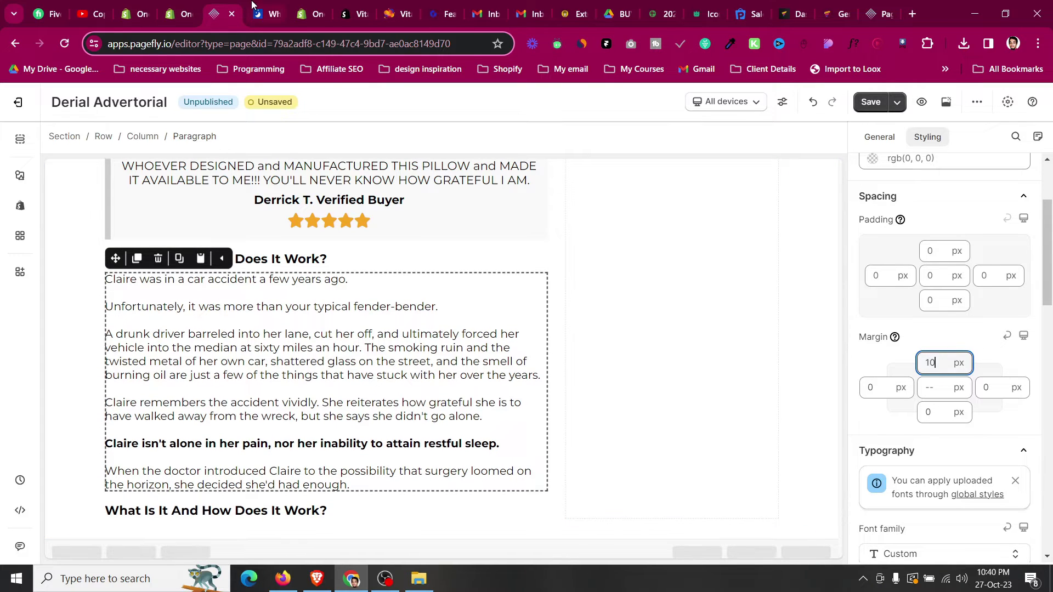
- Compare the spacing with the reference article and the last heading, then set the copied paragraph's top margin to 15 px
left_click(252, 4)
scroll(136, 242, "down", 4)
scroll(135, 242, "up", 9)
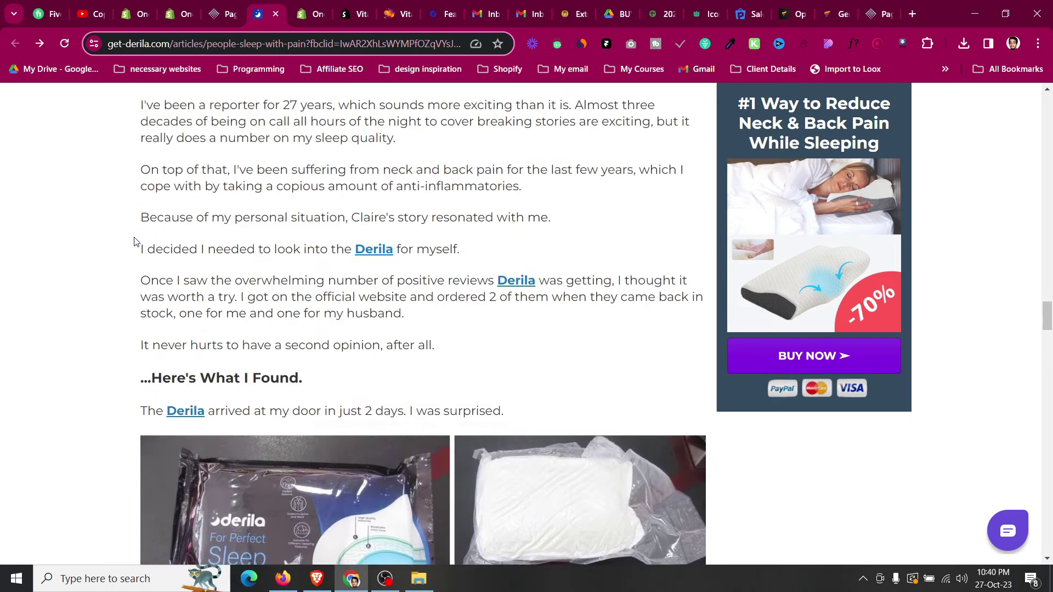
scroll(136, 241, "up", 3)
scroll(136, 242, "down", 2)
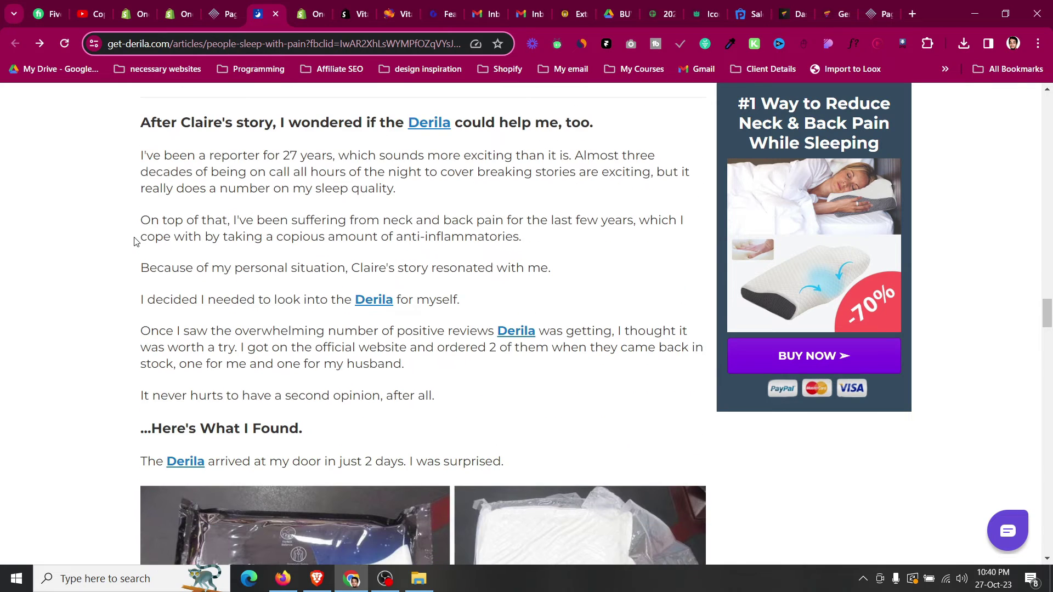
left_click(236, 5)
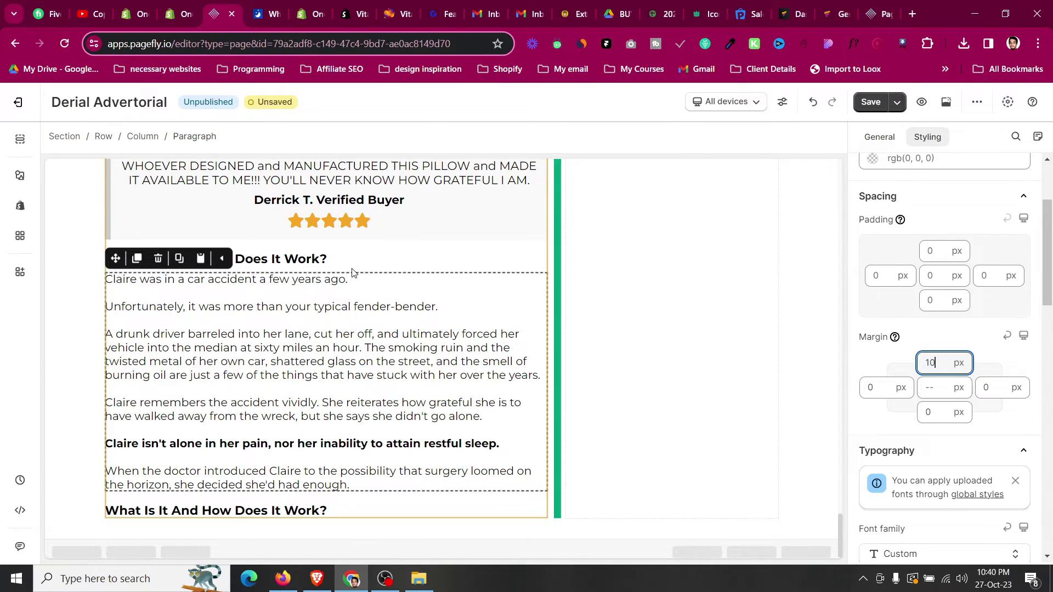
left_click(167, 511)
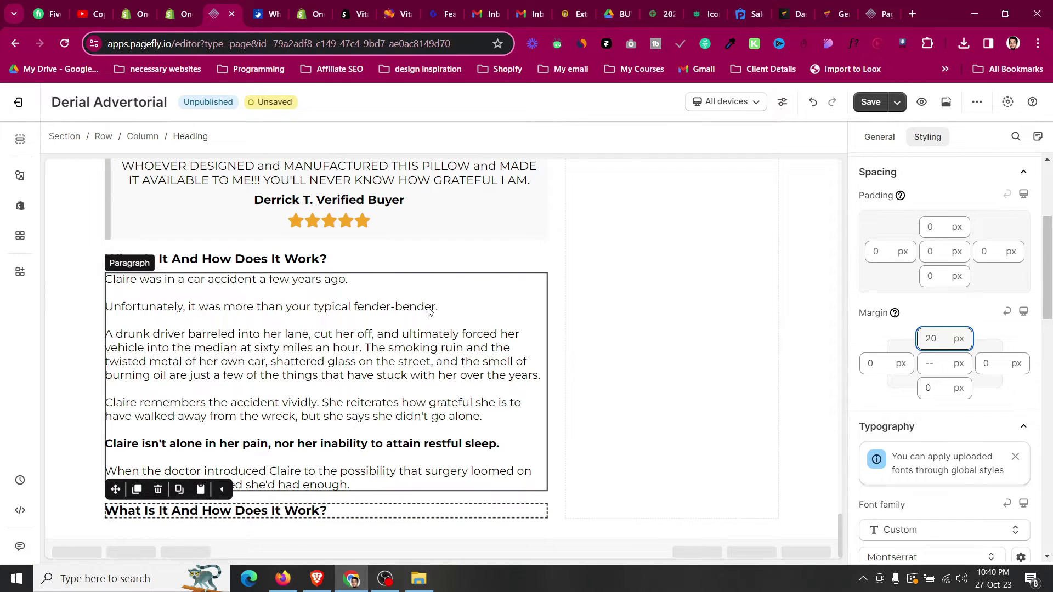
left_click(395, 340)
key("Up")
key("Up")
key("Up")
key("Up")
key("Up")
key("Up")
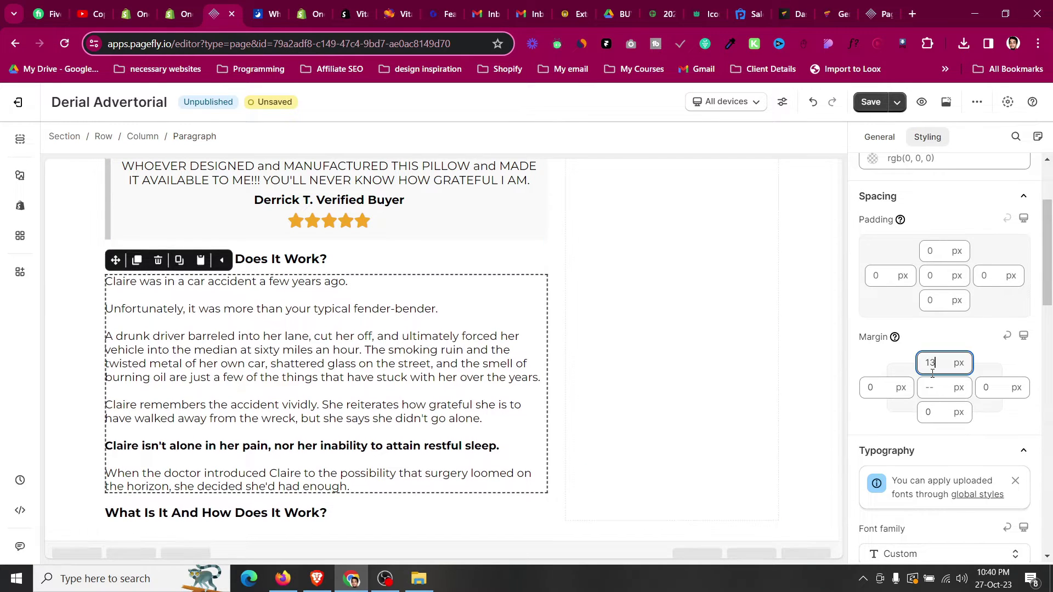
key("Down")
key("Down")
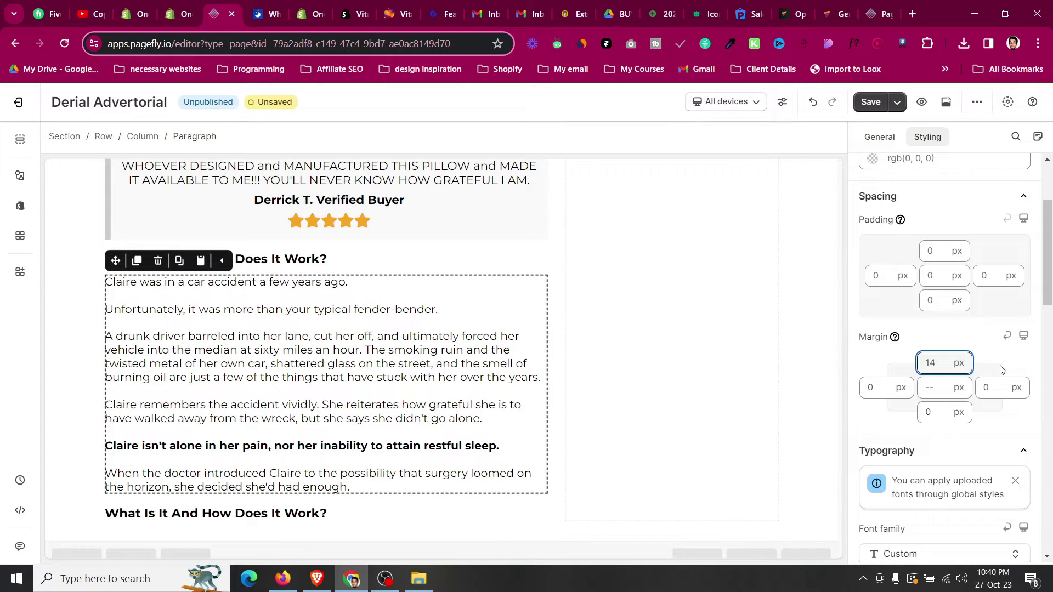
left_click(68, 310)
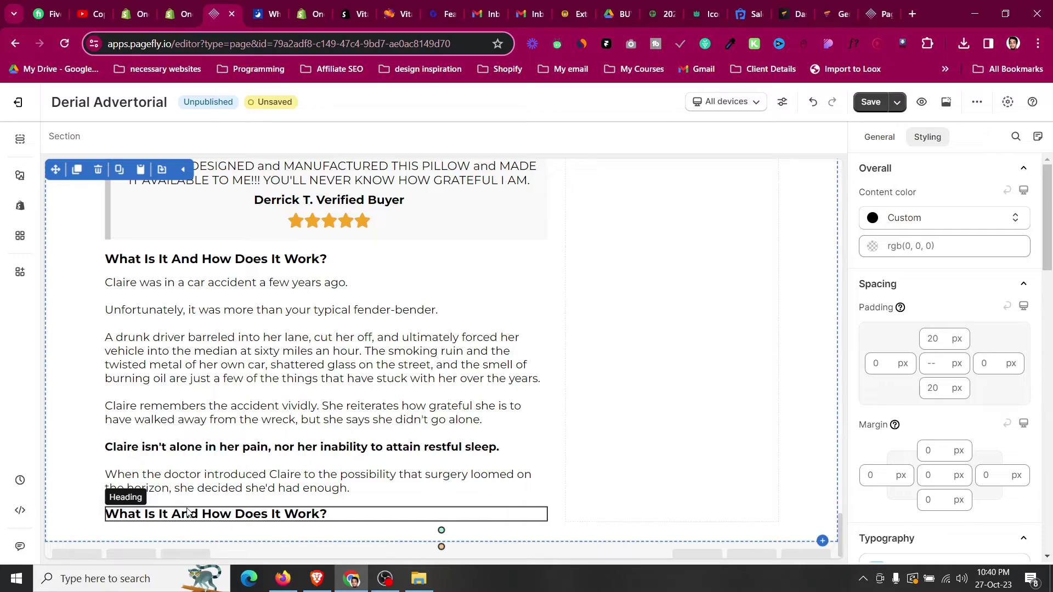
- Examine the remaining sections, images and update box of the reference article, from "...Here's What I Found." onward
left_click(281, 4)
scroll(308, 218, "down", 15)
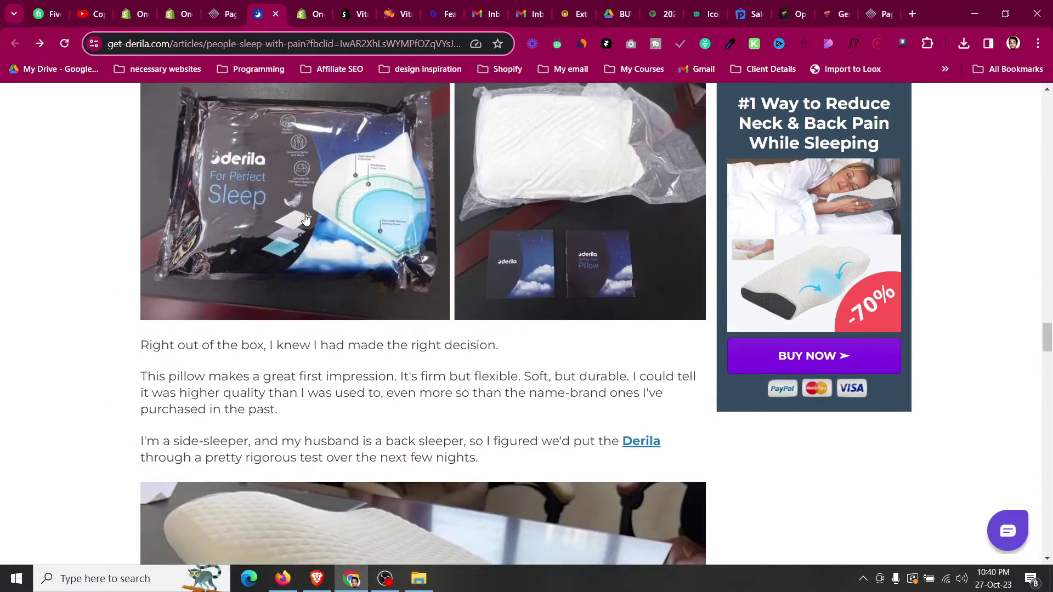
scroll(309, 218, "down", 20)
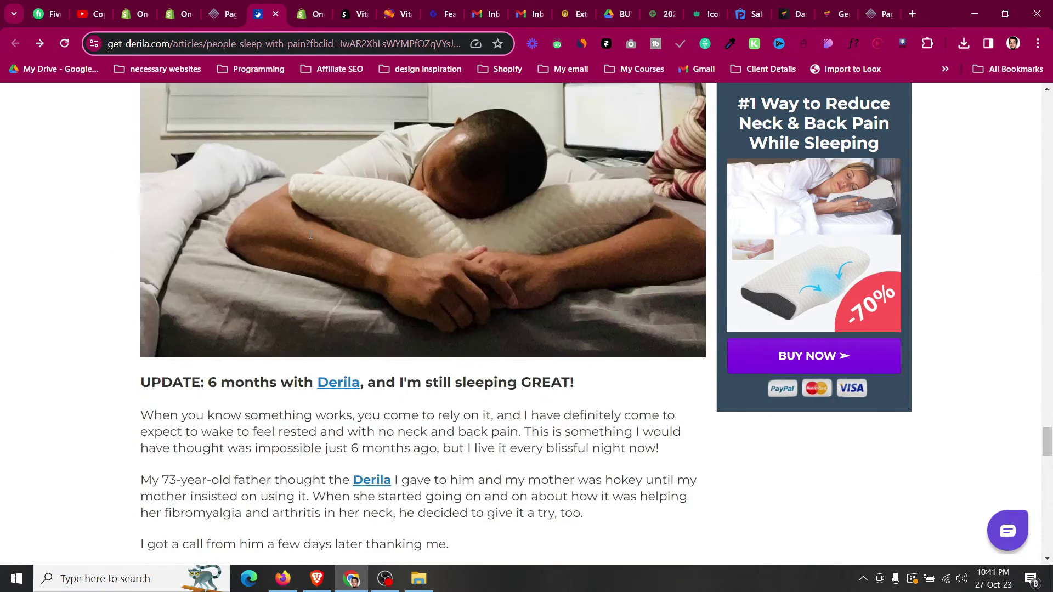
scroll(311, 241, "down", 3)
scroll(310, 237, "up", 4)
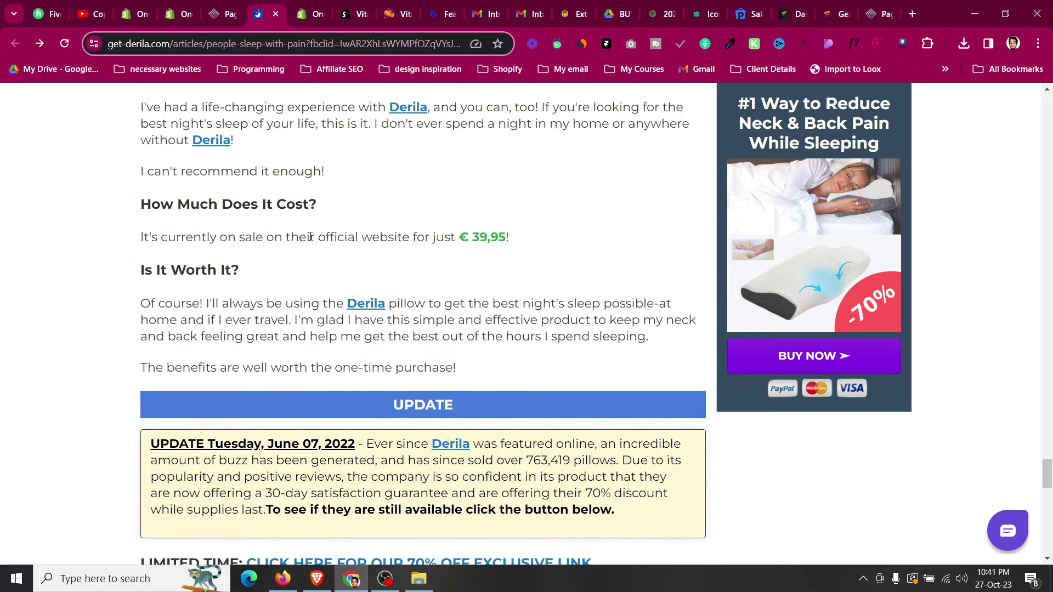
scroll(310, 236, "up", 5)
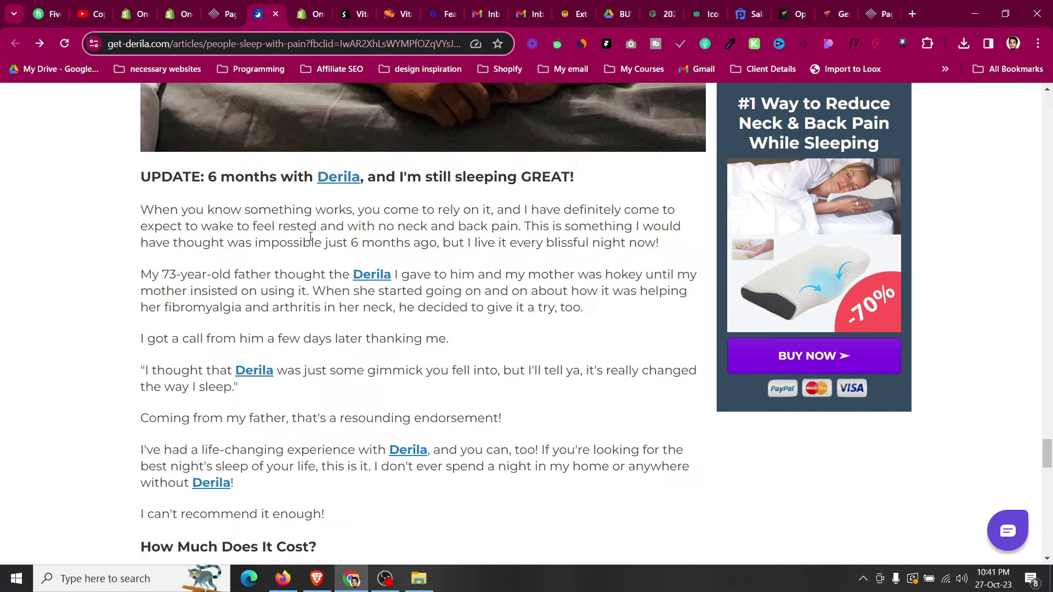
scroll(311, 237, "down", 2)
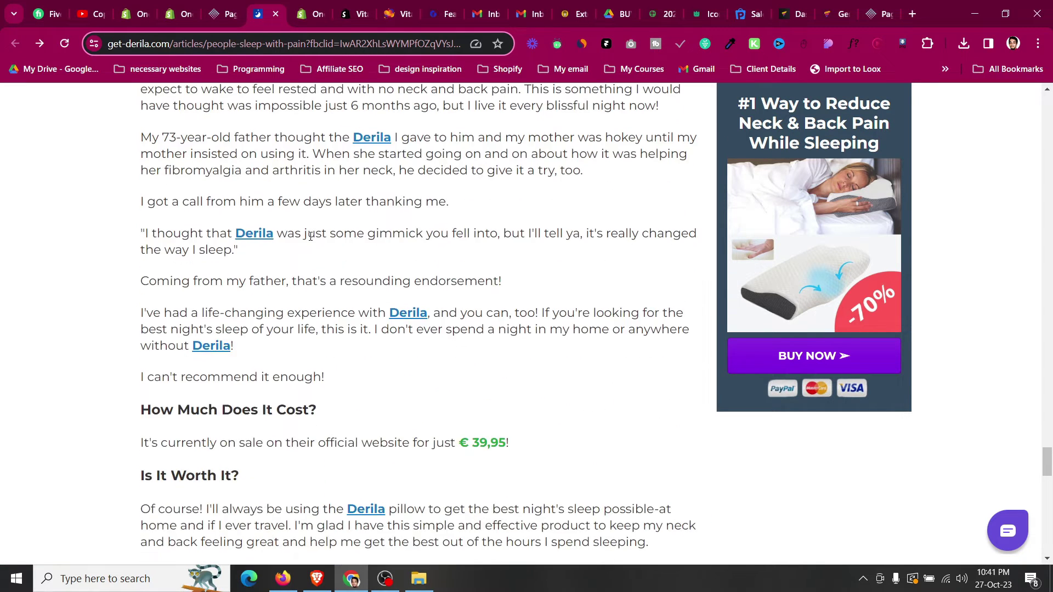
scroll(310, 240, "up", 5)
scroll(310, 241, "up", 20)
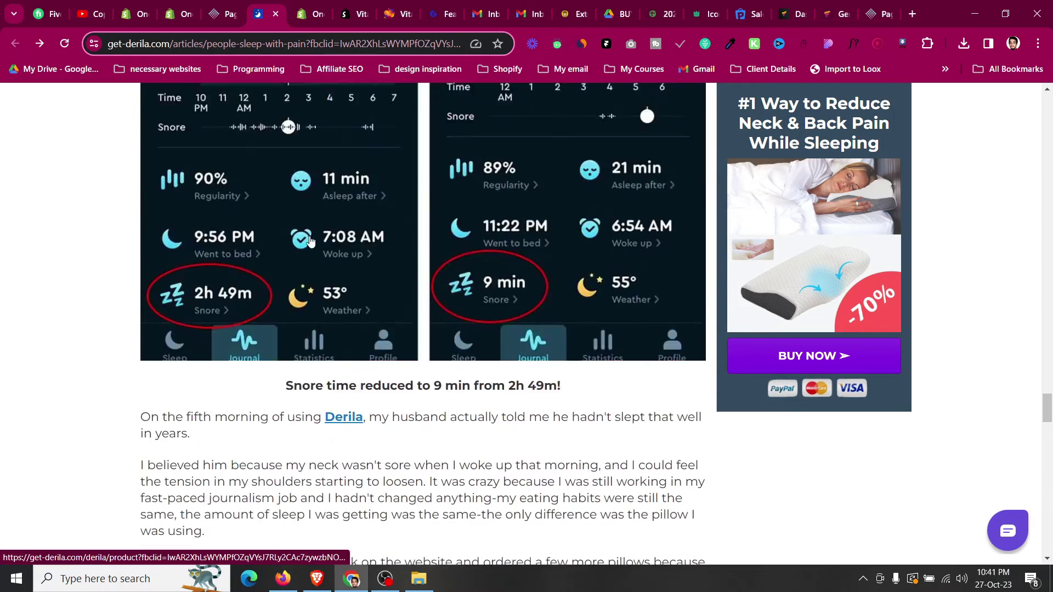
scroll(311, 241, "down", 7)
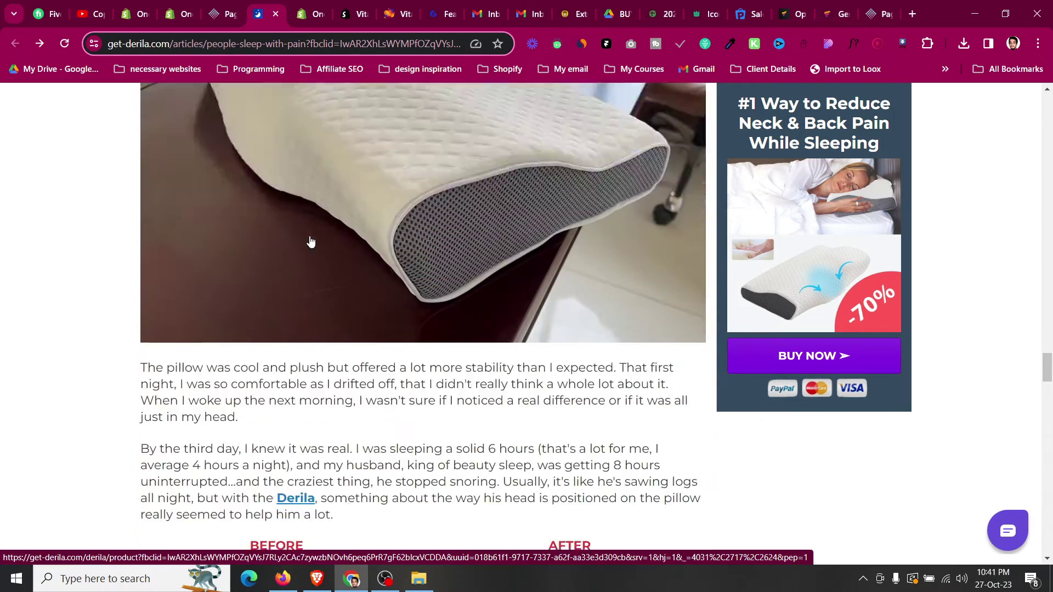
scroll(311, 241, "up", 16)
scroll(310, 242, "down", 4)
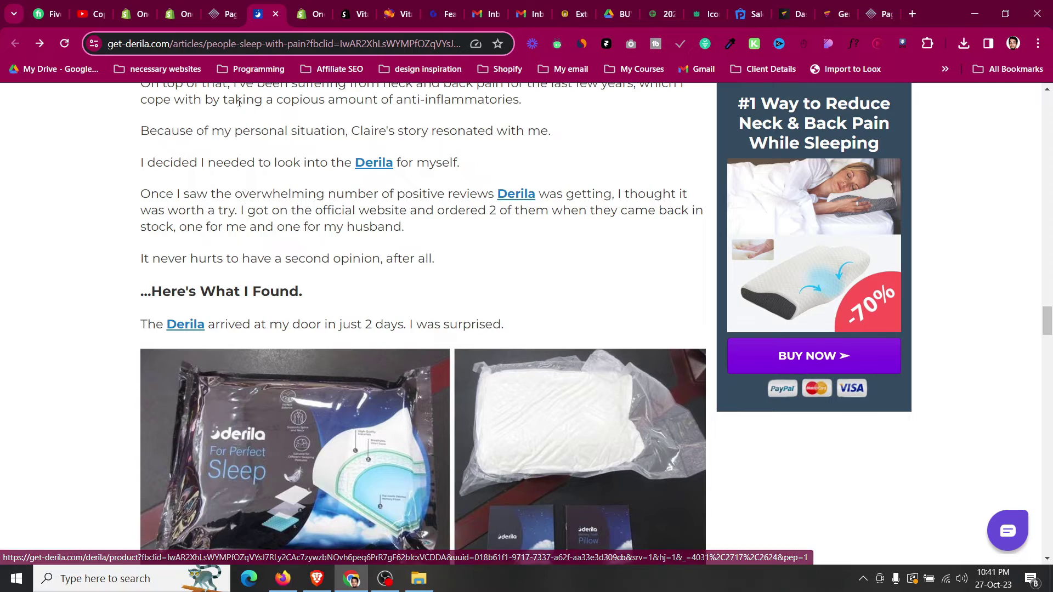
- Duplicate the paragraph below the reviews and move the copy under the final "What Is It And How Does It Work?" heading
left_click(214, 12)
left_click(306, 459)
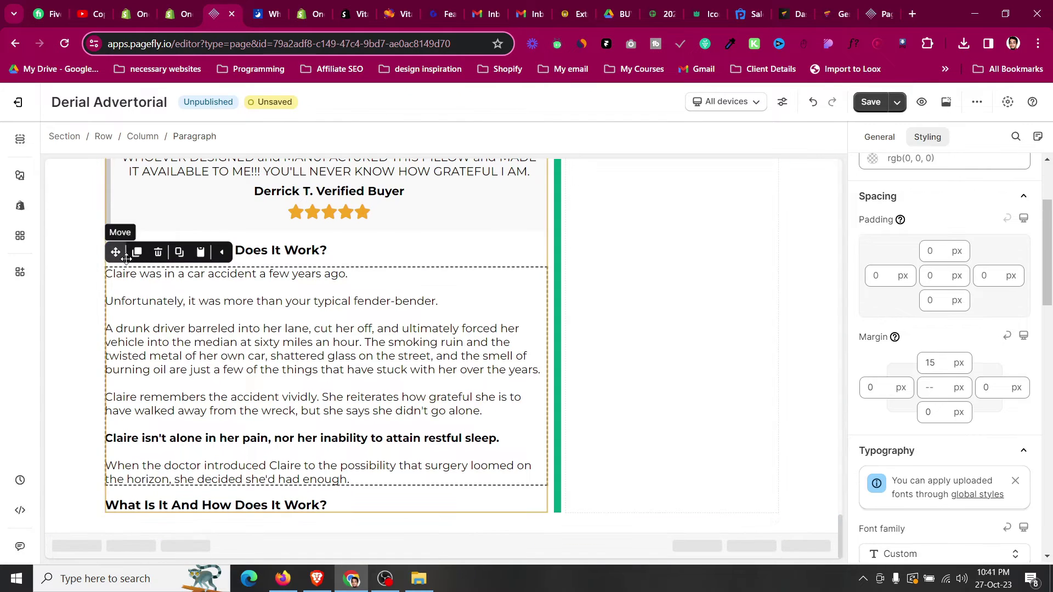
left_click(137, 252)
scroll(219, 504, "down", 4)
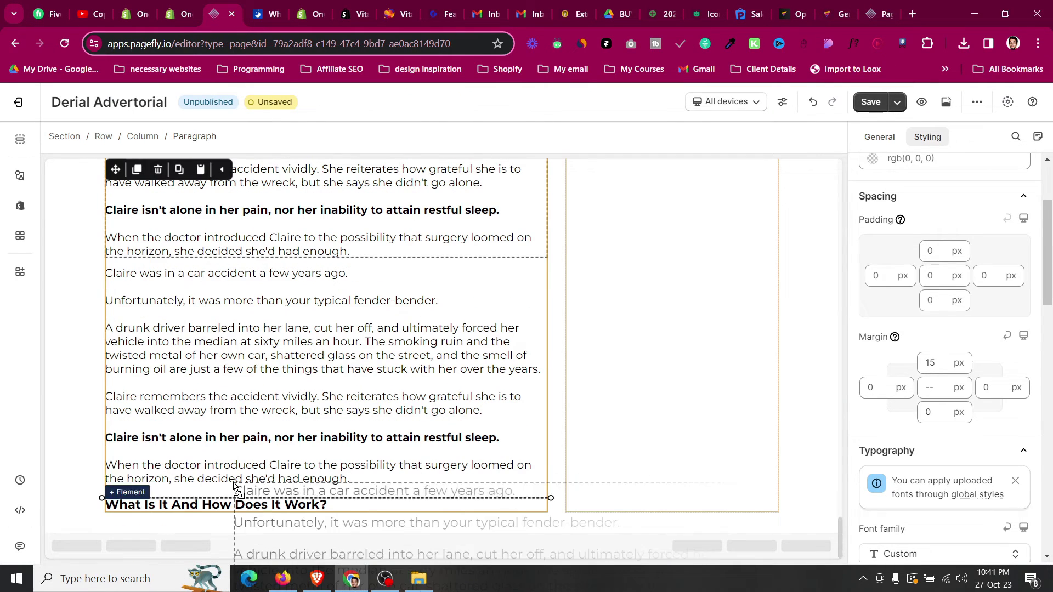
left_click(239, 510)
- Duplicate the image of the man sleeping on the pillow and move the copy below the last paragraph of the column
scroll(258, 250, "up", 15)
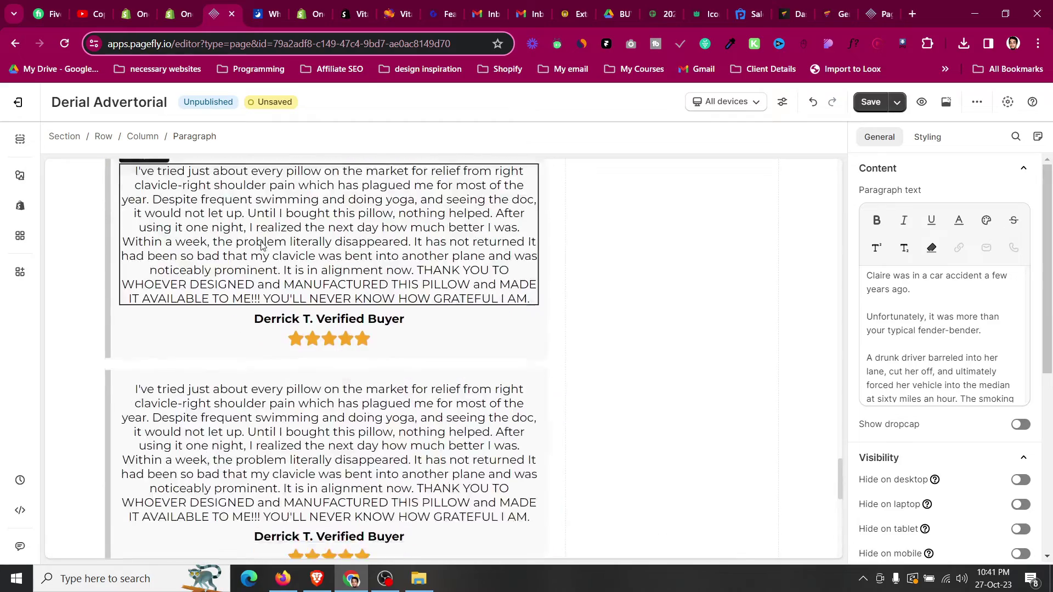
scroll(263, 248, "down", 5)
left_click(276, 384)
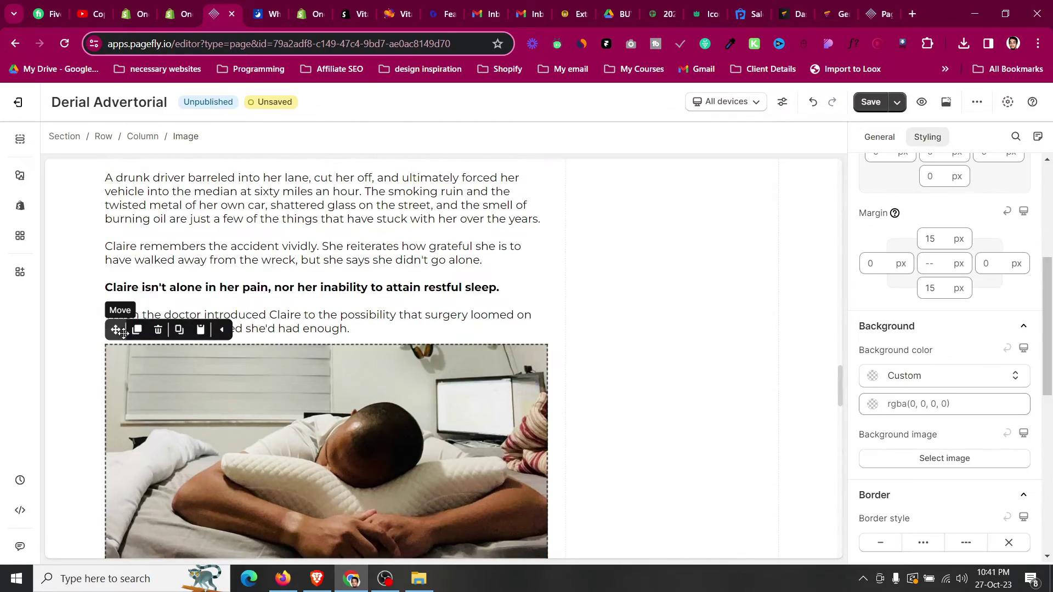
mouse_move(124, 352)
left_mouse_down()
mouse_move(132, 340)
mouse_move(165, 439)
mouse_move(225, 510)
left_mouse_up()
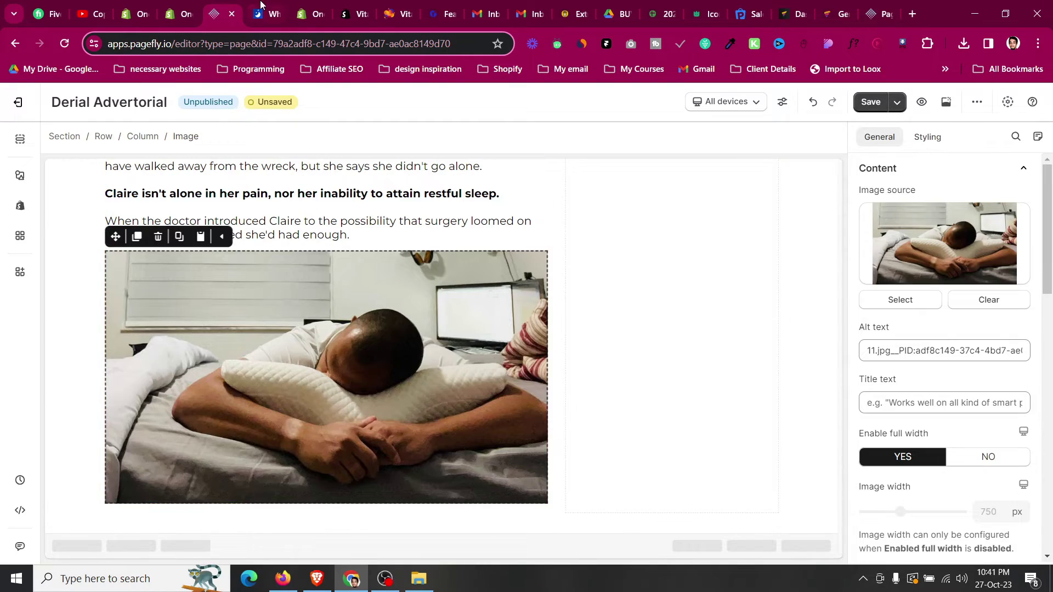
- Check the reference article, then duplicate the last paragraph and the sleeping-man image and move the copies, in that order, to the column's end
left_click(261, 6)
scroll(313, 286, "down", 15)
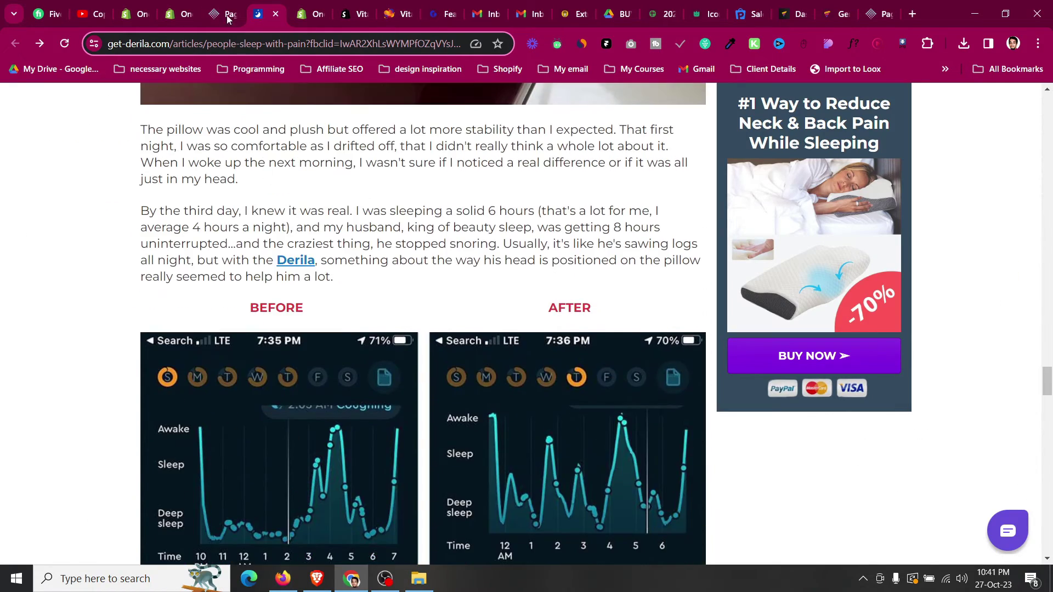
left_click(218, 6)
scroll(246, 300, "up", 2)
left_click(254, 268)
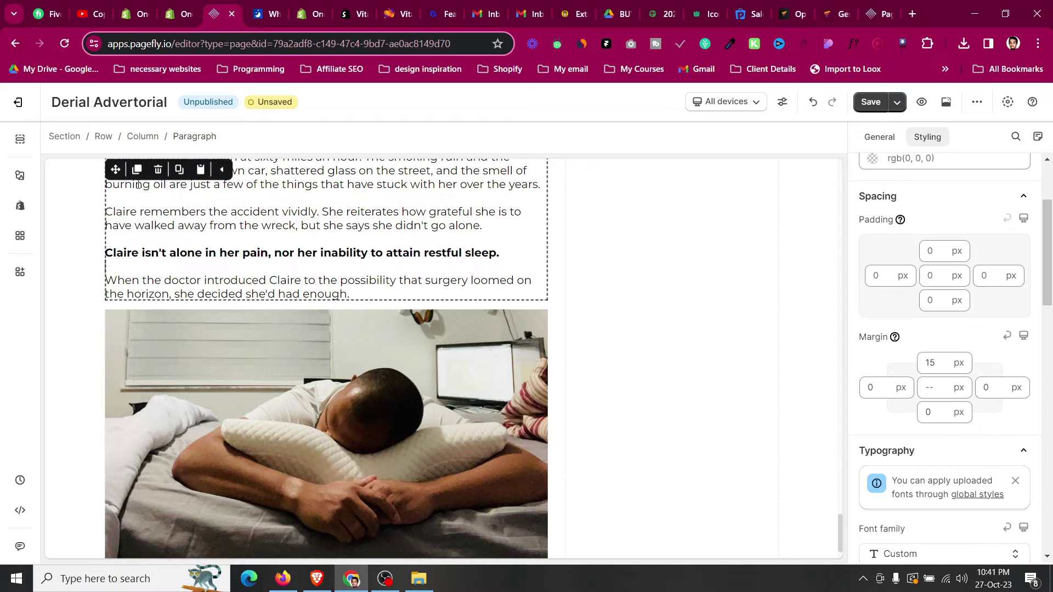
left_click_drag(123, 170, 256, 494)
left_click(137, 176)
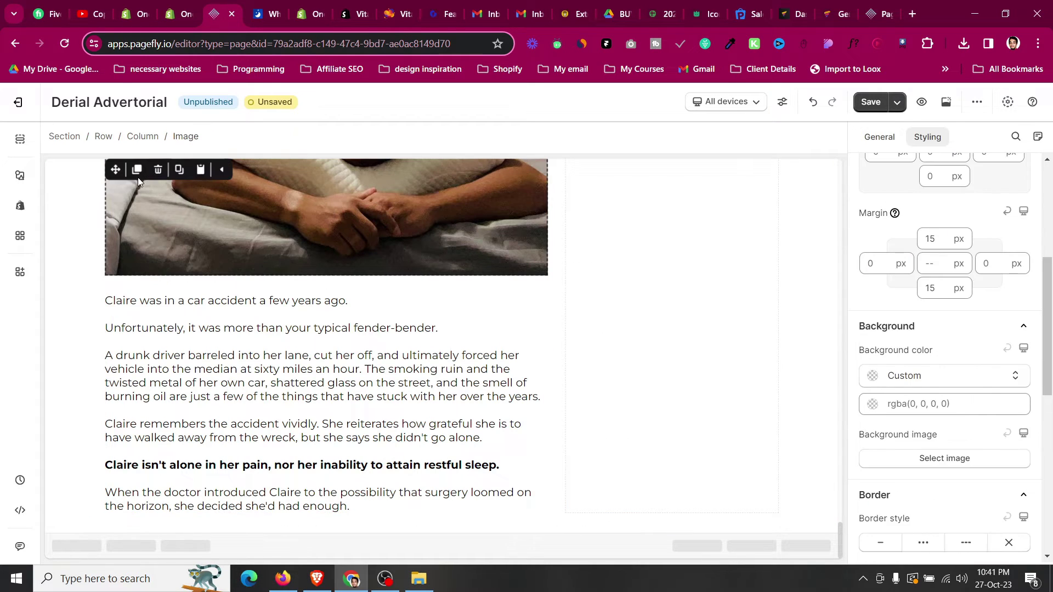
left_click(136, 176)
left_click_drag(117, 170, 236, 472)
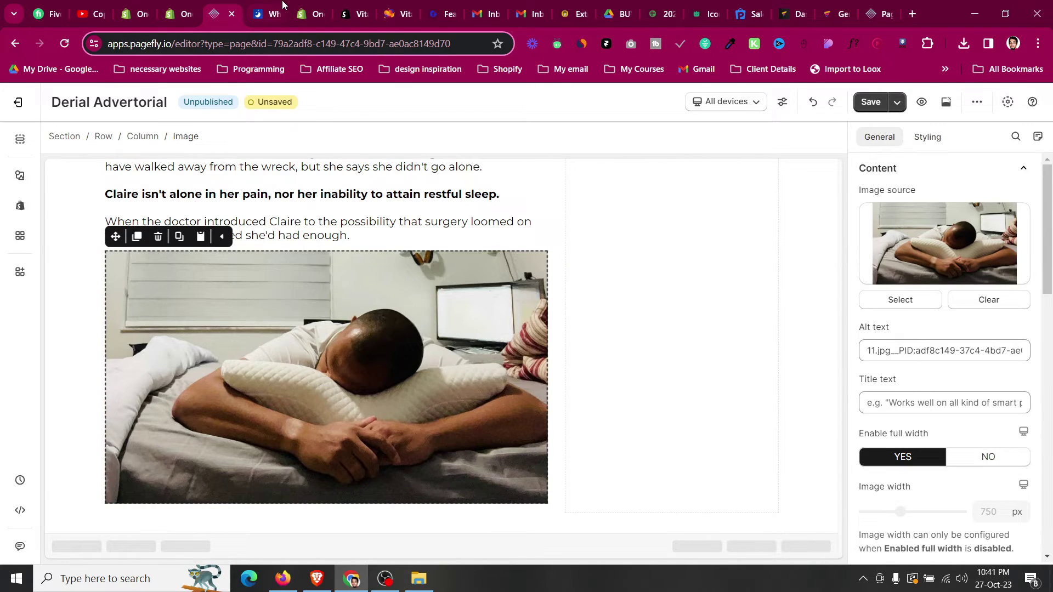
- Examine the rest of the reference article: the six-month update, cost and worth sections, update box, availability button, customer reviews and footer disclosures
left_click(282, 6)
scroll(271, 367, "down", 15)
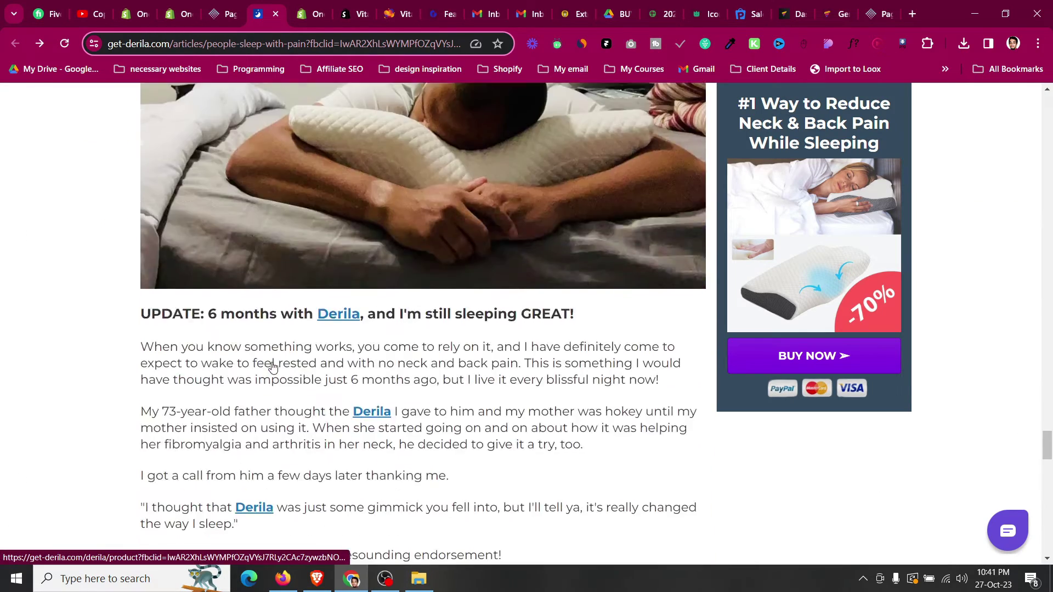
scroll(273, 367, "down", 9)
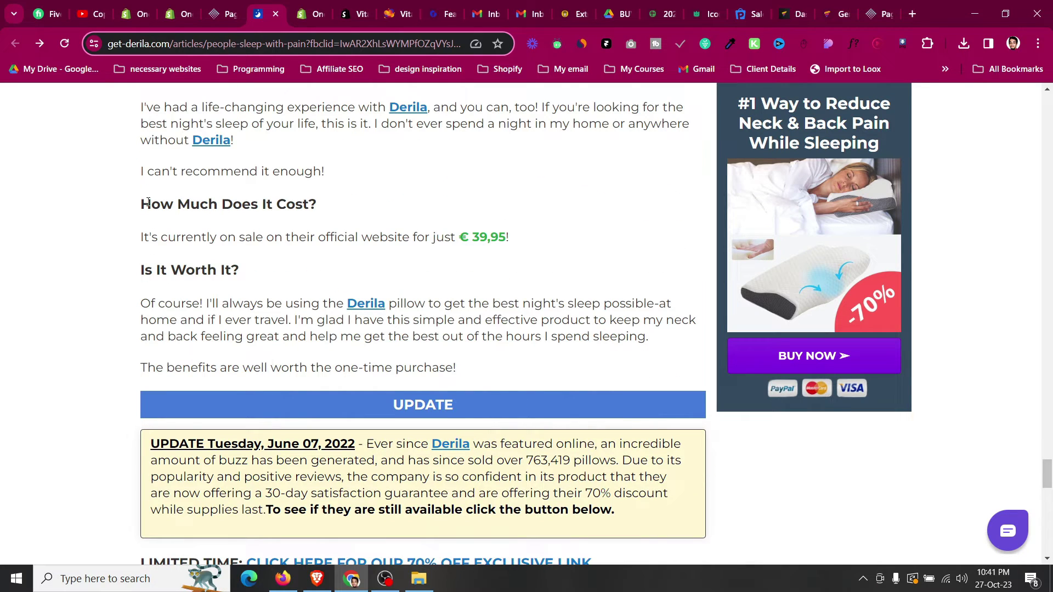
left_click(327, 240)
left_click(340, 273)
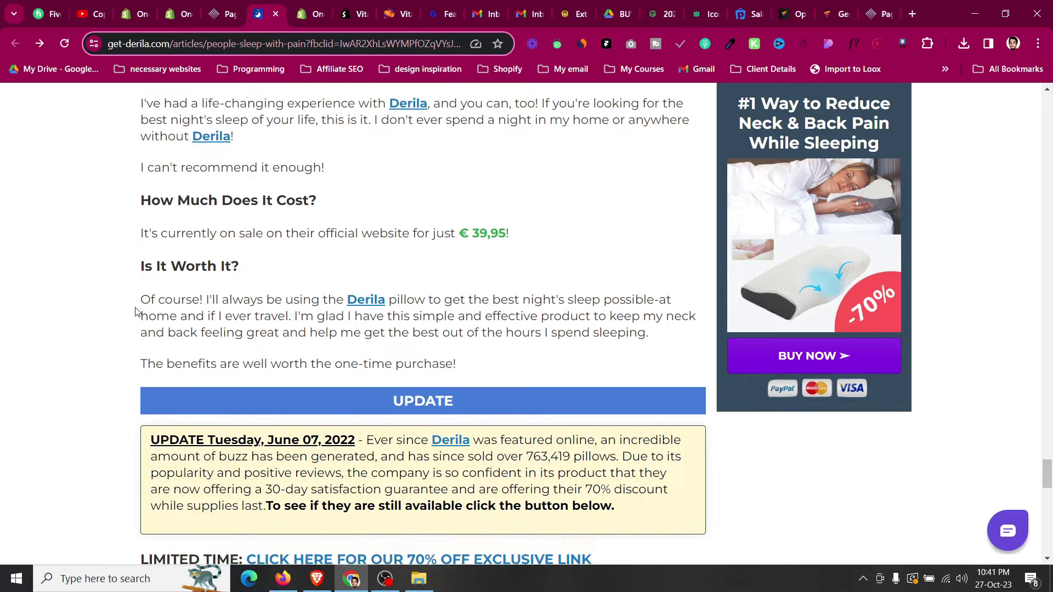
scroll(137, 313, "down", 5)
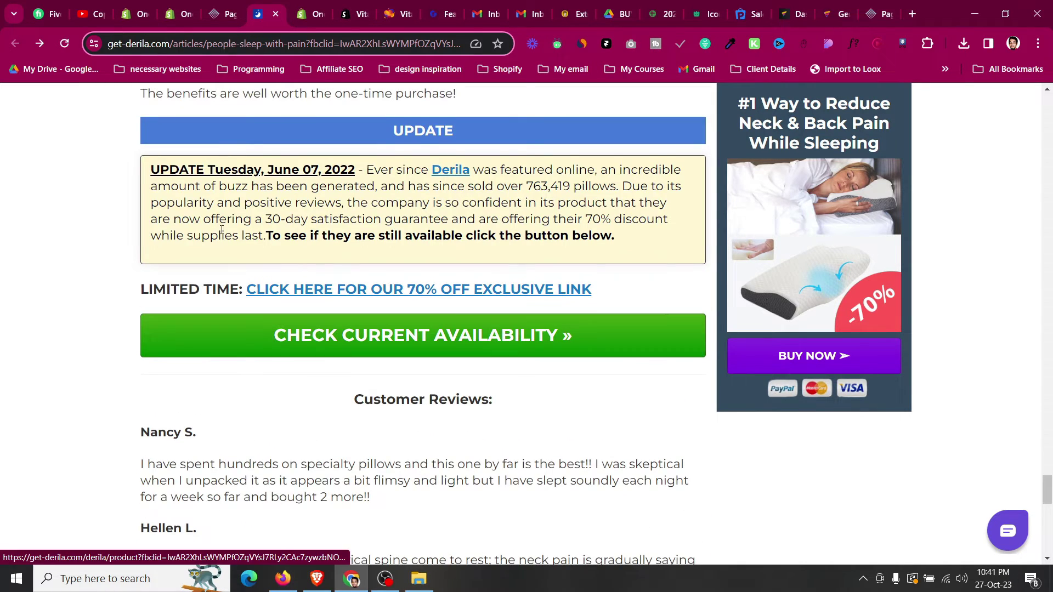
scroll(174, 198, "up", 1)
left_click_drag(435, 212, 473, 200)
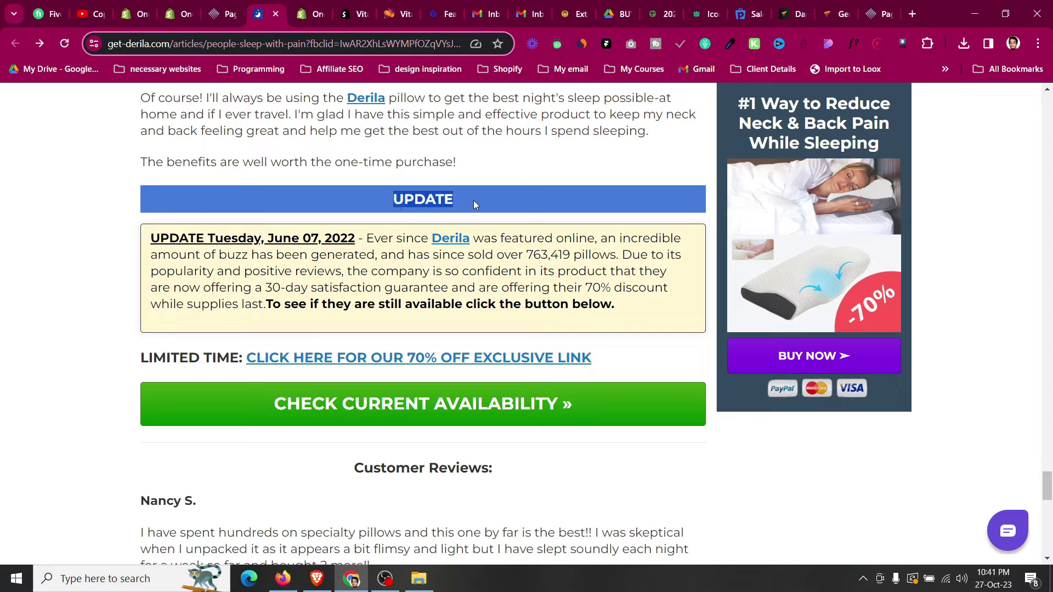
left_click(473, 199)
left_click_drag(177, 246, 346, 322)
scroll(345, 321, "down", 15)
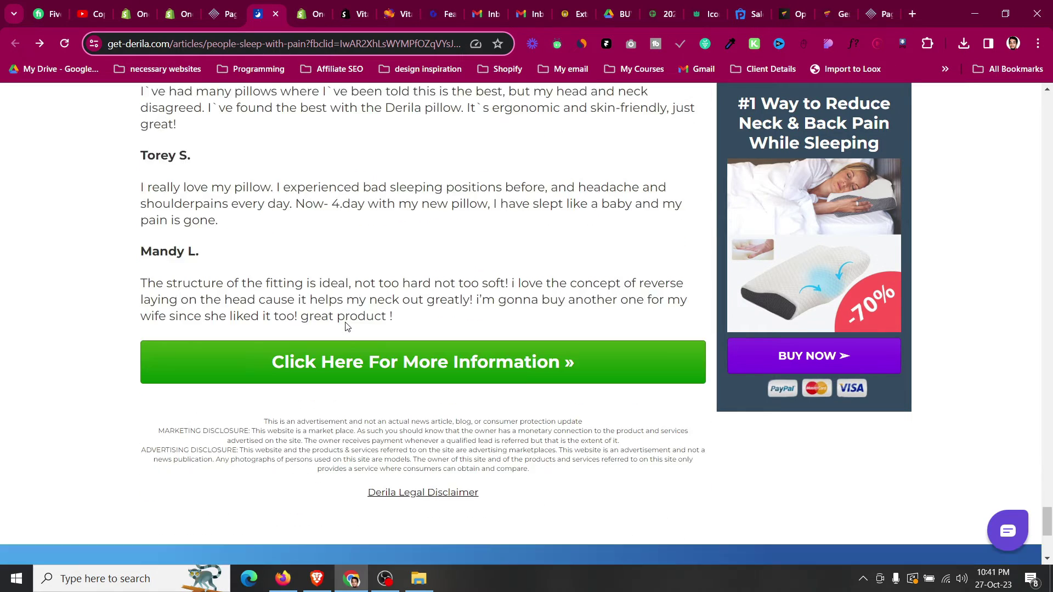
scroll(344, 322, "up", 5)
scroll(344, 322, "up", 9)
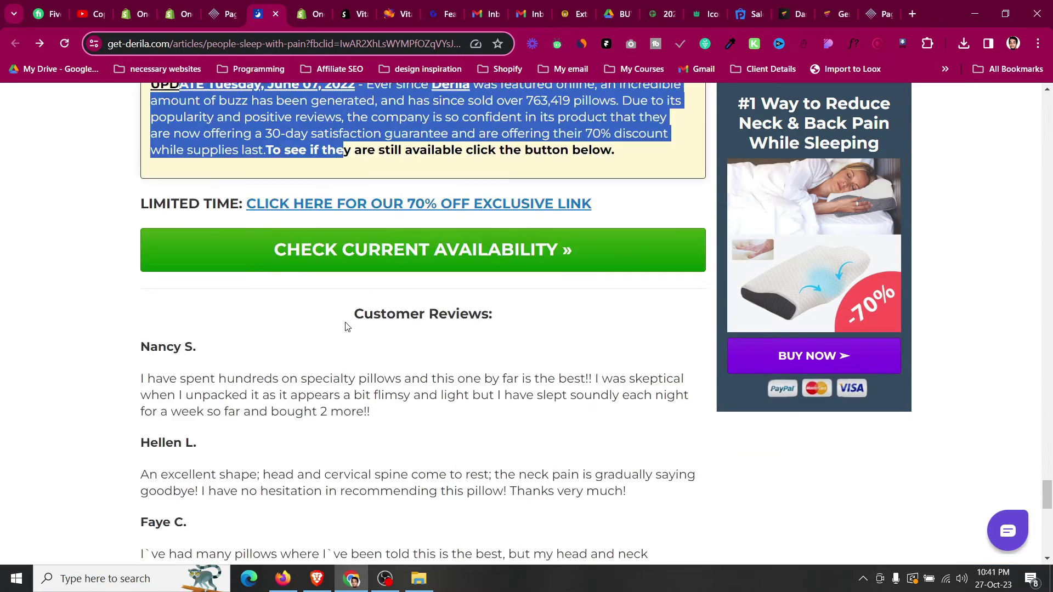
scroll(347, 327, "up", 4)
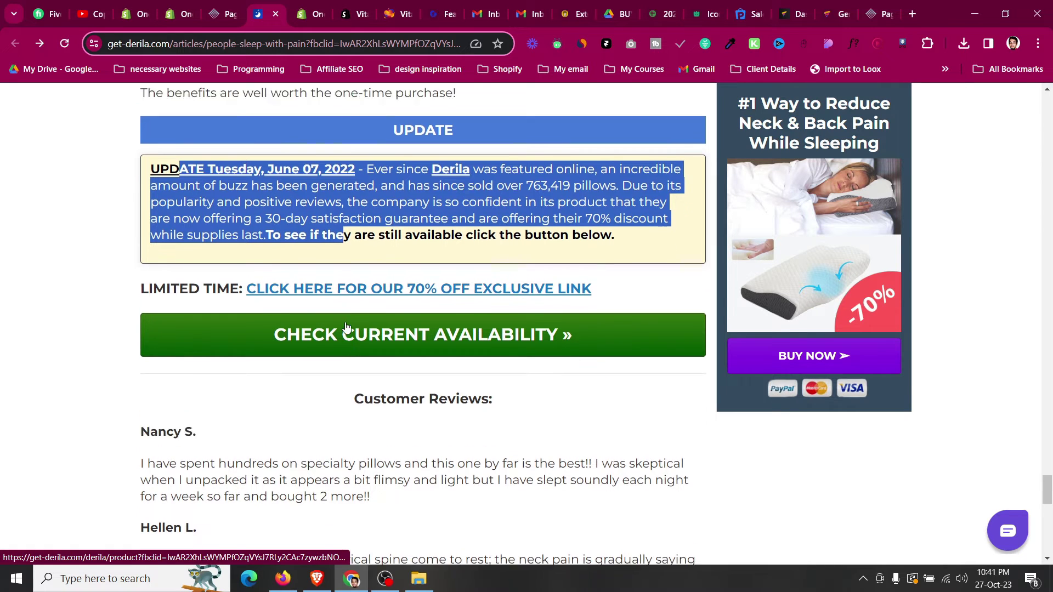
left_click(293, 382)
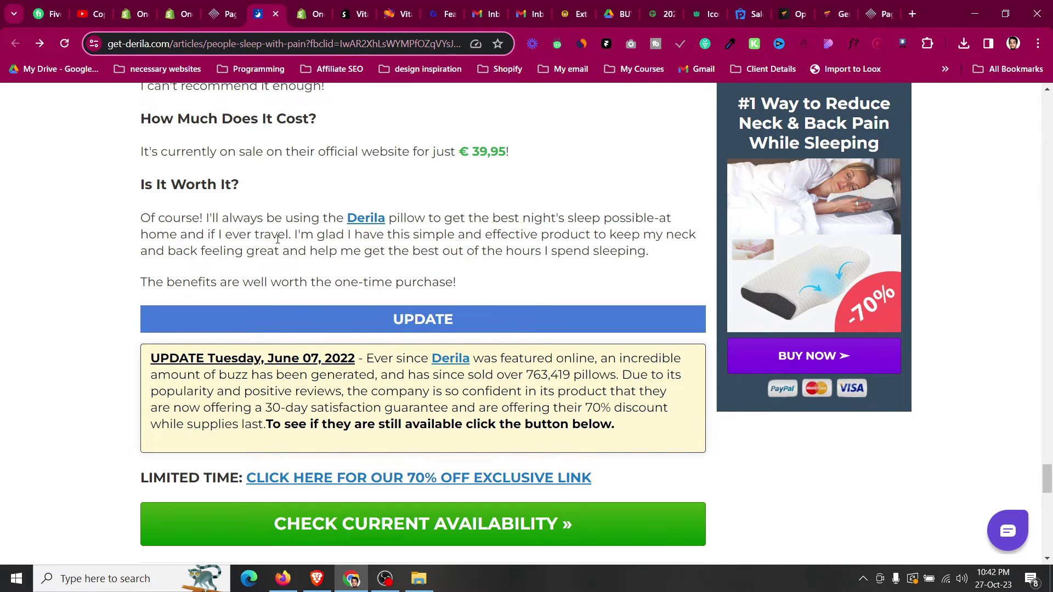
scroll(278, 239, "up", 3)
scroll(227, 103, "up", 3)
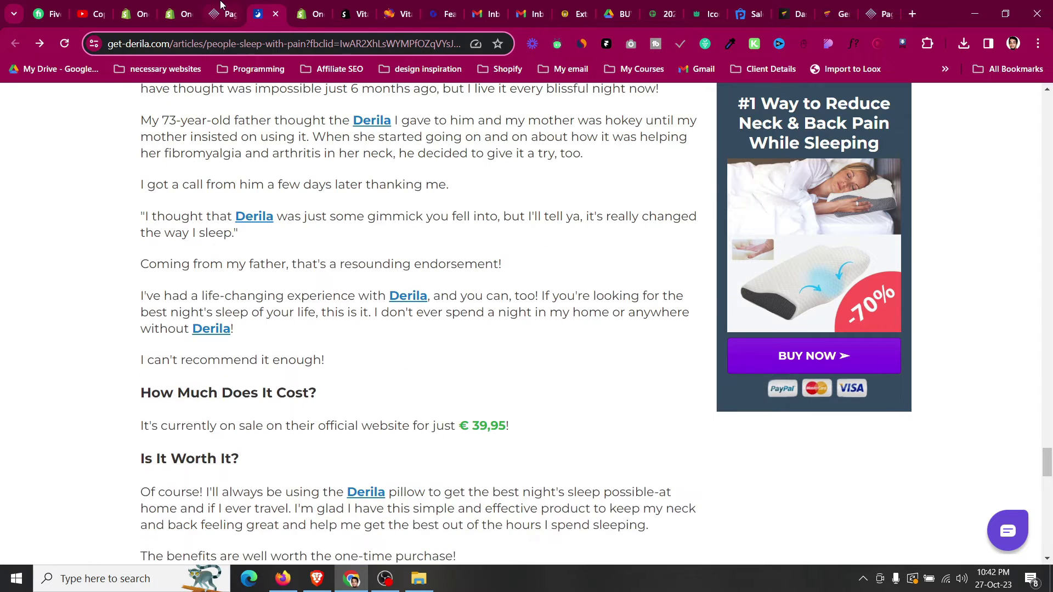
- Duplicate the "What Is It And How Does It Work?" heading and move the copy below the last image of the column
key("ctrl+shift+Tab")
scroll(196, 352, "up", 5)
scroll(195, 352, "up", 8)
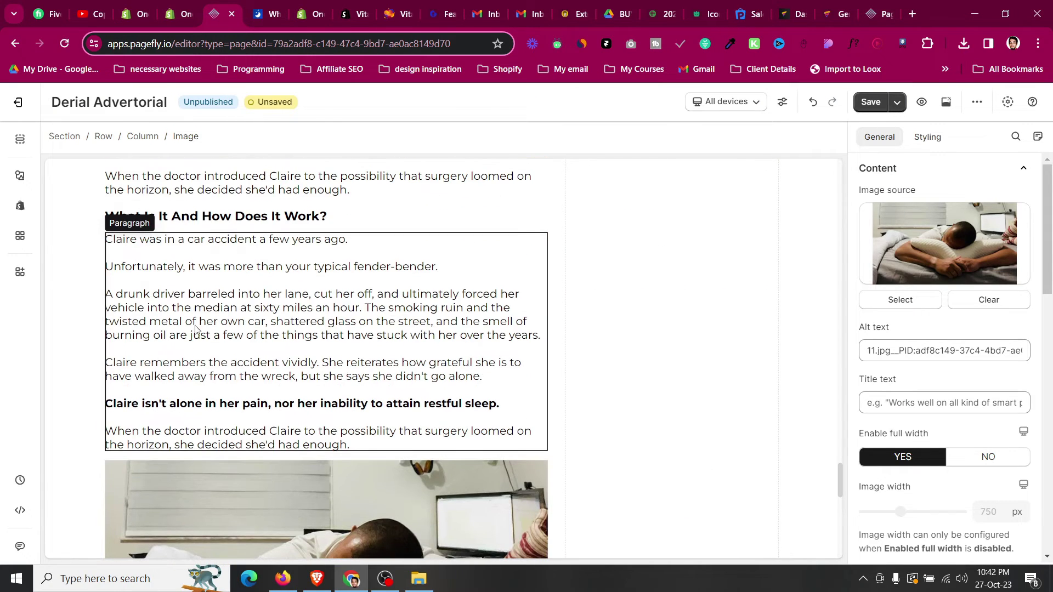
left_click(203, 219)
left_click(131, 201)
left_click_drag(116, 195, 244, 492)
left_click(367, 425)
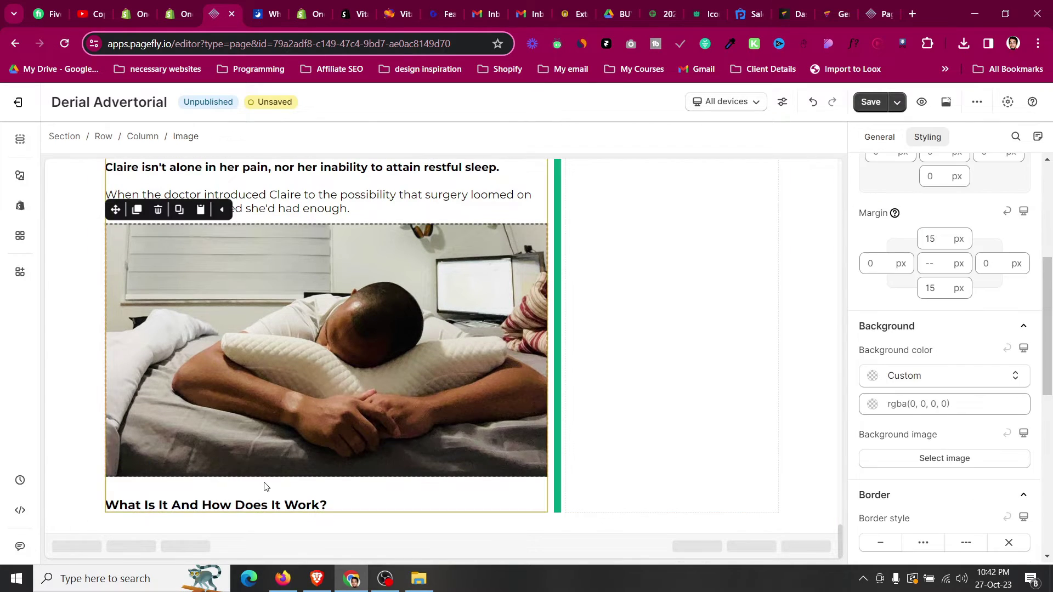
- Set the top margin of the copied heading at the column's end to 0 px
left_click(253, 505)
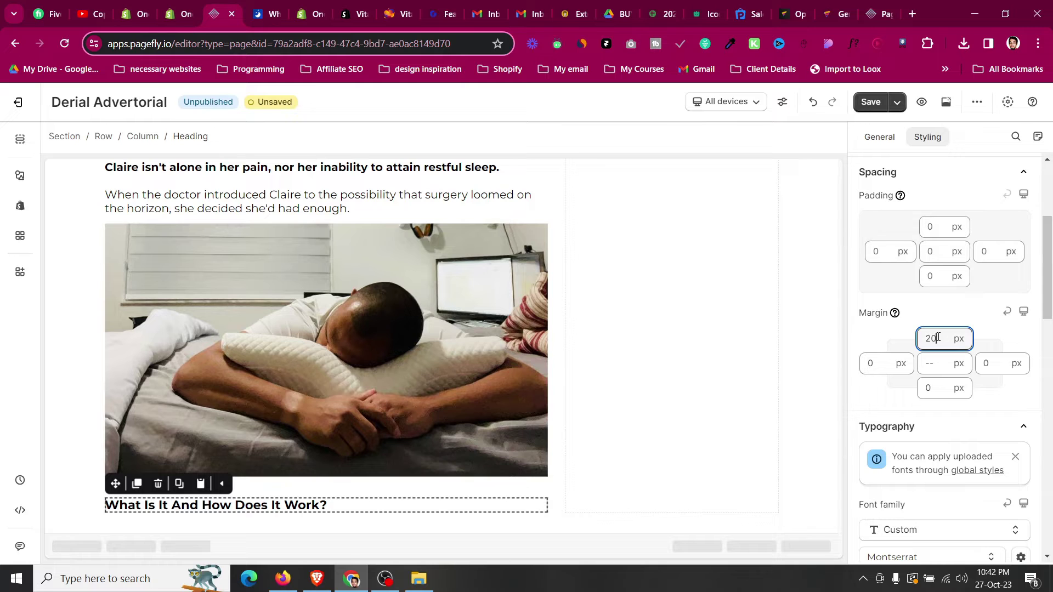
key("BackSpace")
key("BackSpace")
type("-1")
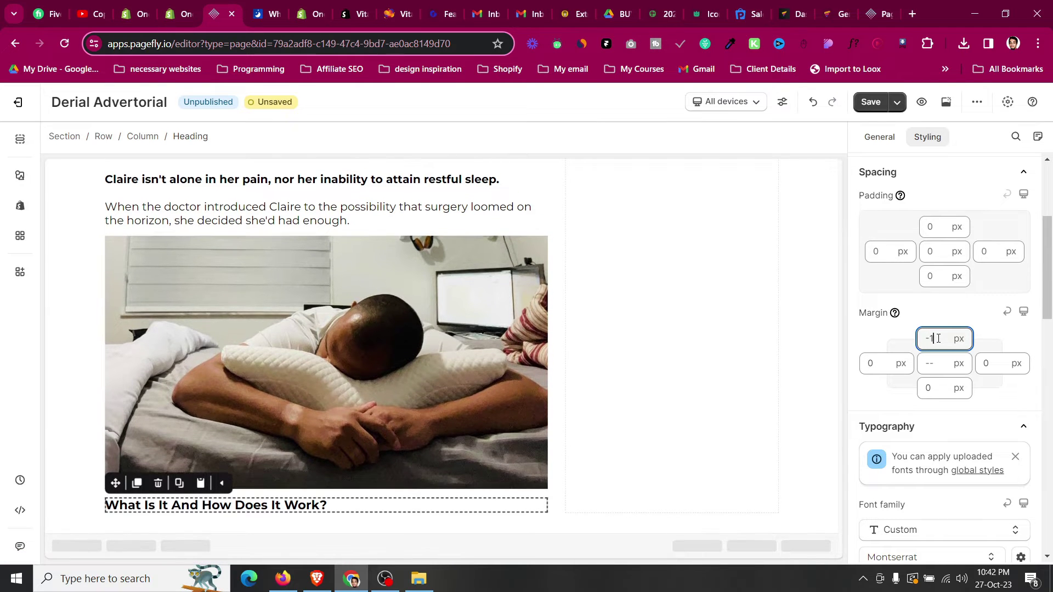
left_click(348, 331)
- Reduce the top margin of the paragraph between the last two images to 5 px and compare its spacing with the sections above
scroll(347, 332, "up", 5)
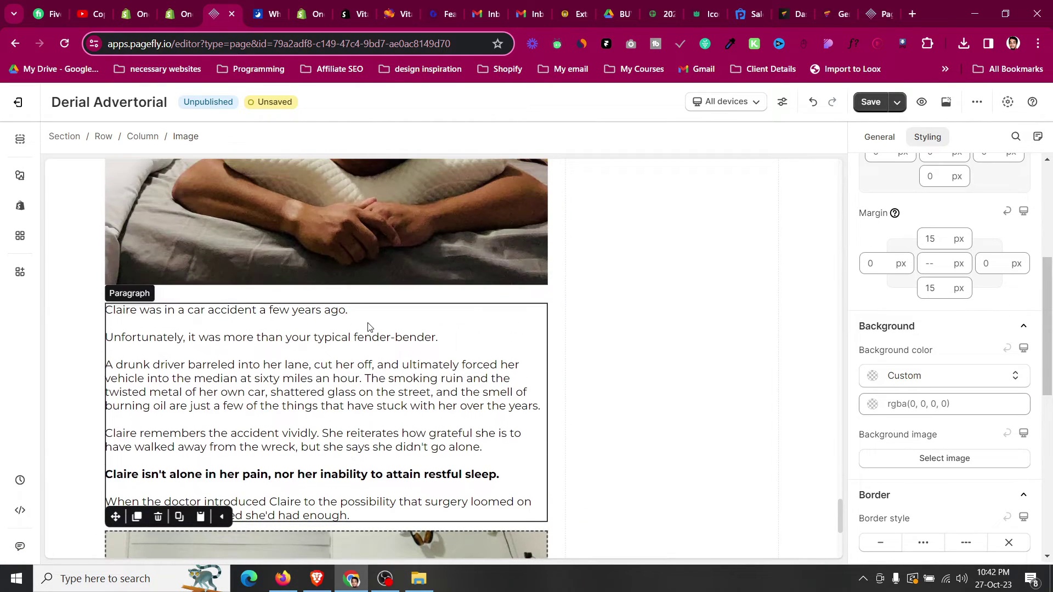
scroll(175, 253, "up", 6)
scroll(176, 254, "down", 6)
left_click(206, 341)
left_click(934, 357)
key("Down")
key("Down")
key("Down")
key("Down")
key("Down")
key("Down")
key("Down")
key("Down")
key("Down")
key("Down")
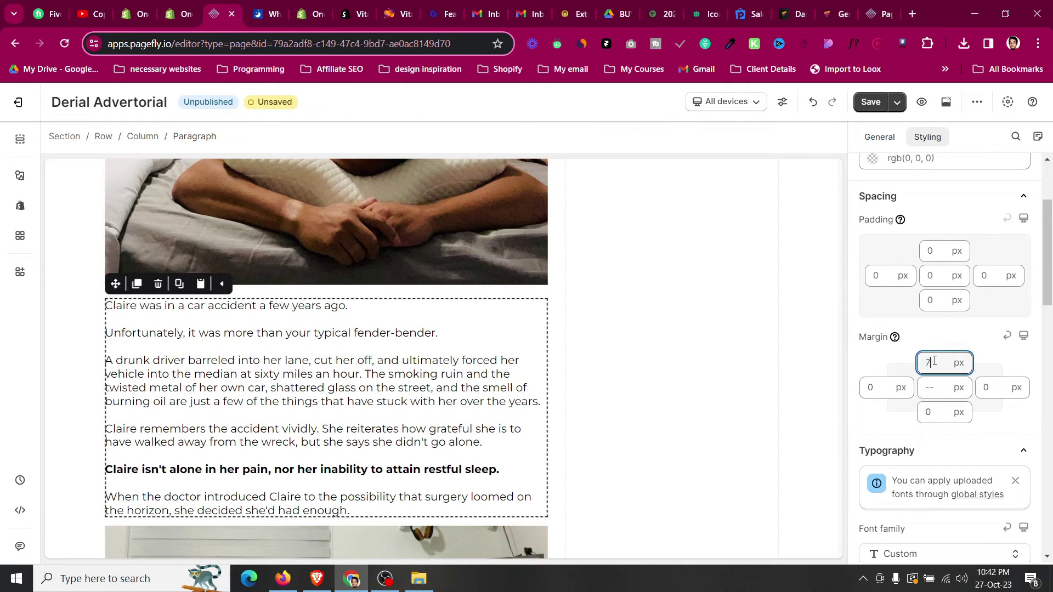
scroll(184, 365, "up", 12)
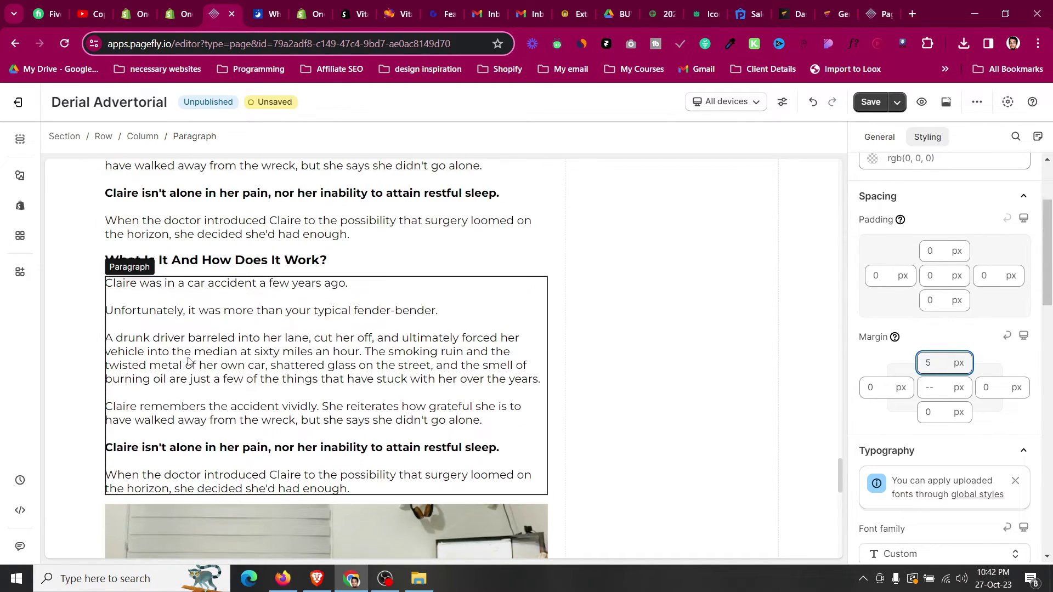
scroll(219, 308, "up", 4)
scroll(223, 329, "down", 10)
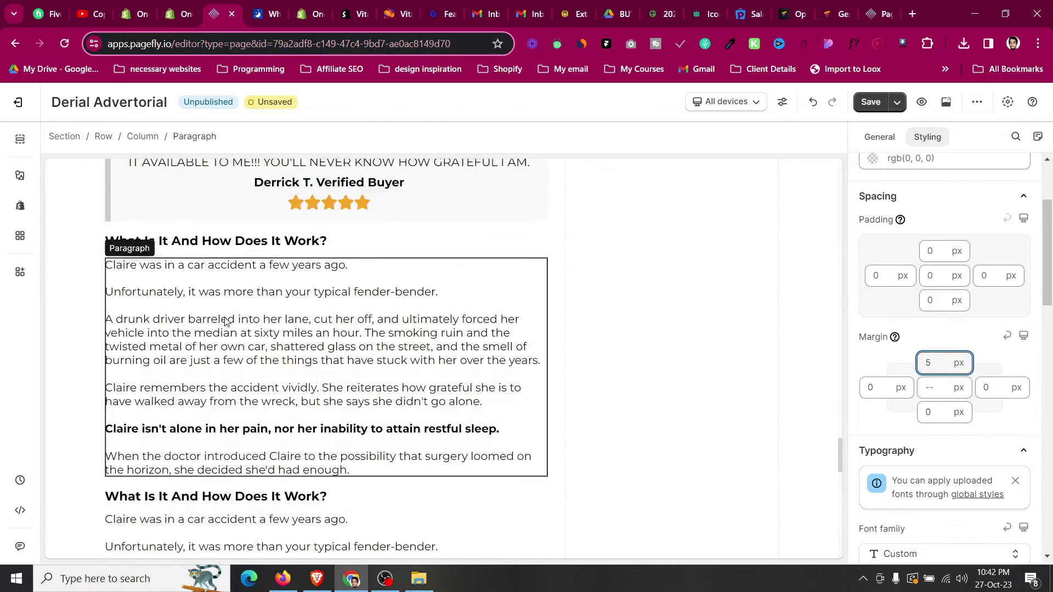
- Copy the "UPDATE" title from the blue banner of the reference article and return to the page editor
key("ctrl+Tab")
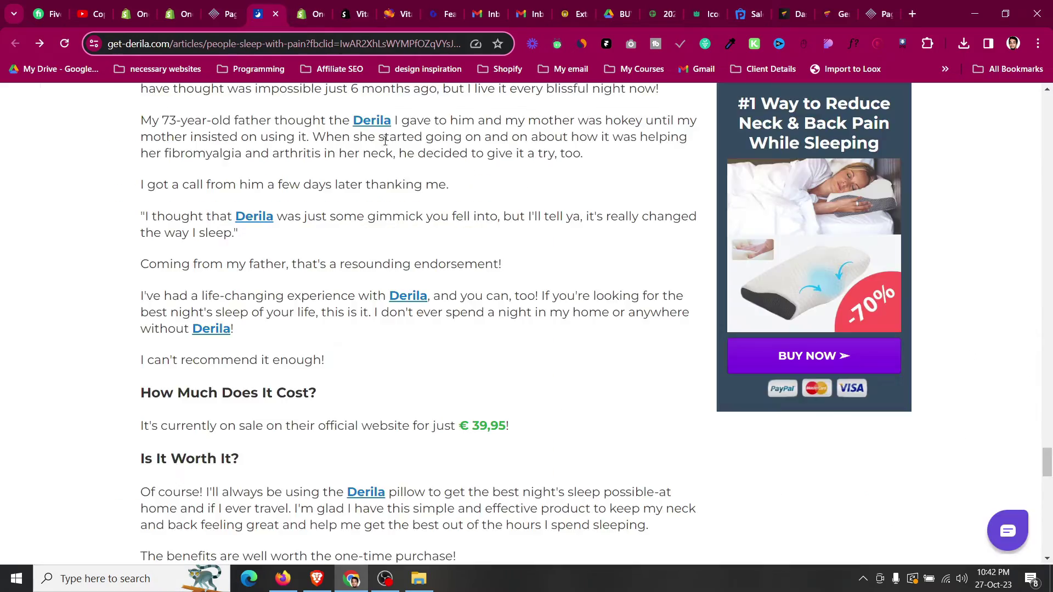
scroll(396, 343, "down", 10)
scroll(398, 343, "up", 3)
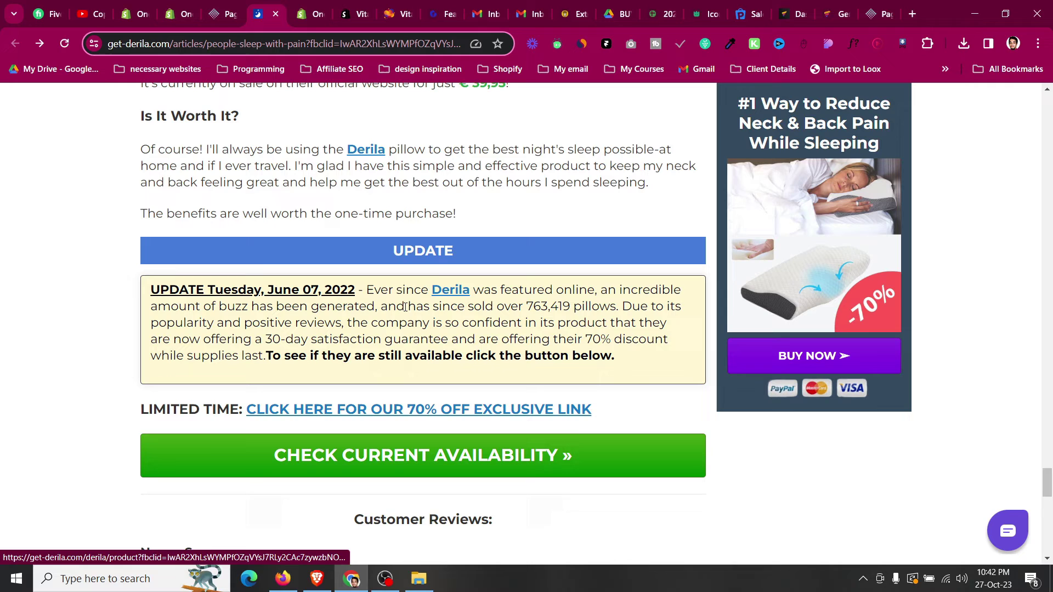
double_click(417, 251)
key("ctrl+c")
key("ctrl+shift+Tab")
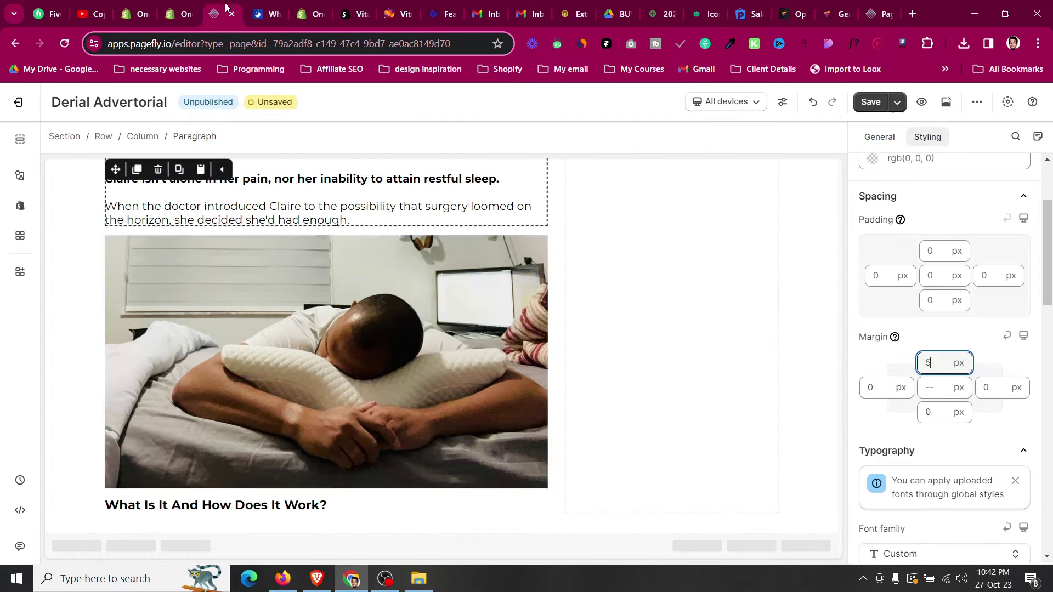
- Replace the last heading's text with "UPDATE" and align it to the center
left_click(201, 505)
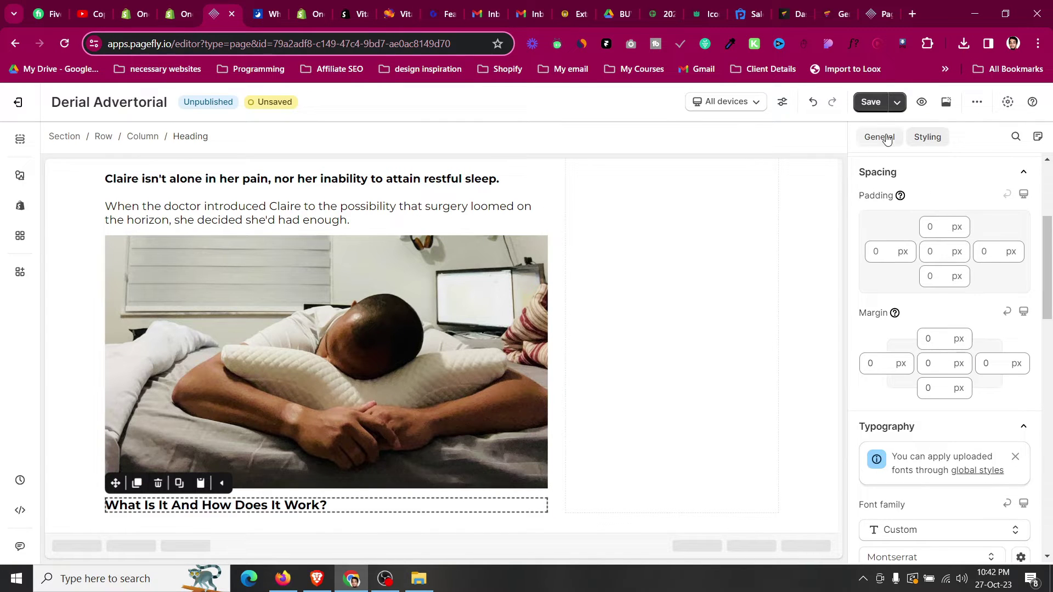
left_click(887, 139)
left_click(964, 301)
key("ctrl+a")
key("ctrl+v")
left_click(935, 138)
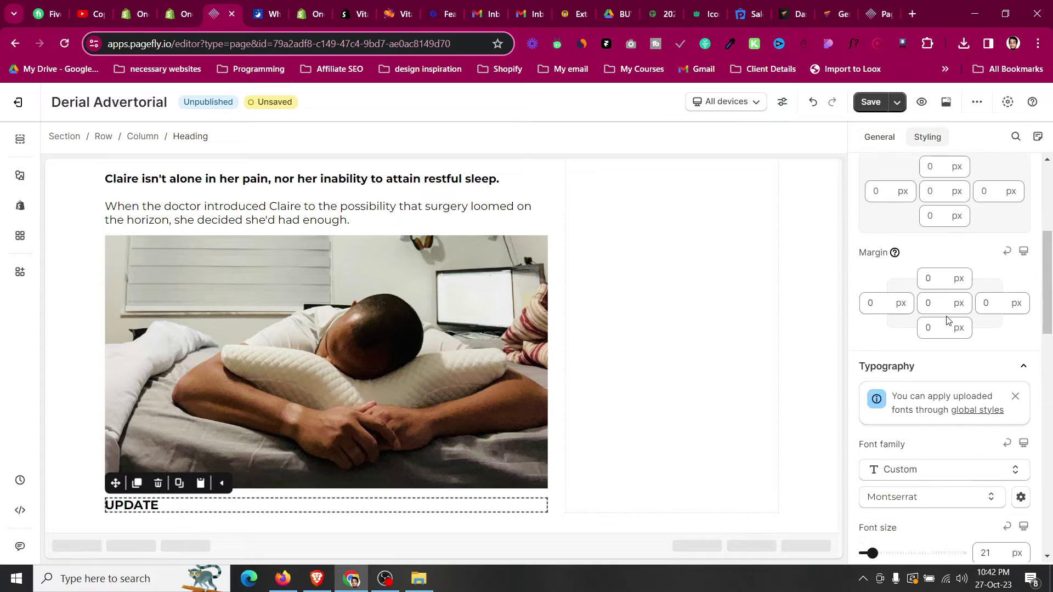
scroll(947, 320, "down", 5)
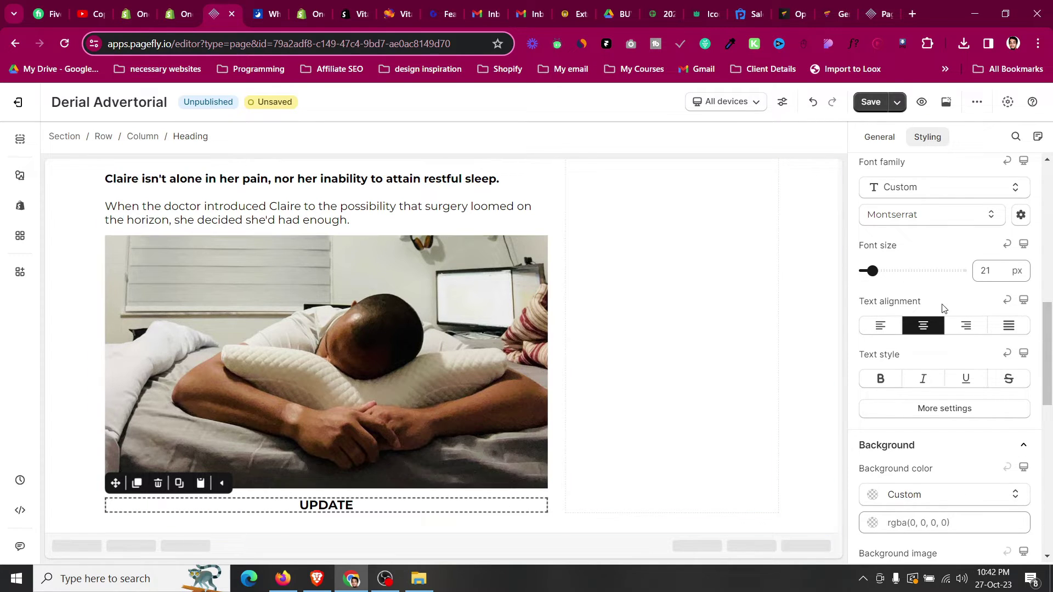
- Copy the linear-gradient background rule from the CSS code of the Derila header section, and return to the end of the column
scroll(432, 317, "down", 15)
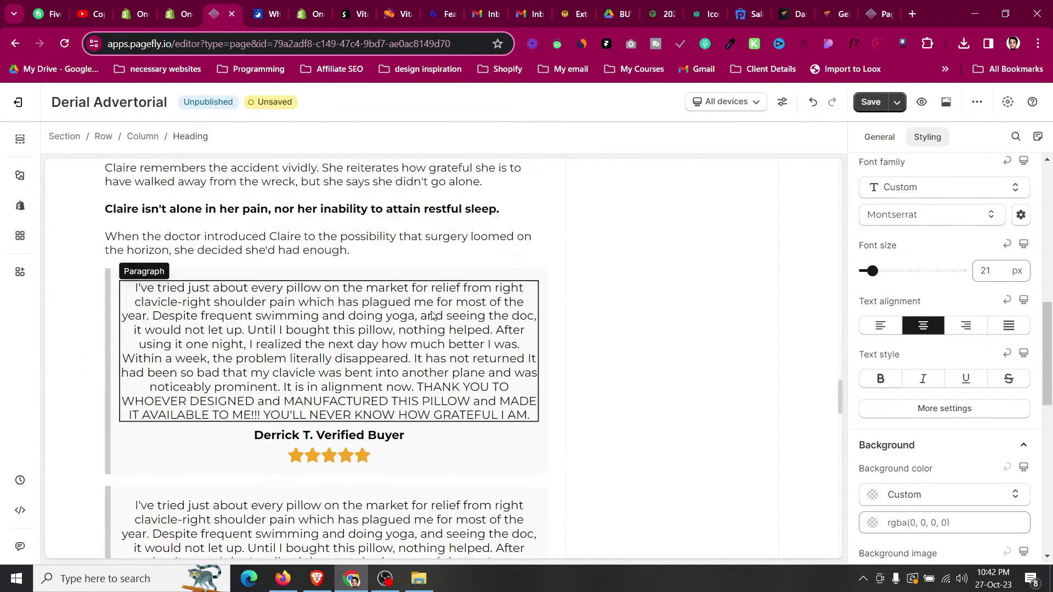
scroll(432, 316, "up", 20)
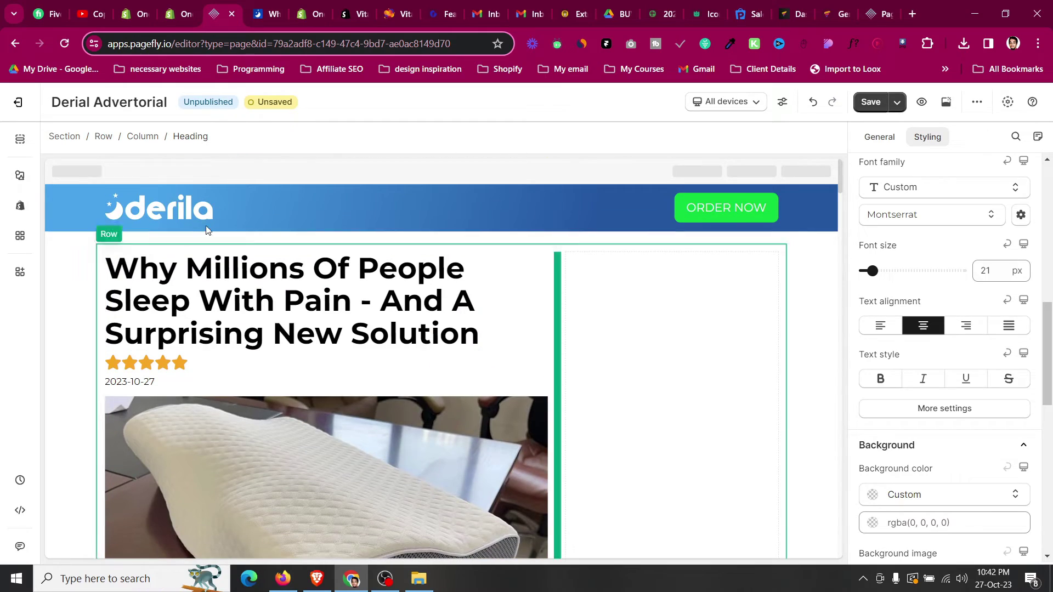
left_click(72, 203)
scroll(574, 379, "down", 4)
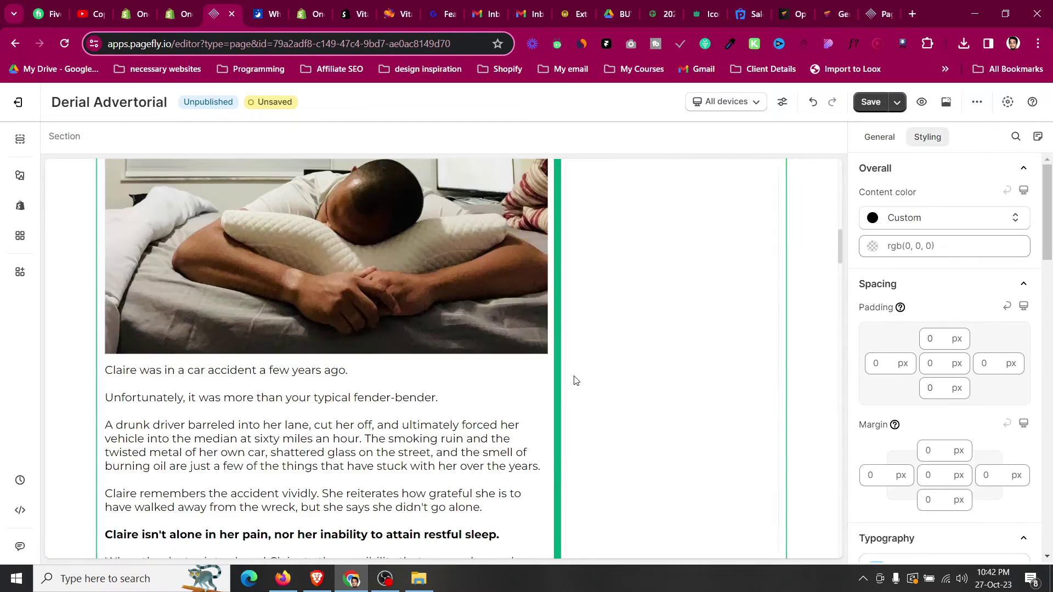
scroll(392, 333, "up", 4)
scroll(943, 356, "down", 15)
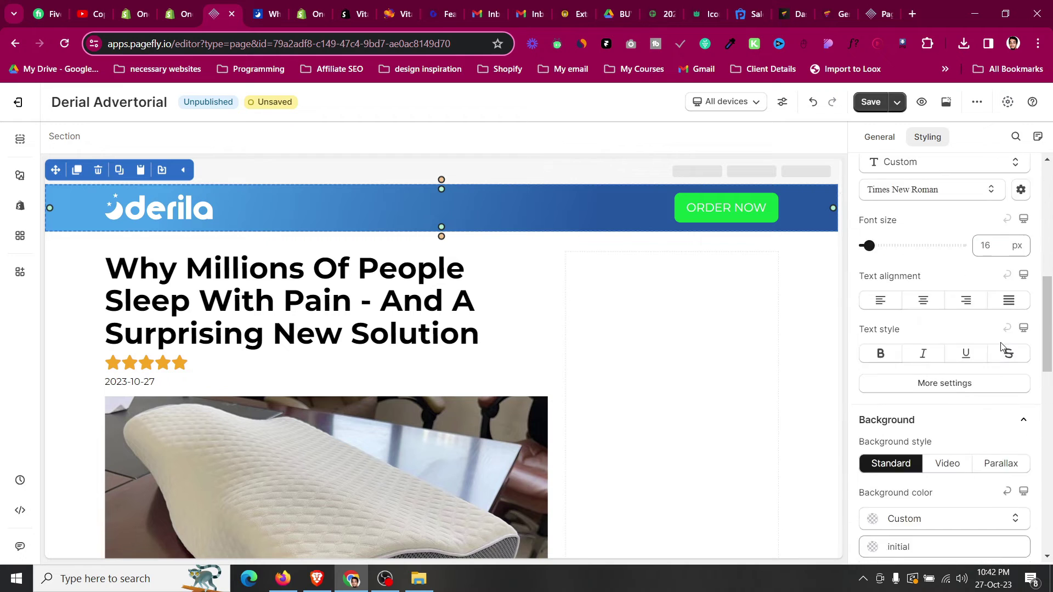
left_click_drag(929, 467, 868, 424)
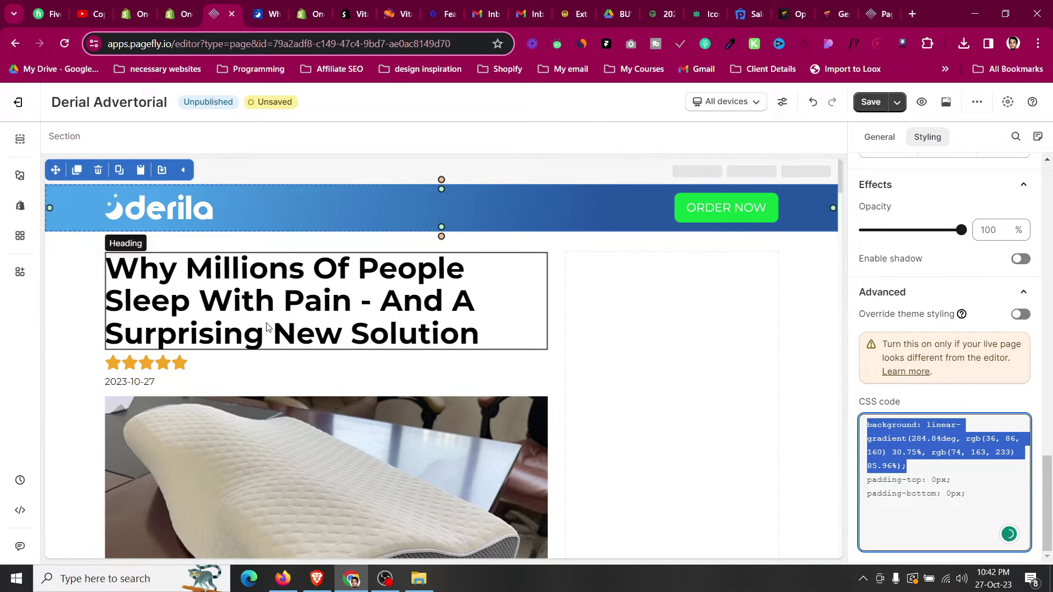
scroll(166, 393, "down", 12)
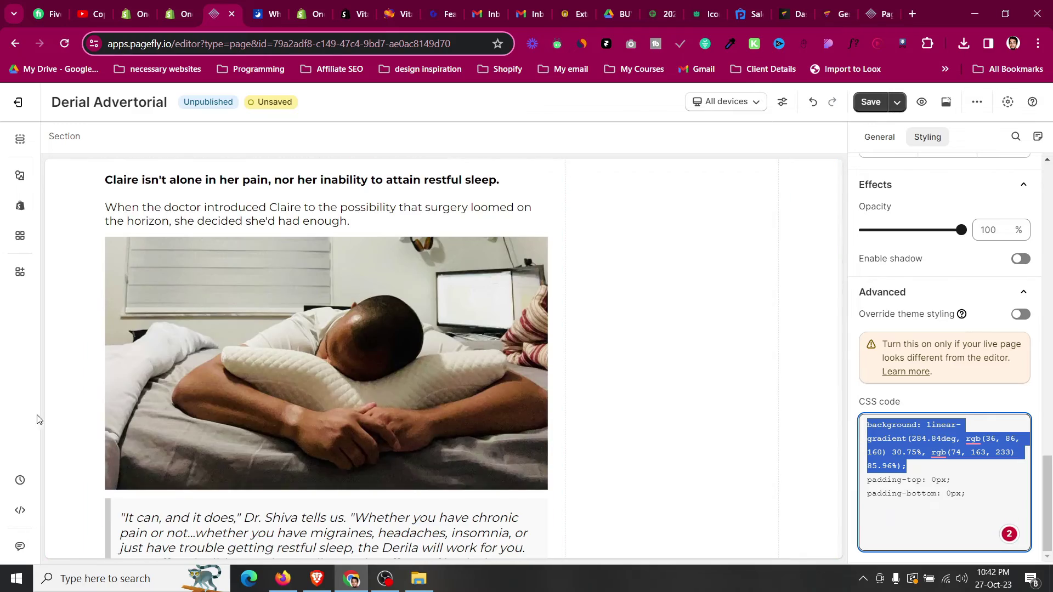
scroll(92, 411, "down", 20)
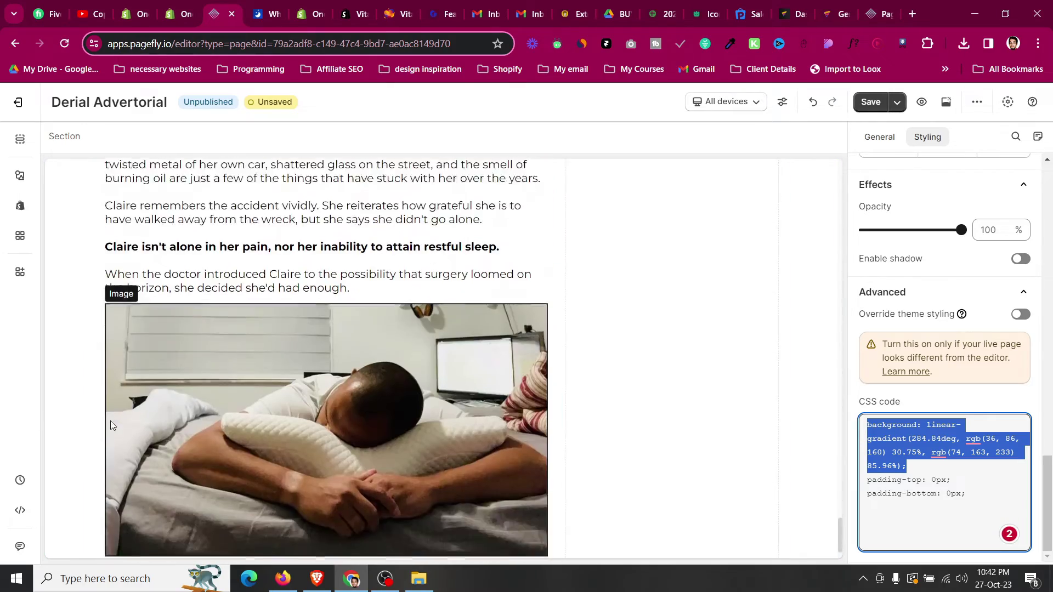
- Add the copied linear-gradient background rule to the CSS code of the UPDATE heading
scroll(111, 420, "down", 1)
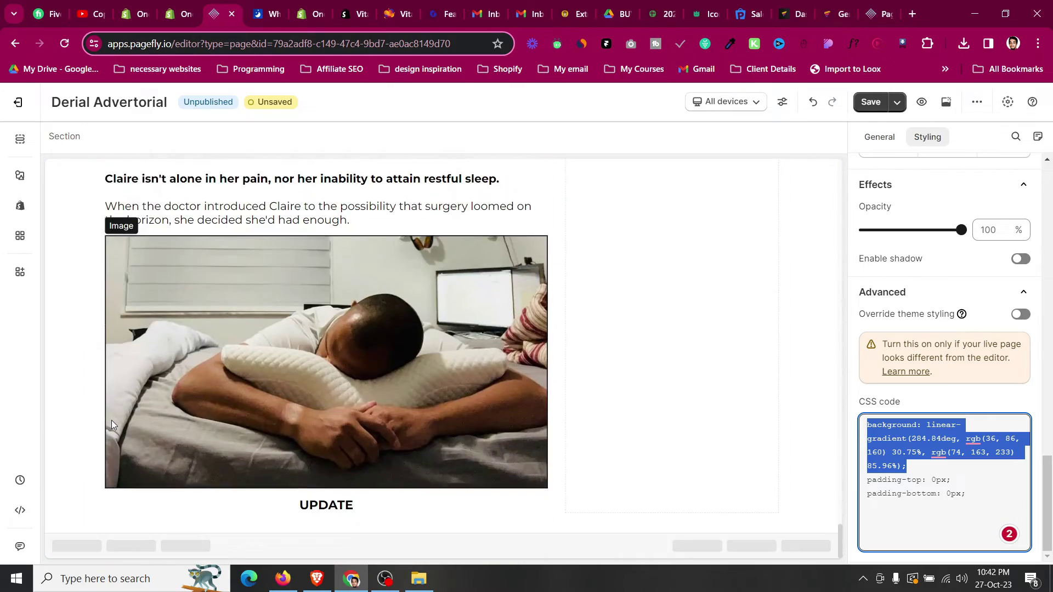
left_click(232, 511)
scroll(954, 436, "down", 6)
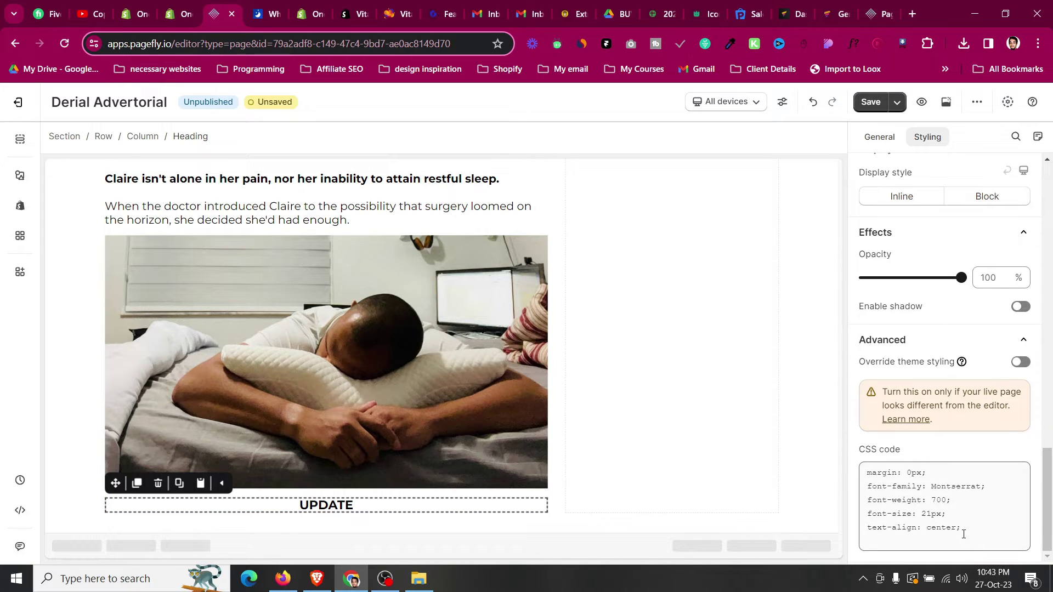
key("ctrl+v")
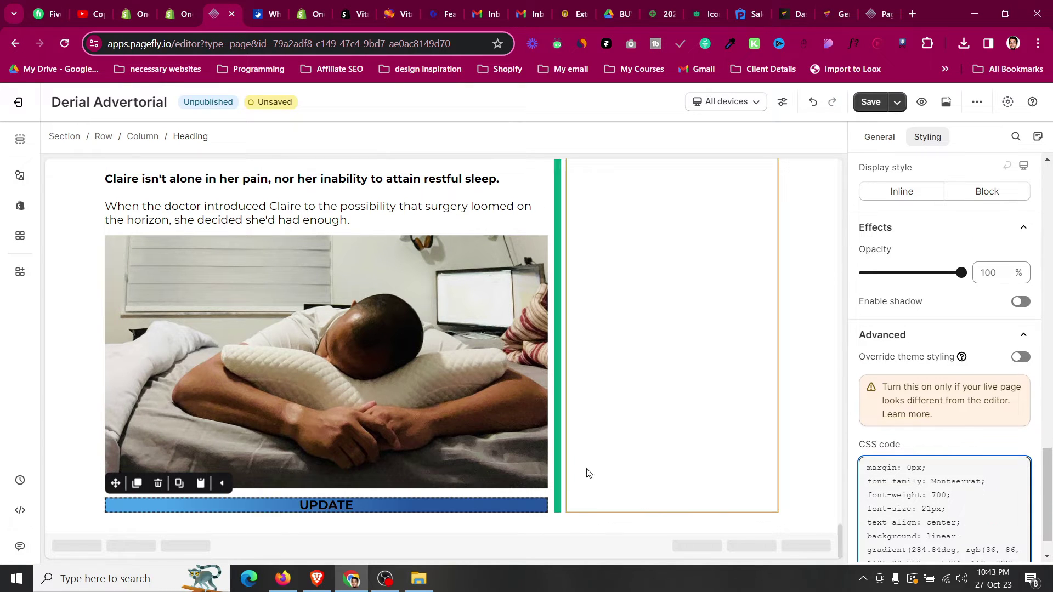
- Set the UPDATE heading's content color to white and compare it with the reference article's banner
scroll(1000, 333, "up", 8)
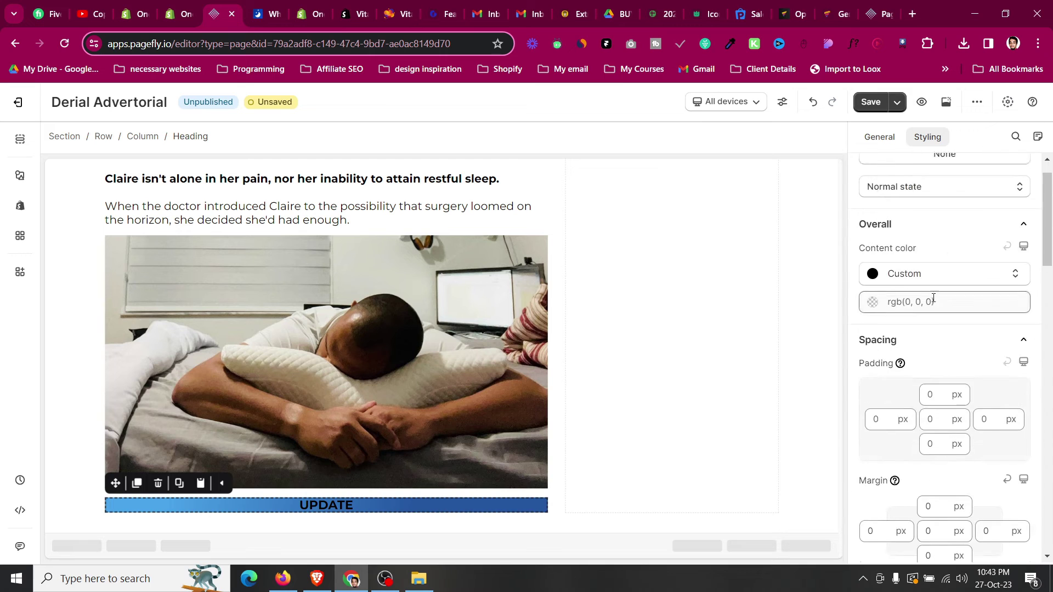
left_click(872, 341)
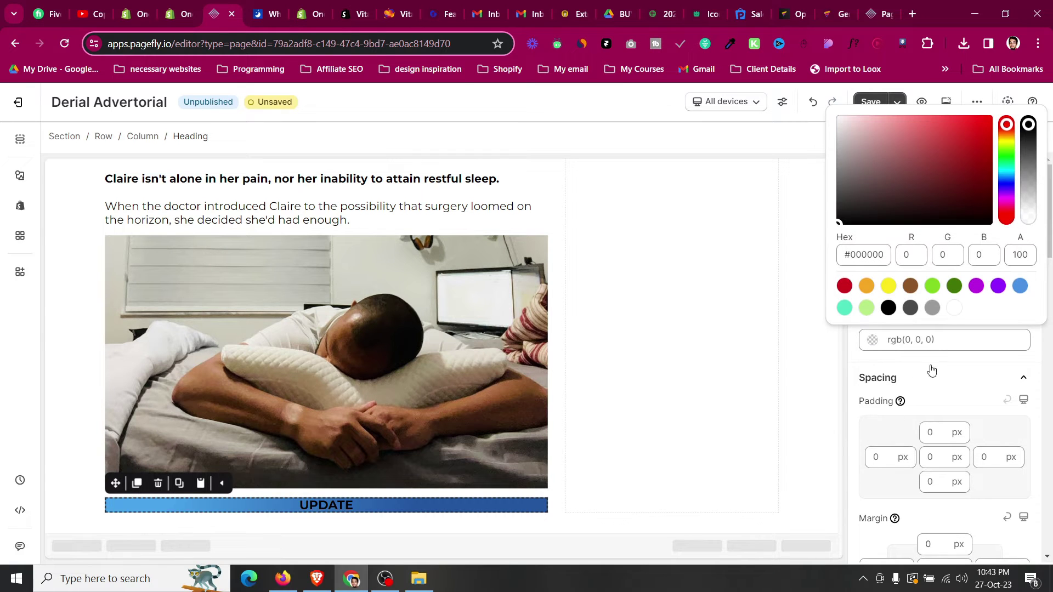
left_click(957, 311)
left_click(275, 4)
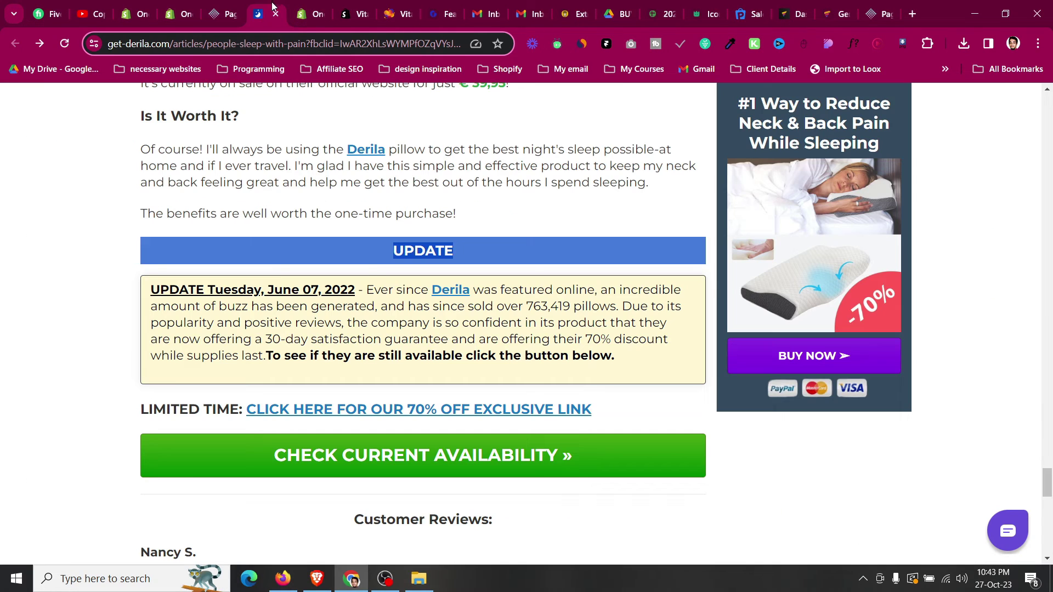
left_click(229, 5)
- Set the UPDATE heading's font size to 25 px, increase its top padding and set its bottom padding to 10 px
scroll(943, 469, "down", 7)
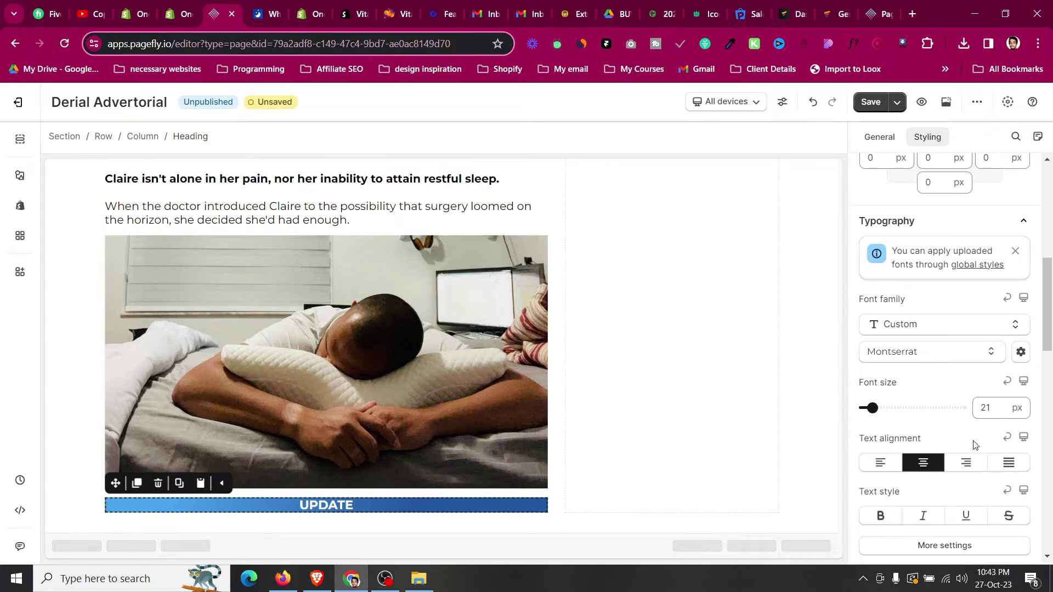
type("4")
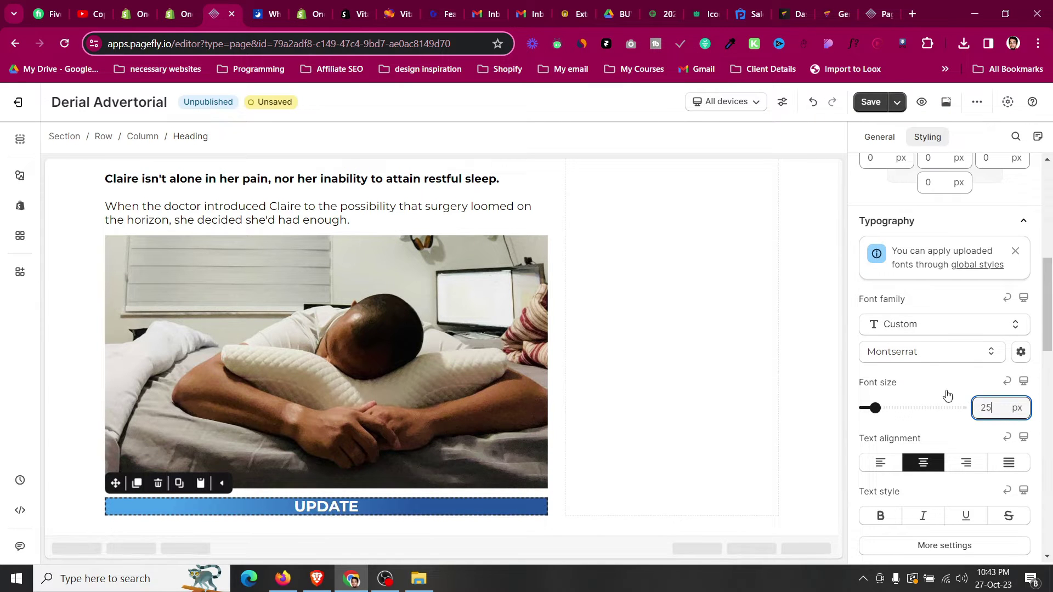
scroll(948, 395, "up", 5)
left_click(935, 364)
type("2")
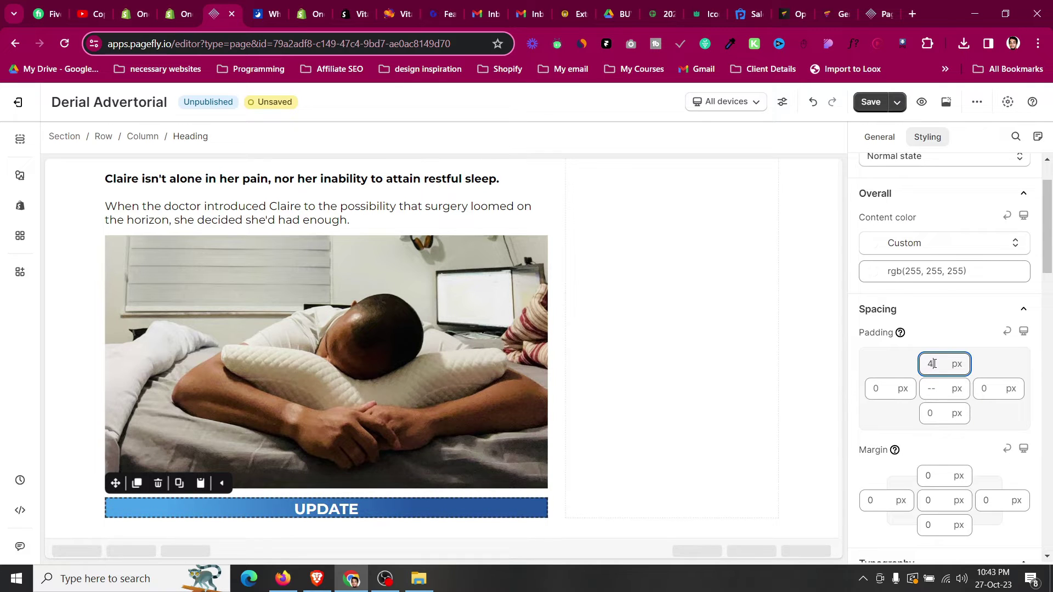
left_click(930, 420)
type("3")
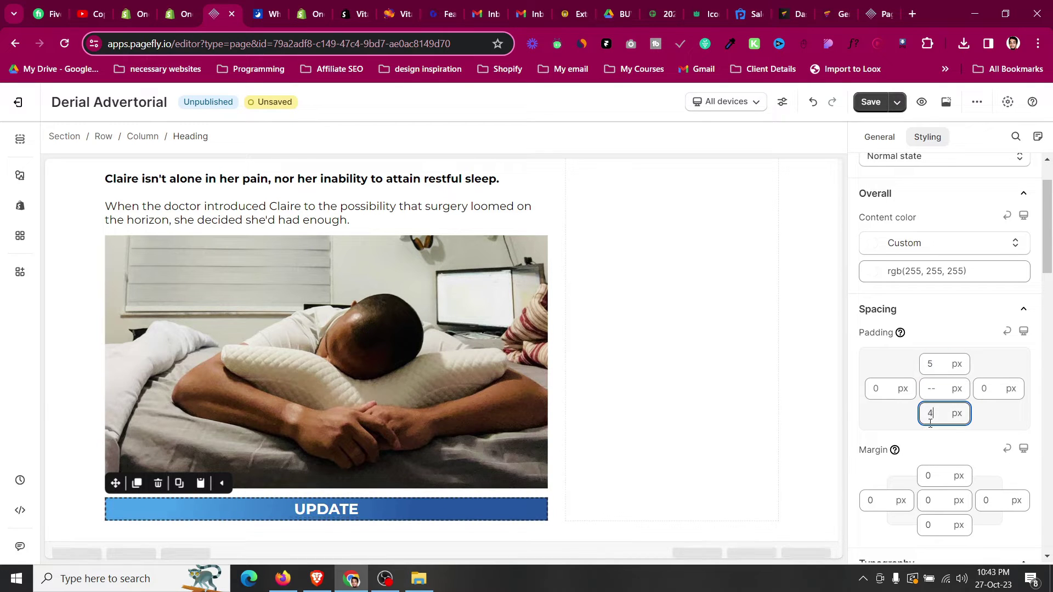
left_click(933, 363)
type("7")
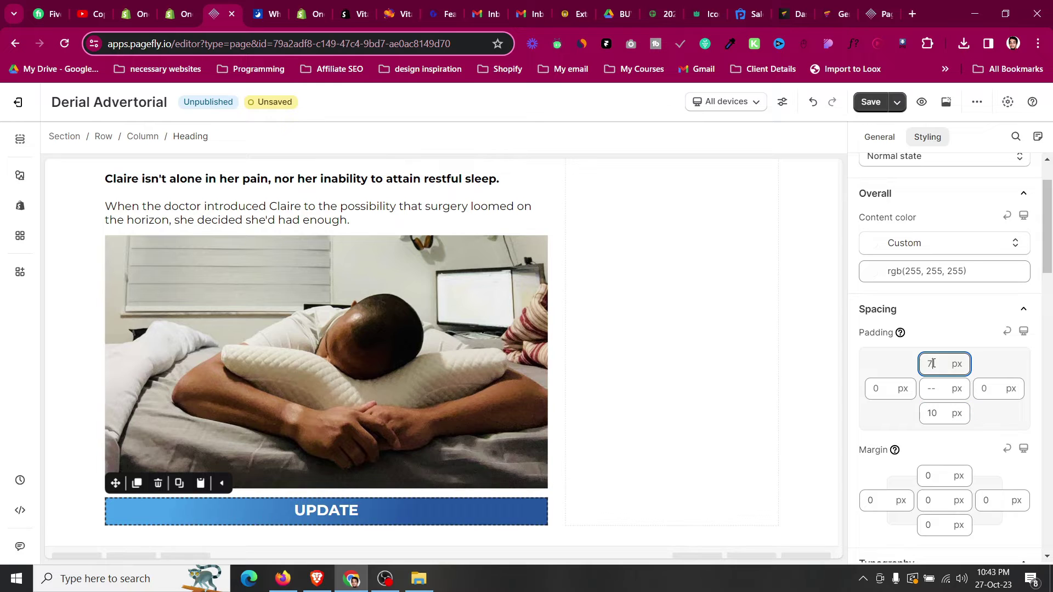
left_click(93, 407)
- Check the reference's update box, then duplicate the testimonial block above "What Is It And How Does It Work?" and place it below the UPDATE heading
key("ctrl+Tab")
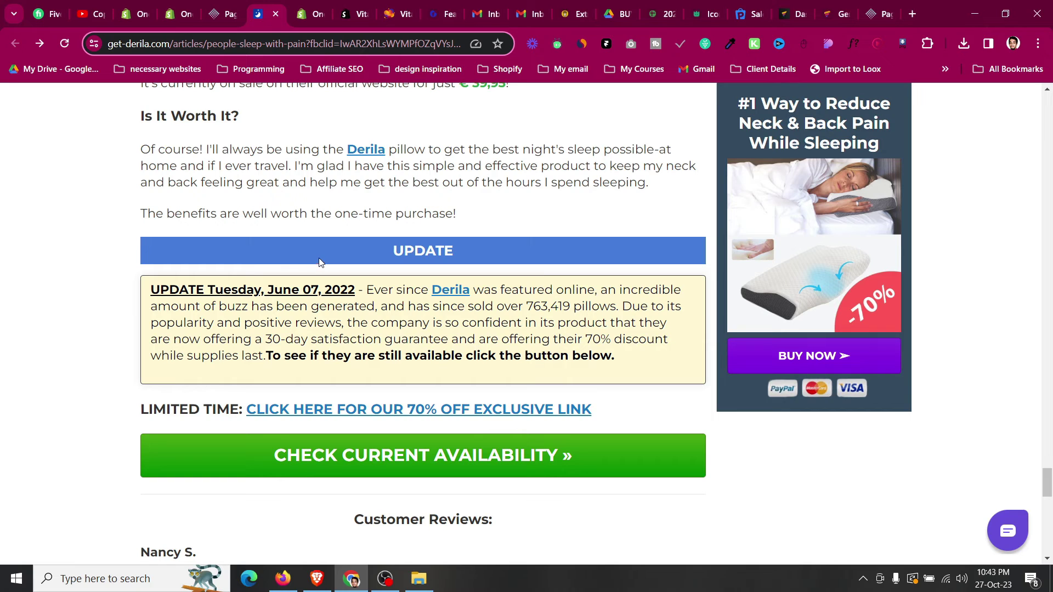
left_click(236, 12)
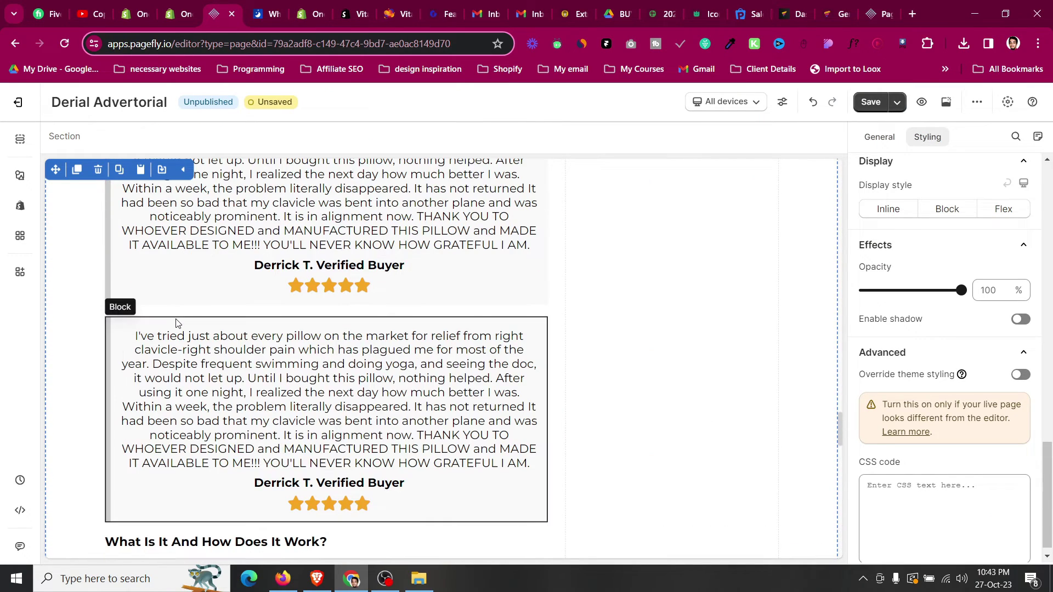
left_click(177, 322)
left_click(127, 306)
left_click_drag(126, 324, 215, 538)
- Inspect the yellow update box in the reference article and select the background-color value in its style rules
left_click(277, 7)
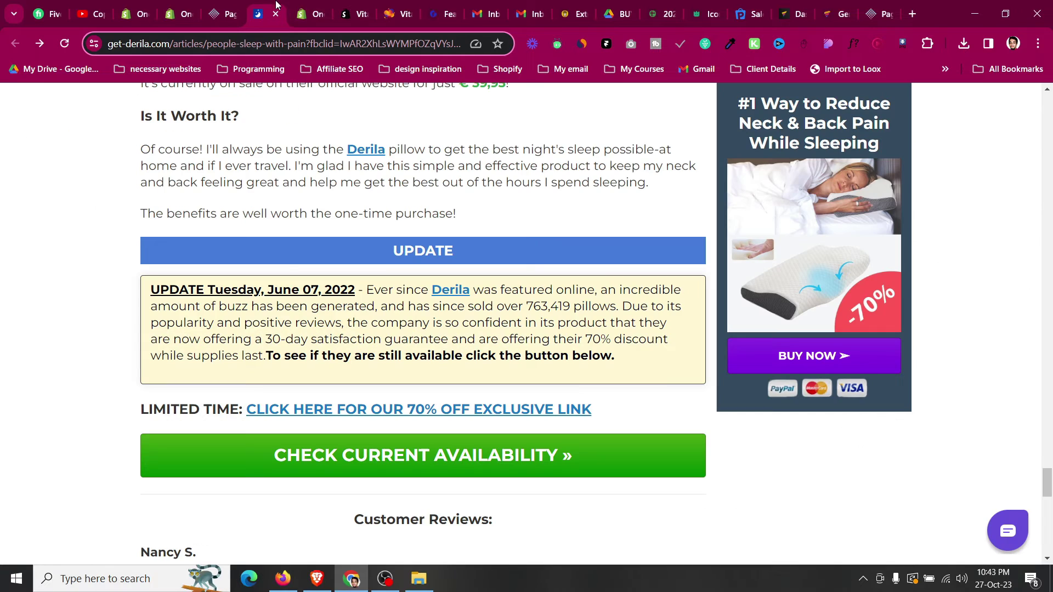
right_click(165, 327)
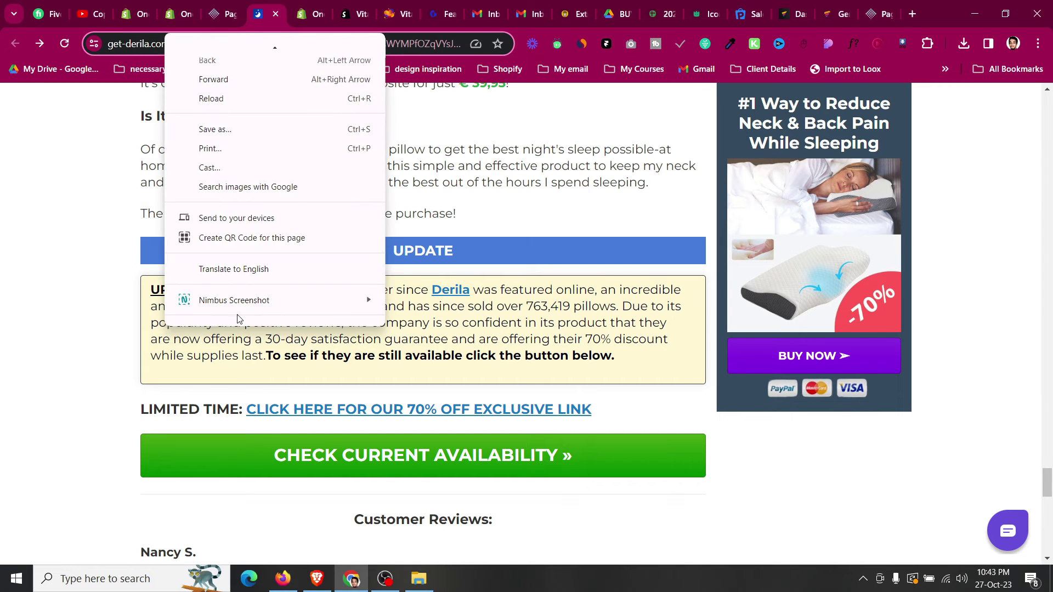
left_click(237, 313)
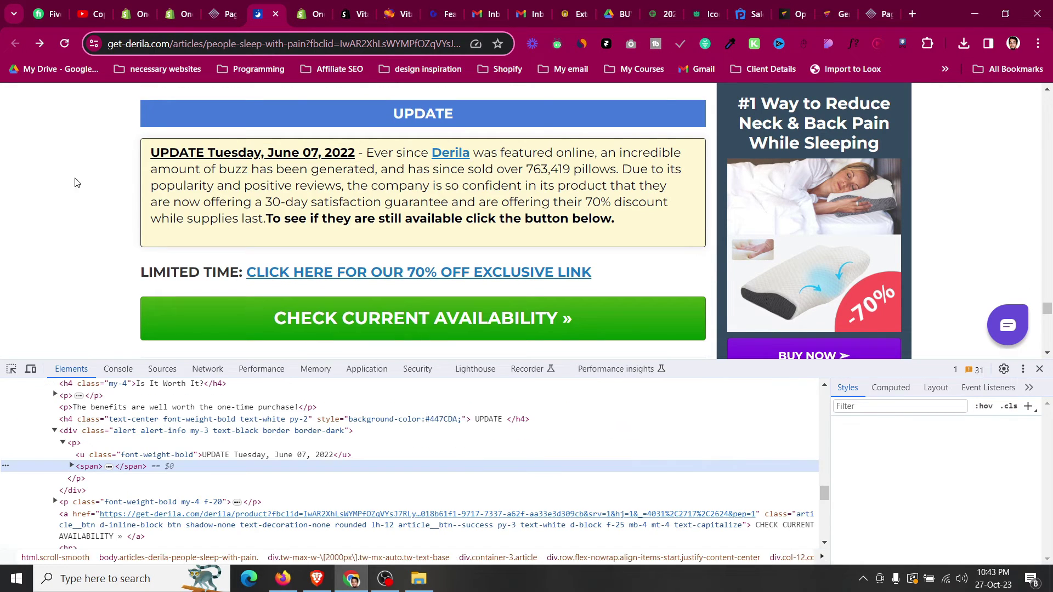
left_click(11, 369)
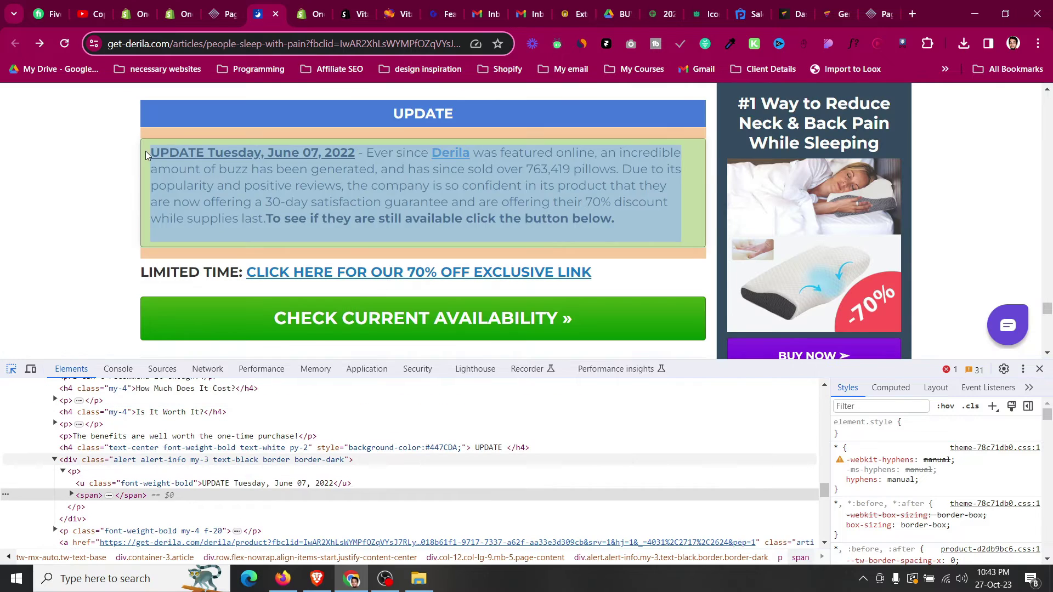
left_click(146, 150)
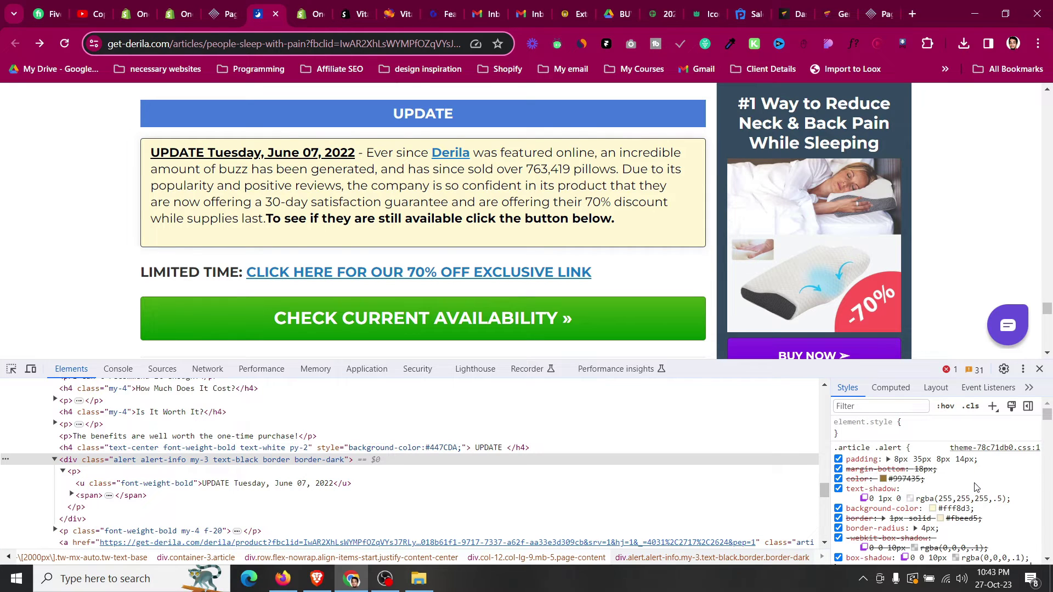
left_click(957, 509)
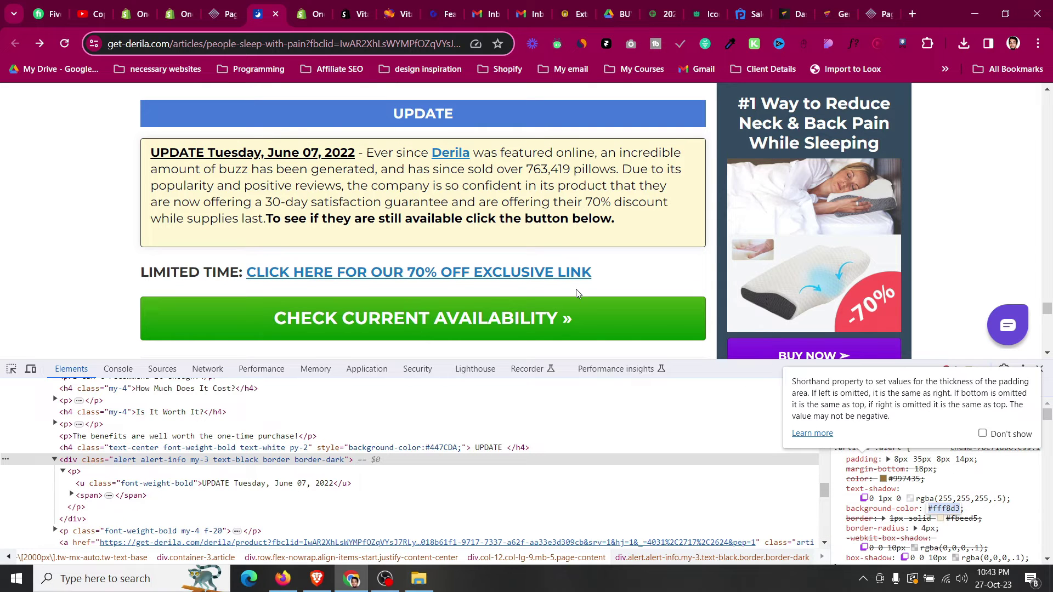
- Copy the "UPDATE Tuesday, June 07, 2022" paragraph from the reference article and replace the duplicated testimonial's paragraph text with it
triple_click(394, 169)
key("ctrl+c")
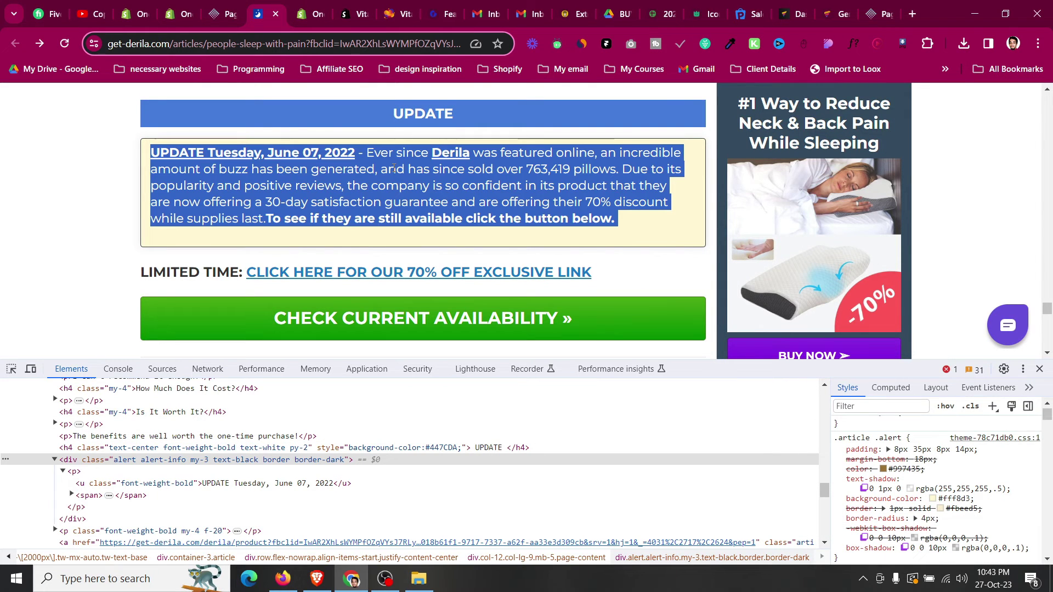
left_click(225, 5)
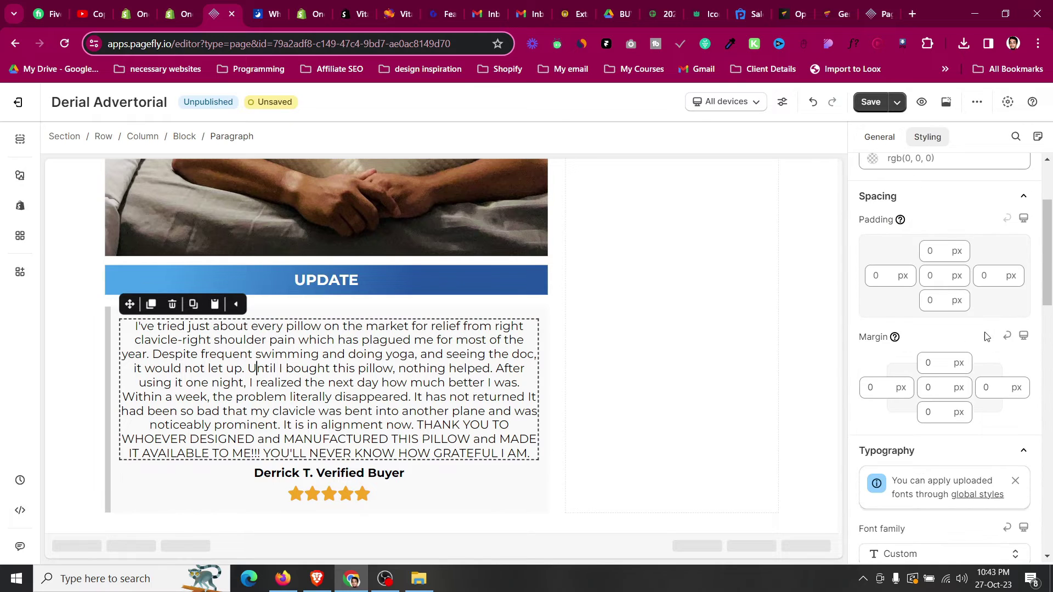
left_click(883, 139)
left_click(943, 341)
key("ctrl+a")
key("ctrl+v")
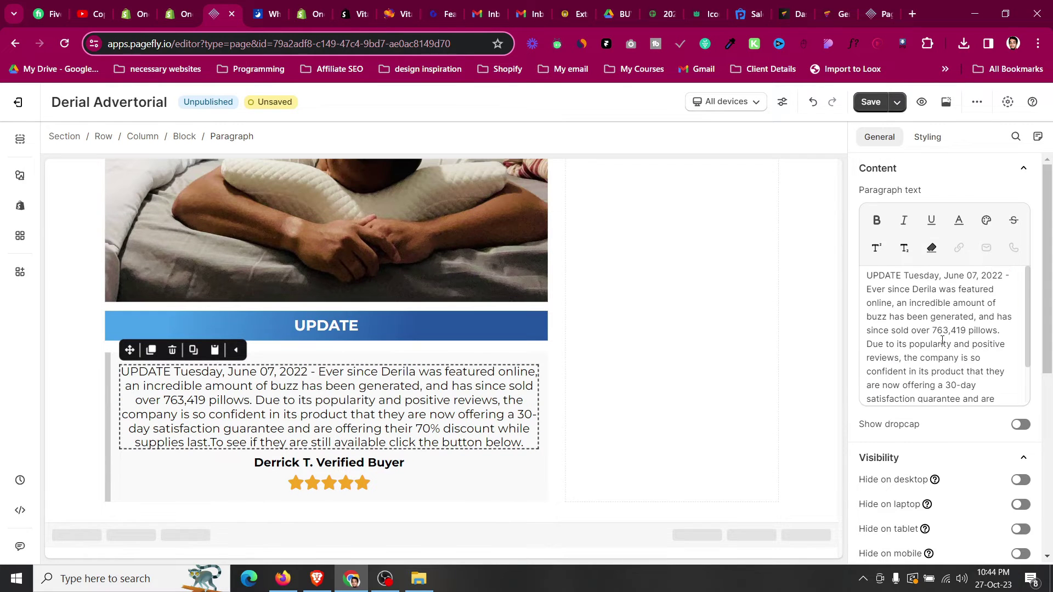
left_click(916, 143)
scroll(891, 384, "down", 10)
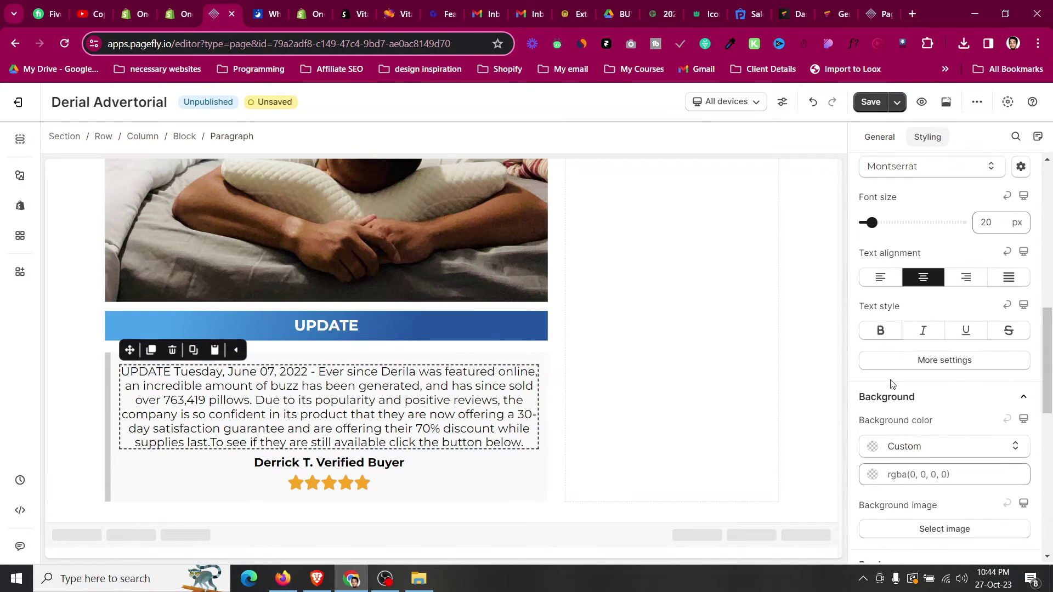
left_click(922, 373)
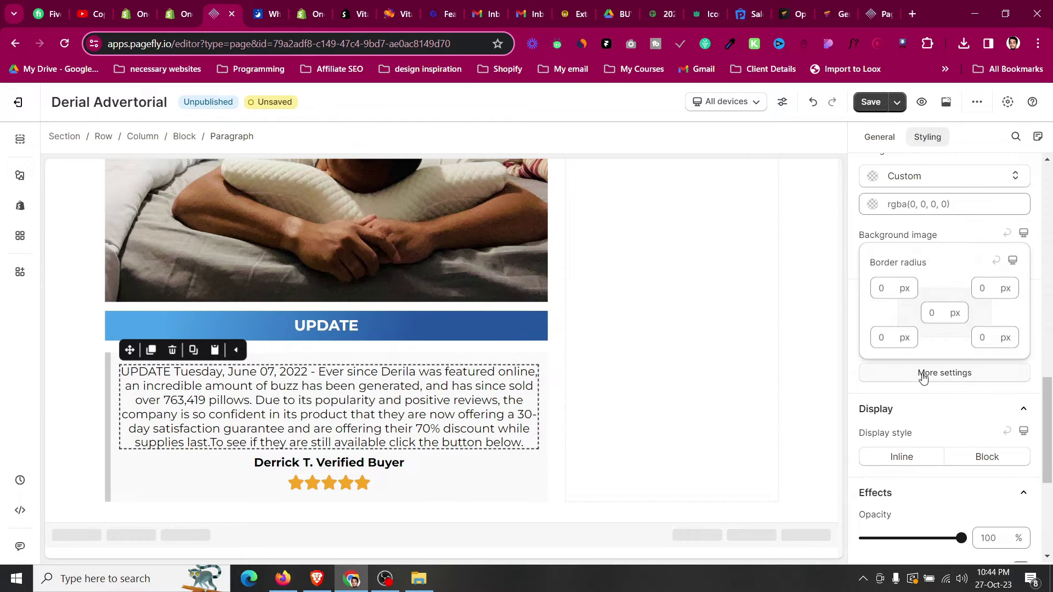
left_click(922, 372)
scroll(922, 376, "up", 3)
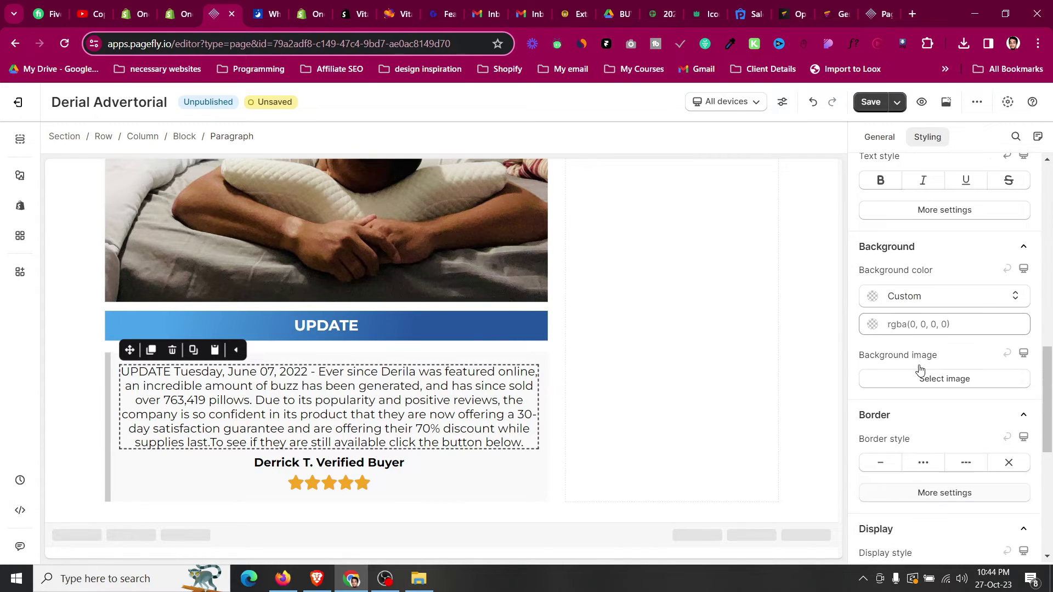
- Set the border width of the block below the UPDATE heading to 1 px on all sides and its border color to black
left_click(397, 361)
scroll(1014, 337, "down", 5)
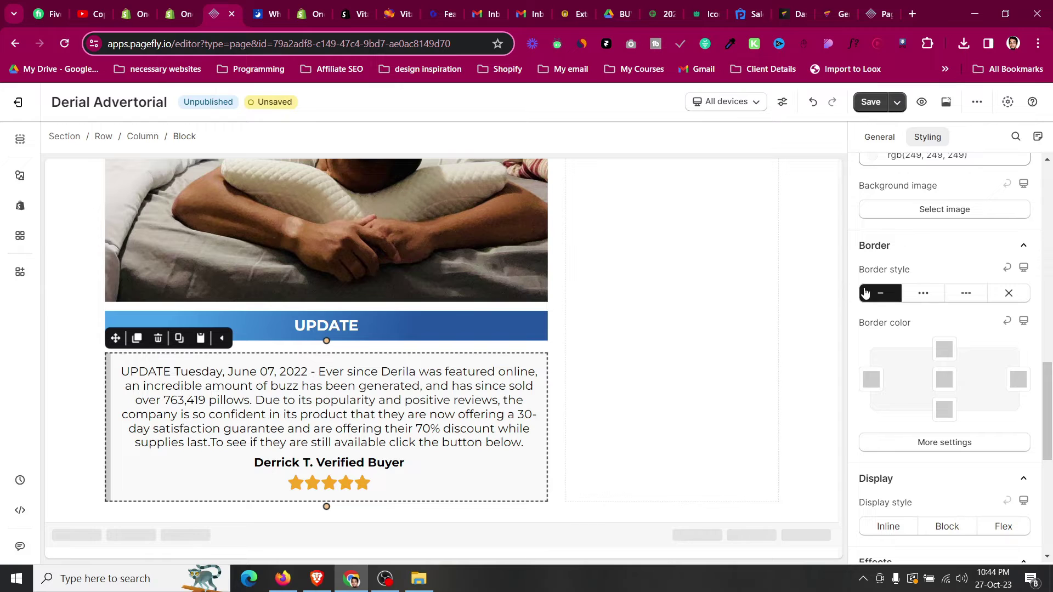
left_click(960, 441)
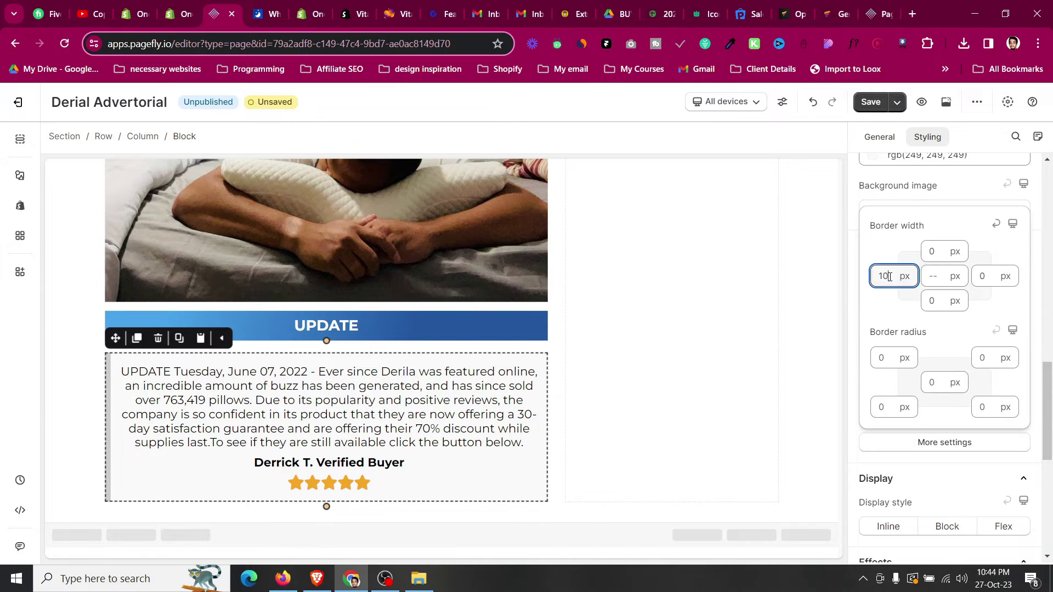
type("1")
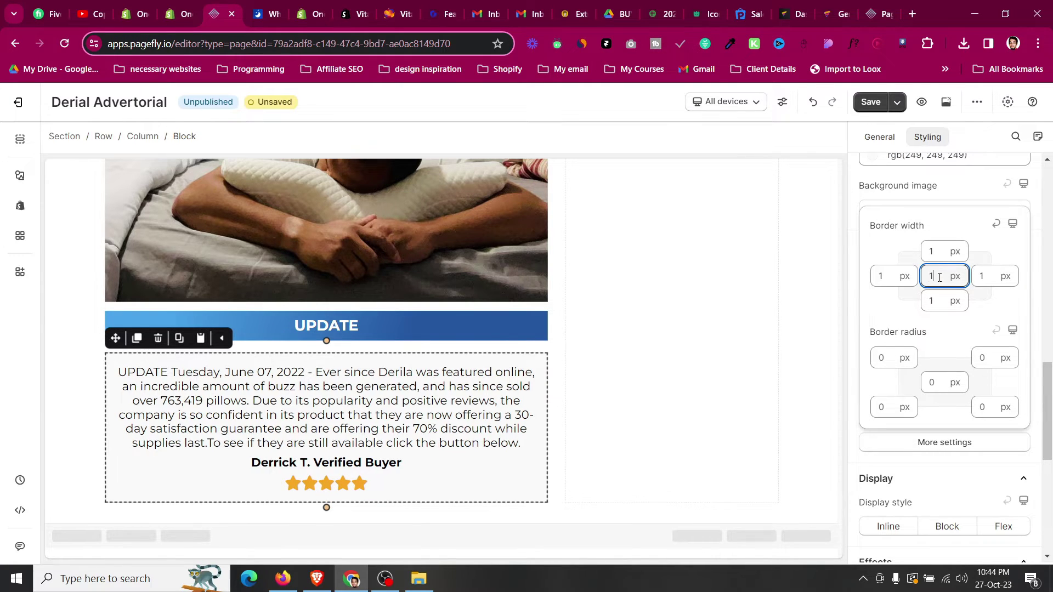
left_click(944, 485)
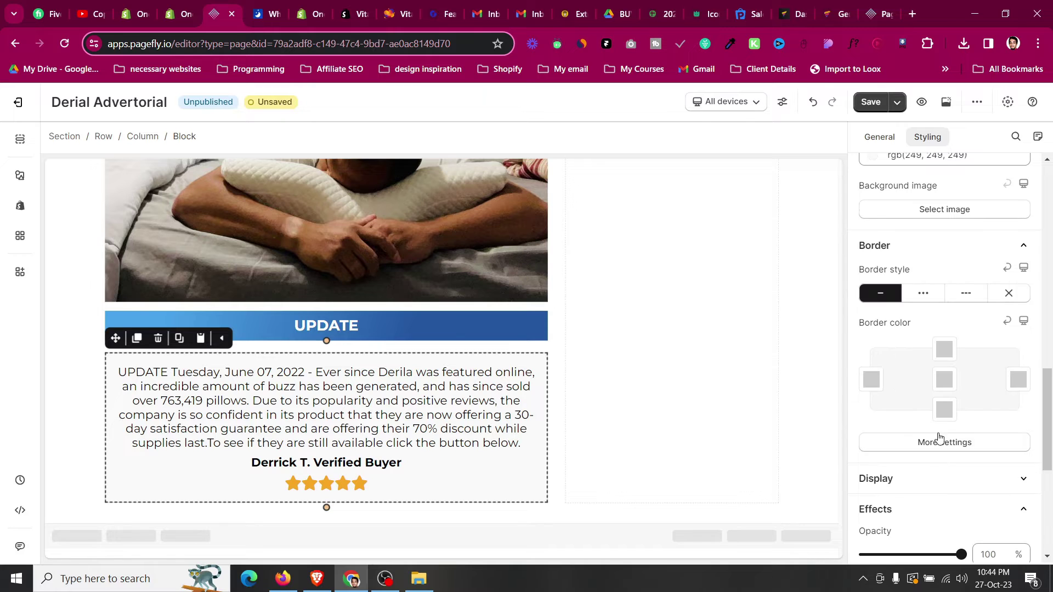
left_click(945, 379)
left_click(892, 346)
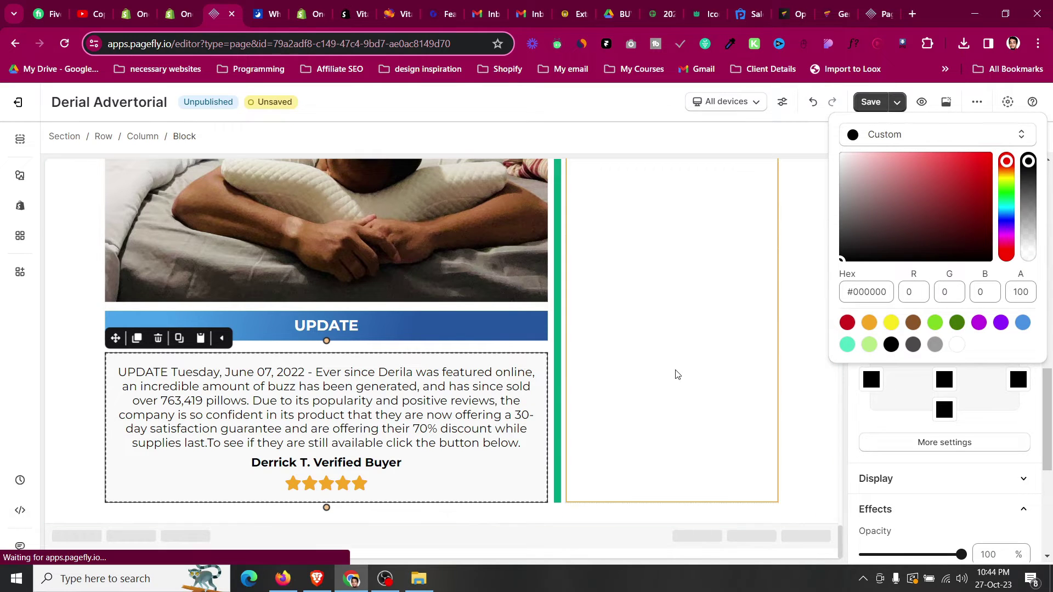
left_click(52, 359)
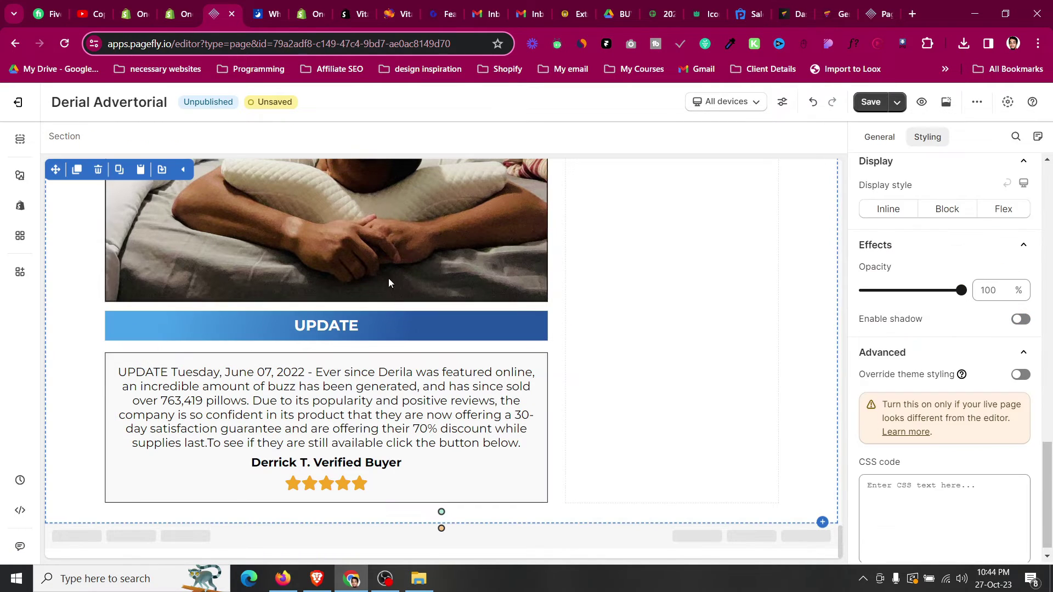
- Compare with the reference update box, then make "UPDATE Tuesday, June 07, 2022" bold and underlined in the paragraph below the UPDATE heading
key("ctrl+Tab")
left_click(300, 162)
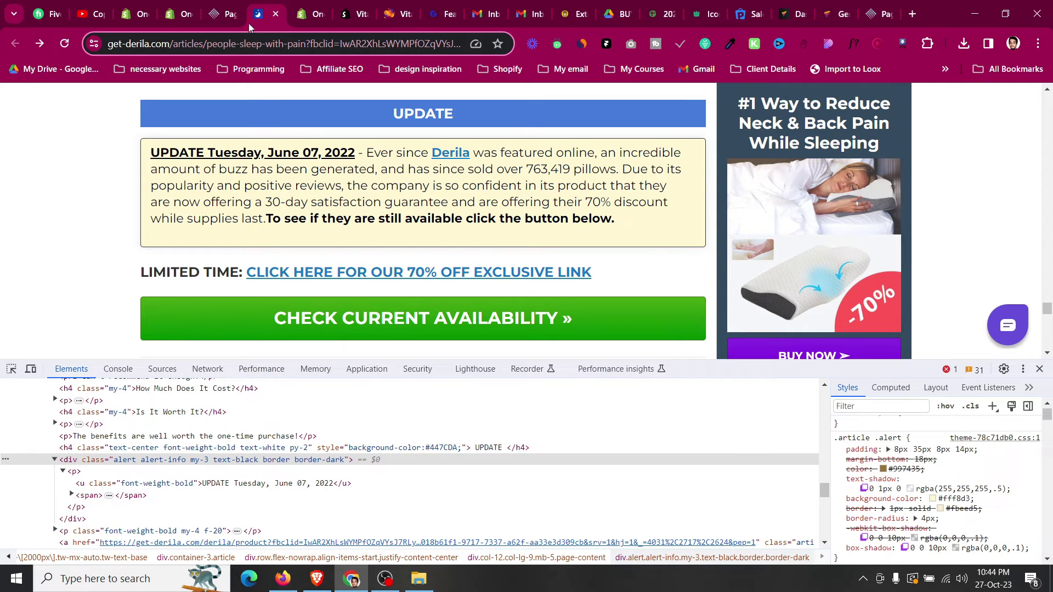
left_click(208, 5)
left_click(293, 429)
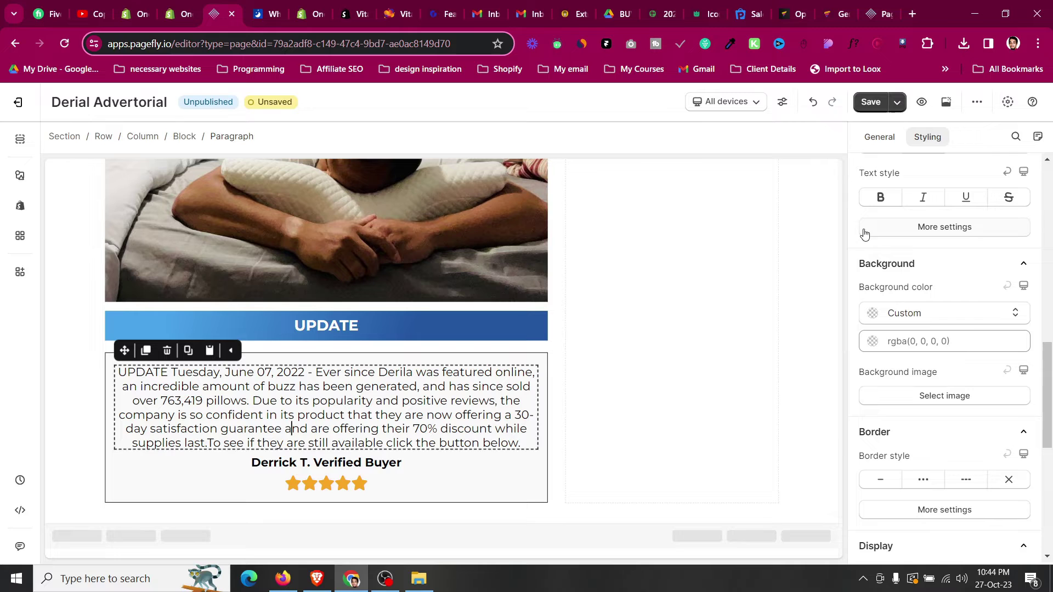
left_click(873, 137)
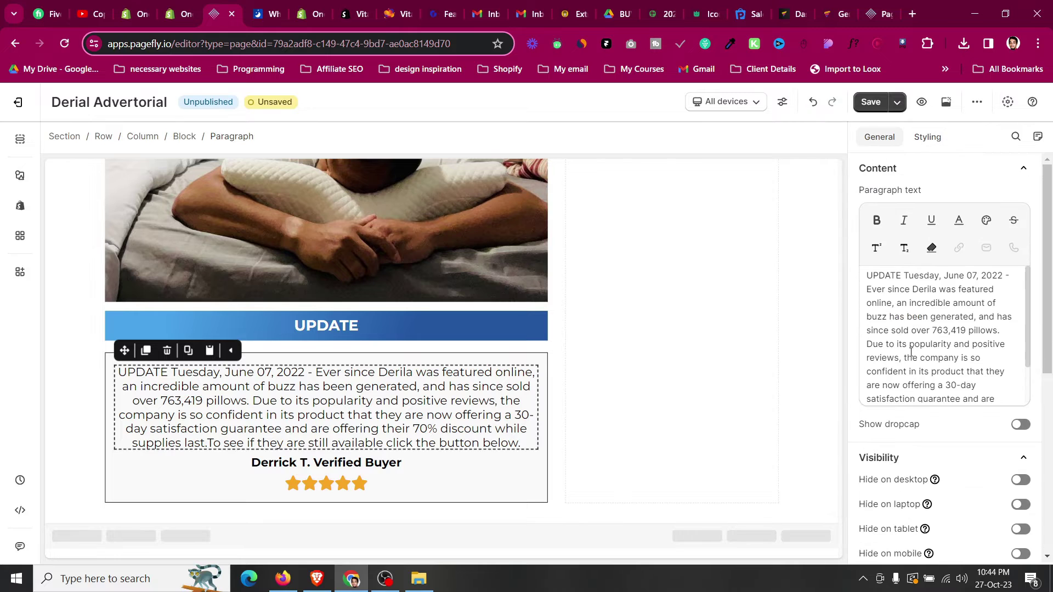
left_click(415, 363)
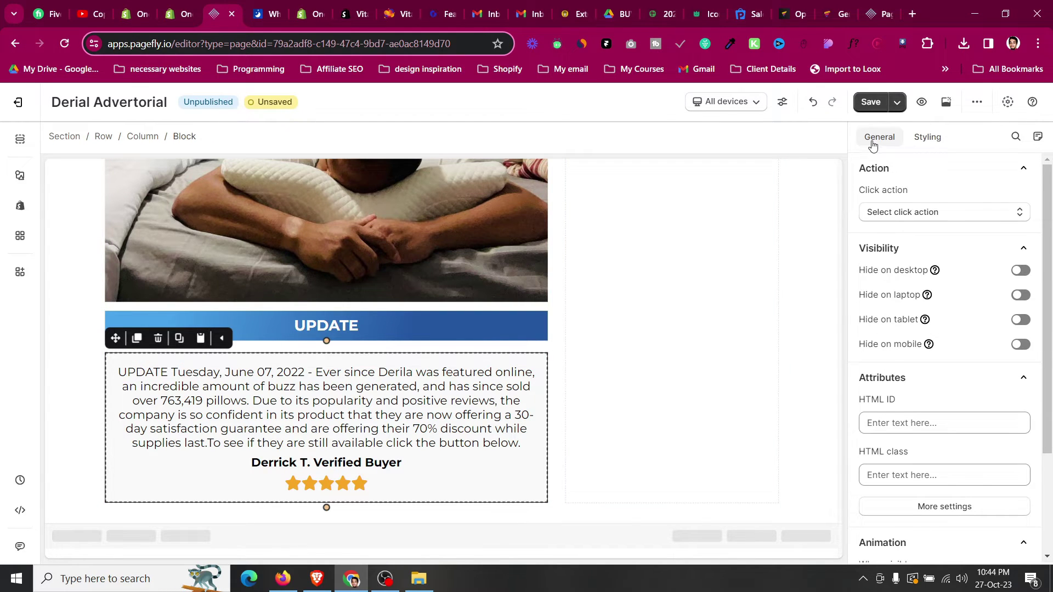
left_click(324, 386)
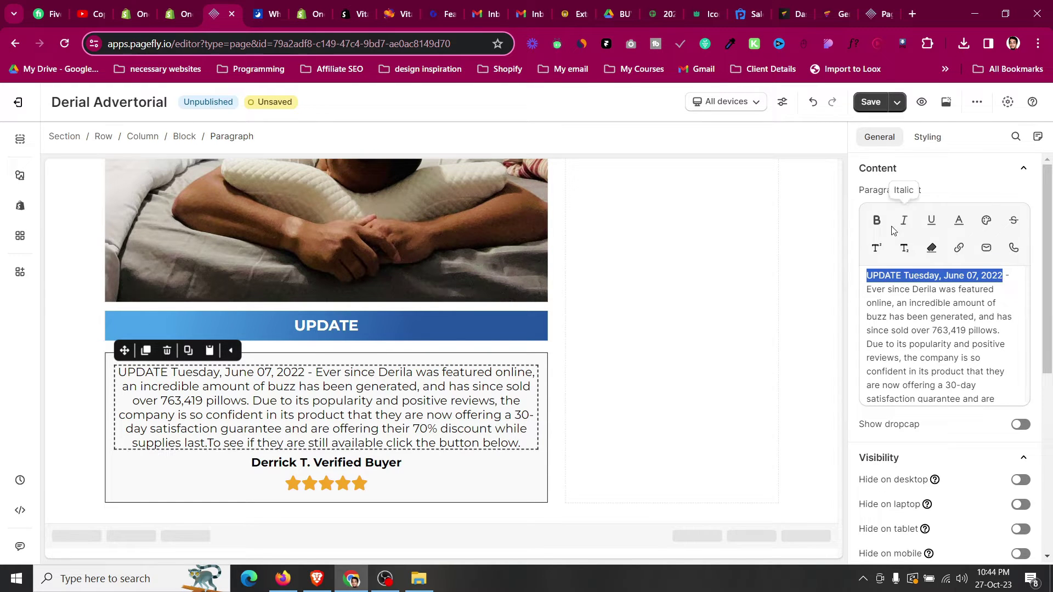
left_click(877, 220)
left_click(932, 220)
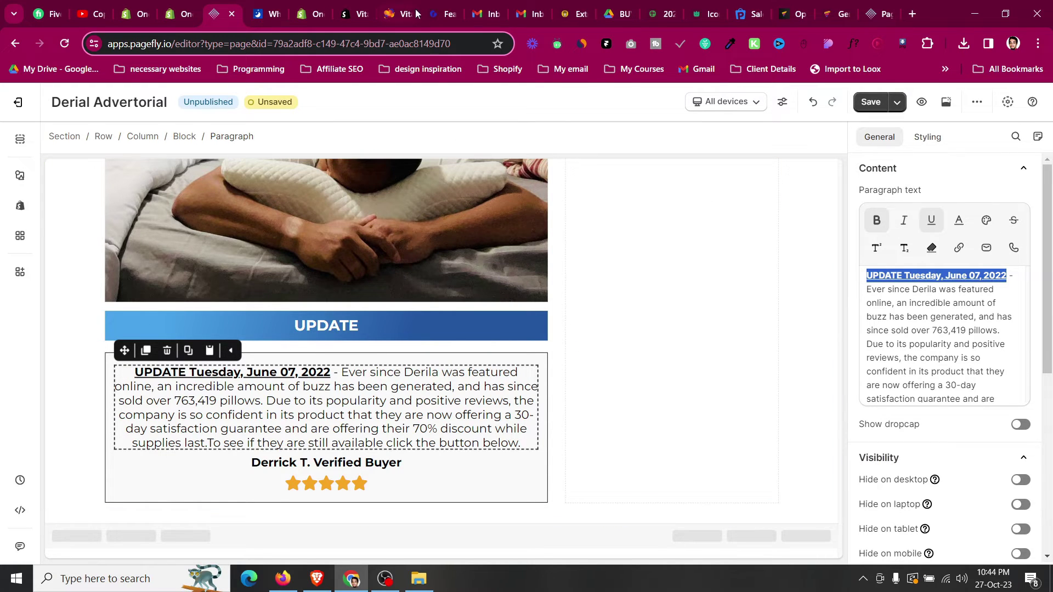
left_click(284, 5)
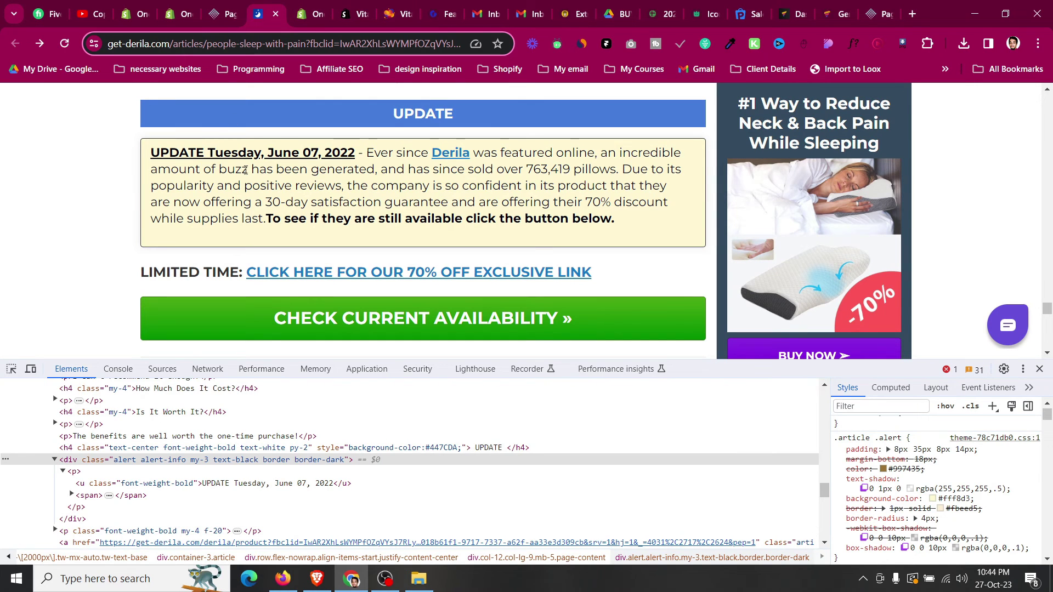
left_click(222, 8)
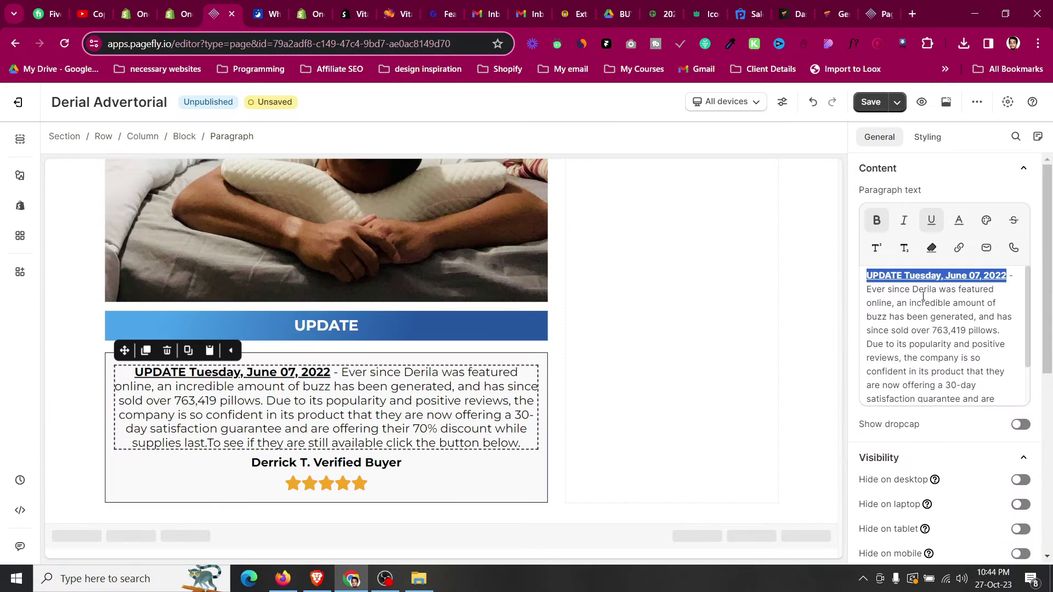
left_click_drag(913, 289, 938, 289)
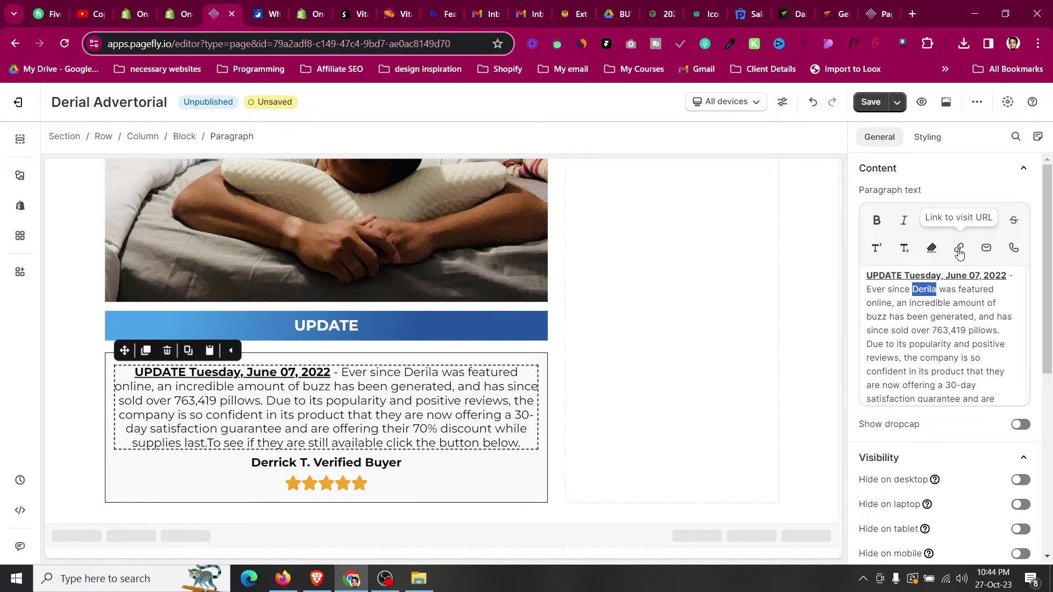
left_click(959, 248)
left_click(250, 232)
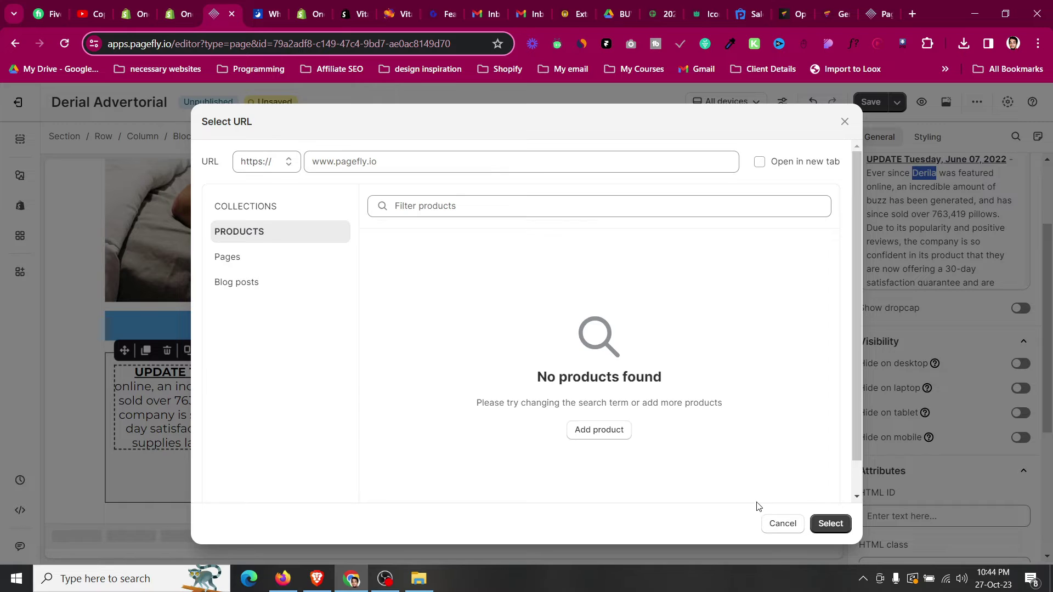
left_click(778, 525)
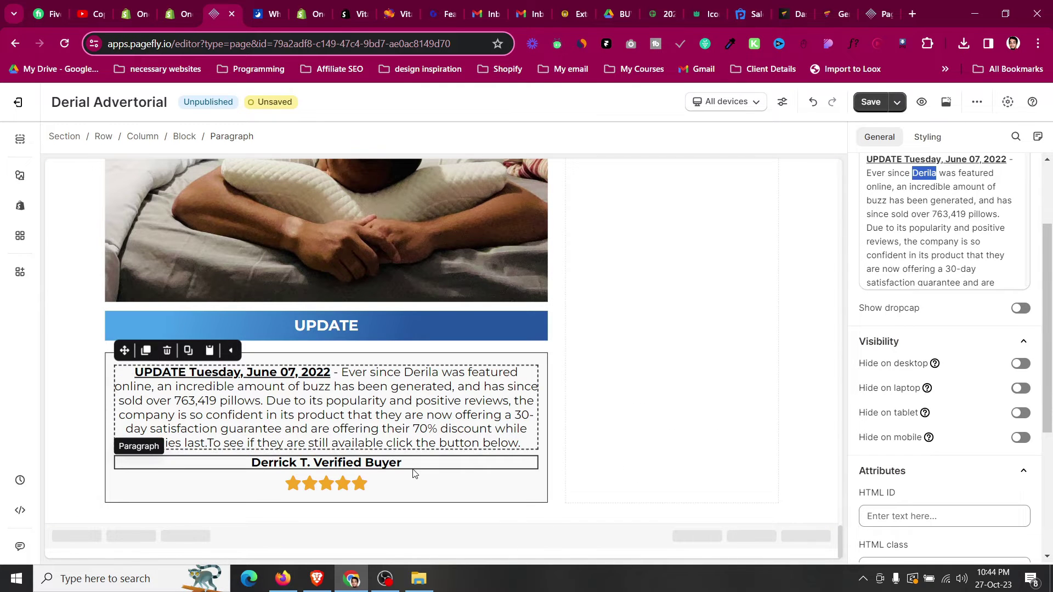
- Delete the verified buyer name line and all five star icons from the update box
left_click(409, 467)
left_click(169, 446)
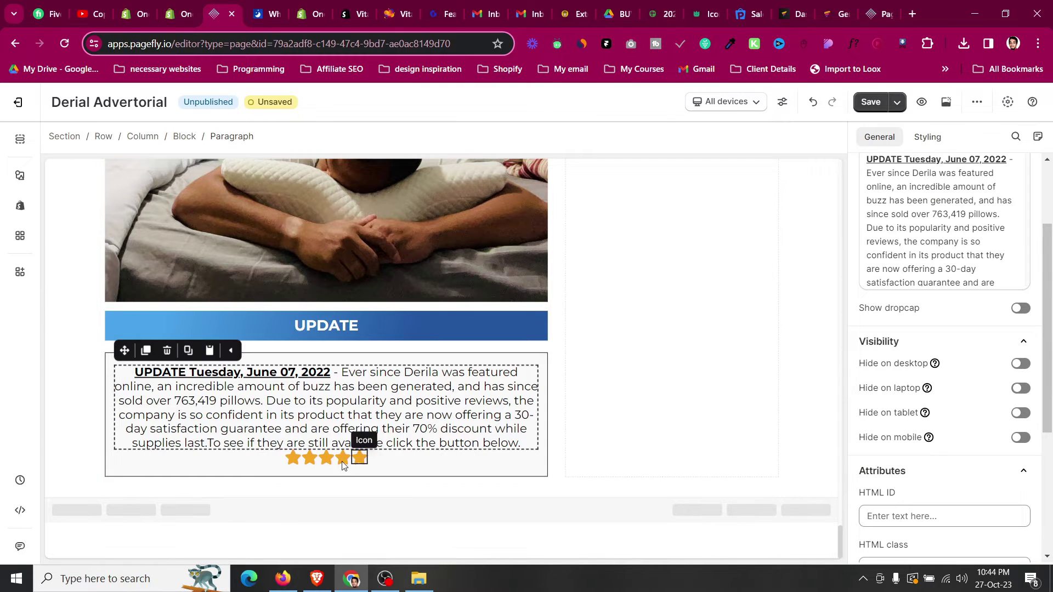
left_click(294, 457)
left_click(341, 435)
left_click(298, 459)
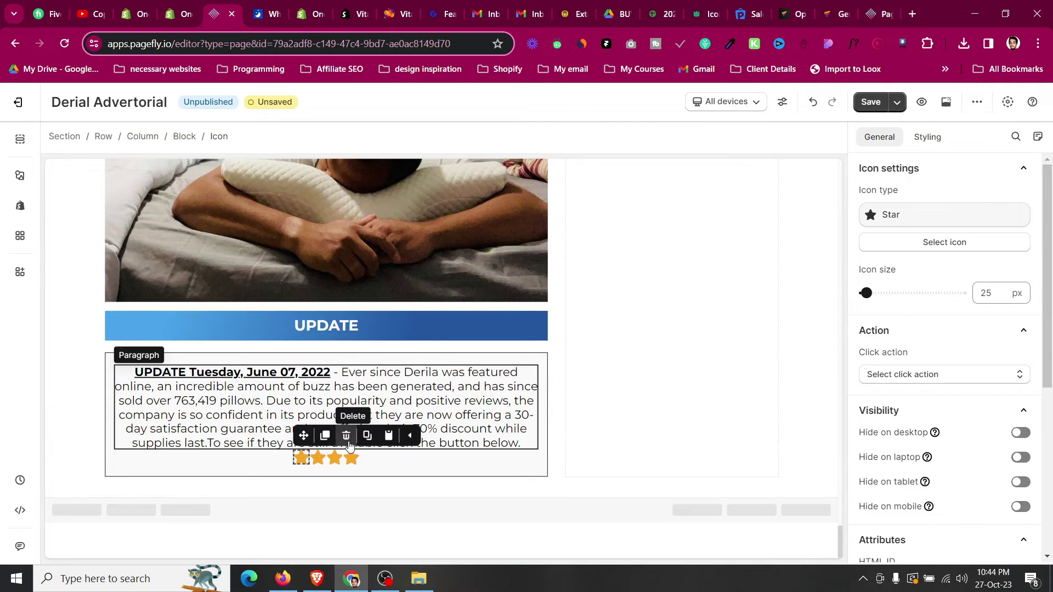
left_click(354, 435)
left_click(309, 457)
left_click(368, 440)
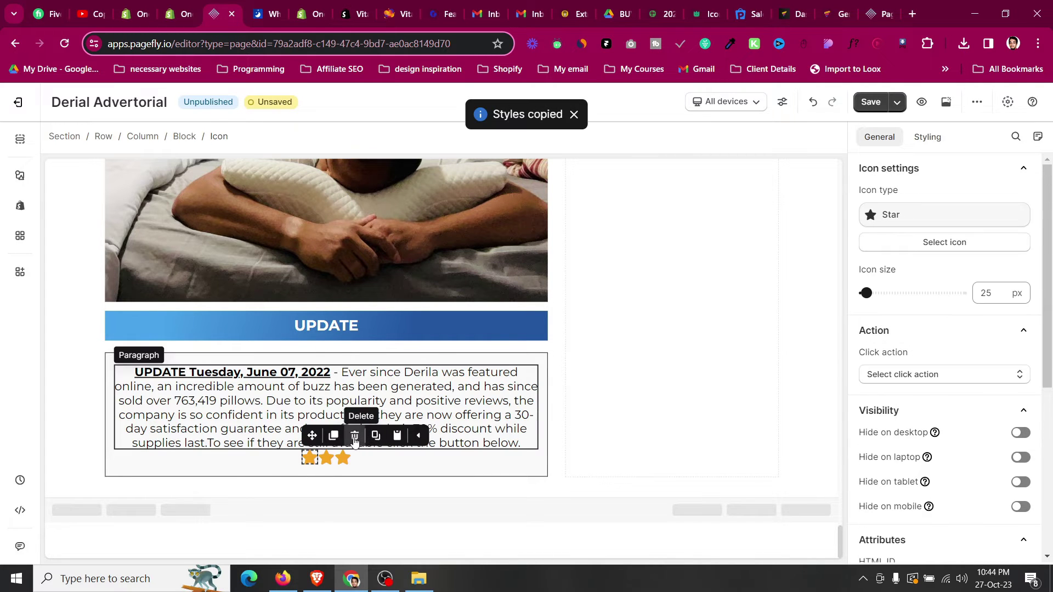
left_click(355, 436)
left_click(320, 457)
left_click(362, 436)
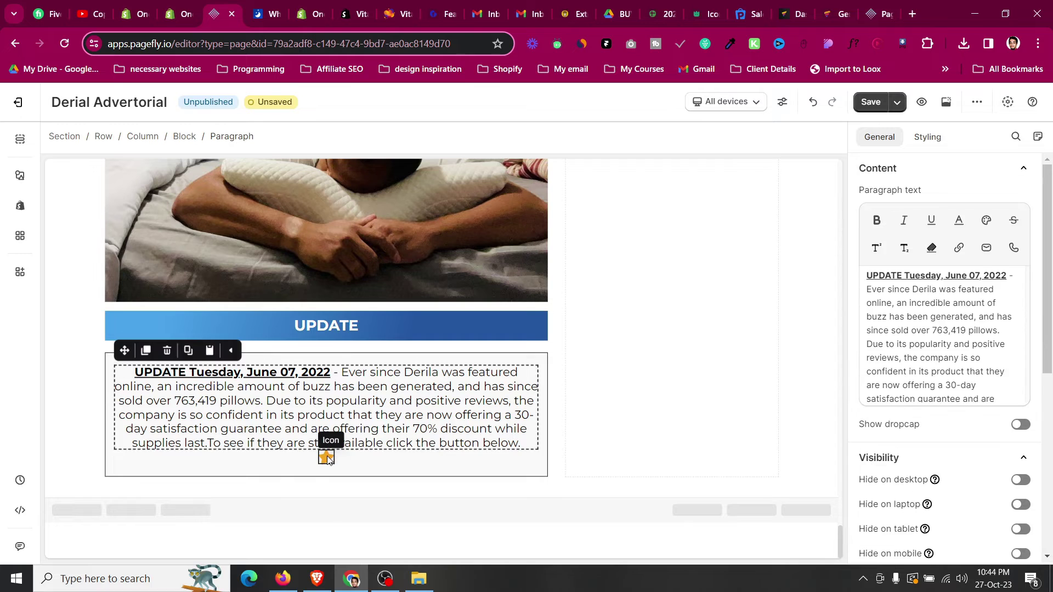
left_click(327, 457)
left_click(372, 435)
left_click(91, 376)
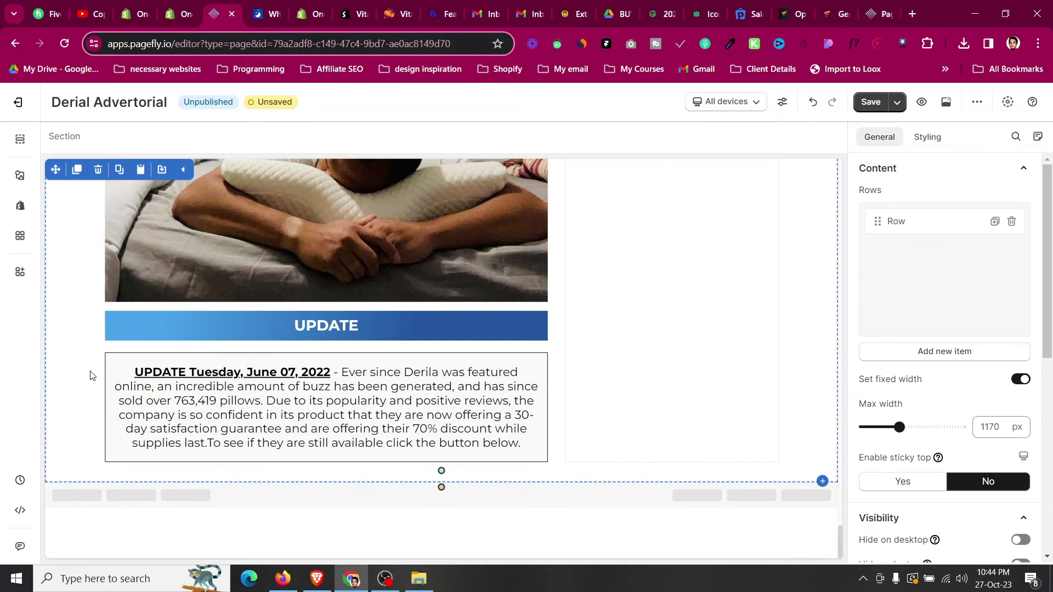
- Check the reference's update box, then left-align the update paragraph and set its font size to 22 px
left_click(261, 5)
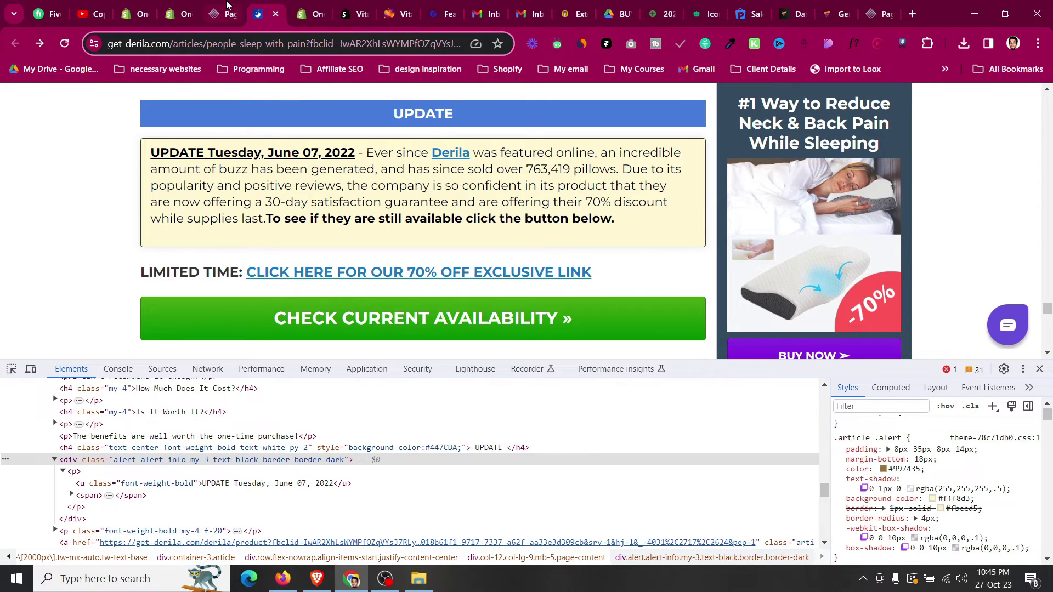
left_click(228, 4)
left_click(302, 360)
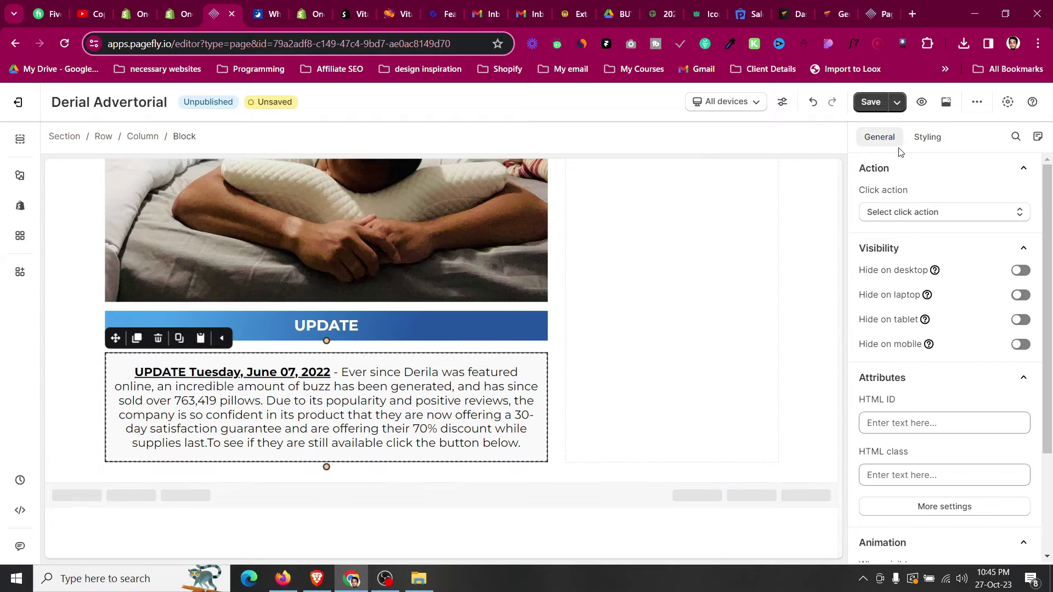
left_click(927, 137)
scroll(900, 301, "down", 5)
scroll(900, 301, "up", 10)
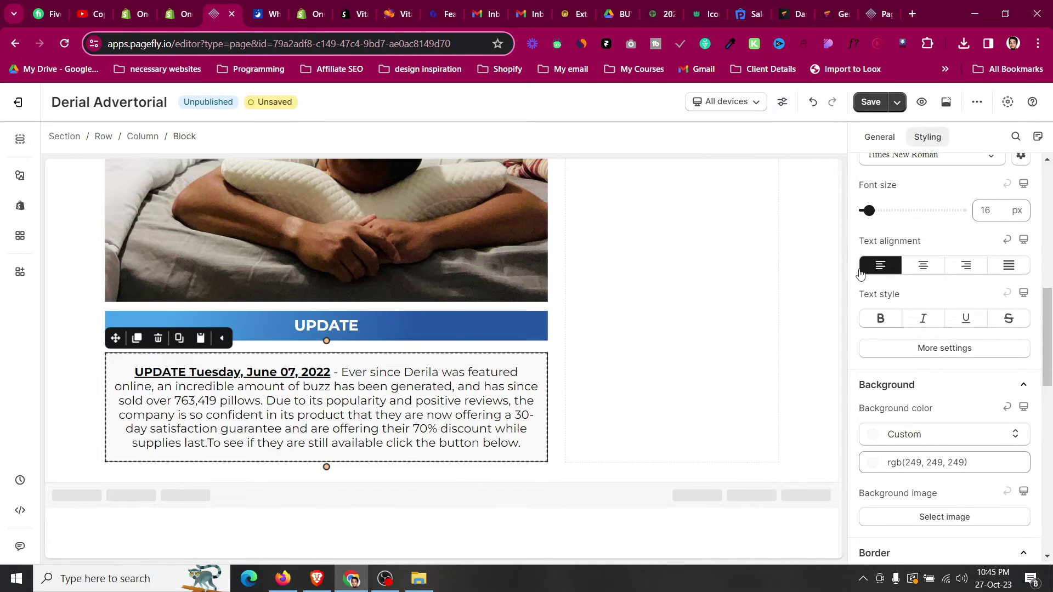
left_click(341, 388)
scroll(912, 282, "down", 5)
scroll(905, 287, "up", 10)
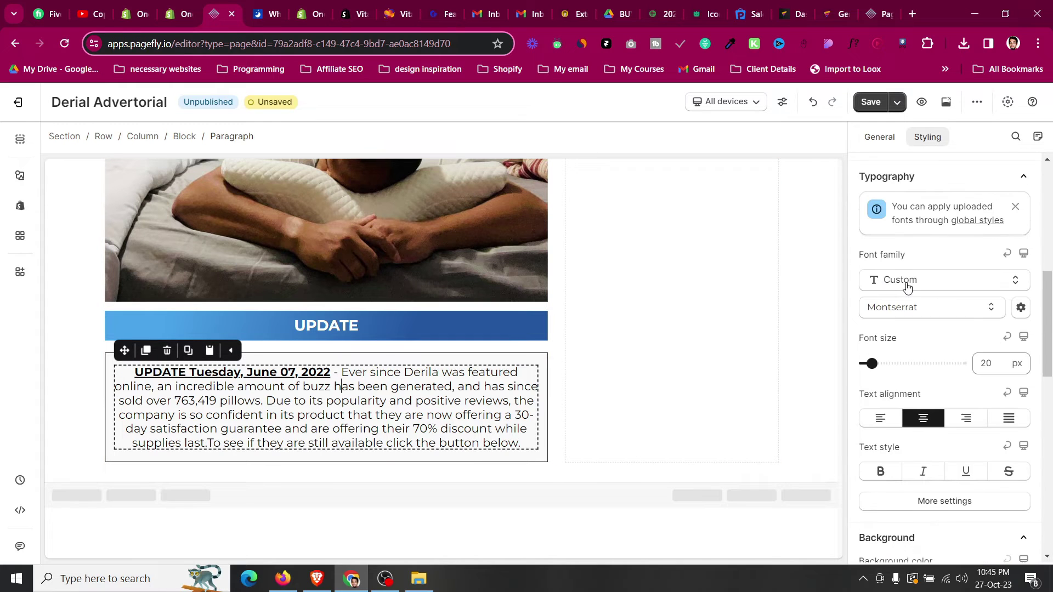
left_click(881, 419)
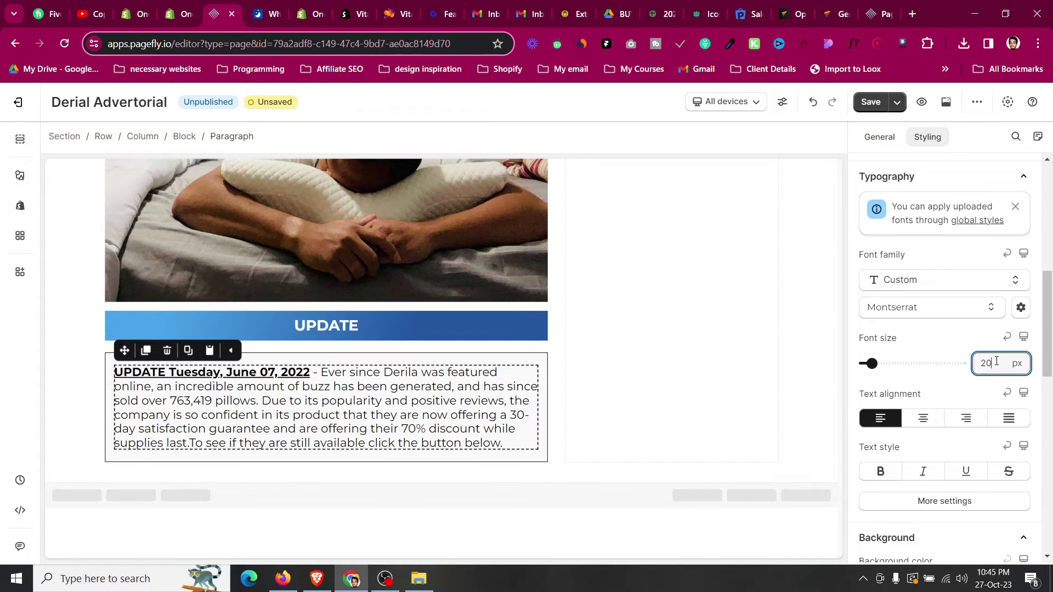
key("Up")
key("Up")
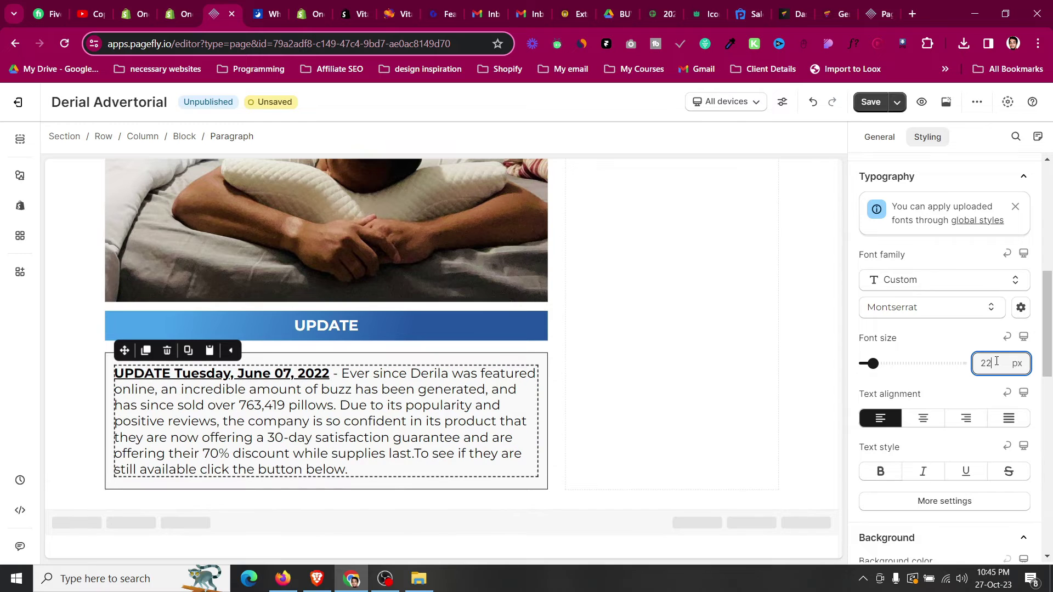
- Check what follows the reference's update box, then duplicate the "What Is It And How Does It Work?" heading and place it below the update box
left_click(279, 5)
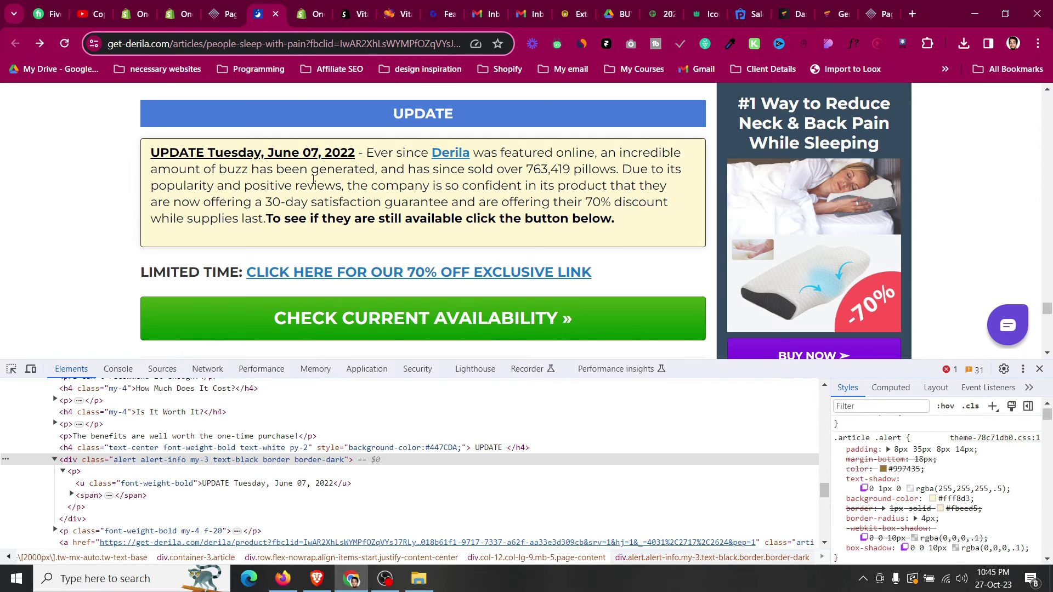
scroll(263, 241, "down", 1)
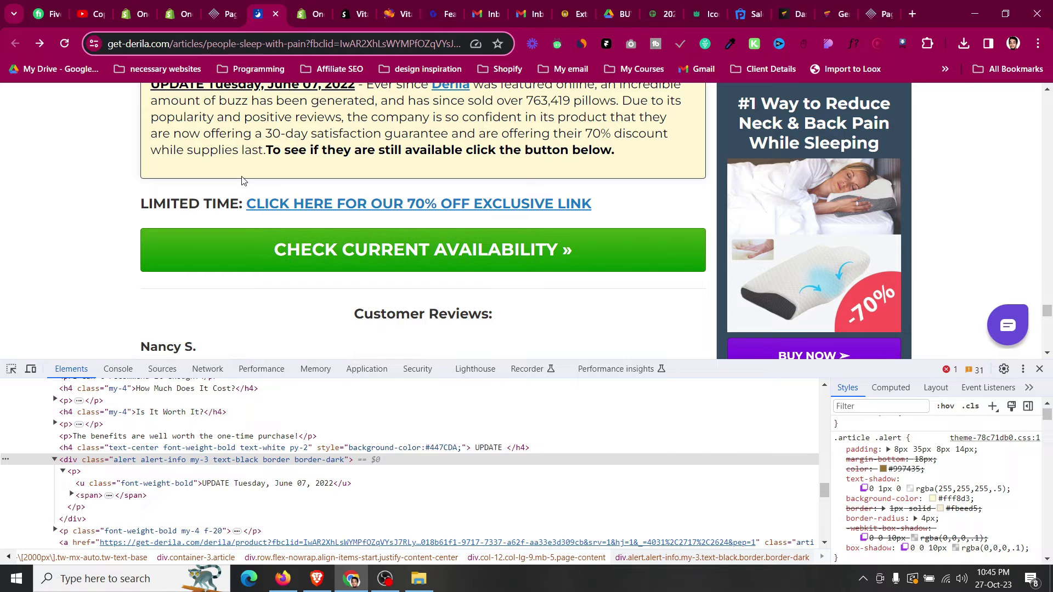
left_click(218, 8)
scroll(291, 428, "up", 5)
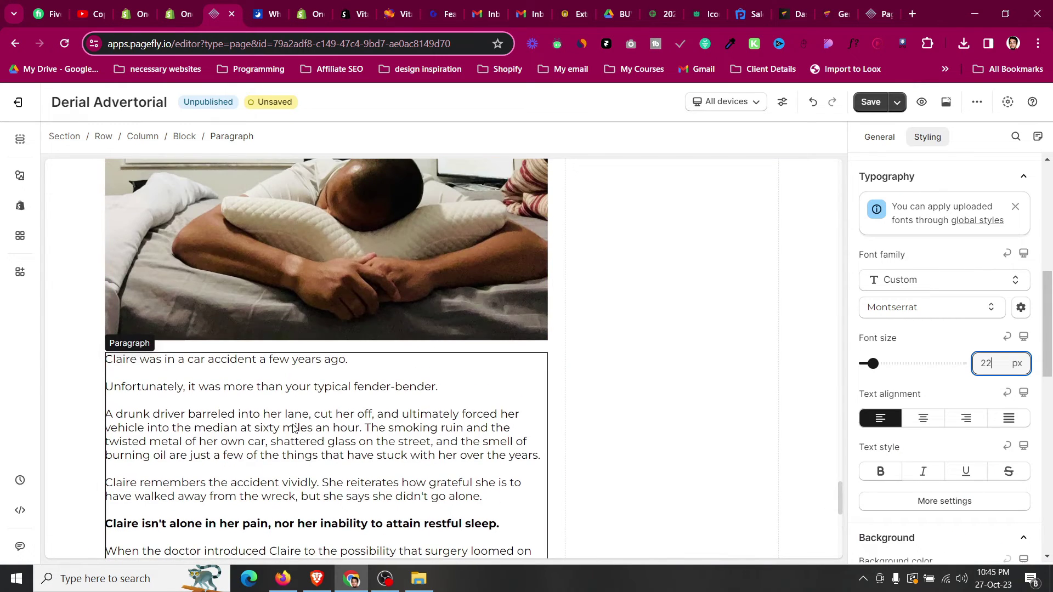
left_click(233, 198)
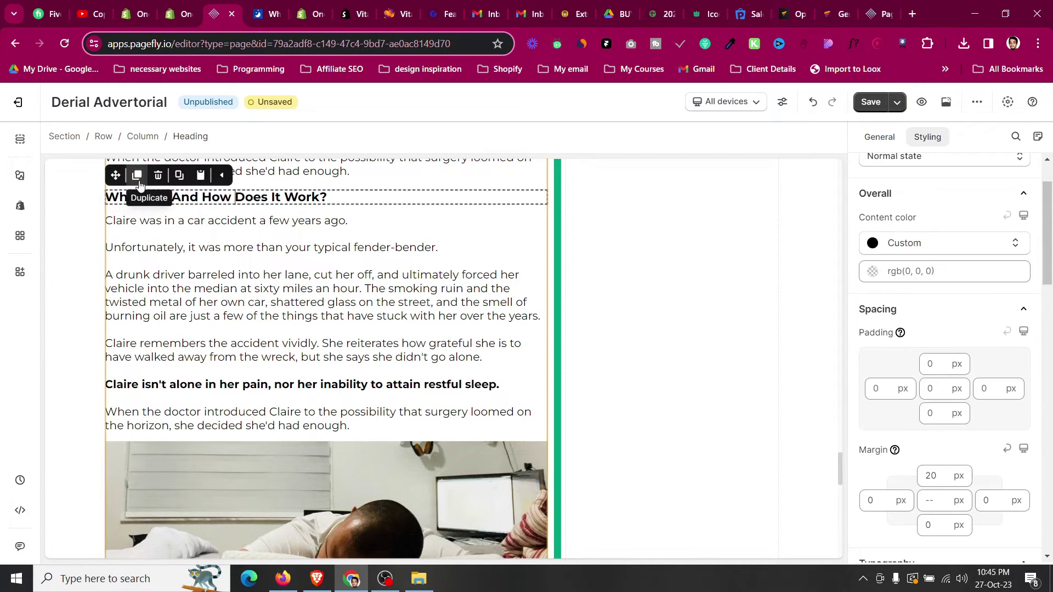
left_click(137, 175)
left_click_drag(116, 176, 269, 513)
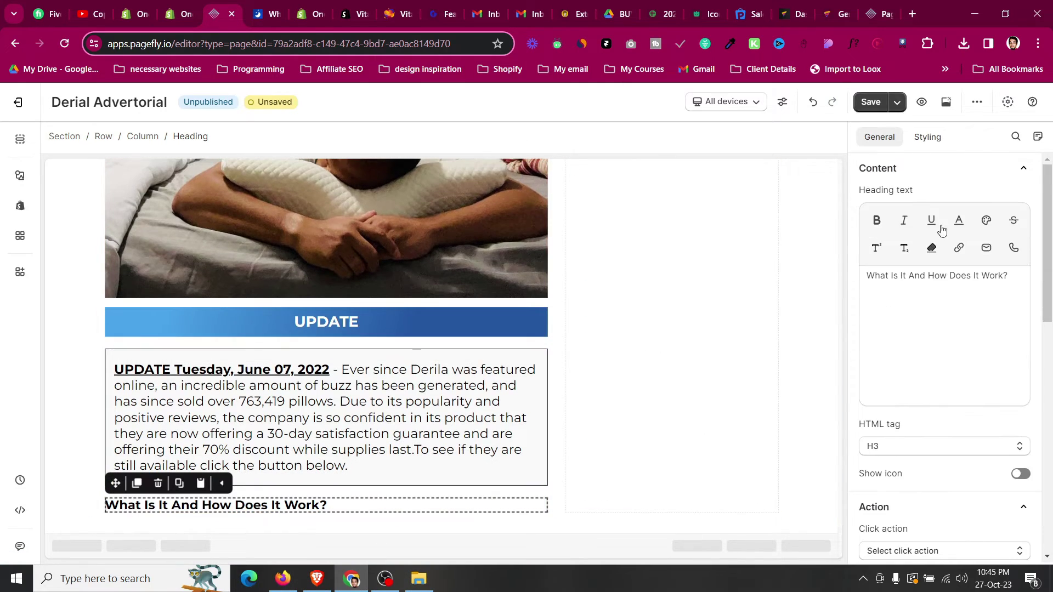
- Set the "What Is It And How Does It Work?" heading's font size to 23 px and its top margin to 15 px
left_click(928, 141)
scroll(991, 384, "down", 6)
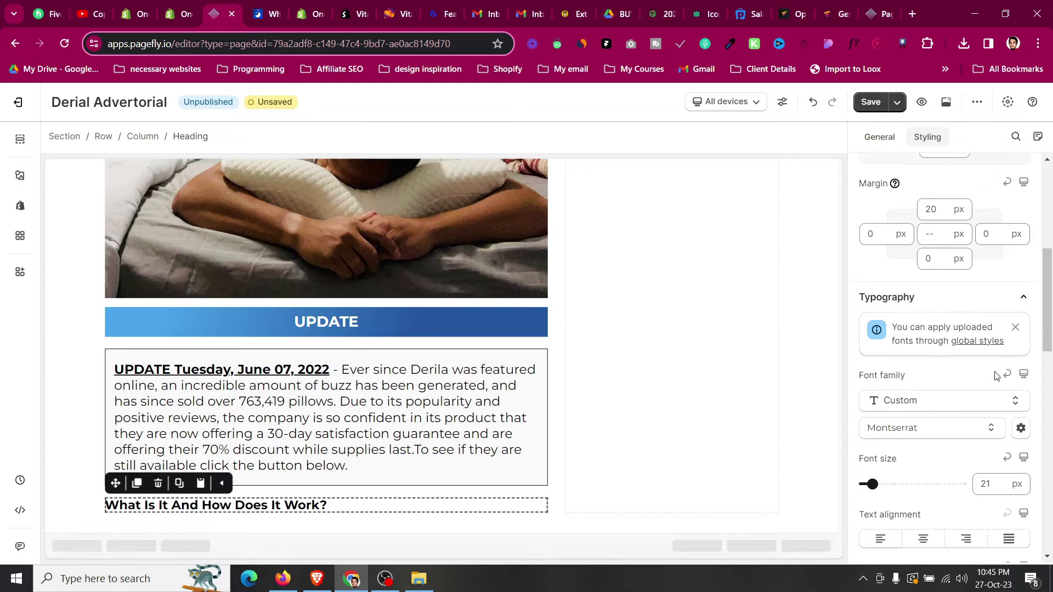
key("Up")
key("Up")
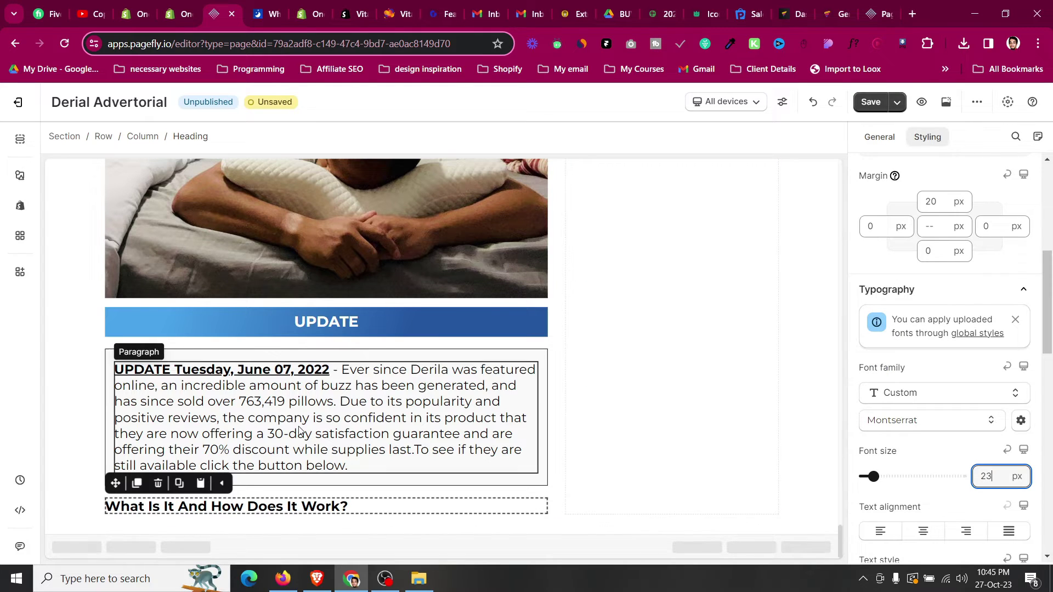
scroll(938, 327, "up", 2)
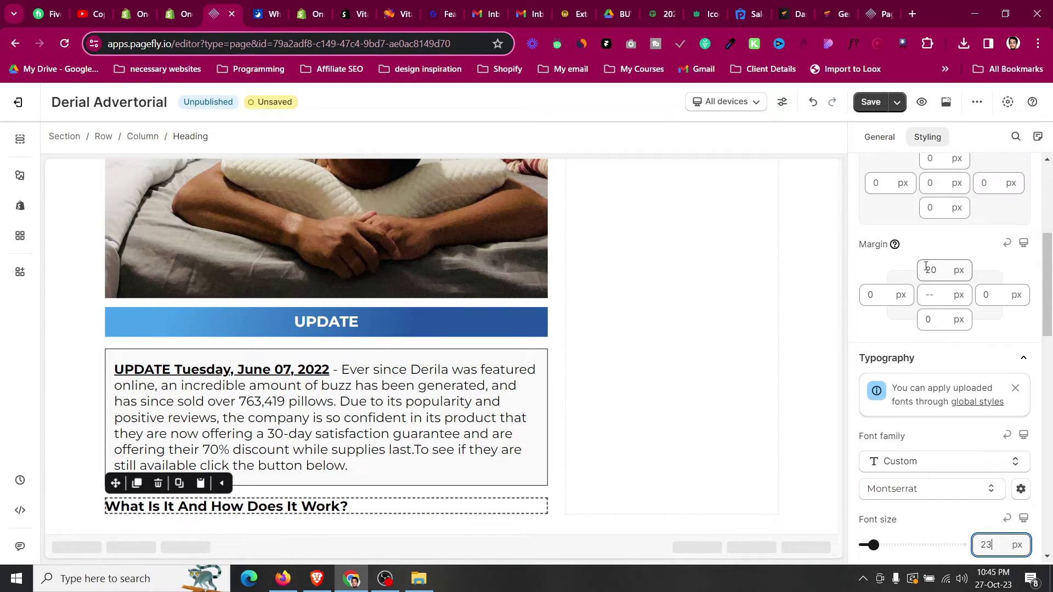
left_click(927, 269)
key("Down")
key("Down")
key("Down")
key("Down")
key("Down")
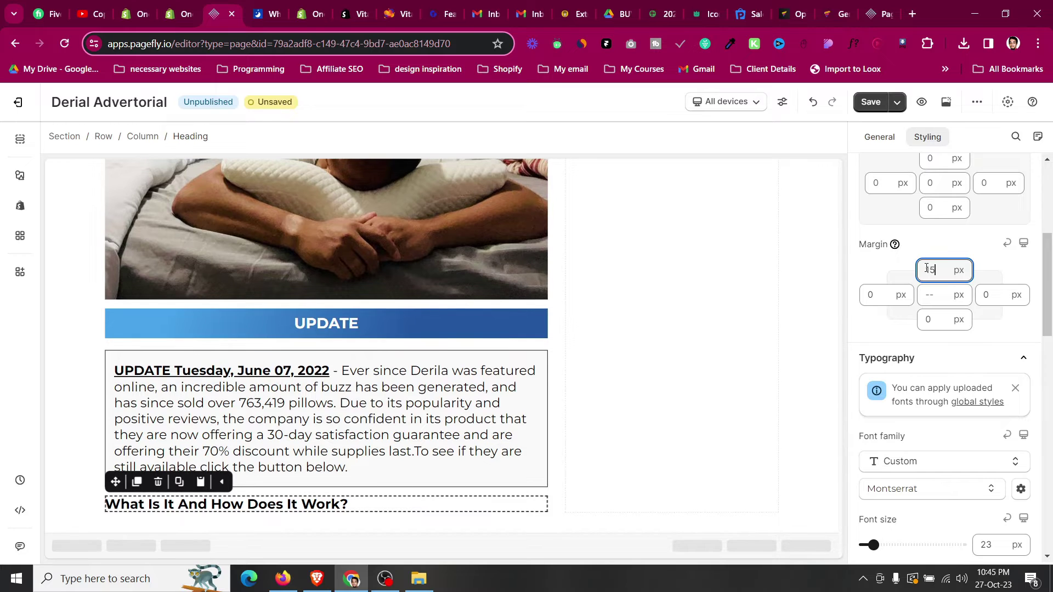
left_click(75, 390)
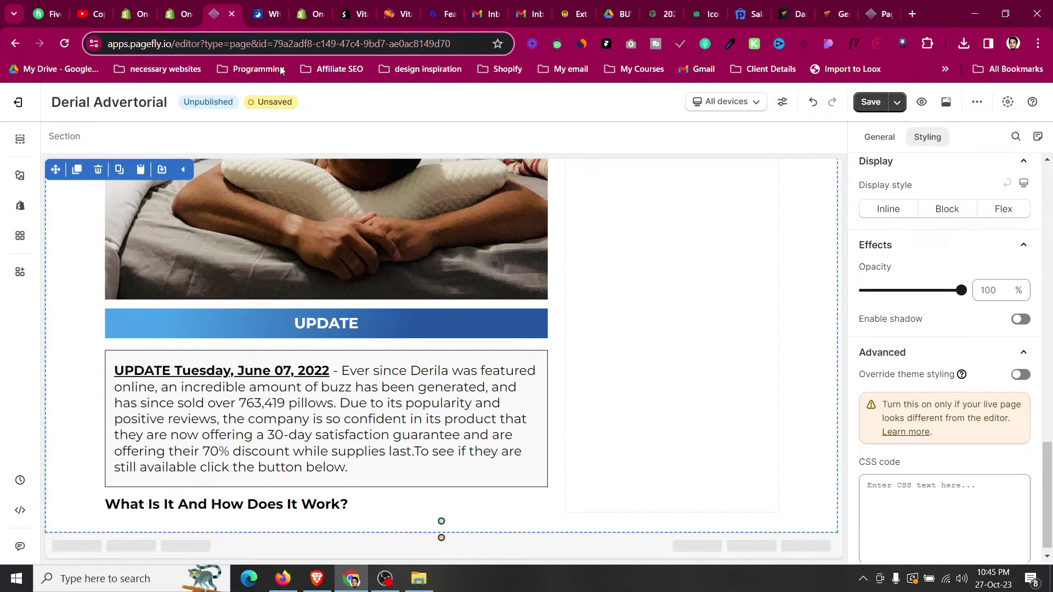
- Replace the heading text below the update box with "LIMITED TIME: CLICK HERE FOR OUR 70% OFF EXCLUSIVE LINK" copied from the reference article
left_click(264, 14)
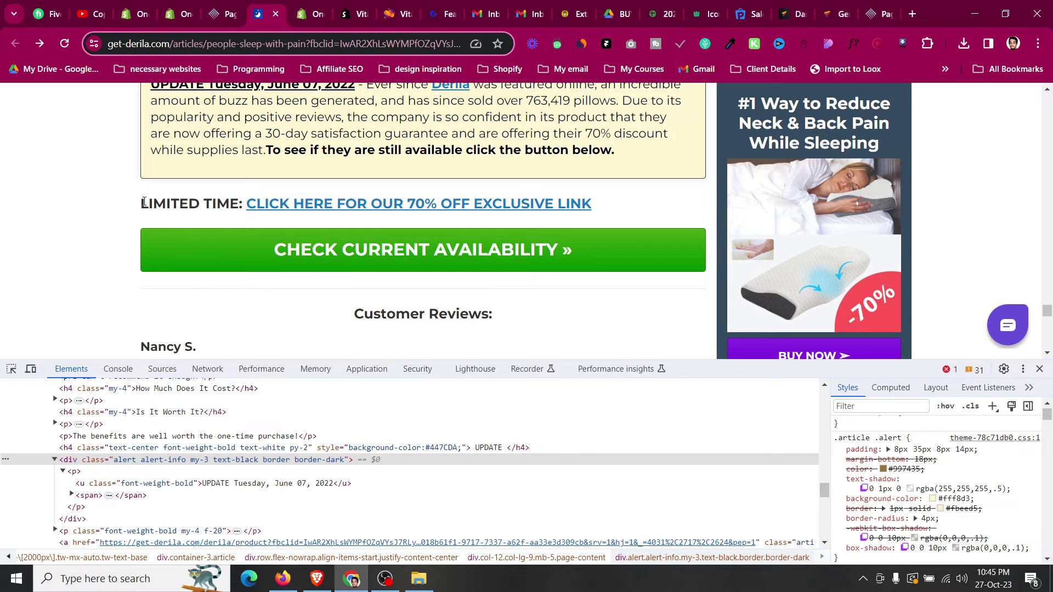
left_click_drag(144, 202, 658, 220)
key("ctrl+c")
left_click(222, 14)
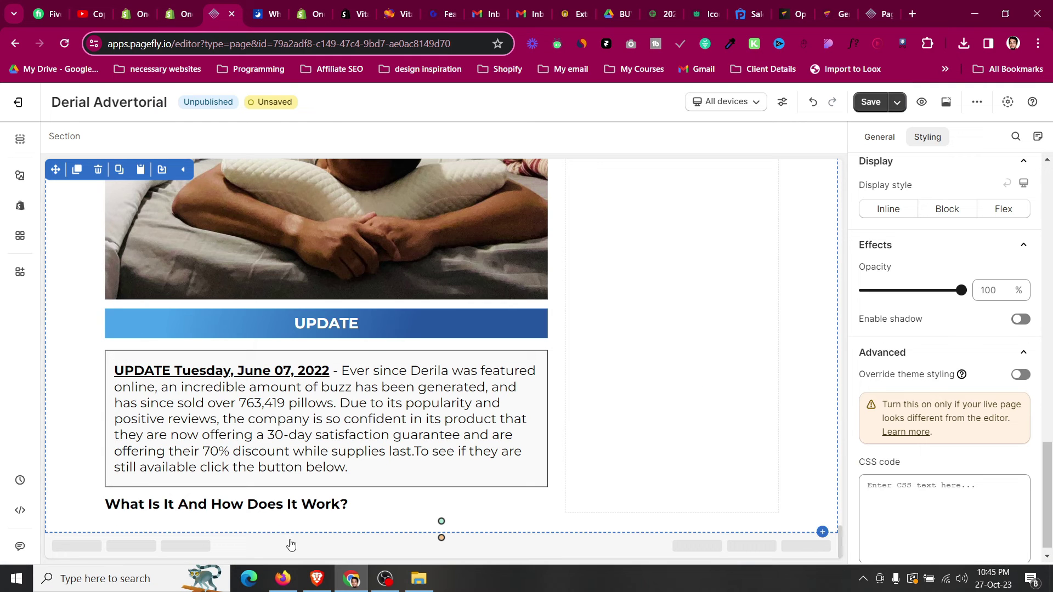
left_click(291, 504)
left_click(880, 136)
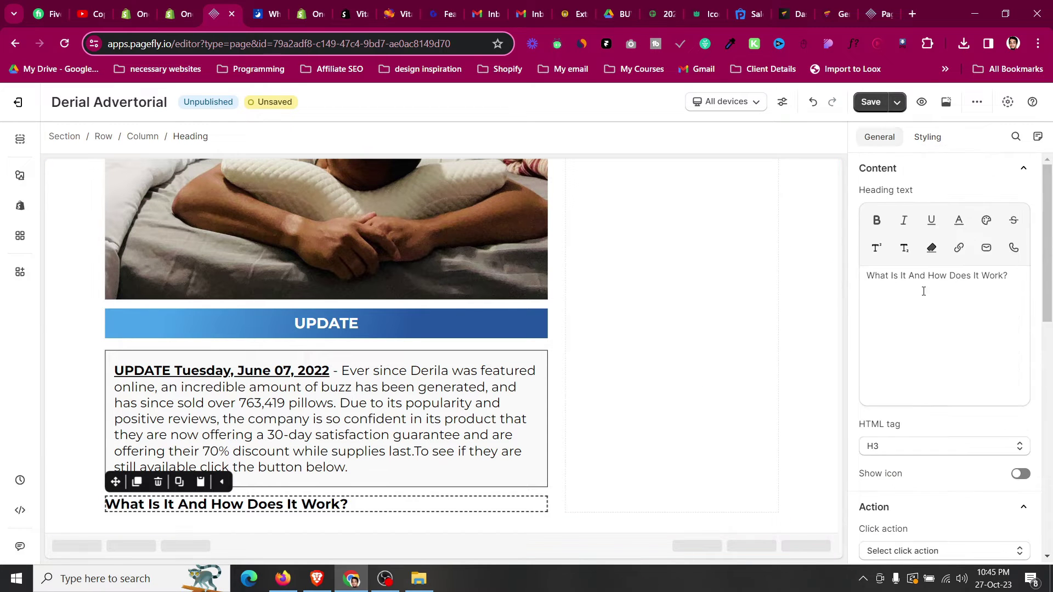
left_click(939, 343)
key("ctrl+a")
key("ctrl+v")
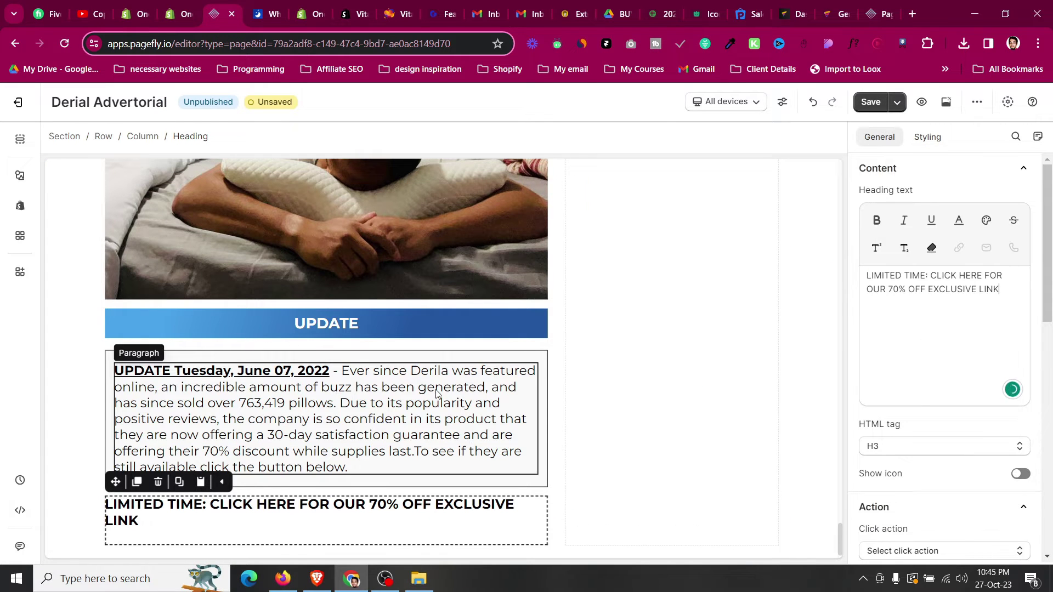
- Reduce the LIMITED TIME heading's font size to 20 px
left_click(935, 141)
scroll(1005, 290, "down", 8)
left_click(1000, 277)
key("Down")
key("Down")
key("Down")
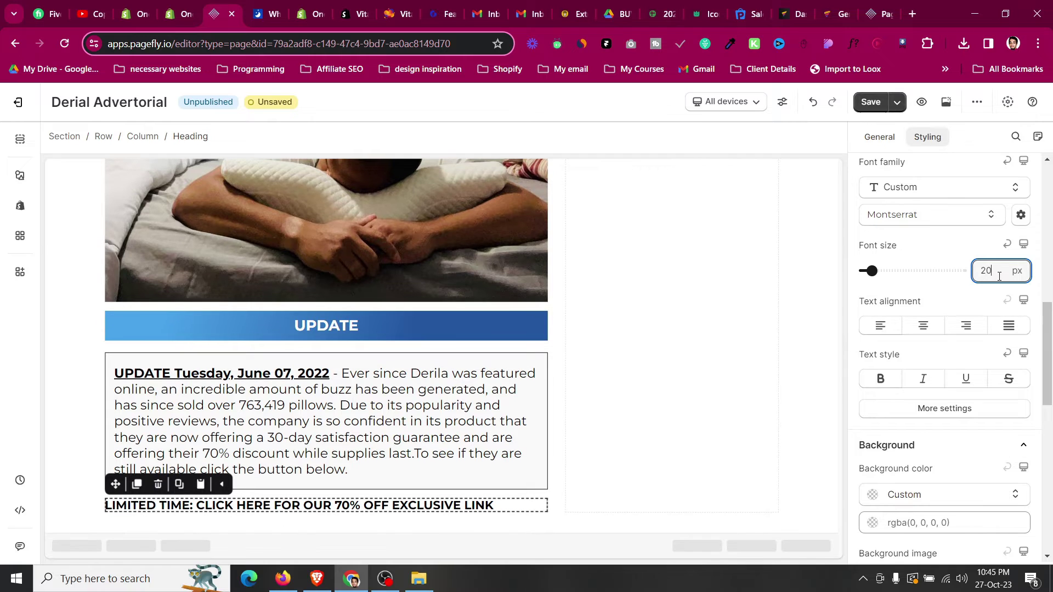
- Duplicate the header's ORDER NOW button and move the copy directly below the LIMITED TIME heading
left_click(266, 7)
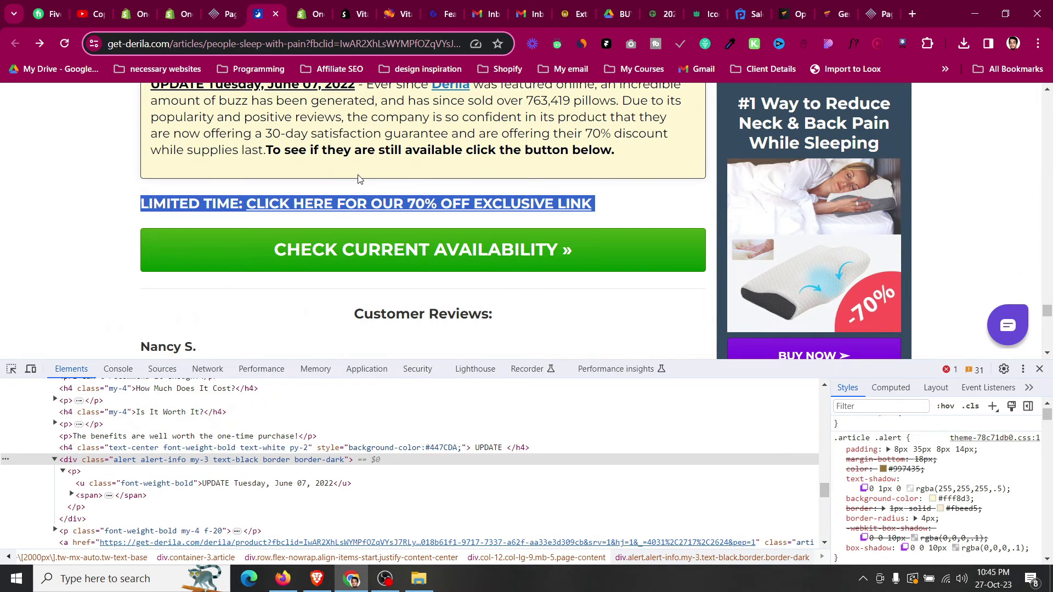
left_click(215, 5)
scroll(435, 290, "up", 20)
scroll(433, 290, "up", 15)
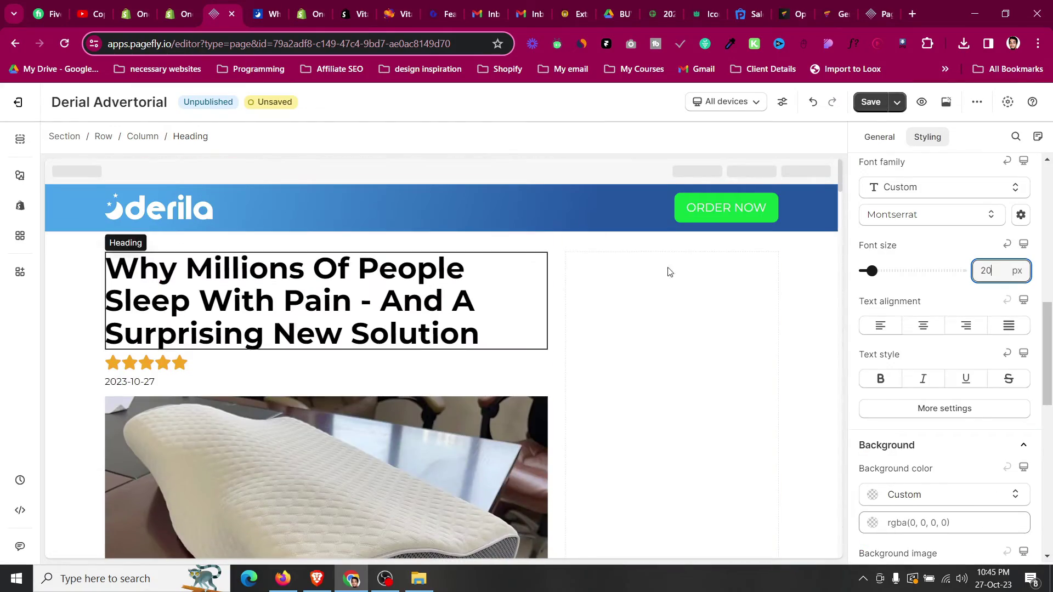
left_click(694, 197)
left_click(707, 179)
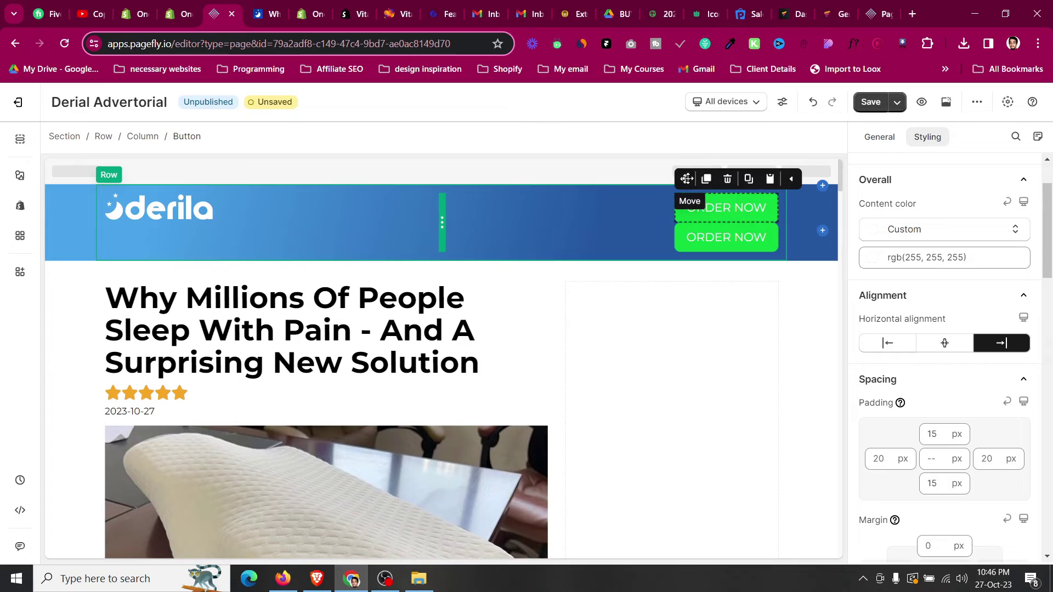
left_click_drag(684, 179, 287, 513)
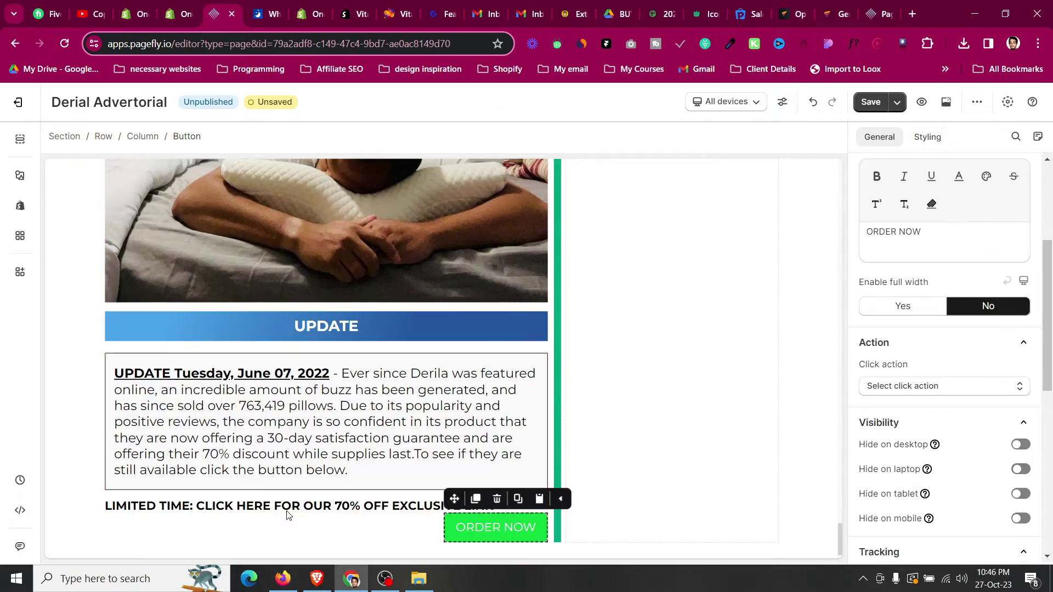
- Enable full width for the copied ORDER NOW button and align it horizontally to the center
left_click(915, 305)
left_click(937, 141)
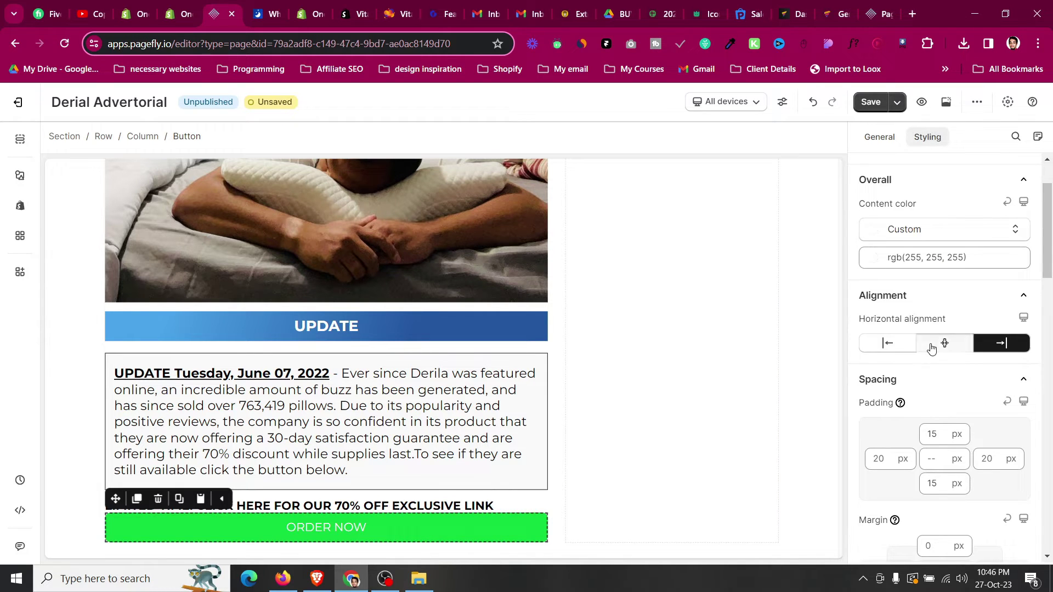
left_click(932, 349)
- Set the copied button's top margin to 15 px
scroll(932, 378, "down", 1)
left_click(941, 477)
type("15")
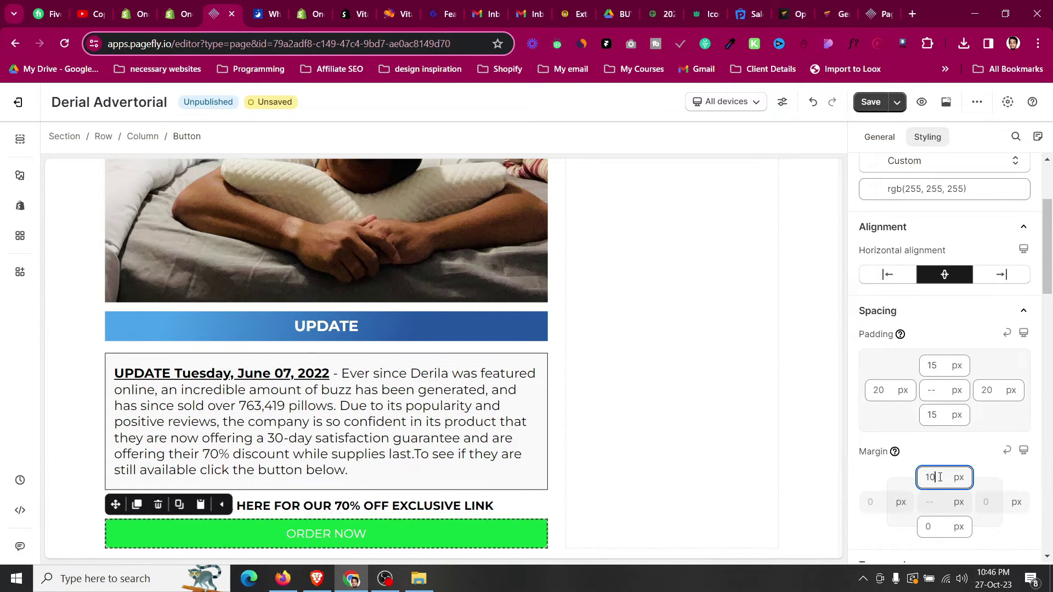
- Copy the green button's text from the reference article's inspected code and use "CHECK CURRENT AVAILABILITY »" as the new button's label
left_click(285, 5)
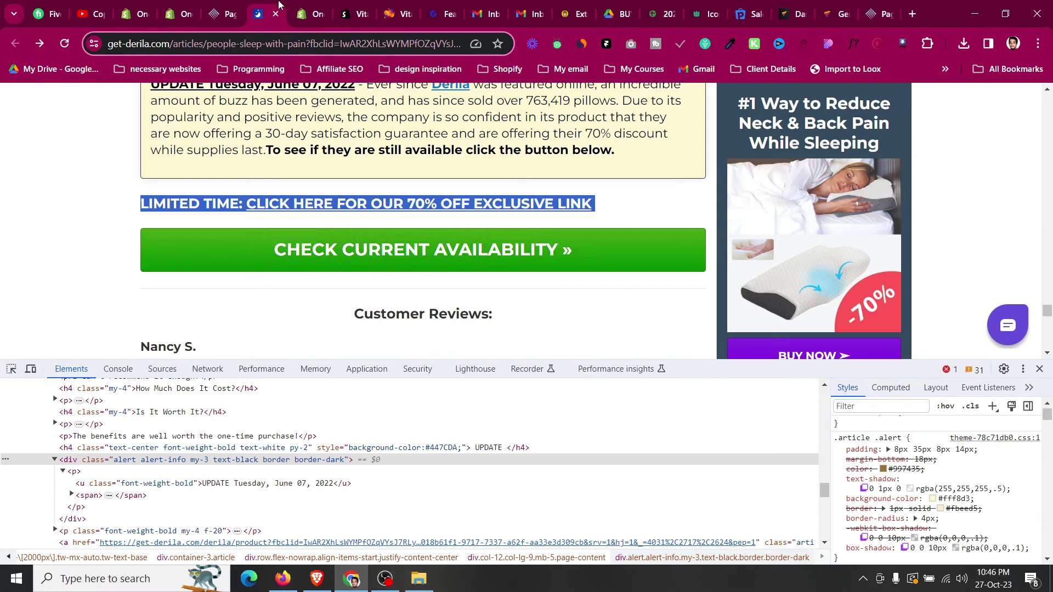
left_click(14, 371)
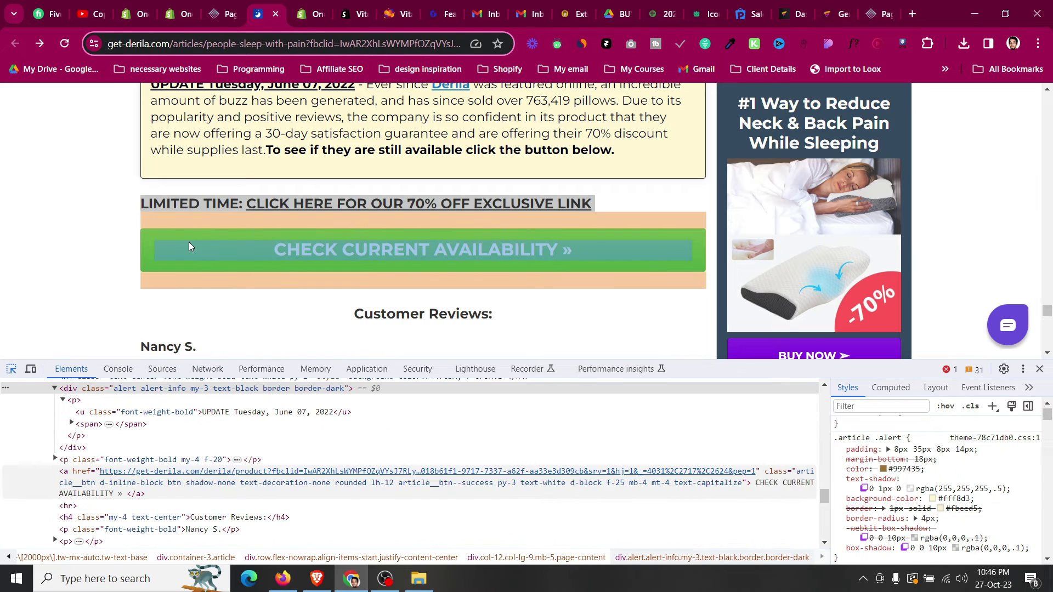
left_click(190, 247)
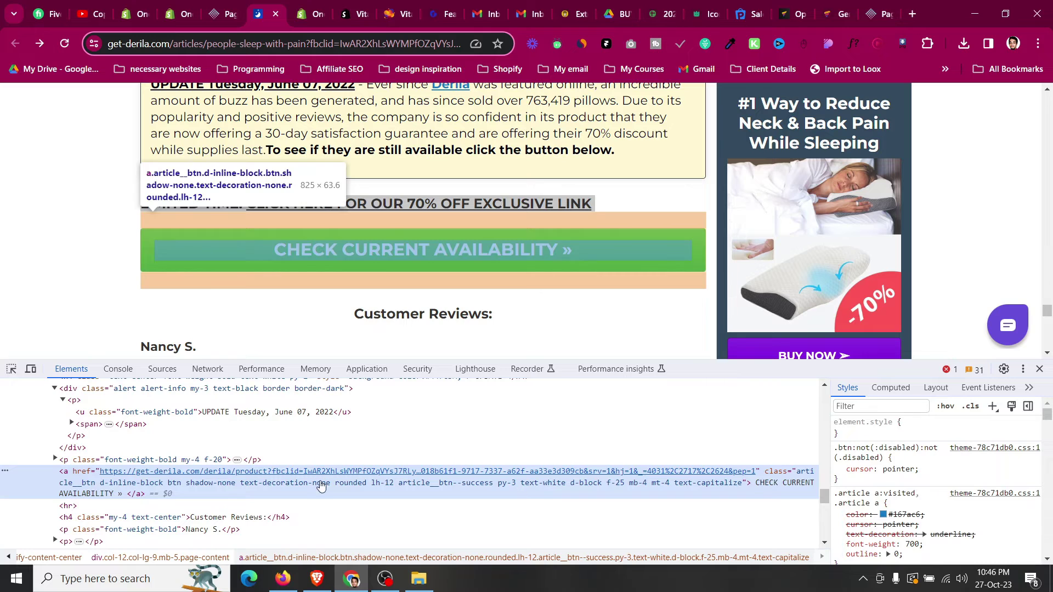
double_click(100, 500)
key("ctrl+c")
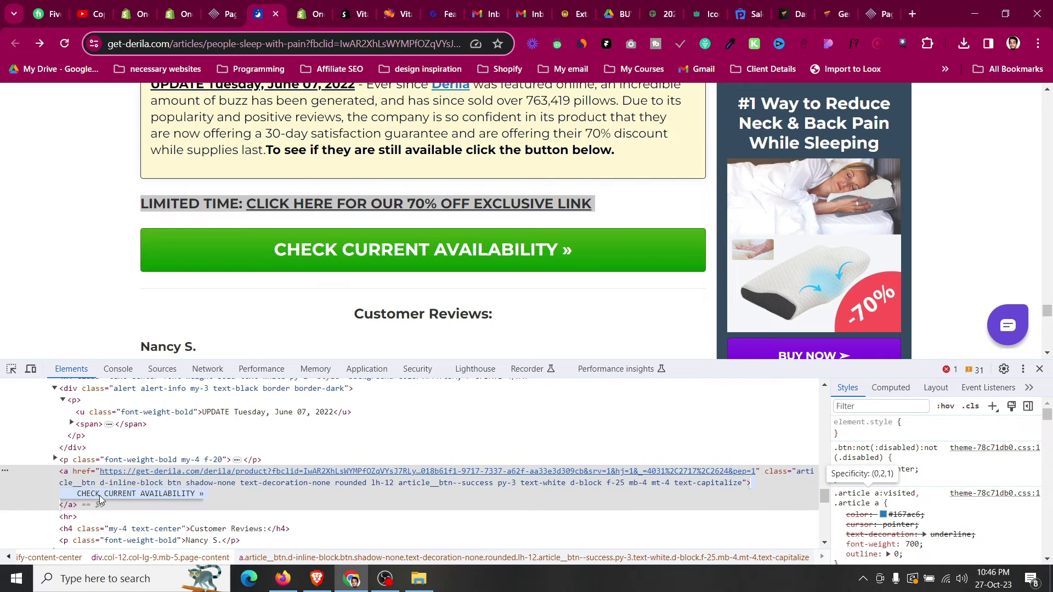
left_click(219, 8)
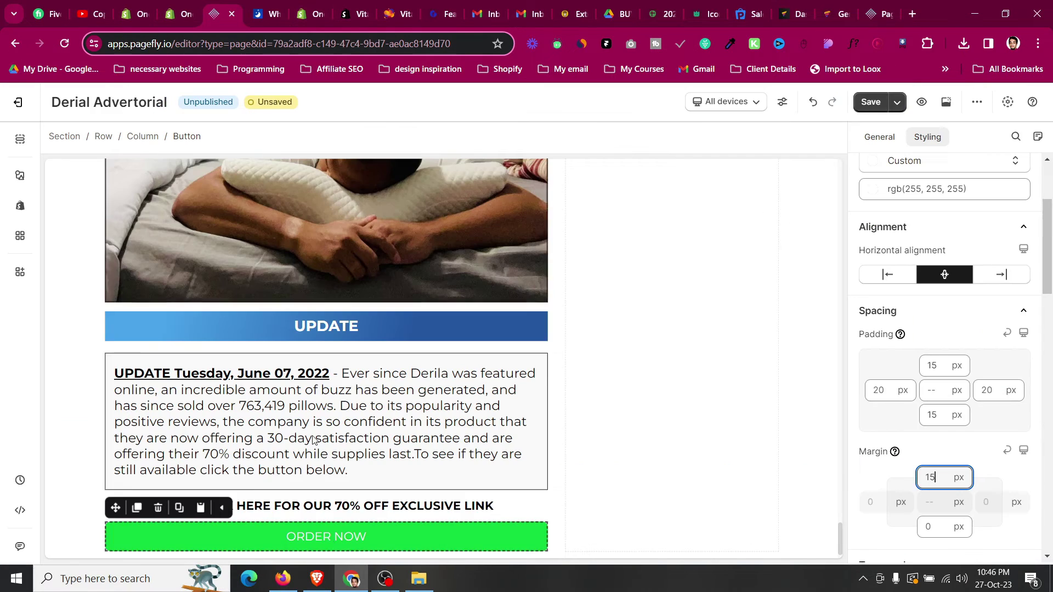
left_click(881, 138)
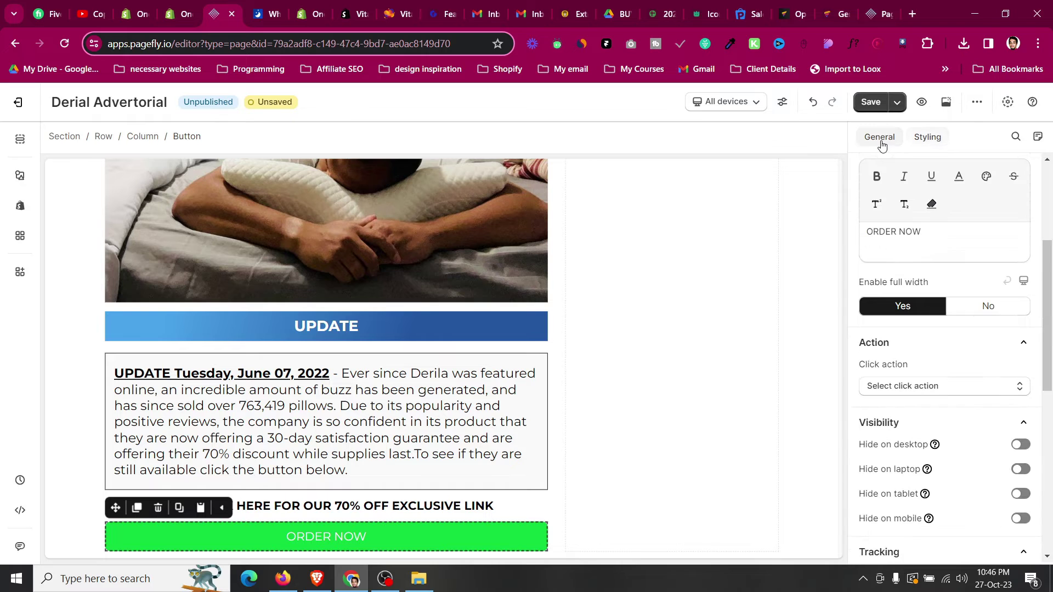
key("ctrl+a")
key("ctrl+v")
- Set the CHECK CURRENT AVAILABILITY button's font size to 25 px and deselect it
left_click(919, 139)
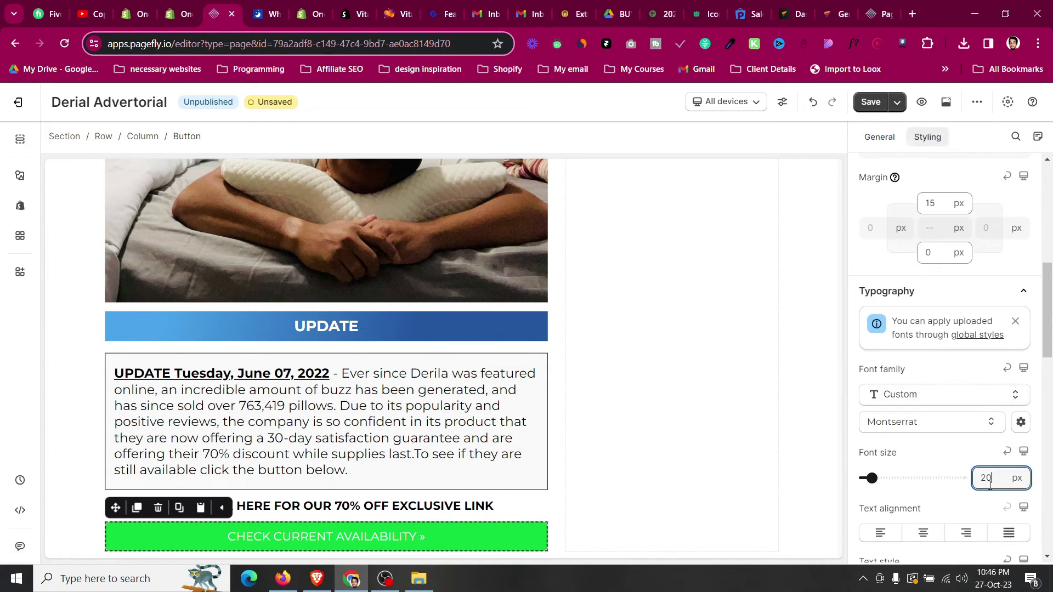
key("BackSpace")
type("5")
scroll(297, 489, "down", 1)
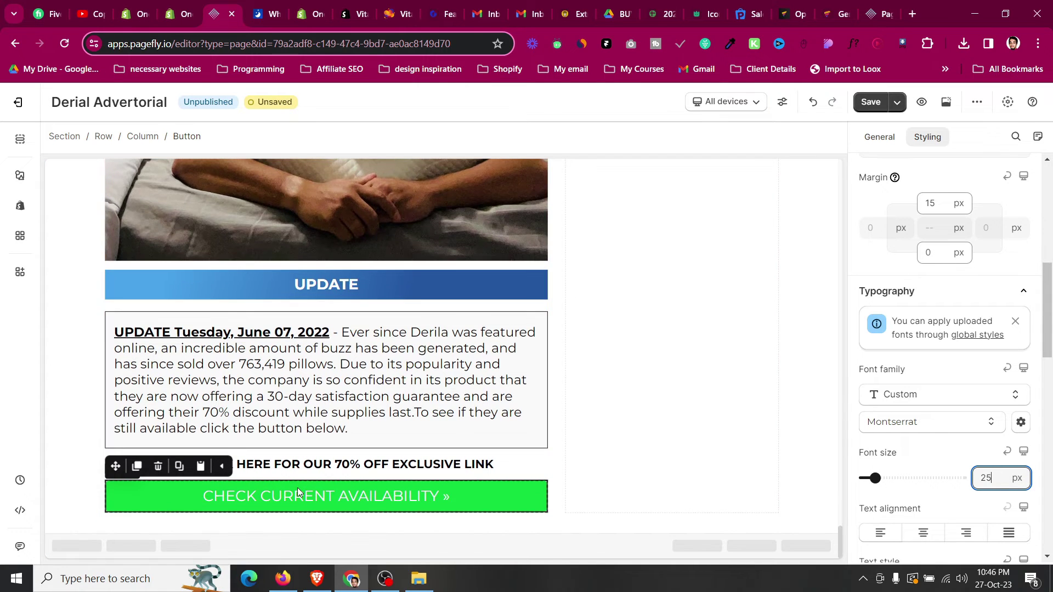
left_click(70, 384)
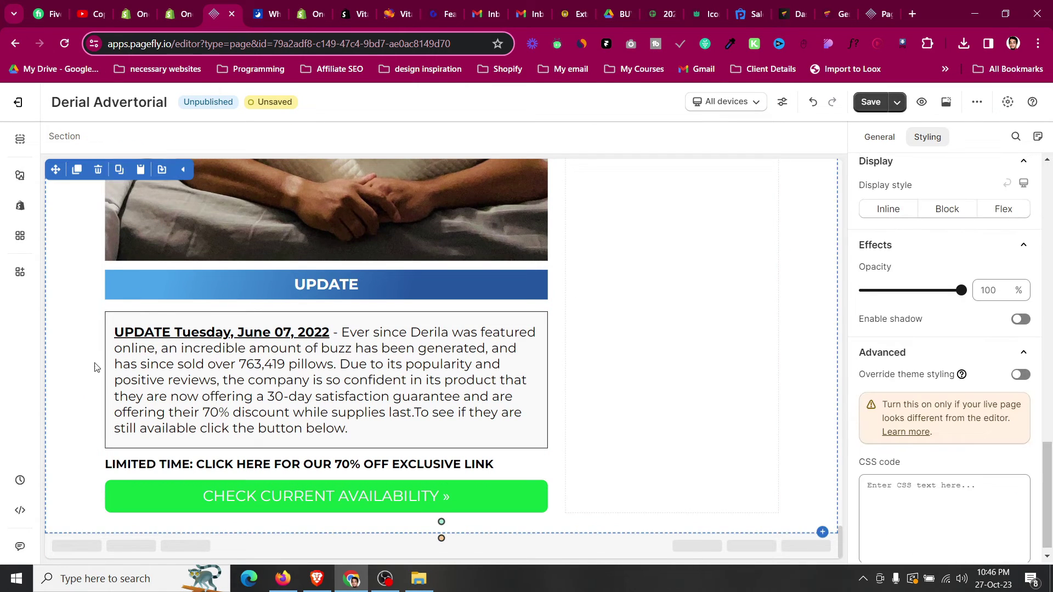
- Copy the green button's background-image declaration, linear-gradient(180deg,#4ba614,#008c00), from the reference article's inspected styles
left_click(249, 6)
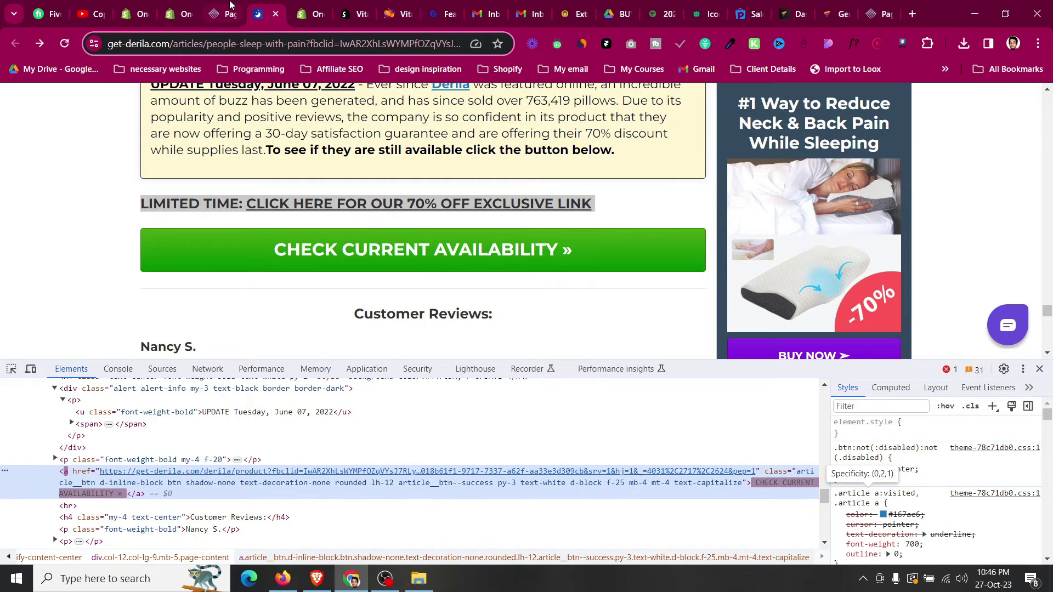
scroll(931, 525, "down", 2)
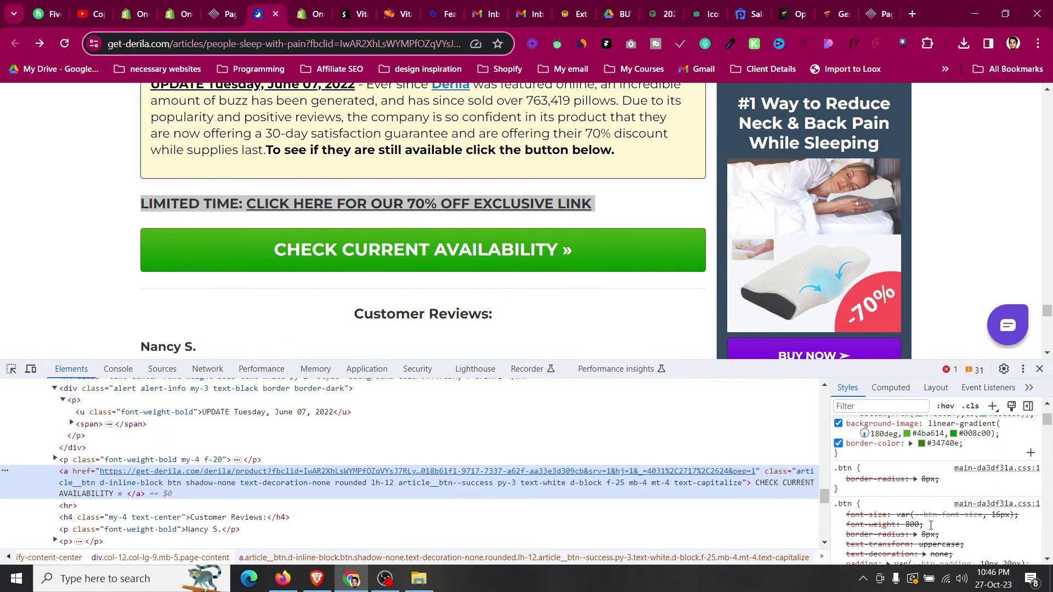
scroll(987, 510, "up", 3)
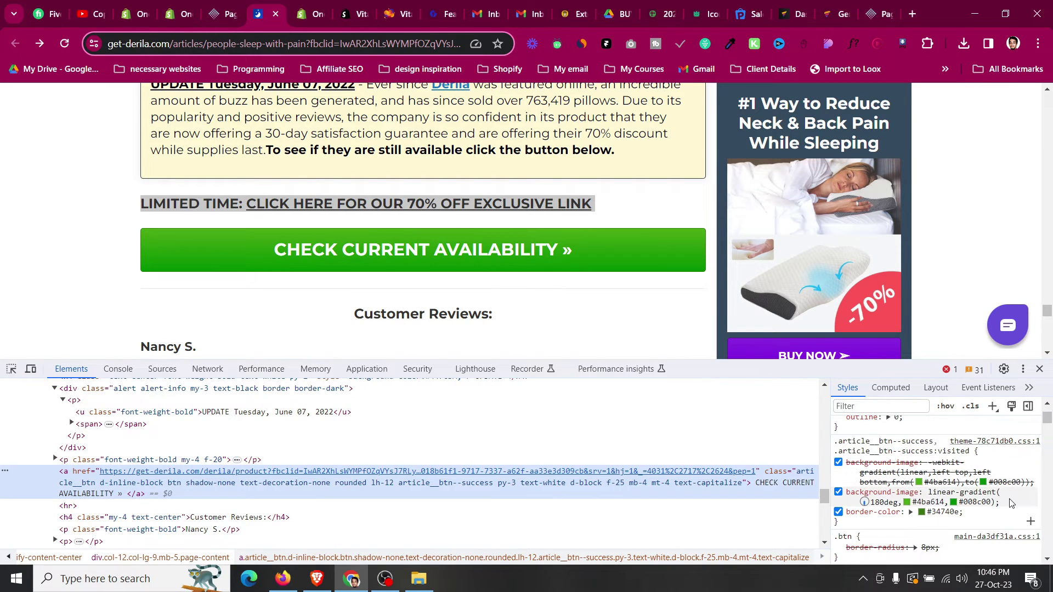
left_click_drag(1001, 503, 845, 490)
key("ctrl+c")
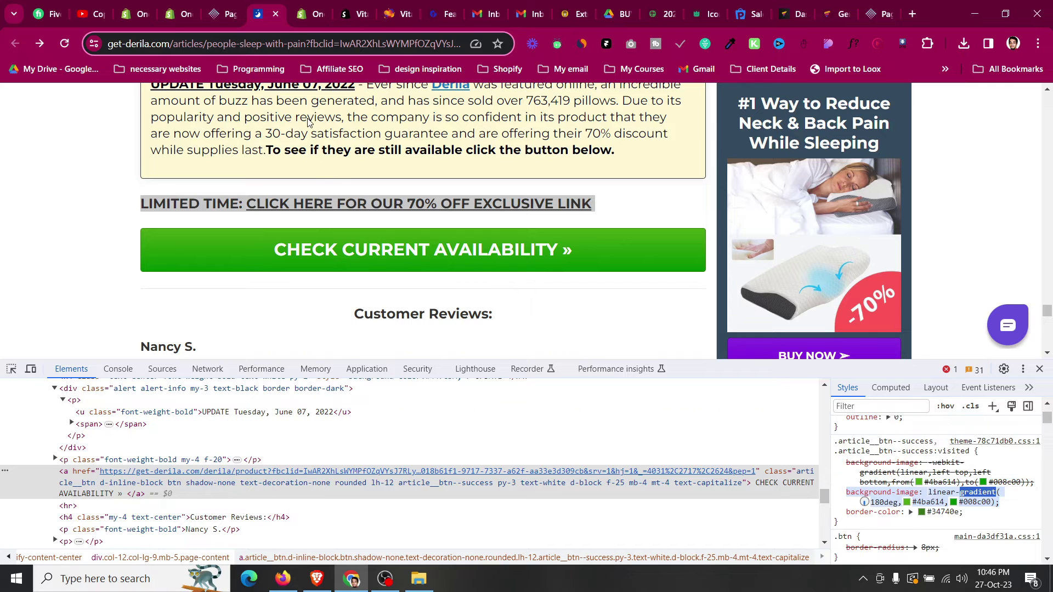
- Set the border radius of the page's CHECK CURRENT AVAILABILITY button to 0 px on all corners
left_click(230, 14)
left_click(214, 496)
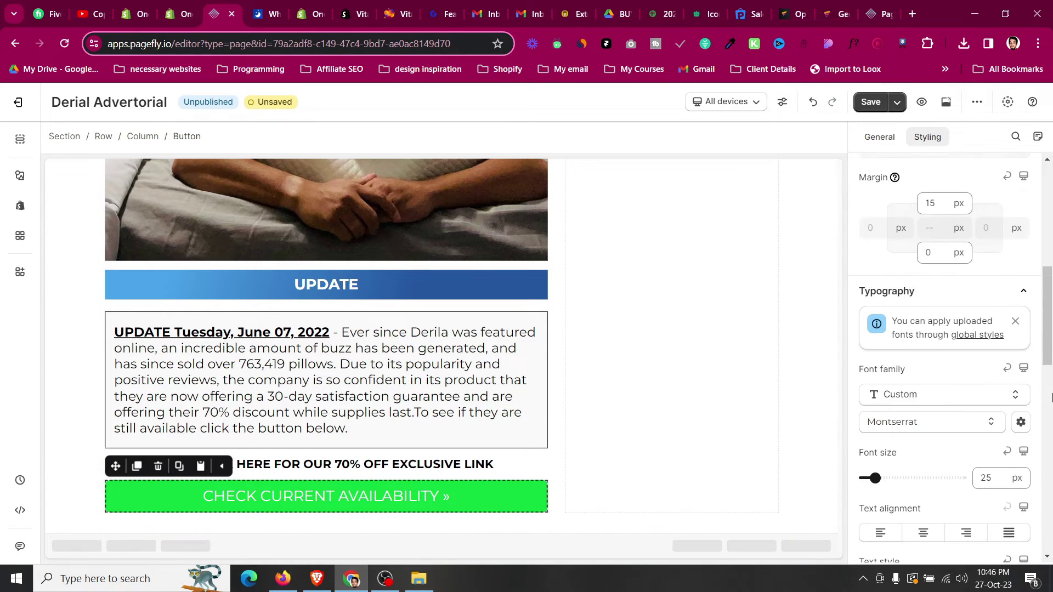
scroll(954, 419, "down", 5)
scroll(948, 386, "up", 4)
scroll(947, 390, "down", 5)
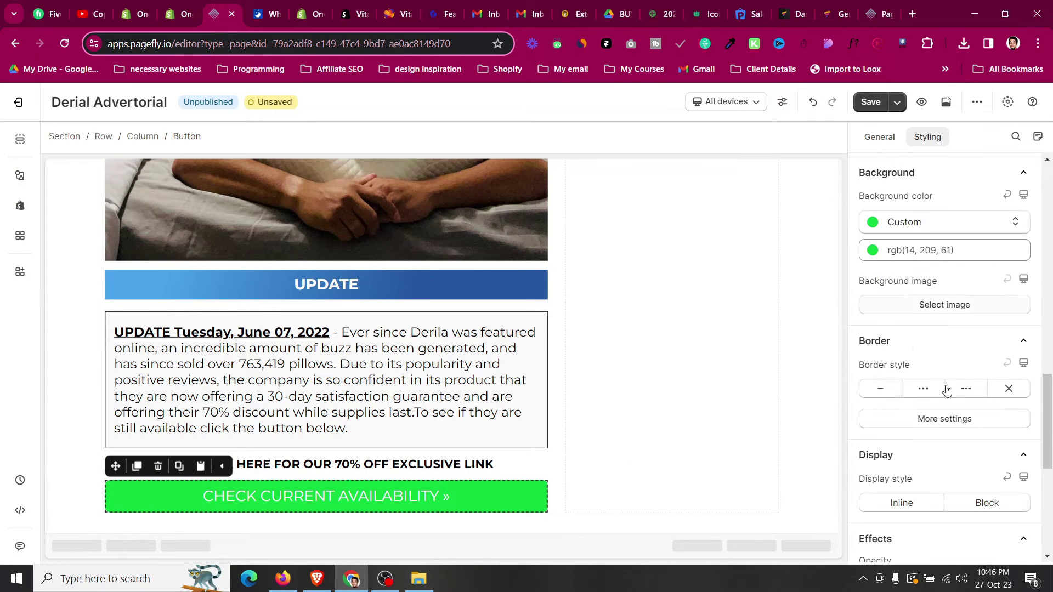
left_click(945, 420)
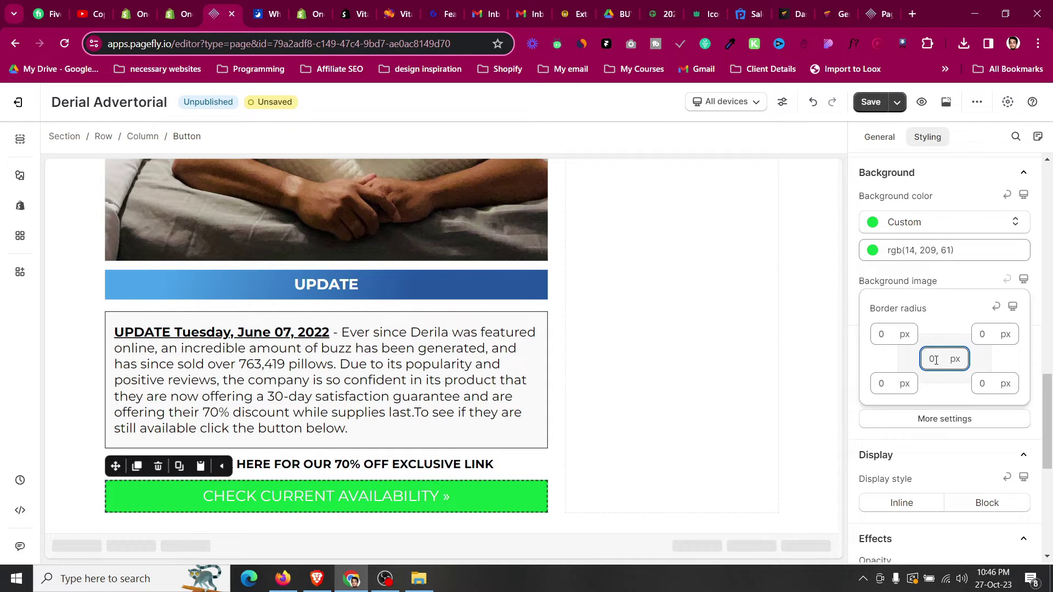
- Paste the copied linear-gradient background-image declaration at the start of the button's custom CSS code
scroll(943, 384, "down", 6)
left_click_drag(914, 439, 868, 425)
key("ctrl+v")
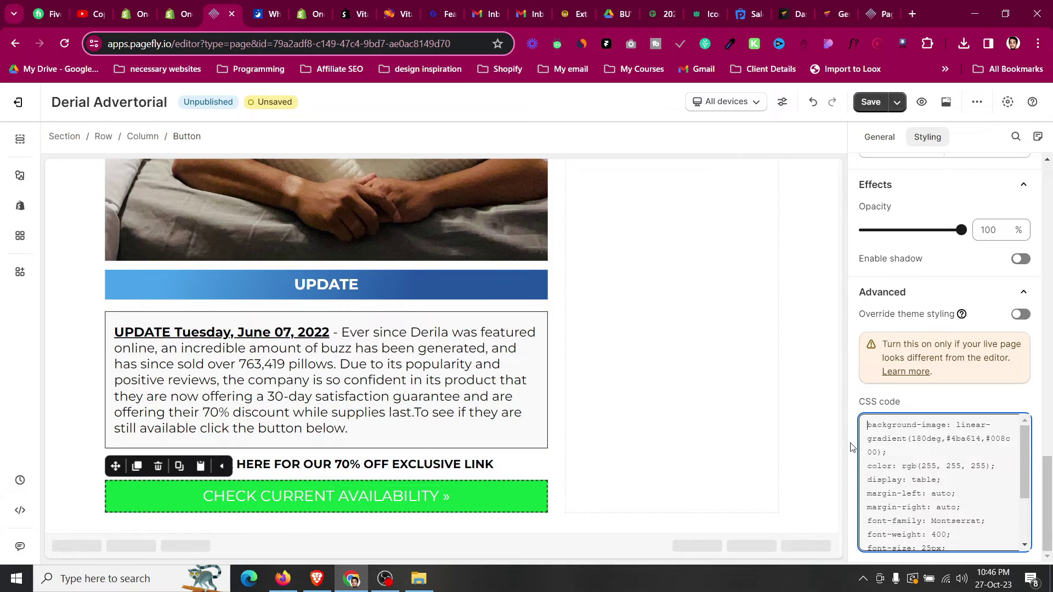
left_click(927, 463)
left_click(64, 395)
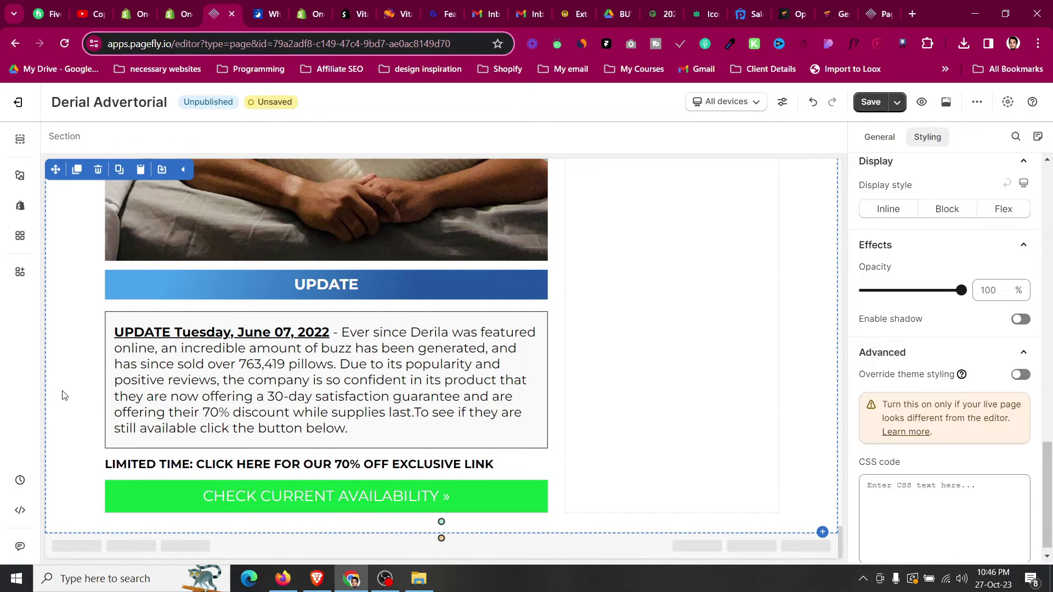
- Compare the page's CHECK CURRENT AVAILABILITY button with the green button in the reference article
left_click(259, 498)
left_click(75, 450)
left_click(260, 6)
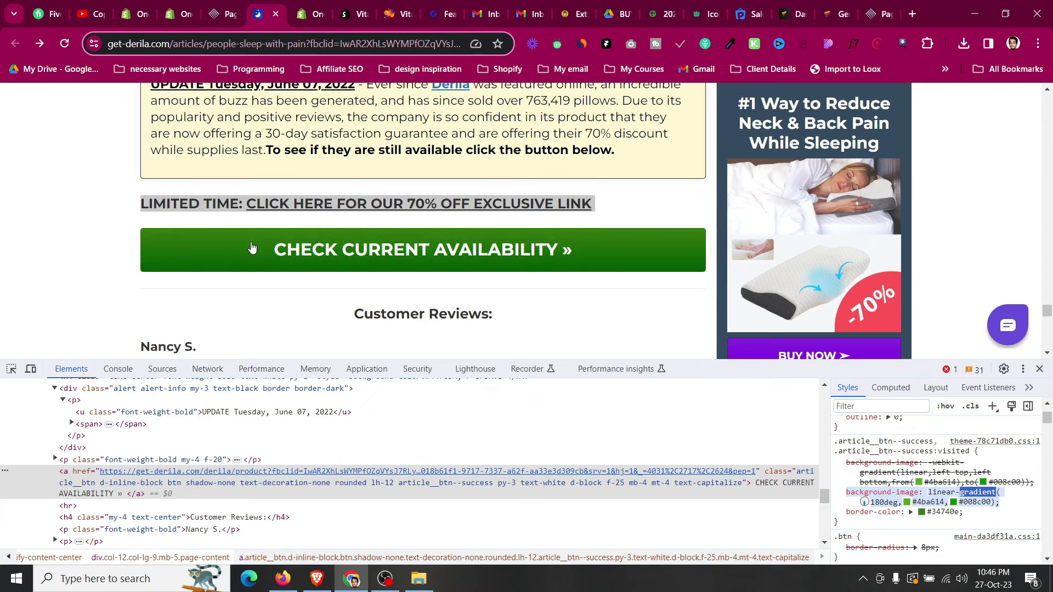
- Switch to the PageFly page and set the CHECK CURRENT AVAILABILITY button's border radius to 1 px on all corners
left_click(231, 4)
left_click(202, 485)
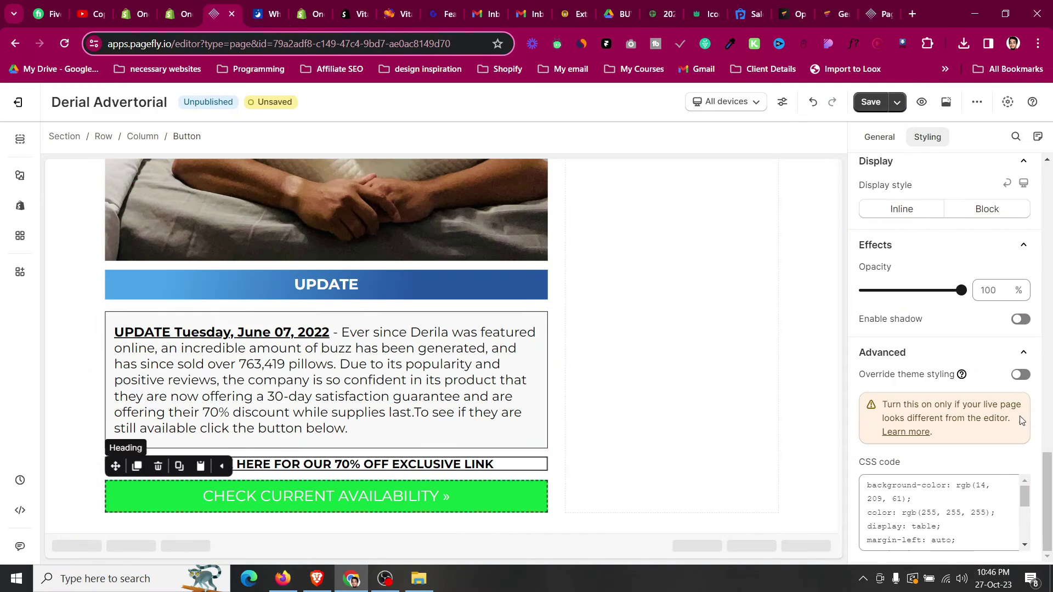
scroll(981, 339, "down", 1)
scroll(981, 339, "up", 5)
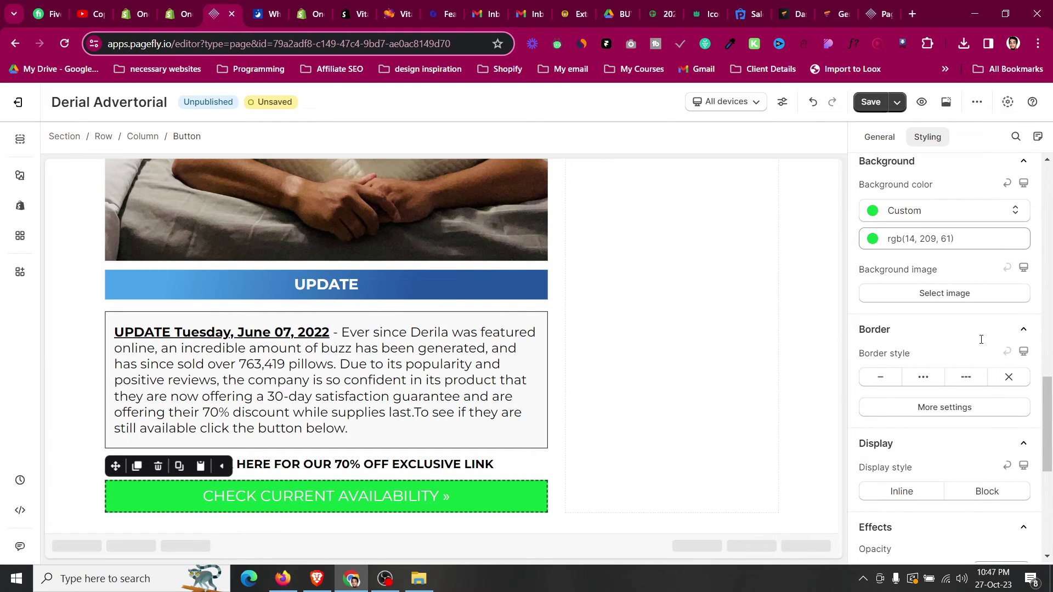
left_click(950, 410)
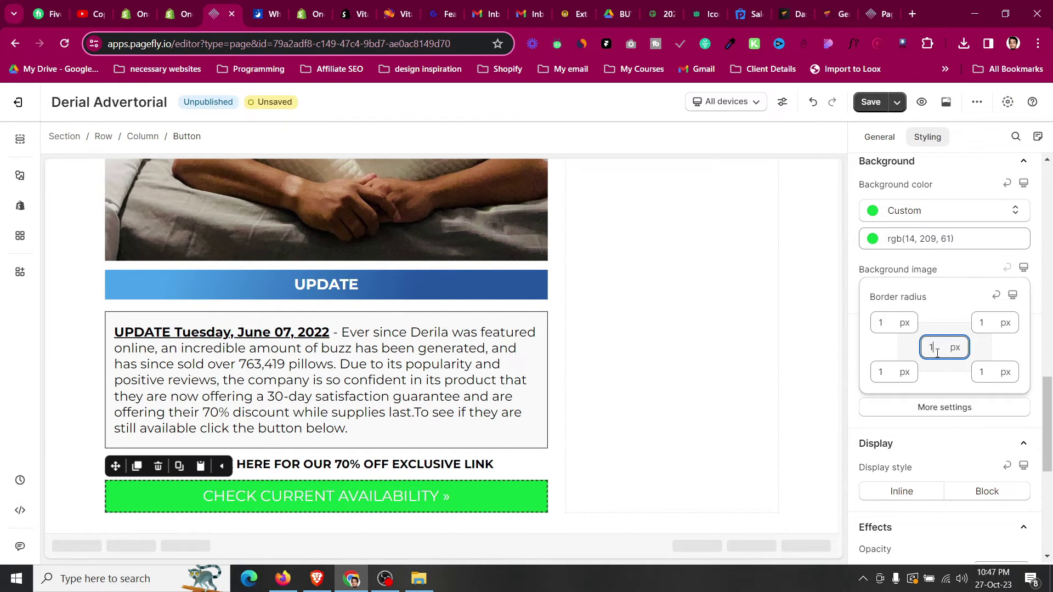
left_click(77, 379)
- Compare the green button with the one in the reference article and review its typography and spacing settings on the page
left_click(281, 4)
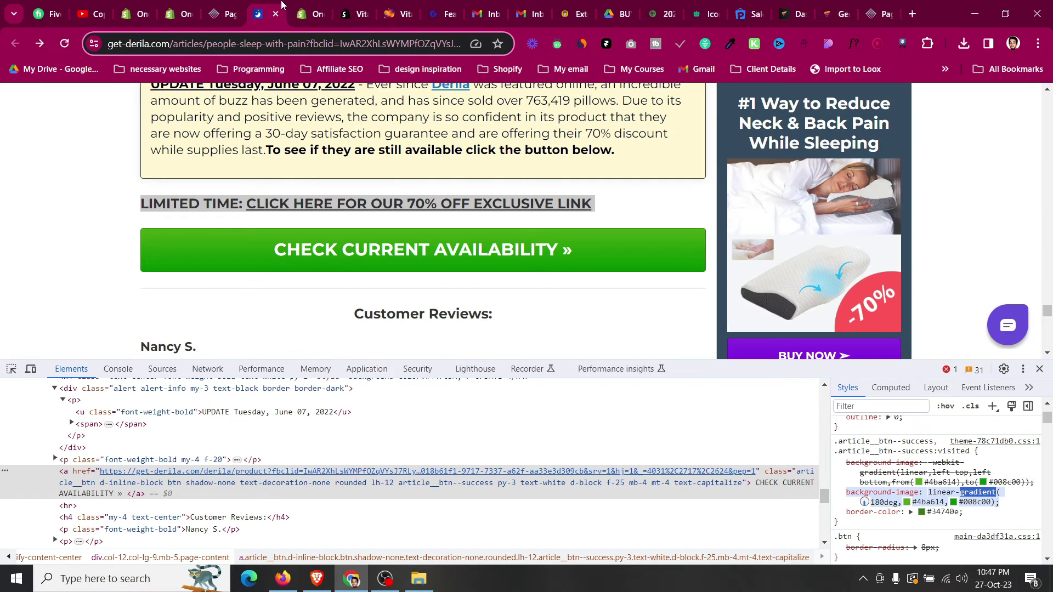
left_click(225, 13)
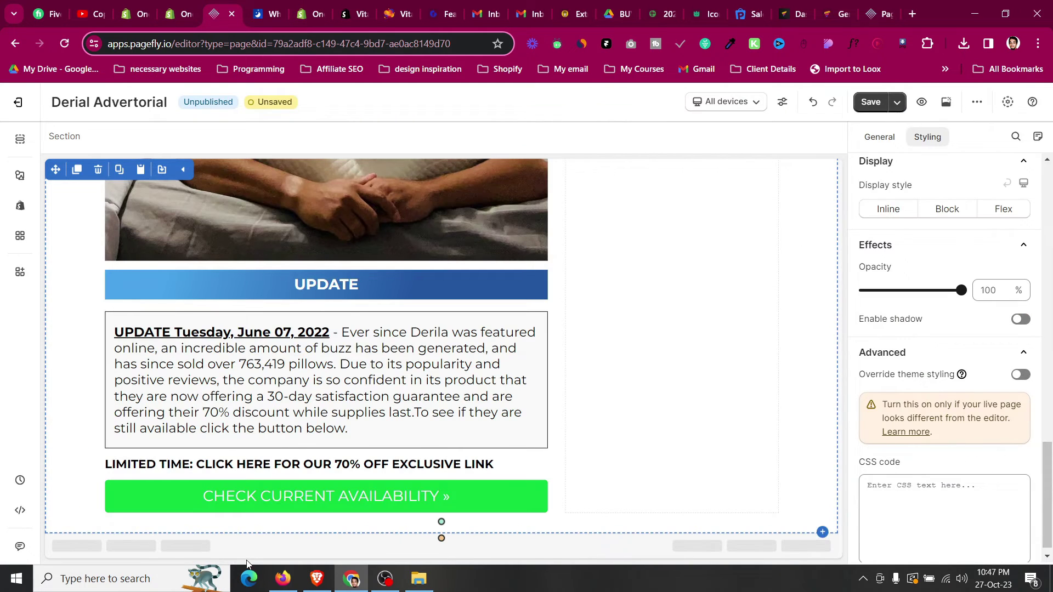
left_click(260, 512)
scroll(821, 324, "up", 1)
scroll(933, 318, "up", 12)
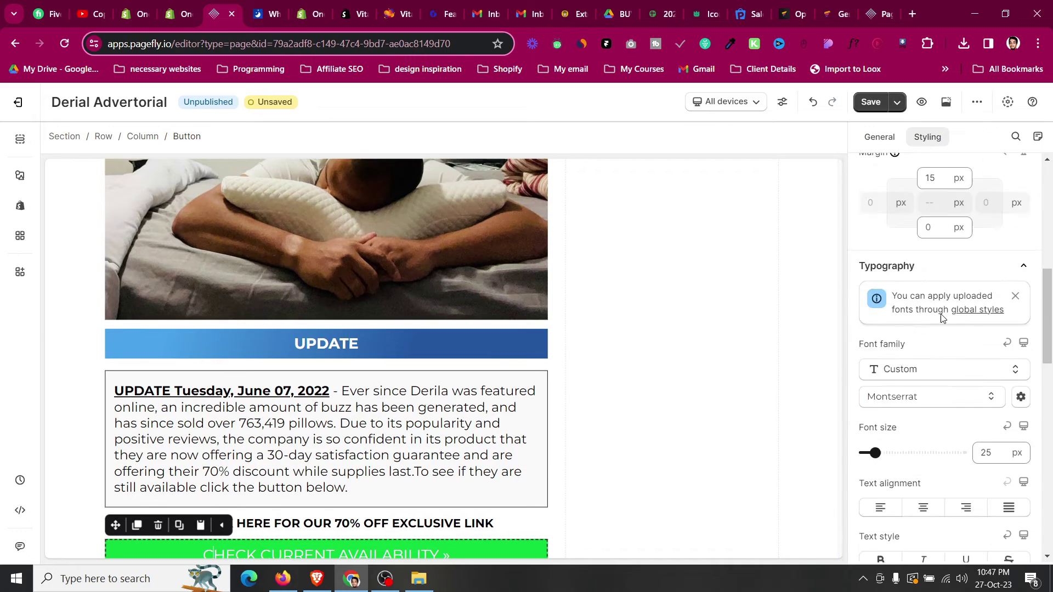
scroll(920, 443, "down", 3)
scroll(329, 417, "down", 1)
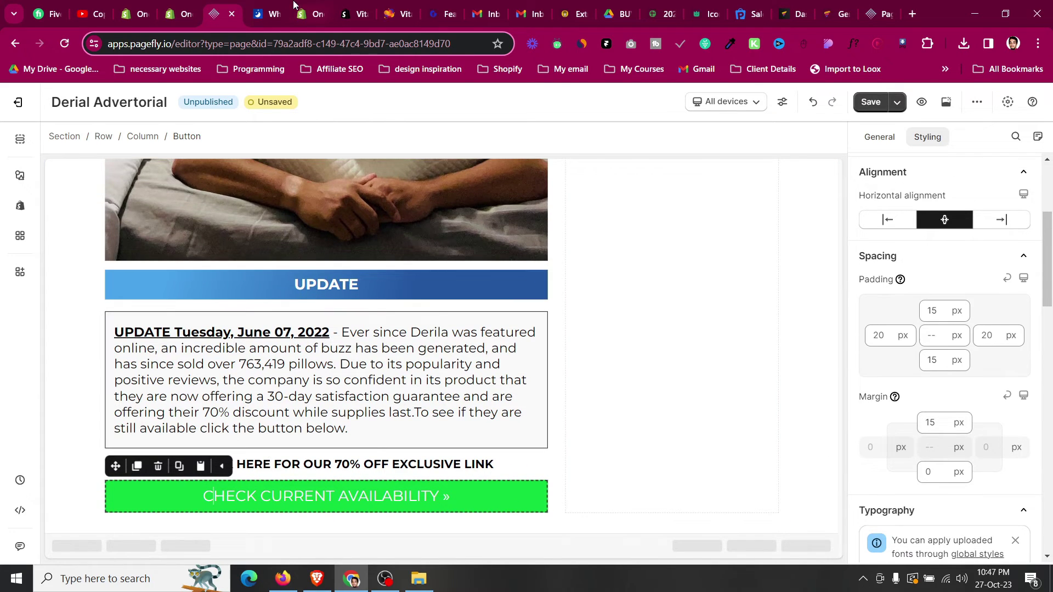
- Examine the divider, centred heading and individual reviews in the Customer Reviews section of the reference article
left_click(269, 12)
scroll(317, 300, "down", 4)
scroll(318, 297, "up", 2)
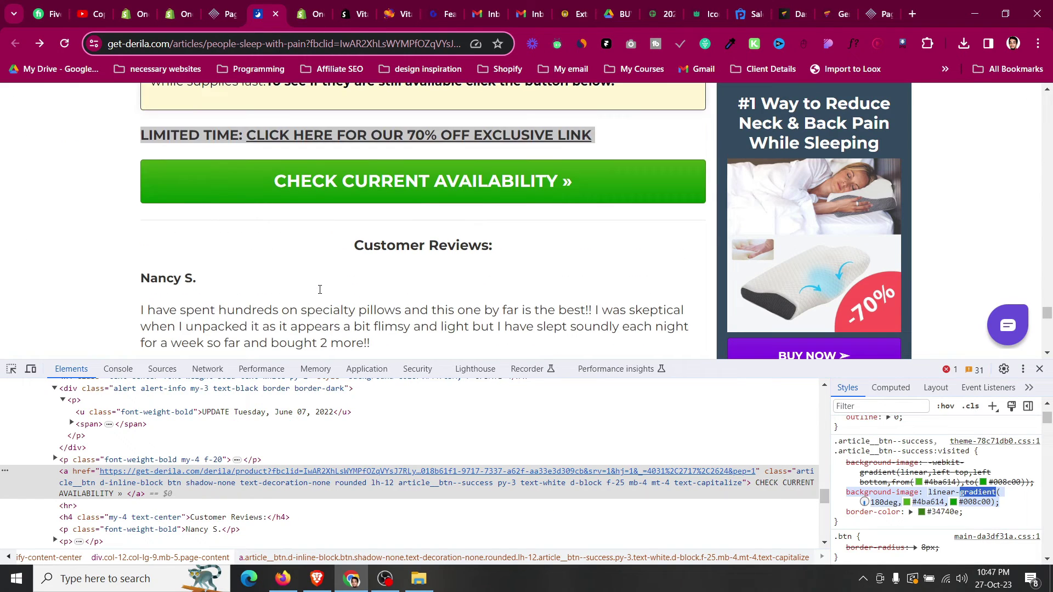
scroll(285, 197, "down", 15)
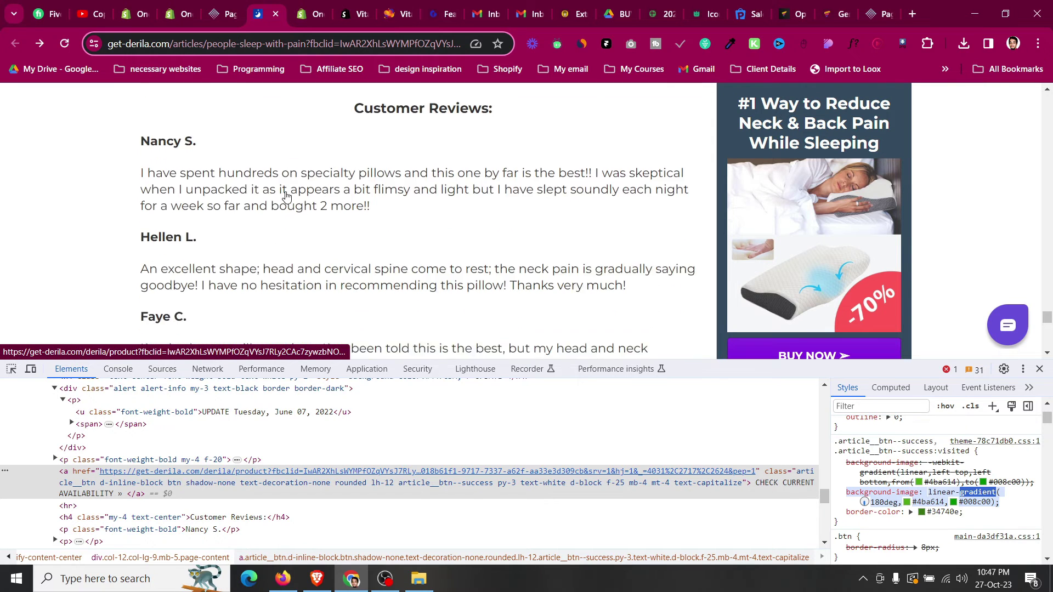
scroll(286, 195, "up", 10)
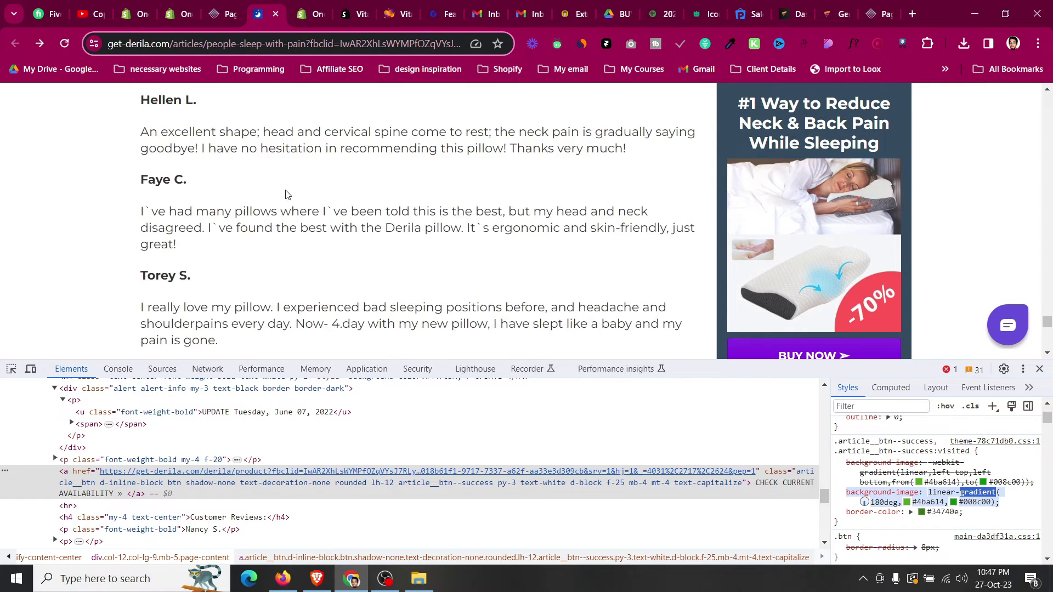
scroll(286, 195, "down", 1)
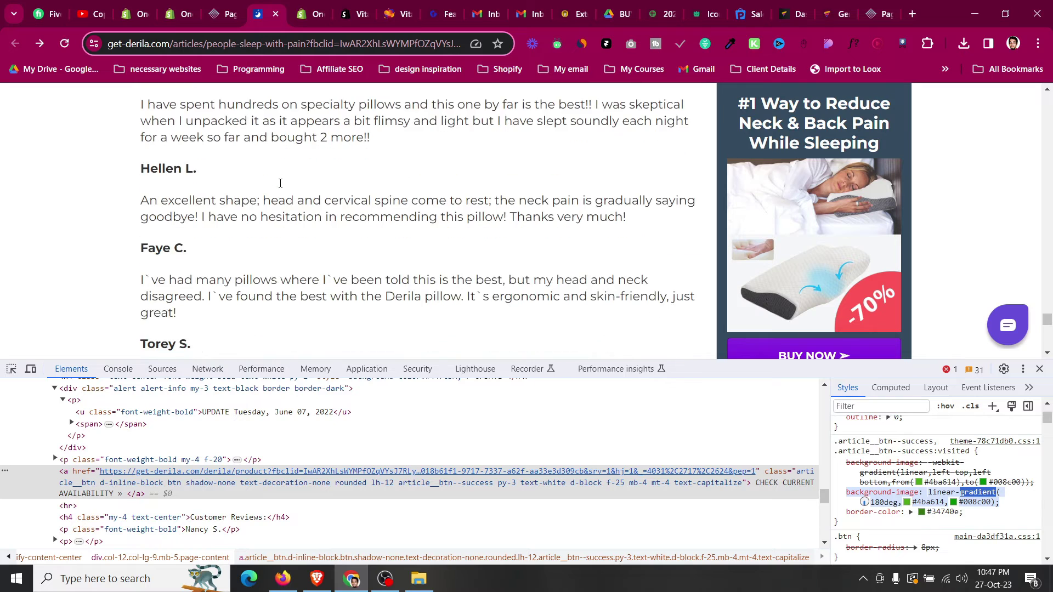
scroll(282, 183, "up", 3)
left_click(229, 5)
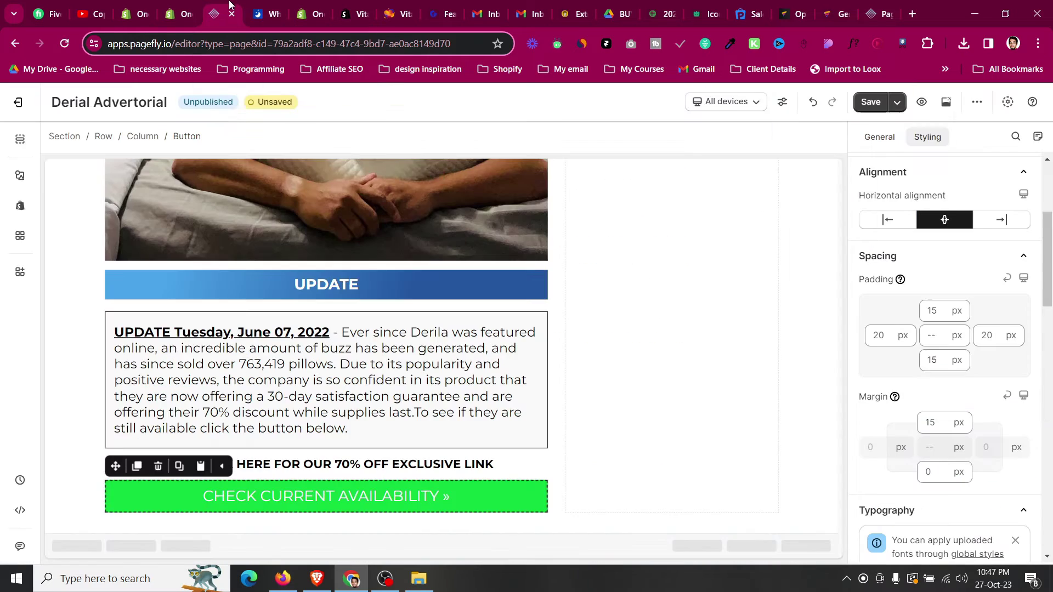
scroll(267, 315, "up", 5)
left_click(274, 4)
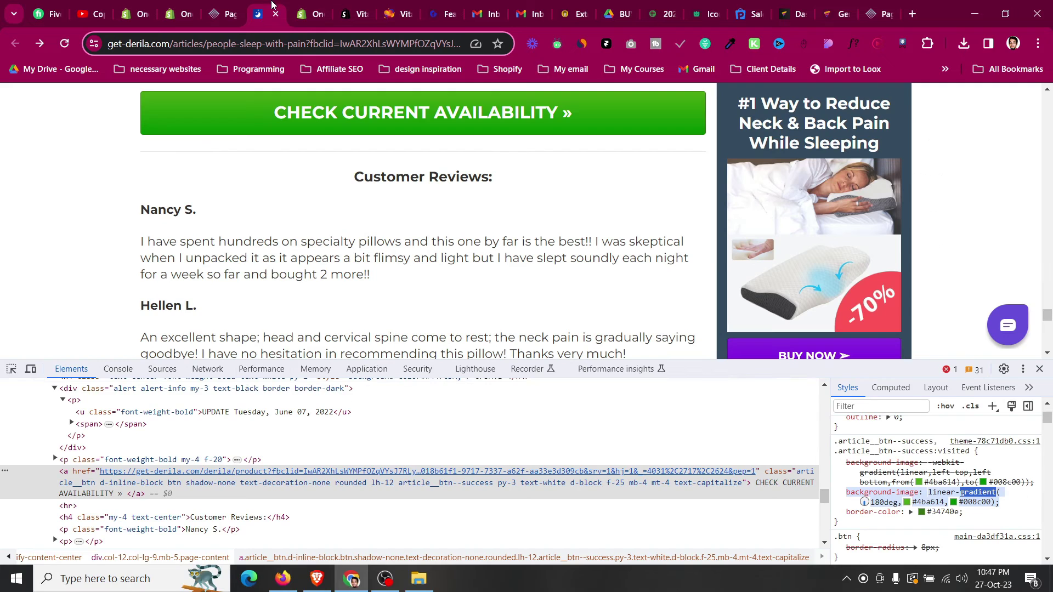
- In the PageFly page, duplicate the "What Is It And How Does It Work?" heading and move the copy below the CHECK CURRENT AVAILABILITY button
left_click(214, 3)
scroll(300, 483, "up", 1)
scroll(299, 478, "down", 2)
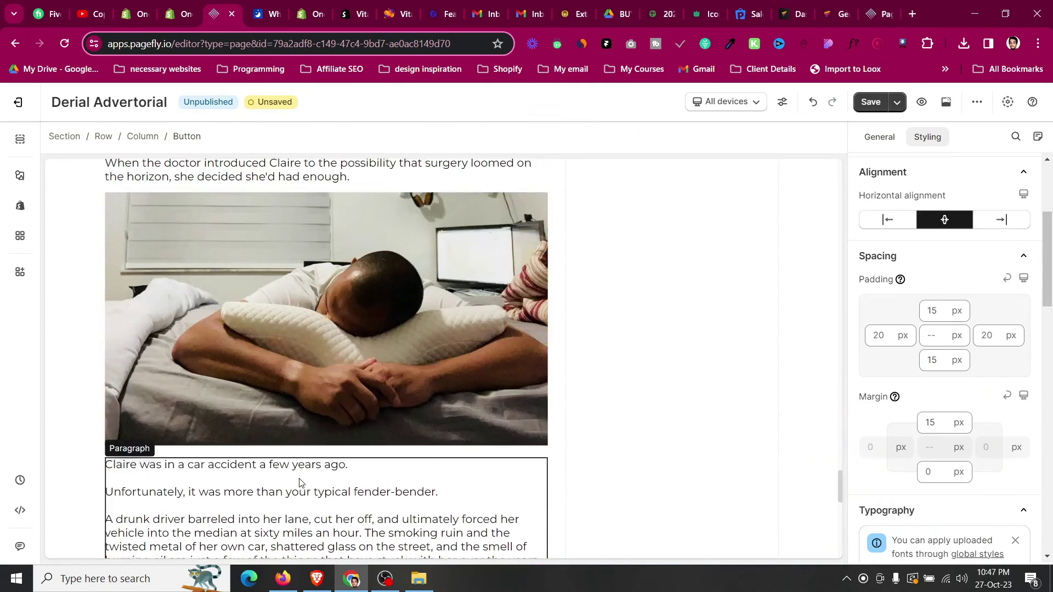
scroll(299, 479, "up", 7)
left_click(276, 333)
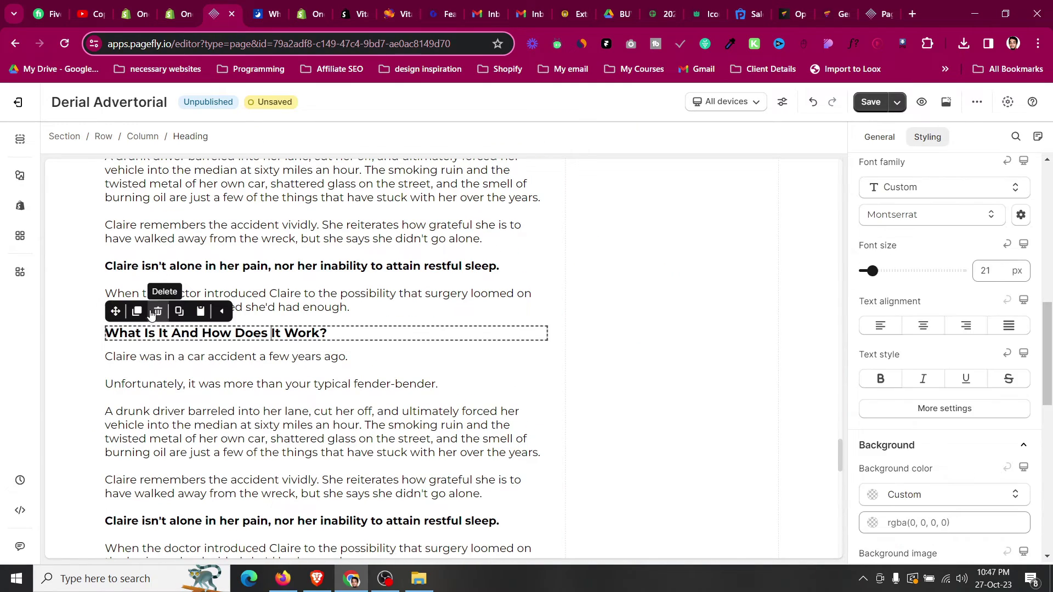
left_click(137, 309)
left_click_drag(115, 308, 245, 516)
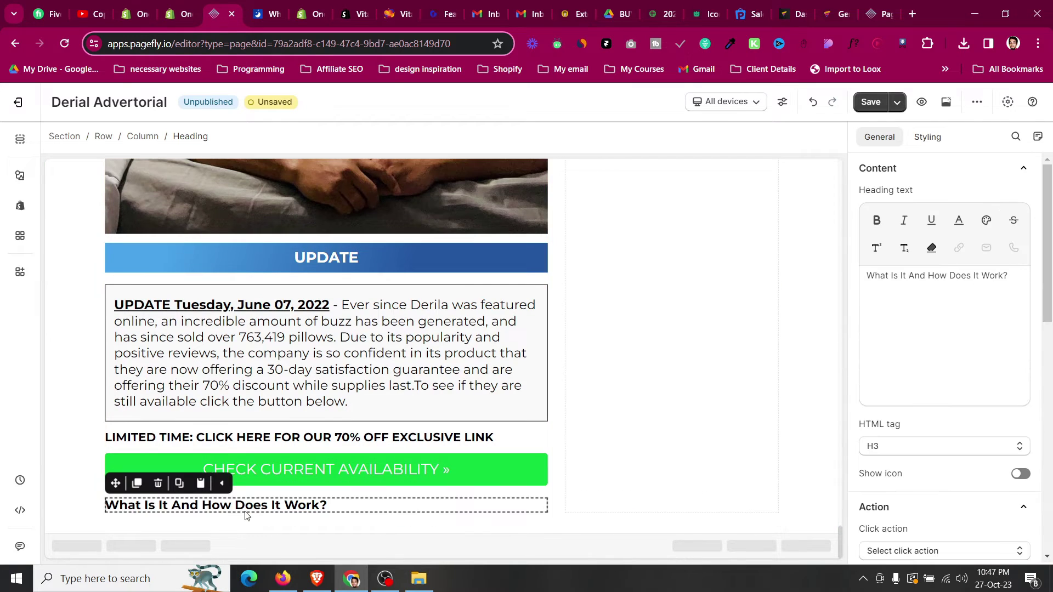
- Insert a plain line divider between the CHECK CURRENT AVAILABILITY button and the copied heading
left_click(20, 177)
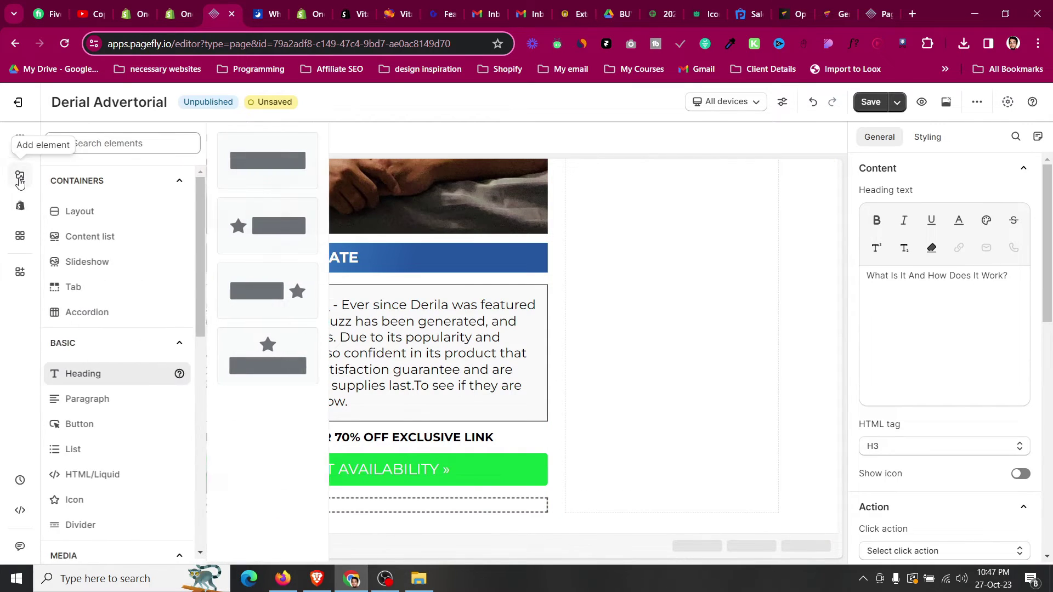
mouse_move(89, 525)
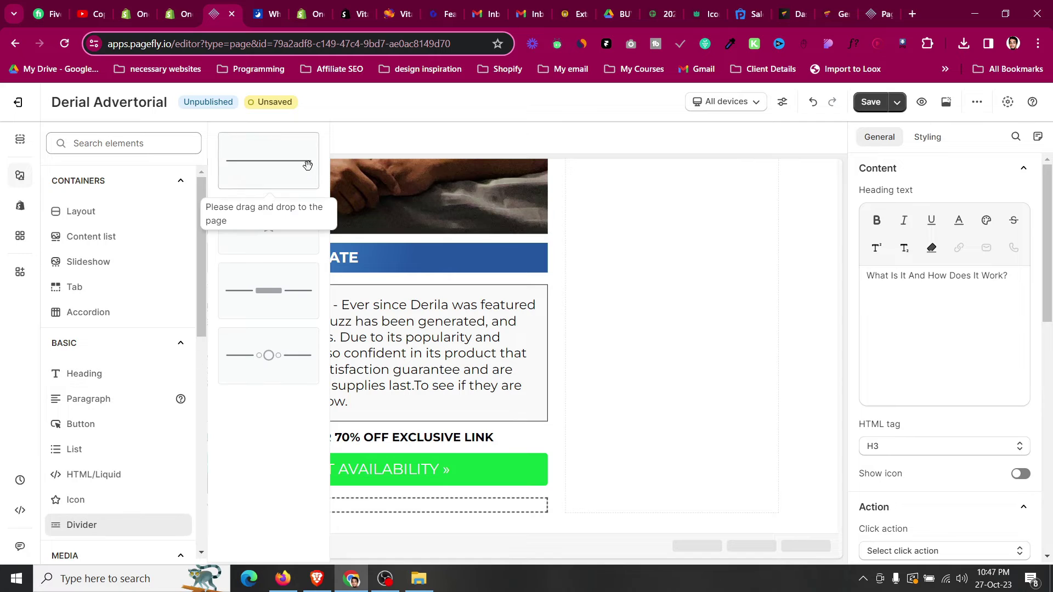
left_click_drag(268, 161, 334, 478)
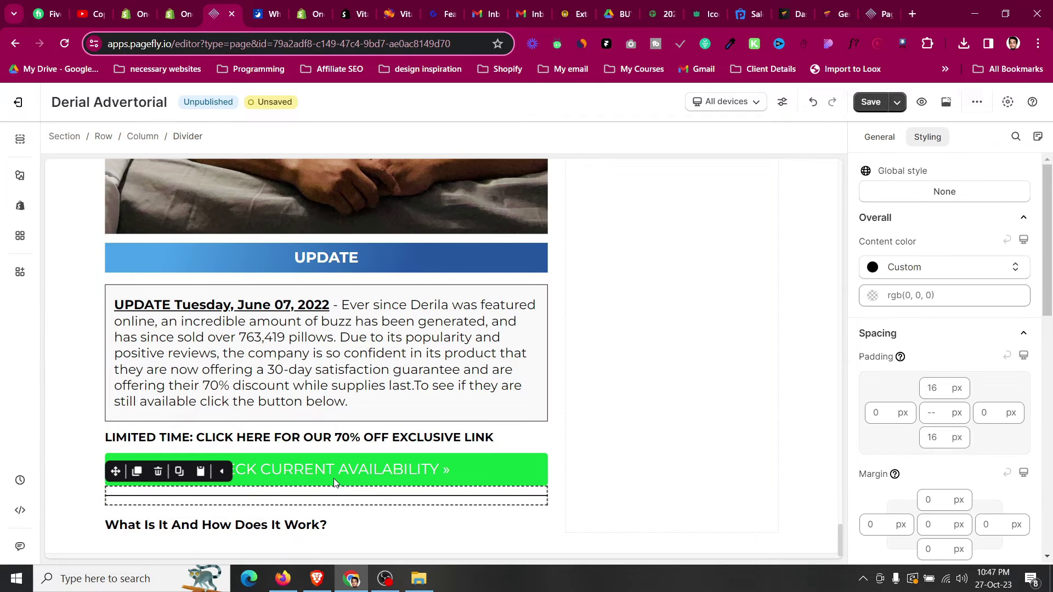
- Center the copied heading below the divider and set its font size to 23 px
left_click(281, 525)
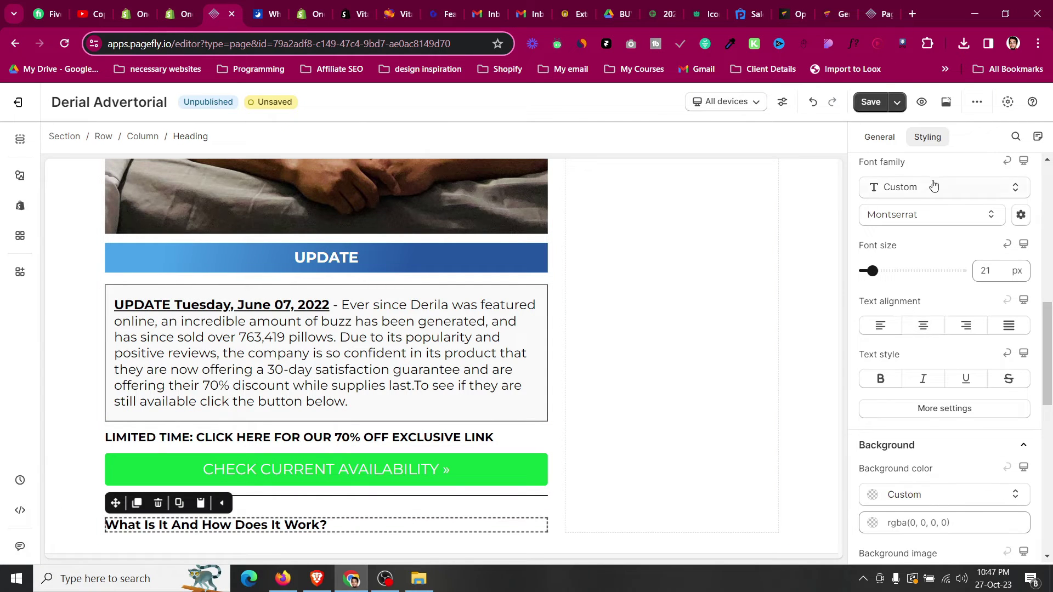
left_click(919, 328)
left_click(986, 271)
key("Up")
key("Up")
key("Up")
key("Up")
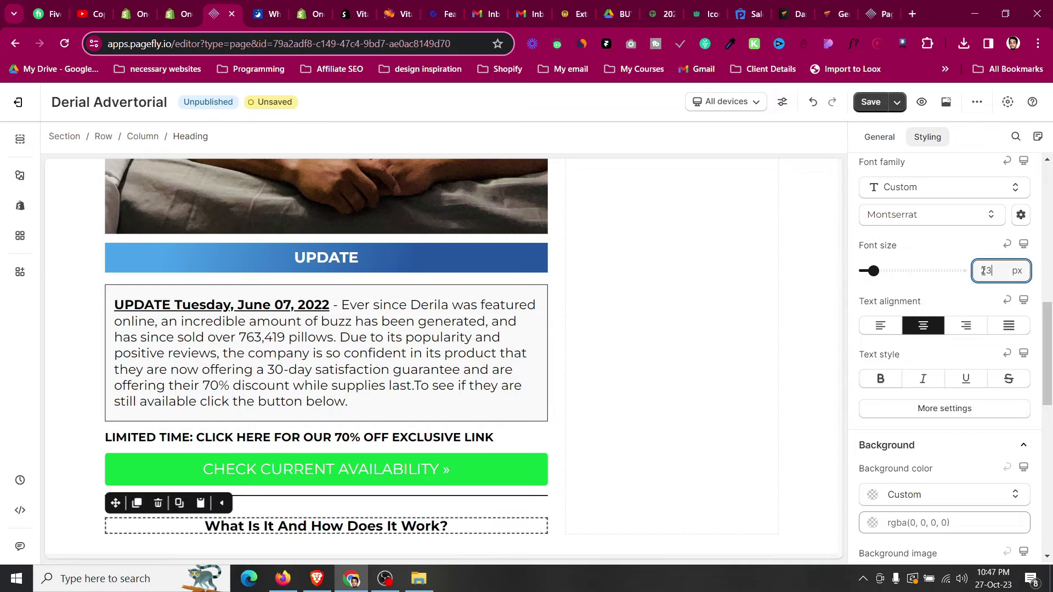
key("Down")
key("Down")
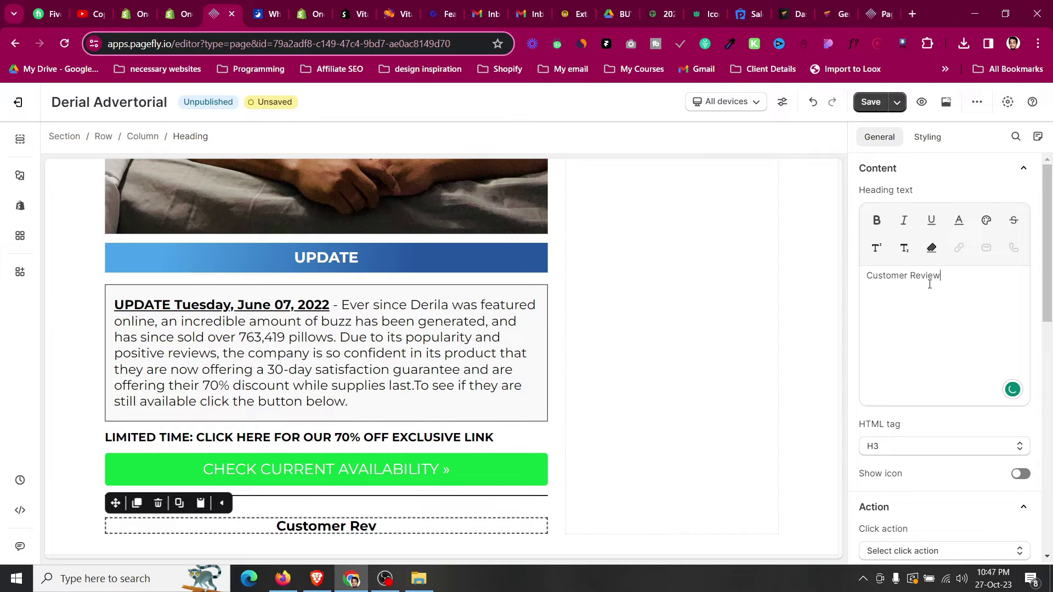
- Replace the copied heading's text with "Customer Reviews" and set its top margin to 10 px
left_click(508, 514)
left_click(478, 527)
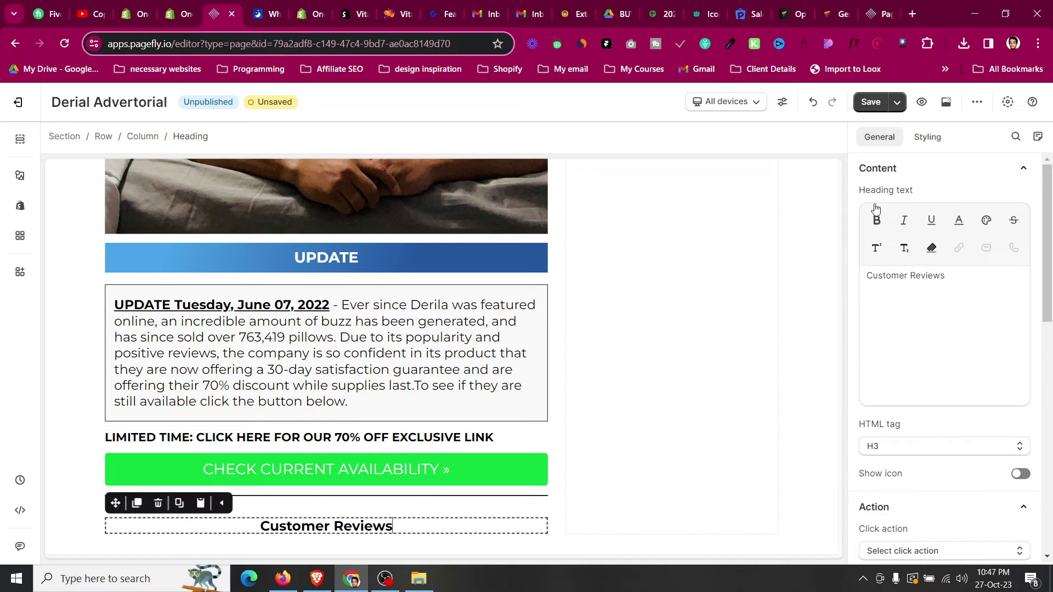
left_click(926, 138)
scroll(937, 258, "up", 5)
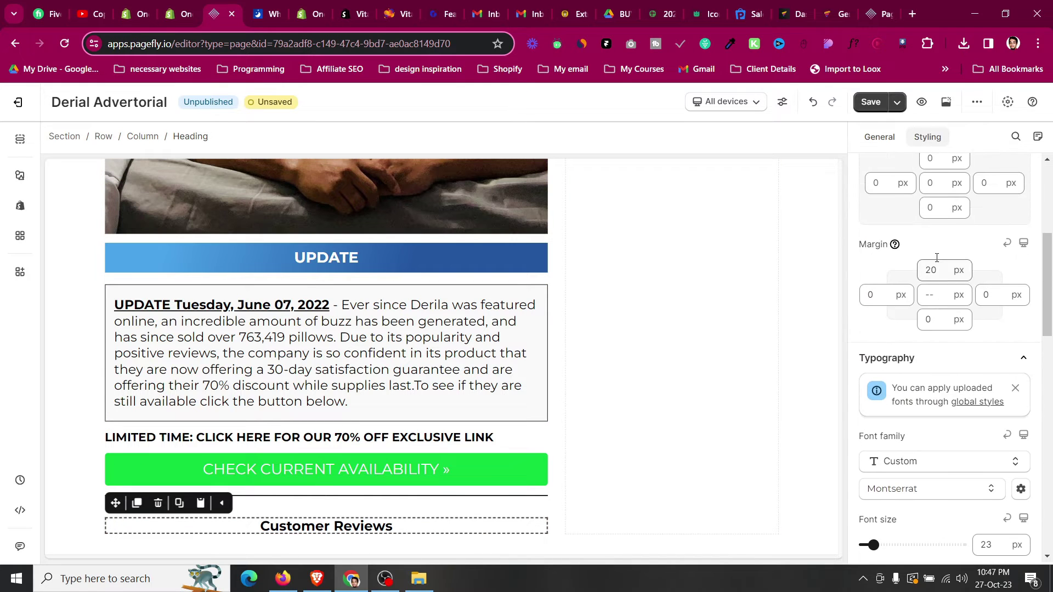
key("Down")
key("Down")
key("Down")
key("Down")
key("Down")
key("Down")
key("Down")
key("Down")
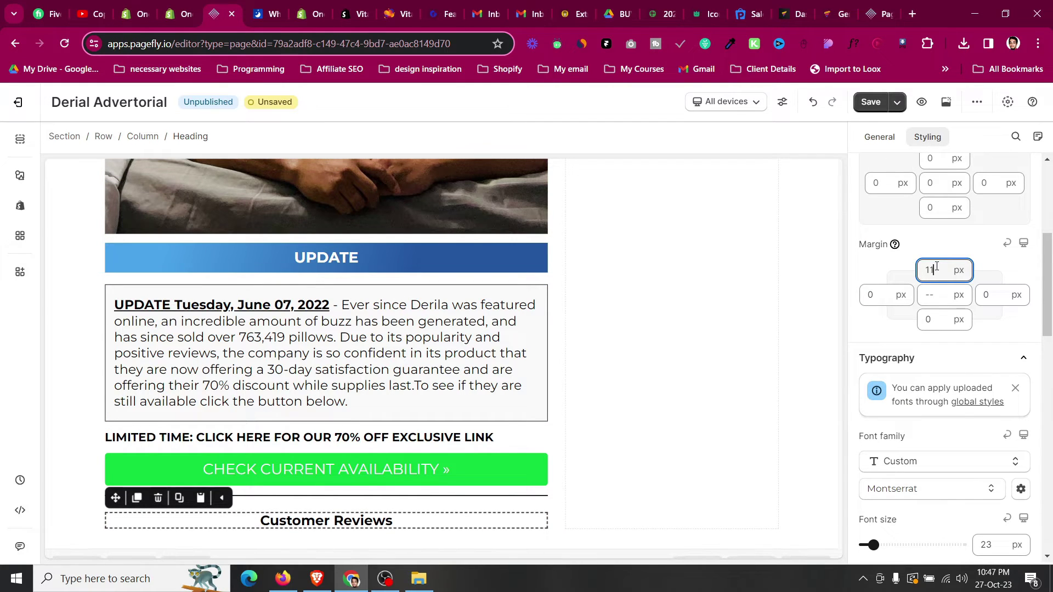
key("Down")
- Check the reference article's reviews, then duplicate the page's verified-buyer testimonial block directly above the "What Is It And How Does It Work?" heading
scroll(350, 367, "up", 10)
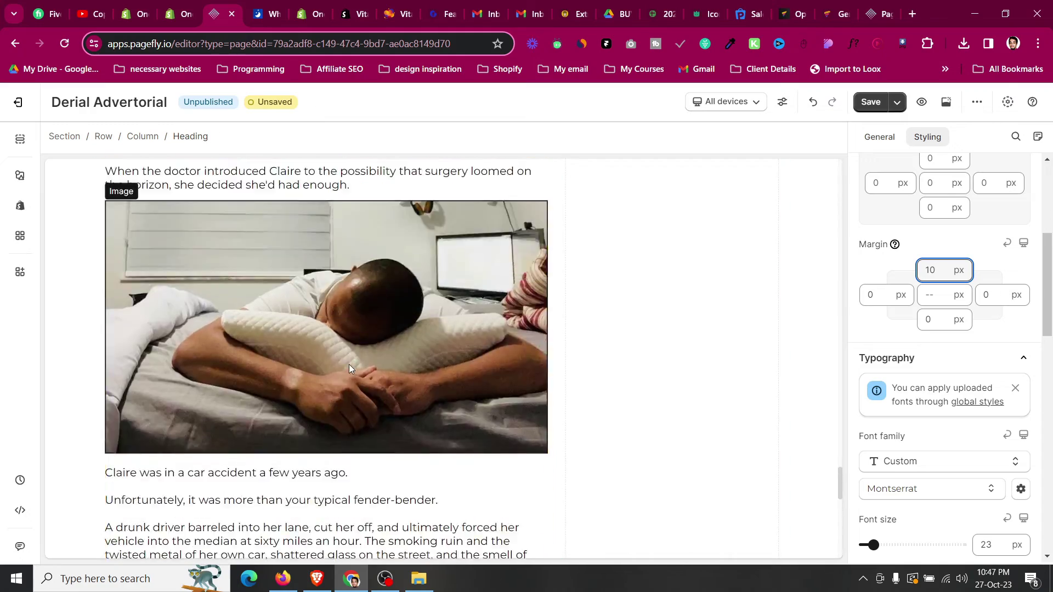
scroll(350, 366, "down", 7)
left_click(259, 5)
scroll(294, 195, "down", 10)
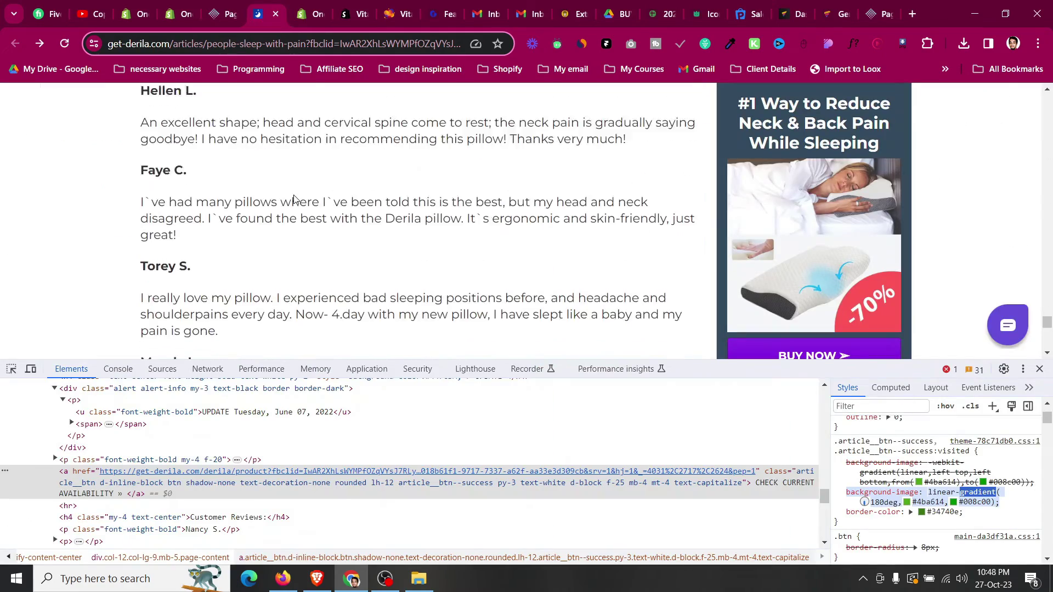
scroll(294, 196, "up", 8)
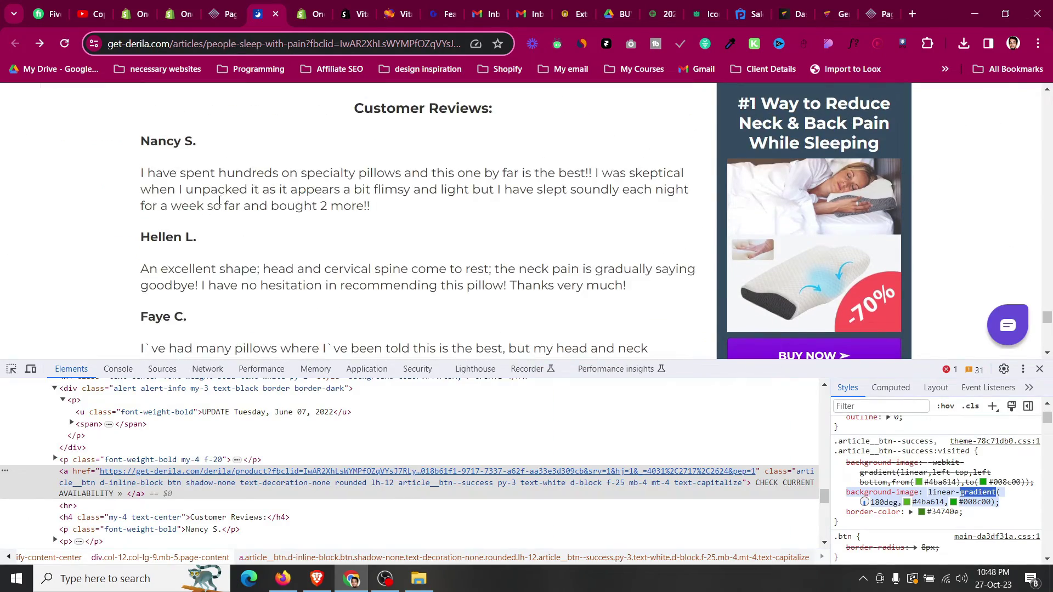
left_click(236, 4)
scroll(238, 259, "down", 15)
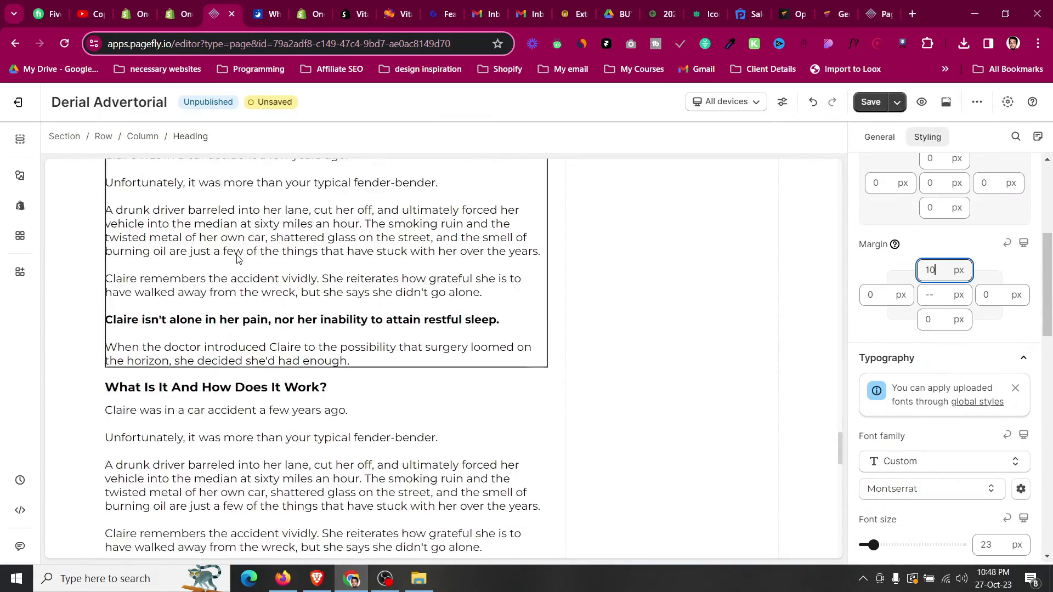
scroll(237, 259, "down", 3)
left_click(120, 230)
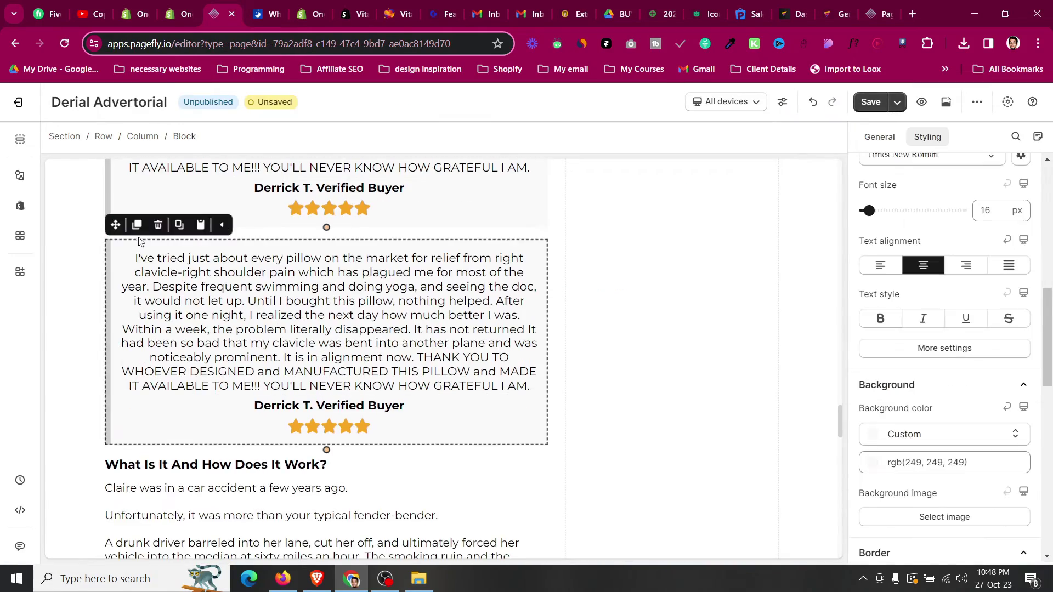
left_click(137, 225)
- Move the duplicated testimonial block to the end of the page, directly below the Customer Reviews heading
scroll(330, 305, "down", 10)
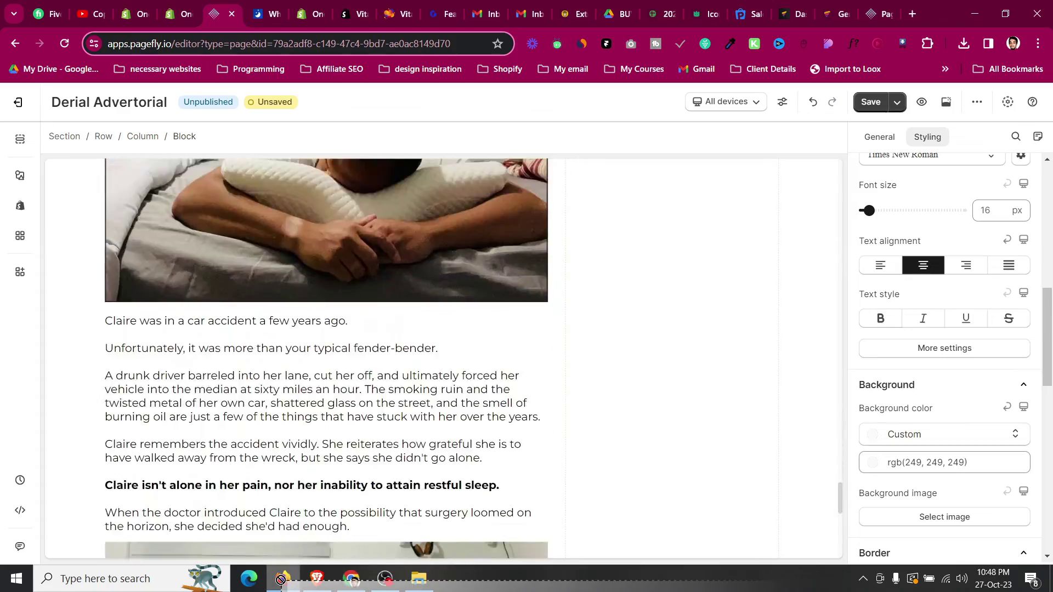
left_click(281, 579)
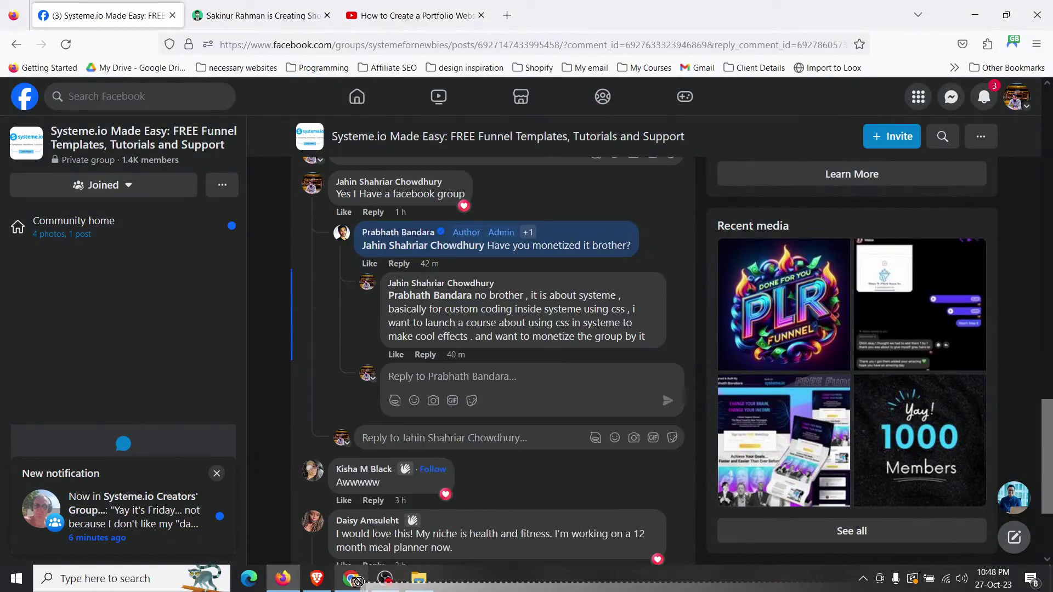
left_click(354, 580)
scroll(236, 281, "up", 10)
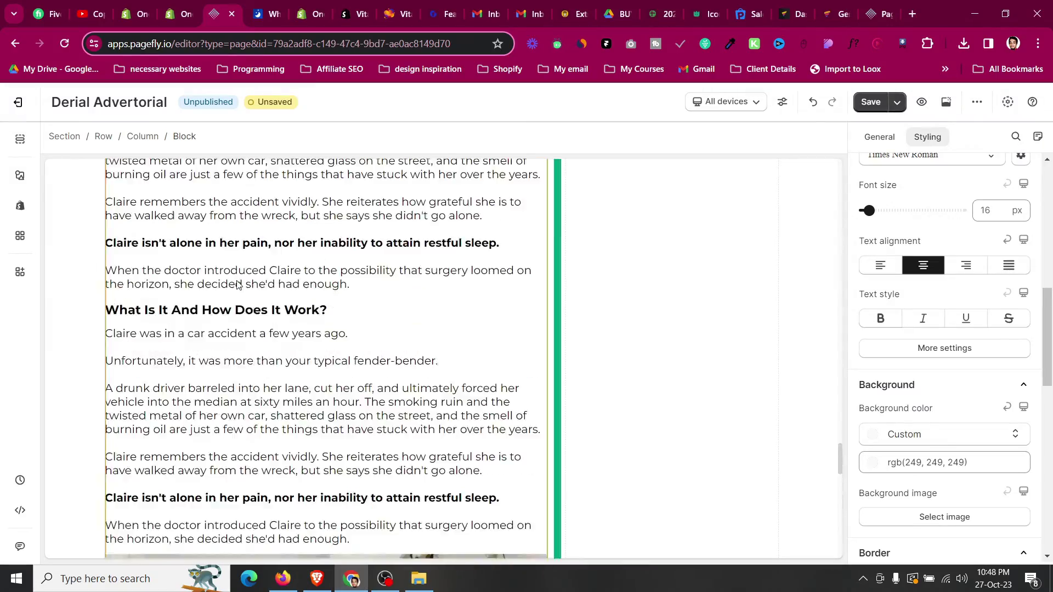
scroll(239, 286, "up", 2)
scroll(240, 286, "down", 6)
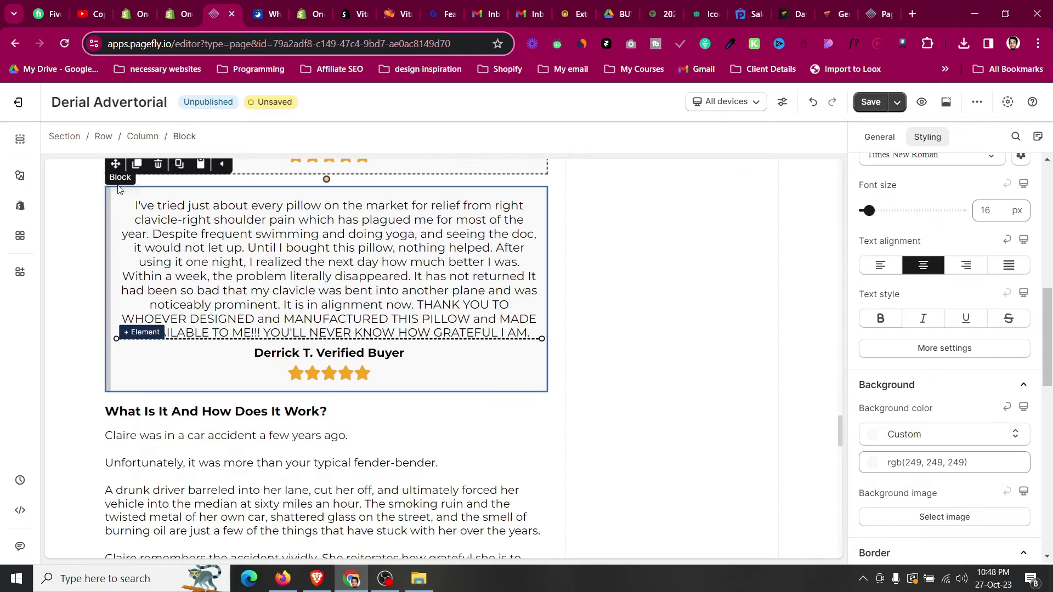
left_click_drag(115, 163, 333, 512)
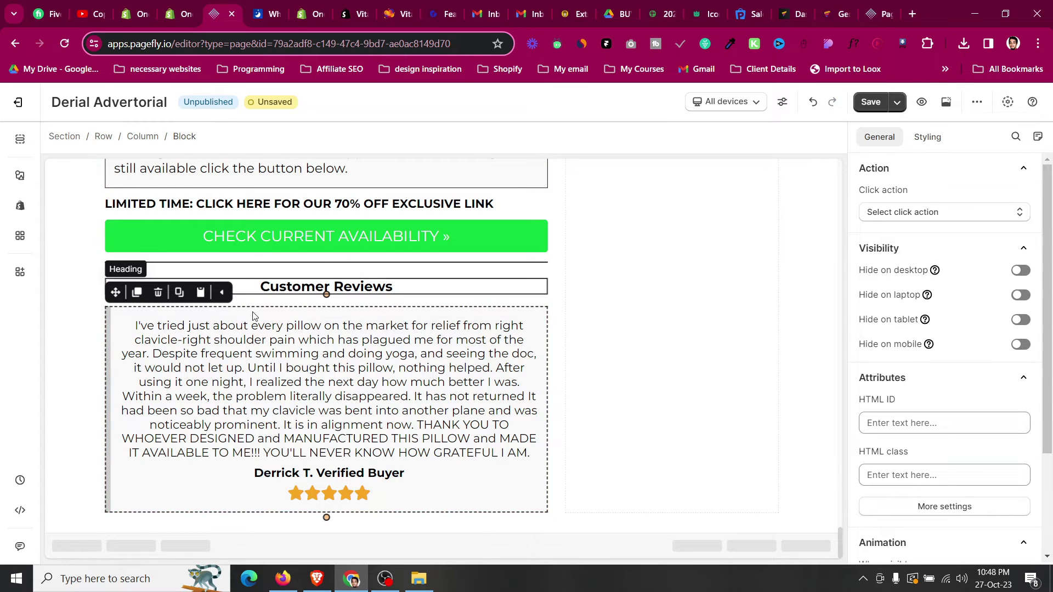
- Duplicate the verified-buyer testimonial block below the Customer Reviews heading twice, making three stacked reviews
left_click(137, 293)
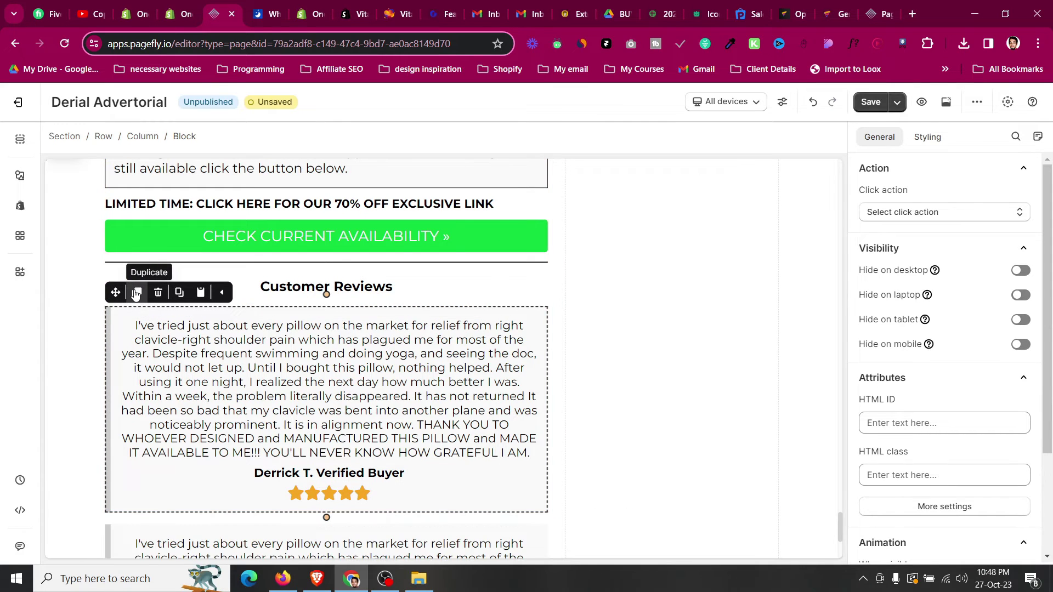
left_click(82, 431)
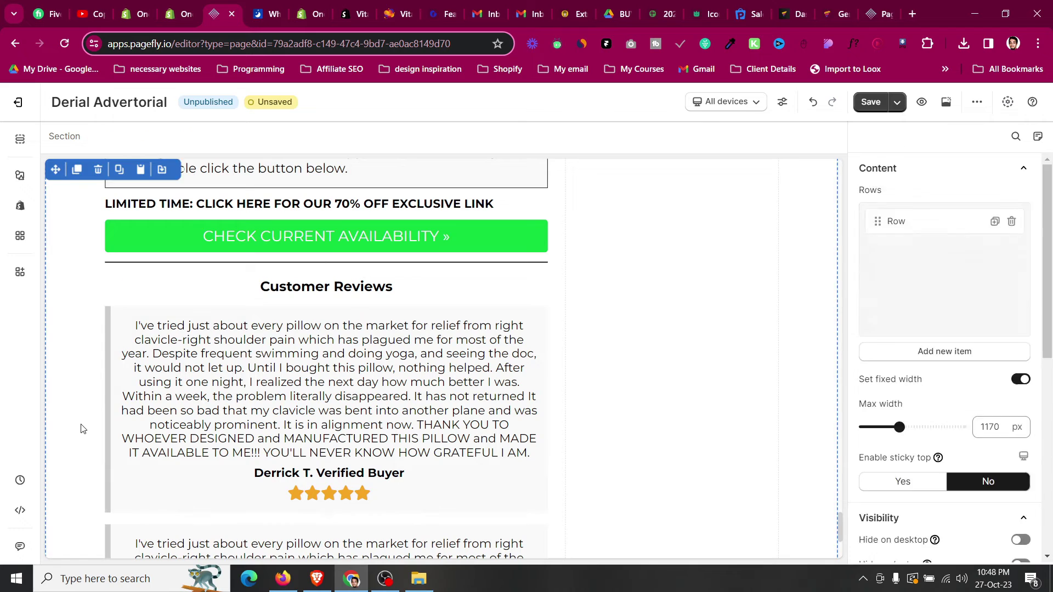
scroll(170, 307, "down", 4)
left_click(171, 316)
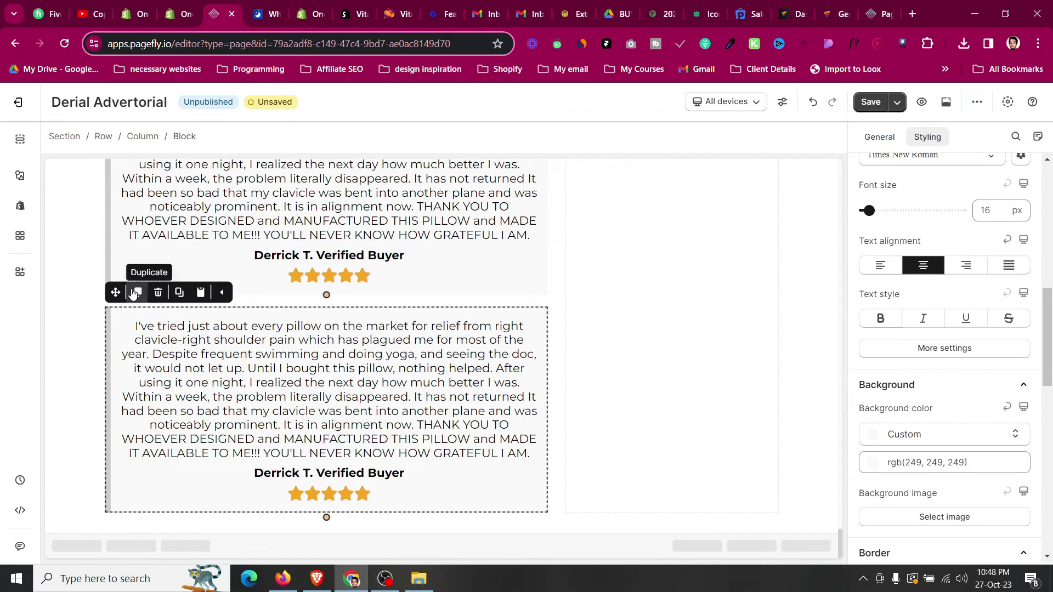
left_click(137, 292)
- Check how the reference article's reviews end, then duplicate the "CHECK CURRENT AVAILABILITY »" button and move the copy below the last testimonial block
left_click(271, 7)
scroll(321, 265, "down", 10)
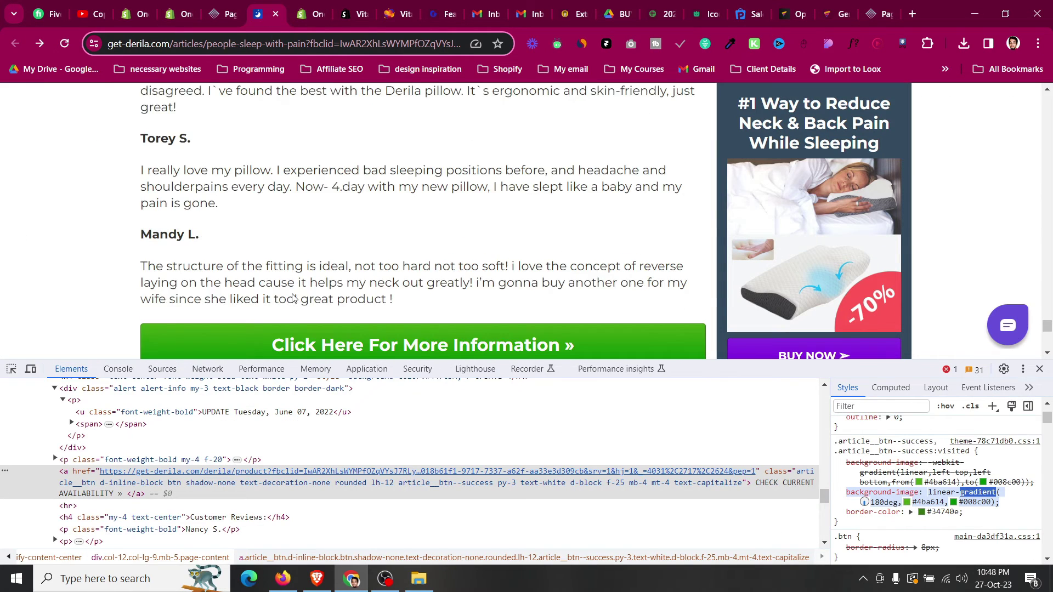
left_click(236, 4)
scroll(315, 330, "up", 10)
scroll(315, 330, "down", 4)
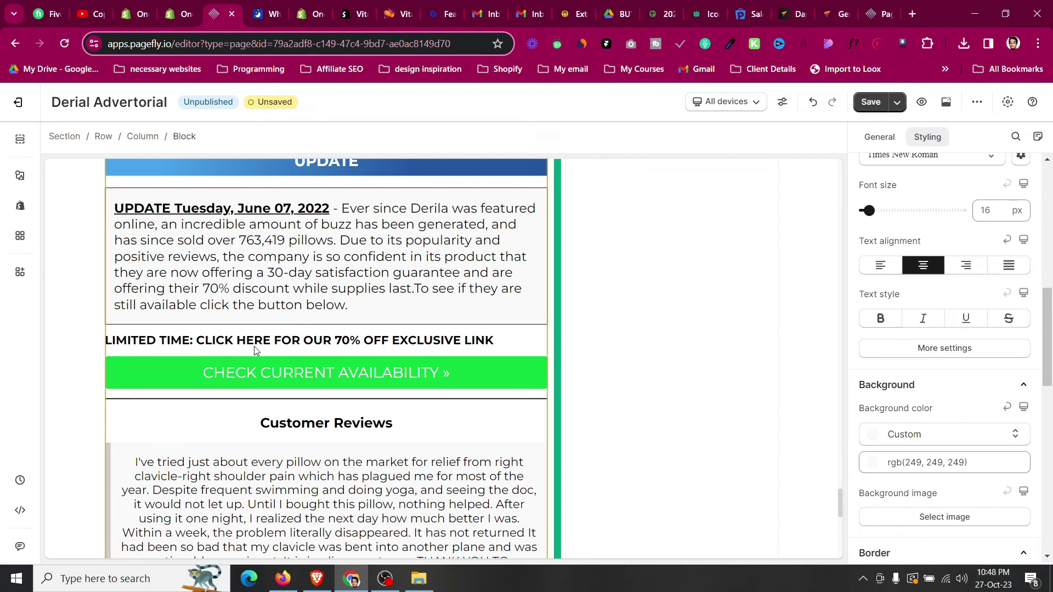
left_click(184, 368)
left_click(136, 342)
left_click_drag(141, 374, 278, 511)
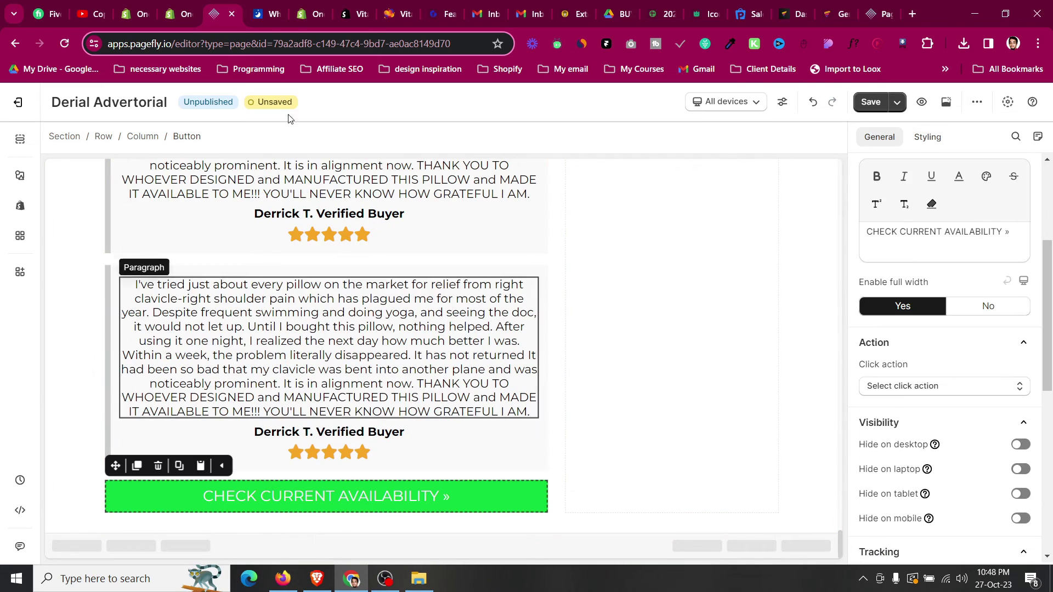
- Copy the full advertisement, marketing and advertising disclosure text from the end of the reference article
left_click(263, 5)
triple_click(315, 286)
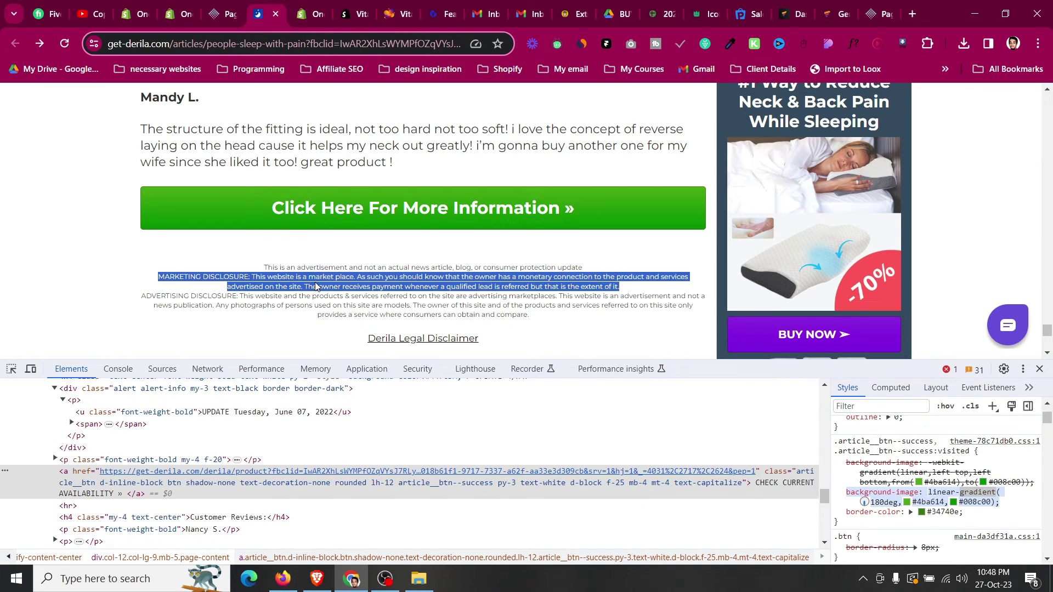
left_click(309, 276)
left_click_drag(552, 322, 273, 267)
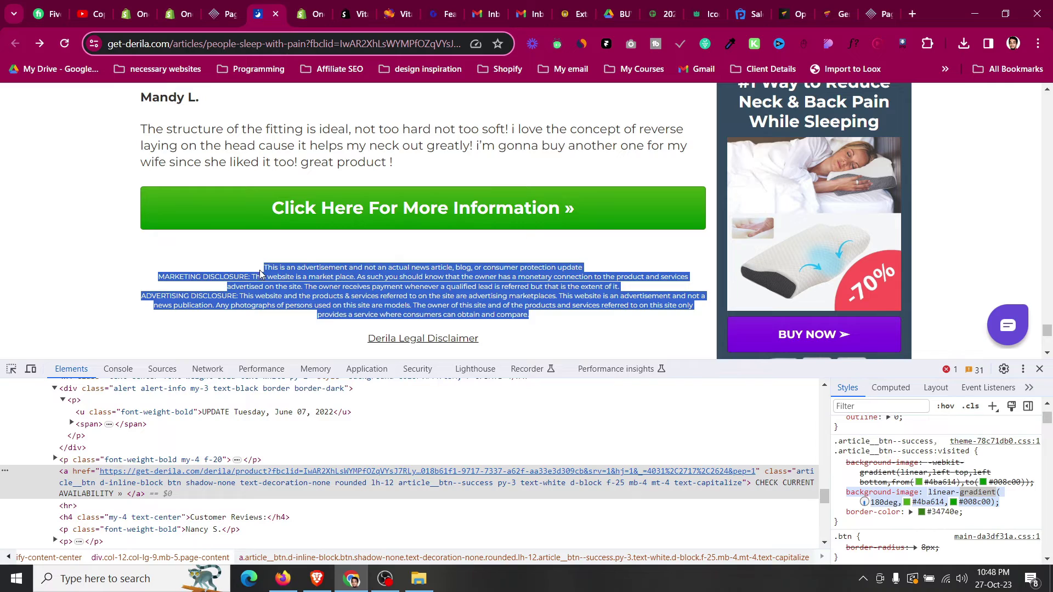
right_click(273, 268)
left_click(316, 284)
- Duplicate a testimonial paragraph, move the copy below the page's last button, and replace its text with the copied disclosure
left_click(243, 13)
scroll(335, 234, "up", 5)
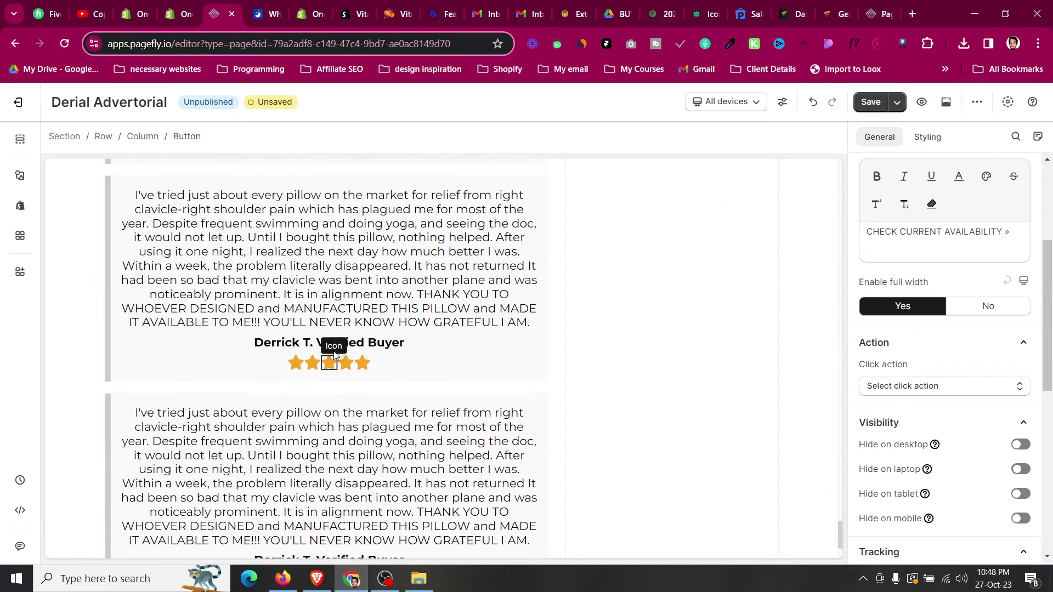
scroll(336, 233, "down", 5)
left_click(335, 231)
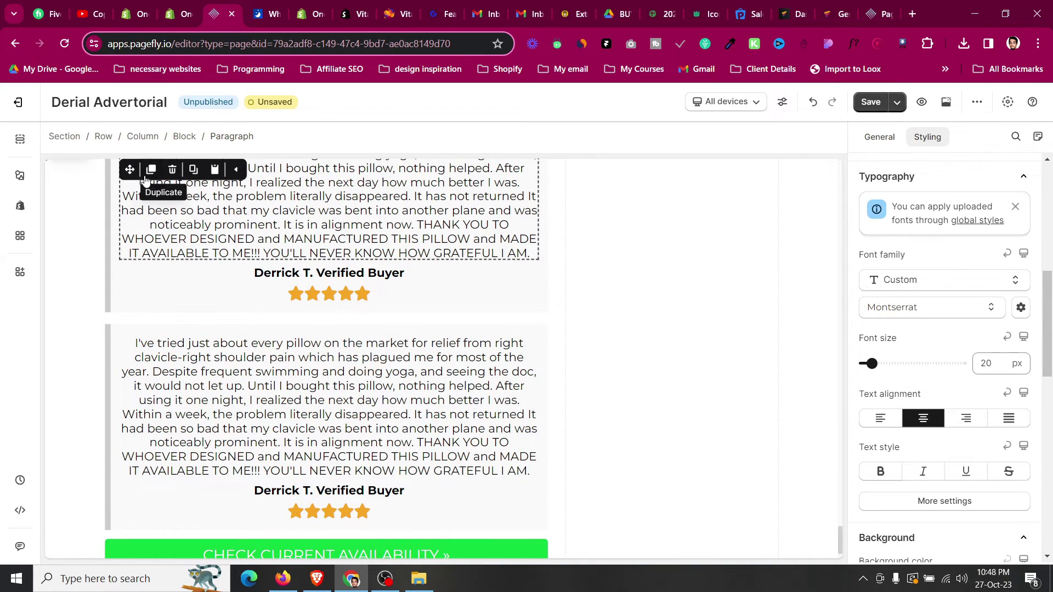
left_click(149, 172)
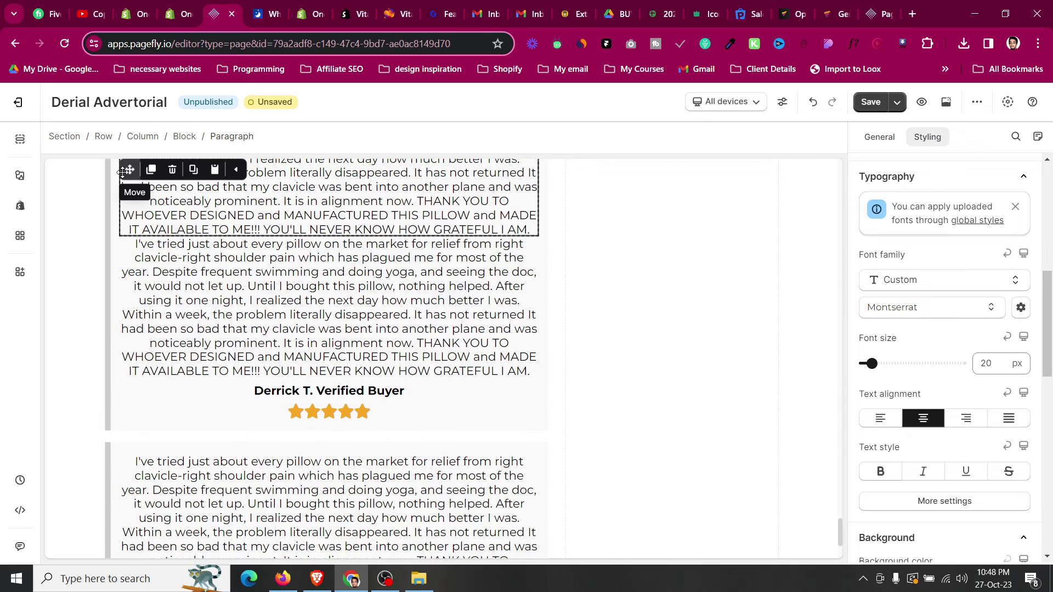
left_click_drag(128, 169, 351, 505)
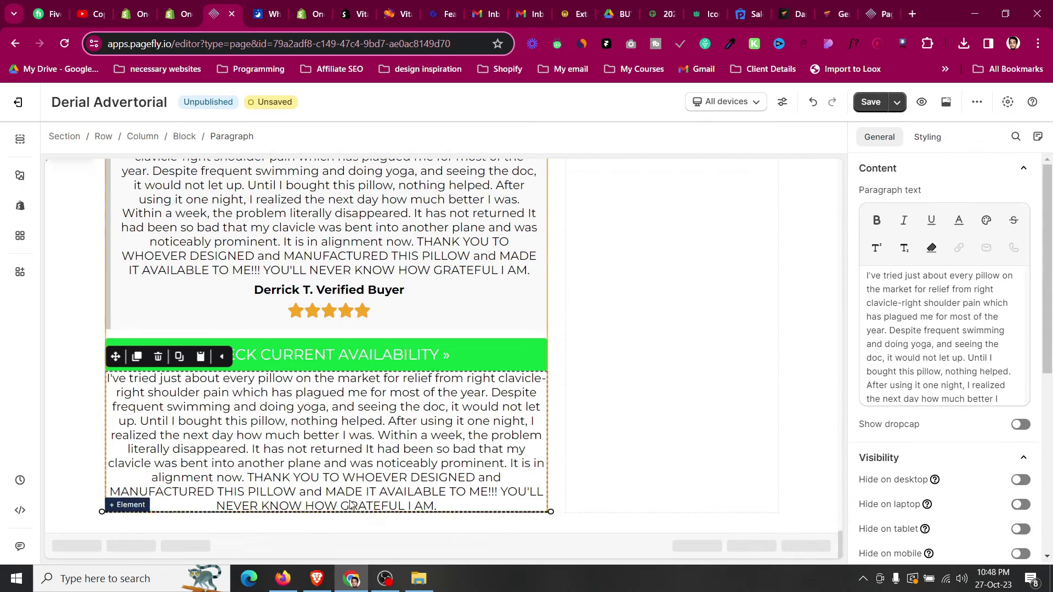
key("ctrl+a")
key("ctrl+v")
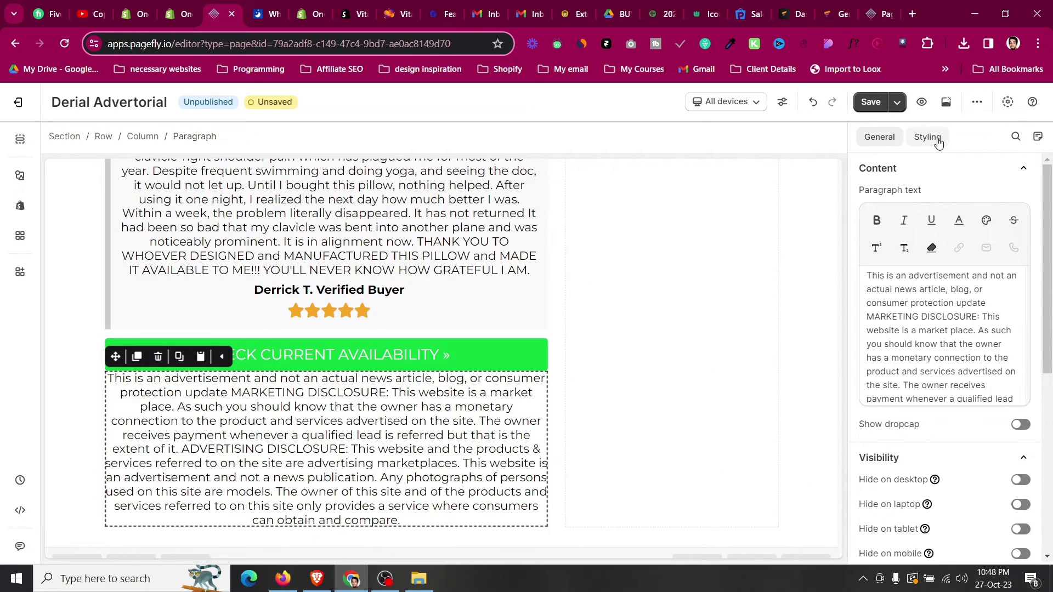
- Set the disclosure paragraph's top margin to 10 px and its font size to 15 px
left_click(928, 136)
scroll(927, 367, "up", 3)
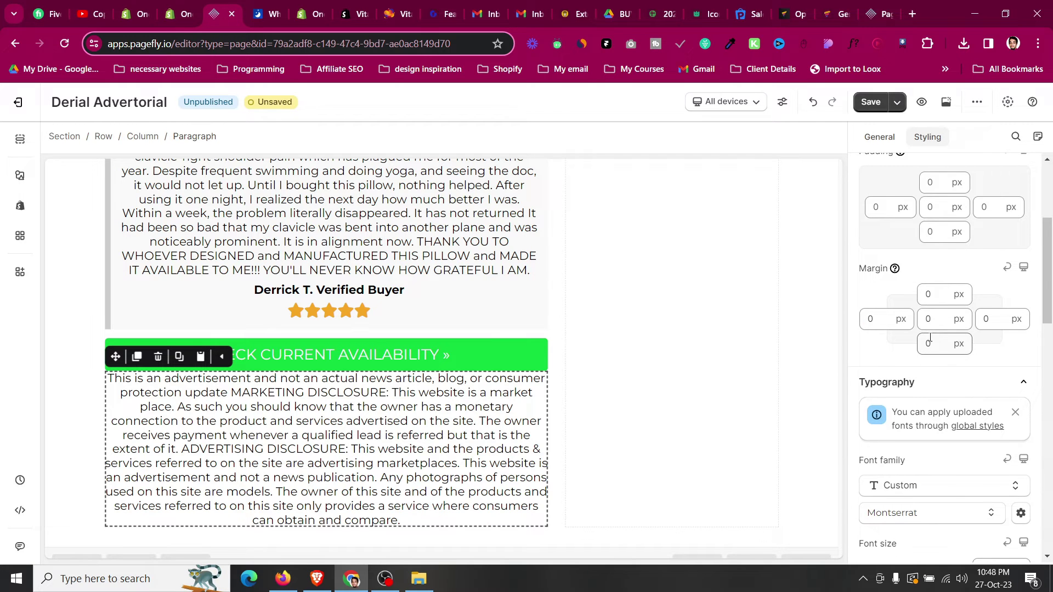
left_click(934, 299)
type("9")
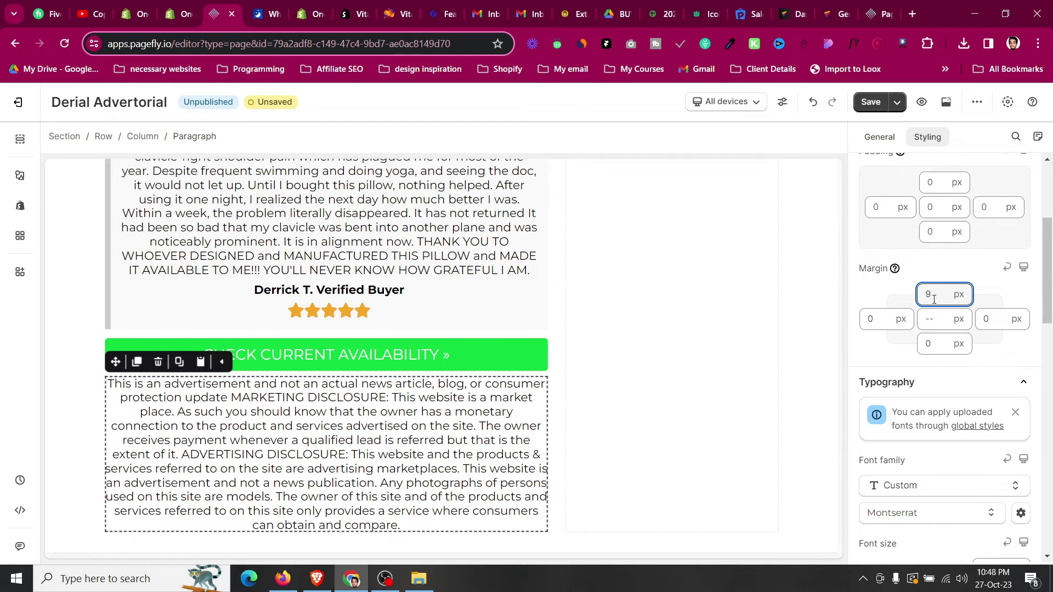
key("Up")
scroll(965, 396, "down", 3)
double_click(985, 432)
type("15")
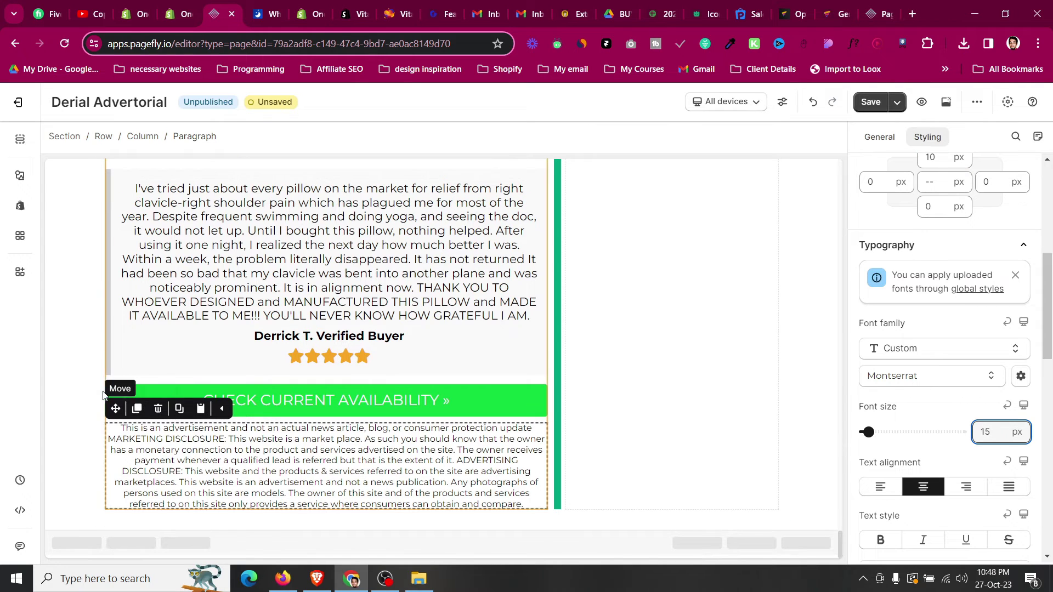
left_click(85, 383)
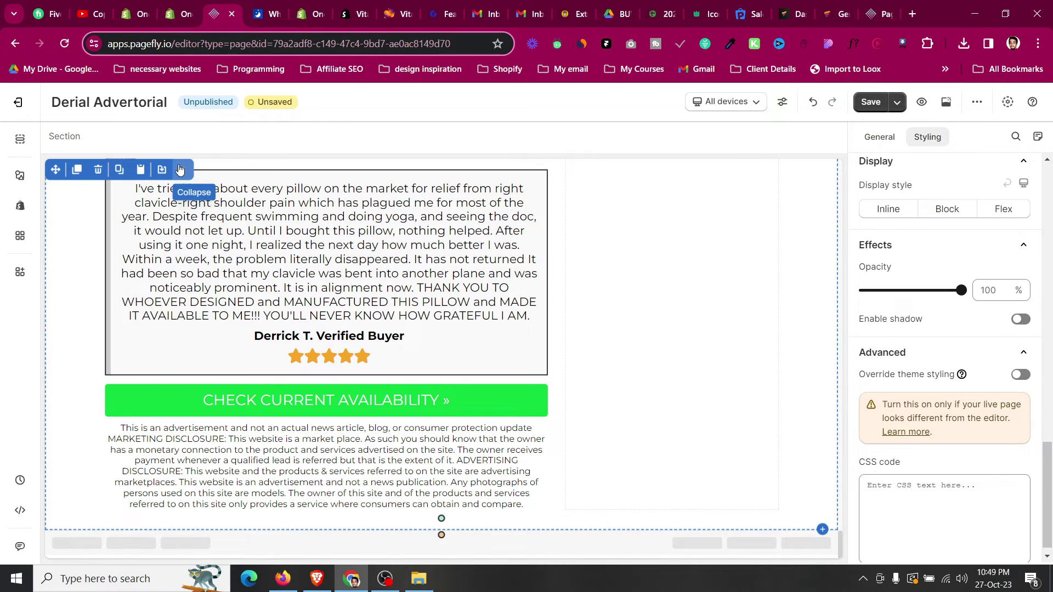
- Compare the reference article's footer, reviews and top sidebar with the page being built, up to its header
left_click(273, 4)
scroll(346, 263, "down", 3)
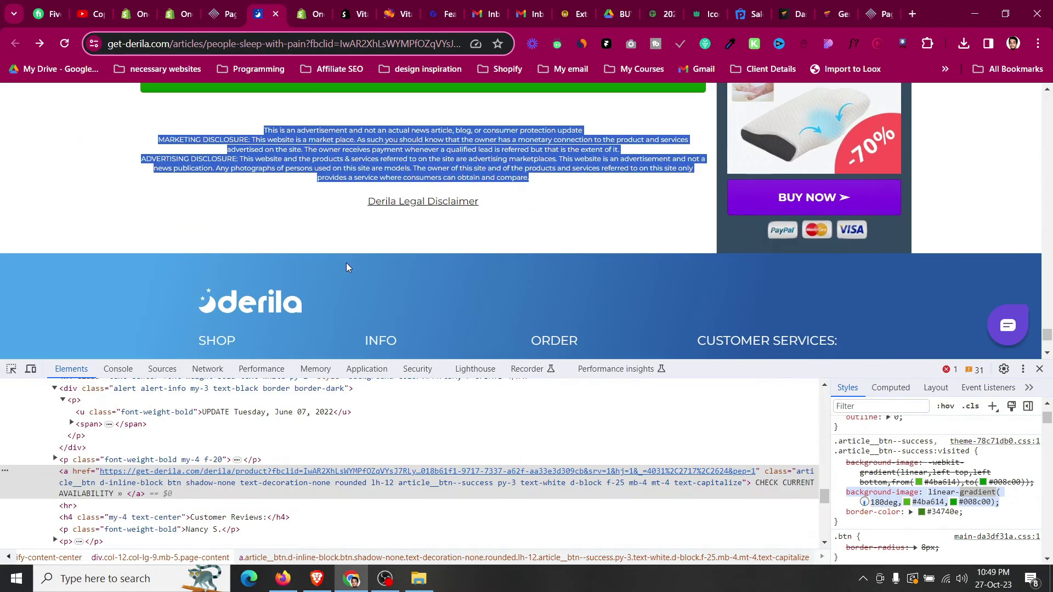
scroll(420, 228, "up", 10)
scroll(421, 228, "up", 2)
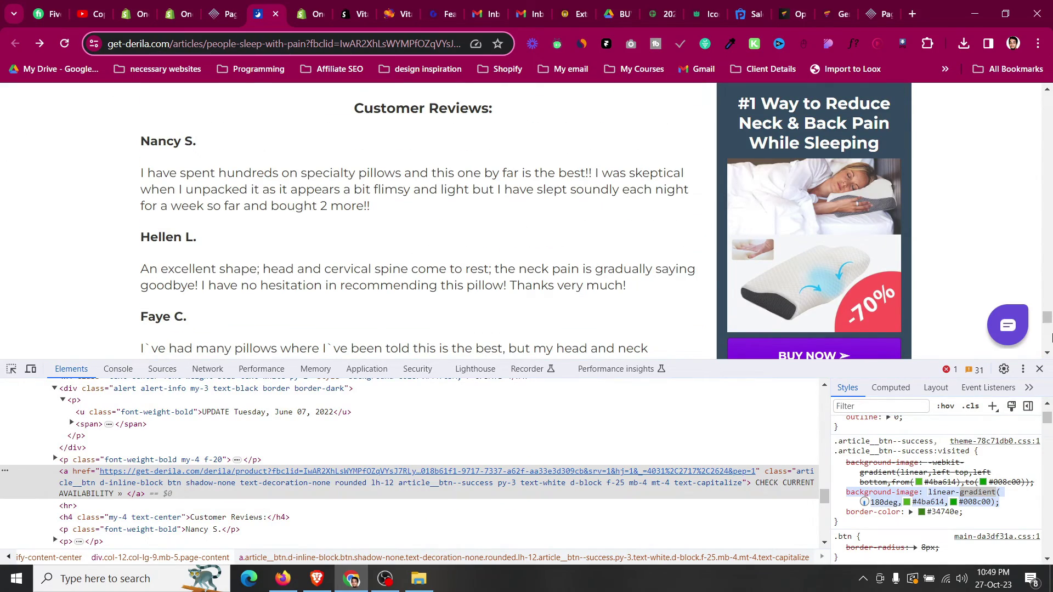
left_click(1039, 370)
scroll(1038, 373, "up", 20)
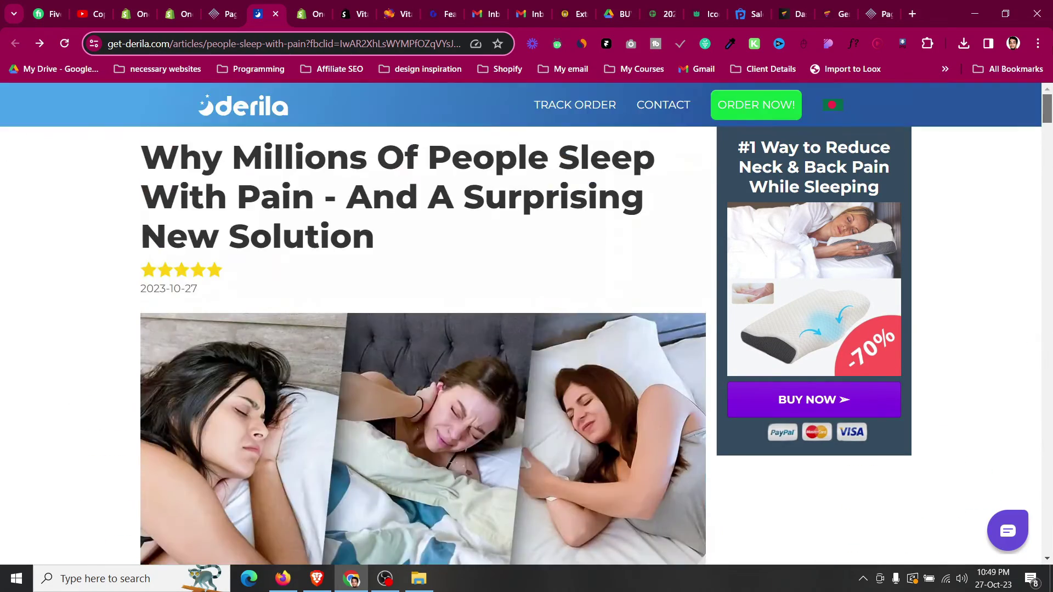
left_click(223, 5)
scroll(598, 268, "up", 20)
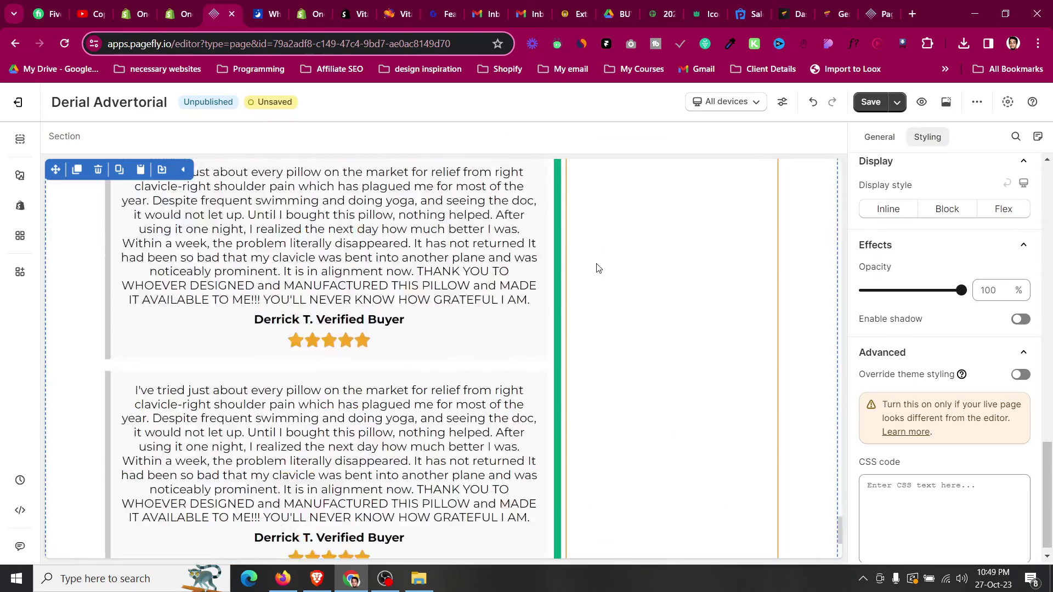
scroll(598, 269, "up", 20)
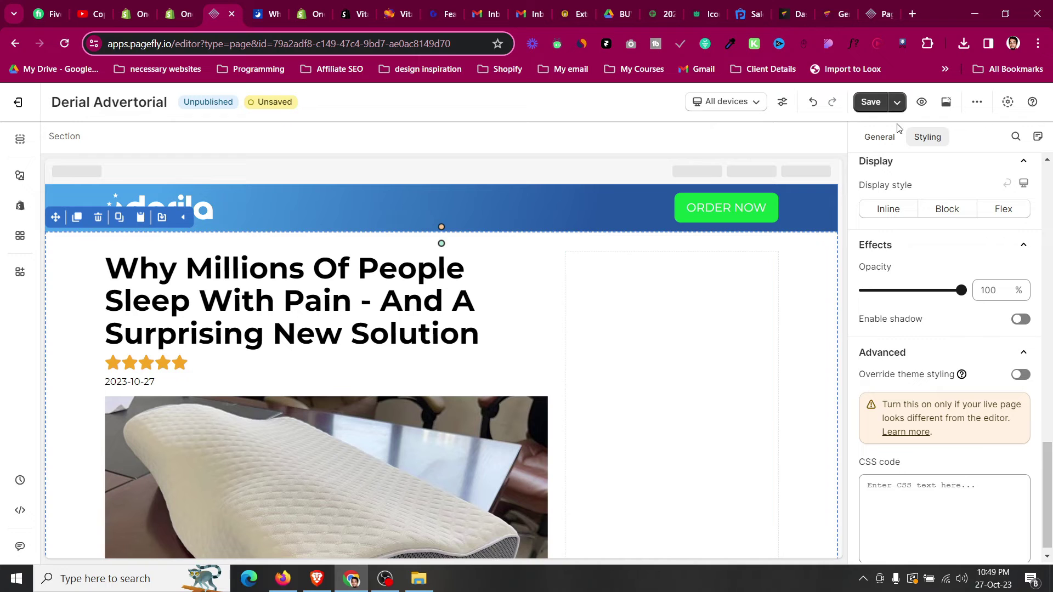
- Save the page and add a Block container to the empty sidebar column beside the main heading
key("ctrl+s")
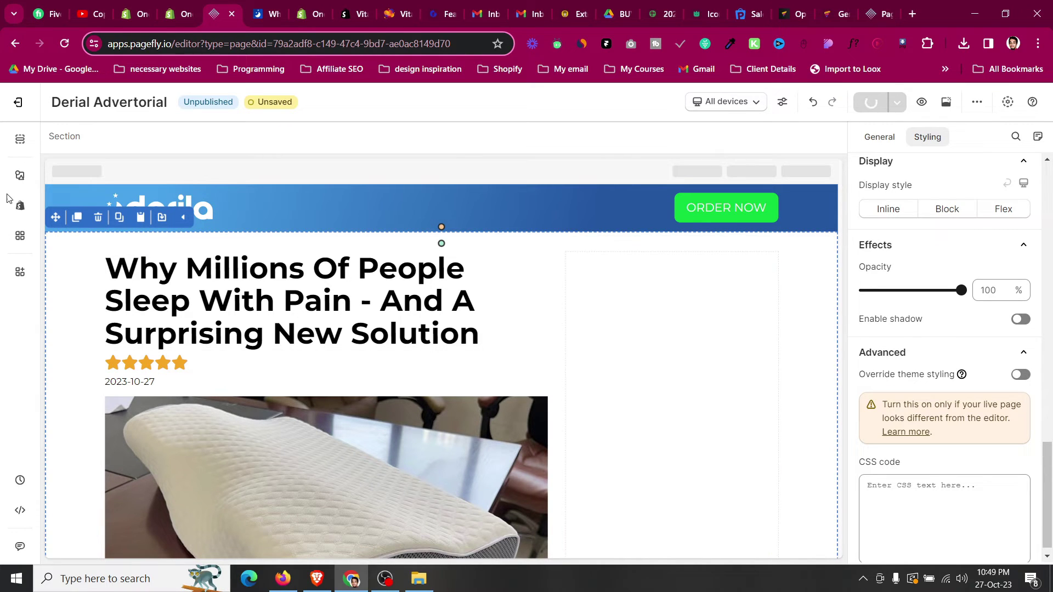
left_click(21, 176)
mouse_move(110, 211)
scroll(269, 384, "down", 5)
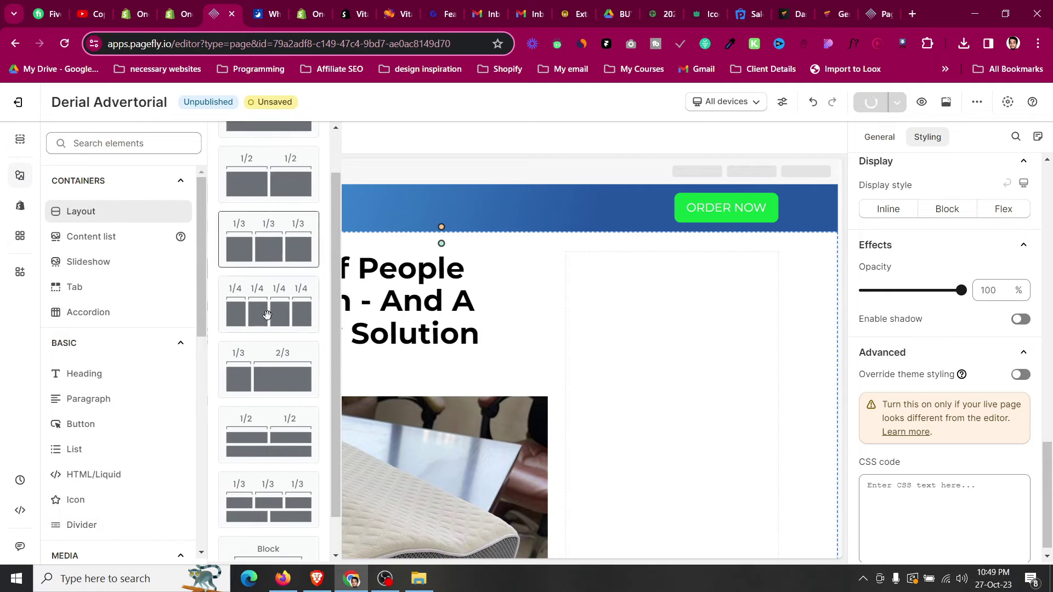
left_click_drag(286, 512, 684, 322)
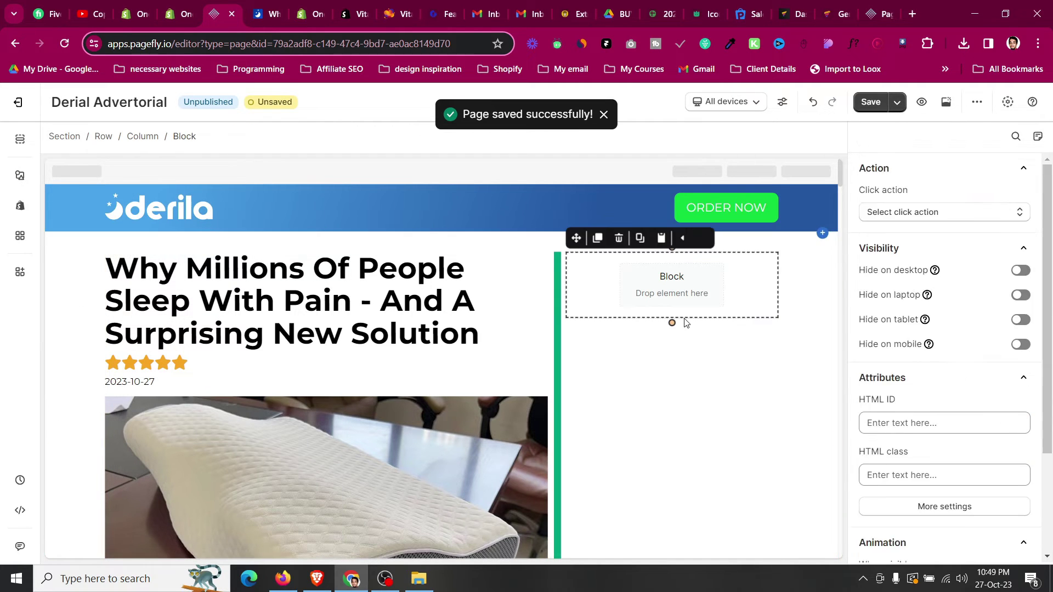
- Check the reference sidebar, then duplicate the main article heading and move the copy into the new sidebar block
left_click(263, 6)
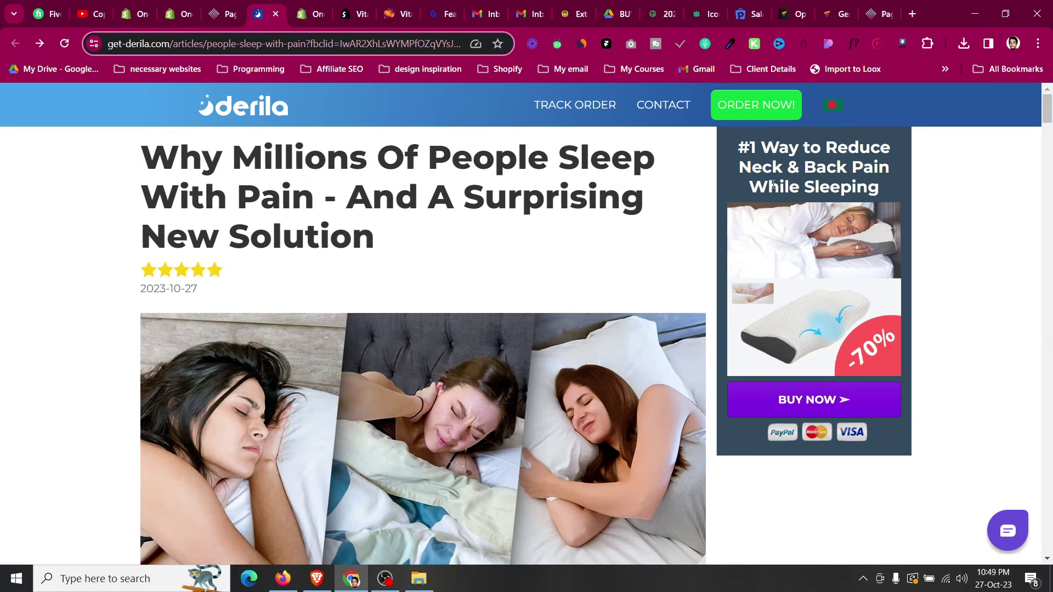
left_click(222, 14)
left_click(220, 274)
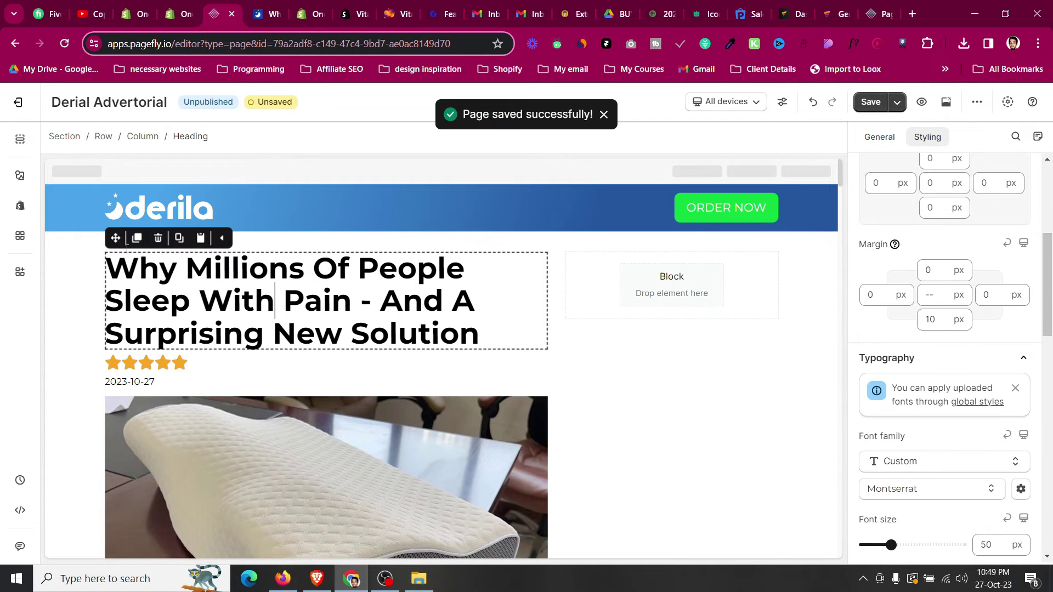
left_click(136, 238)
left_click_drag(112, 237, 677, 287)
- Inspect the reference sidebar's background color and apply it, rgb(52, 74, 95), as the sidebar block's background
left_click(262, 7)
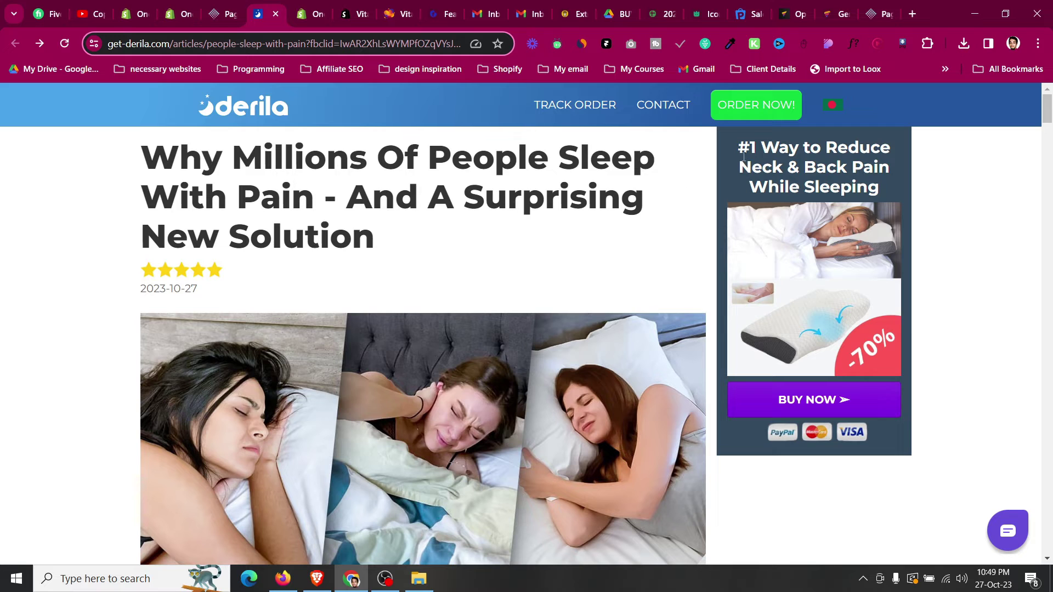
right_click(728, 204)
left_click(777, 491)
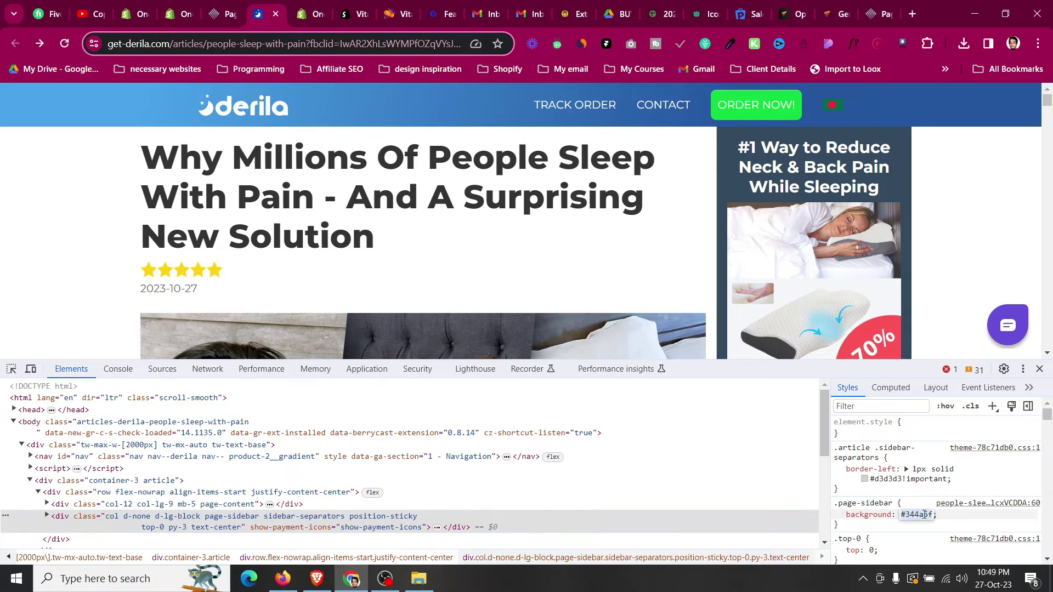
left_click(236, 6)
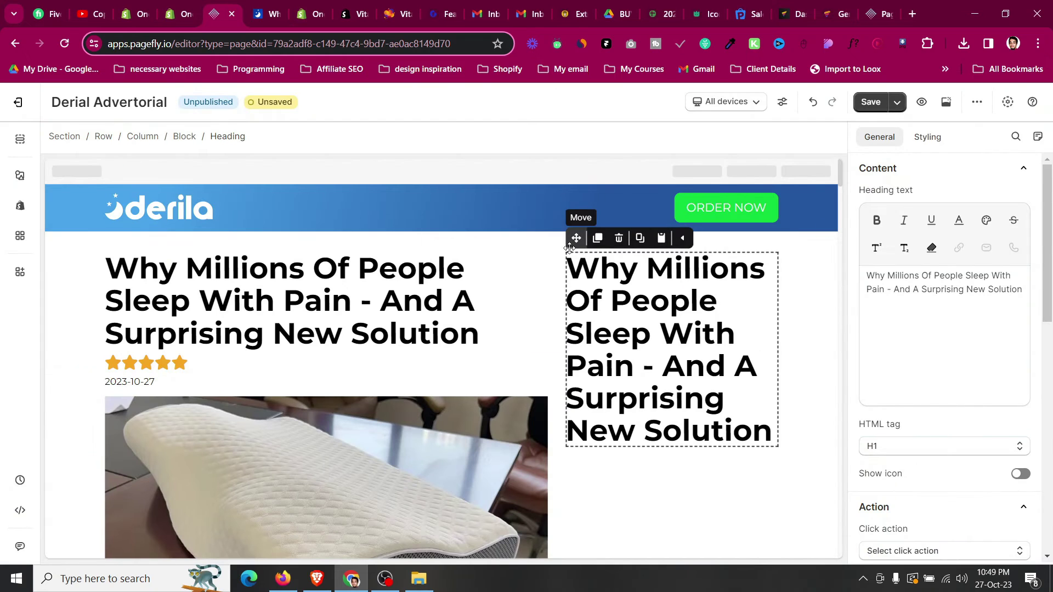
left_click(186, 137)
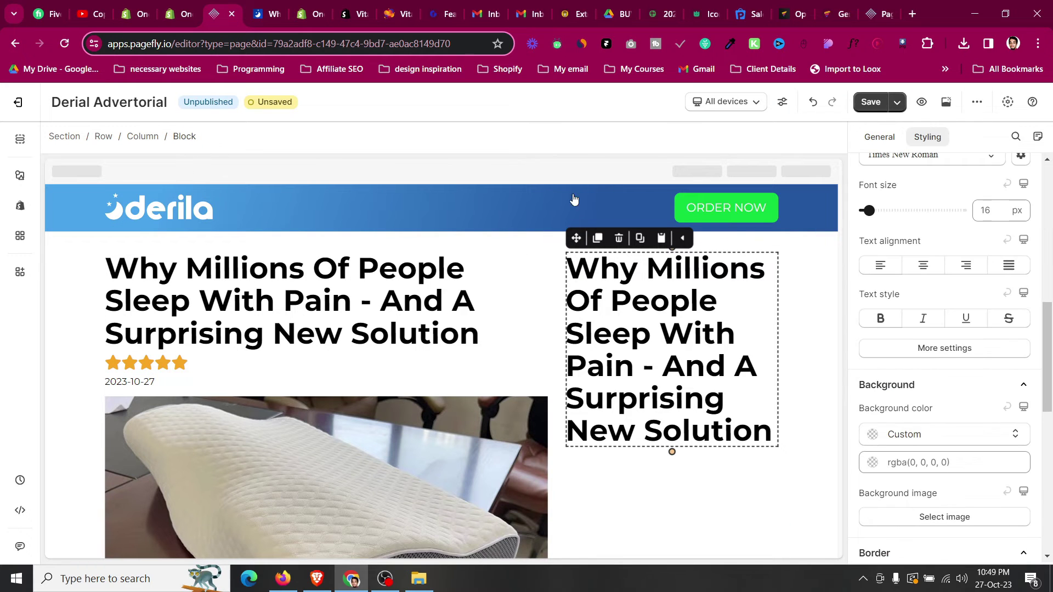
scroll(931, 309, "down", 5)
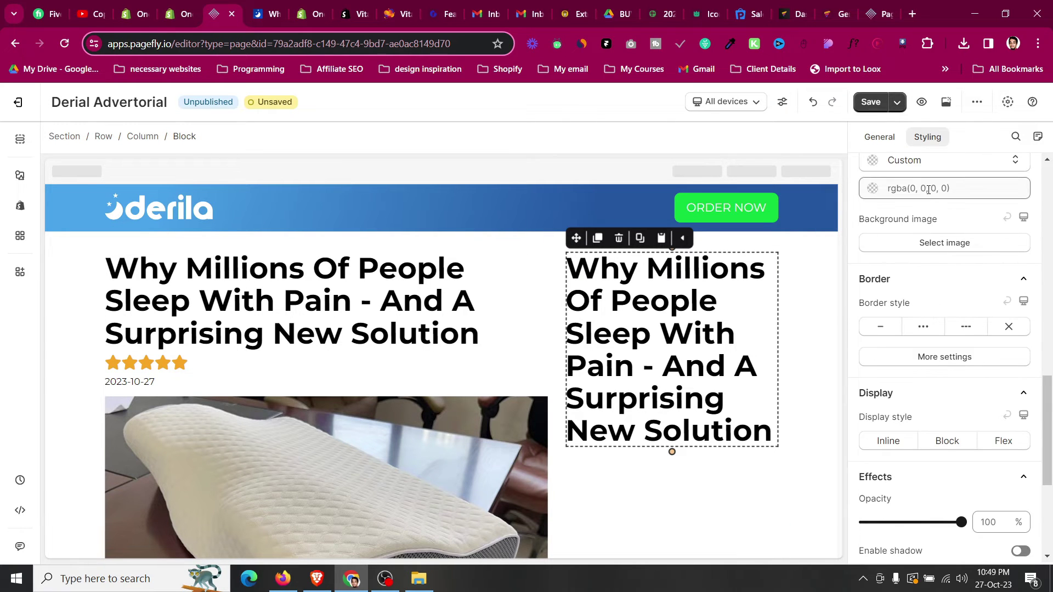
left_click(929, 189)
left_click(908, 282)
scroll(939, 506, "up", 4)
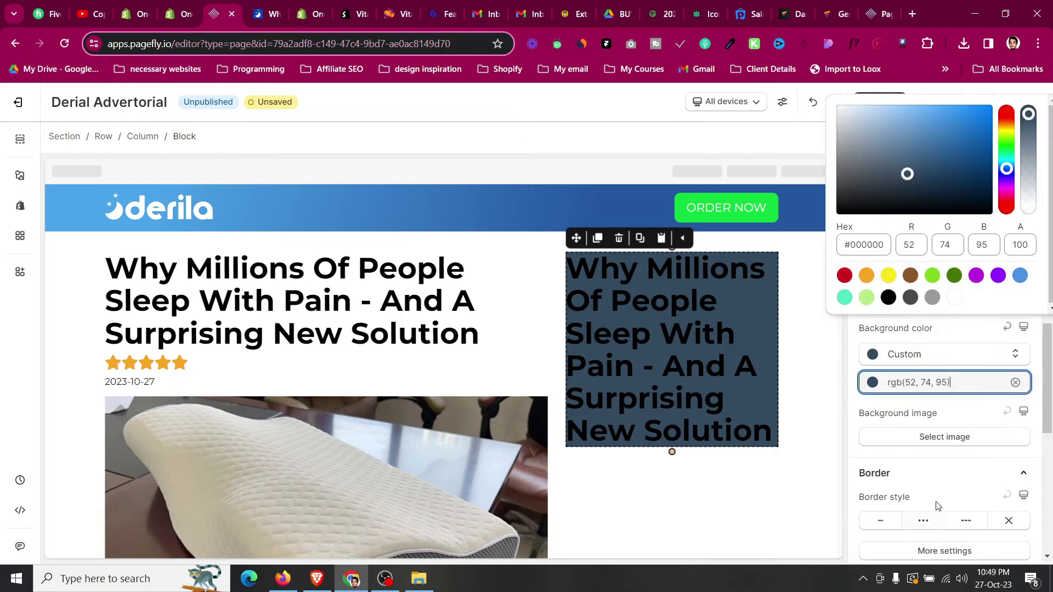
- Set the sidebar block's padding to 10 px on all sides and select the heading inside it
scroll(938, 493, "up", 5)
left_click(940, 362)
type("10")
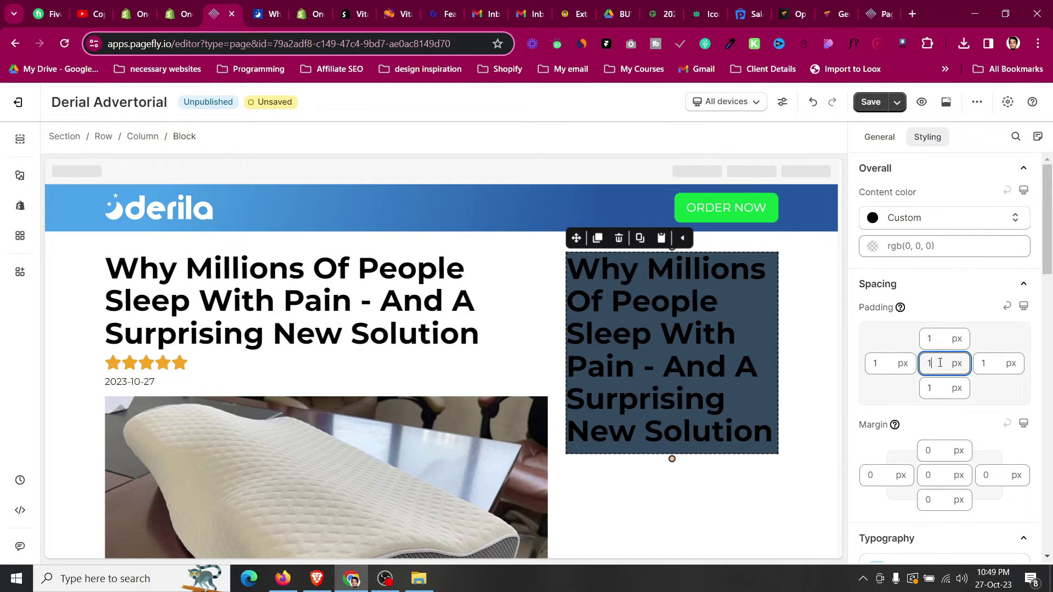
left_click(612, 340)
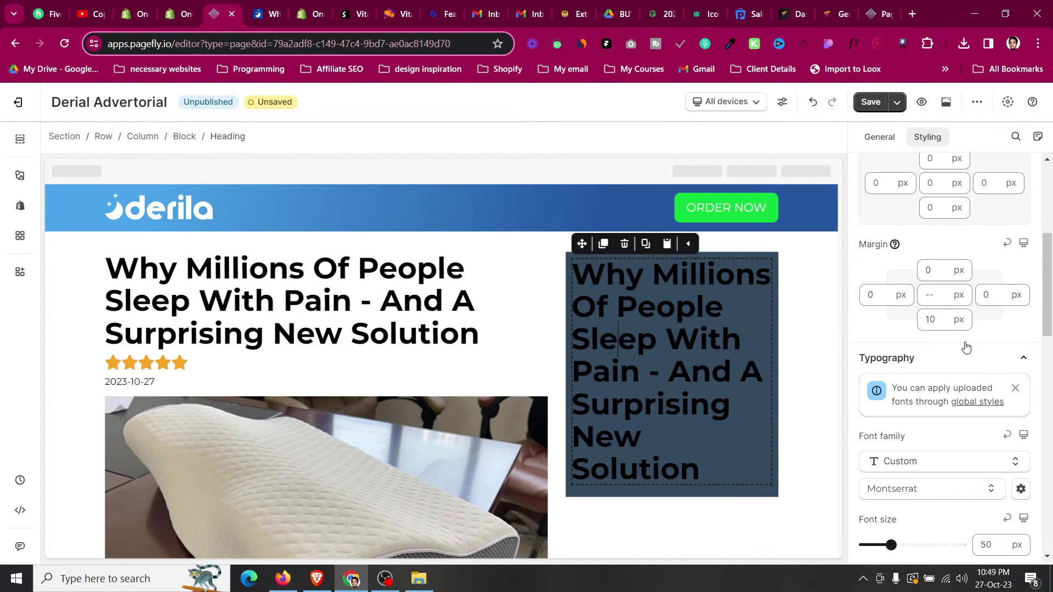
- Set the sidebar heading's text color to white and its font size to 25 px
scroll(933, 291, "up", 5)
left_click(873, 341)
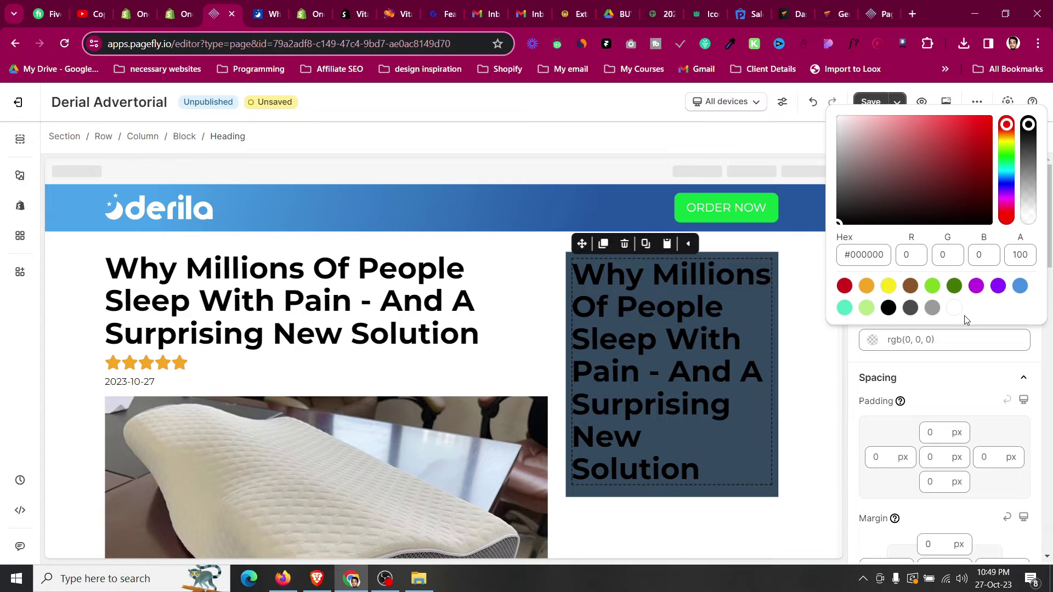
left_click(955, 308)
scroll(974, 423, "down", 6)
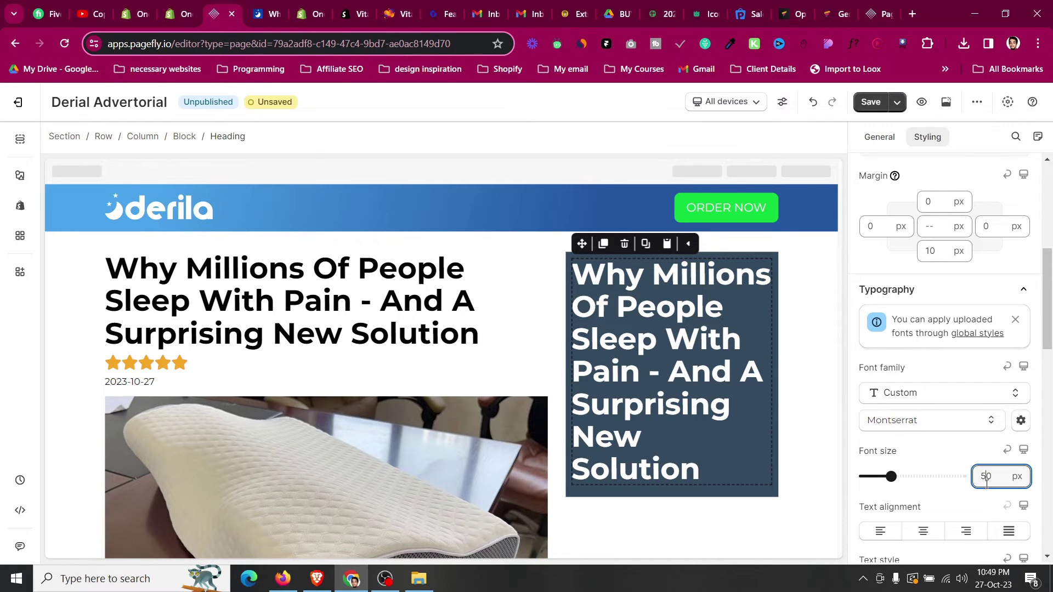
scroll(987, 483, "down", 19)
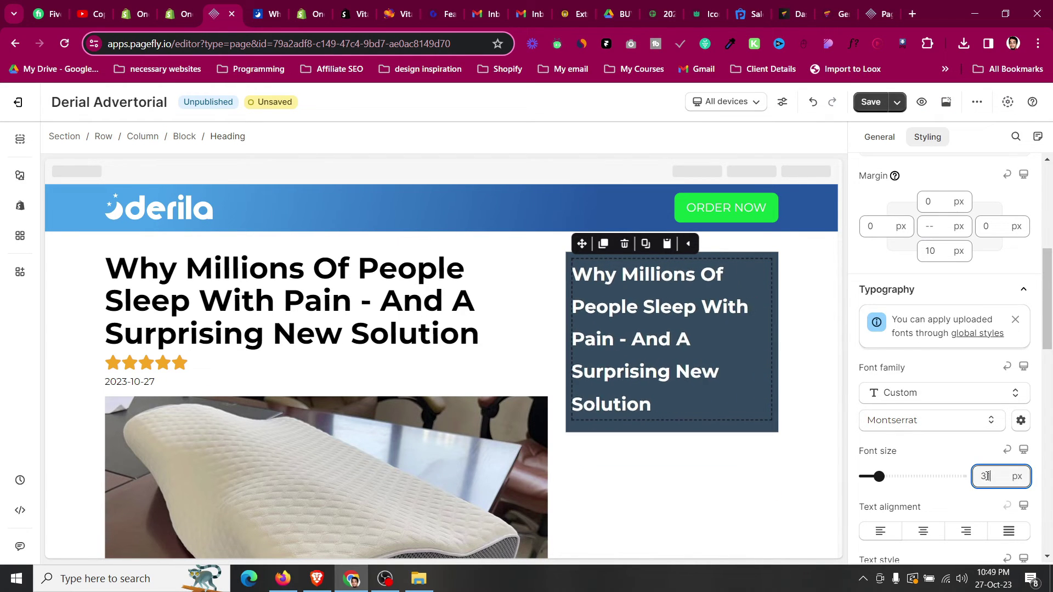
scroll(987, 476, "down", 6)
scroll(949, 381, "down", 4)
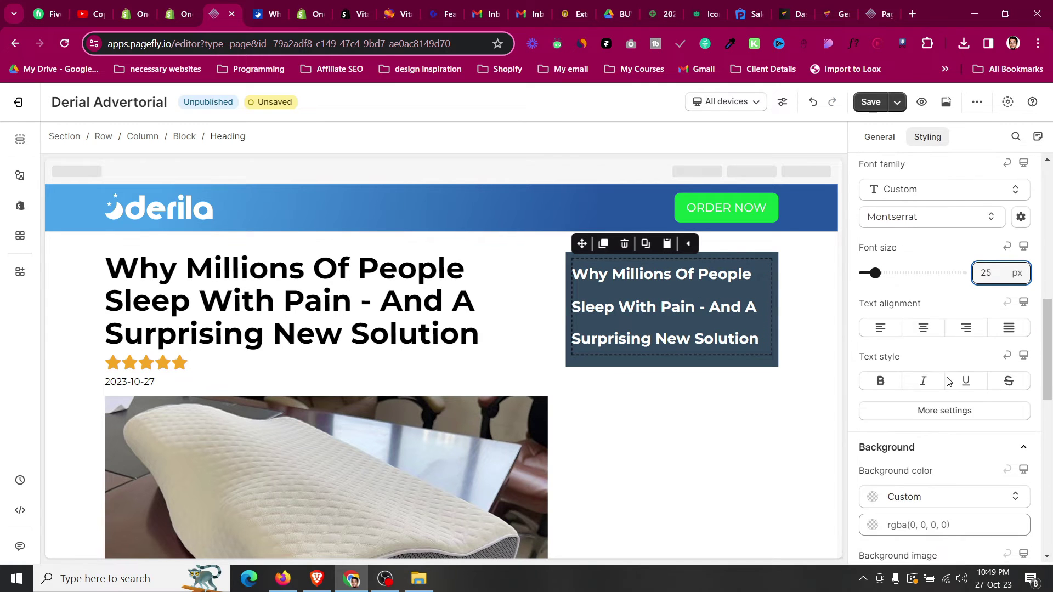
- Reduce the sidebar heading's line height to 30 px
left_click(961, 409)
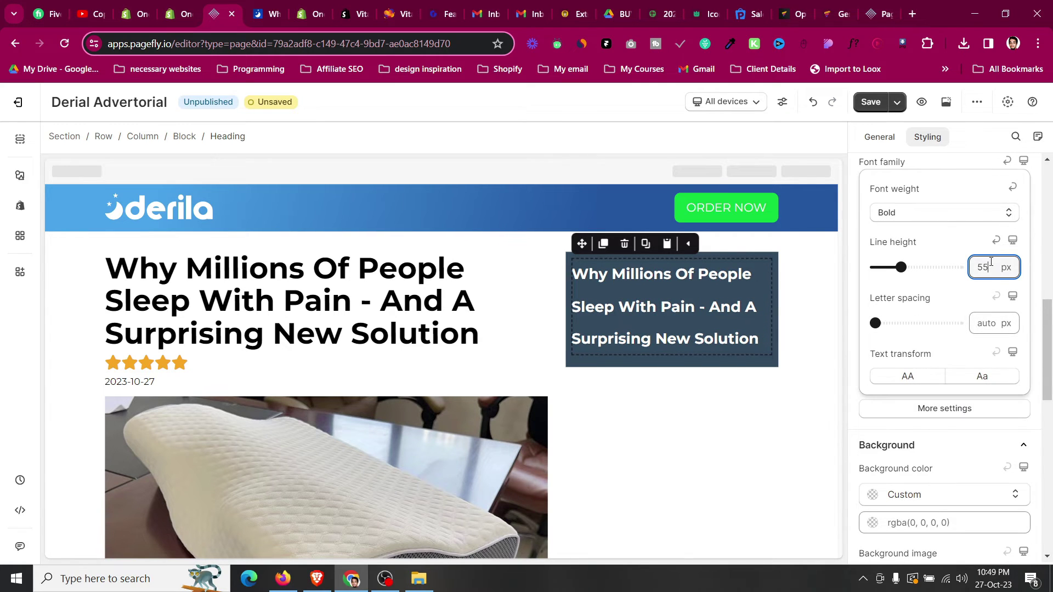
scroll(991, 267, "down", 20)
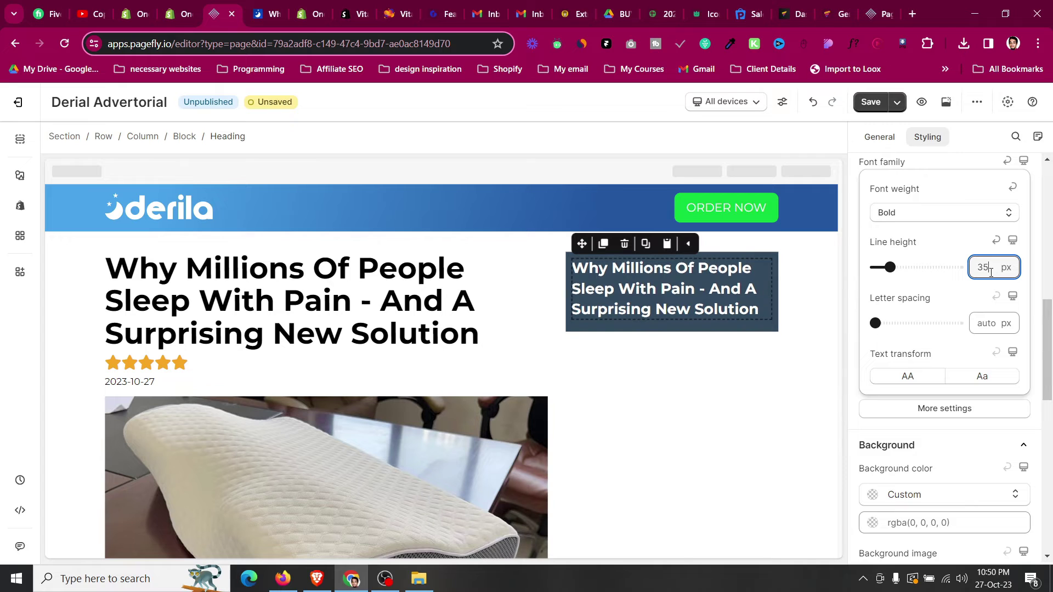
scroll(991, 273, "down", 5)
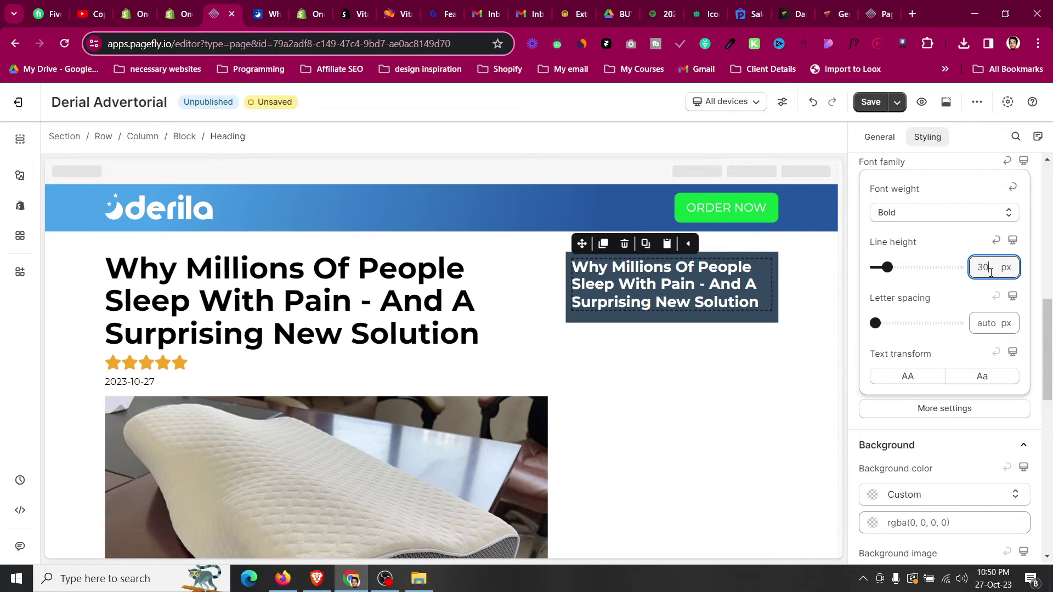
- Copy the reference sidebar's title and replace the sidebar heading text with "#1 Way to Reduce Neck & Back Pain While Sleeping"
left_click(279, 5)
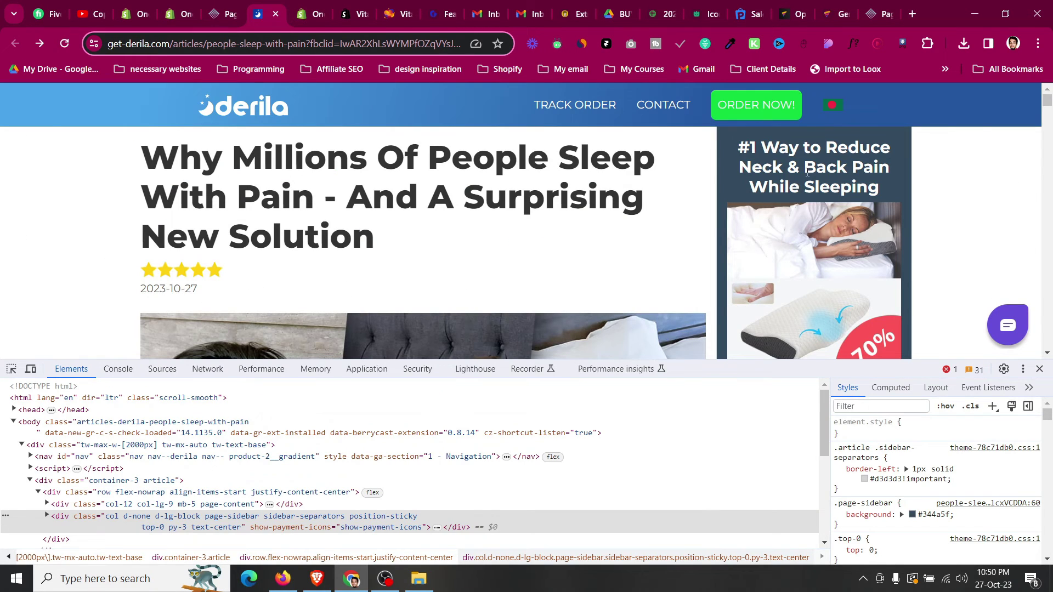
left_click(223, 4)
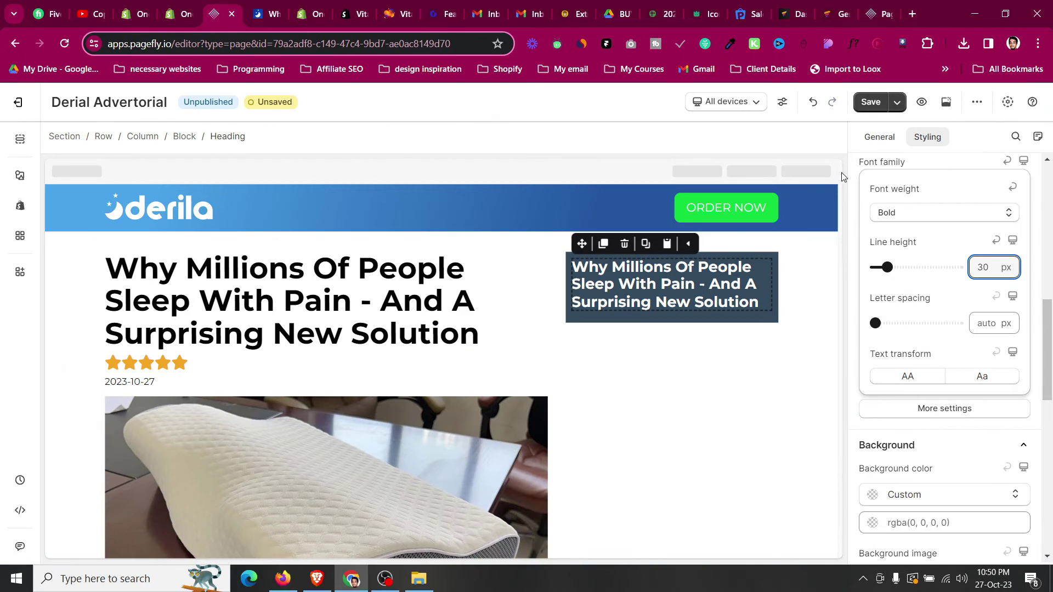
left_click(880, 137)
key("ctrl+a")
type("#1 Way to Reduce Neck & Back Pain While Sleeping")
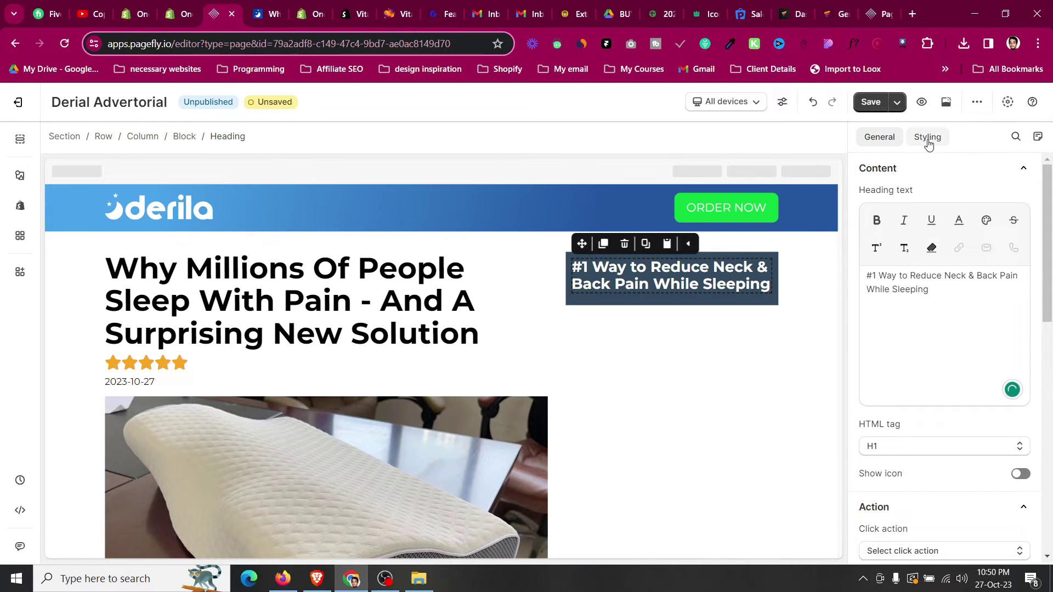
- Center the sidebar heading's text and set its font size to 35 px
left_click(927, 137)
scroll(917, 373, "down", 3)
scroll(917, 370, "up", 2)
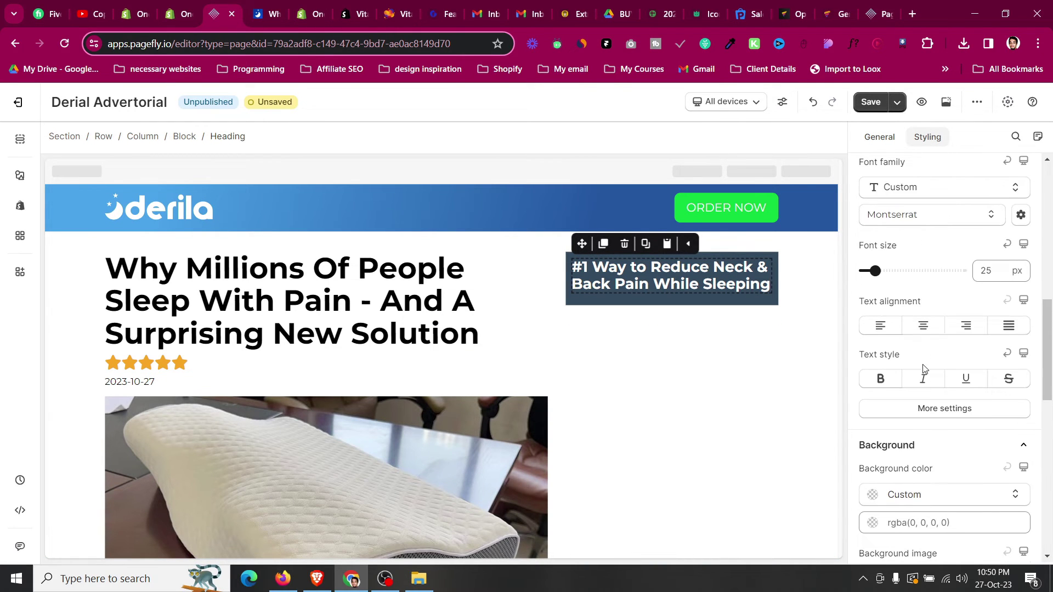
left_click(929, 328)
left_click(986, 271)
key("Up")
key("Up")
key("Up")
key("Up")
key("Up")
key("Up")
key("Up")
key("Up")
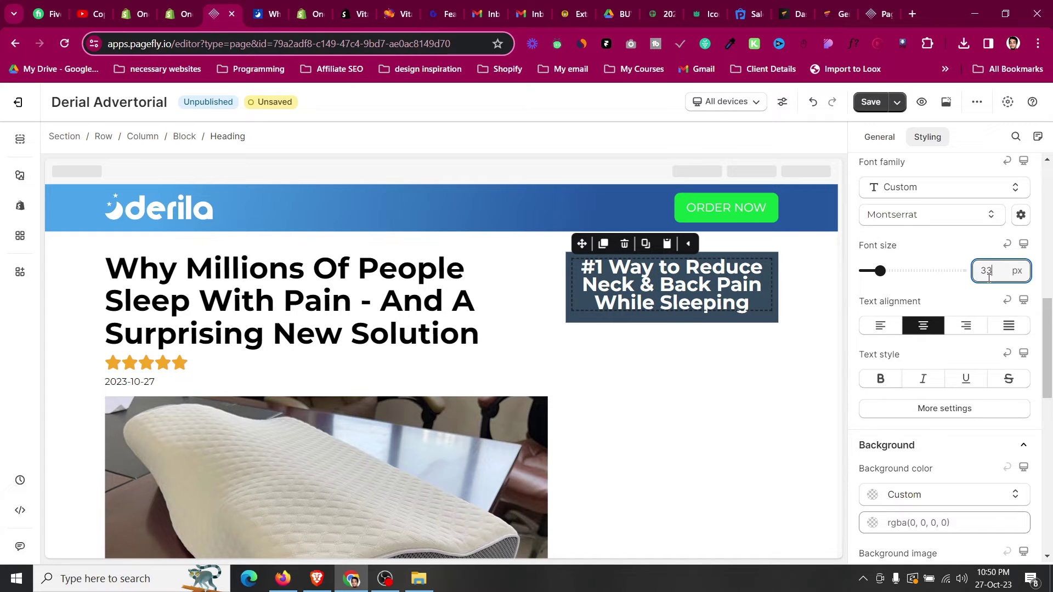
key("Up")
key("Up")
- Increase the sidebar heading's line height to 40 px
left_click(977, 409)
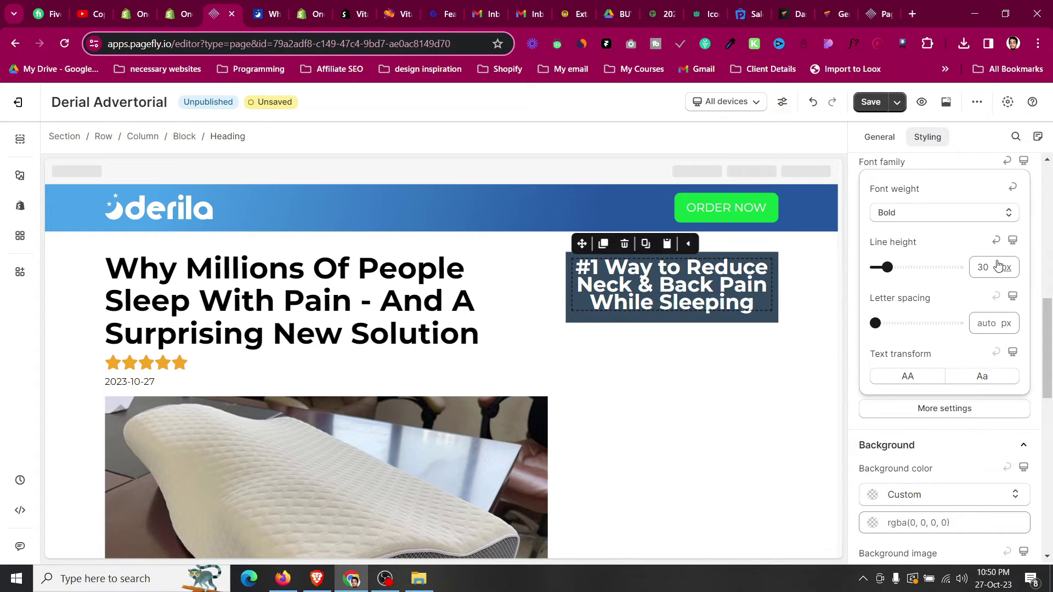
key("Up")
key("Up")
key("Up")
key("Up")
key("Up")
key("Up")
key("Up")
key("Up")
key("Up")
key("Up")
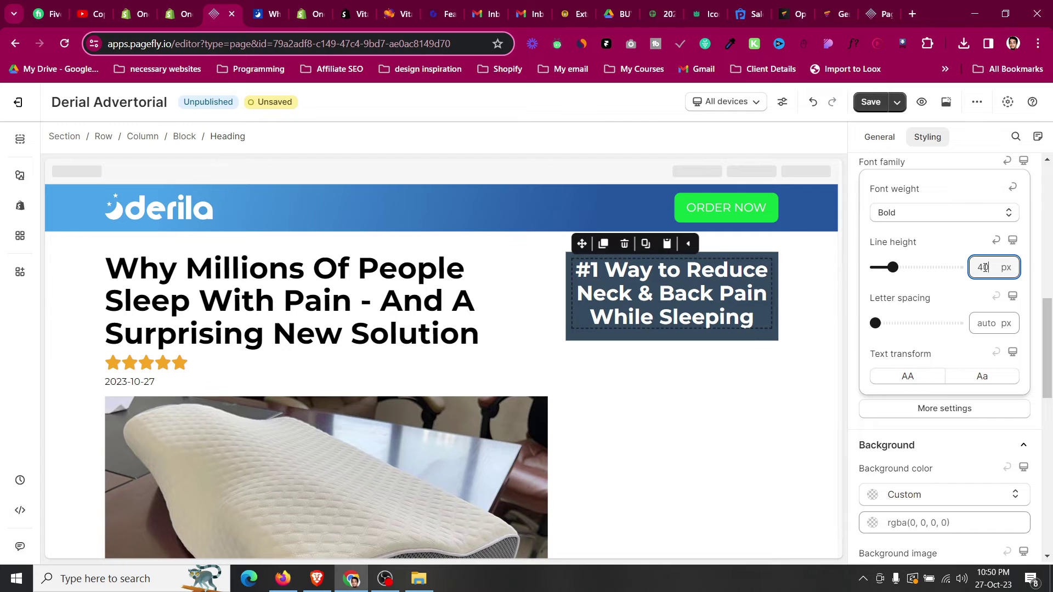
- Check the reference sidebar and add an Image element below the heading in the sidebar block
left_click(276, 6)
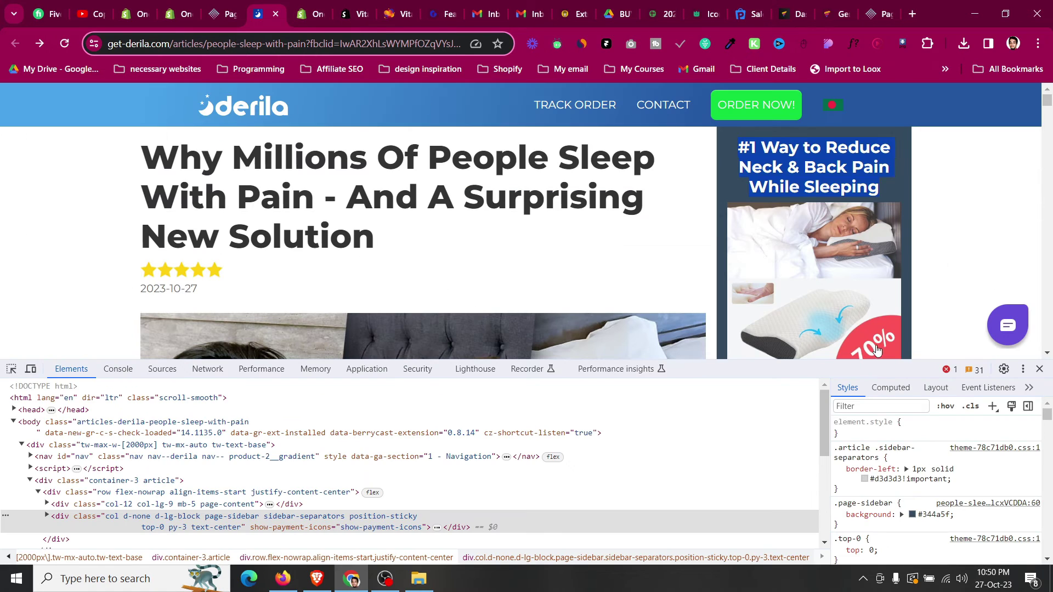
left_click(229, 6)
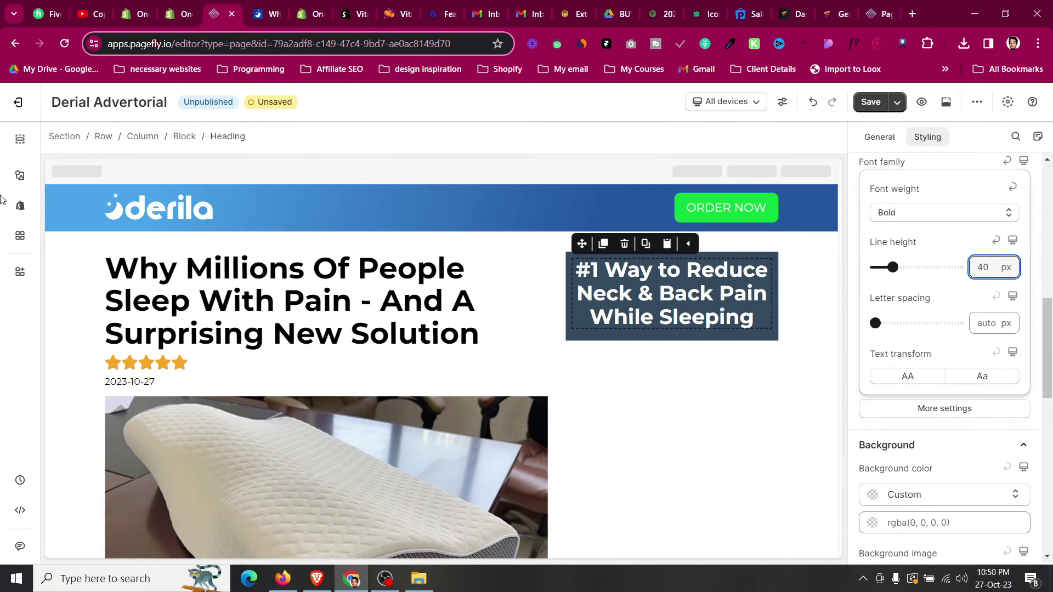
left_click(19, 176)
scroll(88, 390, "down", 5)
scroll(96, 425, "up", 1)
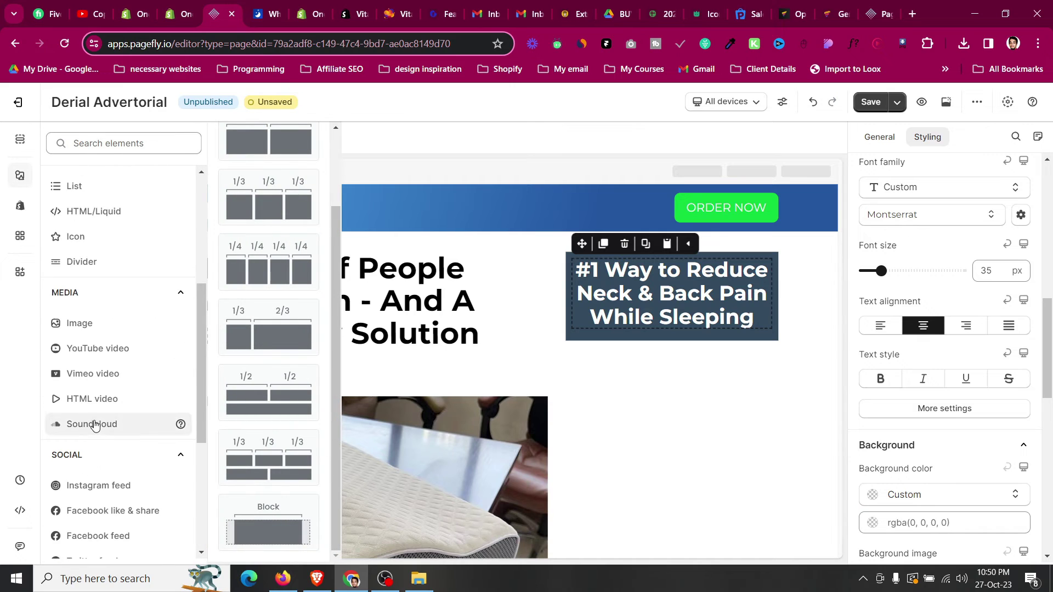
scroll(96, 425, "up", 5)
scroll(103, 455, "down", 3)
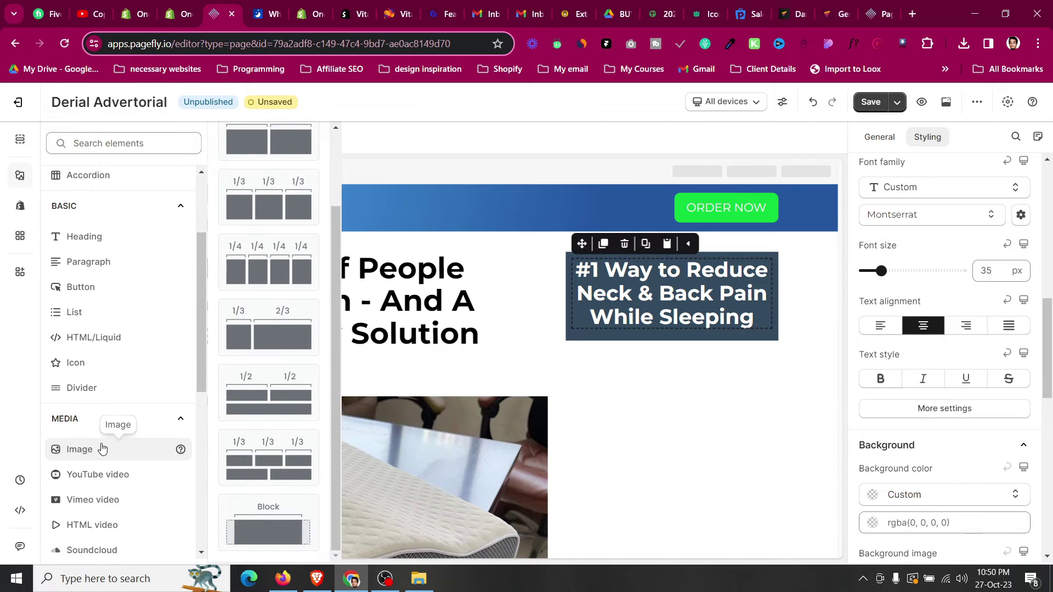
left_click(103, 449)
left_click_drag(263, 168, 620, 323)
- Use the existing derilla_8 picture as the source of the sidebar image
left_click(896, 144)
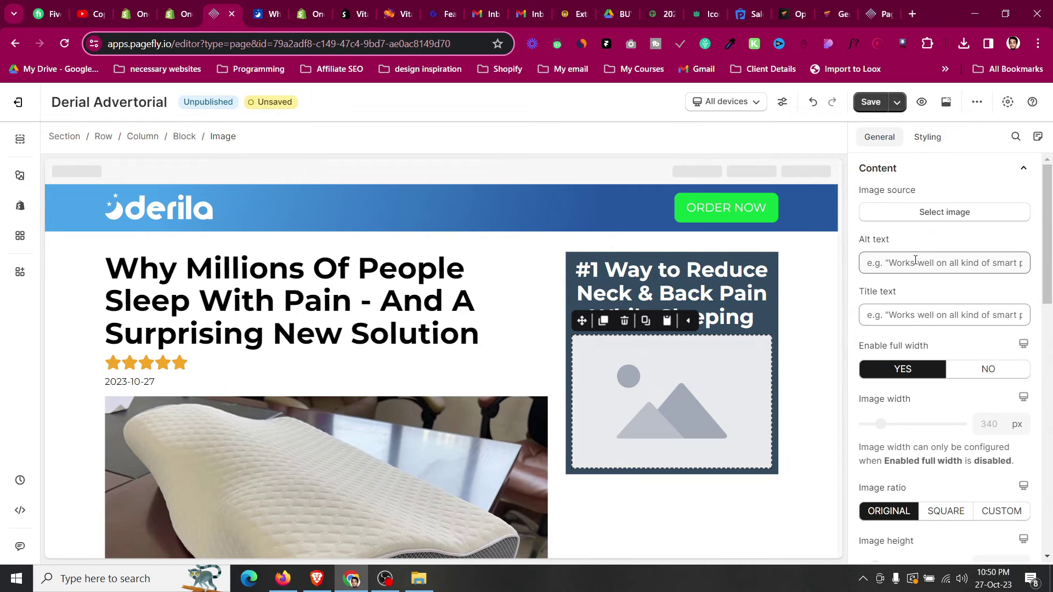
left_click(941, 215)
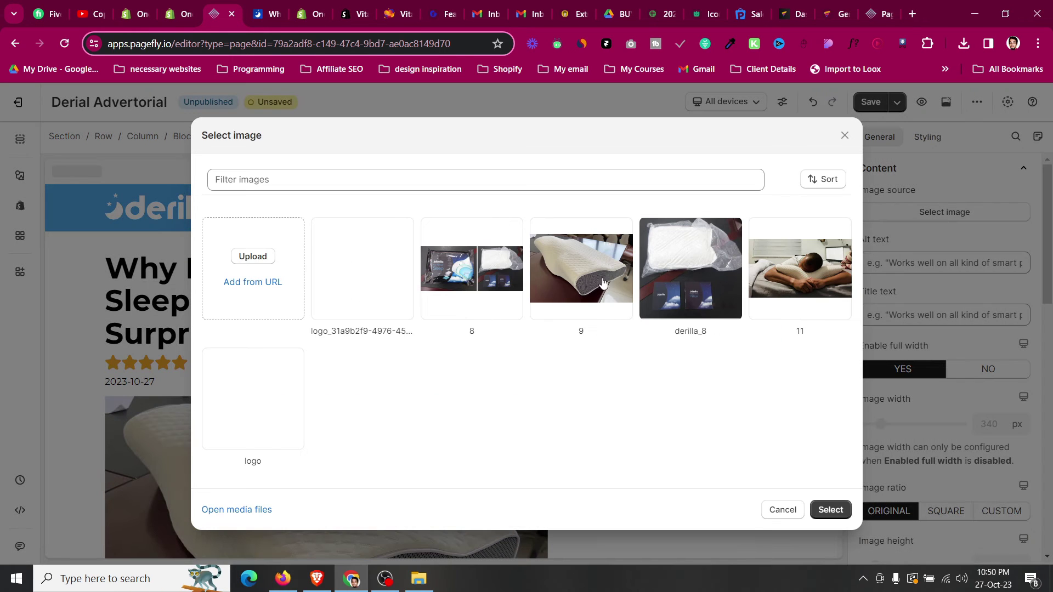
left_click(679, 298)
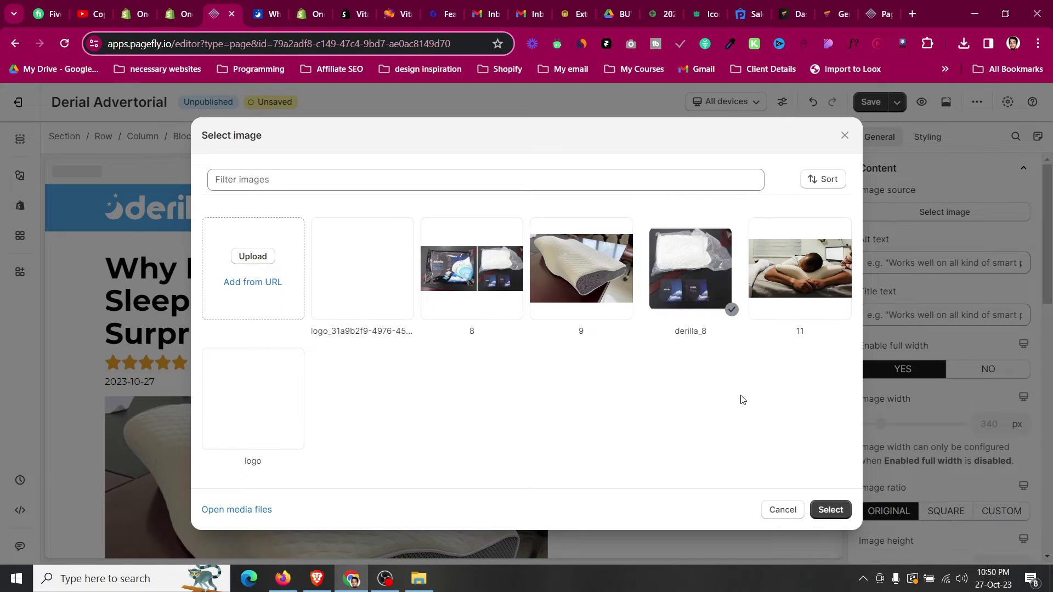
left_click(831, 511)
- Inspect the BUY NOW button in the reference sidebar and copy its purple gradient and border color CSS
left_click(267, 5)
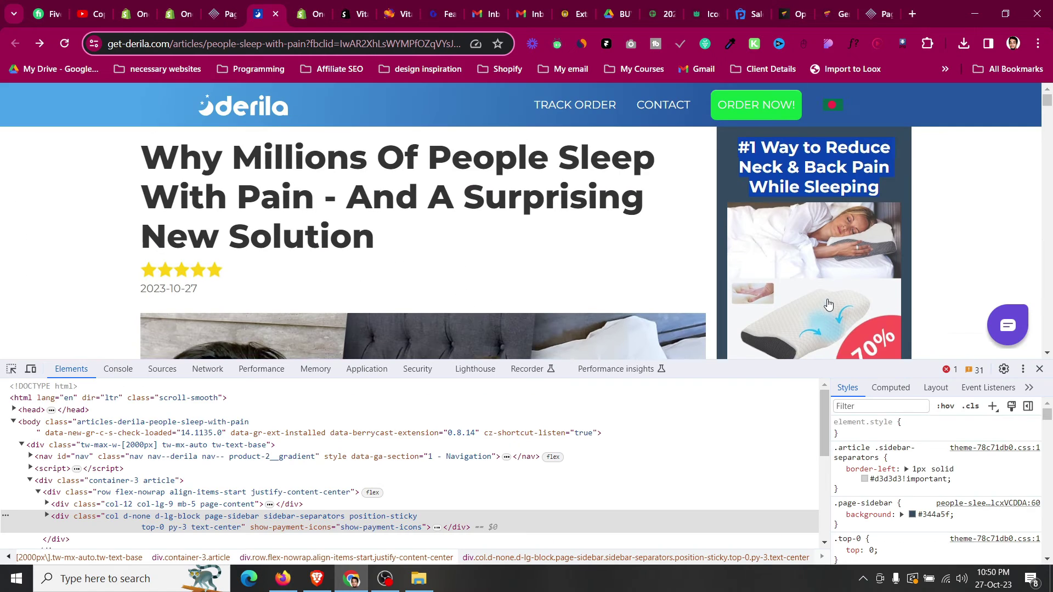
scroll(828, 305, "down", 5)
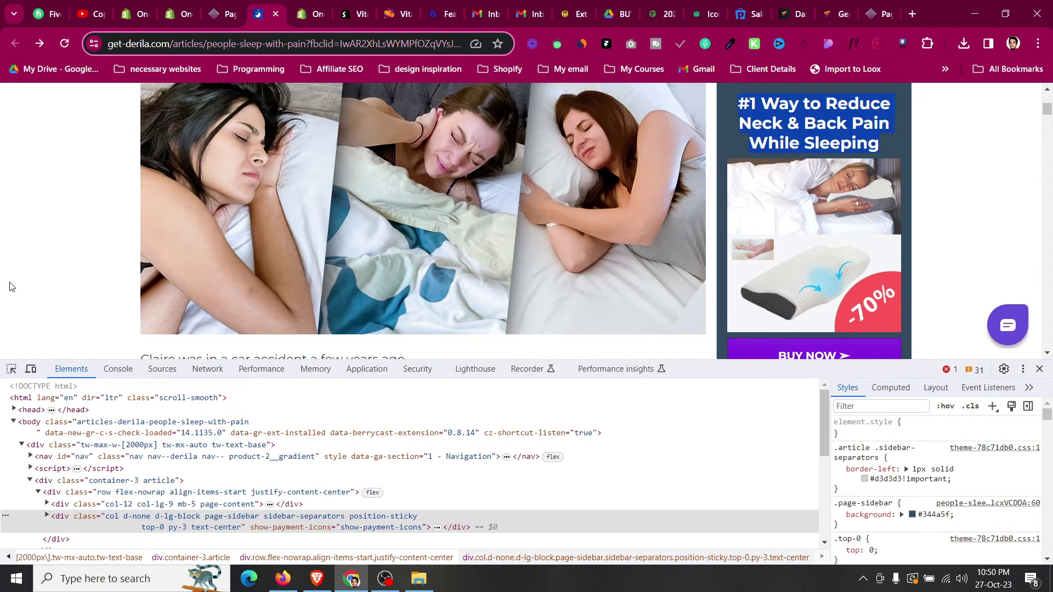
left_click(11, 369)
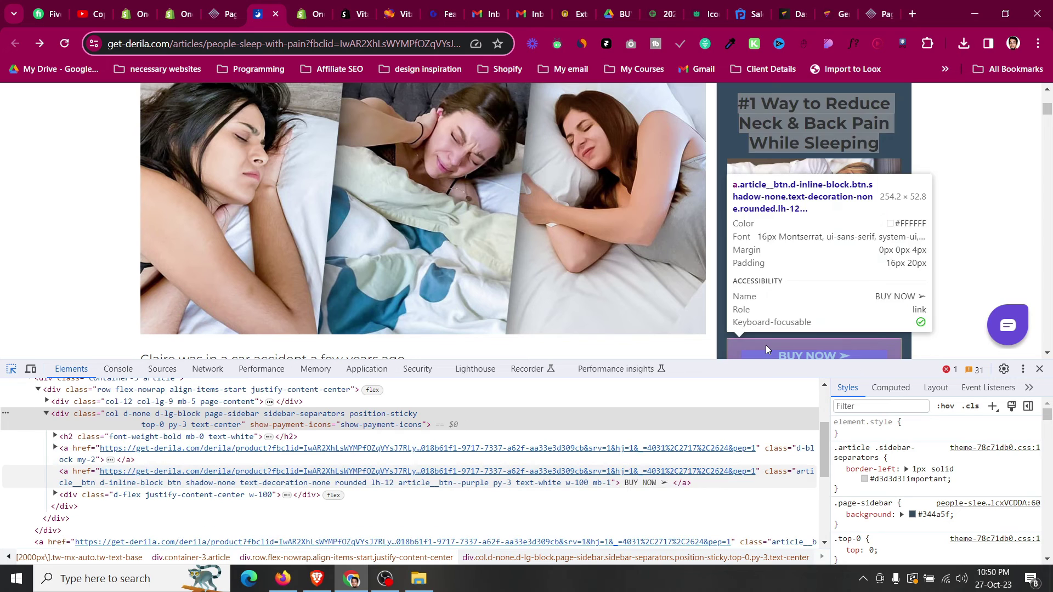
left_click(766, 345)
scroll(900, 499, "down", 3)
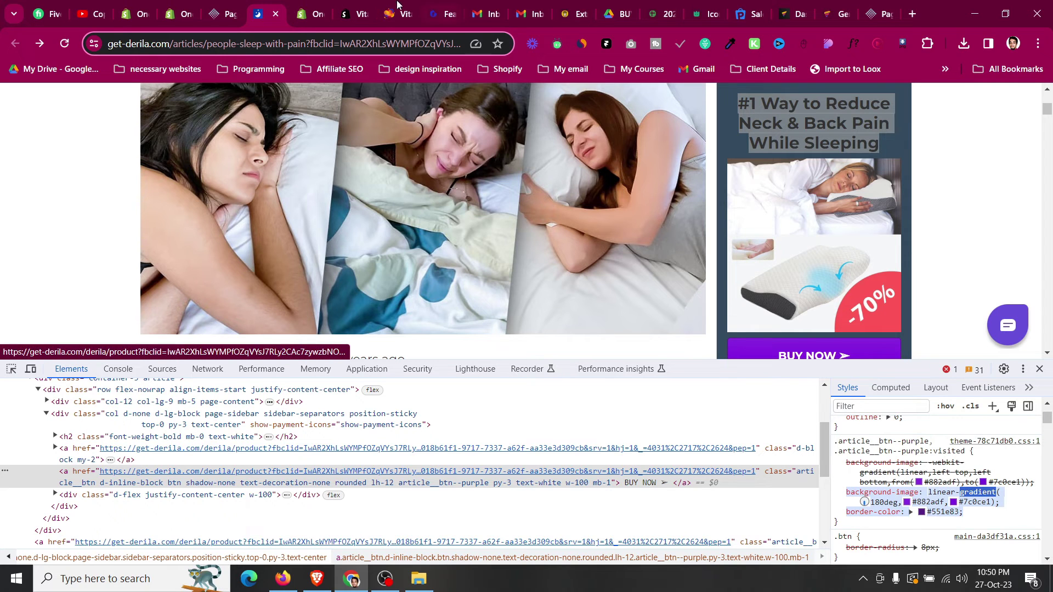
- Back in the page editor, add a Button element below the image in the sidebar block
left_click(223, 13)
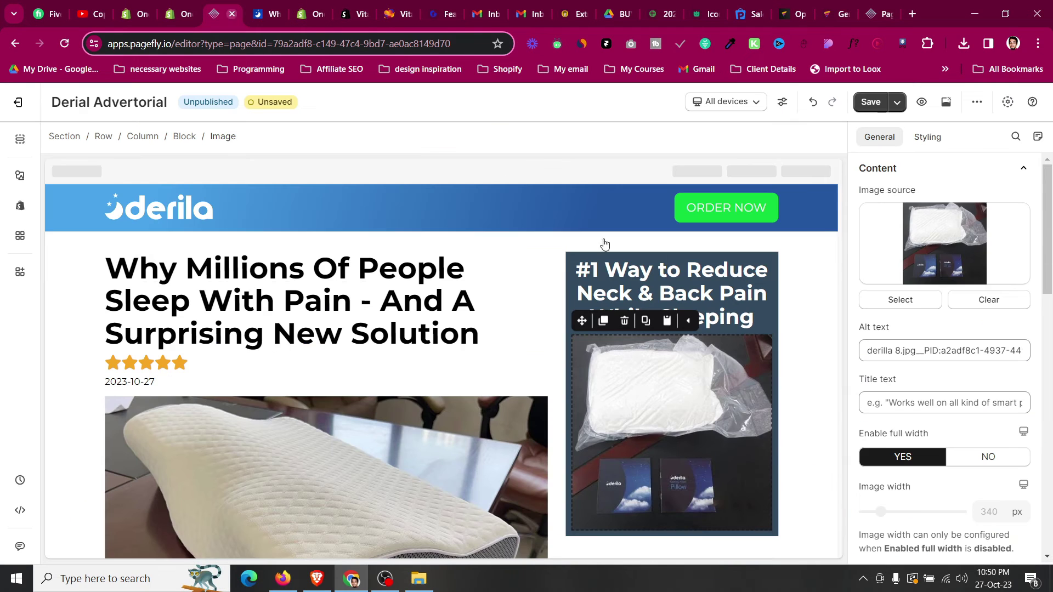
left_click(20, 174)
scroll(94, 459, "down", 3)
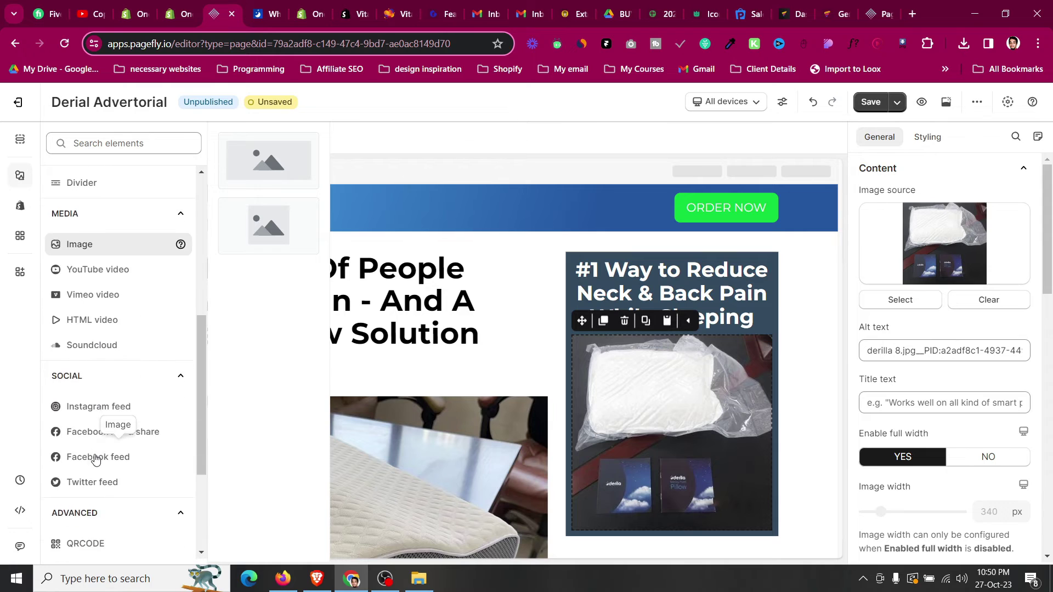
scroll(94, 456, "up", 5)
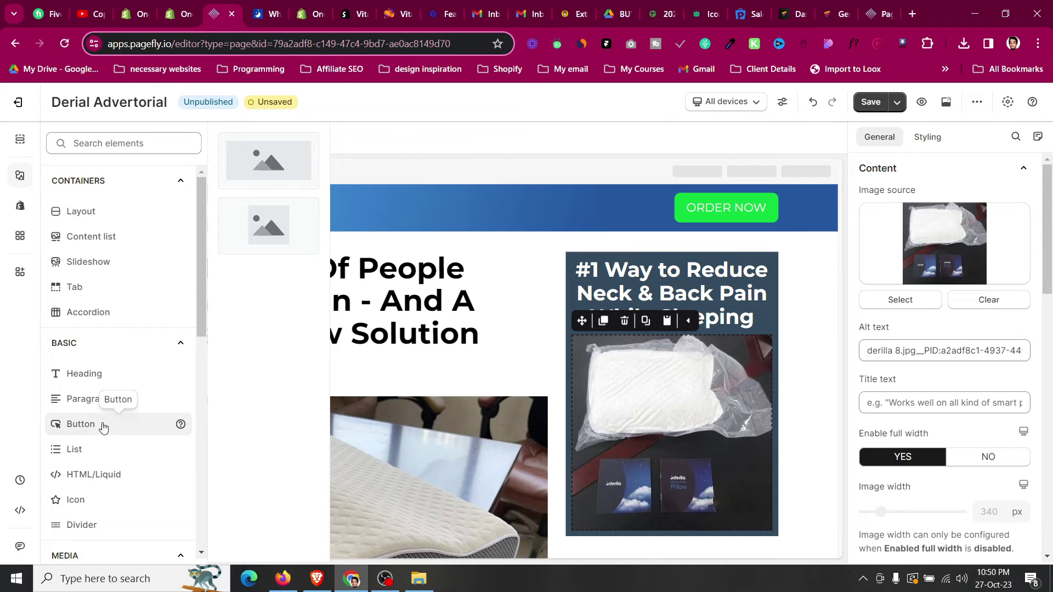
mouse_move(103, 428)
left_click_drag(311, 162, 734, 496)
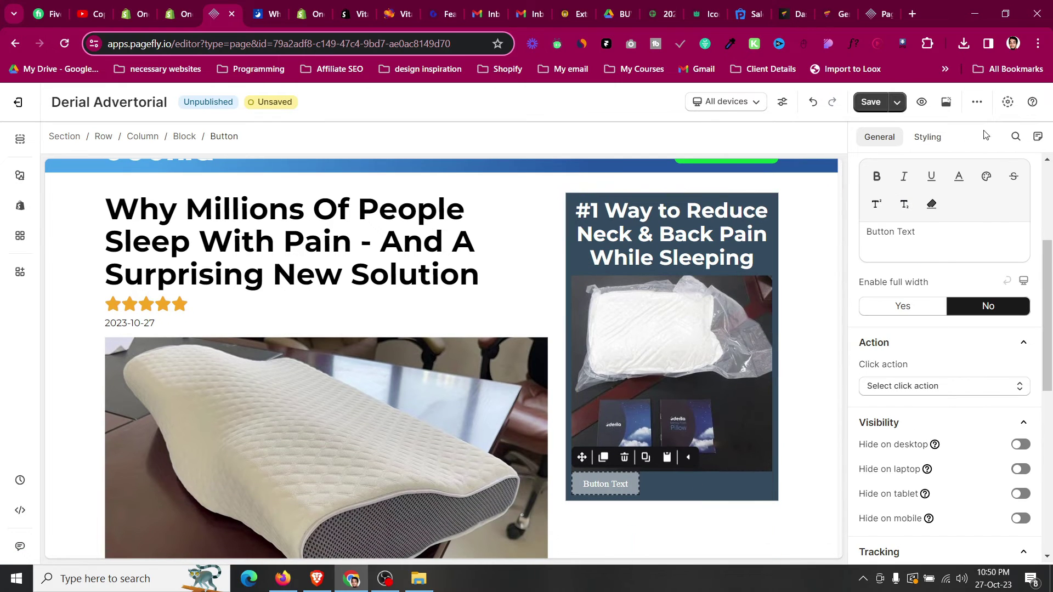
- Replace the sidebar button's CSS code with "background-image: linear-gradient(180deg,#882adf,#7c0ce1); border-color: #551e83;"
left_click(927, 138)
left_click(941, 472)
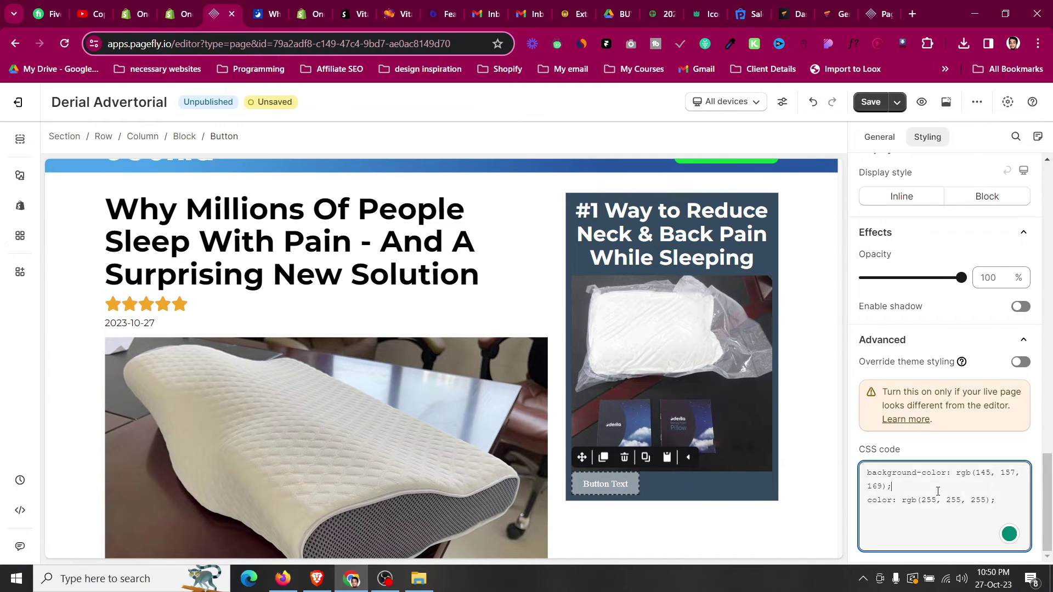
key("ctrl+a")
type("background-image: linear-gradient(180deg,#882adf,#7c0ce1);     border-color: #551e83;")
- Give the sidebar button a 10 px top margin, center alignment and full width
scroll(914, 384, "up", 15)
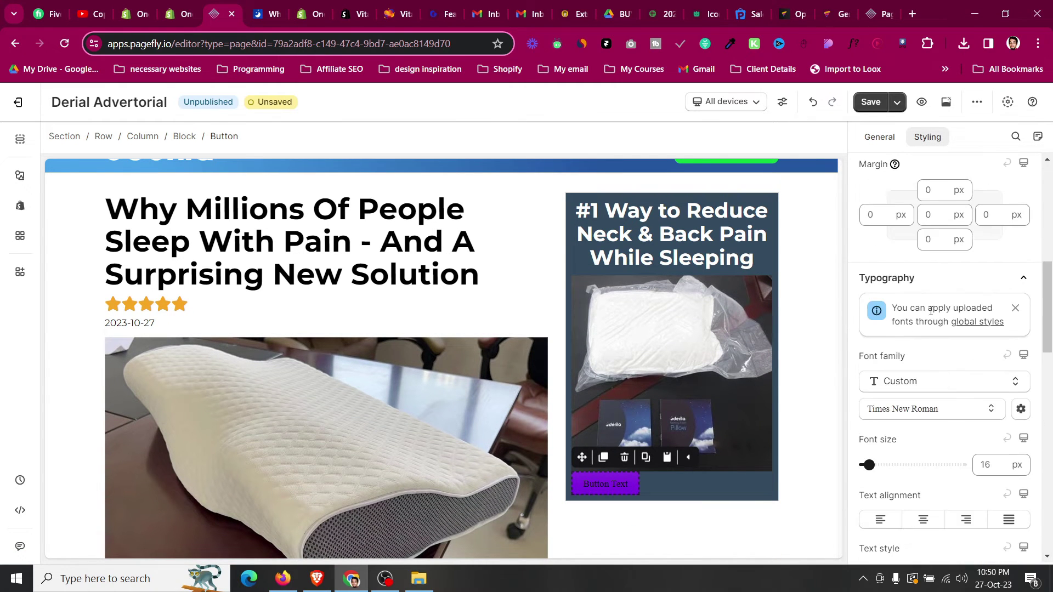
left_click(928, 396)
type("10")
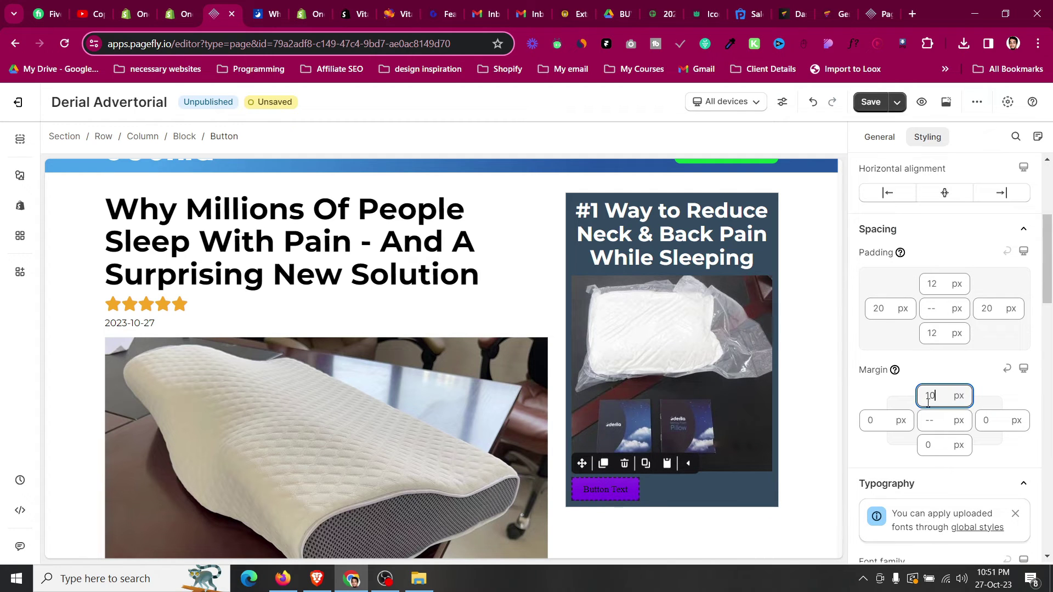
left_click(880, 137)
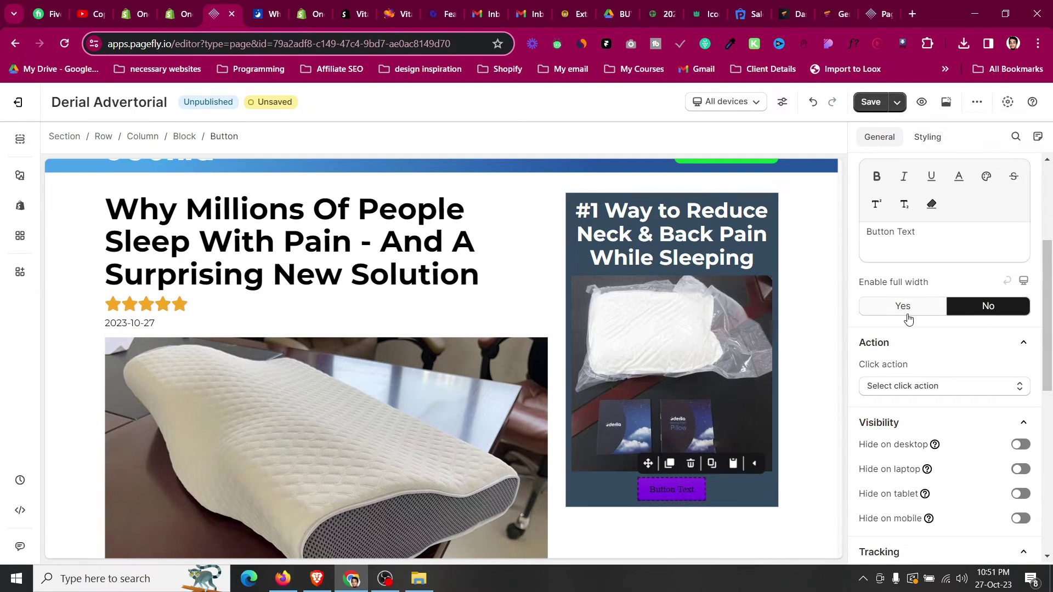
left_click(908, 317)
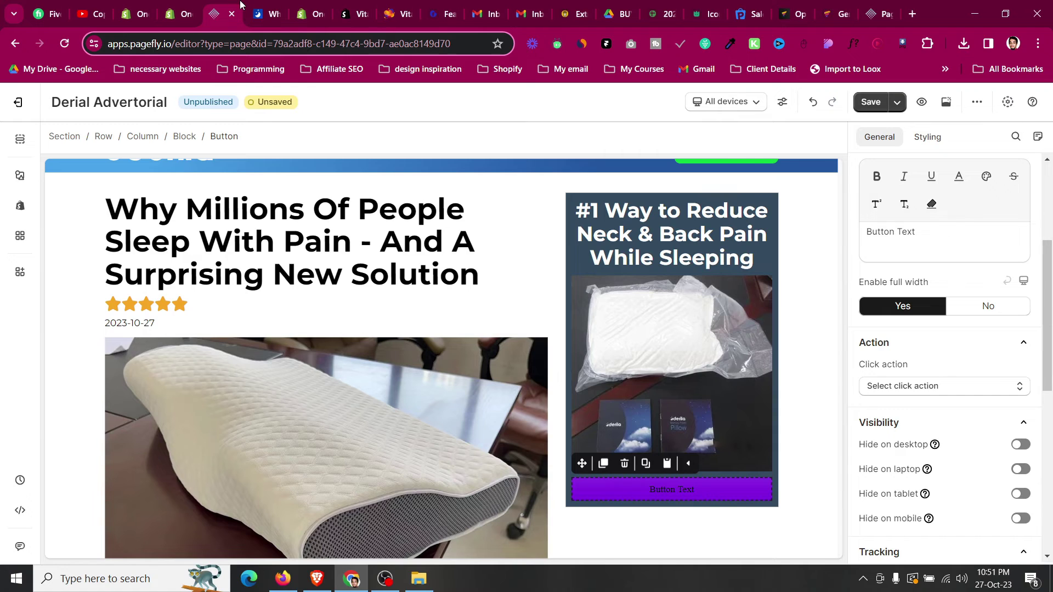
- Check the reference sidebar button and set the new sidebar button's text to "BUY NOW"
left_click(259, 14)
left_click(1040, 370)
left_click(222, 13)
triple_click(952, 234)
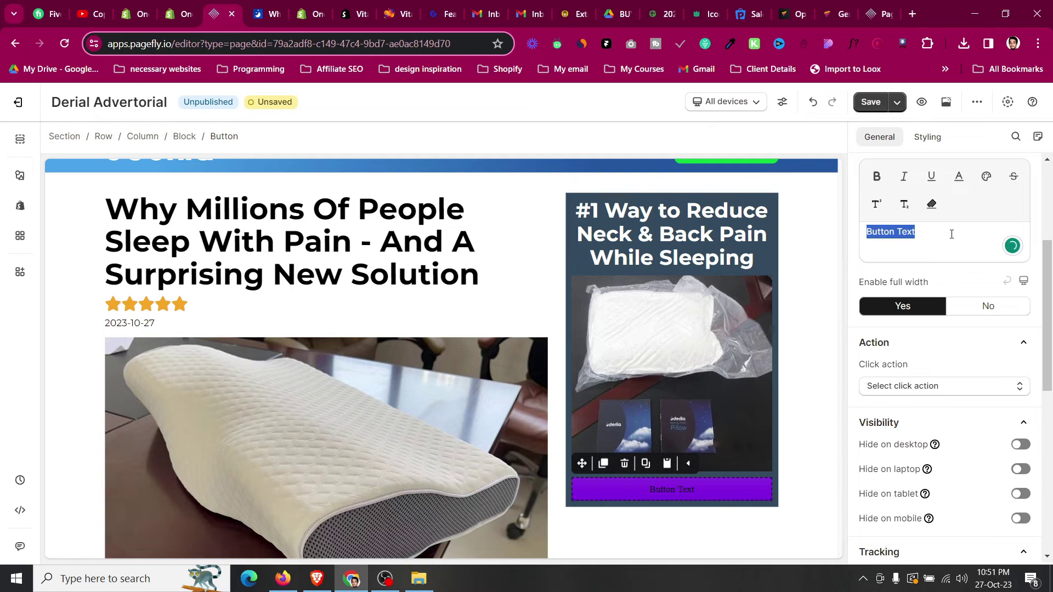
type("BUY NOW")
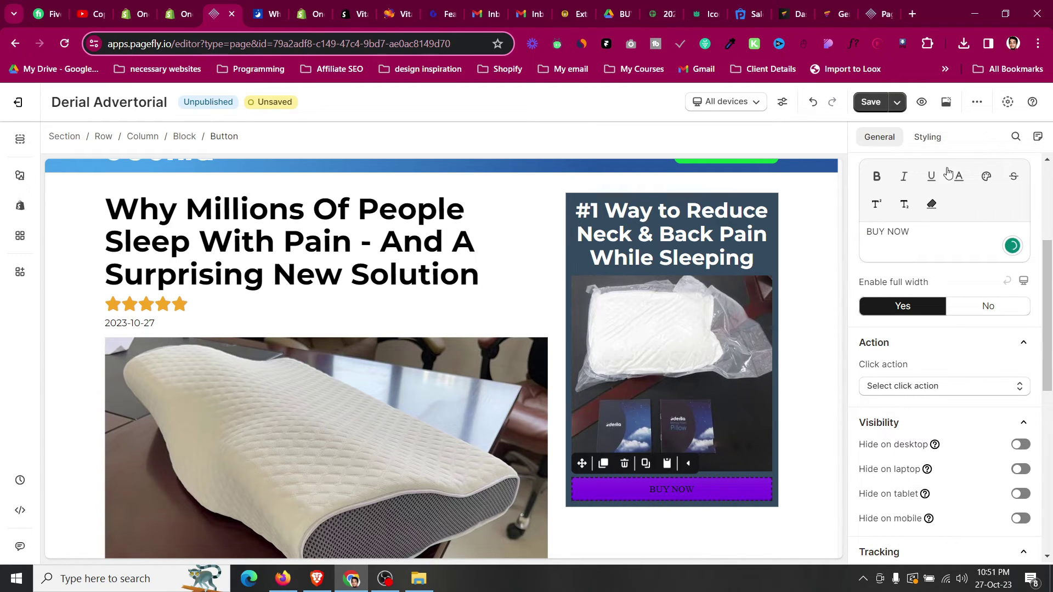
- Set the BUY NOW button's content color to white, rgb(255, 255, 255)
left_click(931, 138)
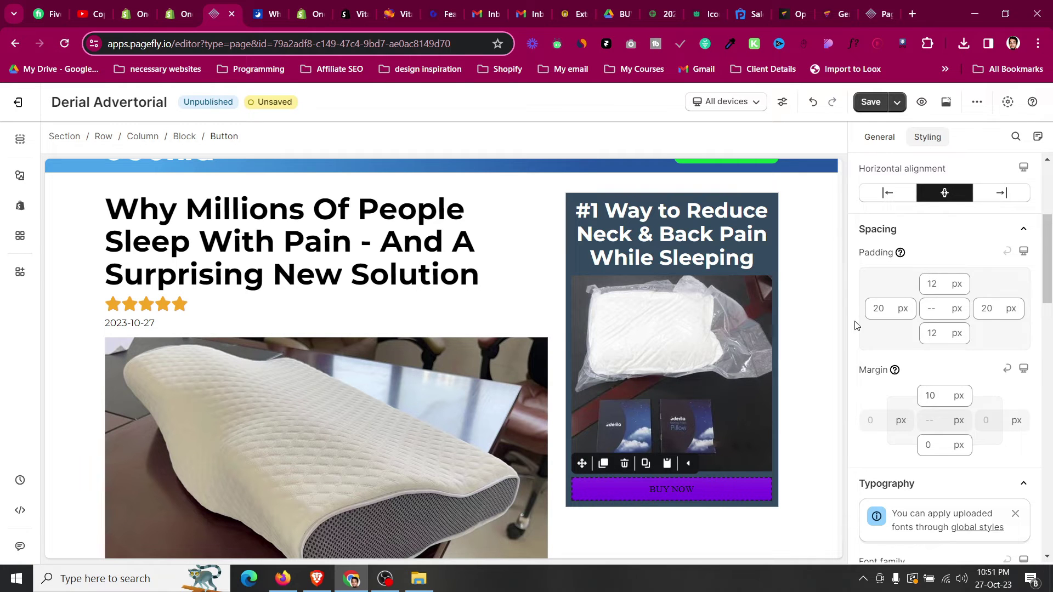
scroll(877, 299, "up", 4)
left_click(872, 317)
left_click(873, 320)
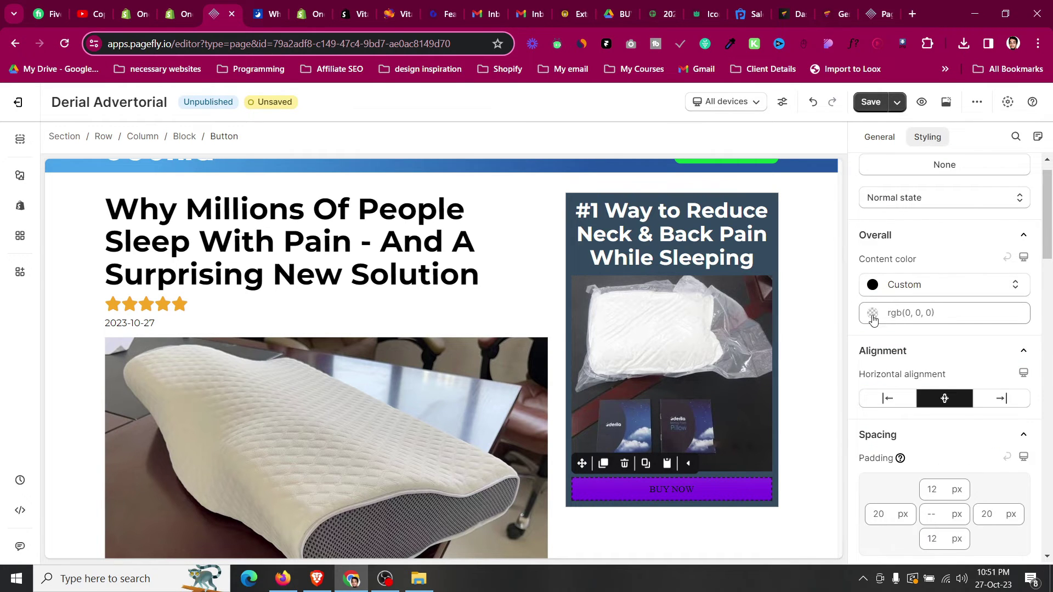
left_click(873, 318)
left_click(955, 531)
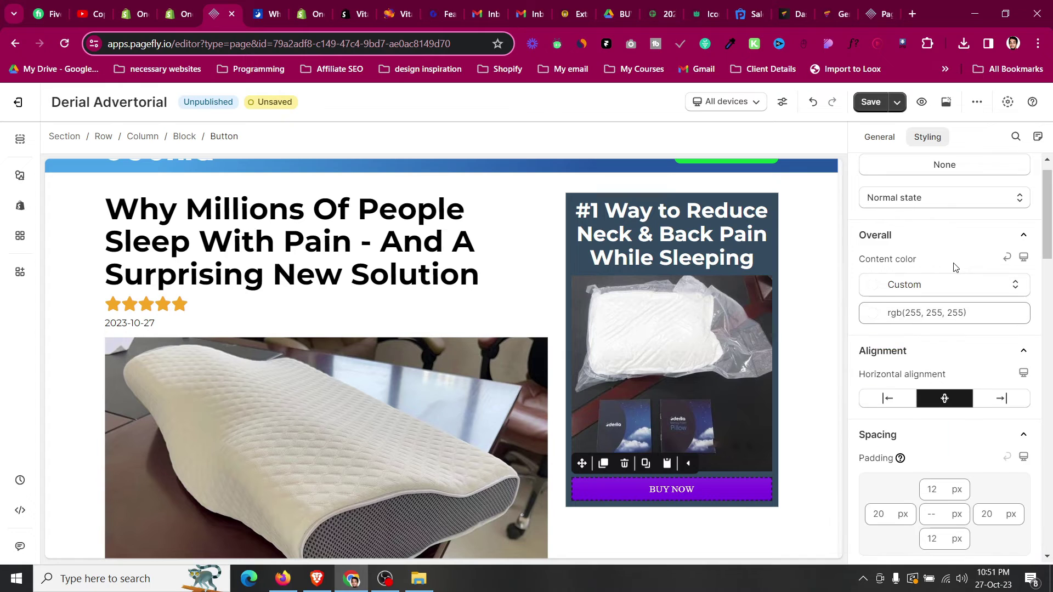
- Set the BUY NOW button's font family to Montserrat and its font size to 25 px
scroll(936, 359, "down", 8)
scroll(935, 359, "down", 3)
left_click(915, 212)
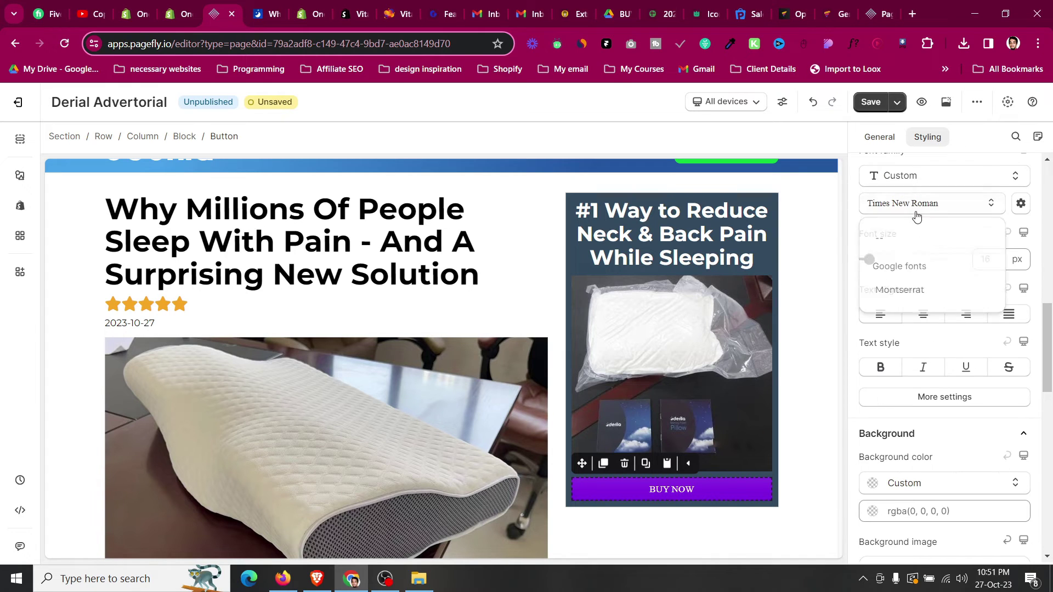
left_click(916, 294)
left_click(985, 260)
key("BackSpace")
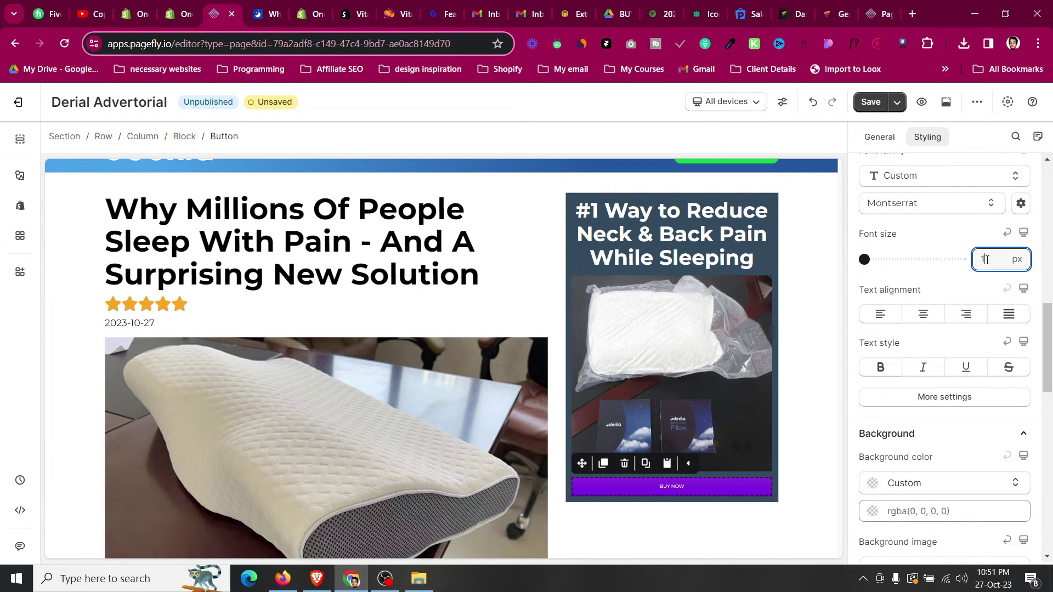
key("BackSpace")
type("25")
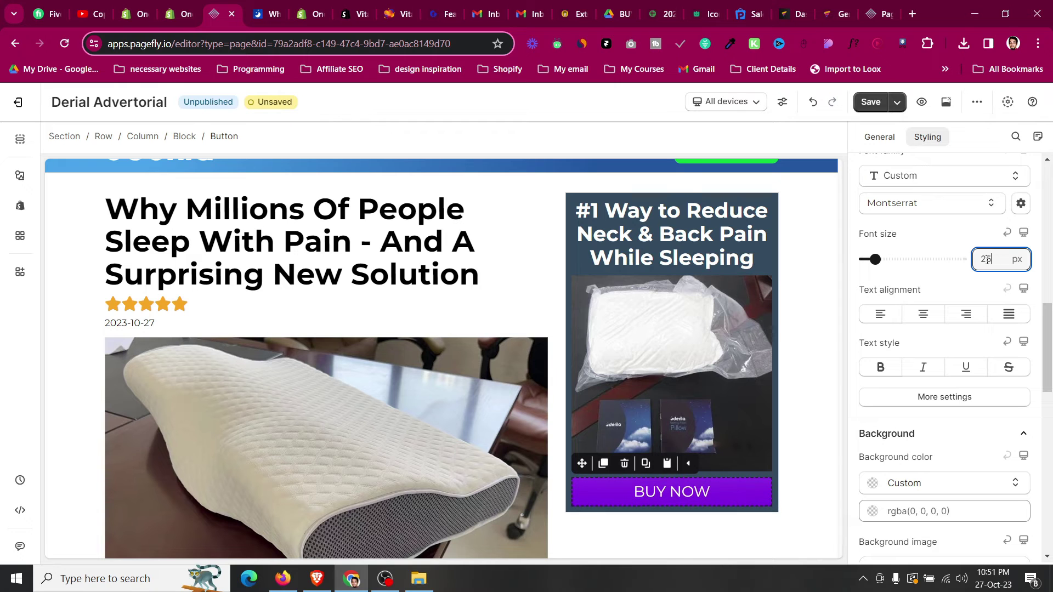
- Compare the button with the reference page and set its font weight to Semi Bold
left_click(258, 5)
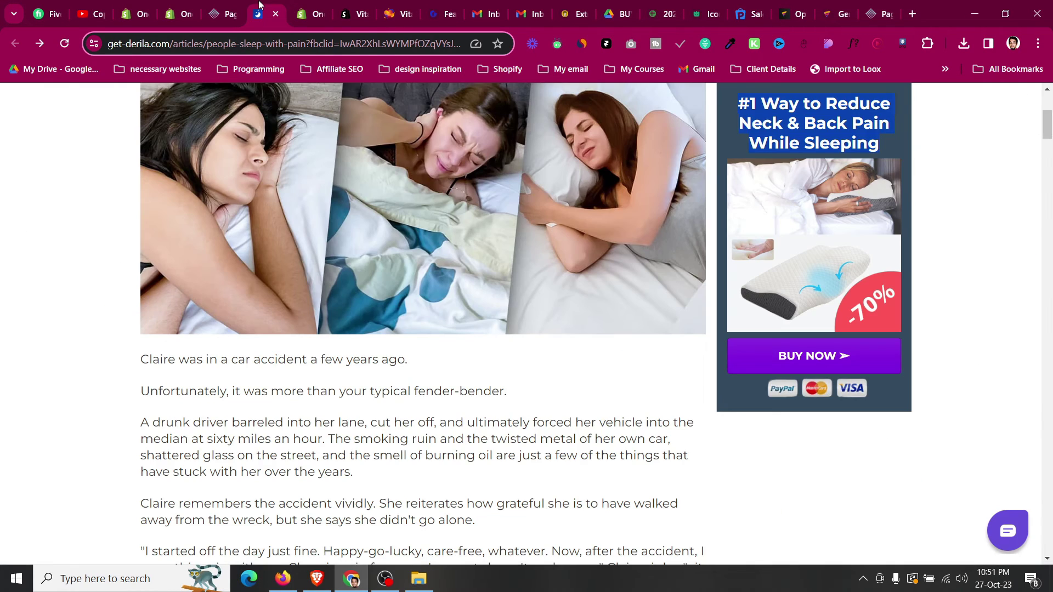
left_click(244, 6)
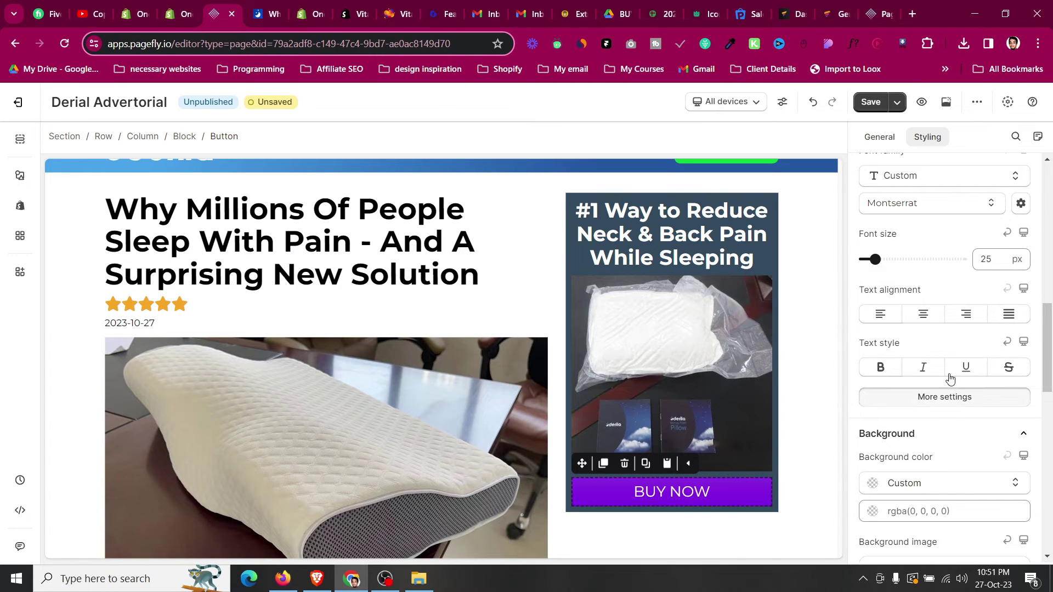
left_click(947, 397)
left_click(933, 201)
left_click(917, 356)
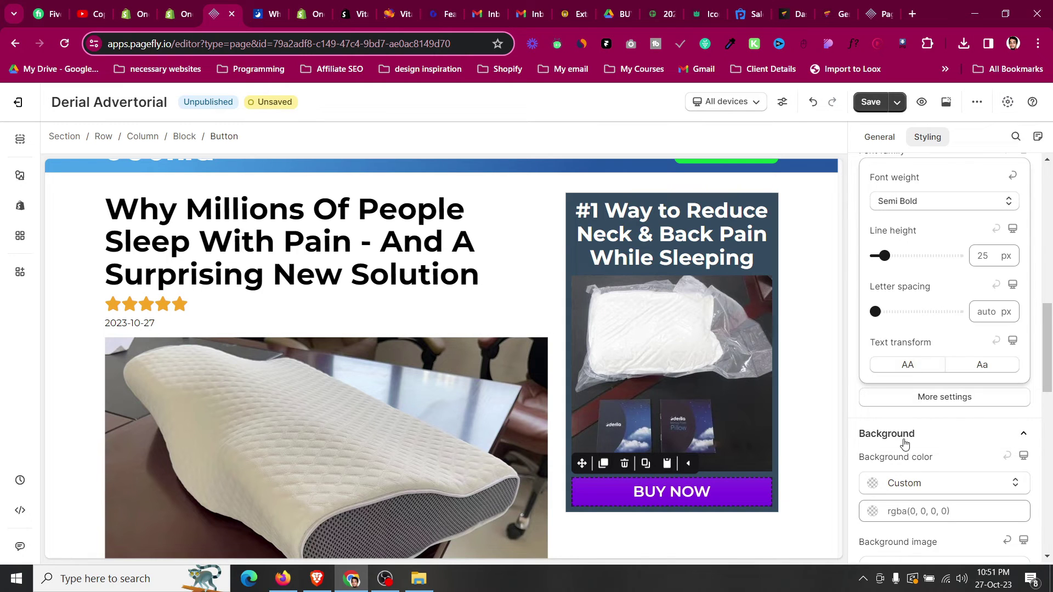
- Set the BUY NOW button's top and bottom padding to 15 px each
scroll(988, 433, "up", 4)
scroll(934, 386, "up", 6)
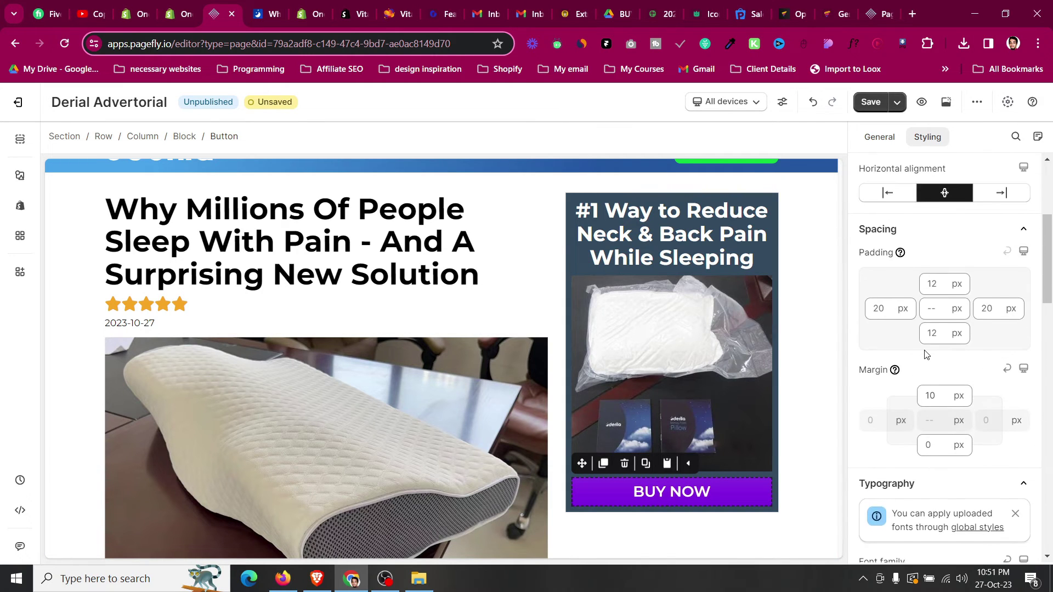
double_click(934, 421)
type("2")
key("BackSpace")
type("15")
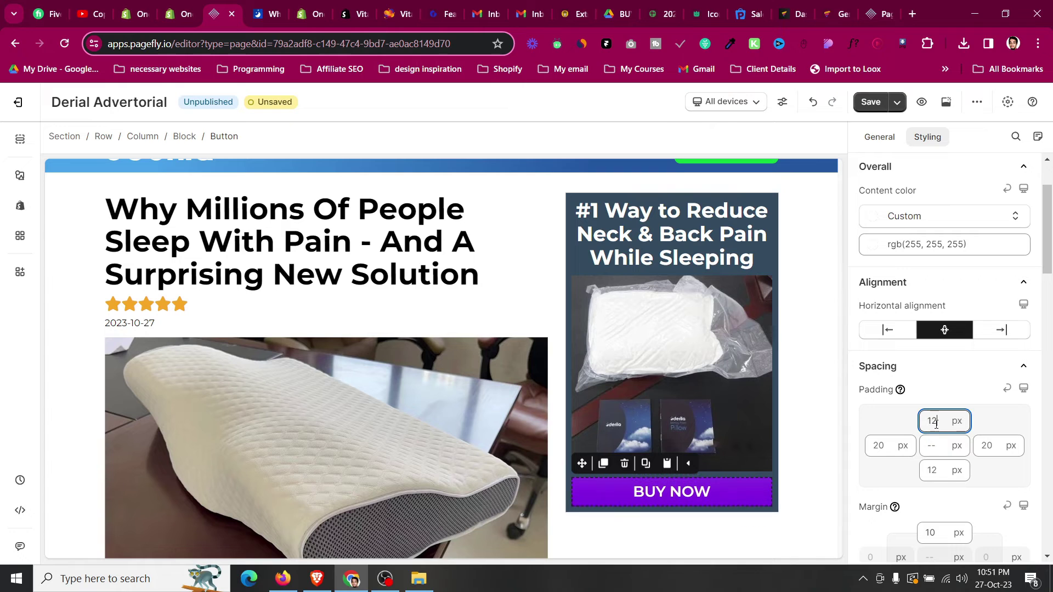
double_click(936, 470)
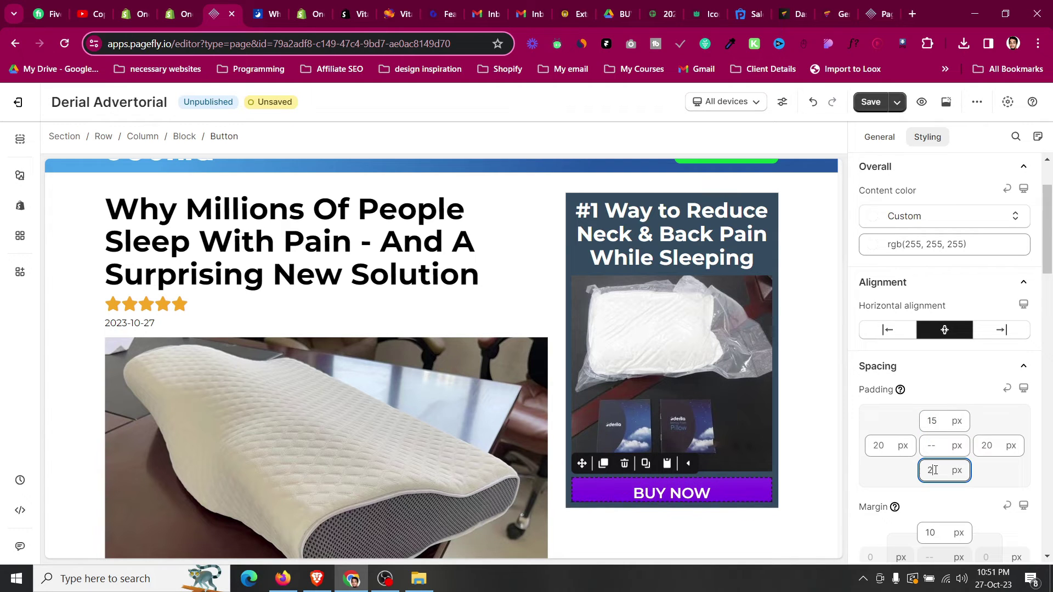
type("15")
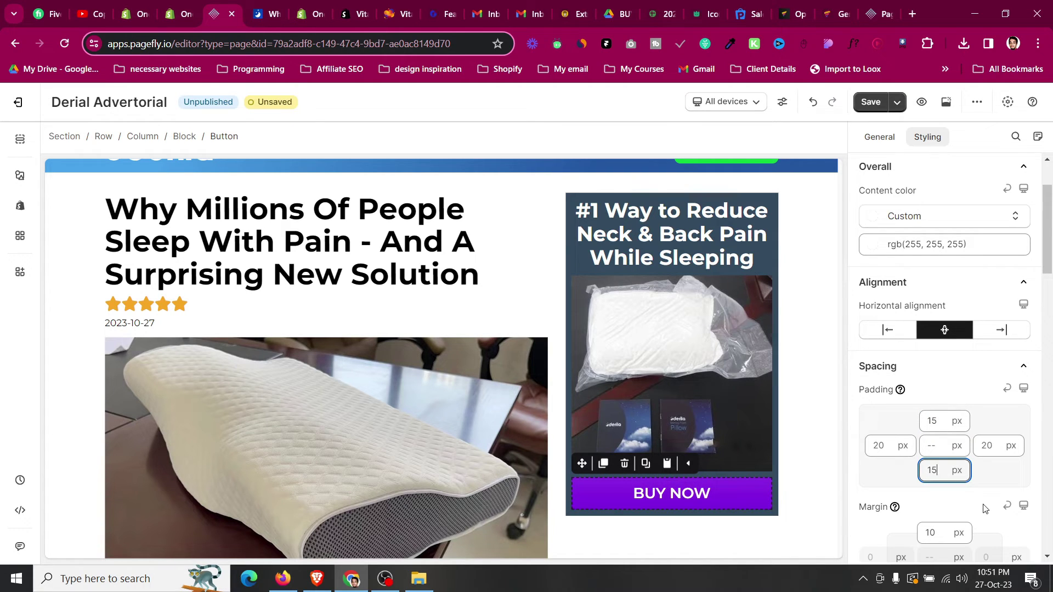
- Reduce the BUY NOW button's font size to 24 px
scroll(985, 509, "down", 7)
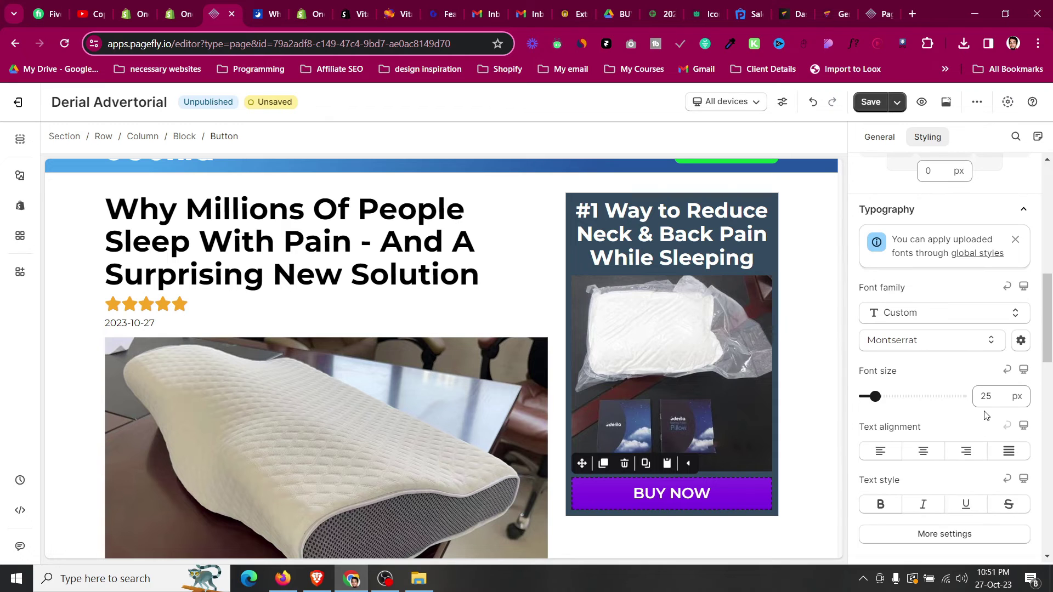
double_click(987, 396)
type("24")
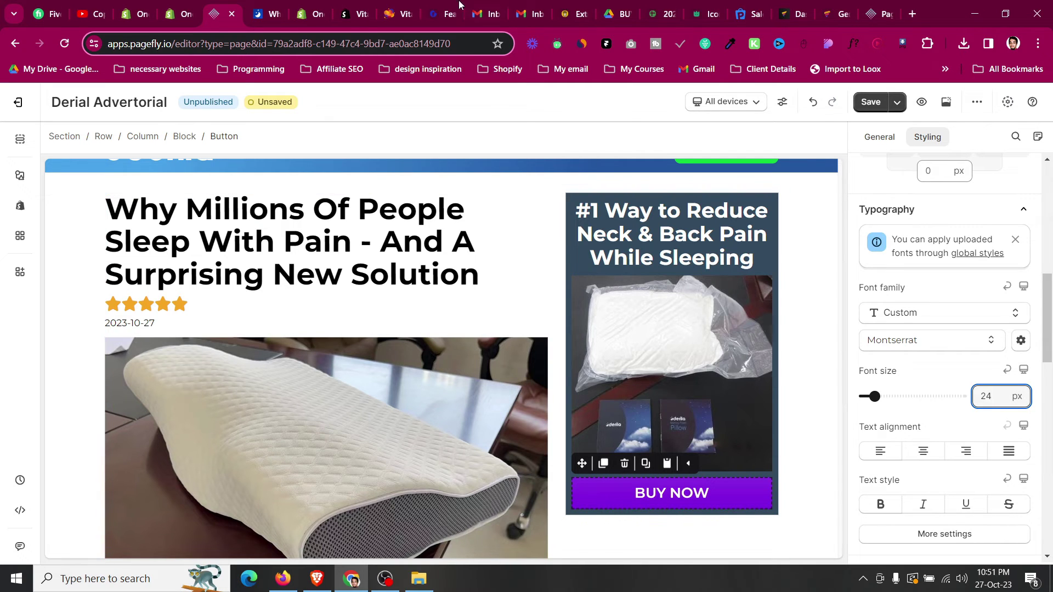
- Save the payment icons image below the reference page's sidebar button to Downloads as payment.png
left_click(269, 14)
scroll(793, 392, "down", 2)
right_click(793, 392)
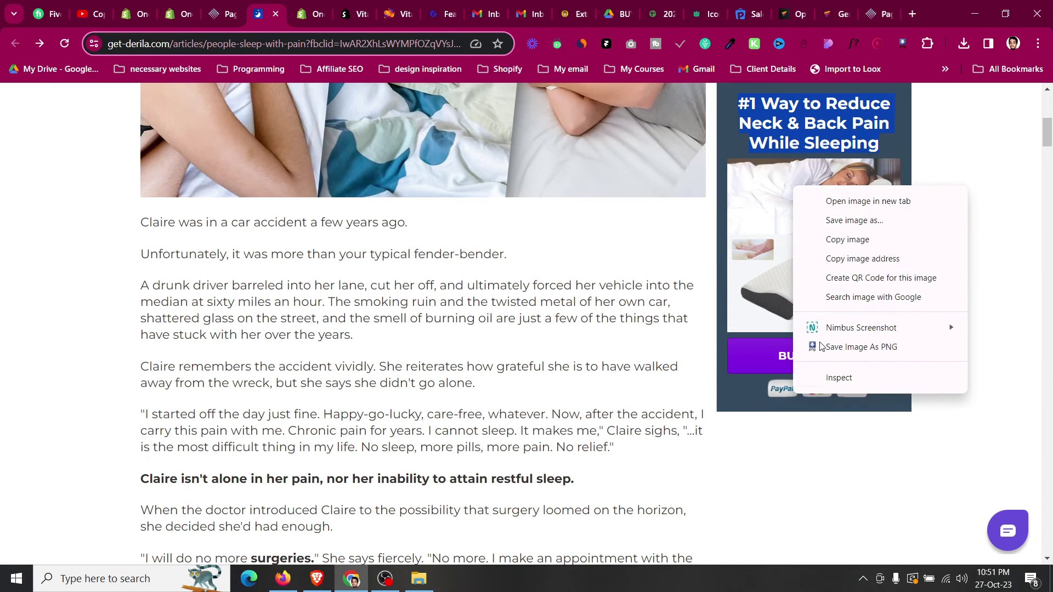
left_click(859, 220)
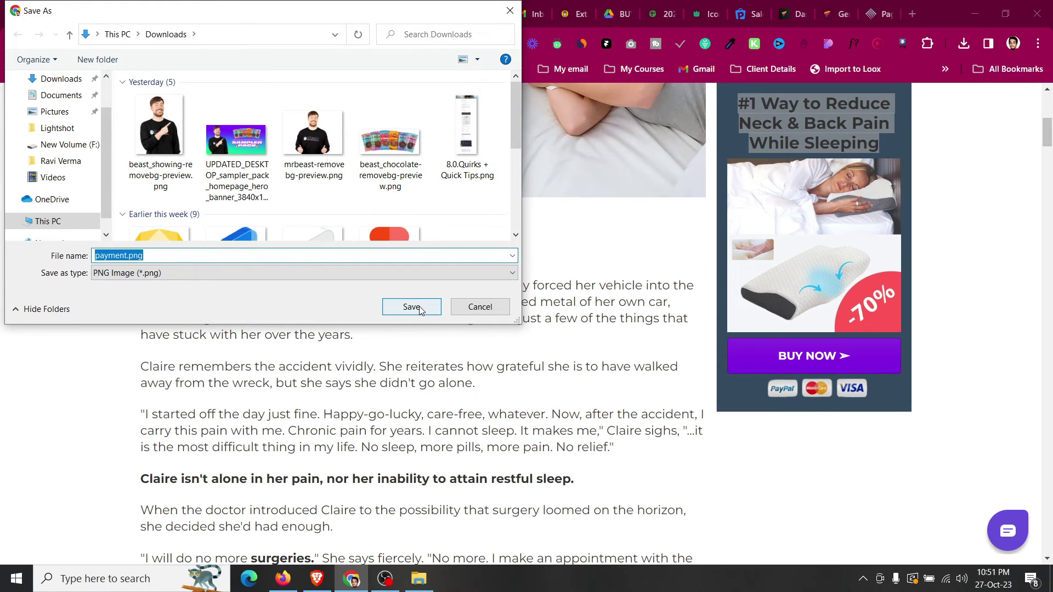
left_click(412, 306)
- Back in the page editor, duplicate the sidebar product image and place the copy below the BUY NOW button
left_click(236, 12)
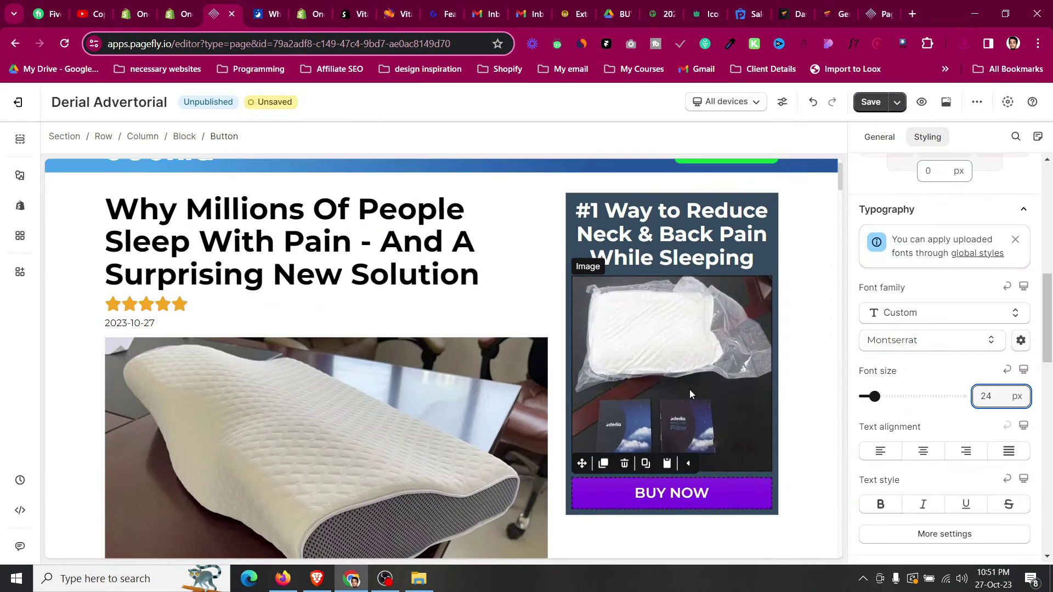
left_click(689, 389)
left_click(607, 264)
left_click_drag(680, 493, 689, 308)
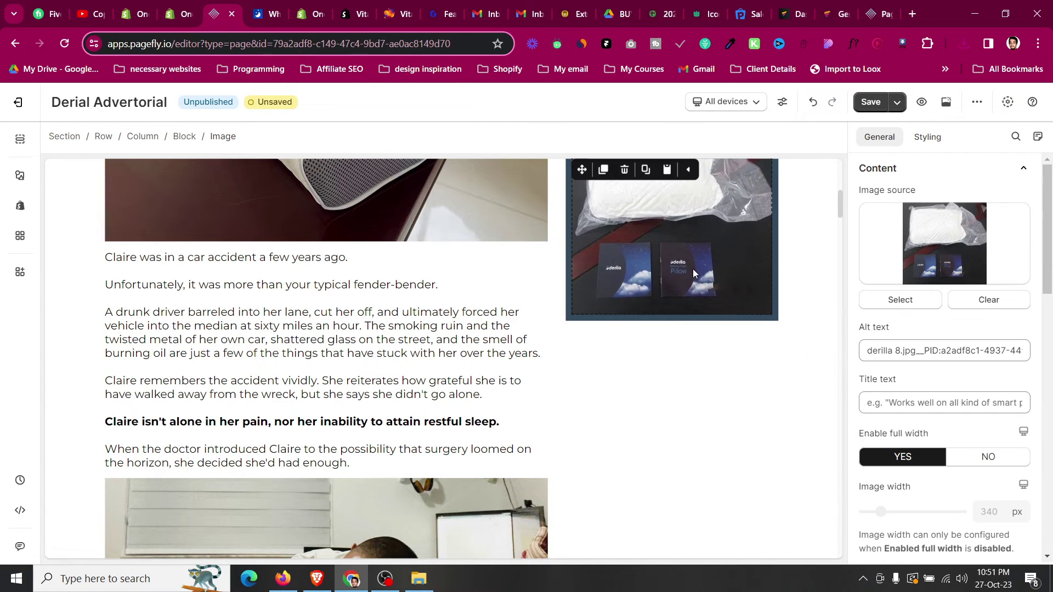
- Upload payment.png to the image library as a new source for the duplicated image
left_click(901, 299)
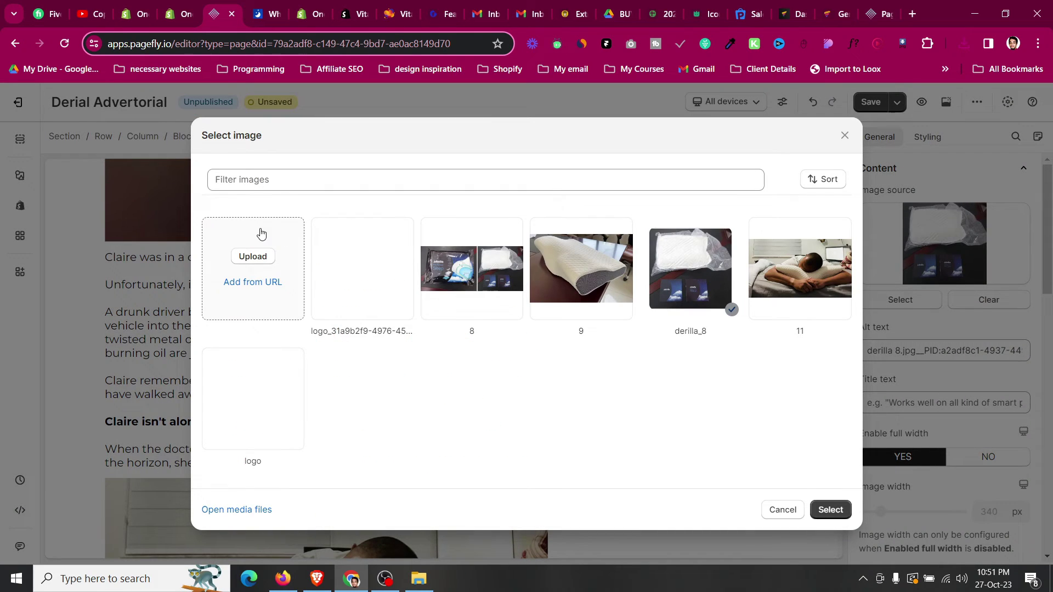
left_click(256, 258)
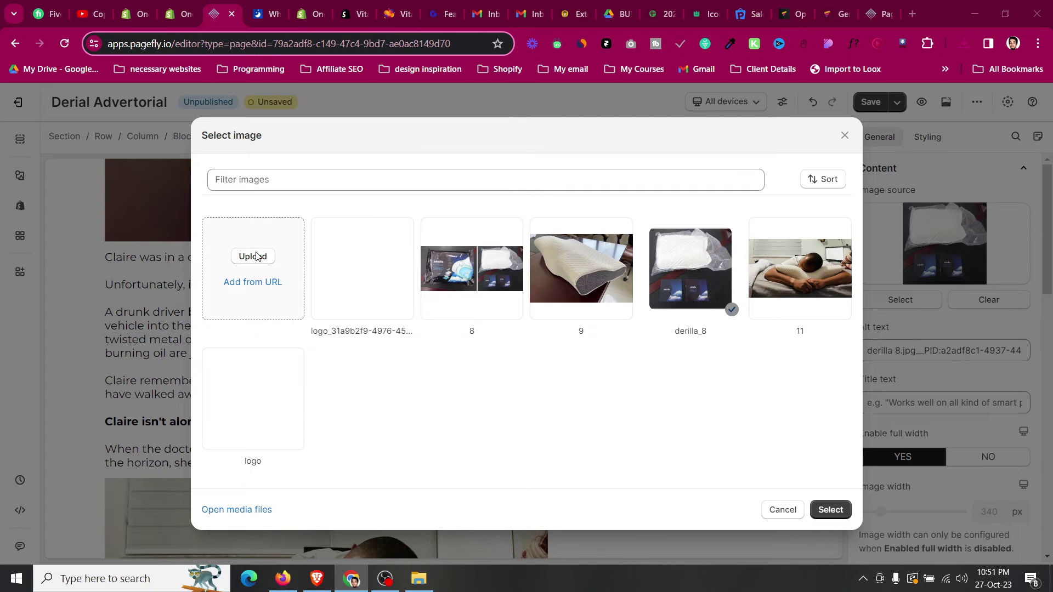
left_click(160, 132)
left_click(411, 307)
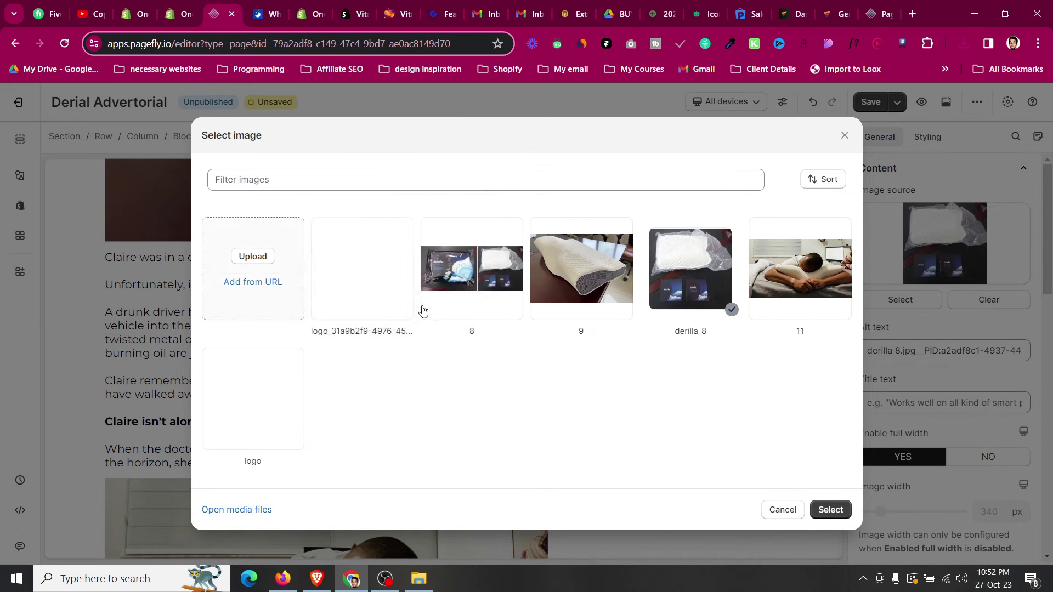
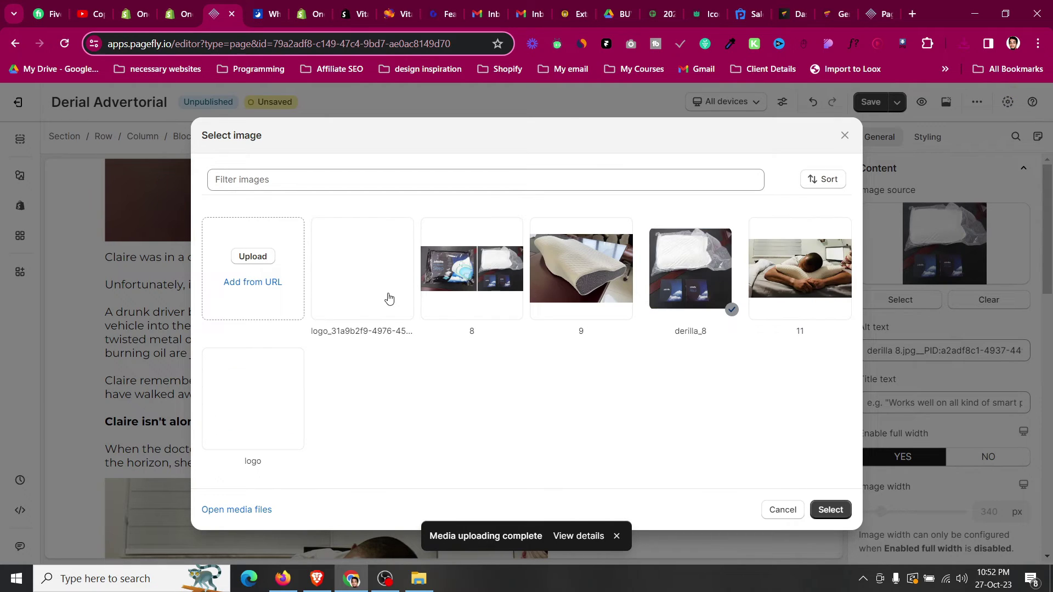
- Sort the library images by Updated (newest first) and apply the payment image to the duplicated image element
left_click(389, 299)
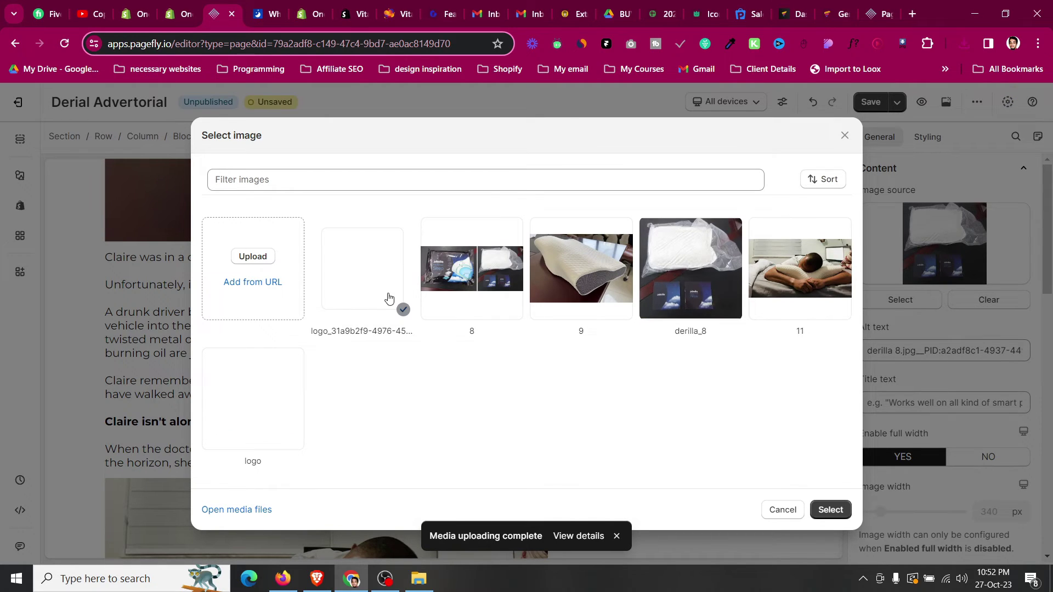
left_click(267, 444)
left_click(823, 180)
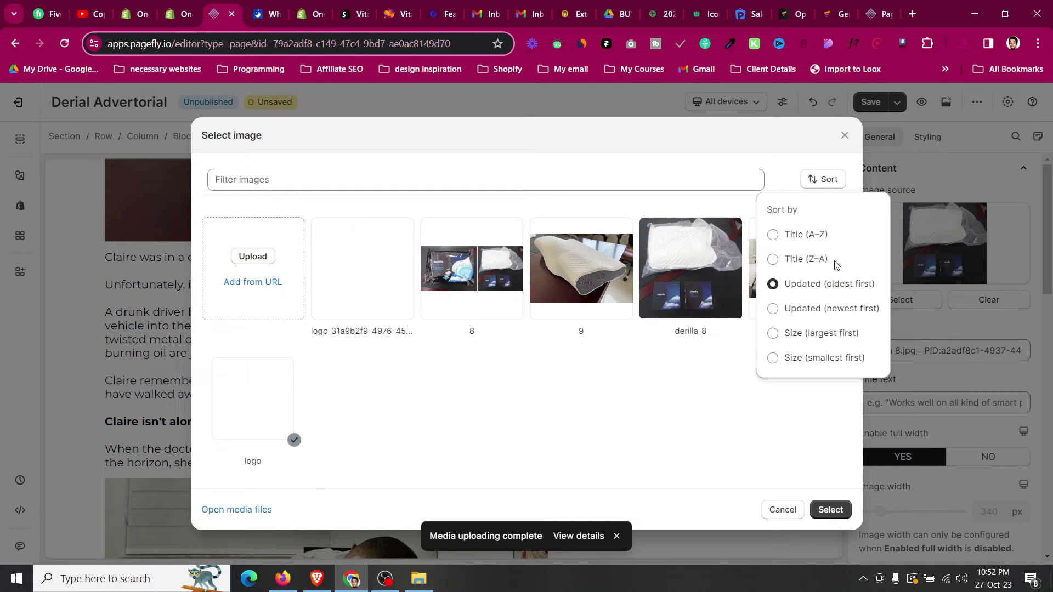
left_click(833, 308)
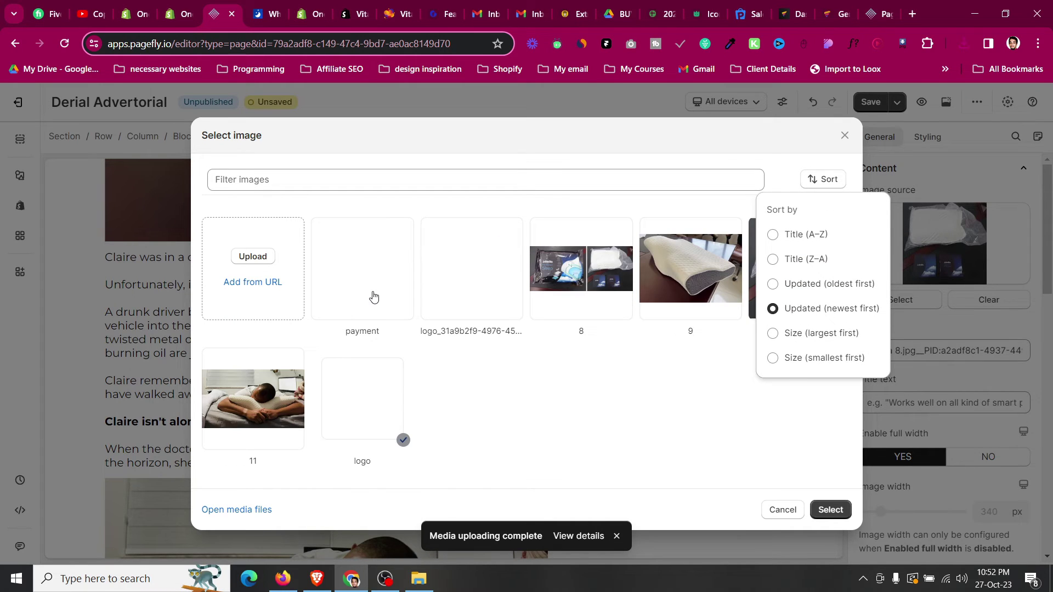
left_click(373, 297)
left_click(831, 509)
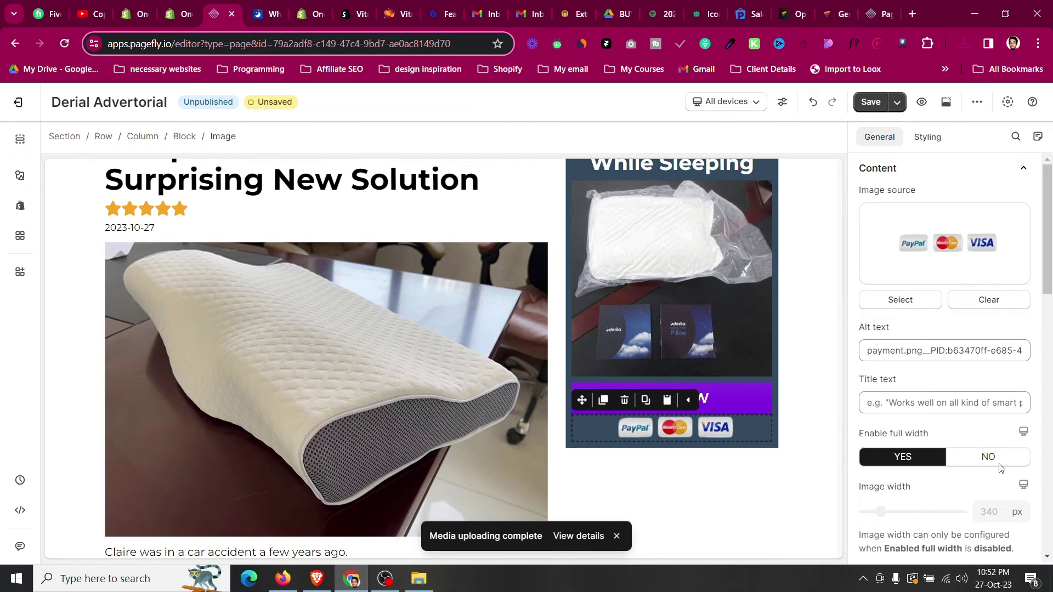
- Disable full width for the payment image and set its width to 286 px
left_click(998, 459)
double_click(997, 513)
key("BackSpace")
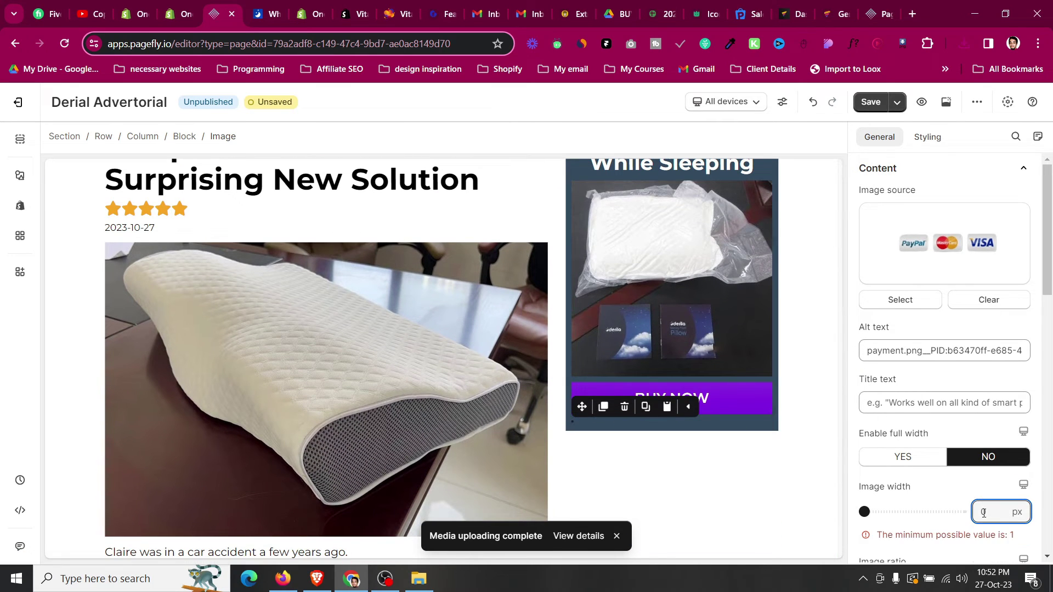
type("292")
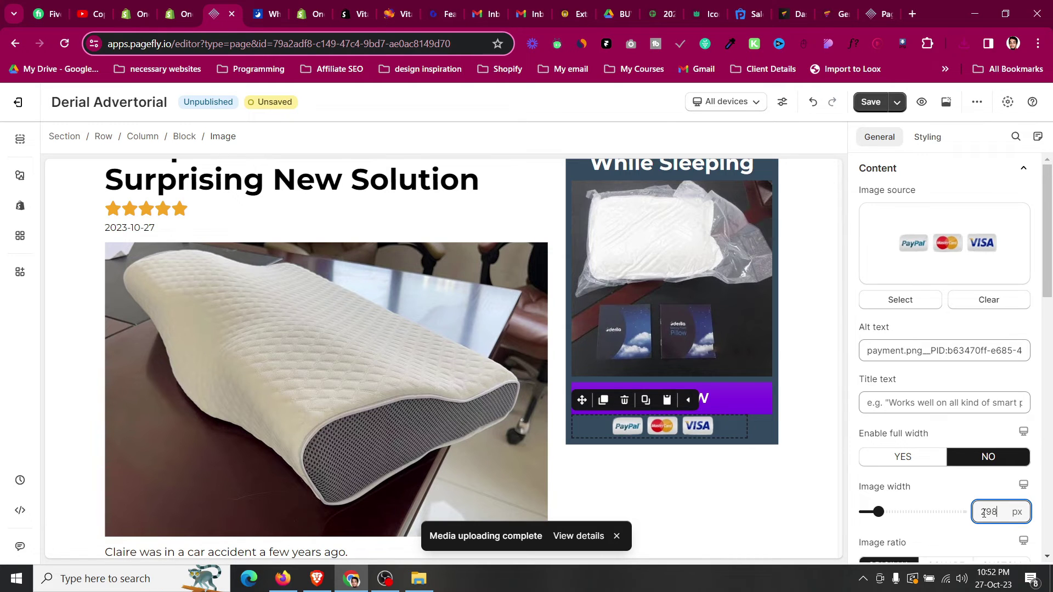
key("Down")
key("Down")
key("Down")
key("Down")
key("Down")
key("Down")
- Center the payment image horizontally in the sidebar block
left_click(928, 139)
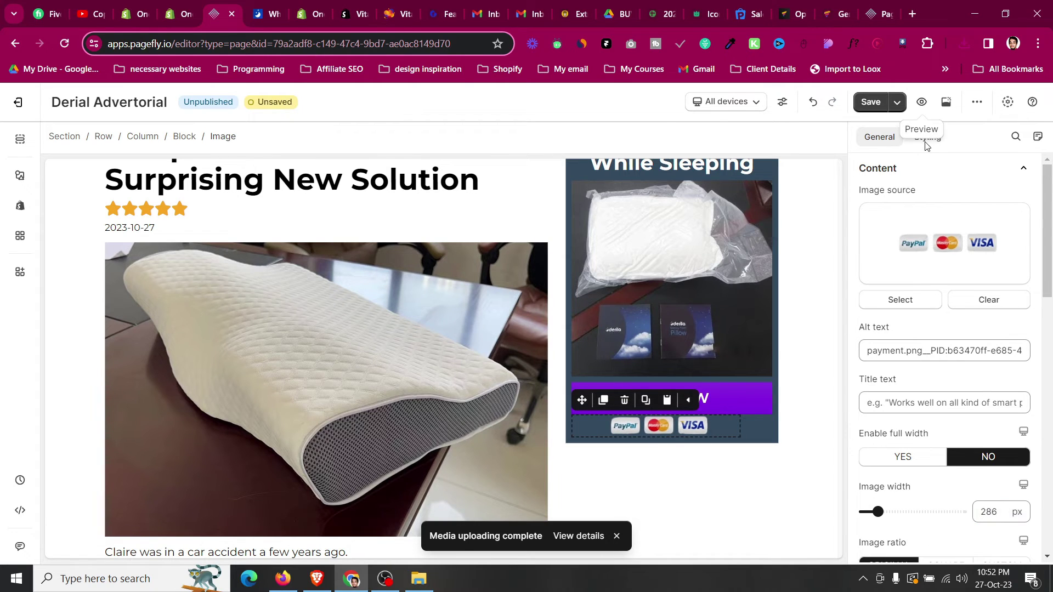
scroll(924, 348, "down", 4)
scroll(927, 256, "up", 4)
scroll(928, 265, "down", 5)
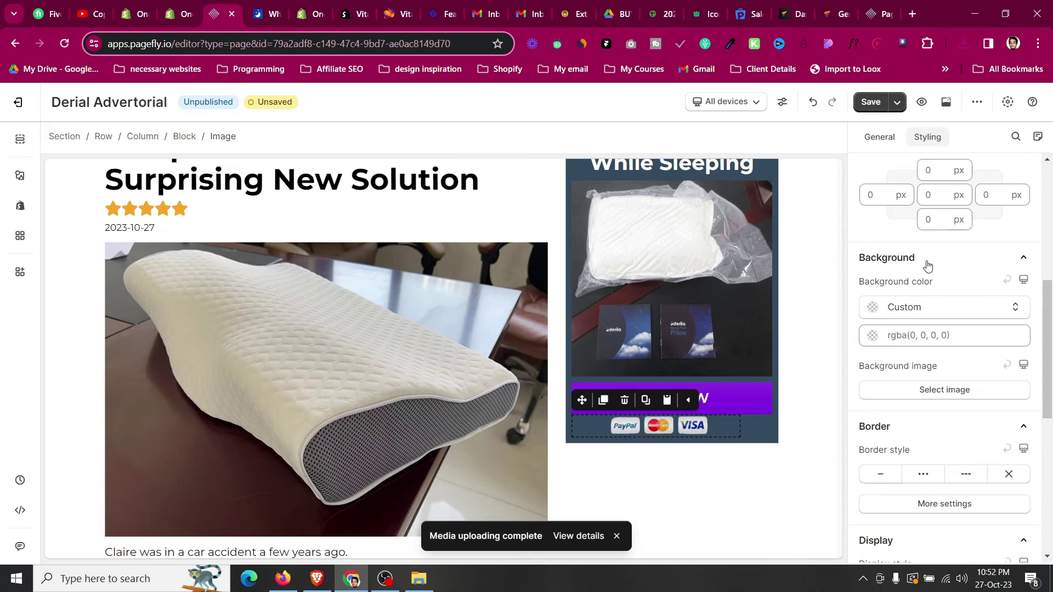
scroll(928, 267, "up", 5)
left_click(944, 309)
left_click(719, 469)
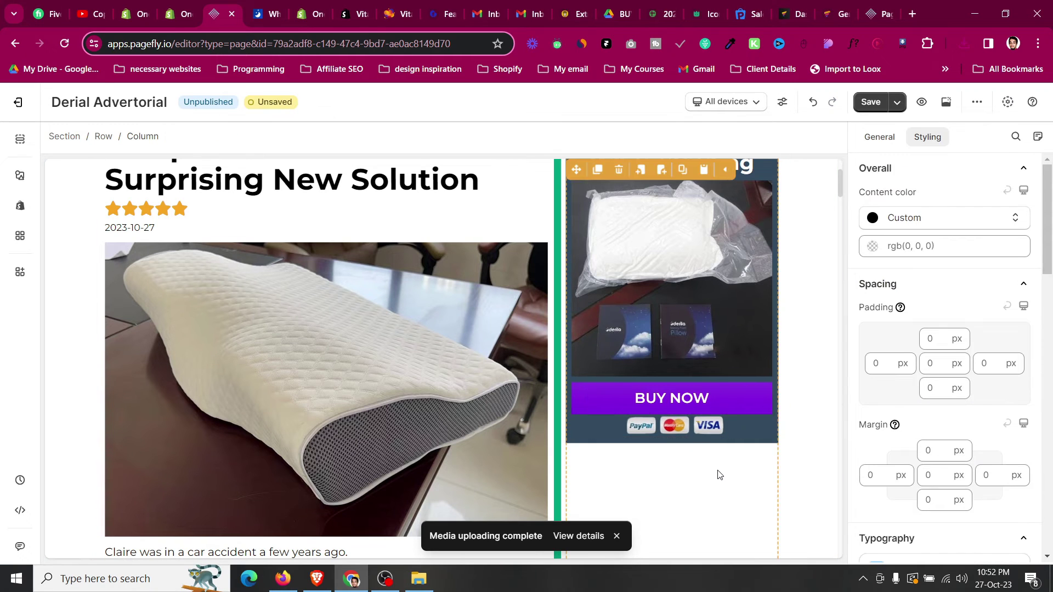
- Set the top margin of the payment icons image in the sidebar block to 10 px
scroll(623, 362, "down", 2)
left_click(610, 372)
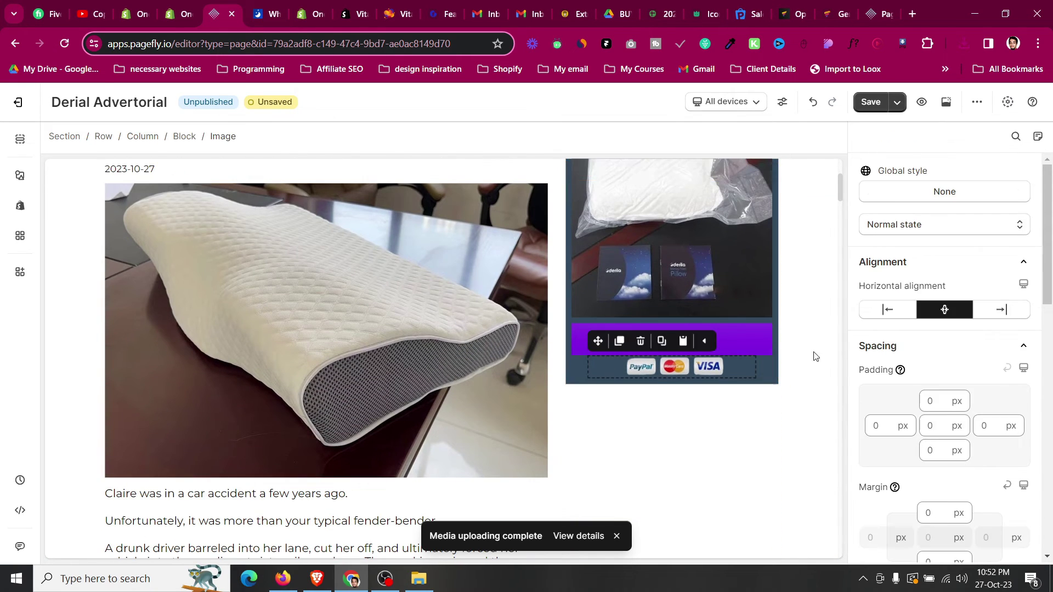
left_click(933, 508)
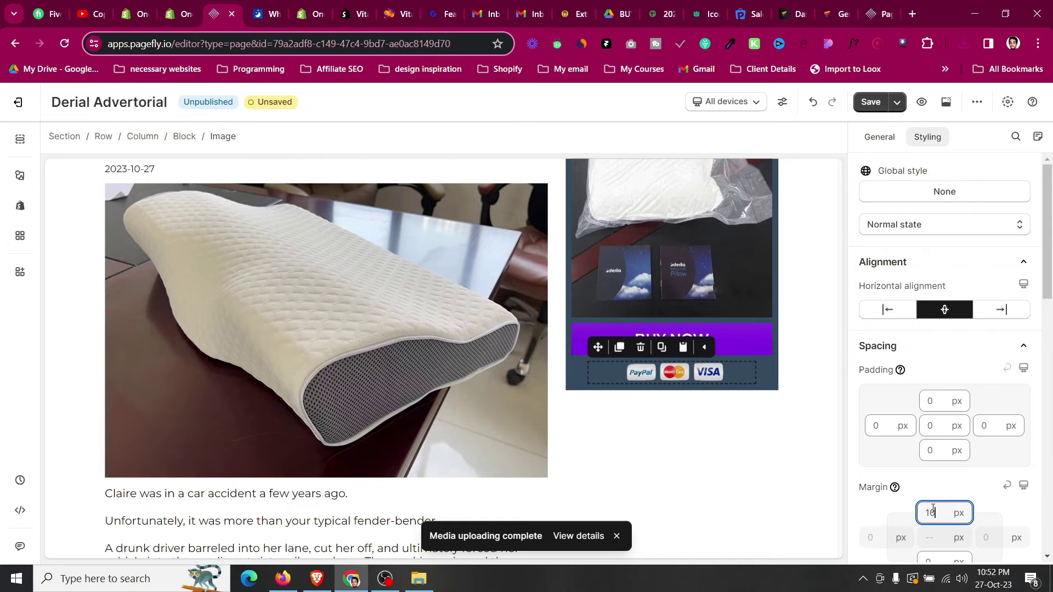
left_click(599, 480)
- Compare the page's header, title area and sidebar with the reference Derila article
scroll(463, 381, "up", 5)
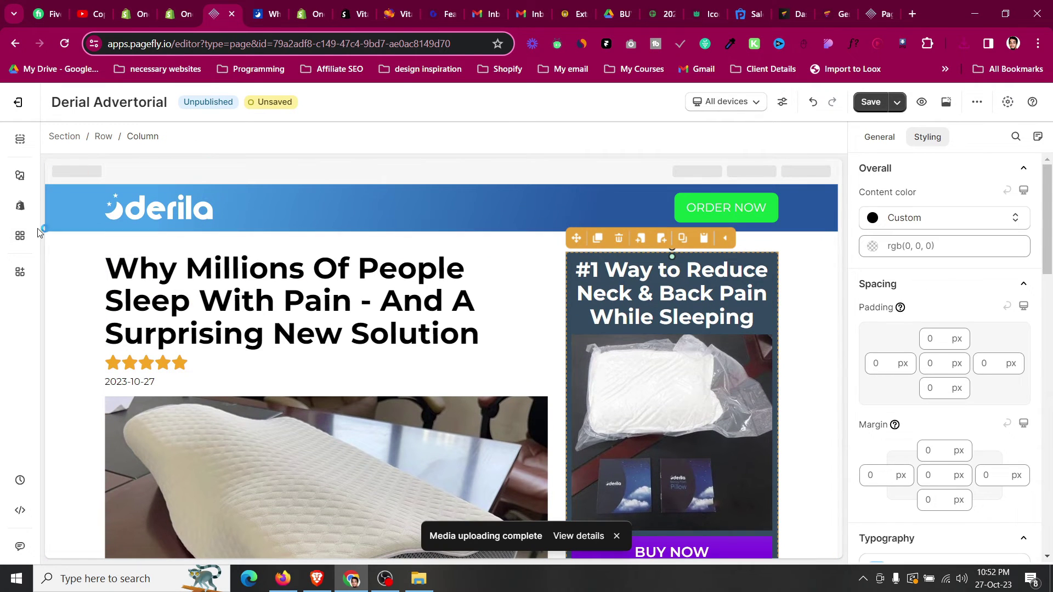
left_click(67, 271)
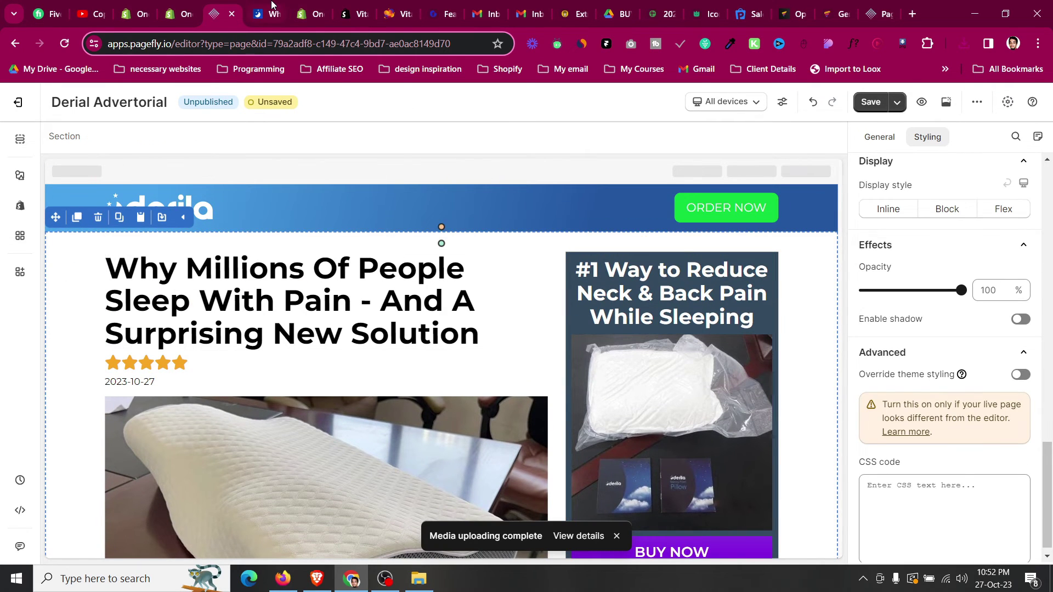
key("ctrl+Tab")
scroll(909, 382, "up", 6)
scroll(909, 383, "up", 3)
scroll(909, 382, "down", 15)
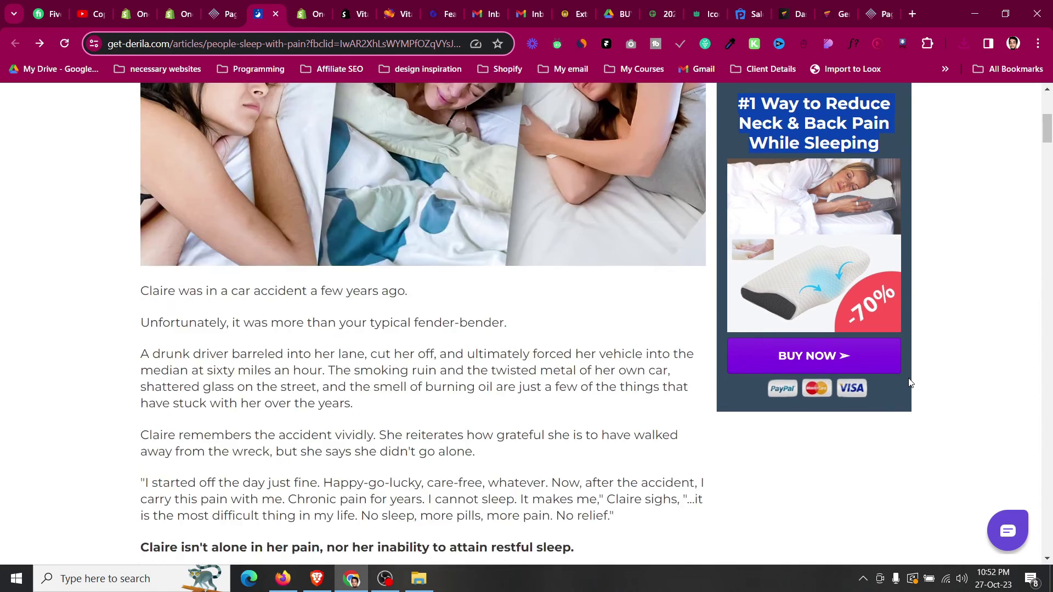
scroll(909, 383, "up", 15)
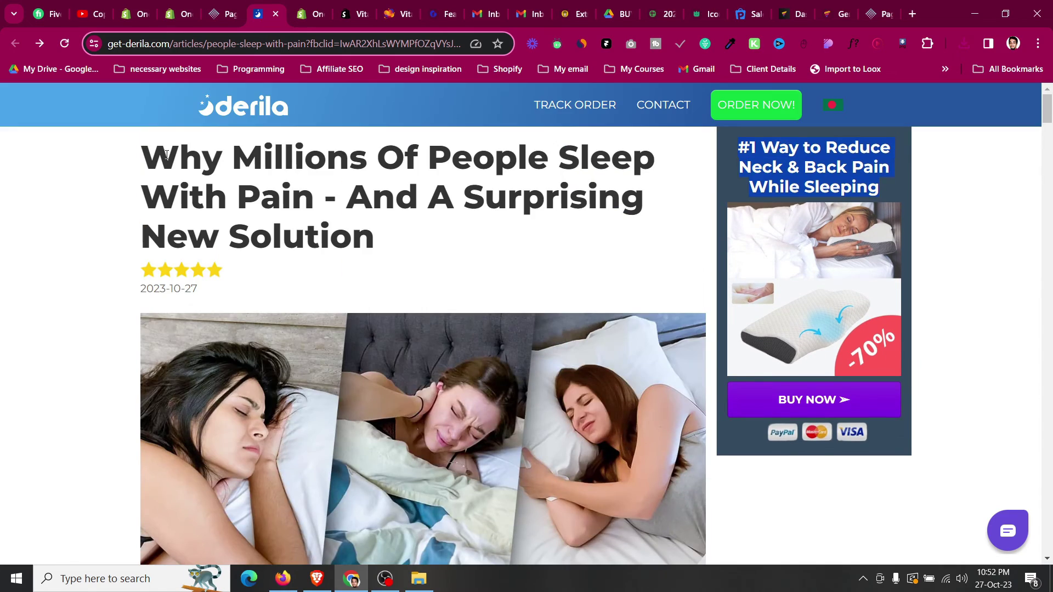
left_click(222, 6)
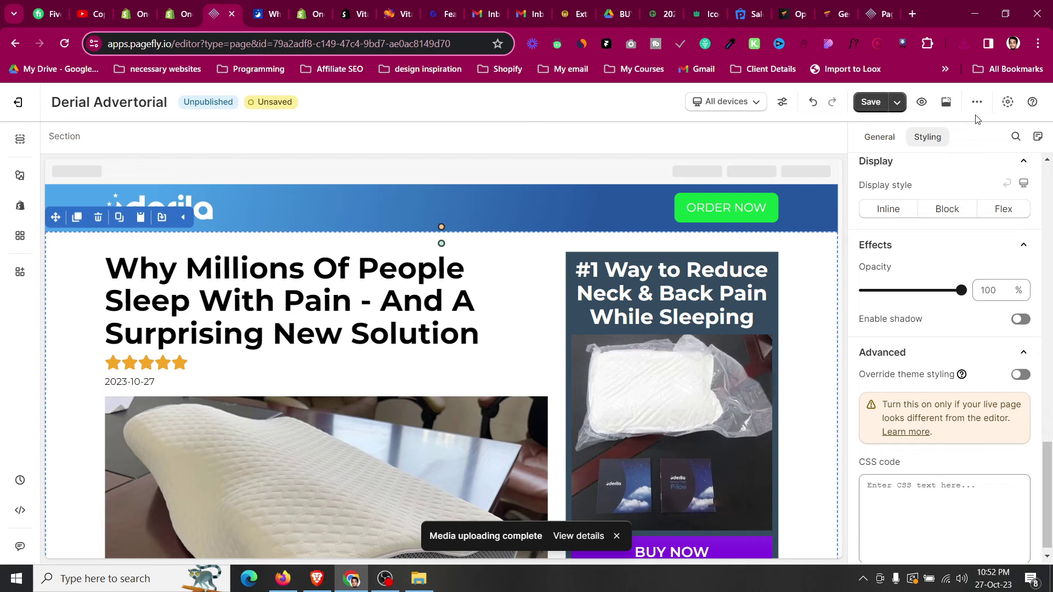
- Save and publish the page with the title Derial Advertorial and the URL derial-advertorial
left_click(896, 109)
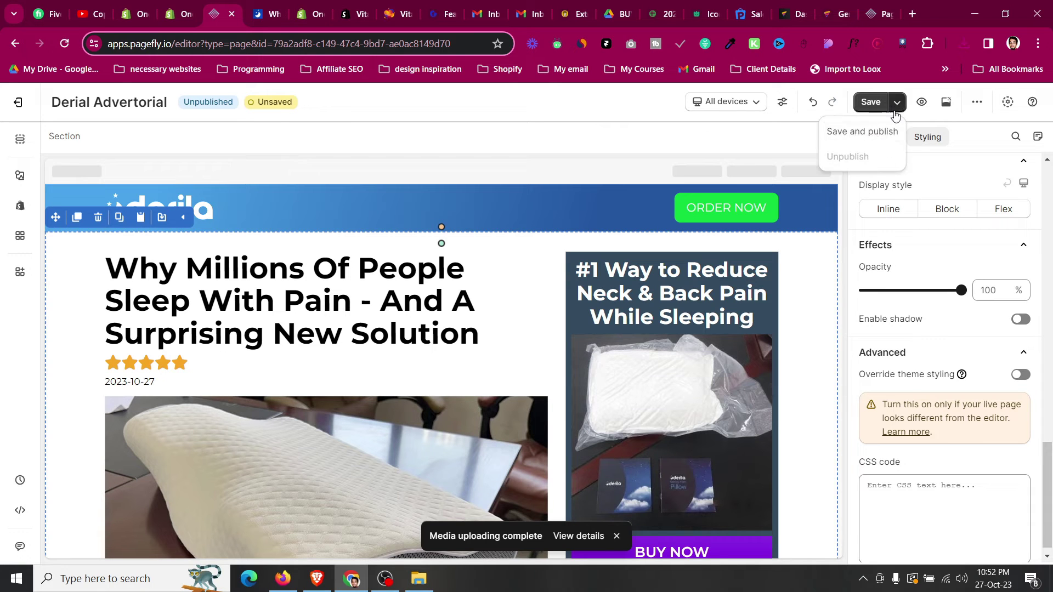
left_click(893, 130)
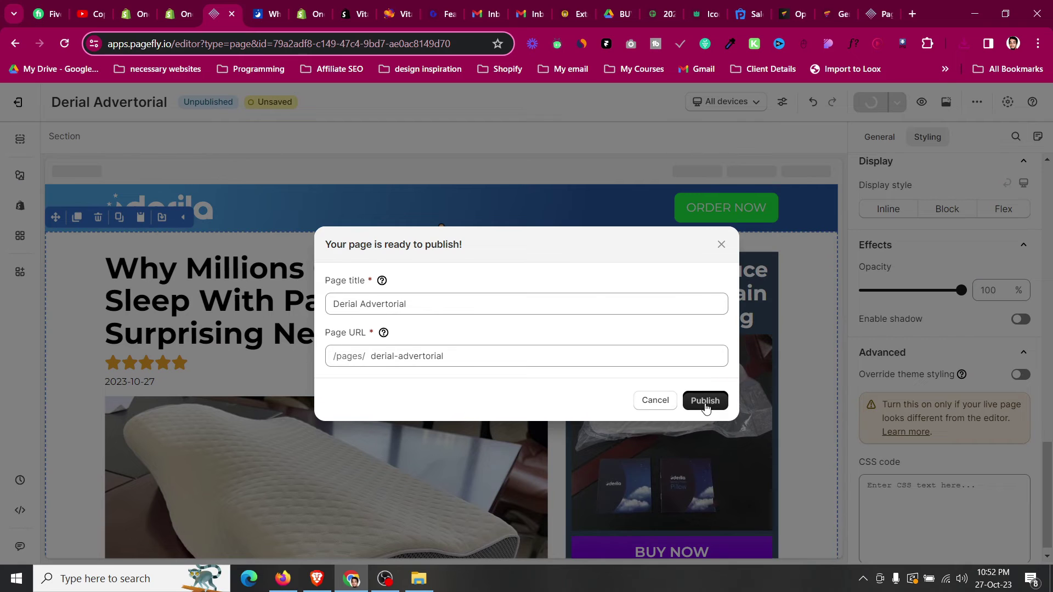
left_click(706, 401)
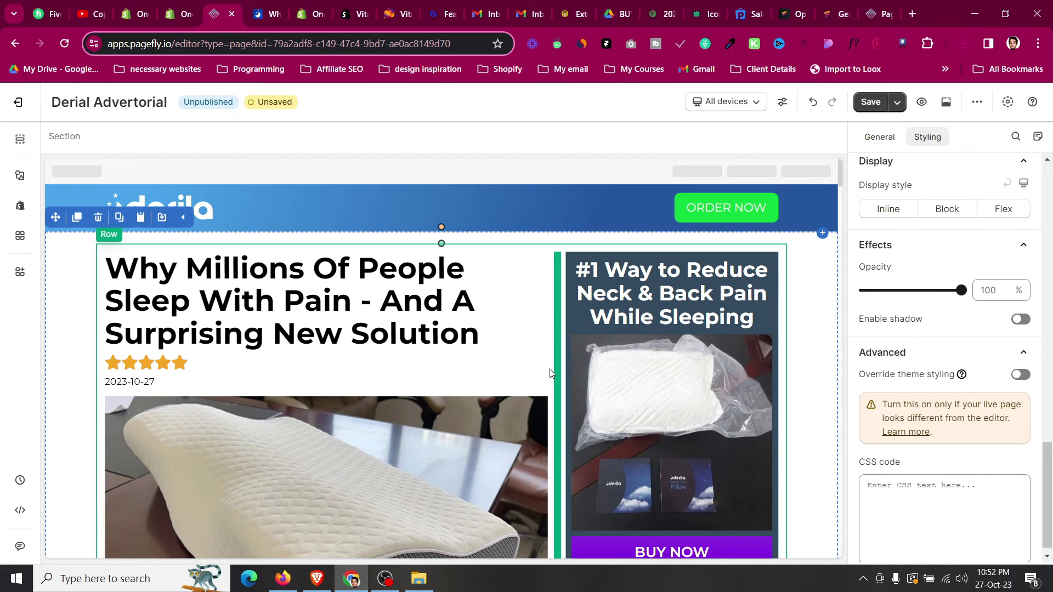
- Check the reference sidebar's spacing and set the sidebar block's top and bottom padding to 15 px
left_click(264, 6)
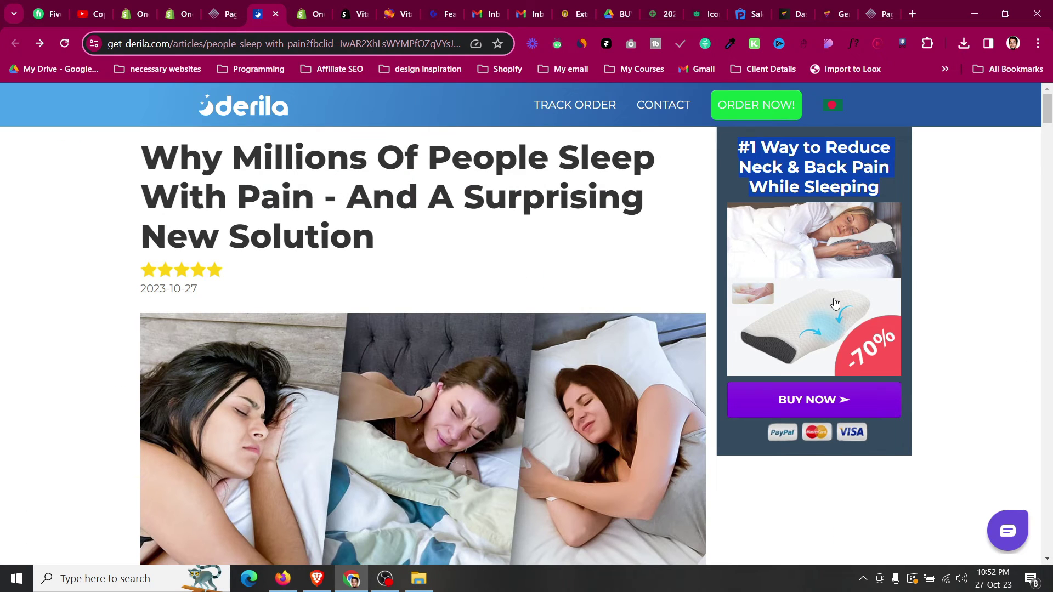
left_click(783, 182)
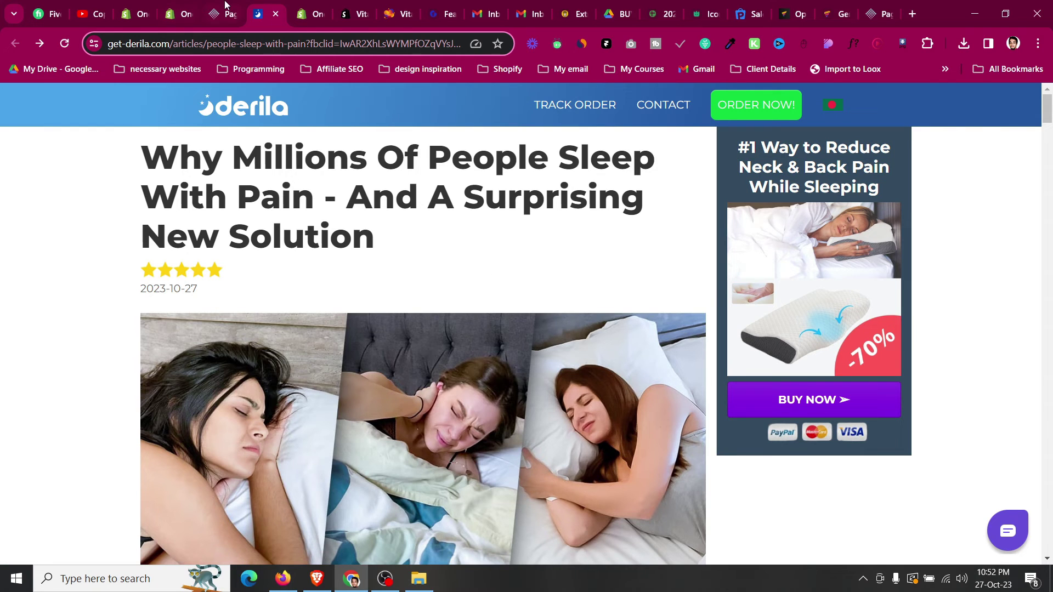
left_click(225, 6)
left_click(630, 252)
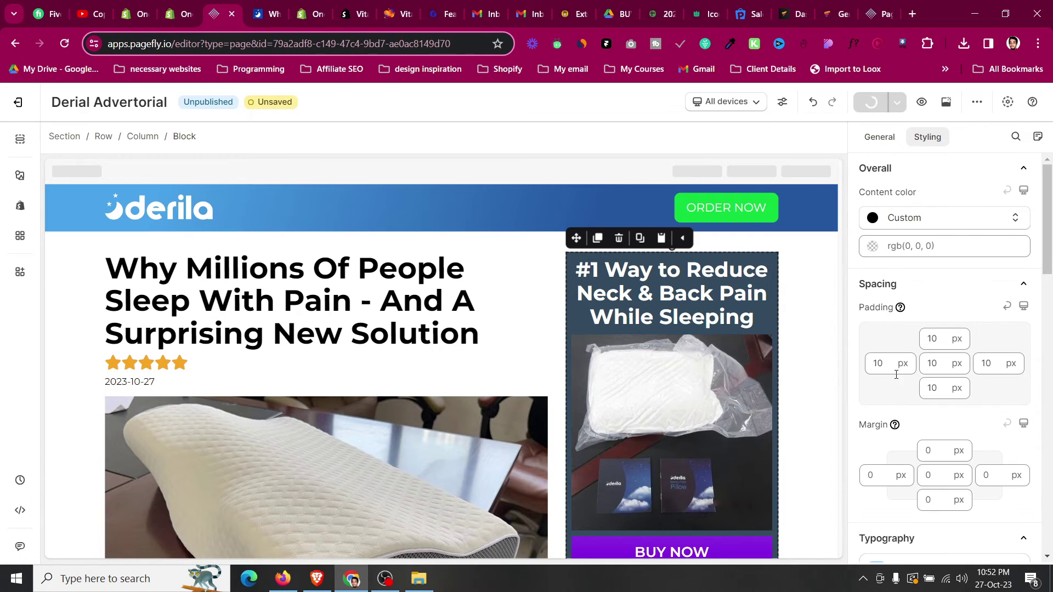
double_click(932, 338)
type("15")
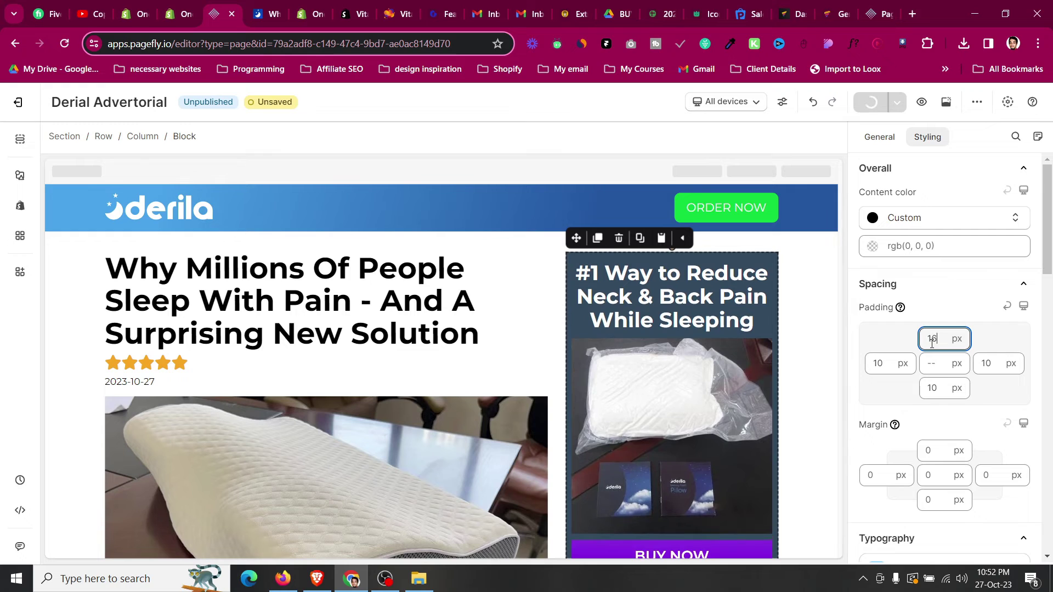
left_click(931, 388)
key("Up")
key("Up")
key("Up")
key("Up")
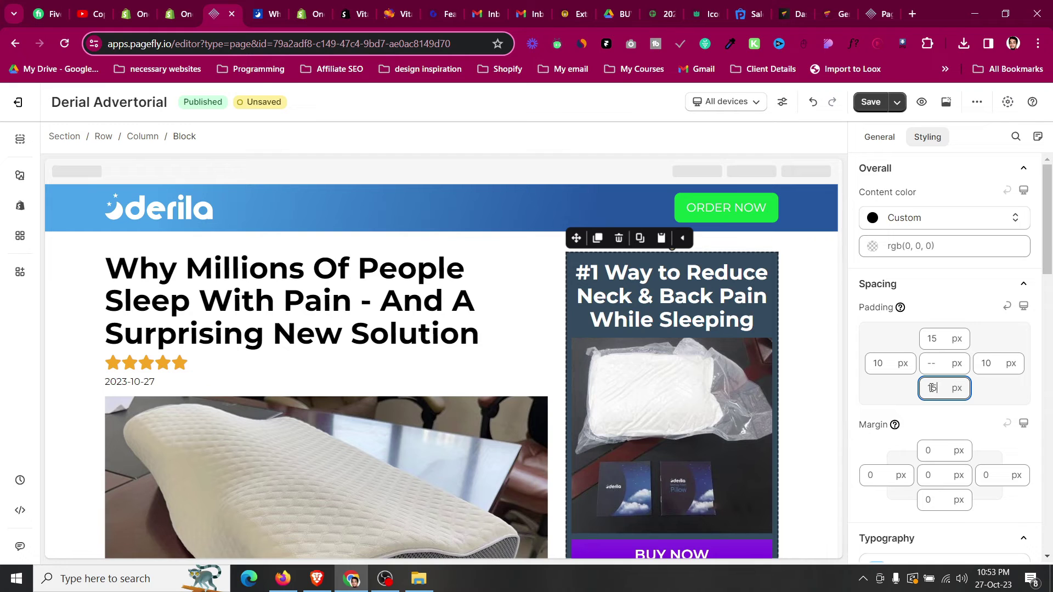
- Save the updated page and recheck the sidebar on the reference article
left_click(897, 102)
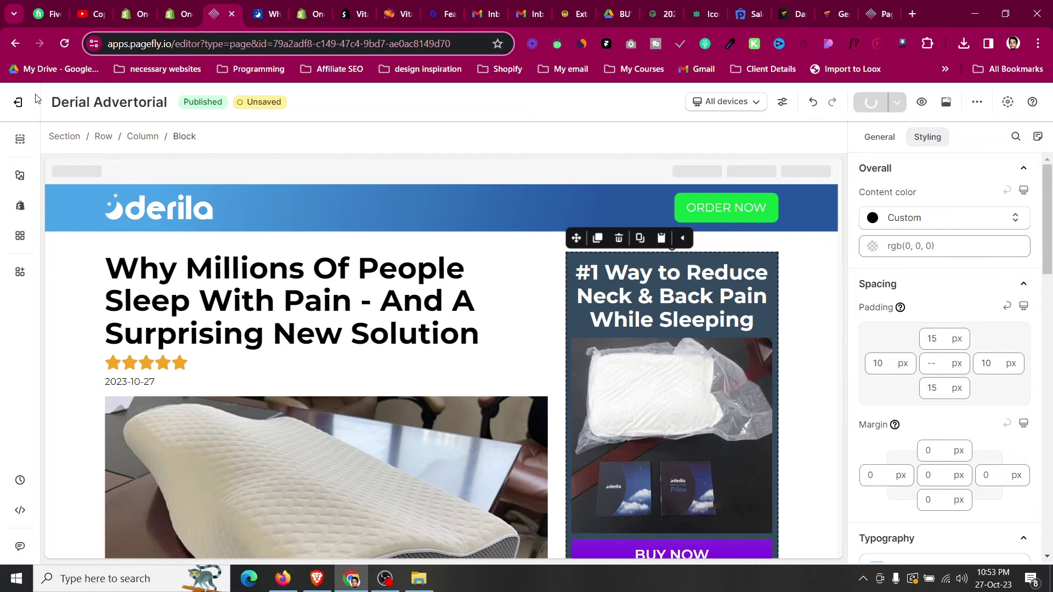
left_click(265, 7)
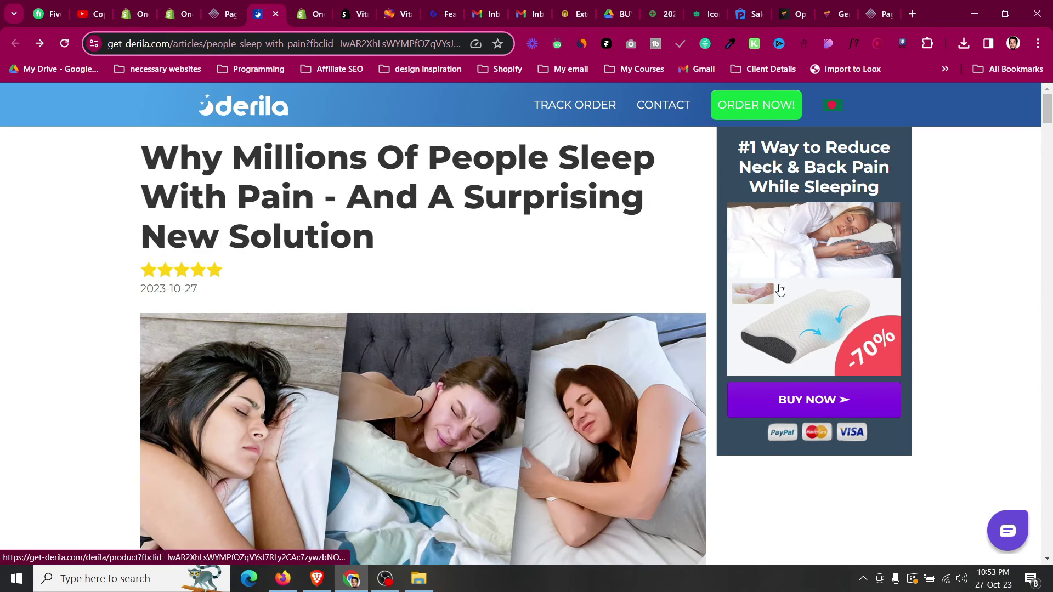
left_click(239, 5)
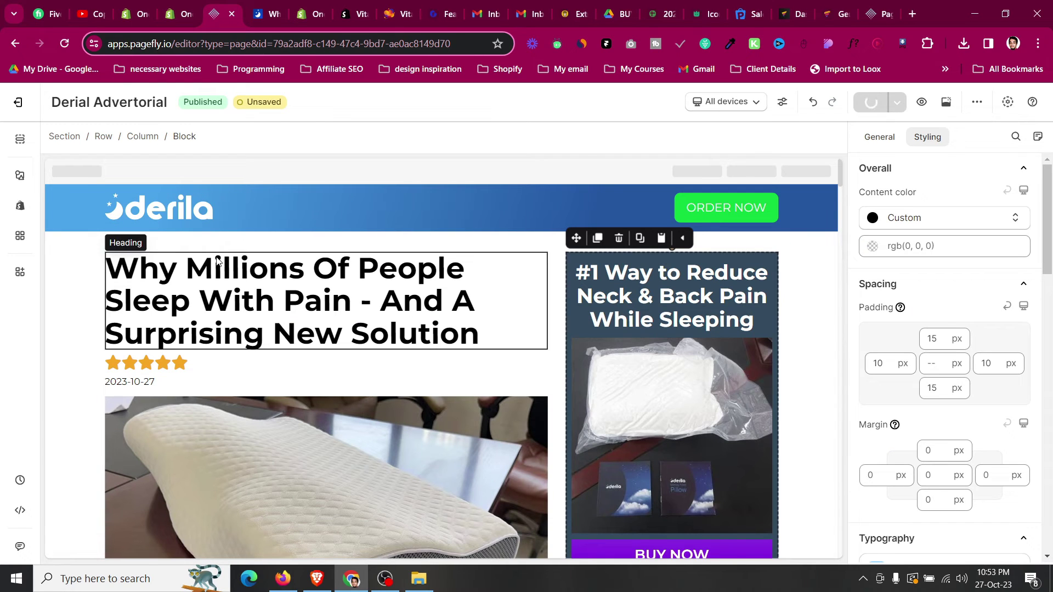
- Switch the editor to the Mobile device view and center the derila header logo horizontally
left_click(723, 102)
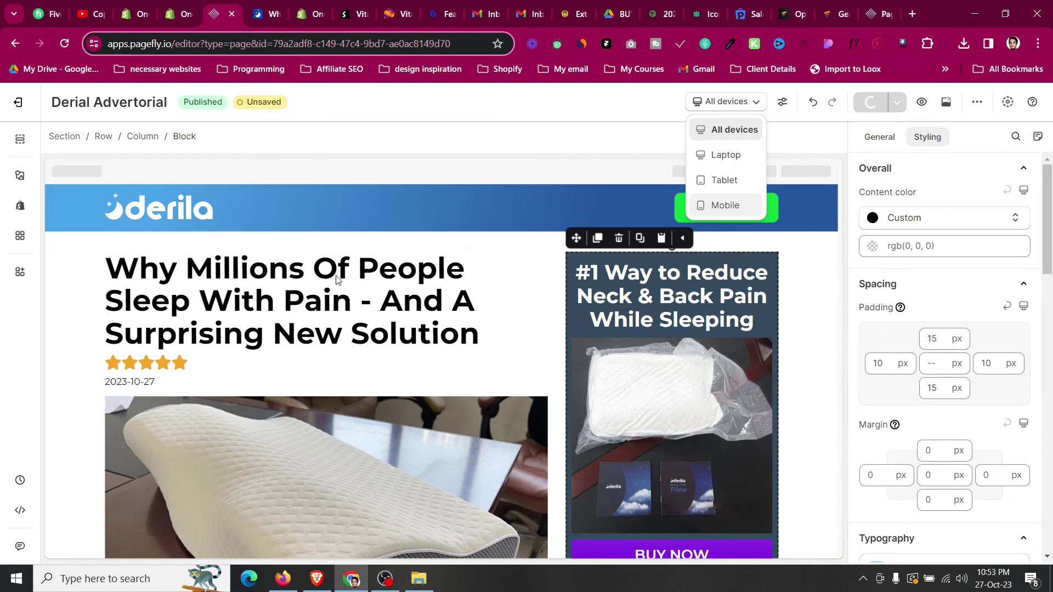
scroll(414, 233, "down", 15)
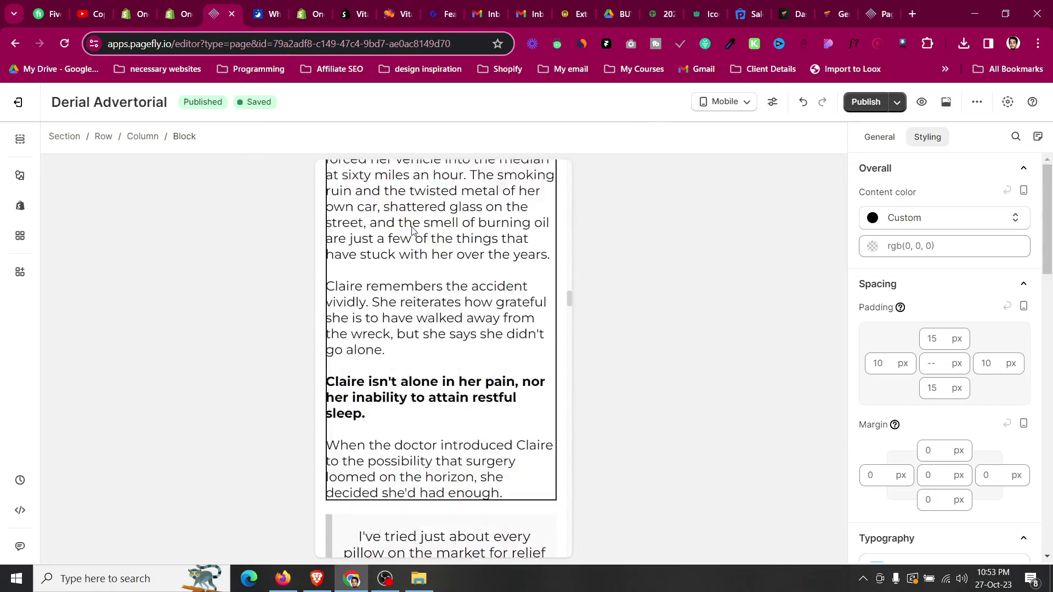
scroll(414, 232, "up", 20)
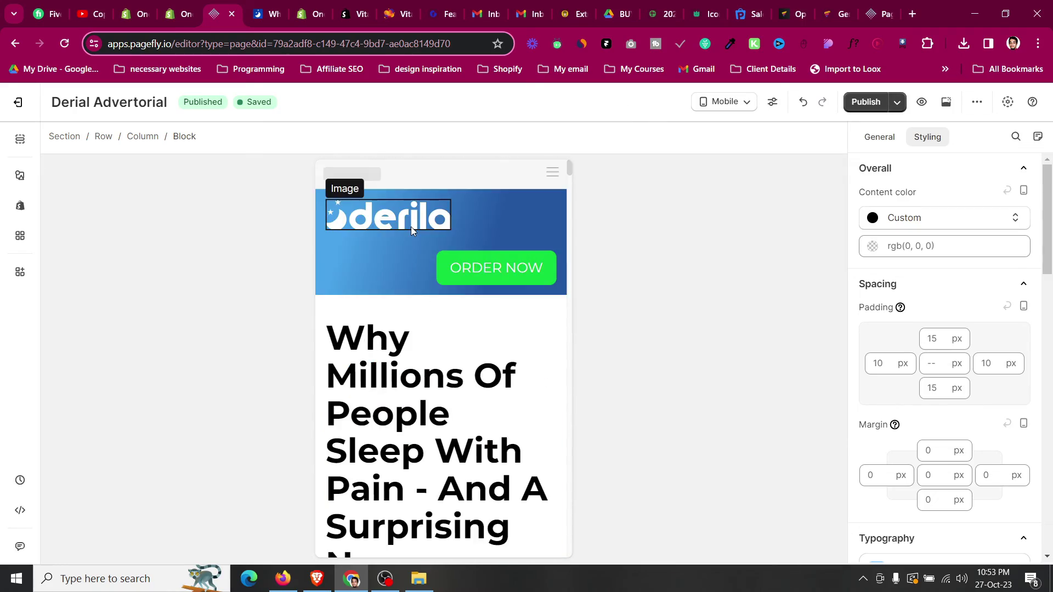
left_click(411, 230)
left_click(945, 310)
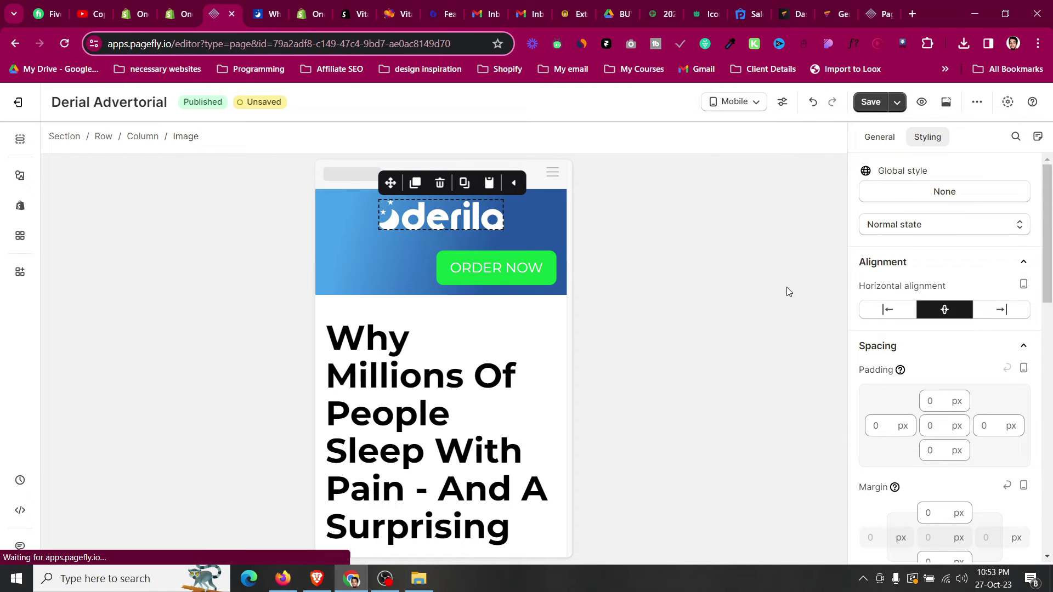
- Center the header's ORDER NOW button horizontally for mobile
left_click(473, 269)
scroll(928, 388, "up", 3)
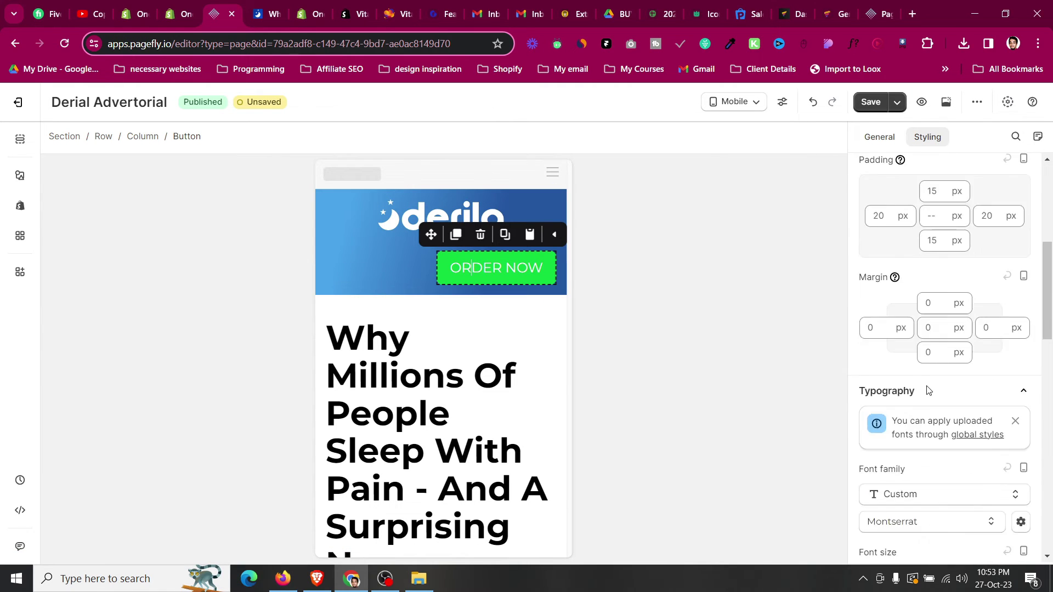
scroll(927, 390, "down", 2)
scroll(922, 463, "down", 7)
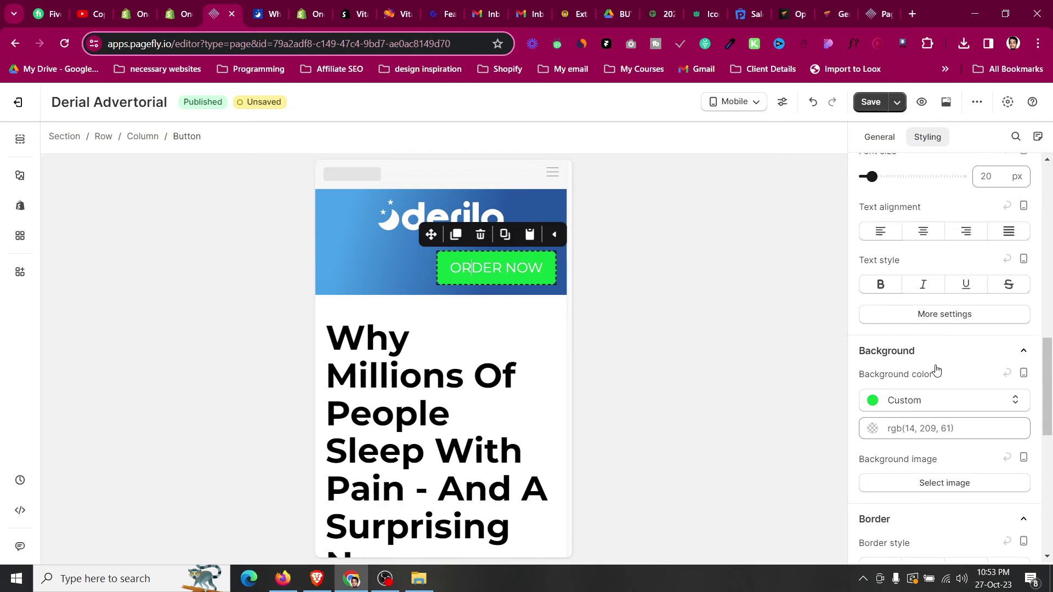
scroll(933, 395, "up", 12)
scroll(935, 381, "up", 3)
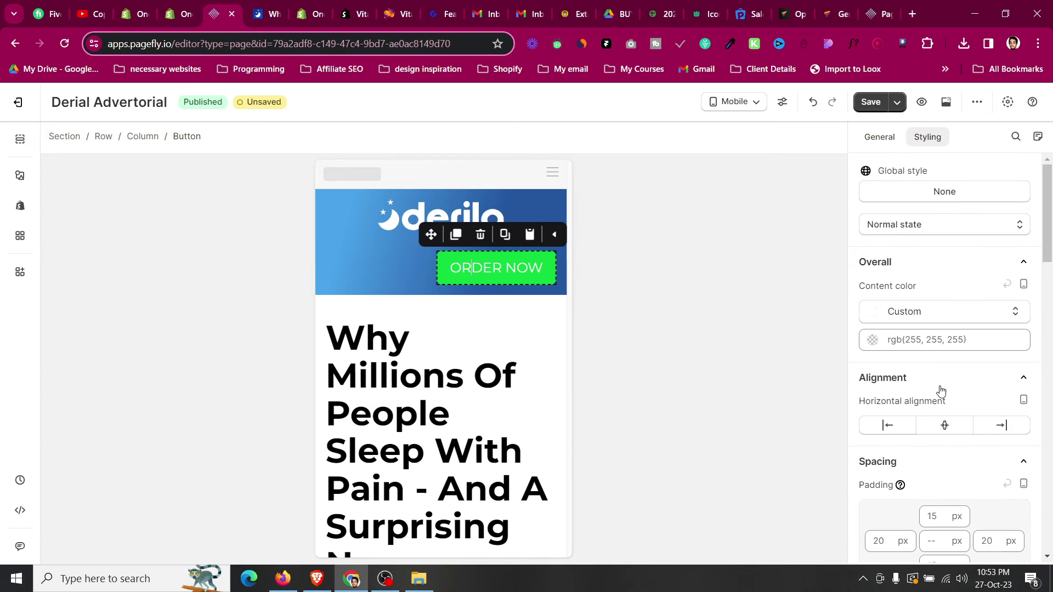
left_click(944, 424)
- Reduce the header row's columns spacing to 10 px for mobile
left_click(333, 192)
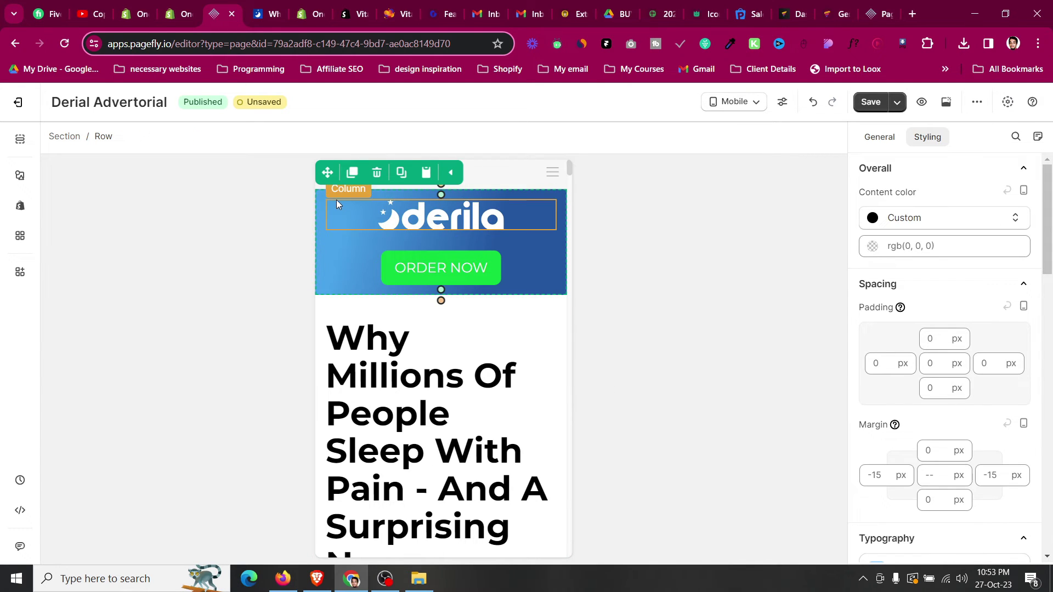
left_click(880, 138)
scroll(984, 466, "down", 3)
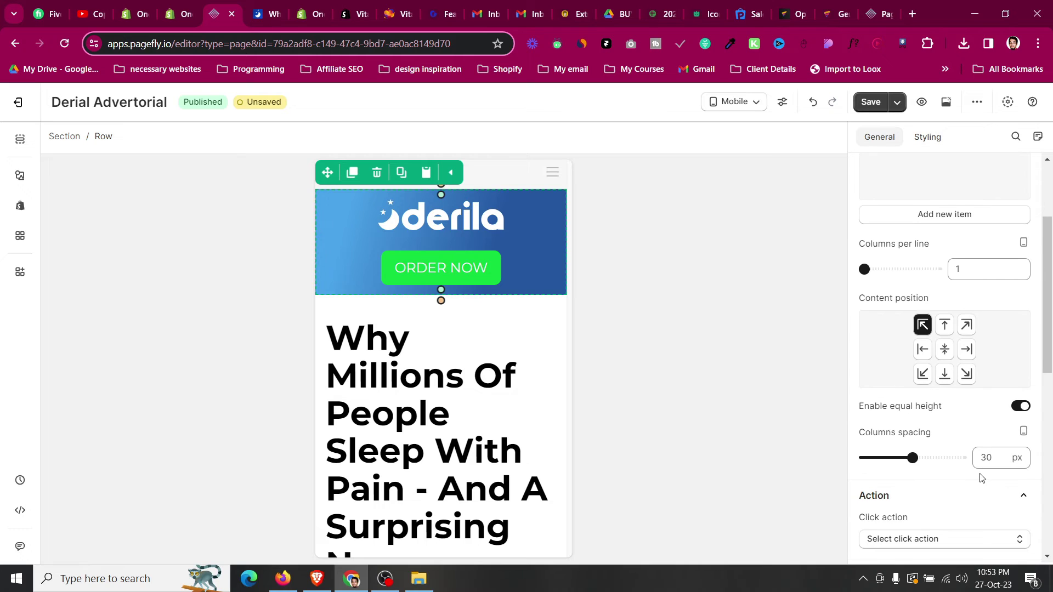
left_click_drag(909, 459, 881, 458)
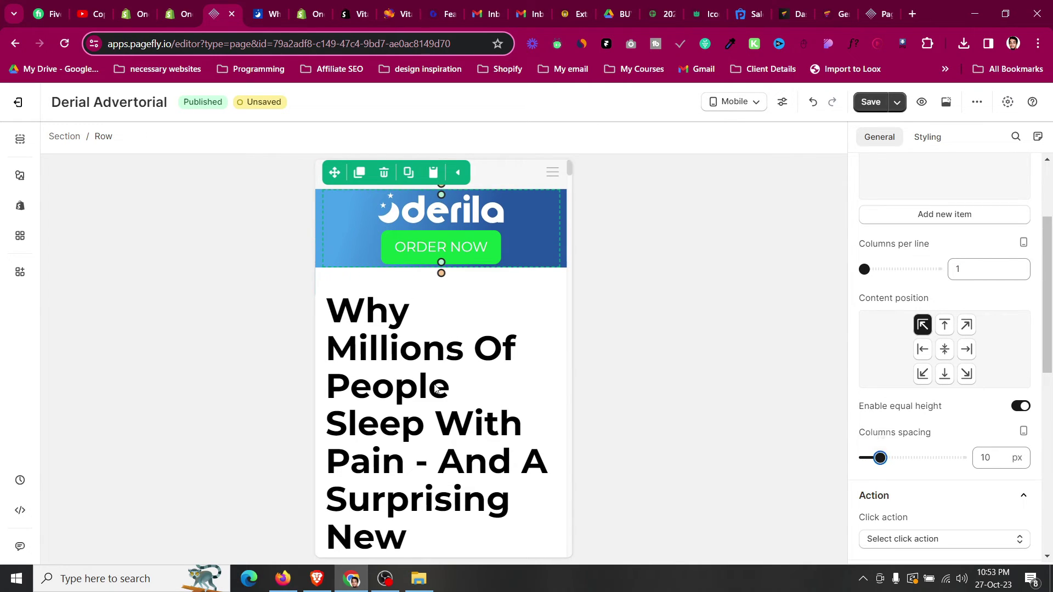
- Set the main article heading's font size to 30 px for mobile
left_click(393, 327)
left_click(928, 137)
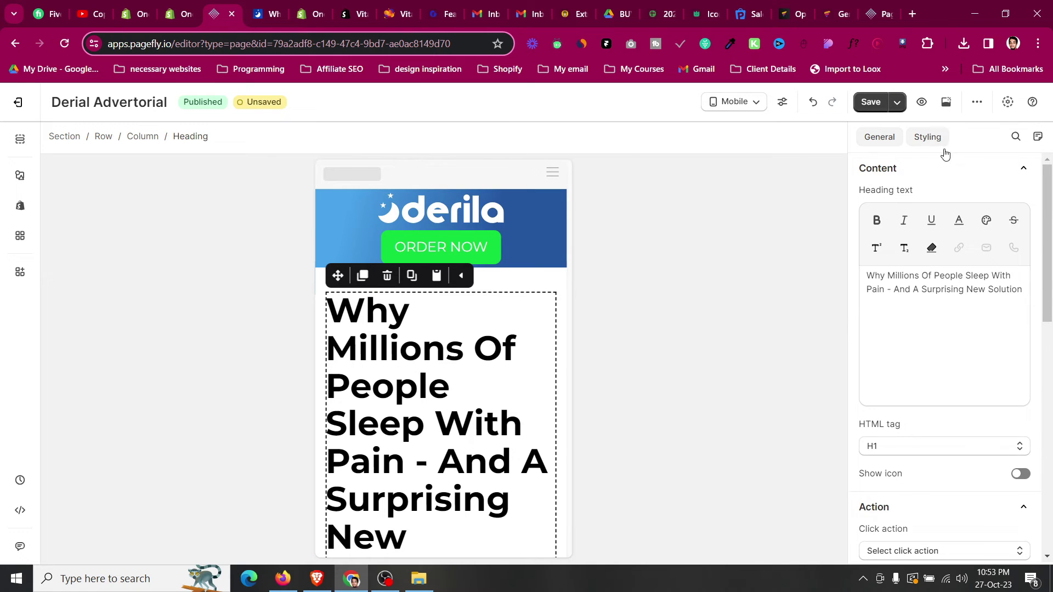
scroll(998, 373, "up", 3)
left_click(994, 406)
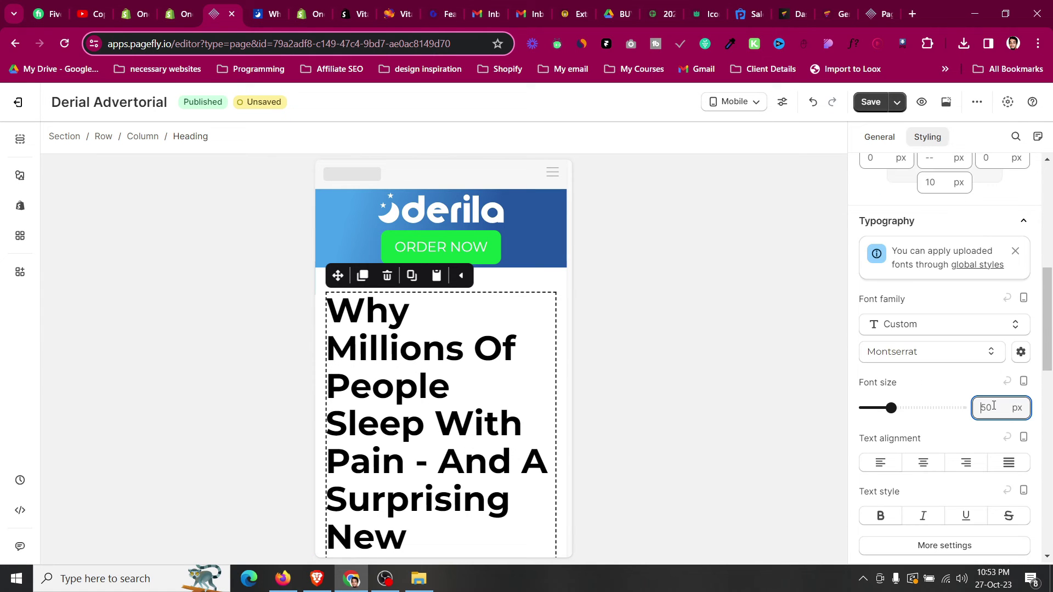
key("BackSpace")
key("BackSpace")
type("30")
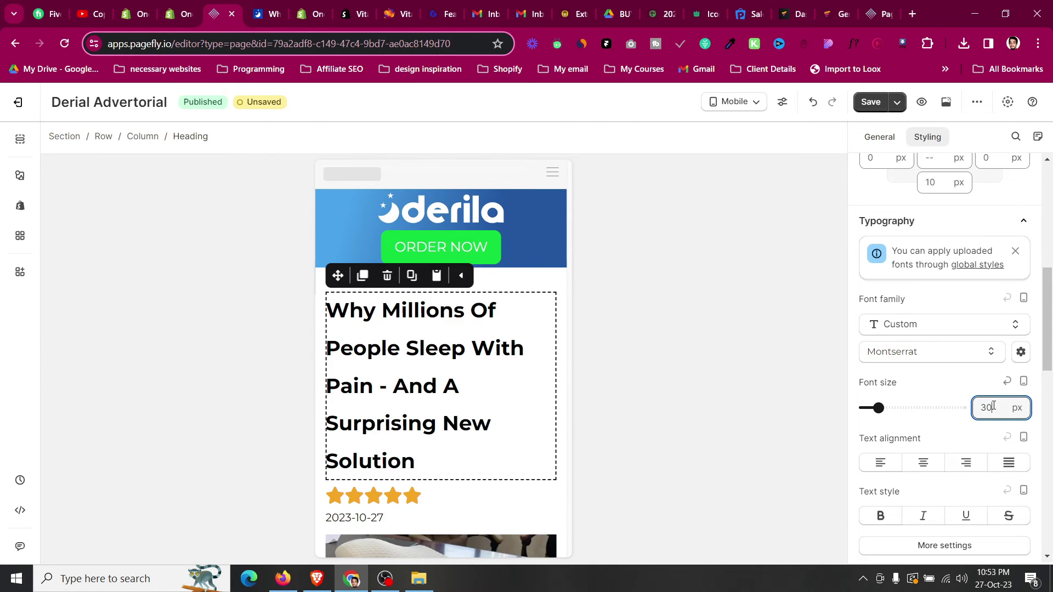
- Set the main heading's line height to 35 px and align its text left for mobile
left_click(935, 467)
scroll(939, 481, "down", 1)
left_click(939, 479)
left_click(993, 338)
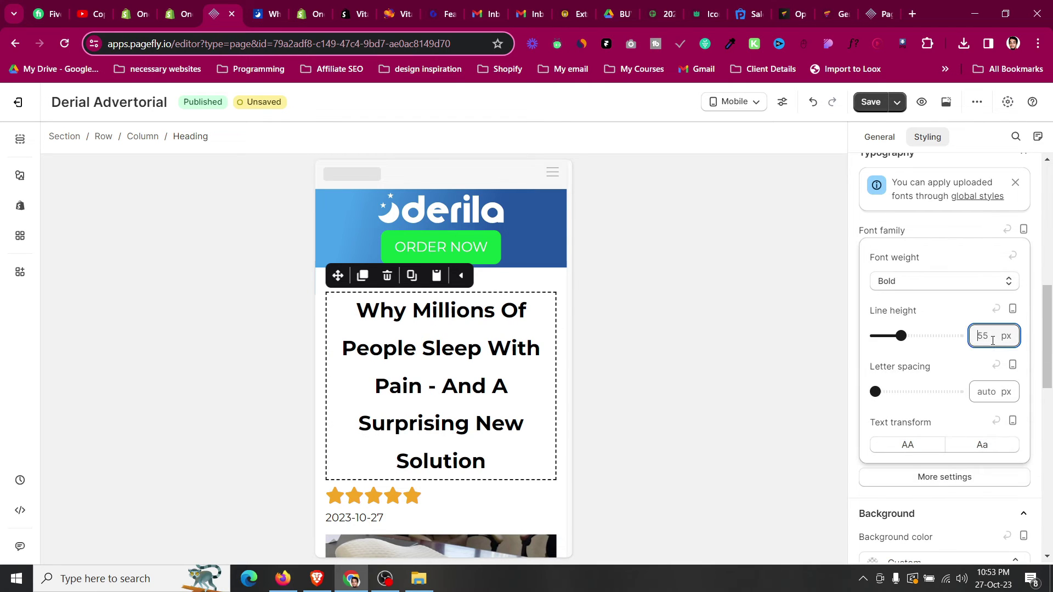
key("BackSpace")
key("BackSpace")
type("35")
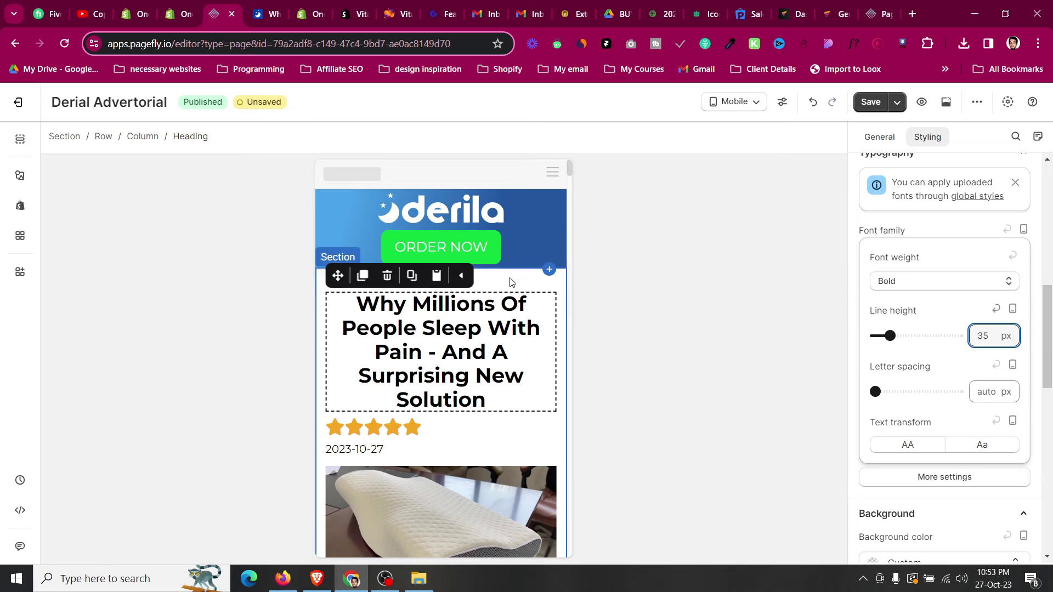
left_click(951, 484)
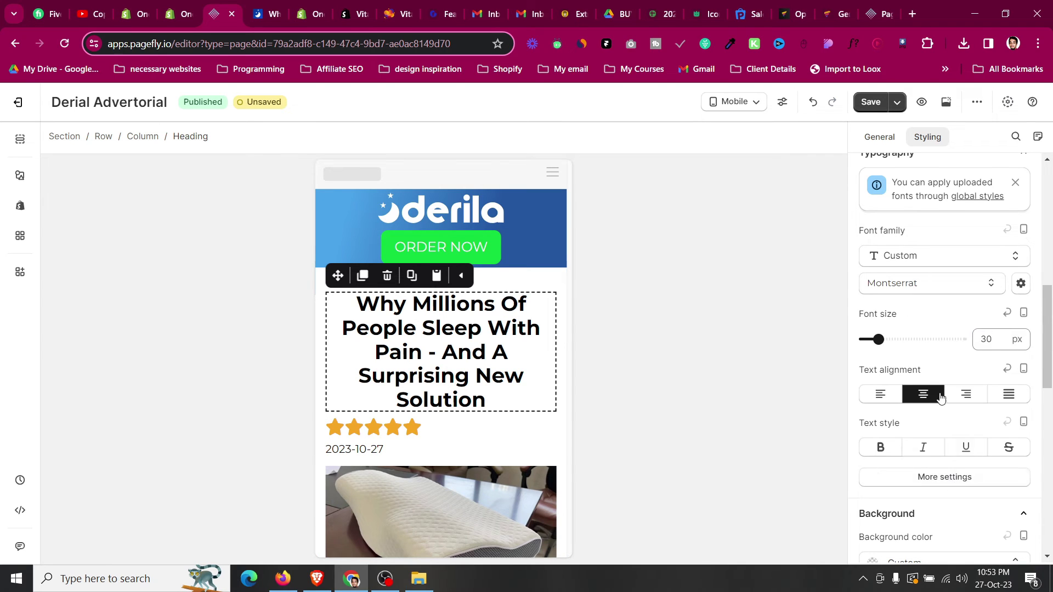
scroll(938, 386, "up", 3)
left_click(881, 531)
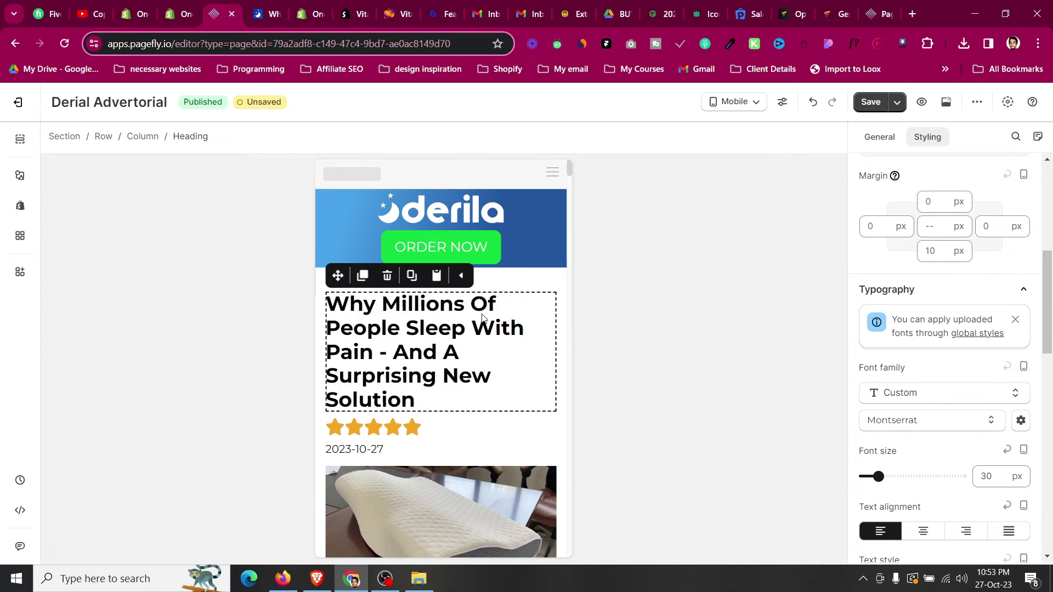
- Set the top padding of the main article section to 0 px for mobile
left_click(496, 283)
scroll(1025, 388, "up", 3)
scroll(1025, 388, "up", 10)
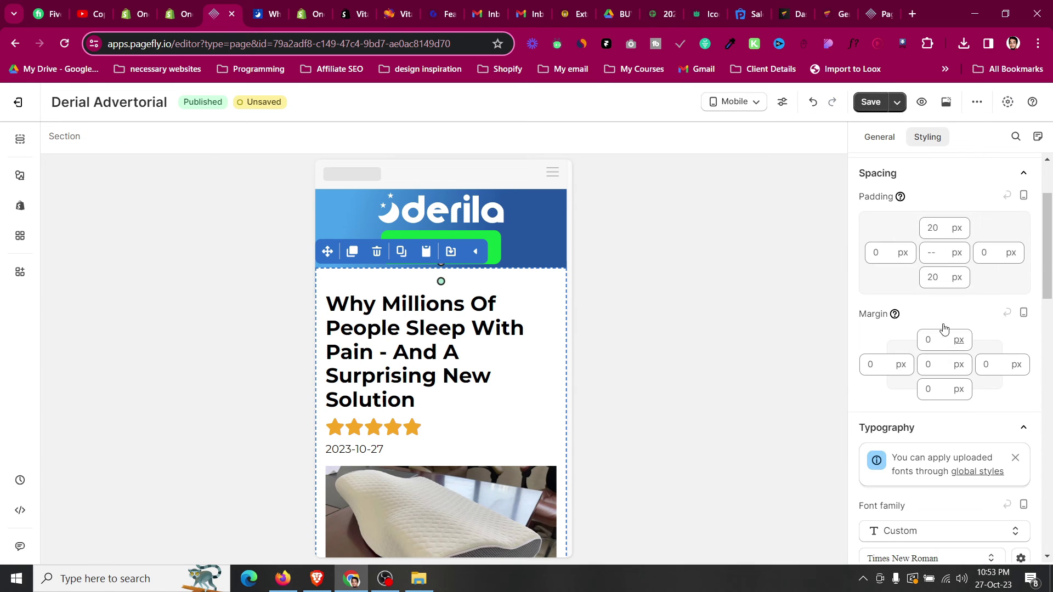
left_click(932, 228)
type("0")
- Set the font size of the italic doctor's quote paragraph to 18 px for mobile
scroll(413, 362, "down", 10)
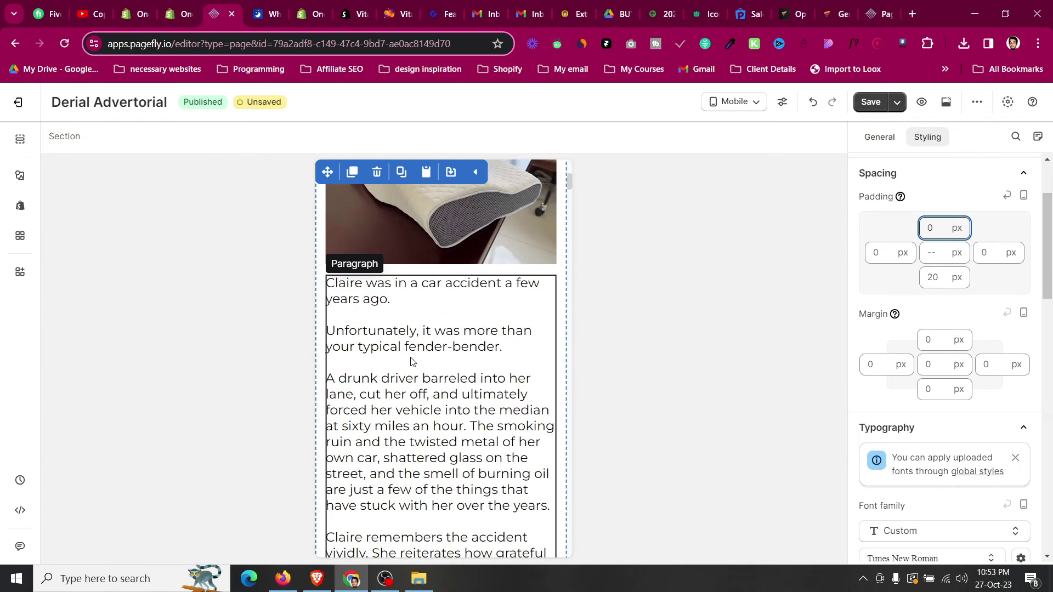
scroll(413, 362, "up", 5)
scroll(413, 361, "down", 10)
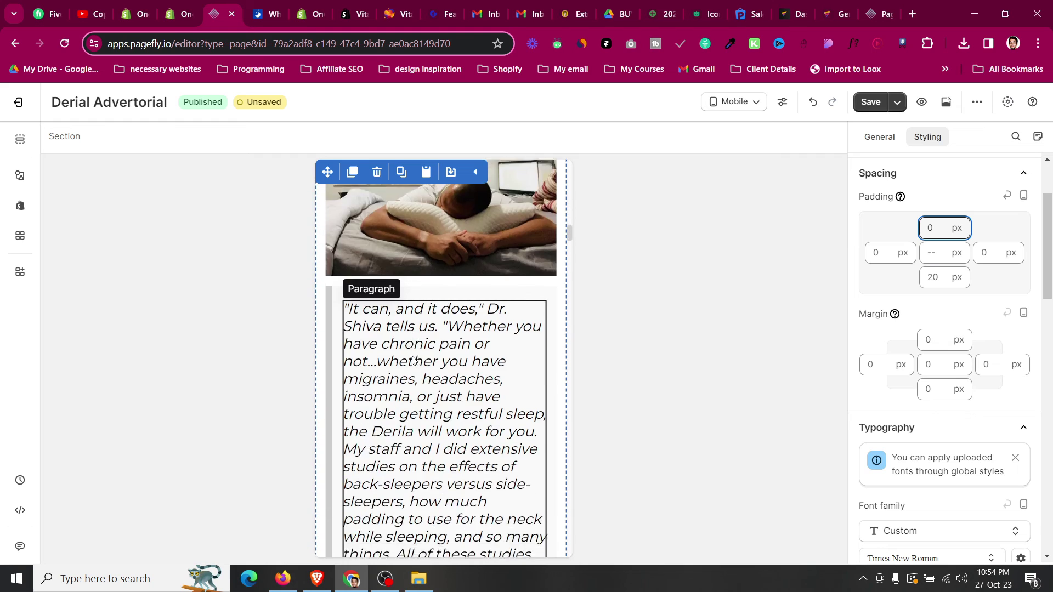
left_click(413, 362)
scroll(1050, 421, "down", 4)
scroll(989, 310, "up", 1)
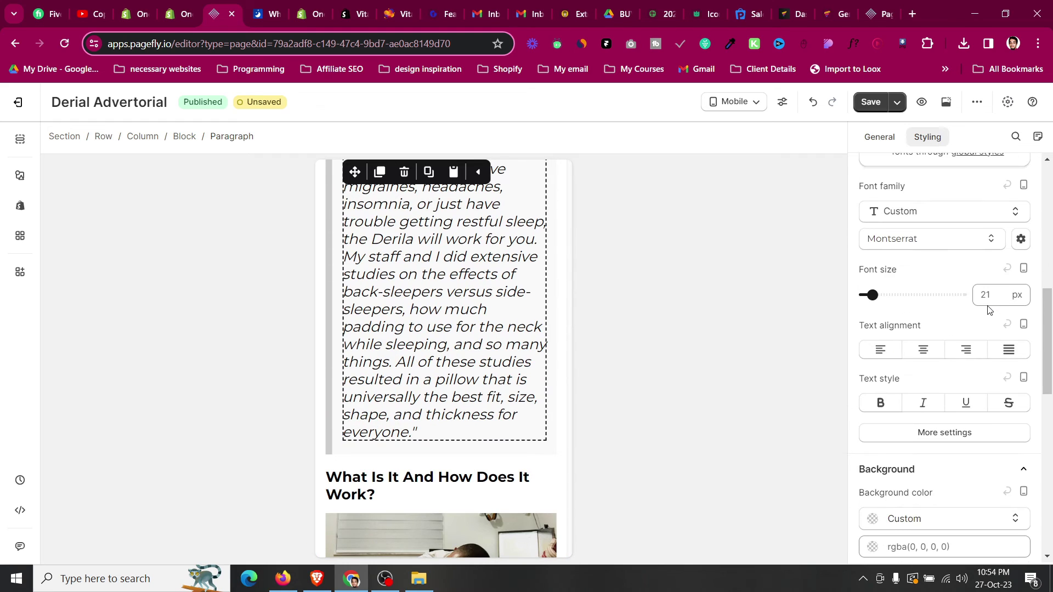
left_click(988, 297)
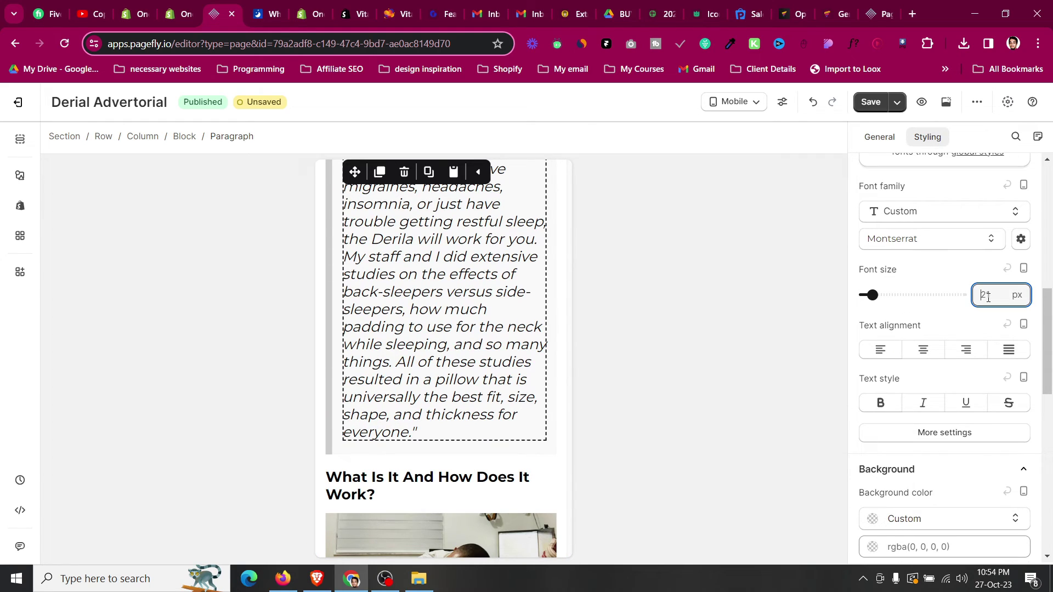
key("BackSpace")
key("BackSpace")
type("18")
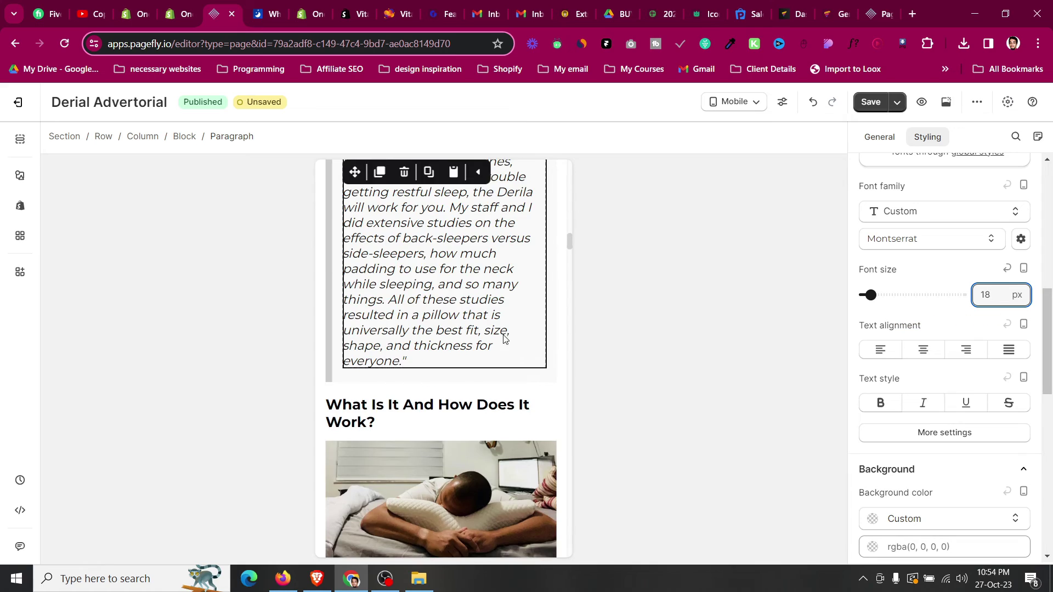
- Set the font size of the first centered verified-buyer review paragraph to 18 px for mobile
scroll(504, 339, "down", 15)
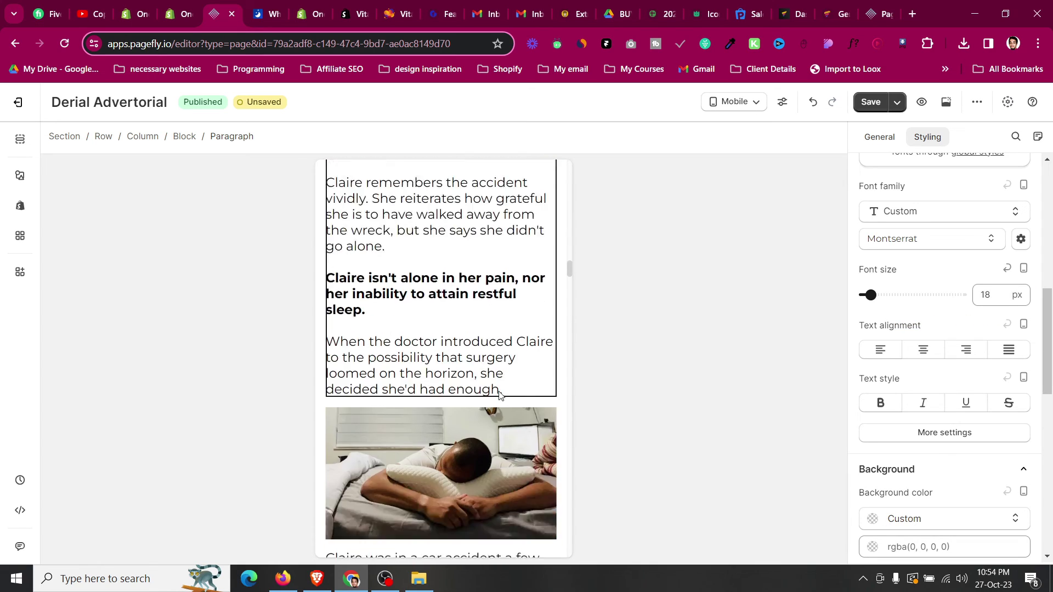
scroll(500, 396, "up", 5)
left_click(500, 364)
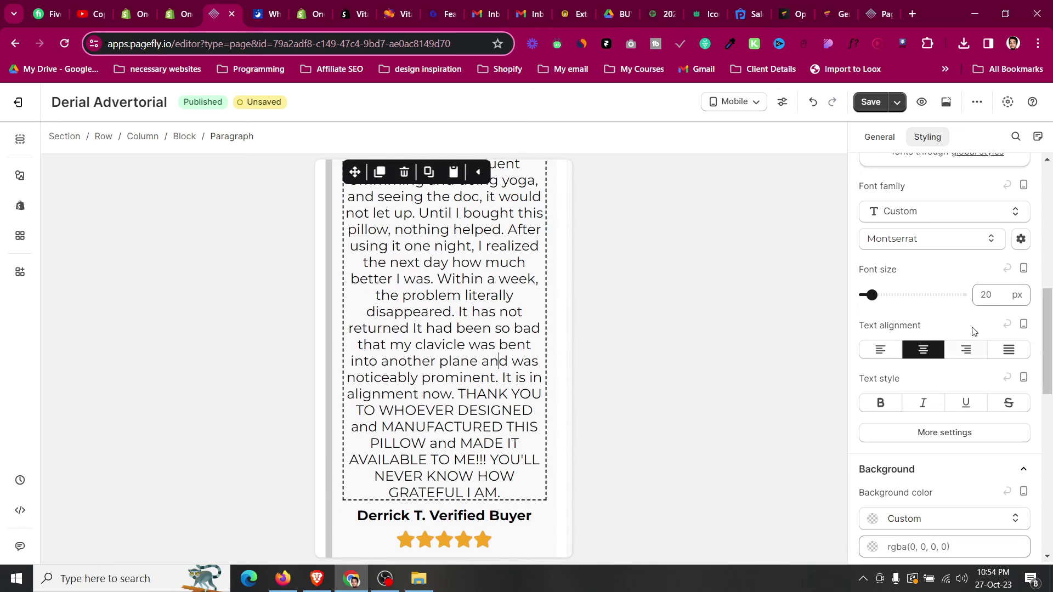
left_click(997, 295)
key("BackSpace")
key("BackSpace")
type("19")
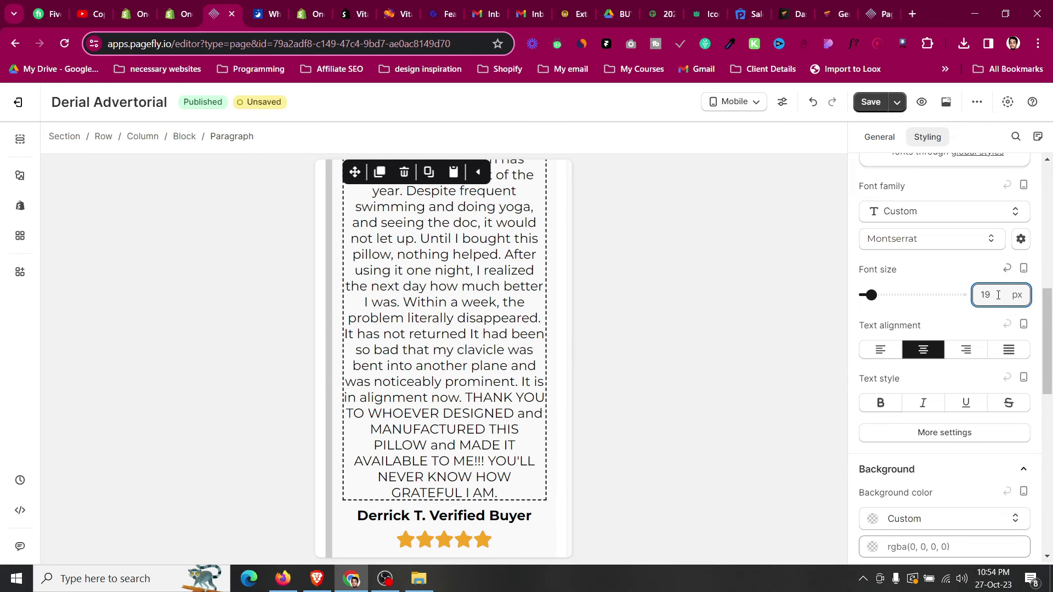
scroll(968, 291, "down", 1)
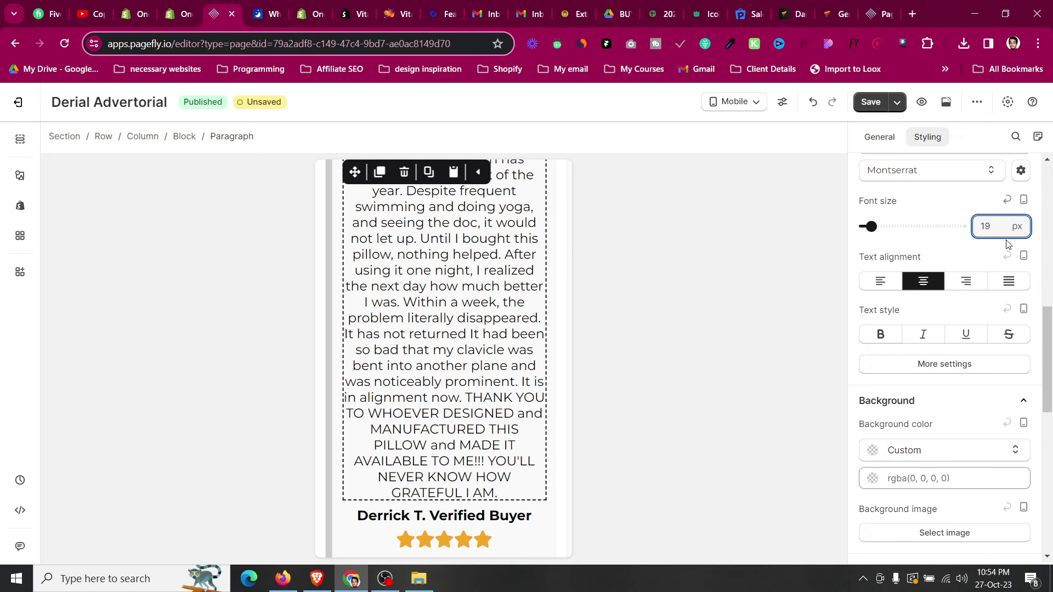
key("BackSpace")
type("8")
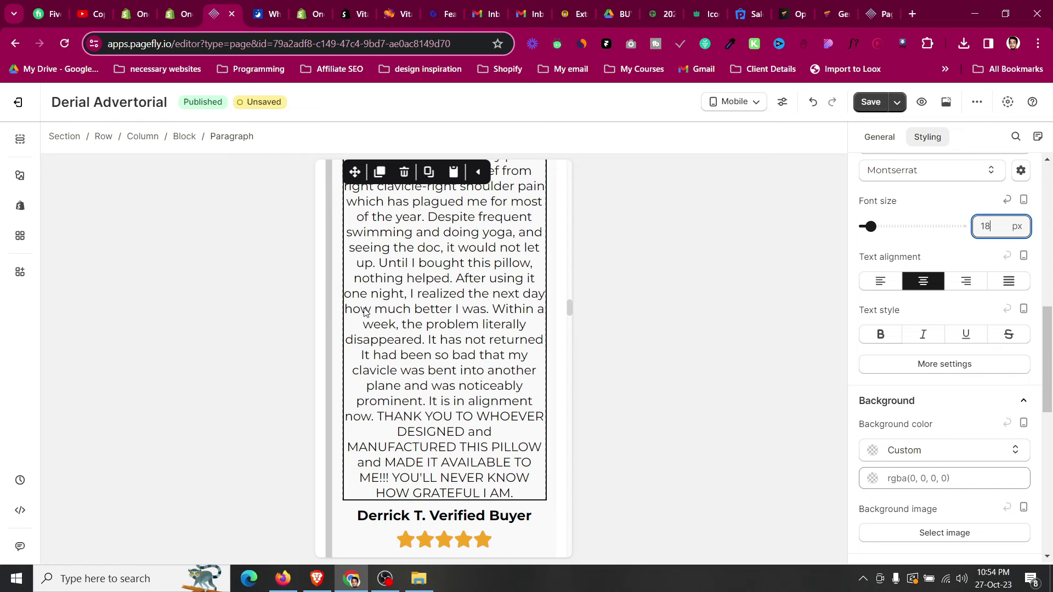
- Copy the resized review paragraph's styles and apply them to the next two review paragraphs
scroll(365, 312, "down", 3)
left_click(429, 172)
scroll(438, 248, "down", 3)
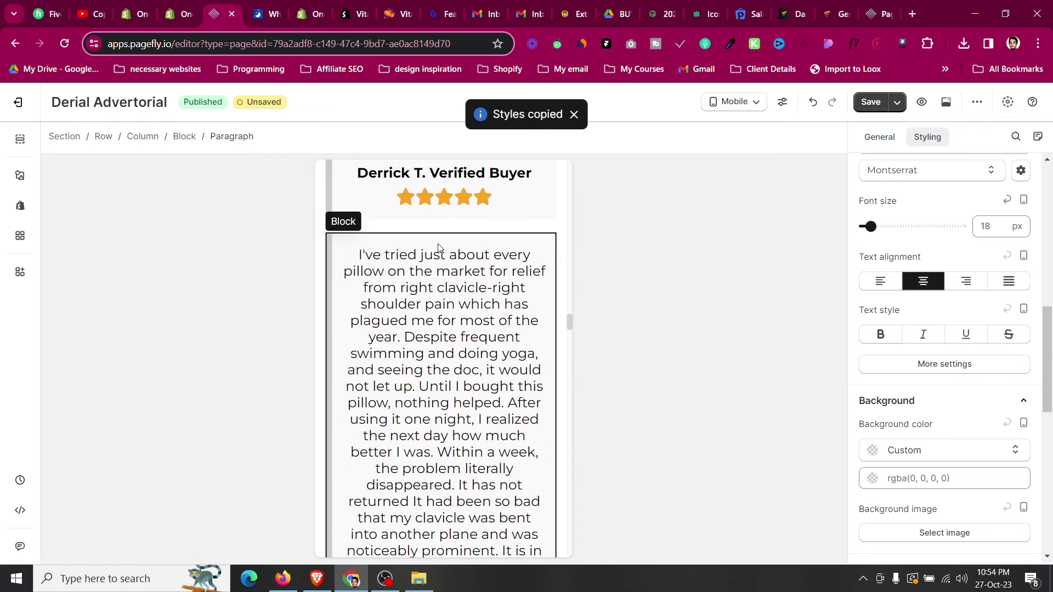
left_click(438, 250)
left_click(453, 229)
scroll(442, 406, "down", 8)
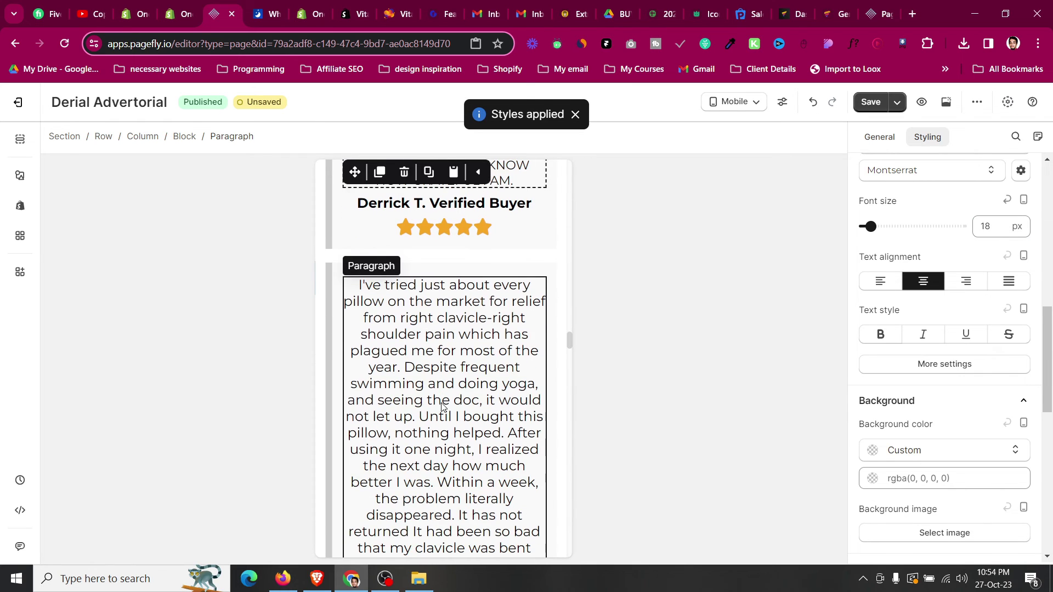
left_click(442, 406)
left_click(452, 257)
scroll(448, 384, "down", 10)
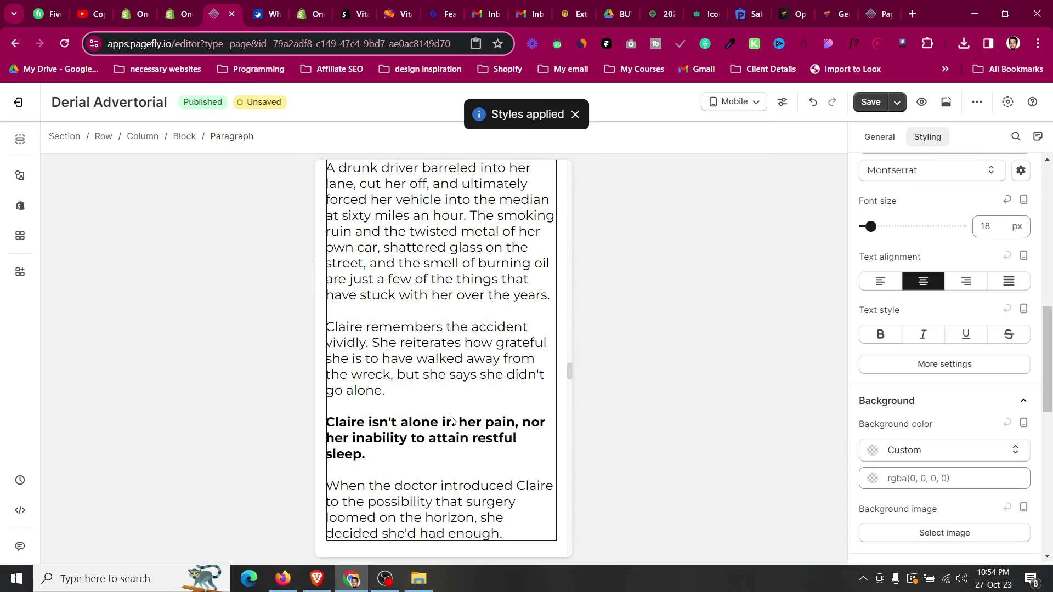
- Apply the copied paragraph styles to the boxed 30-day guarantee and 70% discount paragraph
left_click(451, 421)
scroll(451, 422, "down", 20)
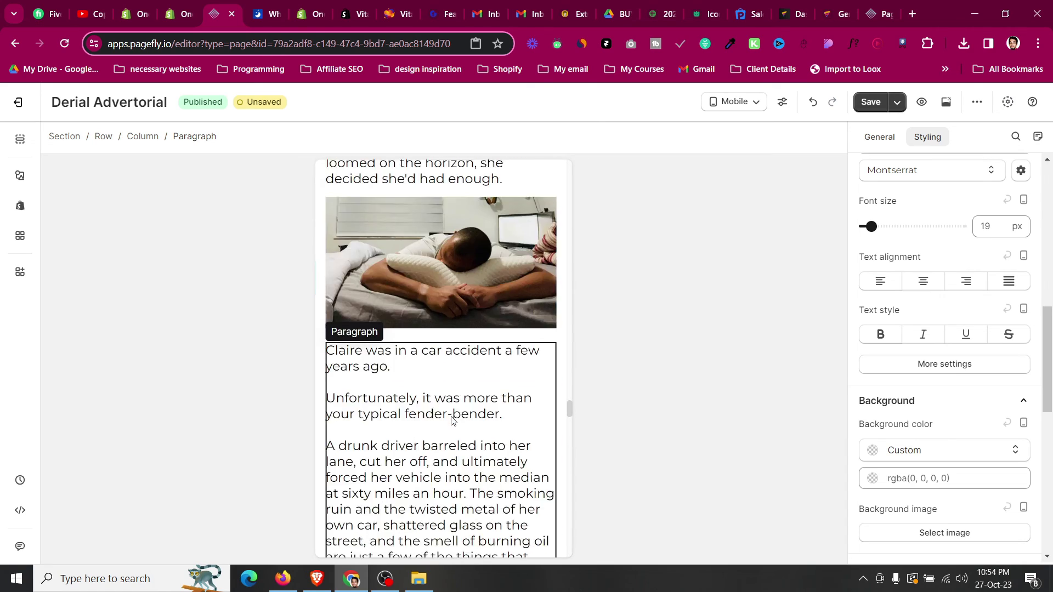
scroll(451, 421, "down", 10)
left_click(450, 258)
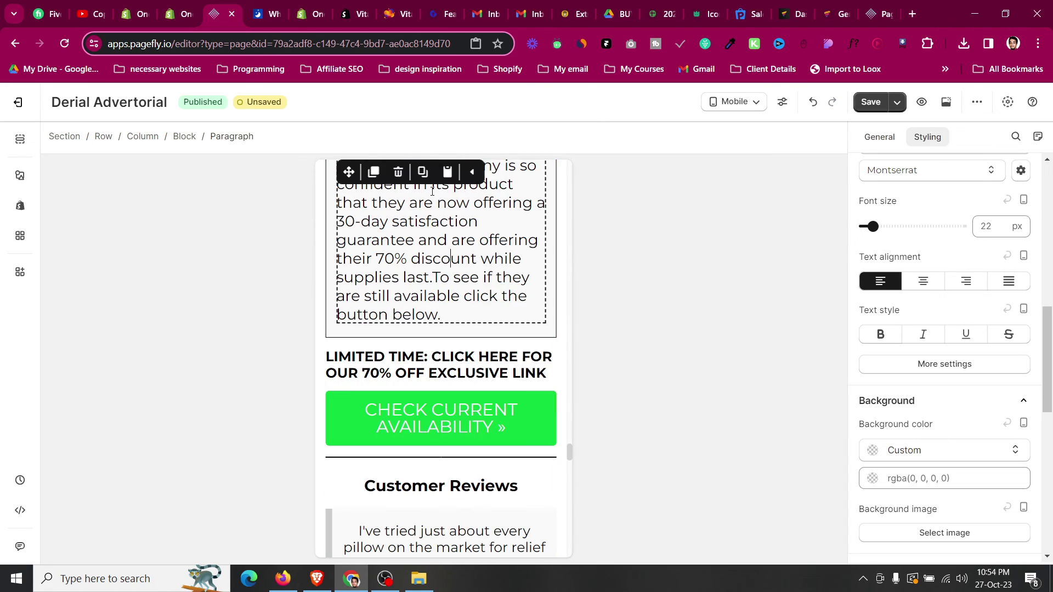
left_click(440, 174)
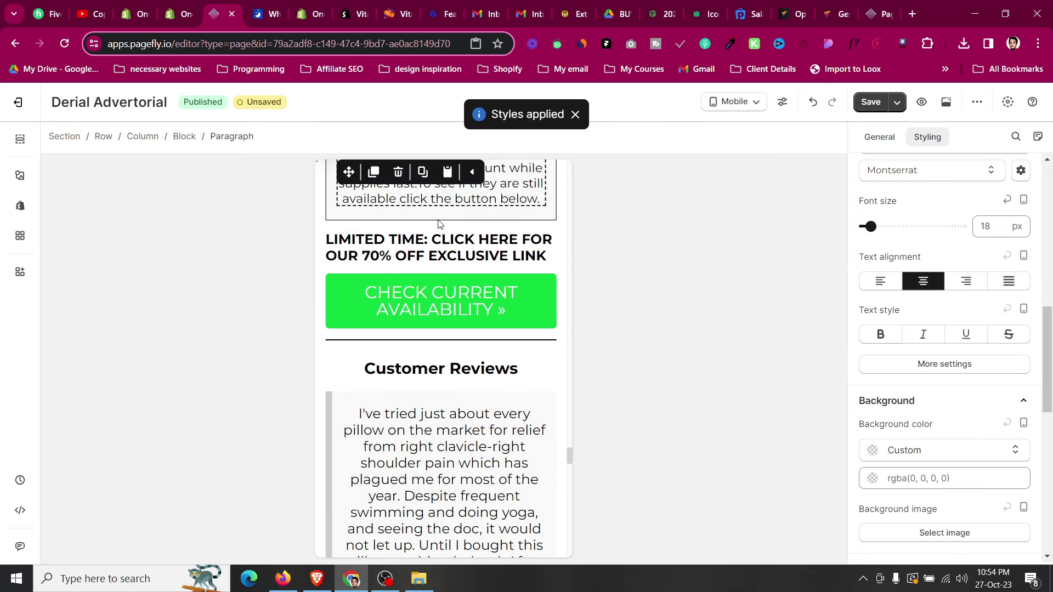
- Set the font size of the CHECK CURRENT AVAILABILITY button above Customer Reviews to 20 px for mobile
left_click(449, 308)
scroll(940, 388, "down", 8)
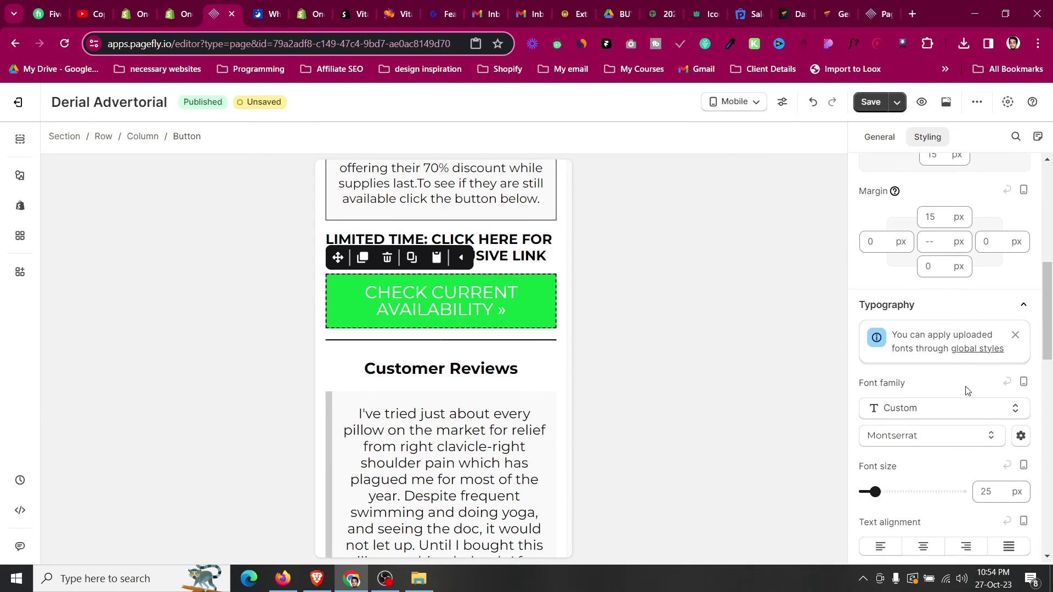
double_click(987, 492)
type("20")
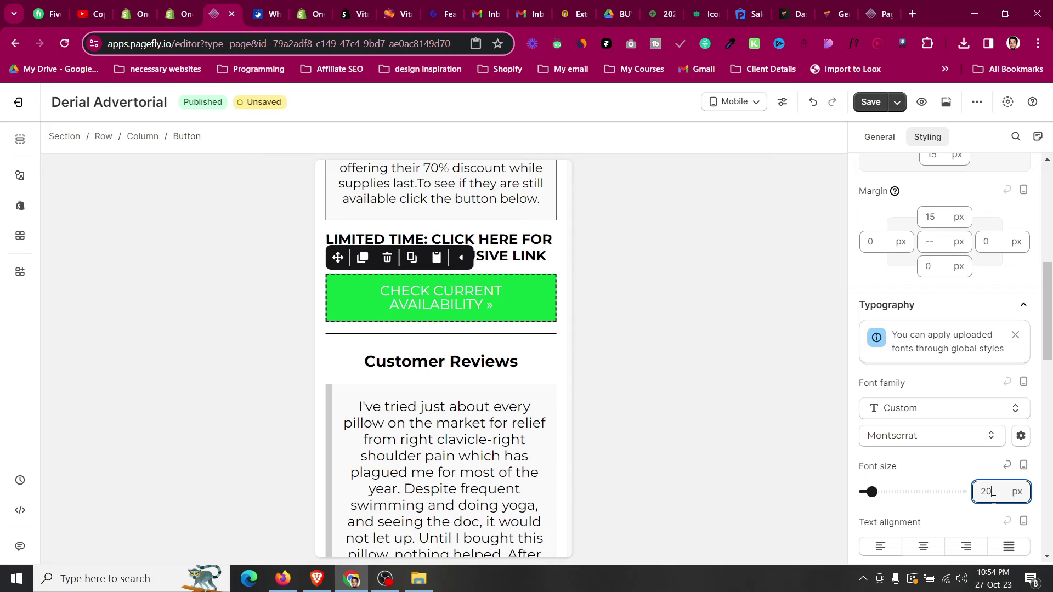
key("Down")
key("Down")
key("Down")
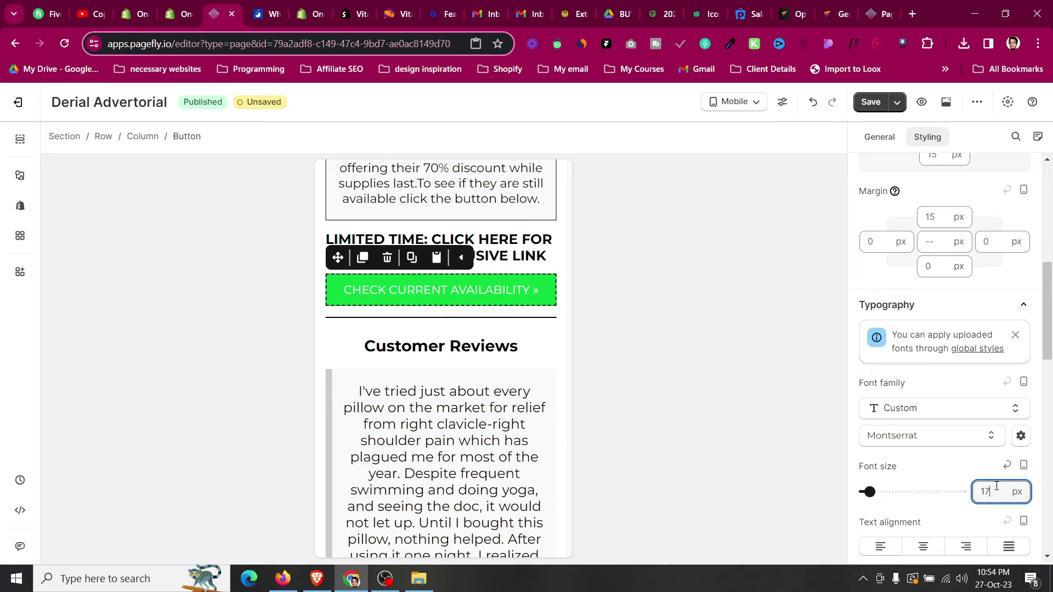
key("Up")
key("Up")
key("Up")
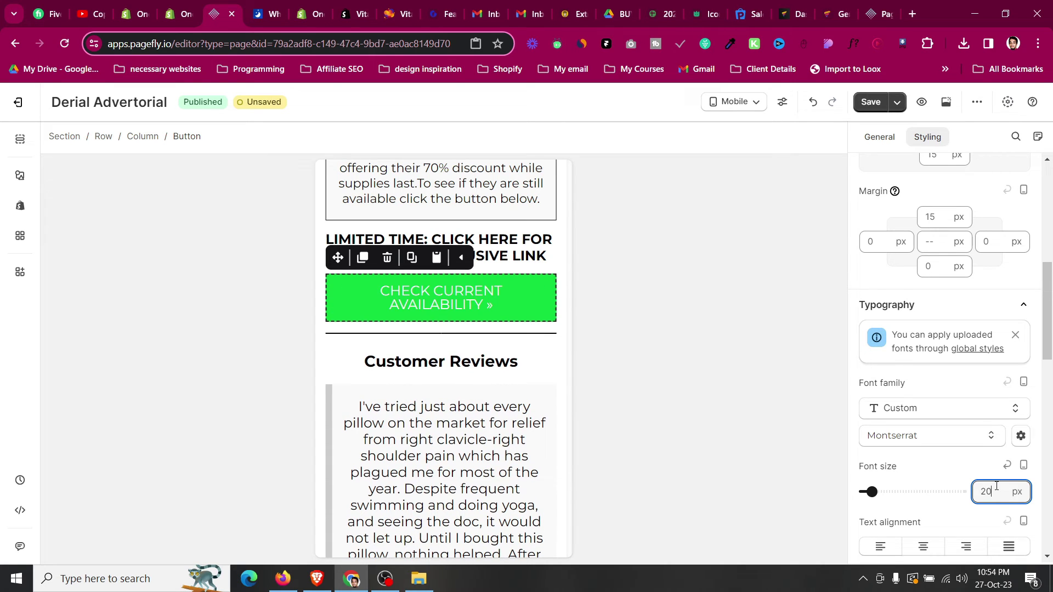
- Apply the copied paragraph styles to the three review paragraphs under Customer Reviews
left_click(384, 417)
scroll(665, 327, "down", 6)
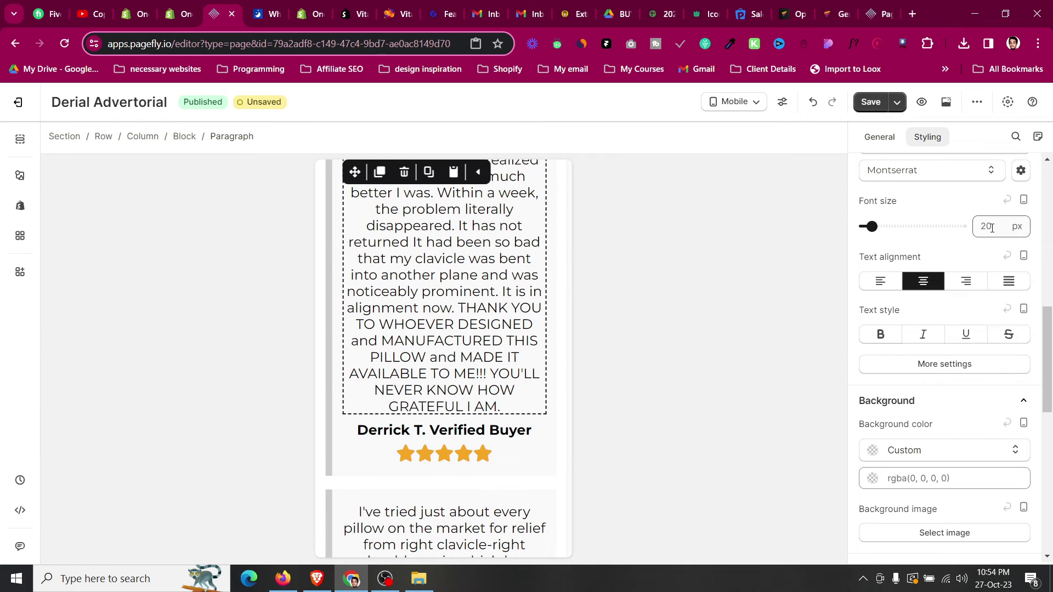
left_click(450, 174)
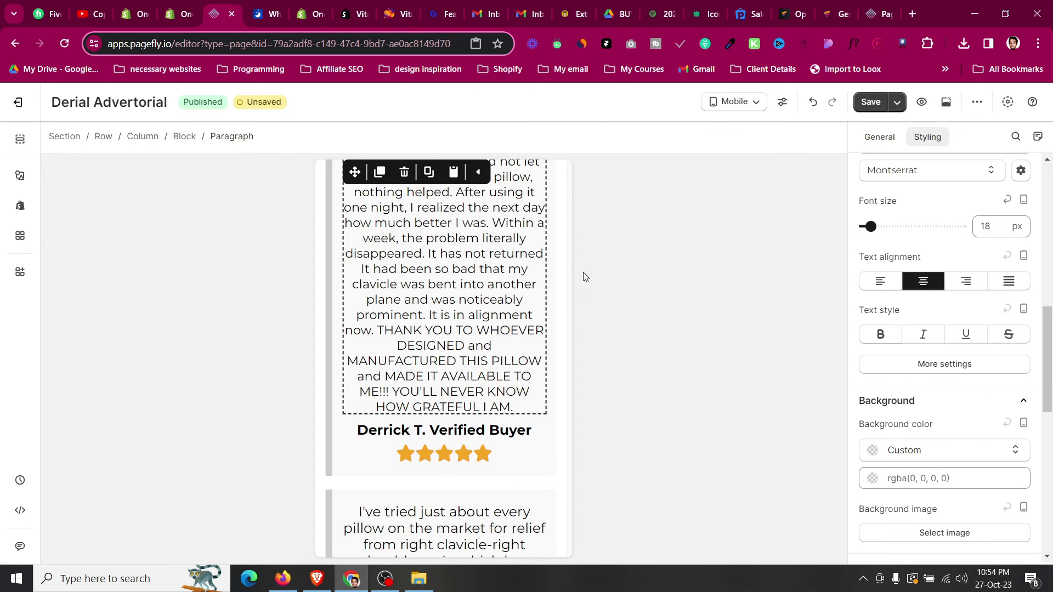
scroll(469, 302, "down", 4)
left_click(463, 312)
left_click(454, 280)
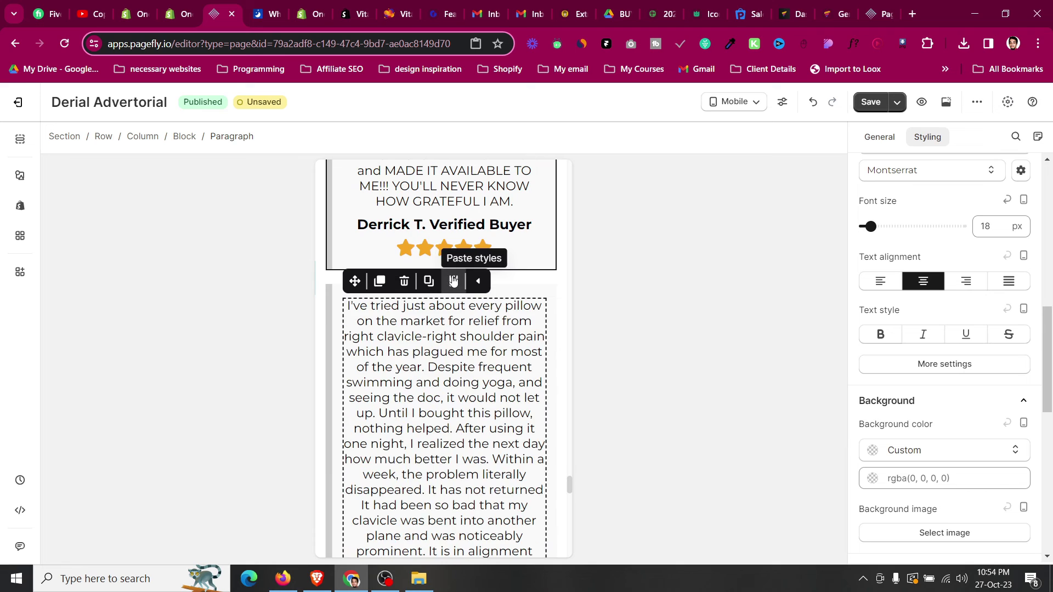
scroll(453, 380, "down", 3)
left_click(460, 405)
left_click(454, 308)
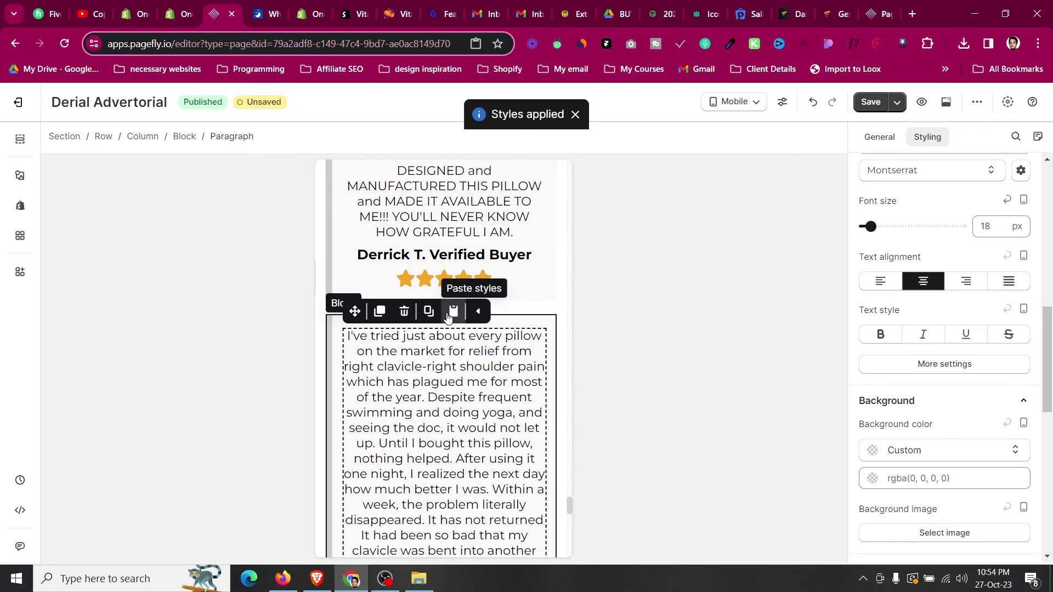
- Set the font size of the "#1 Way to Reduce Neck & Back Pain While Sleeping" heading to 25 px for mobile
scroll(460, 405, "down", 4)
scroll(461, 405, "down", 3)
left_click(460, 405)
scroll(461, 404, "down", 1)
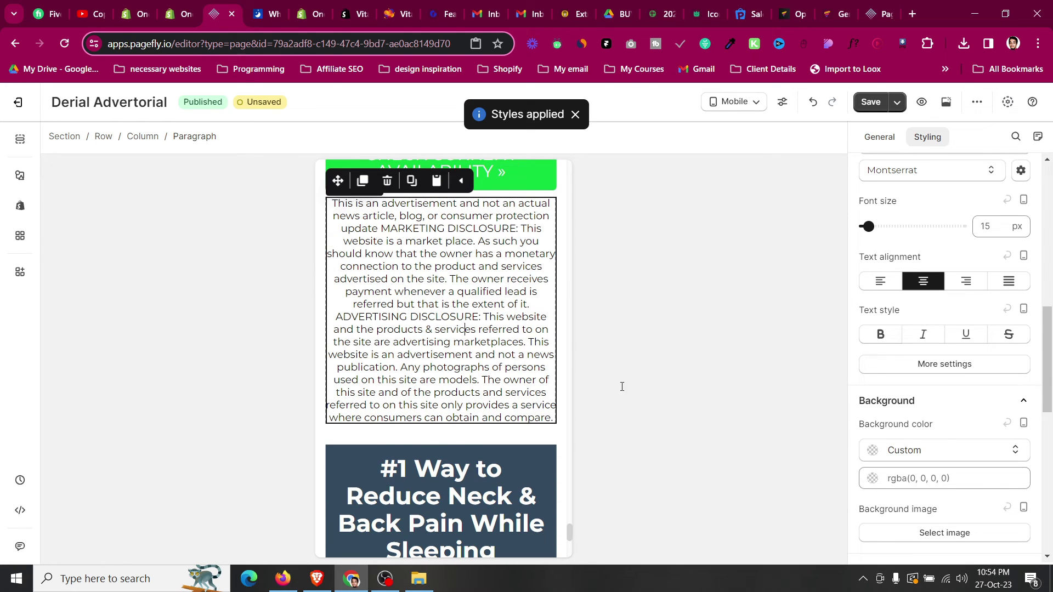
left_click(995, 229)
scroll(429, 389, "down", 3)
left_click(447, 351)
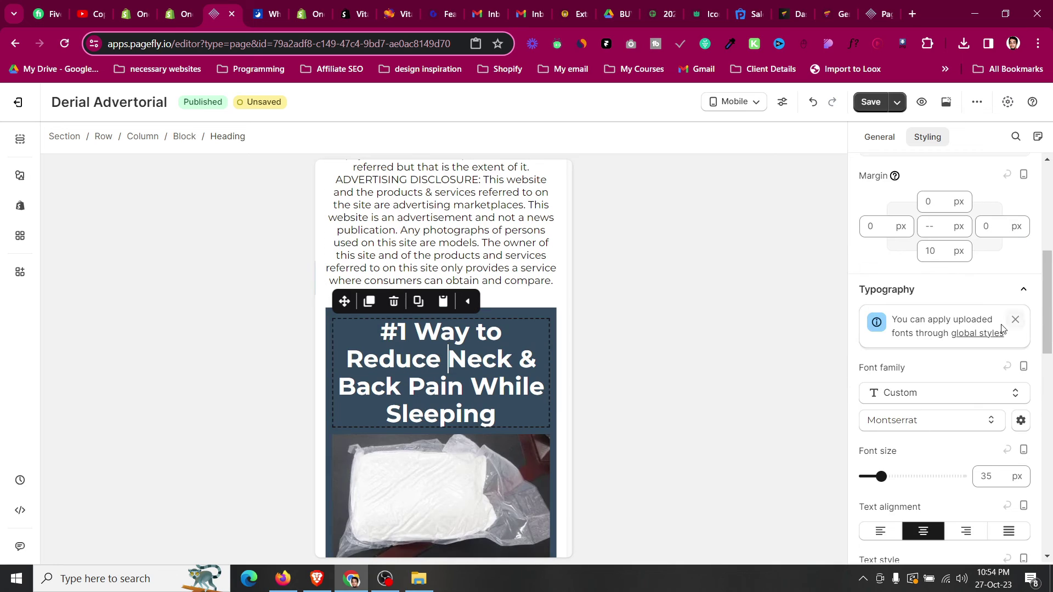
scroll(992, 371, "down", 2)
left_click(991, 418)
key("Delete")
key("Delete")
type("25")
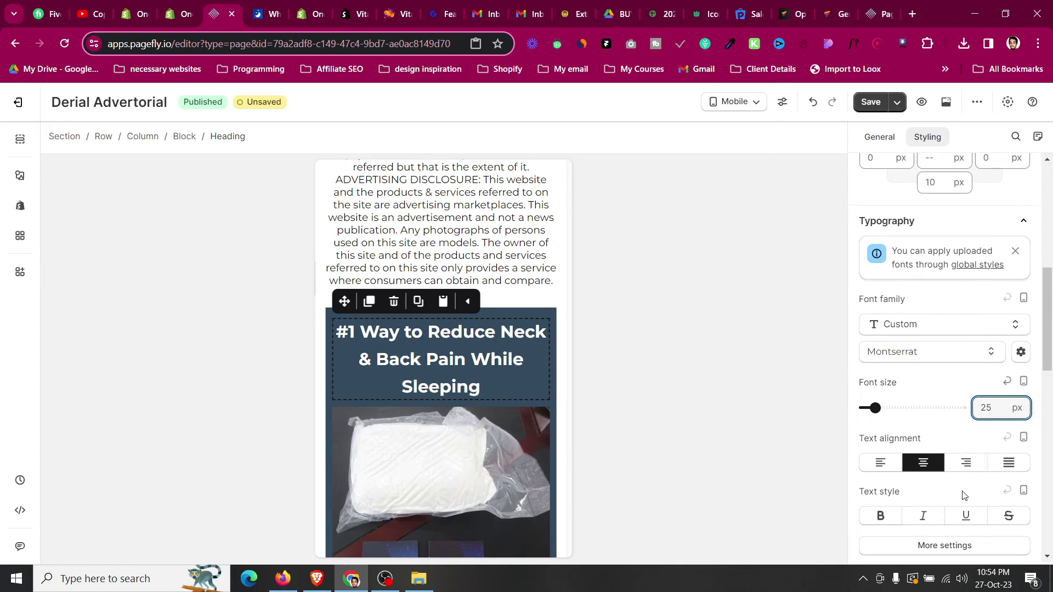
- Set the line height of the "#1 Way to Reduce Neck & Back Pain" heading to 30 px for mobile
left_click(963, 546)
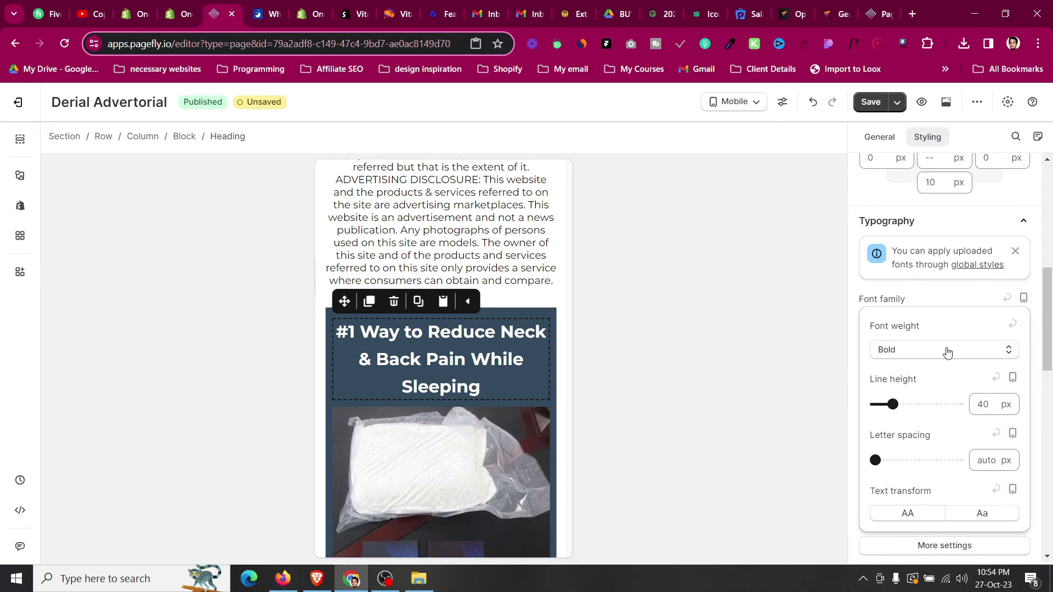
left_click(984, 406)
key("BackSpace")
key("BackSpace")
type("30")
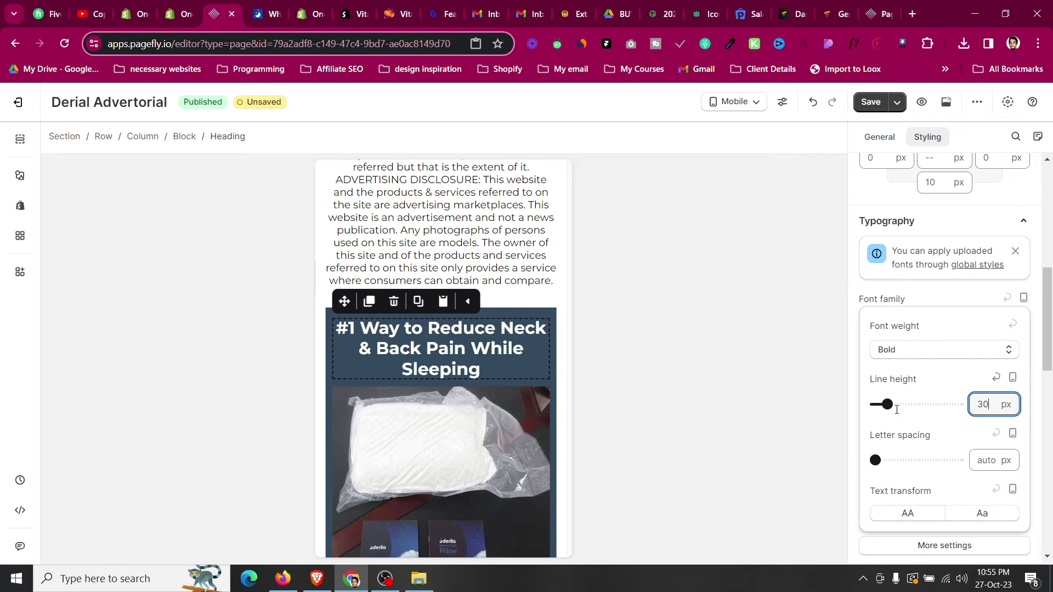
scroll(494, 363, "down", 4)
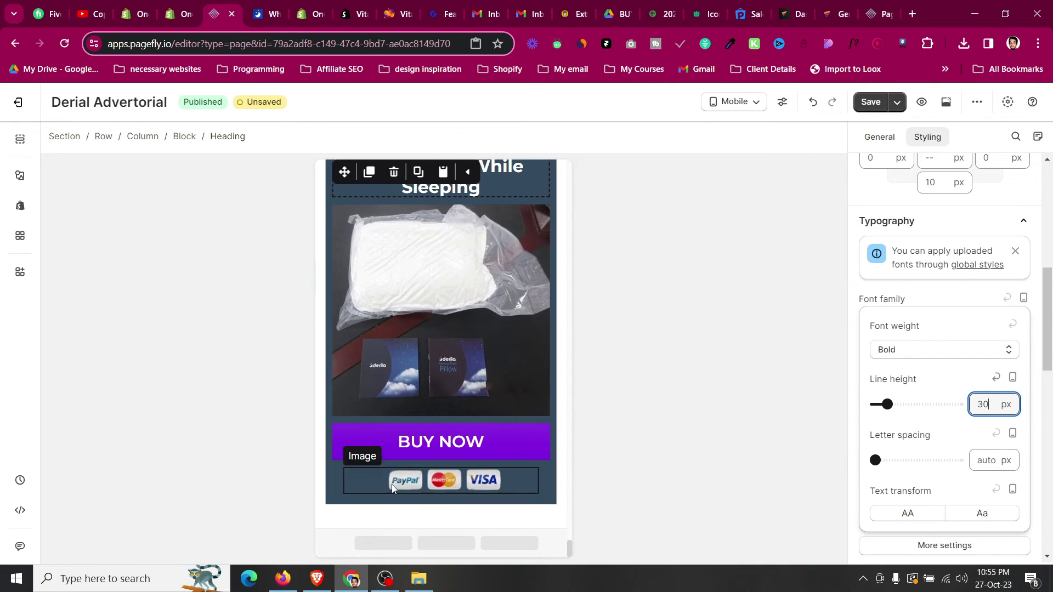
left_click(376, 523)
- Check the reference Derila article's footer and customer reviews, and return to the PageFly editor
scroll(375, 523, "up", 10)
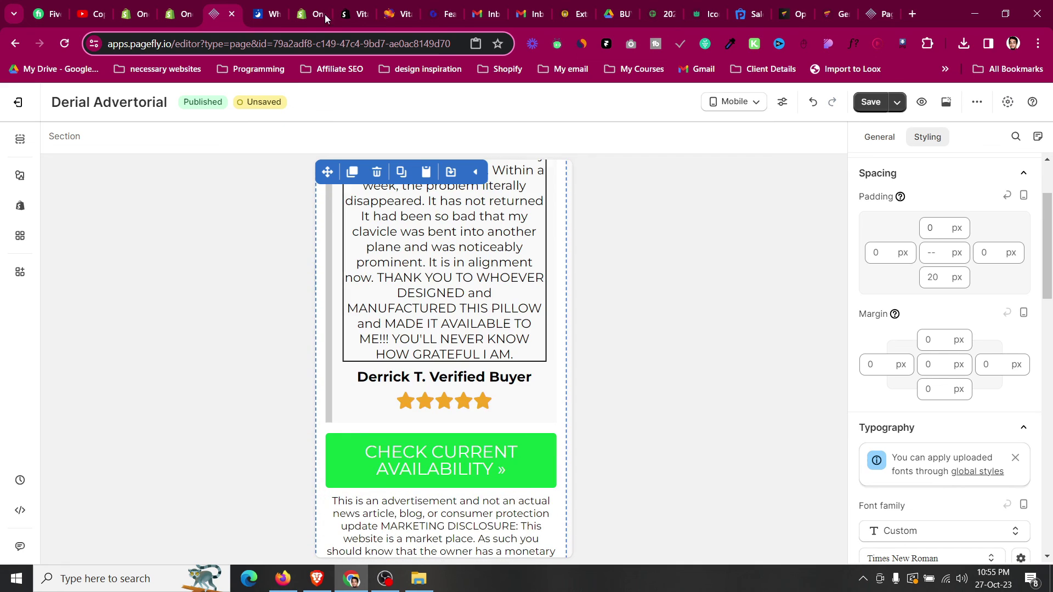
key("ctrl+Tab")
scroll(381, 371, "down", 20)
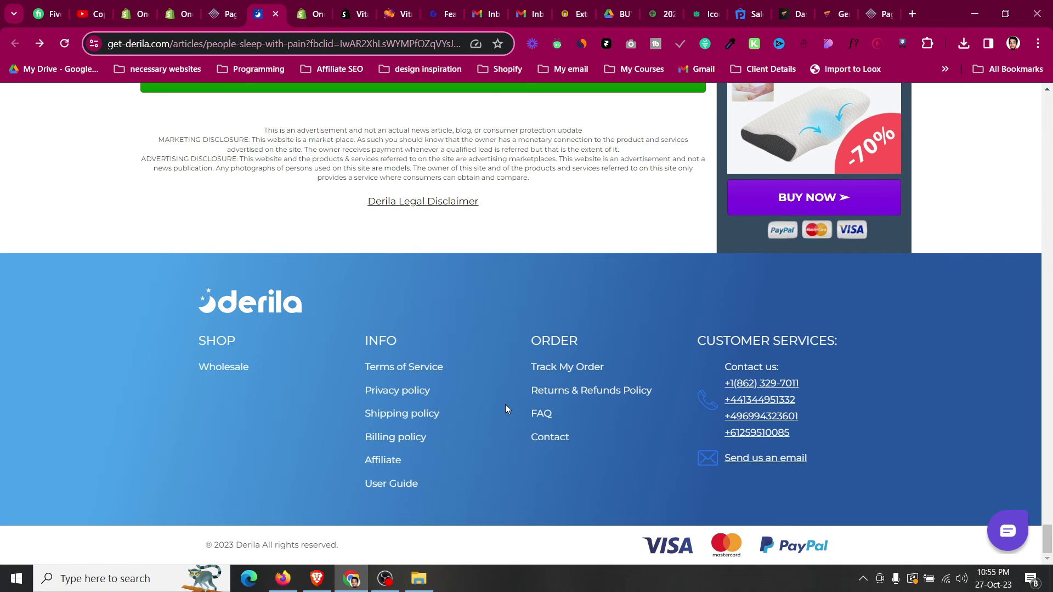
scroll(245, 395, "up", 20)
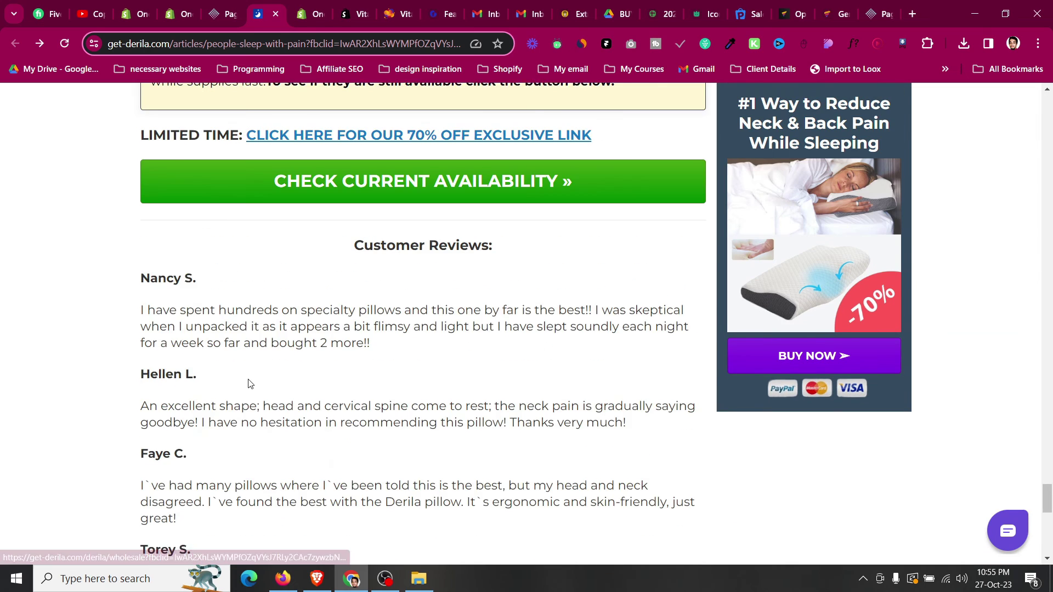
left_click(223, 13)
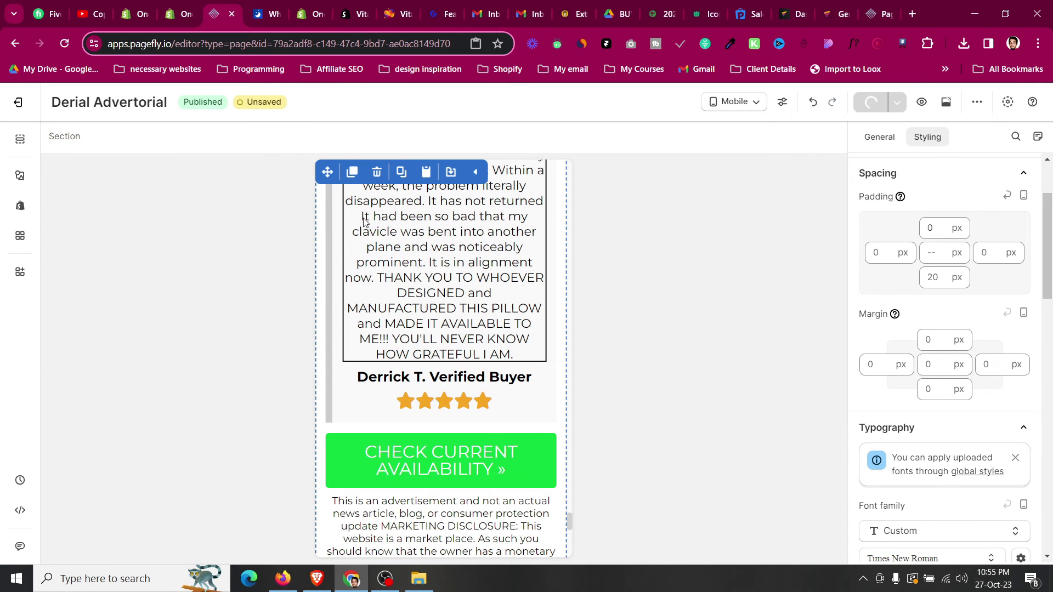
- Switch the page view from mobile to all devices and review the advertorial's layout from the beginning
scroll(354, 198, "up", 5)
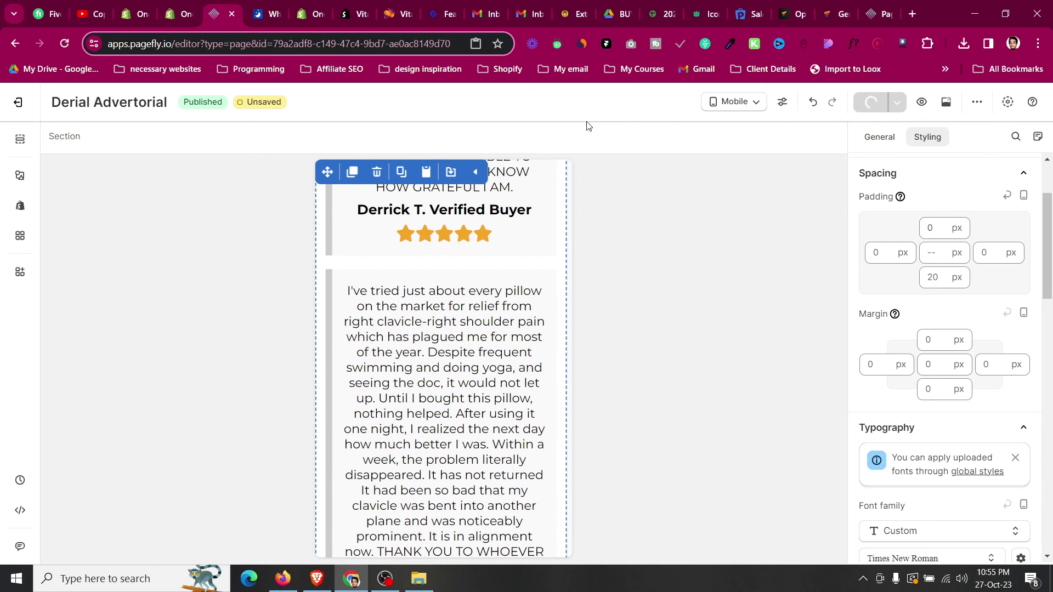
left_click(734, 101)
left_click(735, 131)
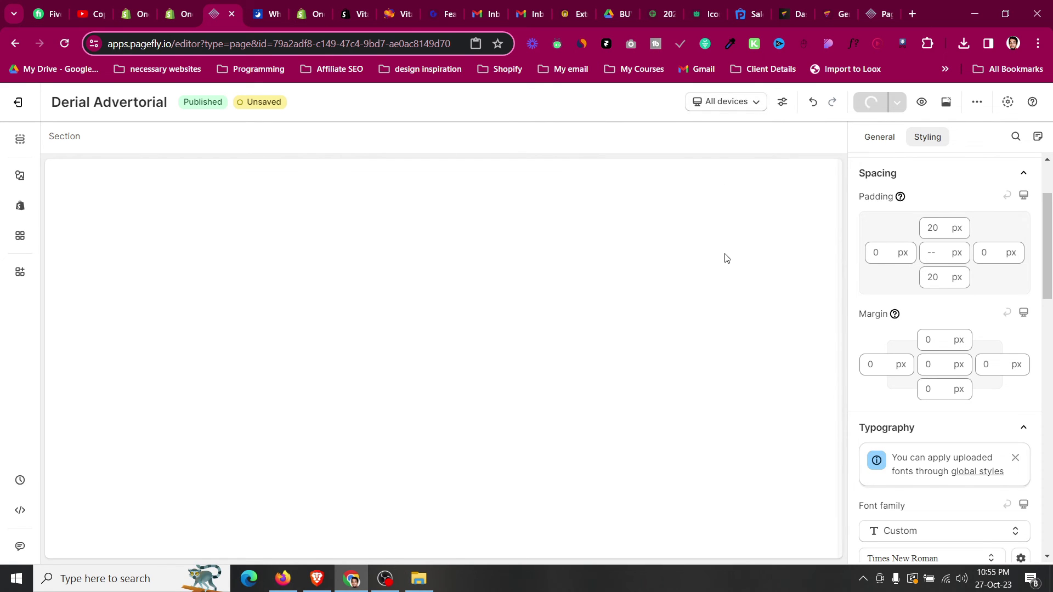
scroll(725, 258, "up", 15)
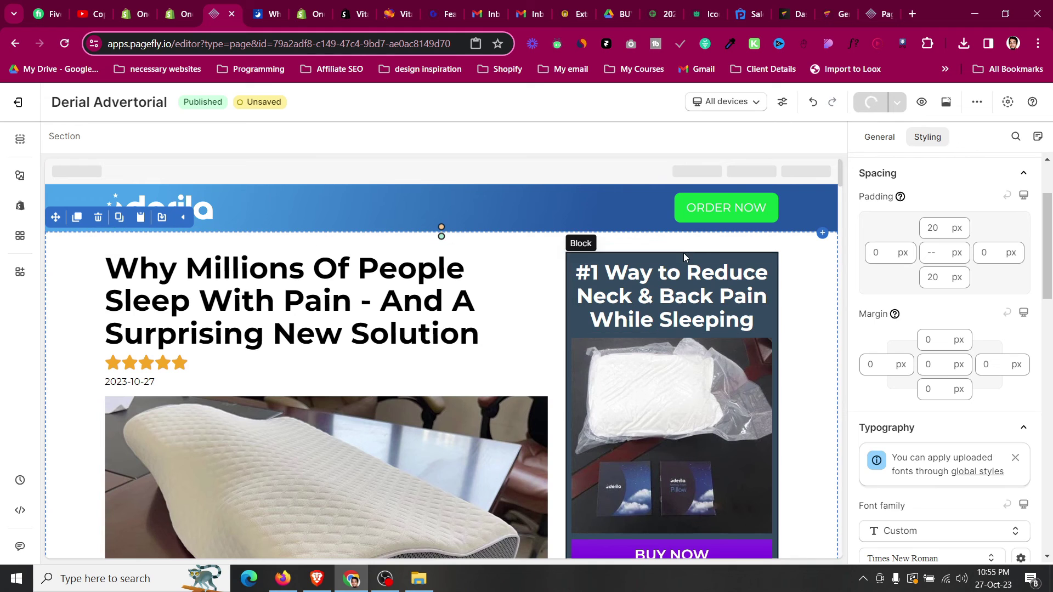
left_click(683, 252)
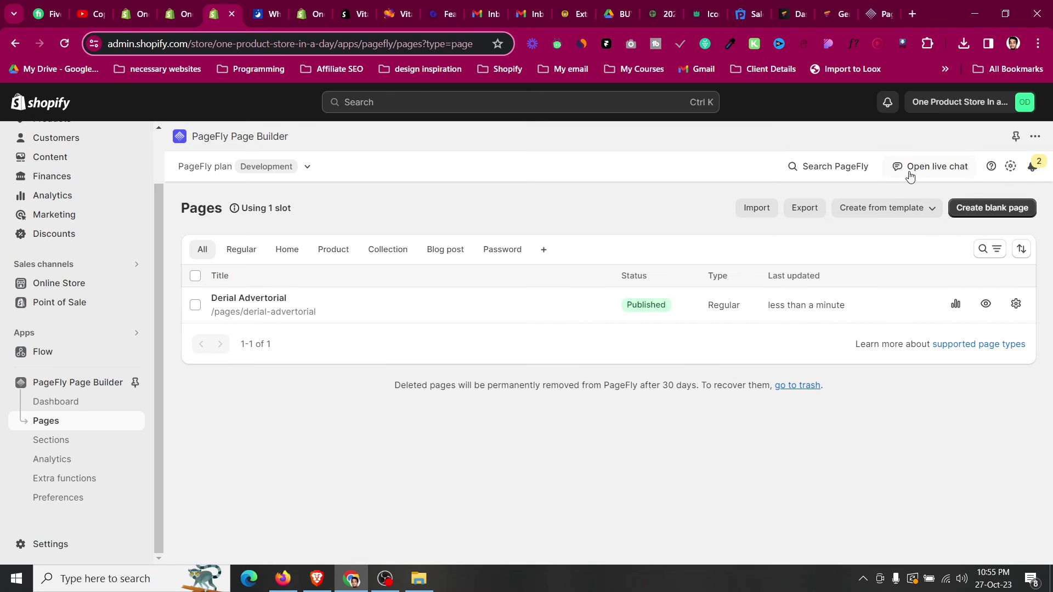
- Open the PageFly live chat, and follow the reference Derila article's sidebar offer to its product page
left_click(919, 170)
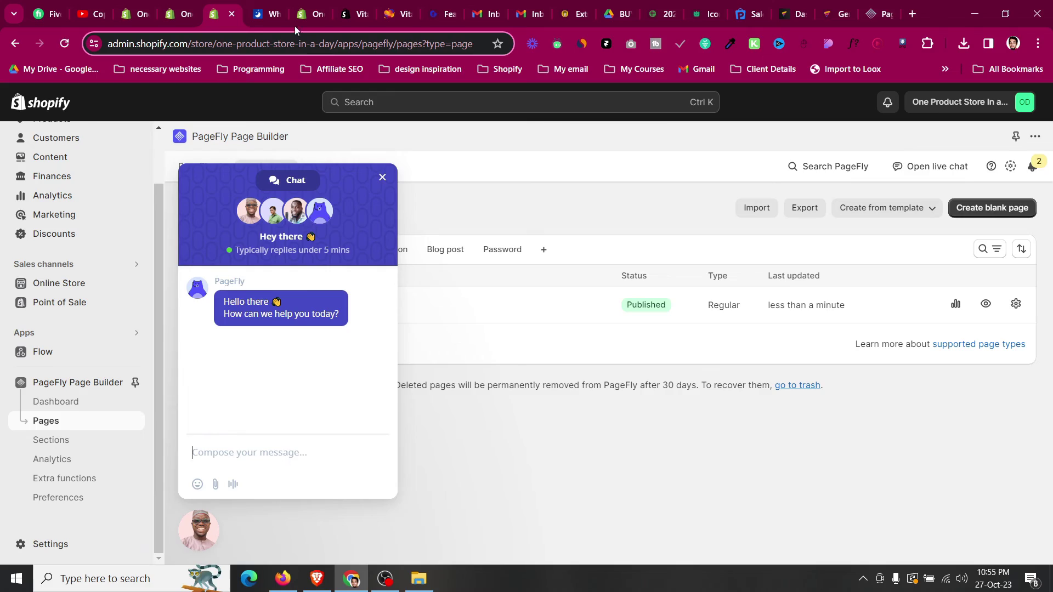
left_click(269, 13)
scroll(803, 296, "up", 15)
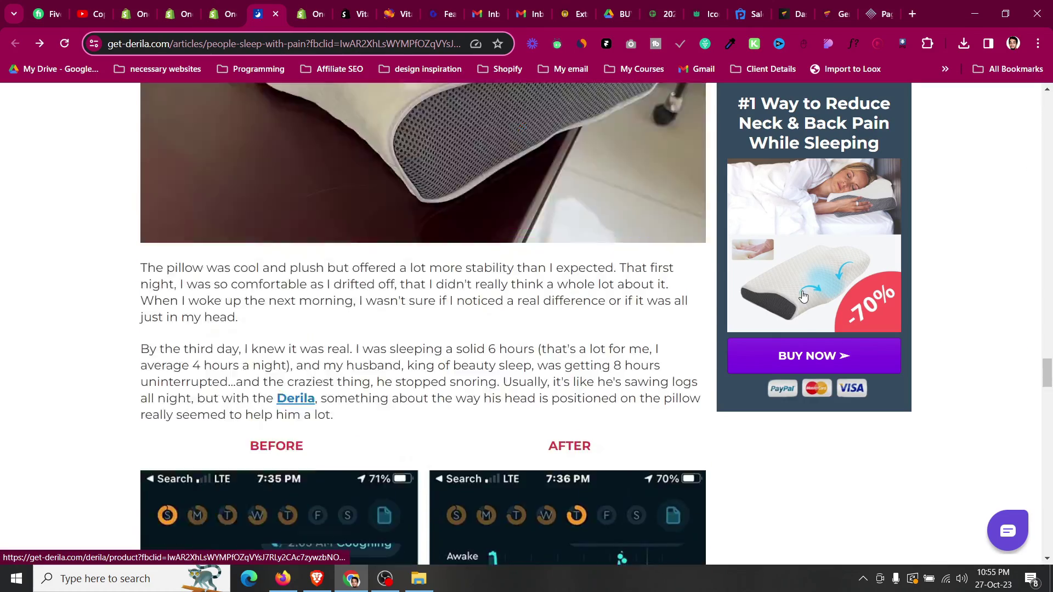
scroll(803, 296, "up", 20)
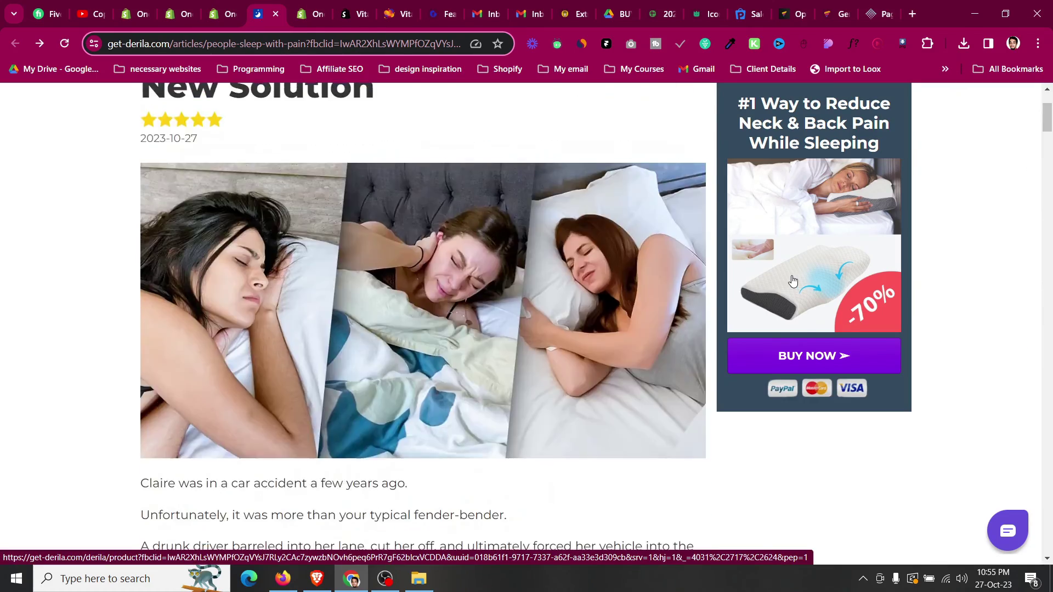
scroll(793, 281, "up", 3)
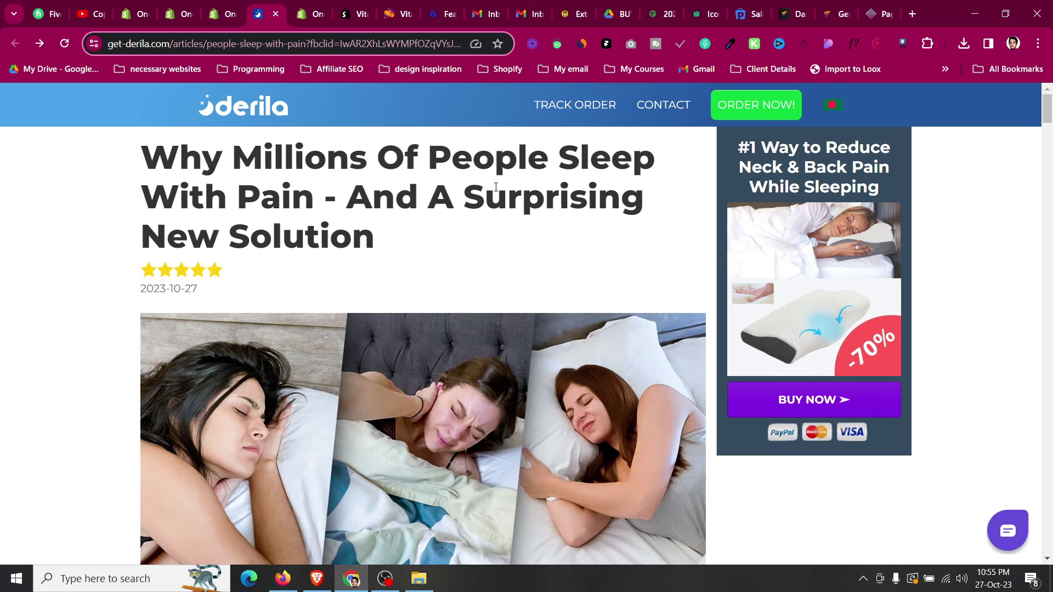
left_click(812, 371)
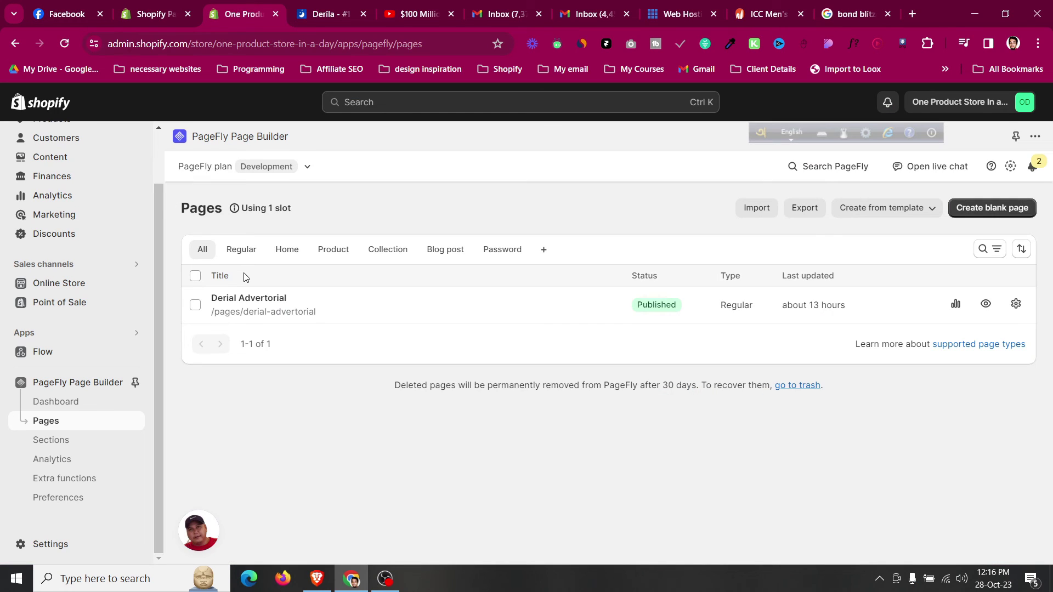
- Load the reference article at get-derila.com/articles/people-sleep-with-pain in the Derila browser tab
left_click(307, 11)
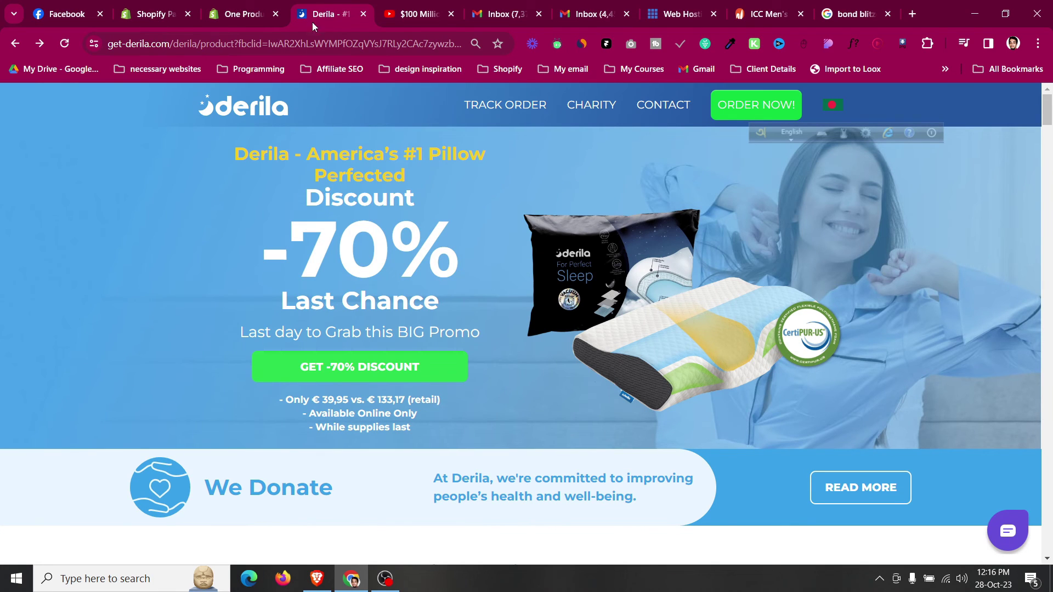
left_click(15, 43)
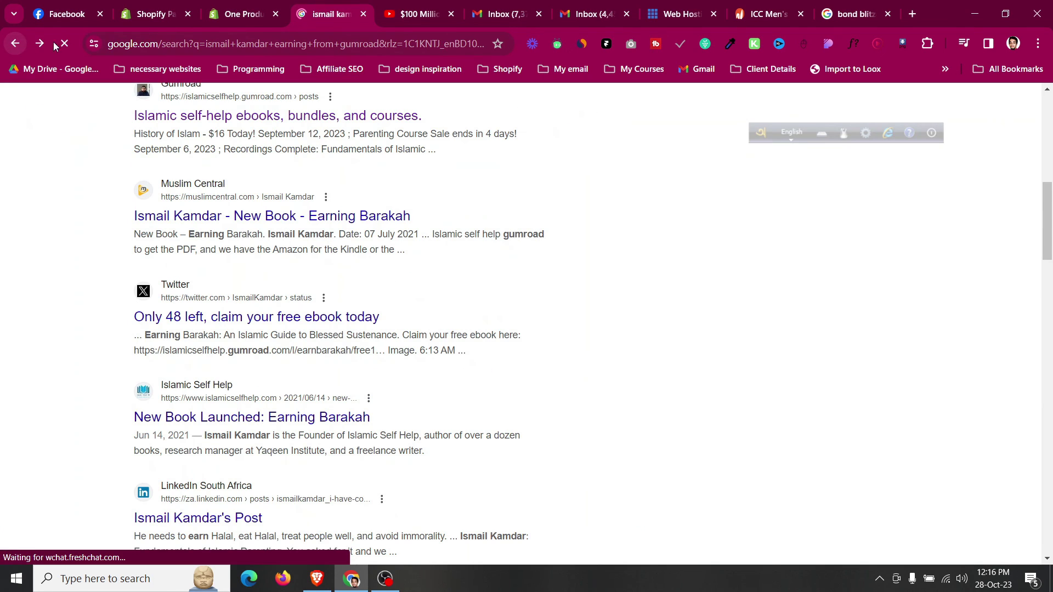
left_click(231, 44)
type("ge")
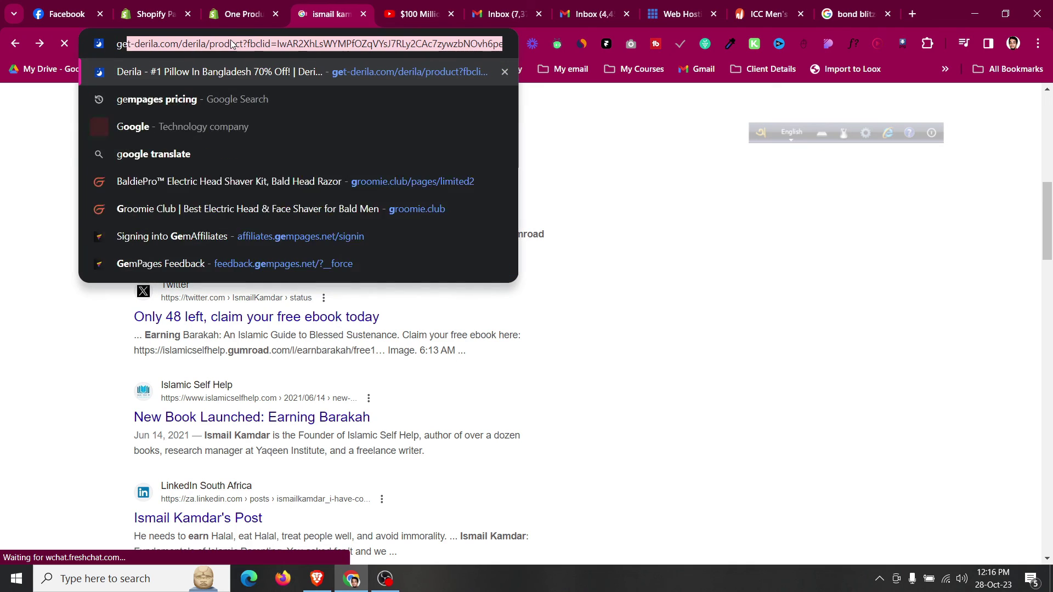
type("t")
key("Down")
key("Down")
key("Down")
key("Return")
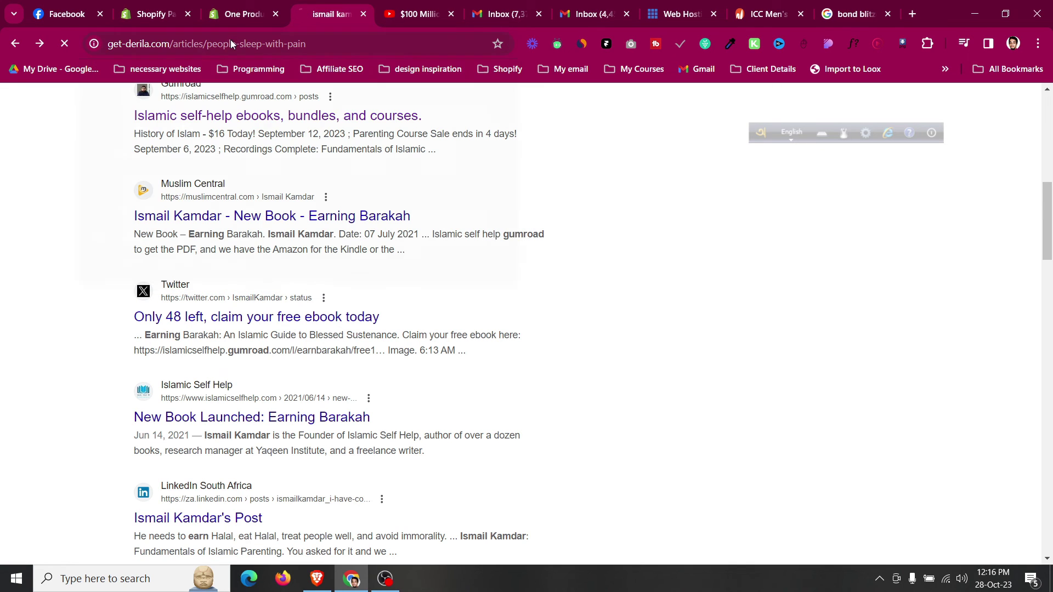
- Follow the article's Buy Now link to the Derila product page and look over its opening sections
left_click(340, 44)
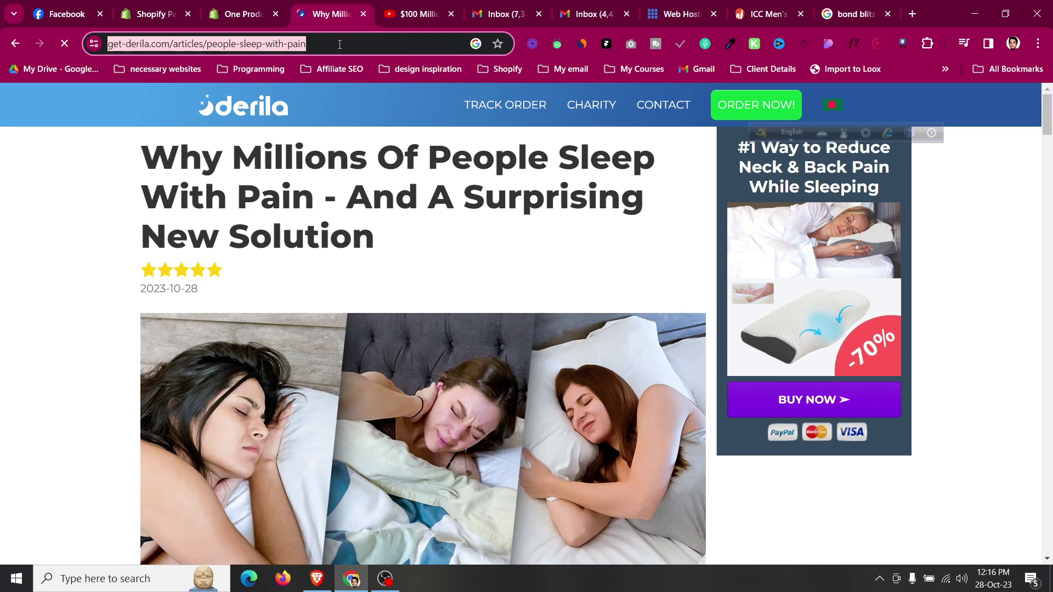
left_click(768, 397)
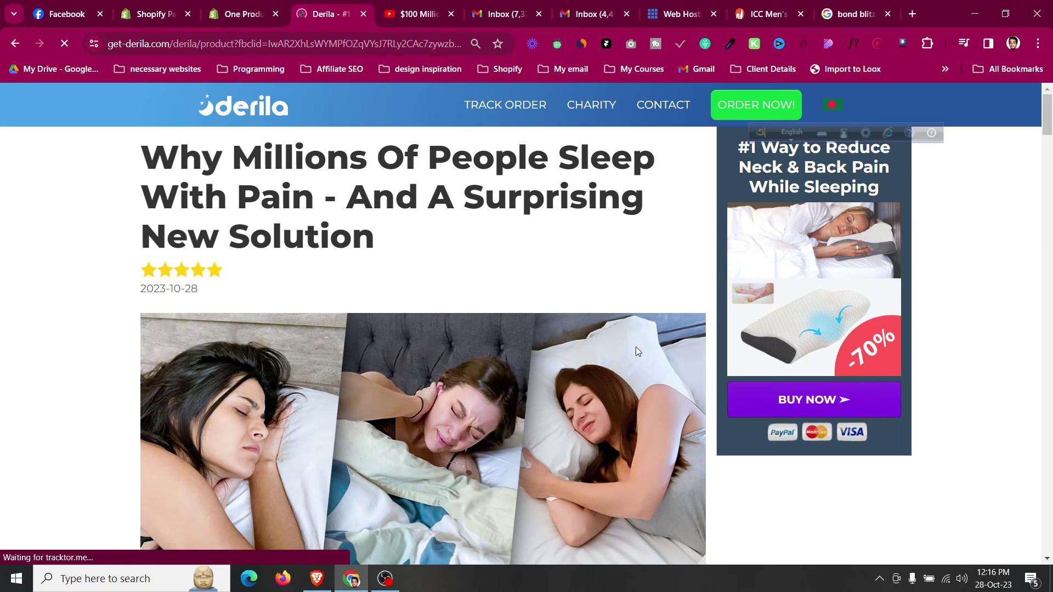
scroll(637, 347, "down", 7)
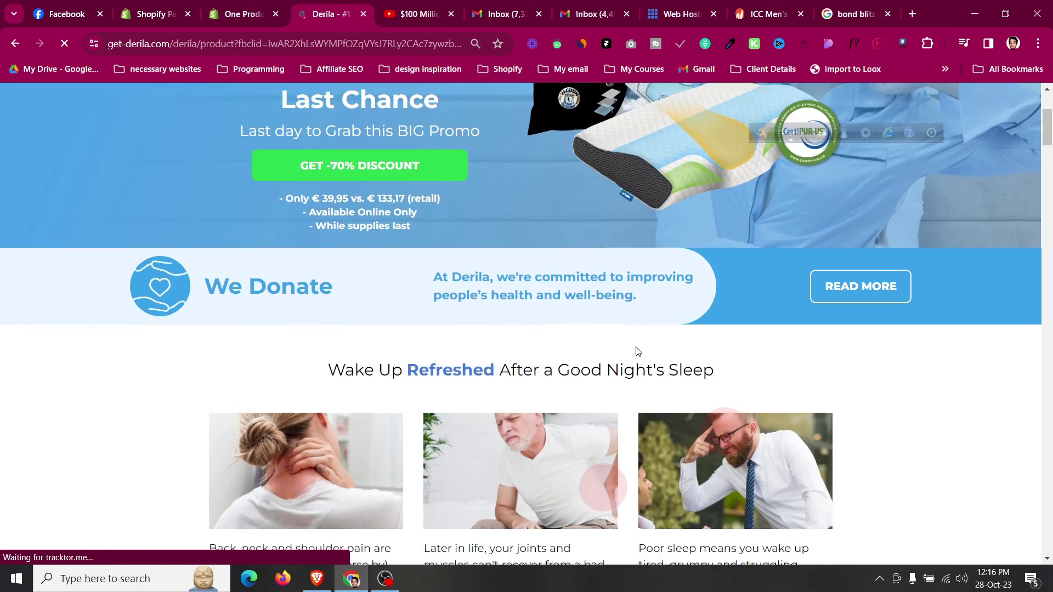
scroll(636, 349, "up", 7)
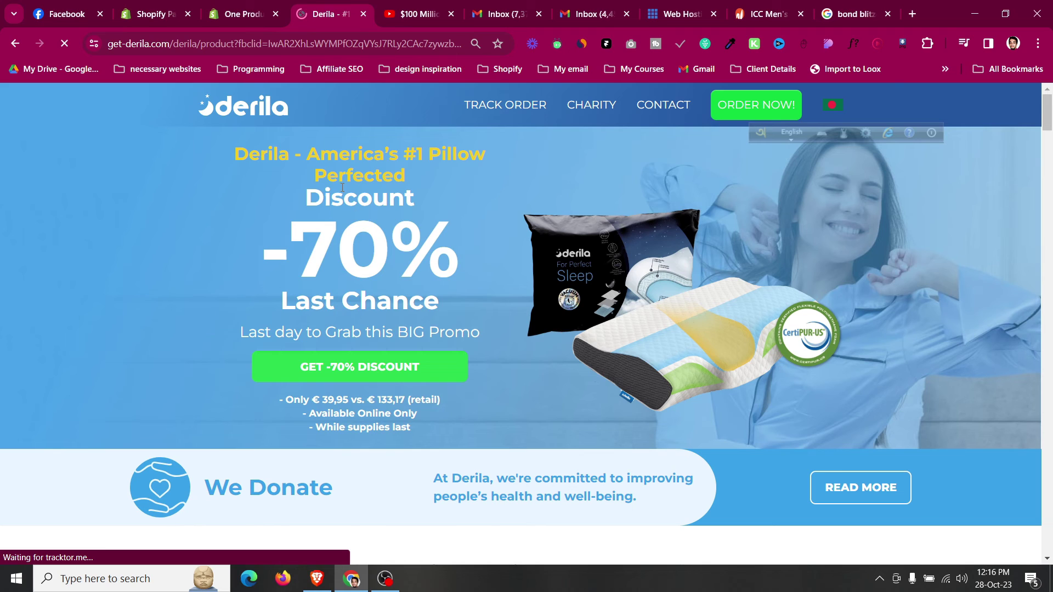
- Check the store's Products page in the Shopify admin alongside the reference Derila product page
left_click(258, 14)
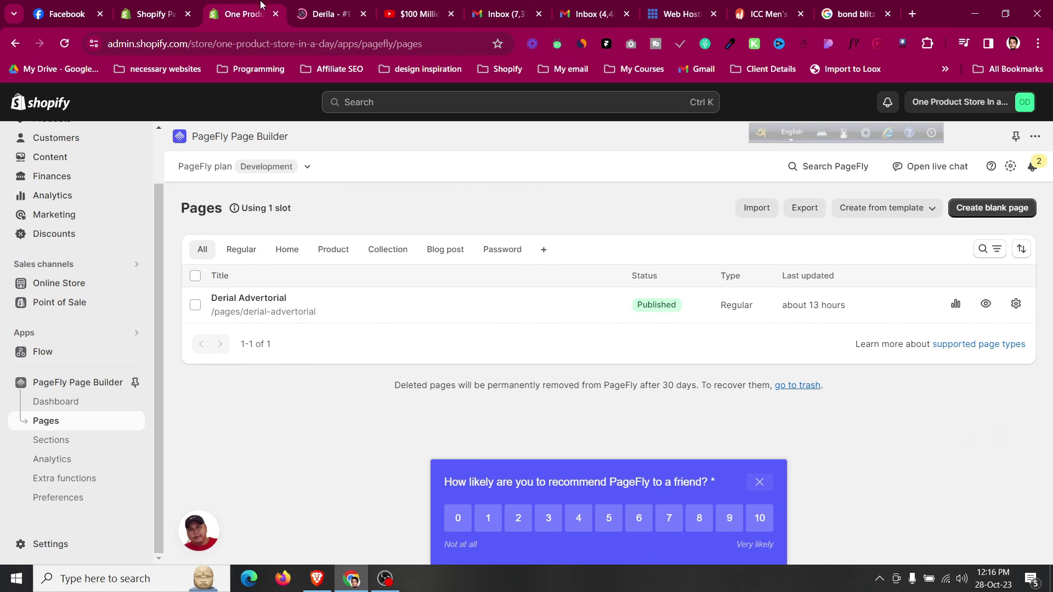
left_click(108, 181)
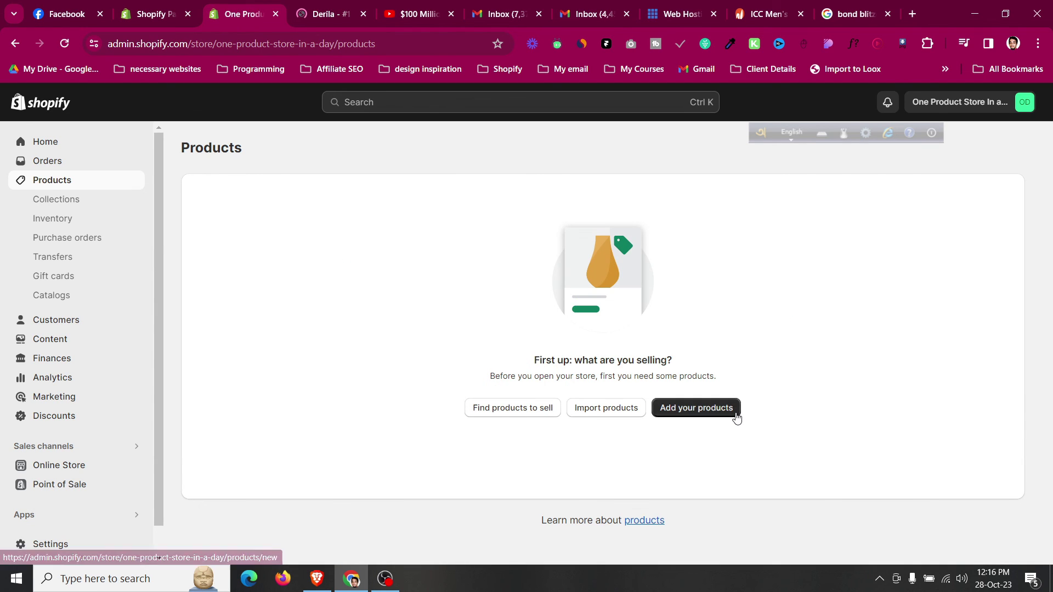
left_click(332, 13)
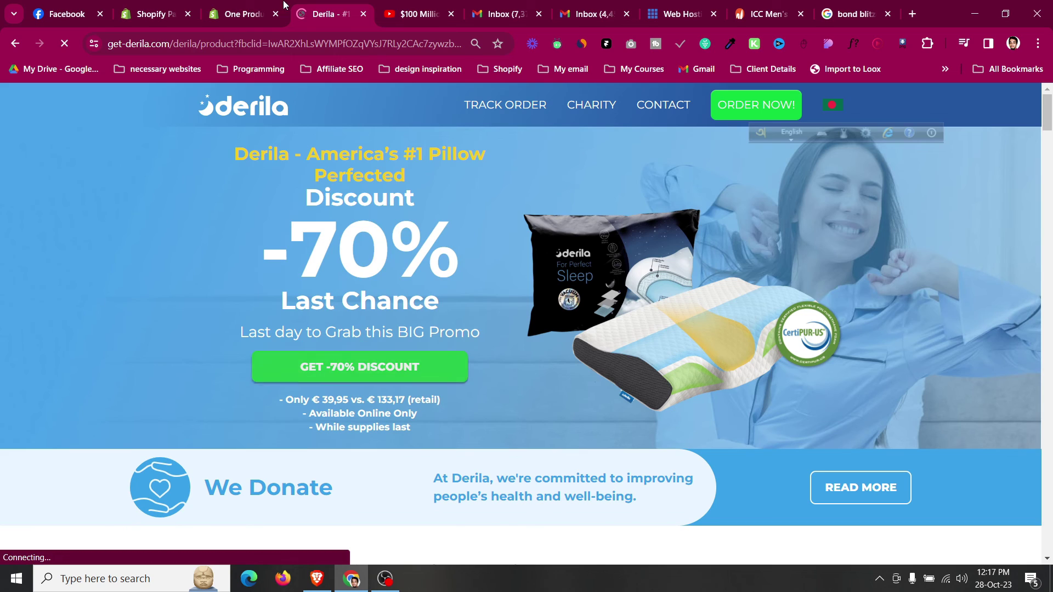
left_click(255, 5)
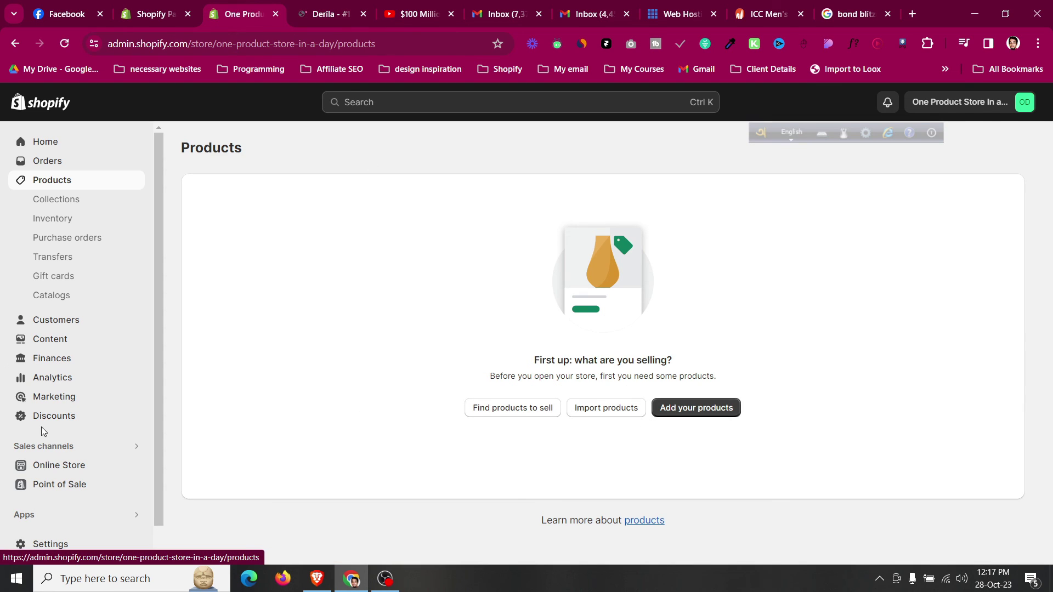
- Open the Pages list of the PageFly Page Builder app and glance at the reference product page's hero section
left_click(91, 508)
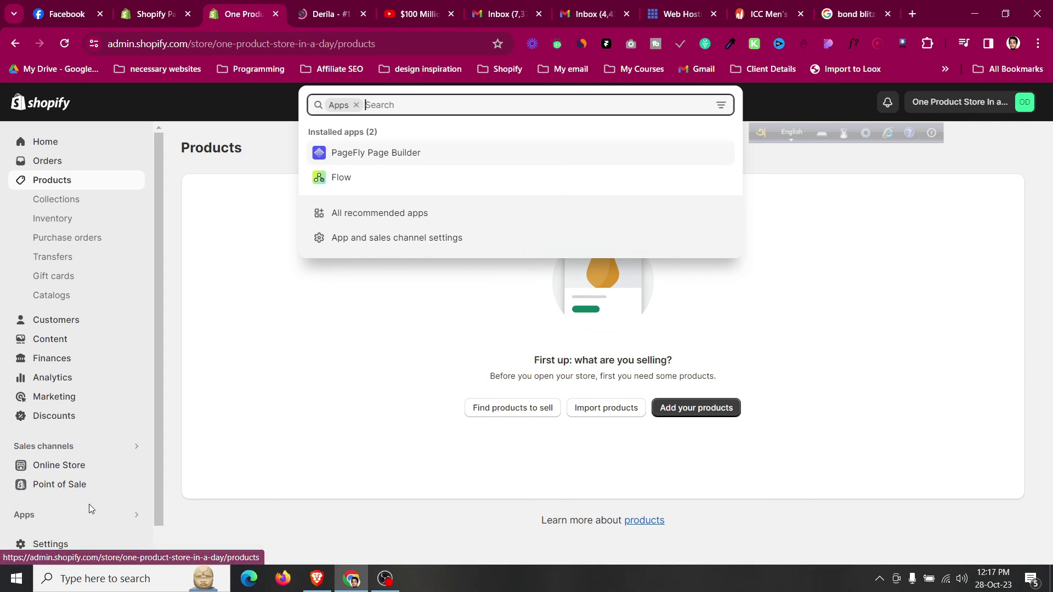
left_click(361, 158)
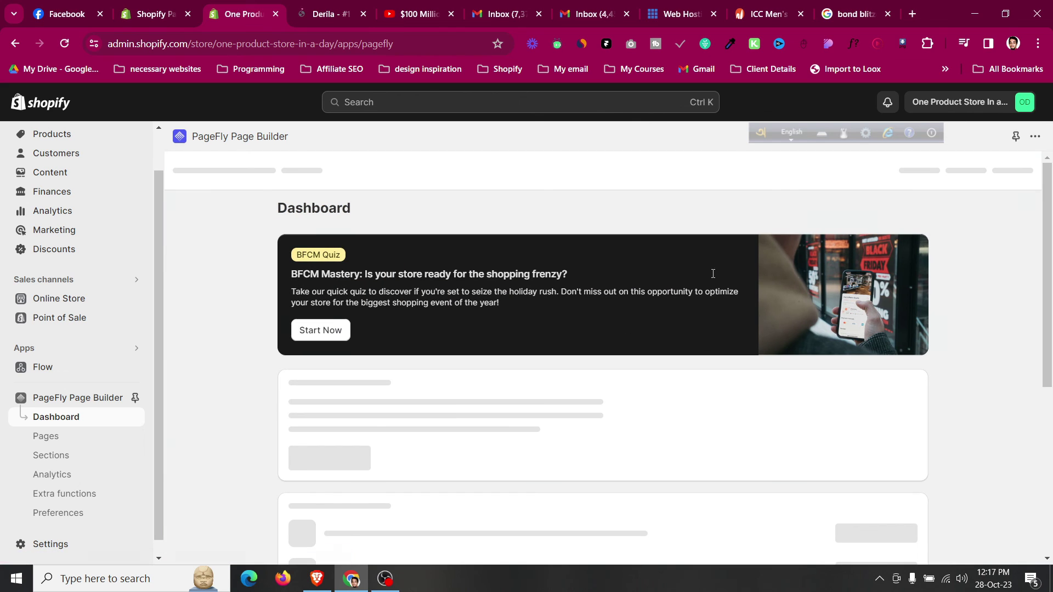
left_click(47, 437)
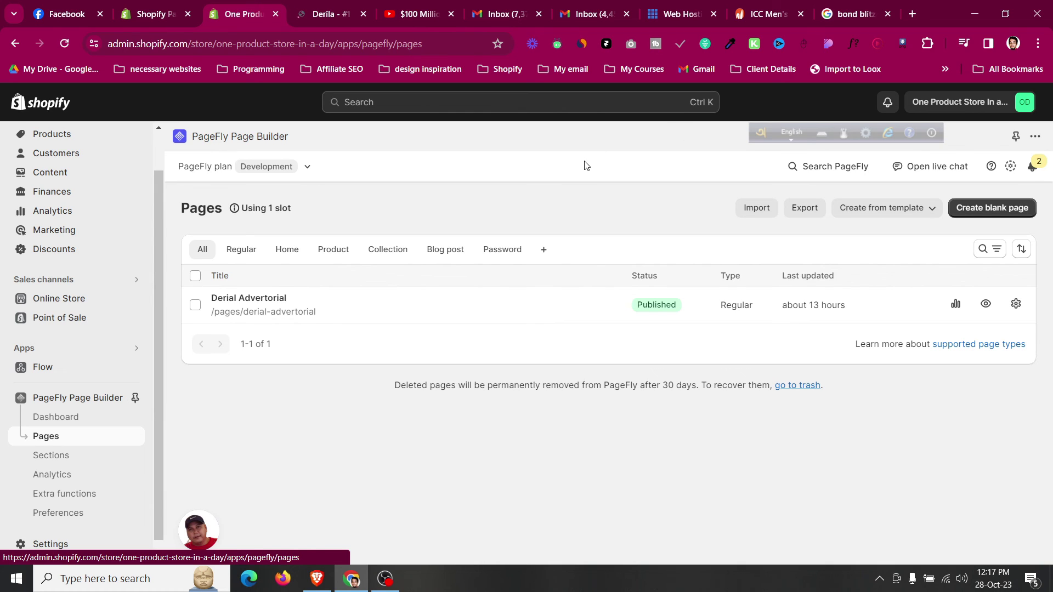
key("ctrl+Tab")
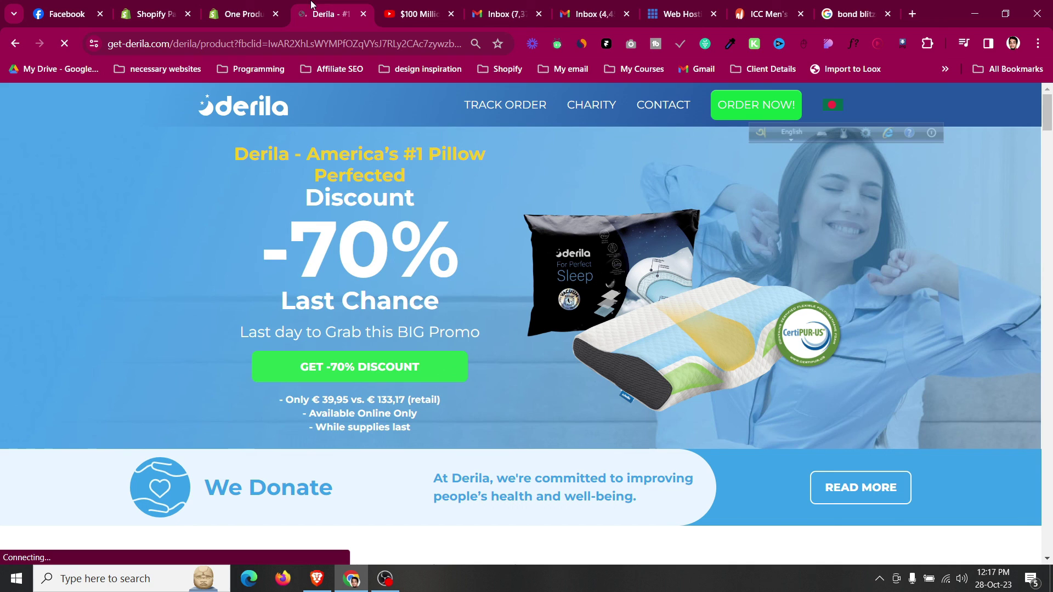
left_click(382, 363)
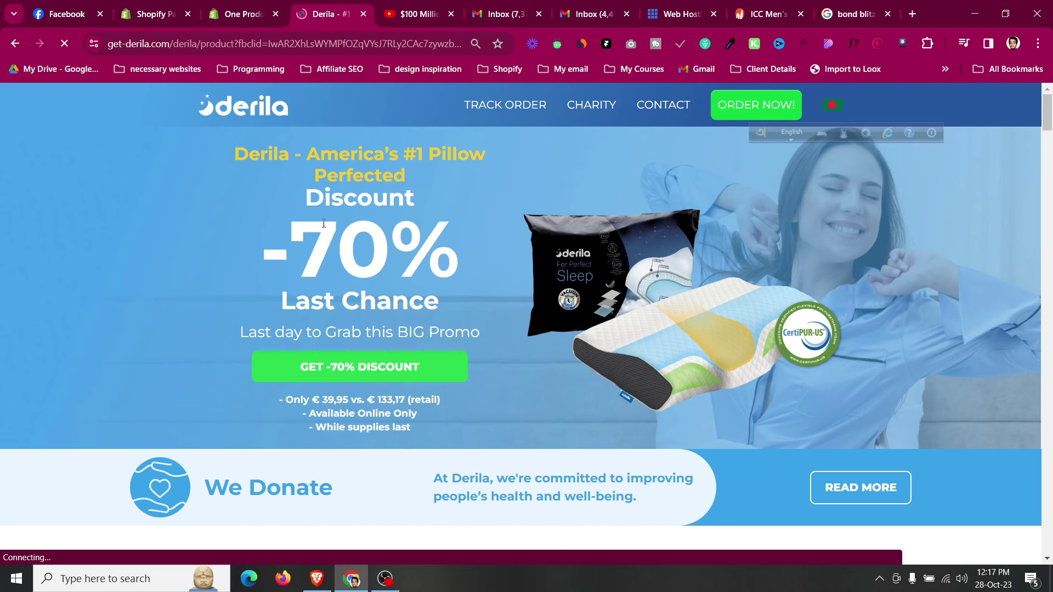
key("ctrl+shift+Tab")
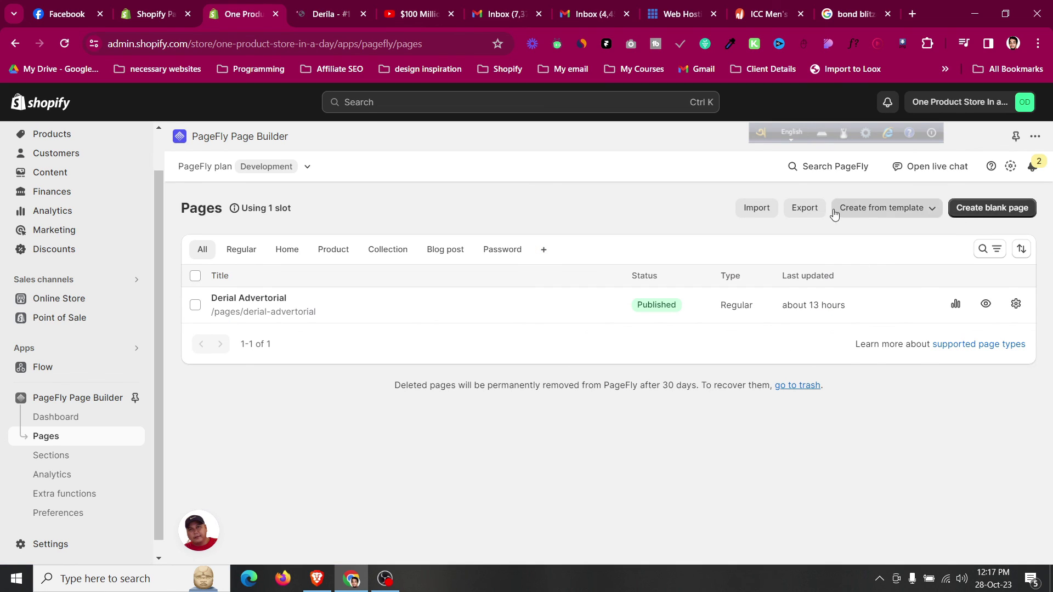
- Create a blank page of type Product in PageFly and compare its empty canvas with the reference product page
left_click(984, 214)
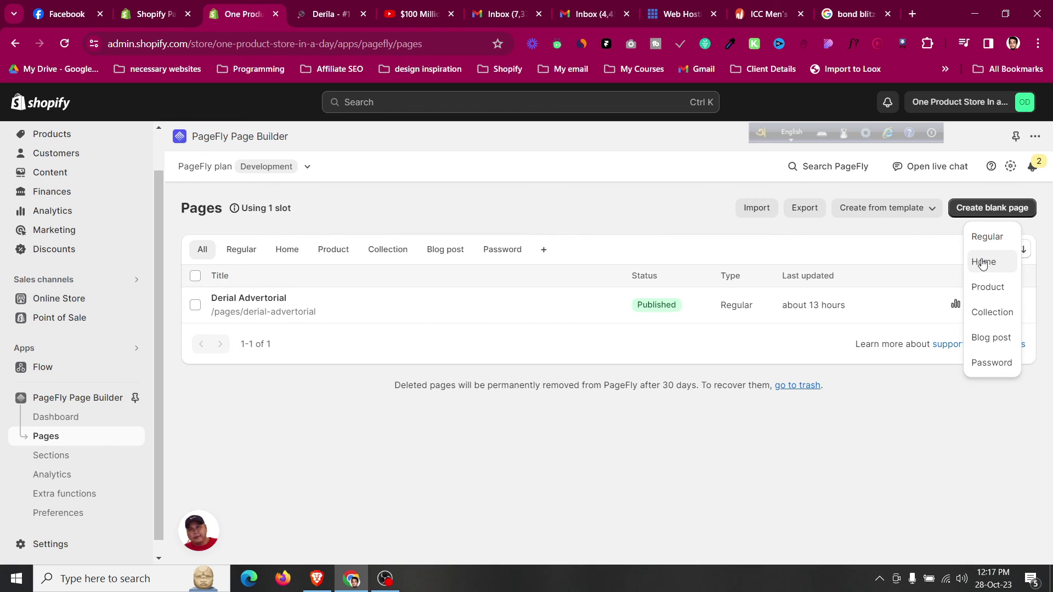
left_click(982, 287)
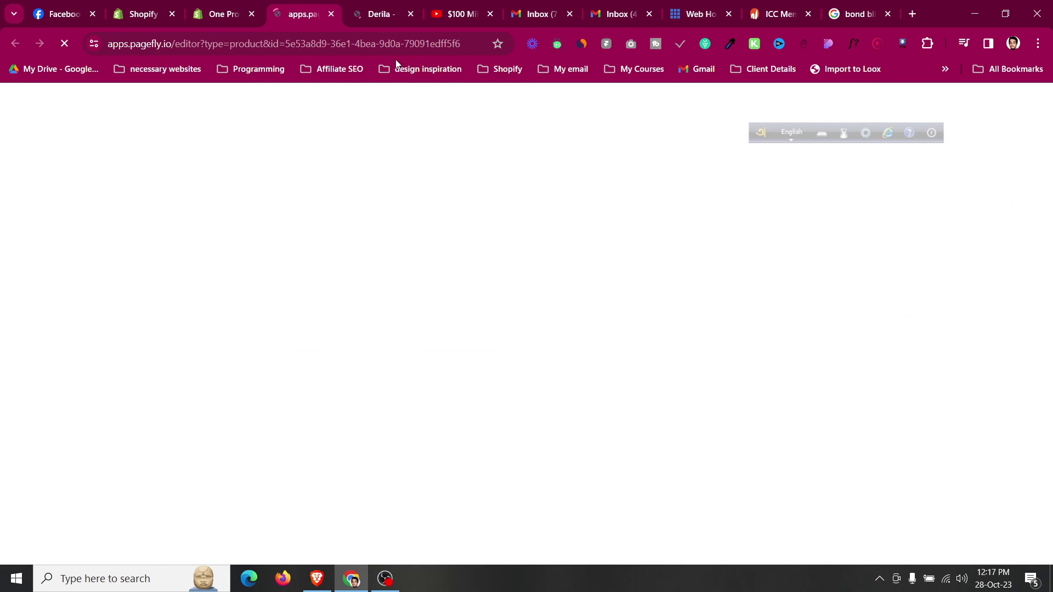
left_click(398, 10)
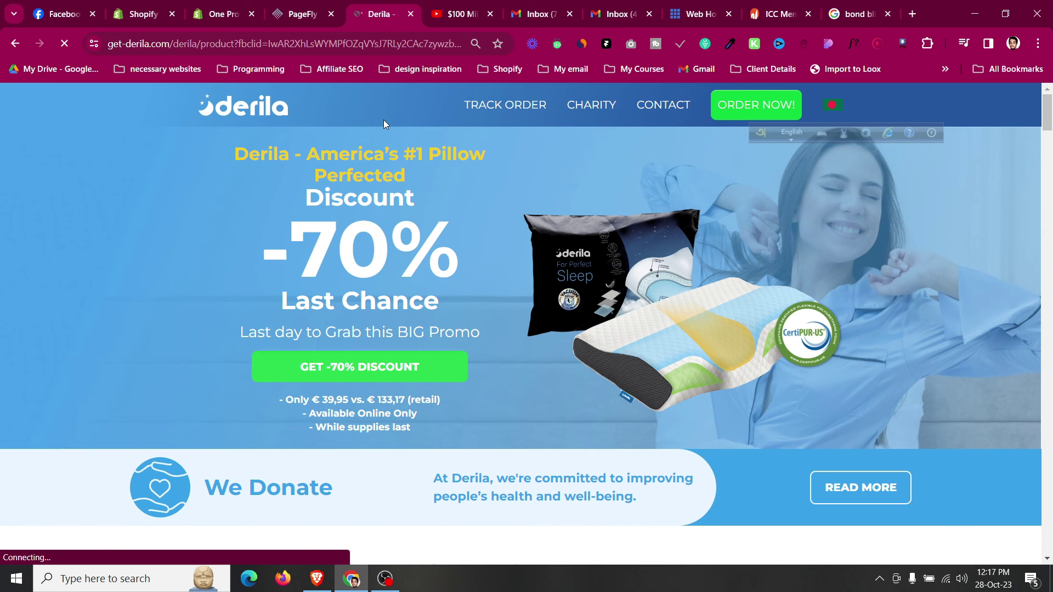
left_click(317, 5)
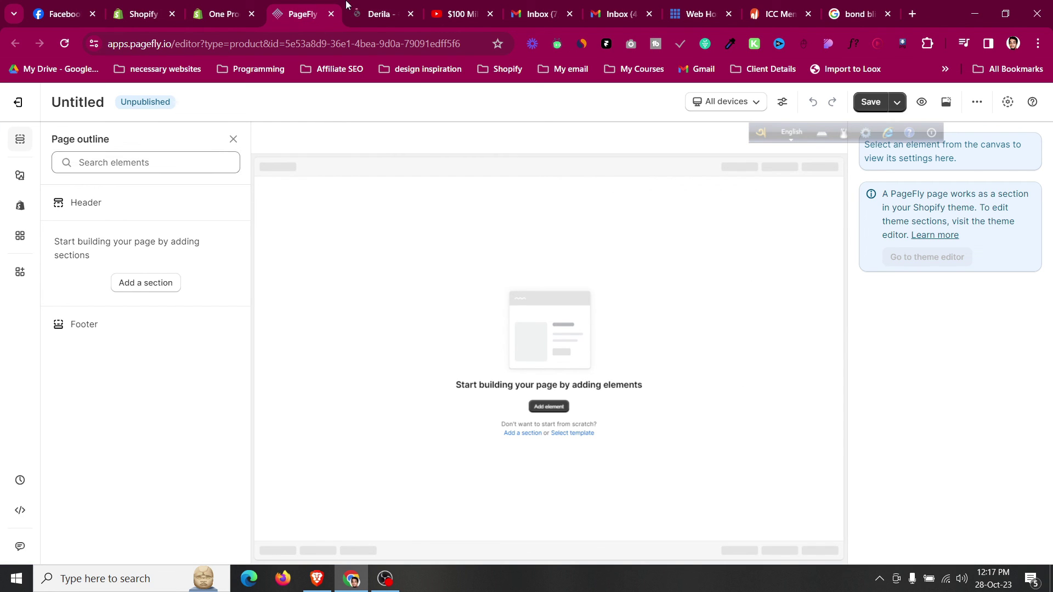
left_click(376, 7)
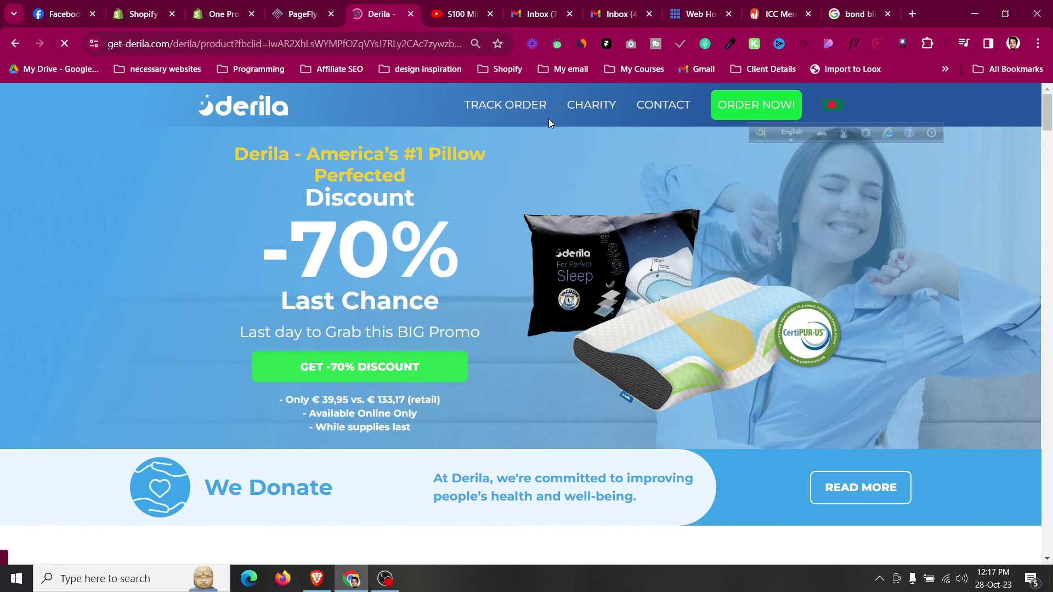
left_click(300, 3)
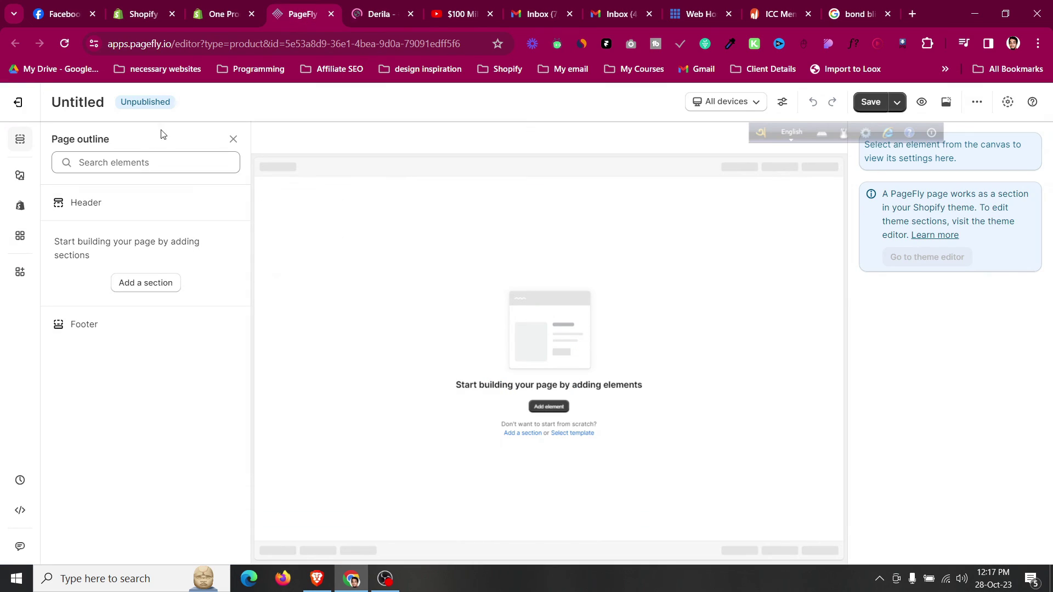
- Add a section with a two-column row to the blank product page for the hero area
left_click(19, 175)
left_click_drag(508, 282, 559, 289)
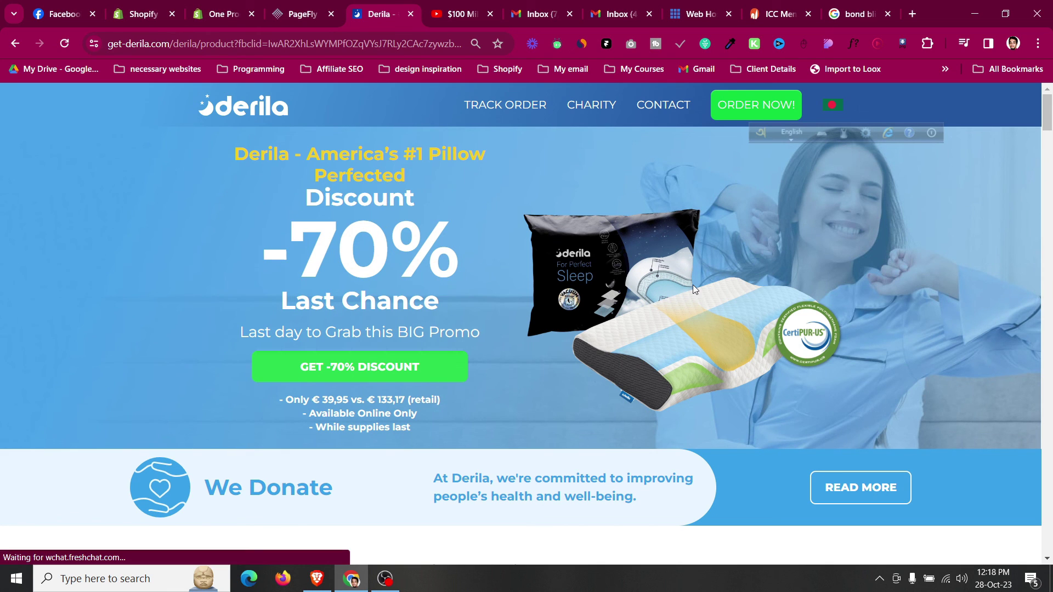
left_click(301, 14)
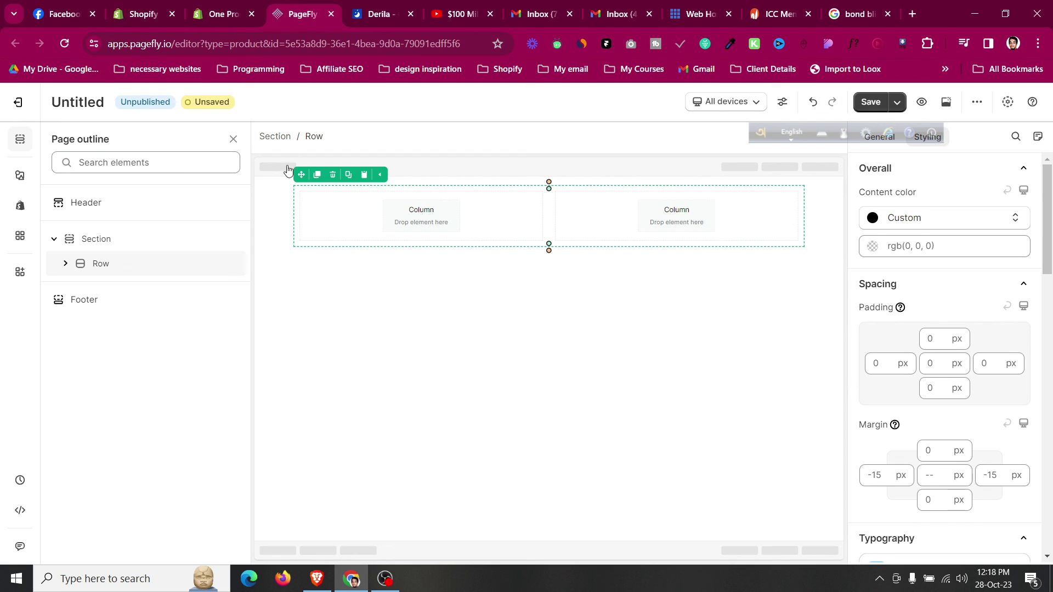
- Add a plain Heading element to the first column of the hero row
left_click(280, 201)
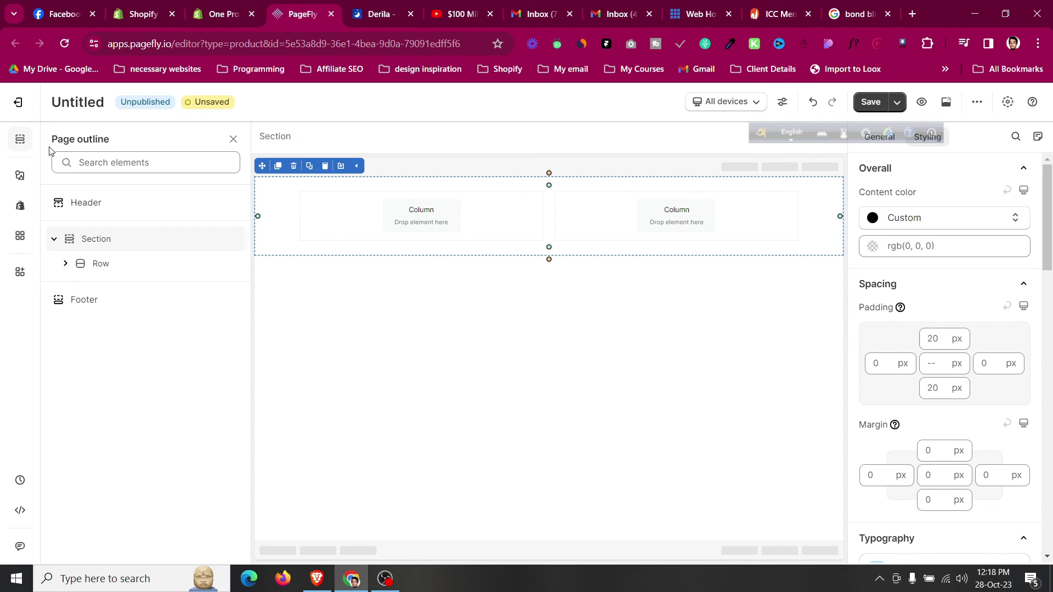
left_click(19, 140)
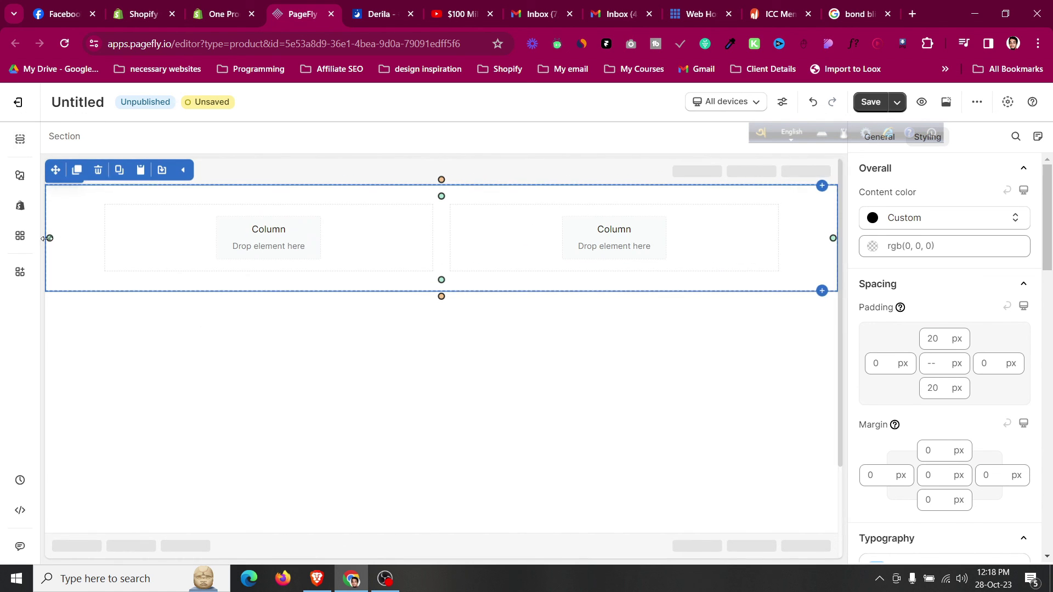
left_click(21, 175)
mouse_move(74, 373)
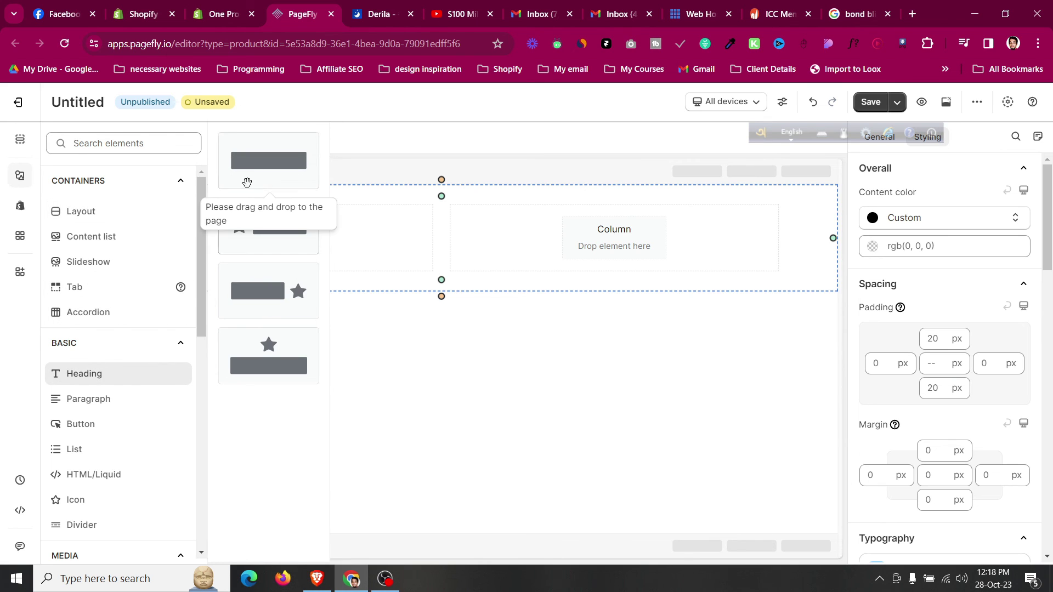
left_click_drag(247, 182, 329, 258)
- Check the reference page's hero headline and center-align the new heading in the first column
key("ctrl+Tab")
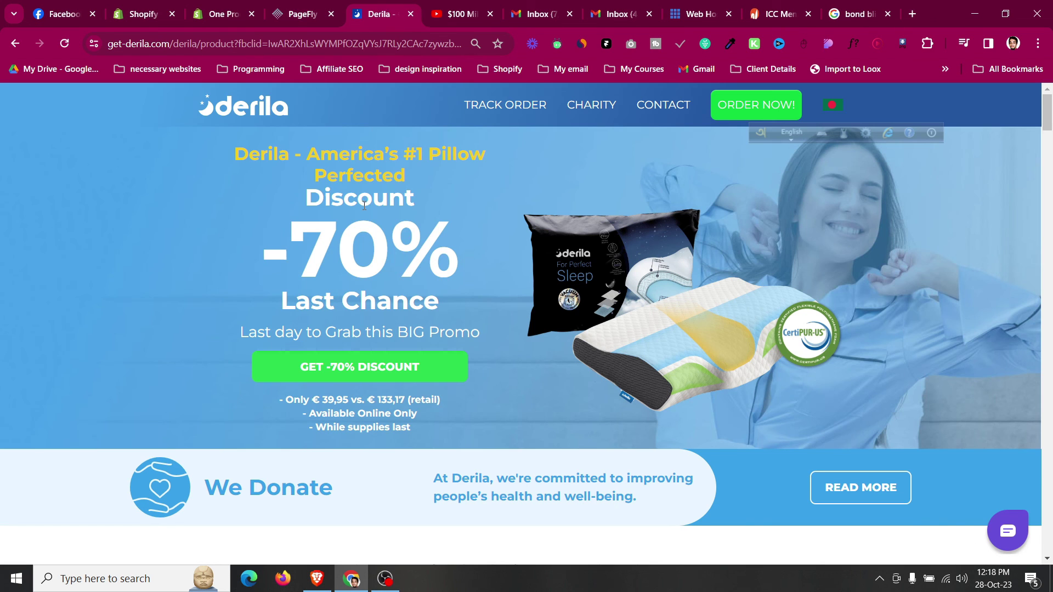
left_click_drag(237, 151, 370, 186)
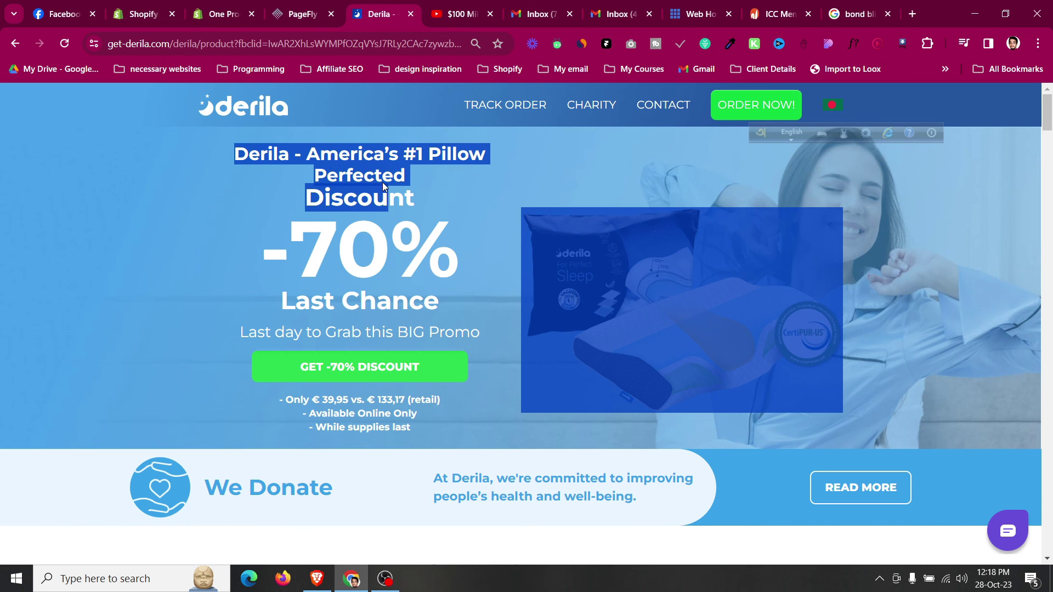
left_click(383, 183)
left_click(330, 2)
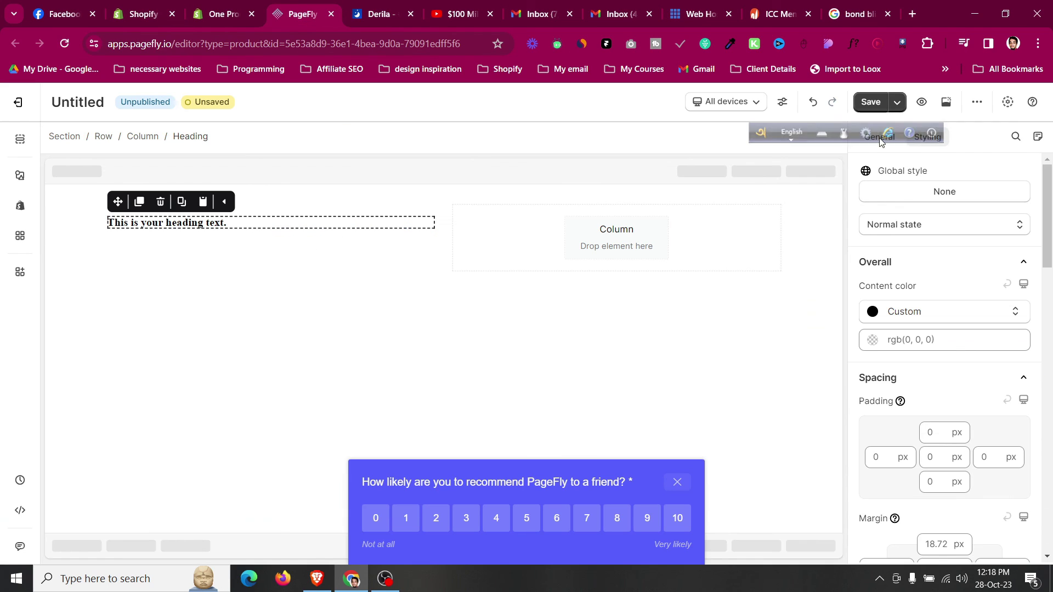
scroll(941, 371, "down", 6)
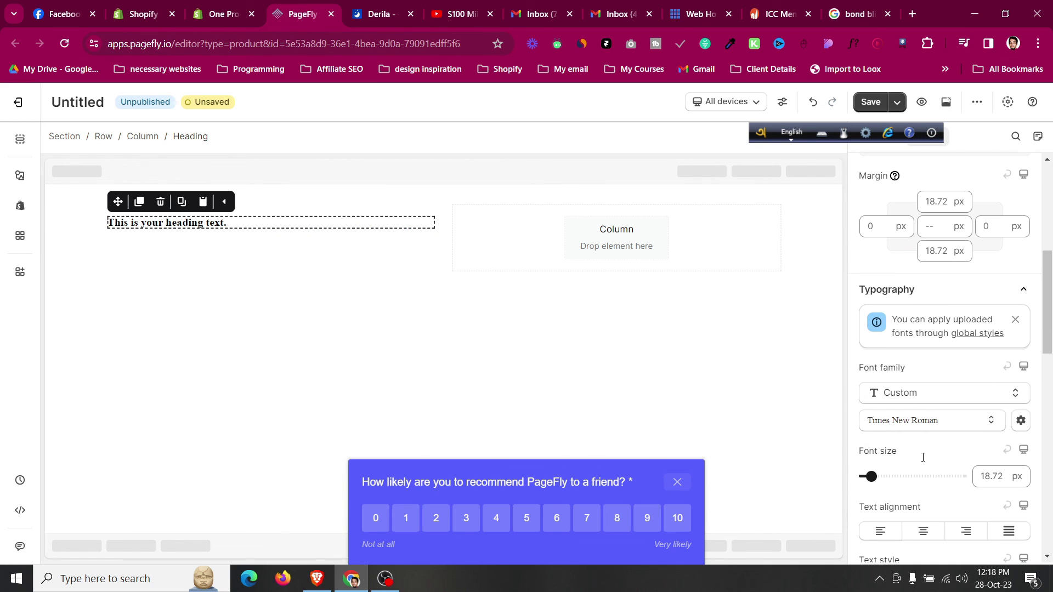
left_click(923, 531)
- Examine the layout of the reference Derila product page from the hero section through the "Why Choose Derila?" comparison
left_click(384, 14)
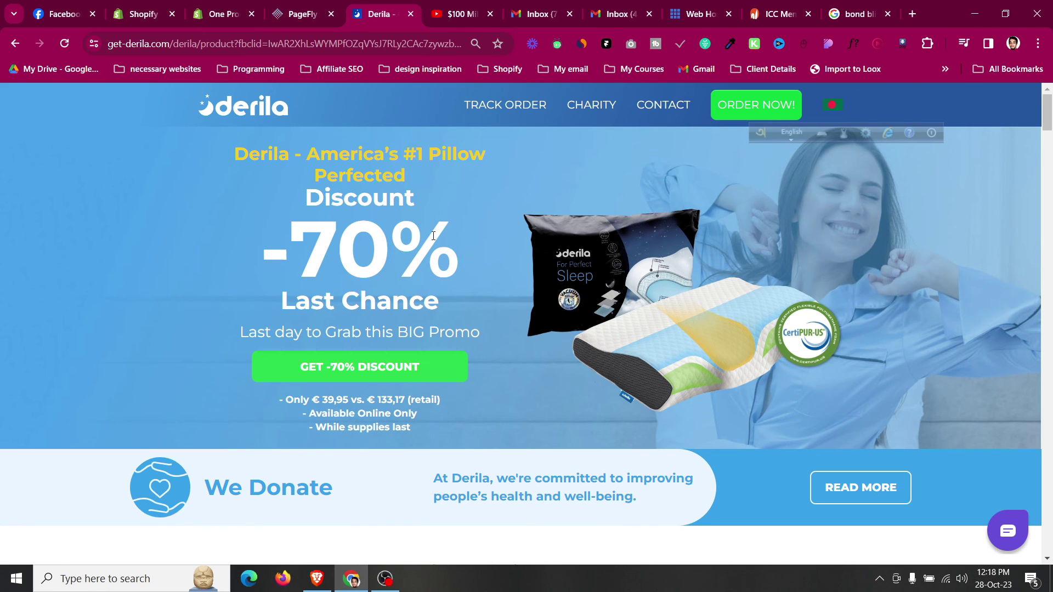
scroll(433, 236, "down", 8)
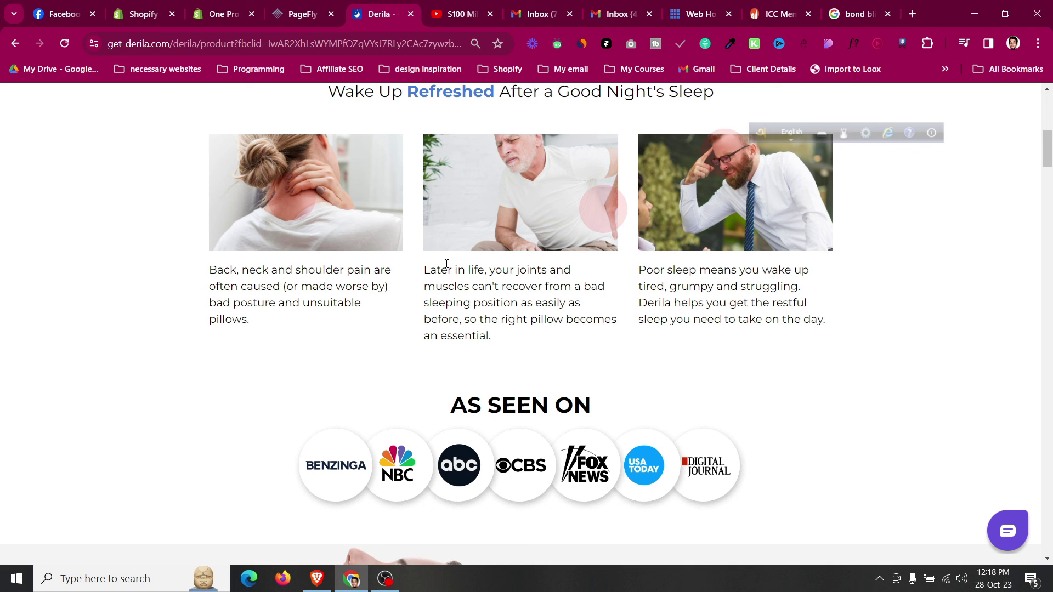
scroll(439, 369, "down", 9)
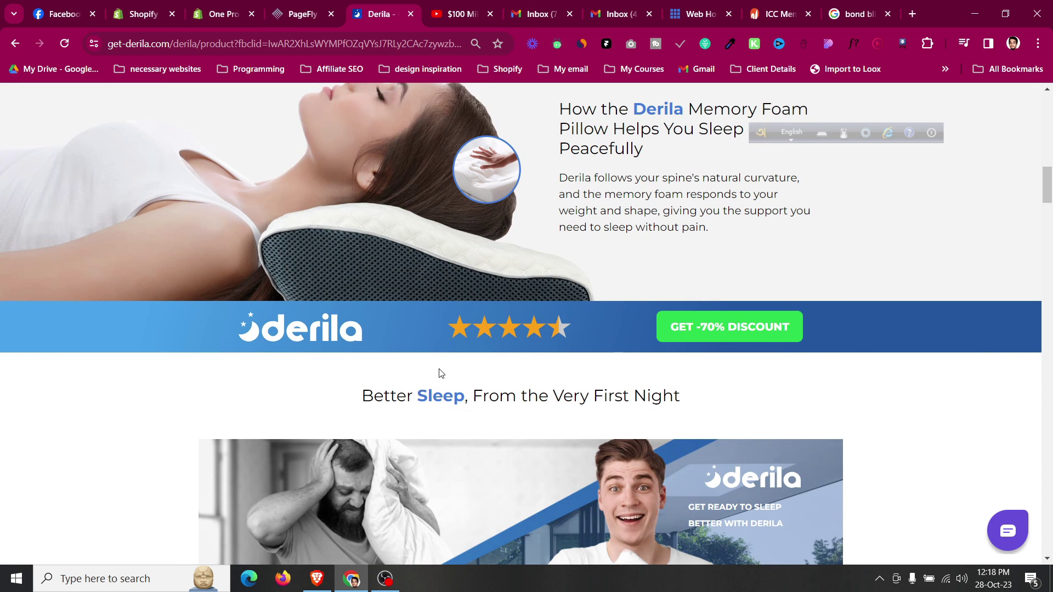
scroll(440, 374, "down", 4)
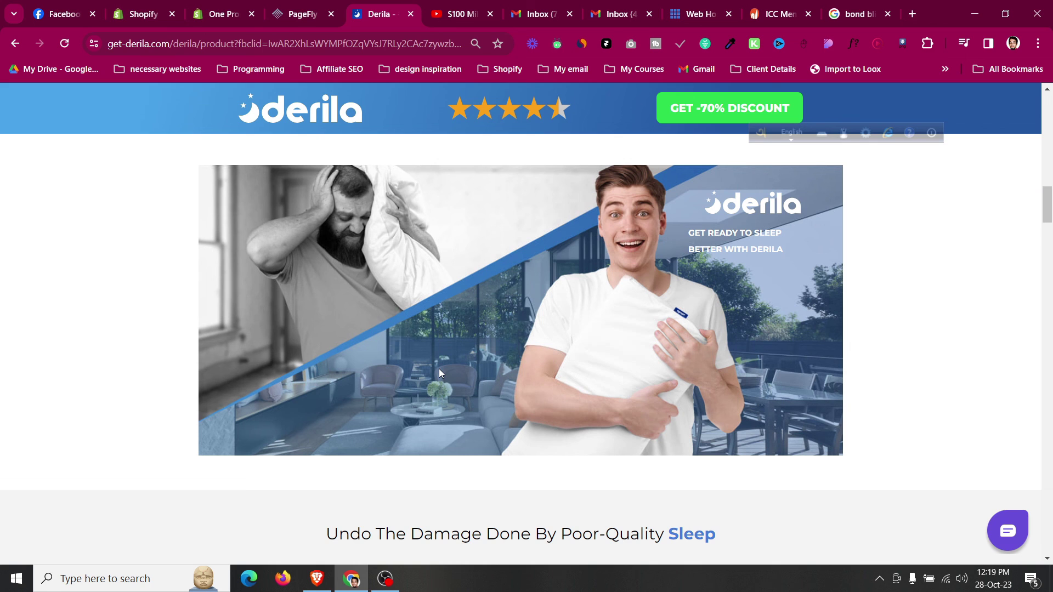
scroll(439, 370, "down", 11)
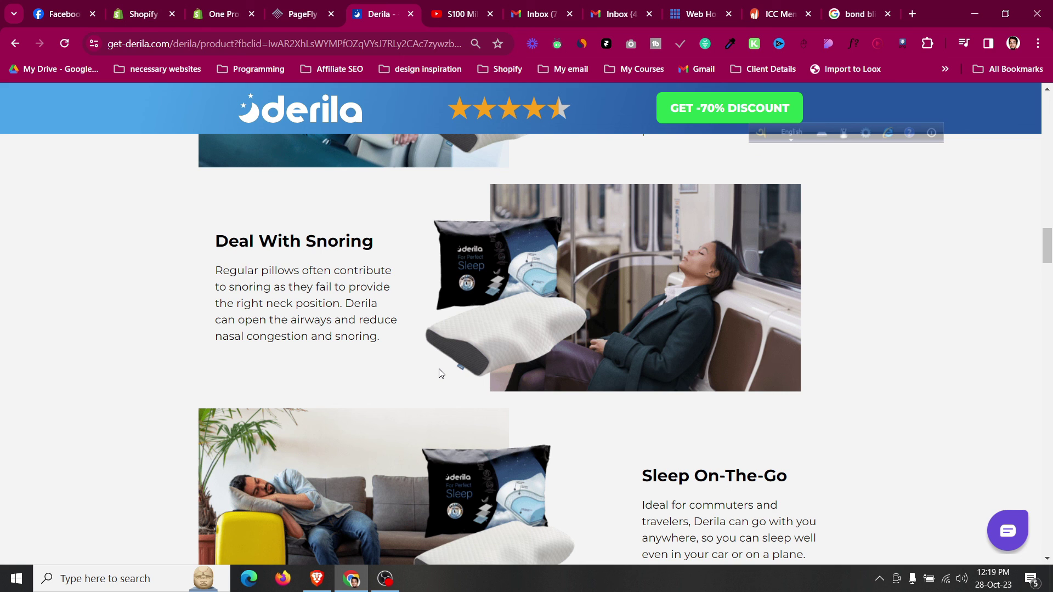
scroll(442, 374, "down", 20)
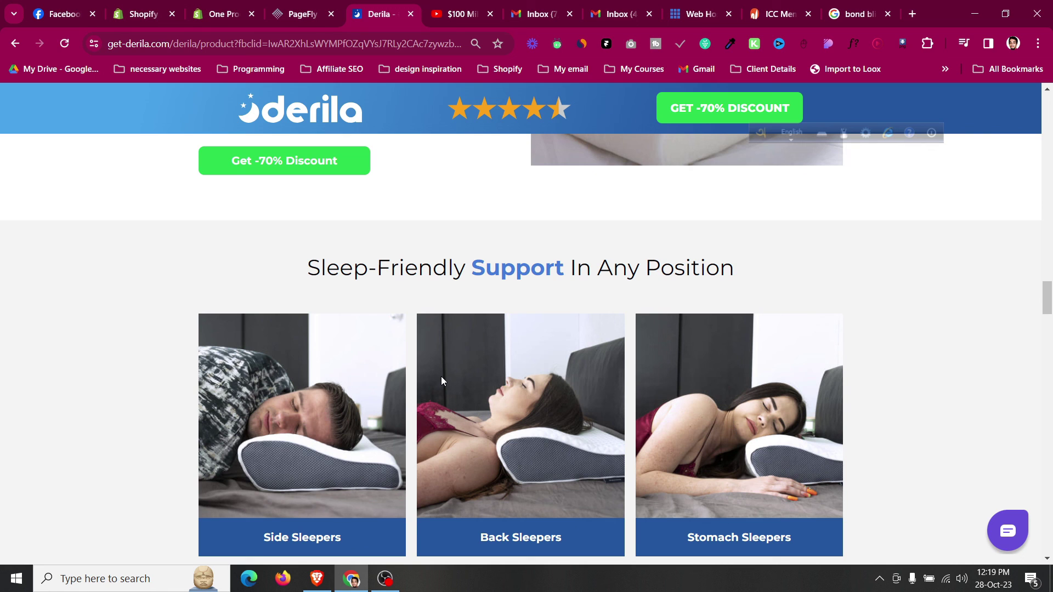
scroll(441, 376, "down", 8)
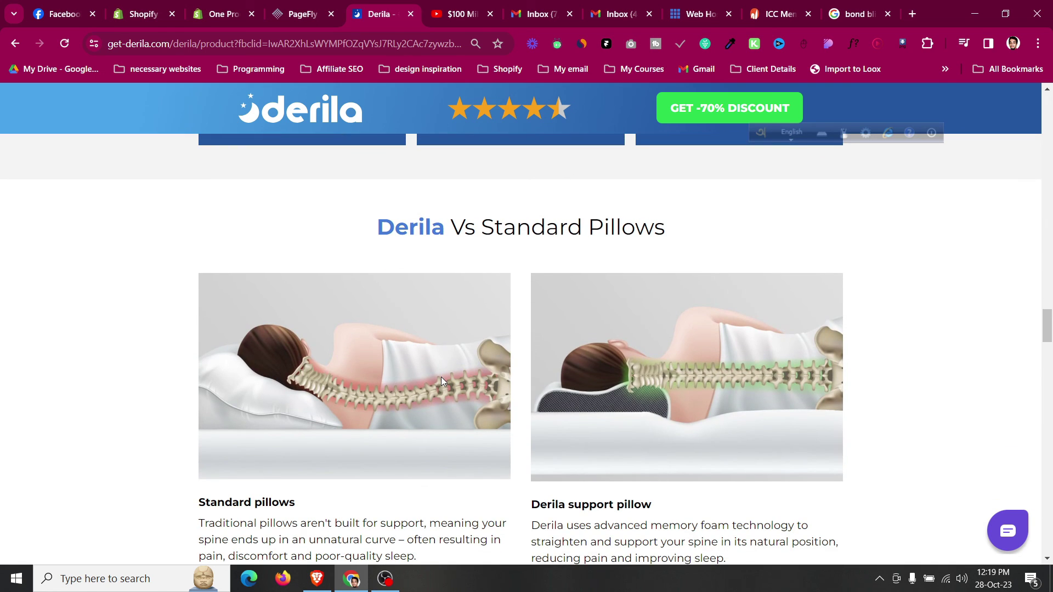
scroll(443, 381, "down", 9)
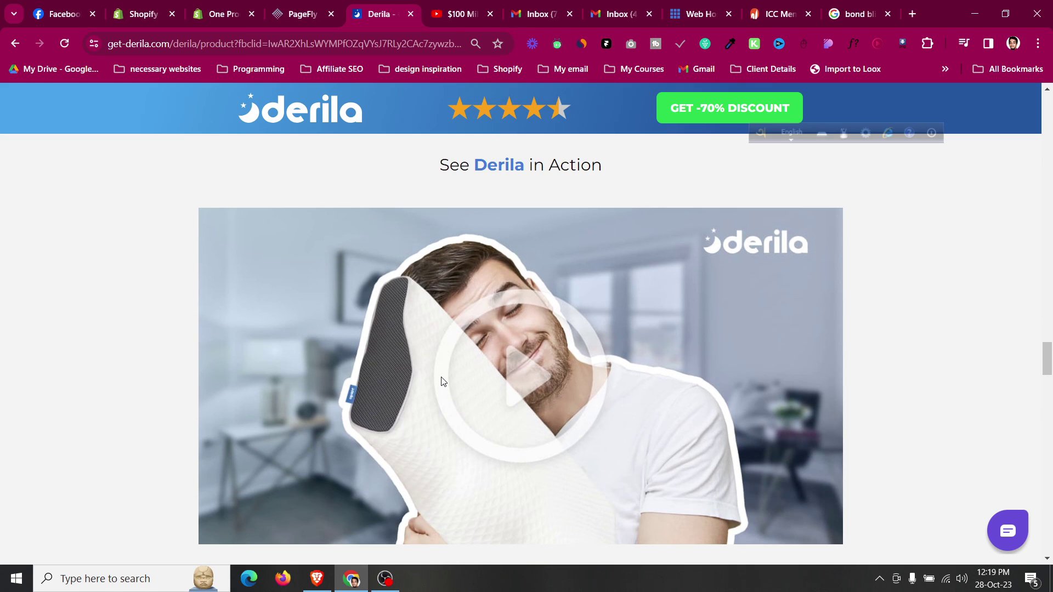
scroll(443, 382, "down", 5)
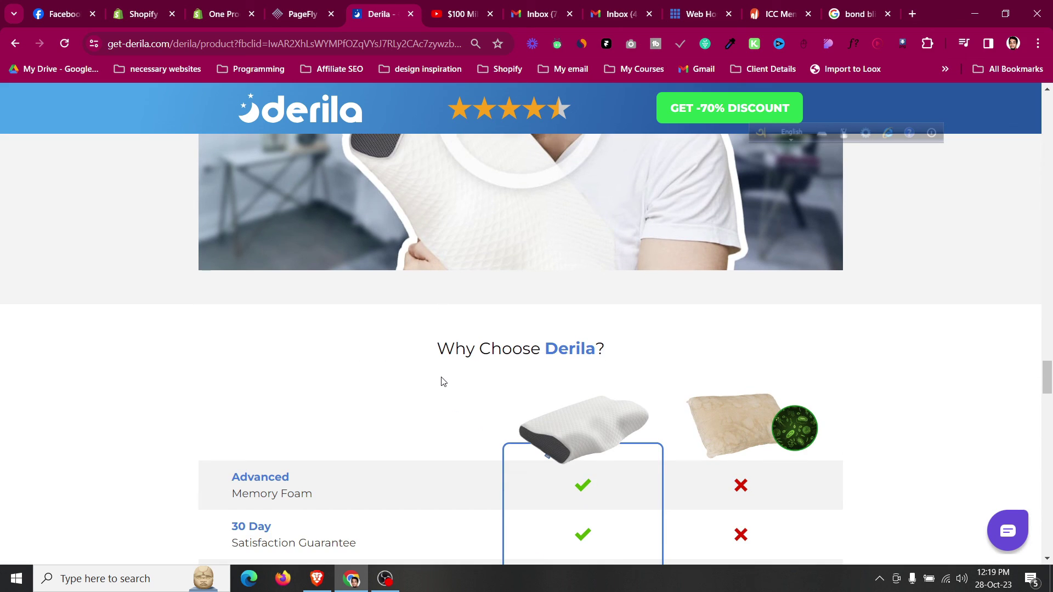
scroll(443, 381, "up", 20)
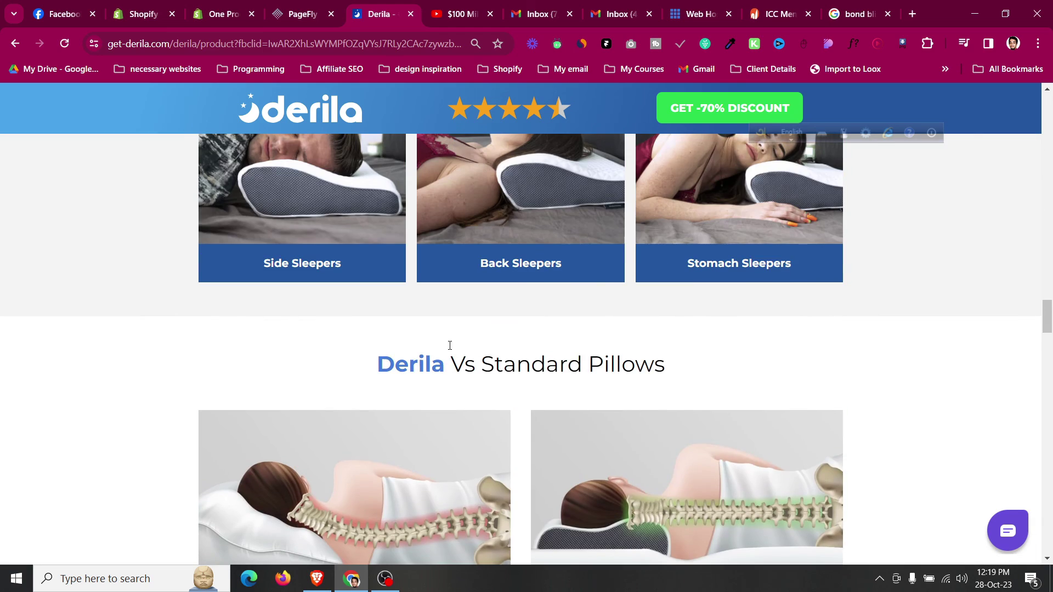
scroll(450, 350, "up", 20)
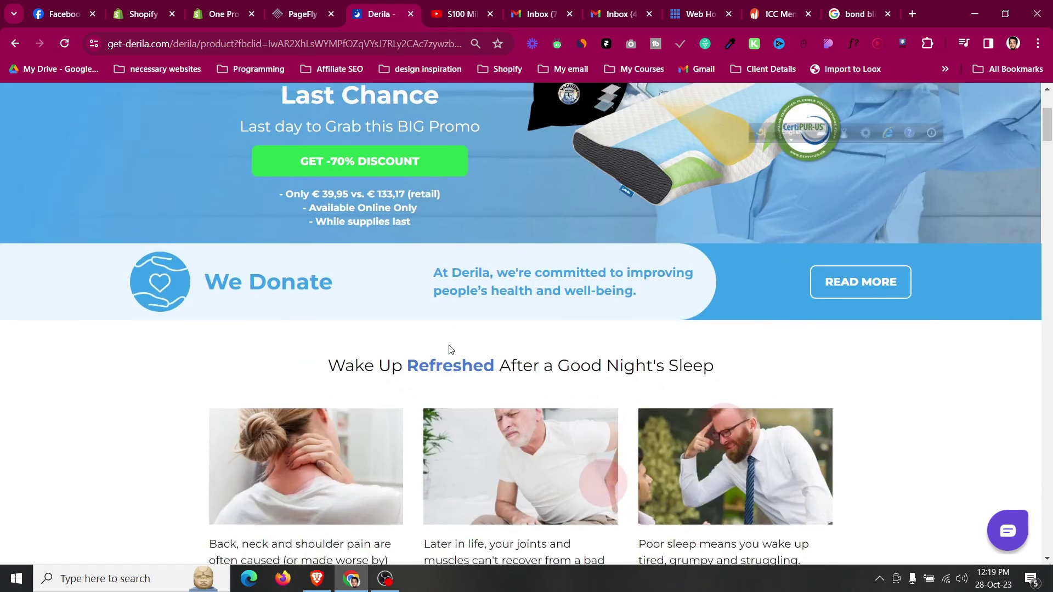